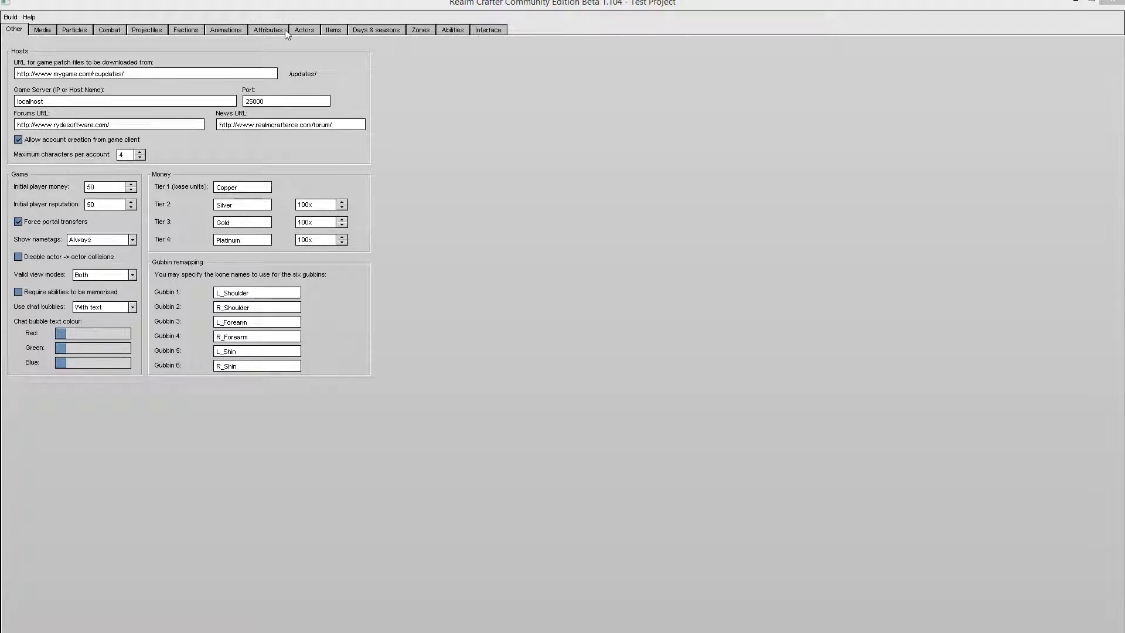
Open the Actors settings and look through the list of existing actors, keeping the current one selected
left_click(313, 32)
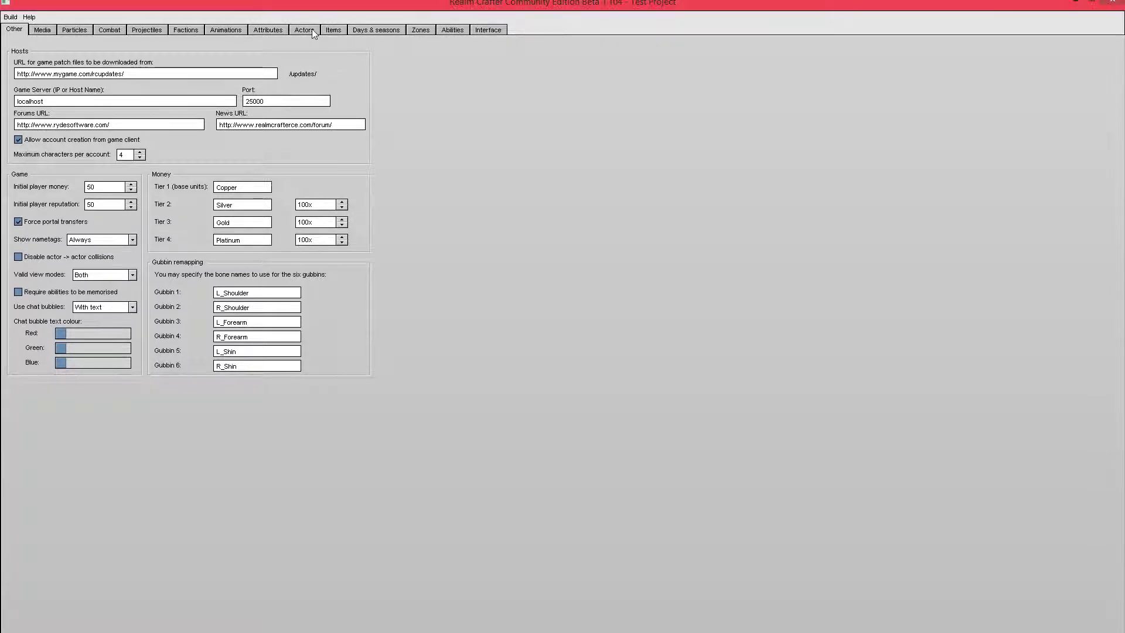
left_click(313, 31)
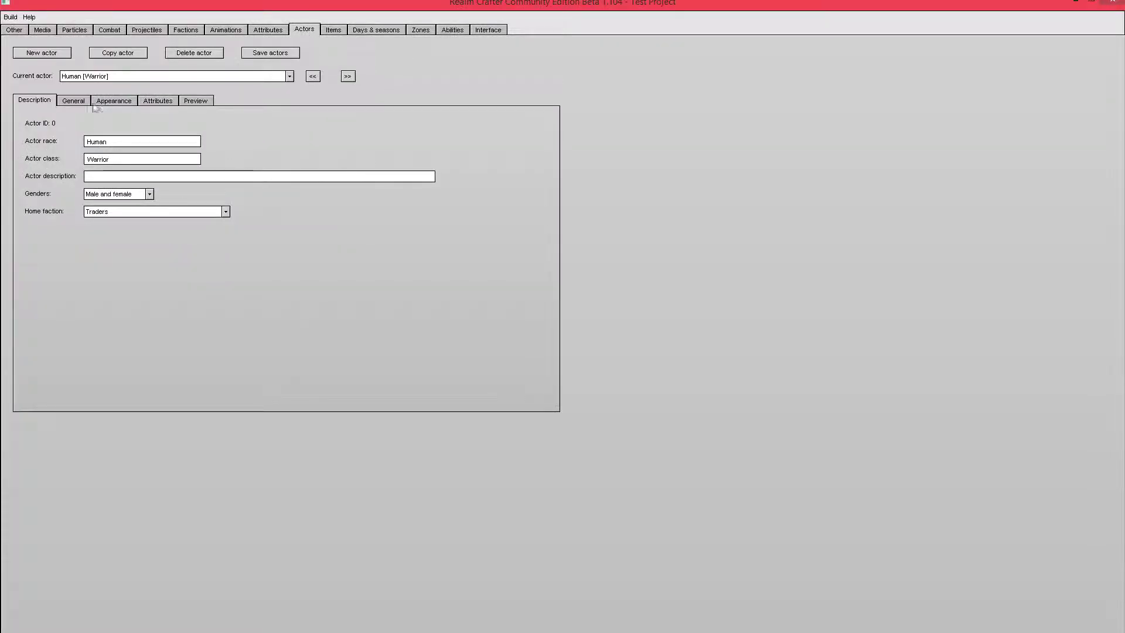
left_click(168, 77)
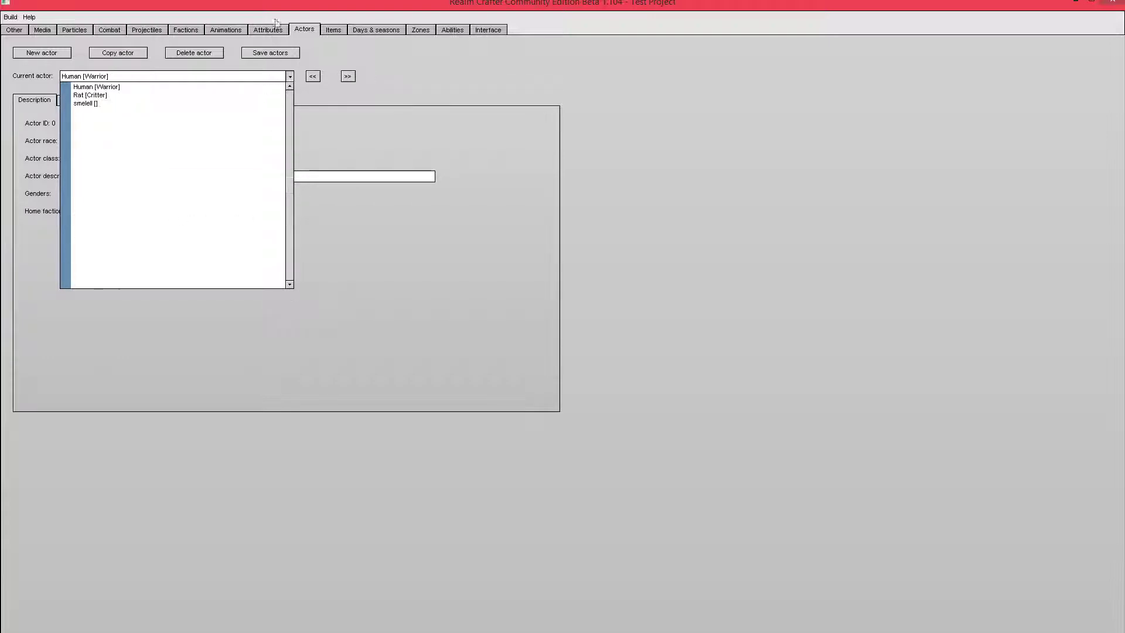
left_click(424, 114)
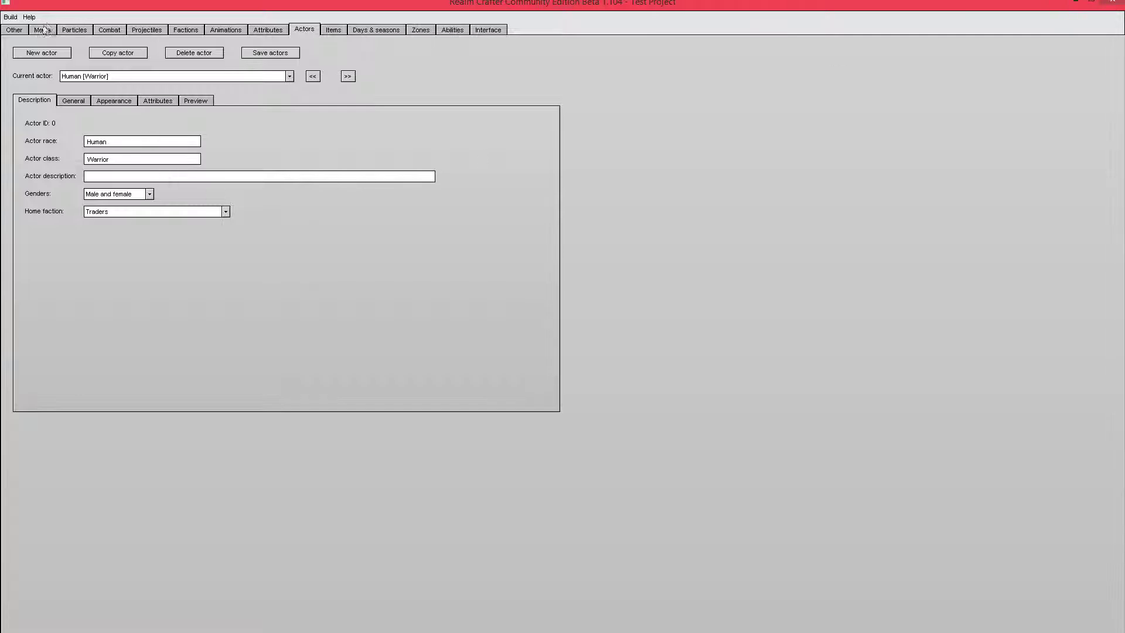
Switch to File Explorer and locate stag.b3d in the project's Data > Meshes > Actors > Animals folder
left_click(1081, 5)
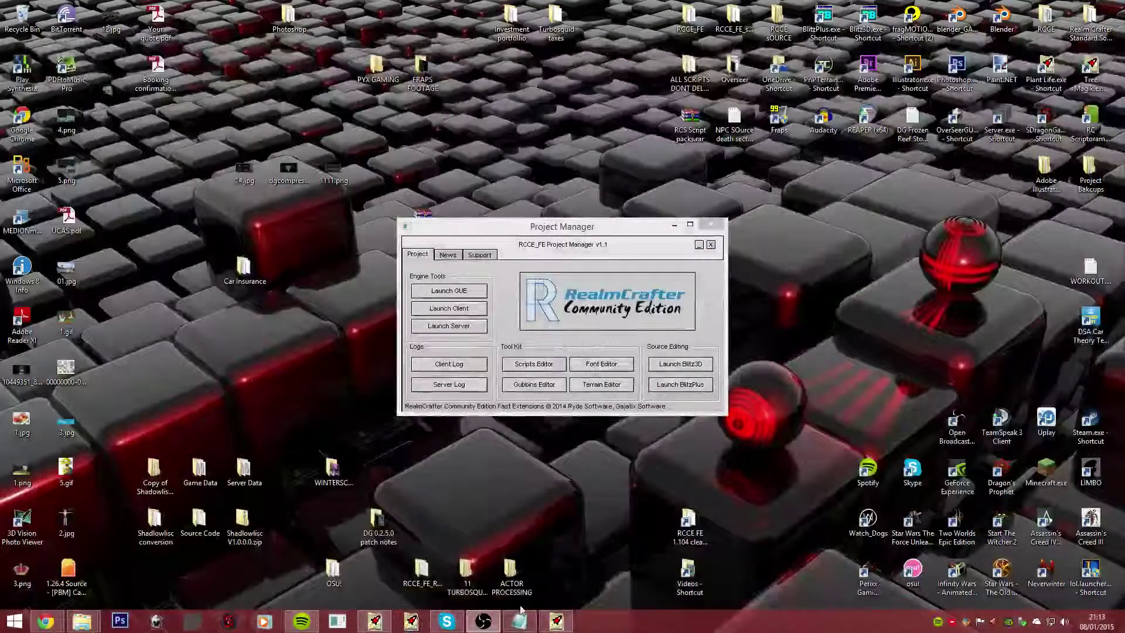
mouse_move(82, 621)
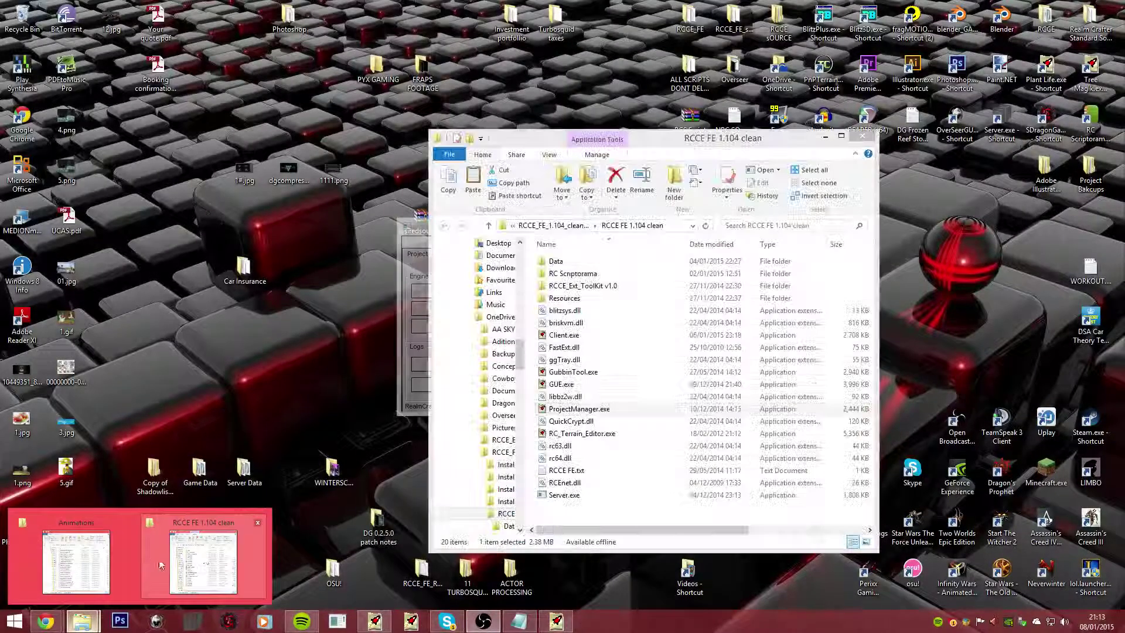
left_click(196, 548)
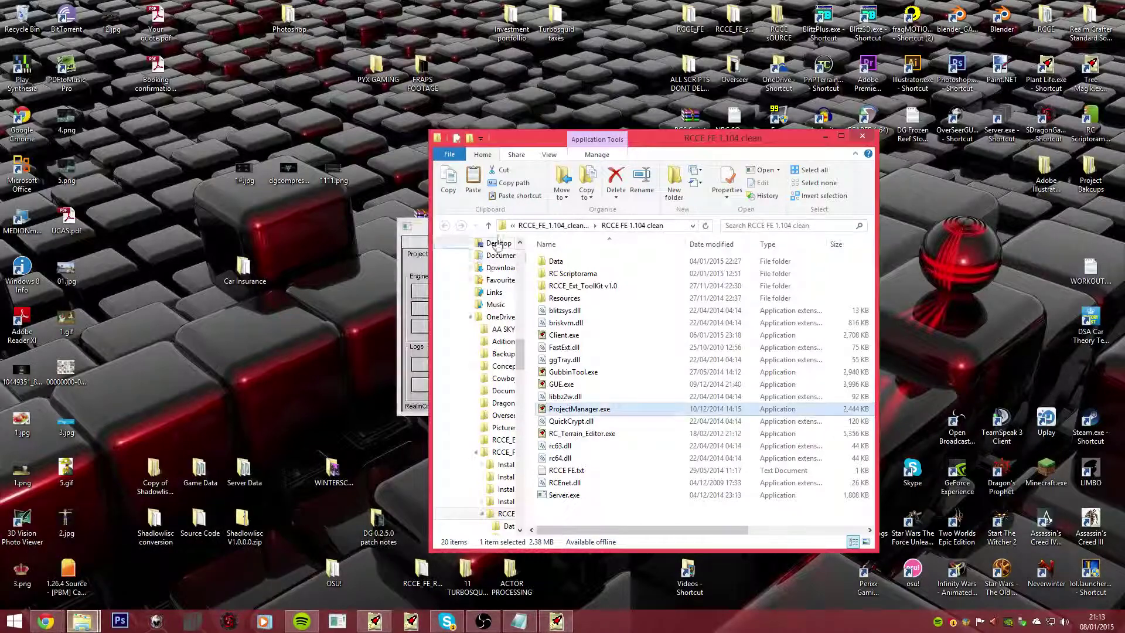
double_click(556, 261)
double_click(615, 323)
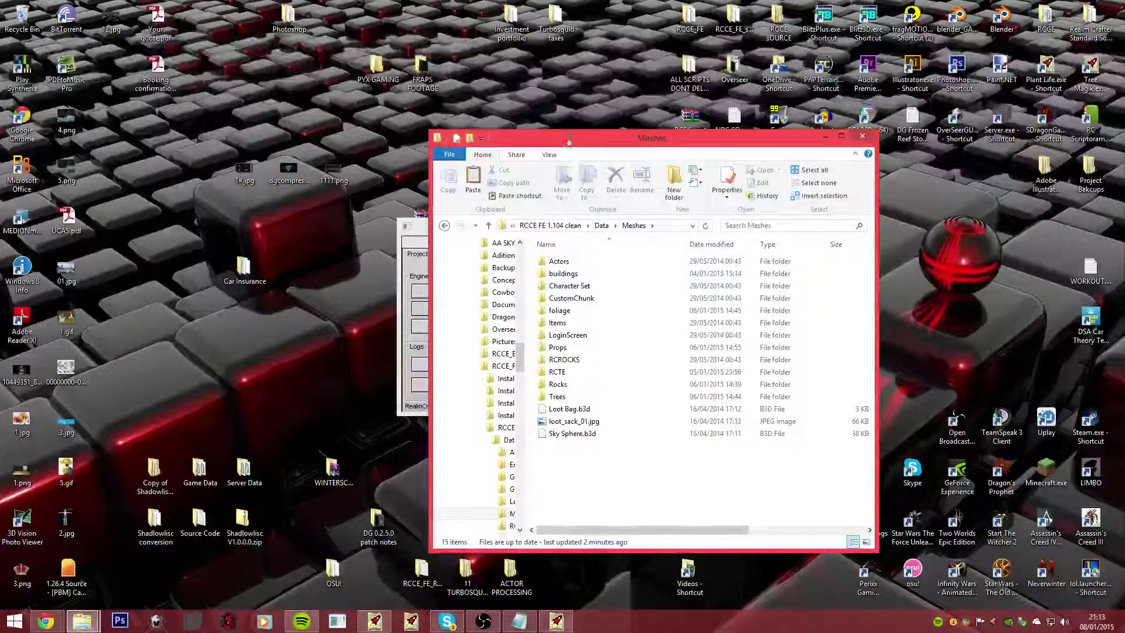
left_click_drag(566, 138, 385, 106)
double_click(384, 228)
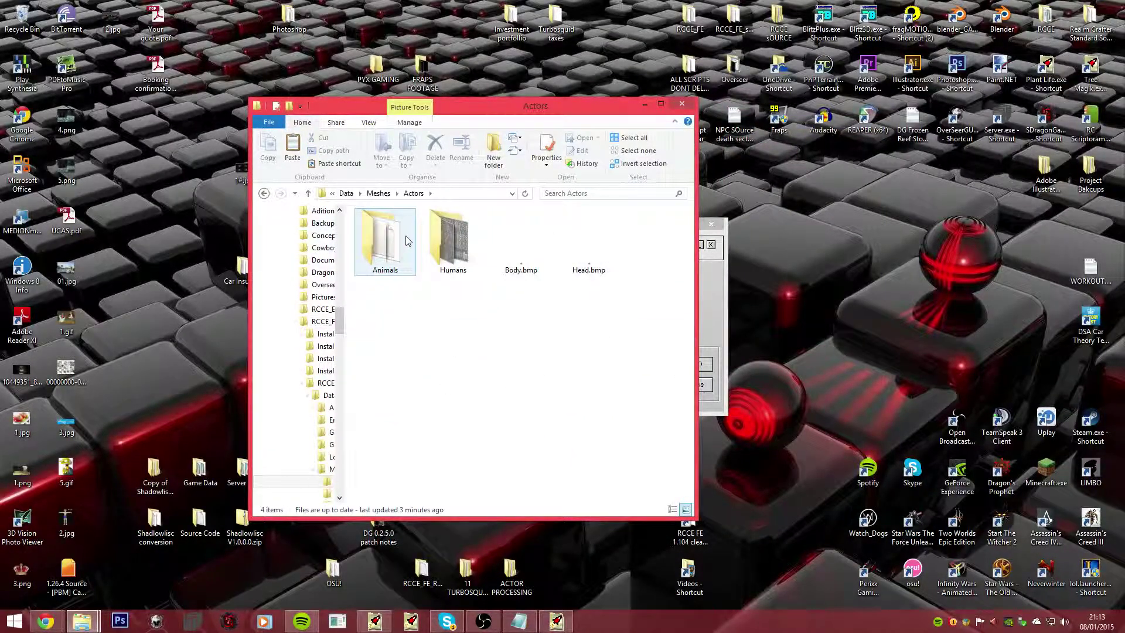
double_click(384, 241)
left_click(386, 265)
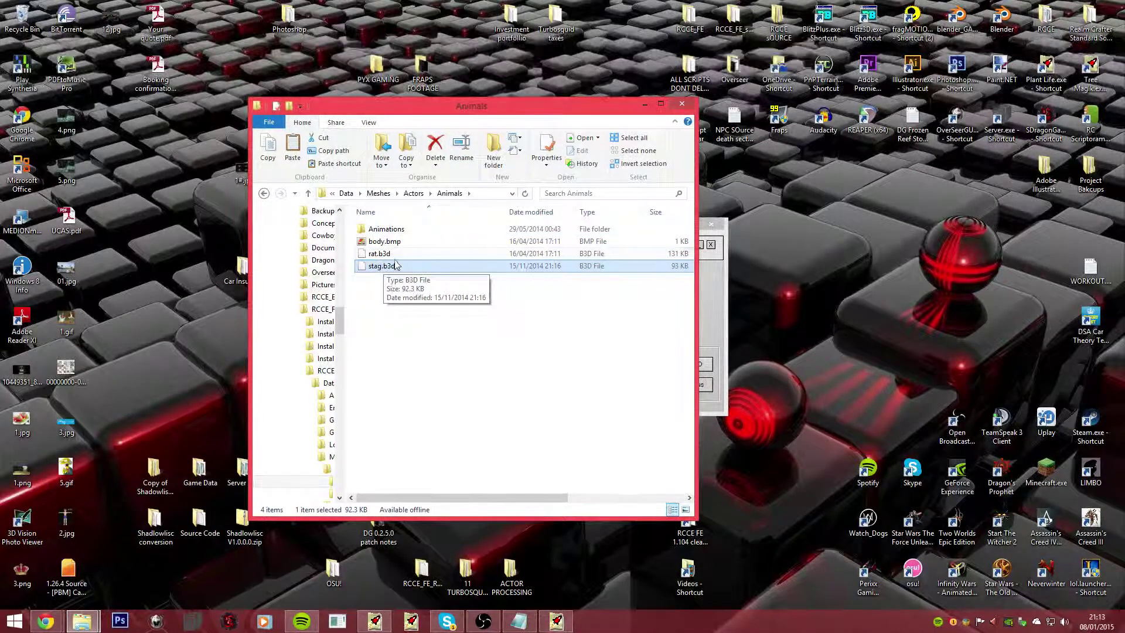
Check the stag texture in the Data > Textures > Actors > Animals folder, and minimise the File Explorer window
left_click(348, 199)
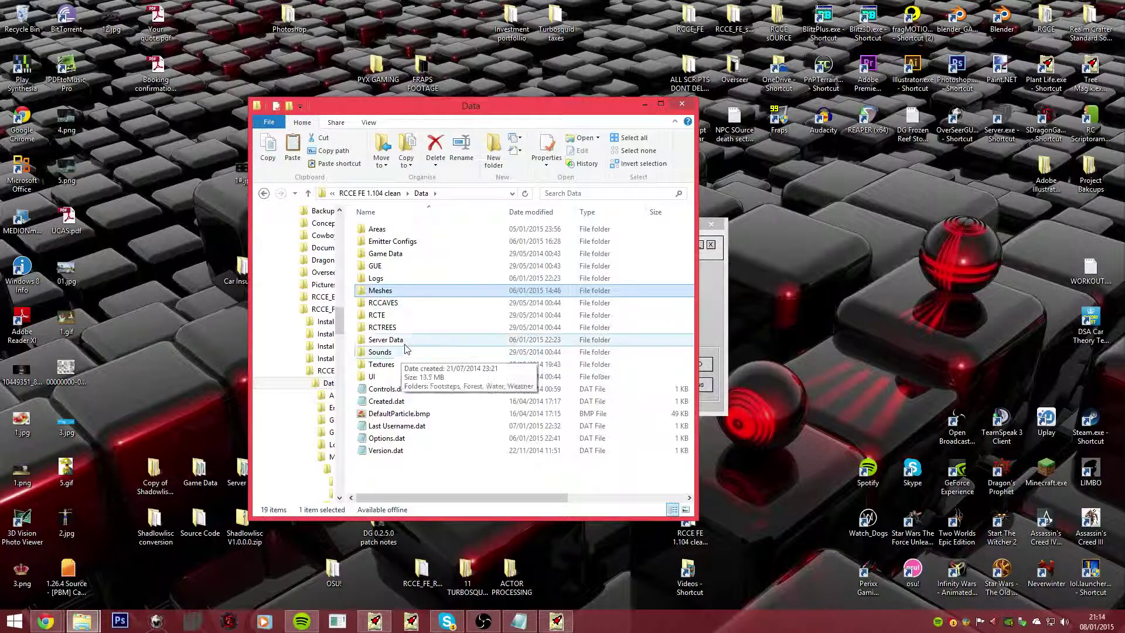
double_click(405, 365)
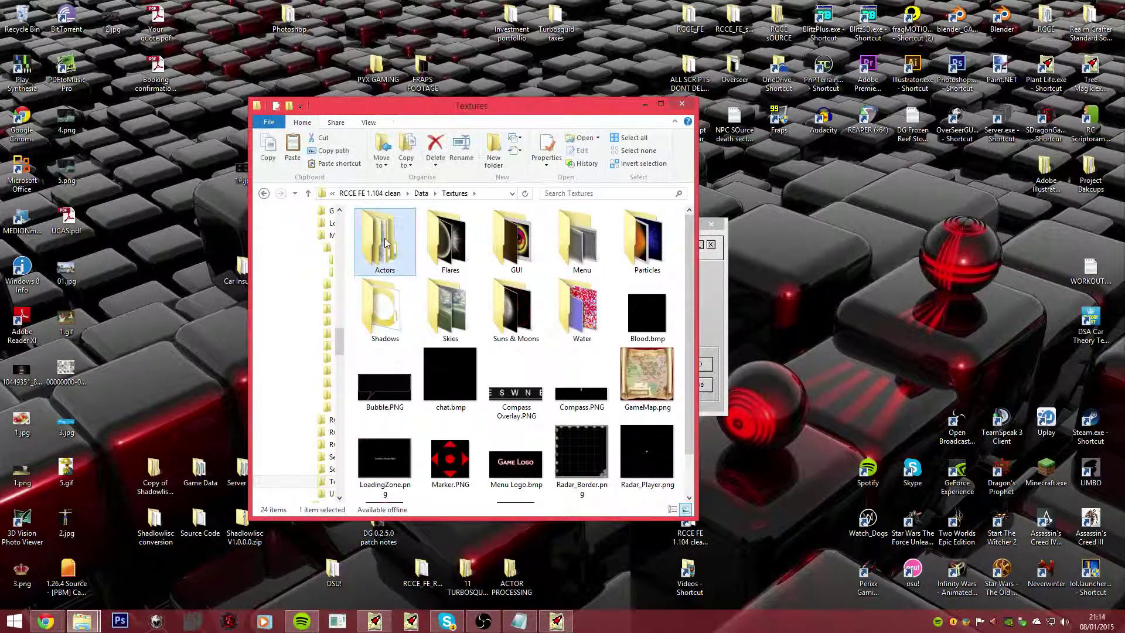
double_click(382, 234)
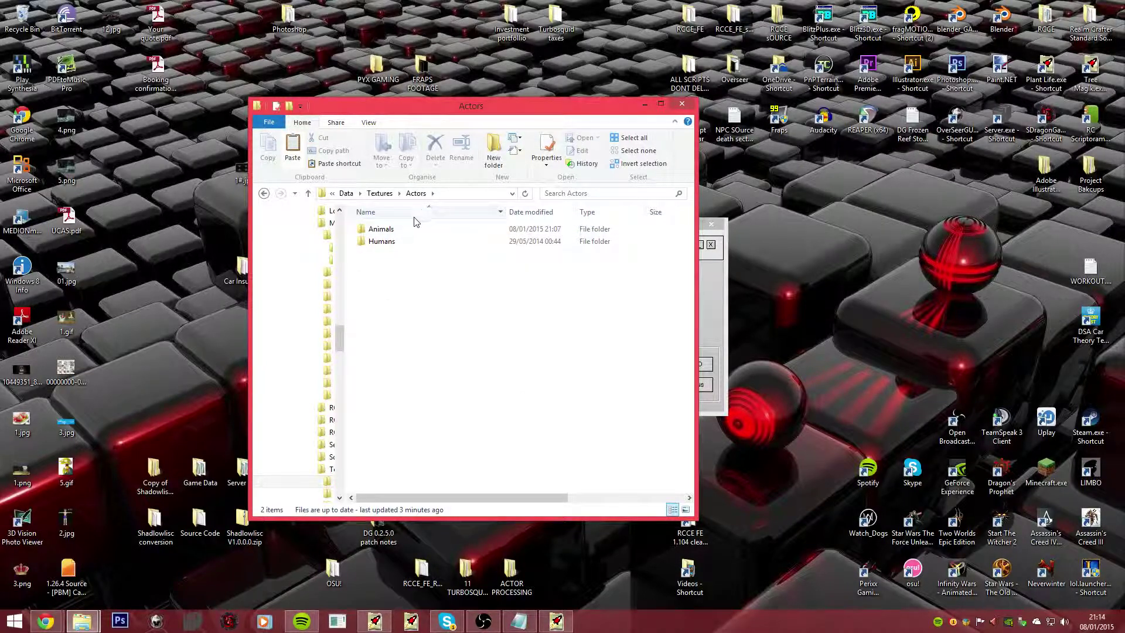
double_click(410, 230)
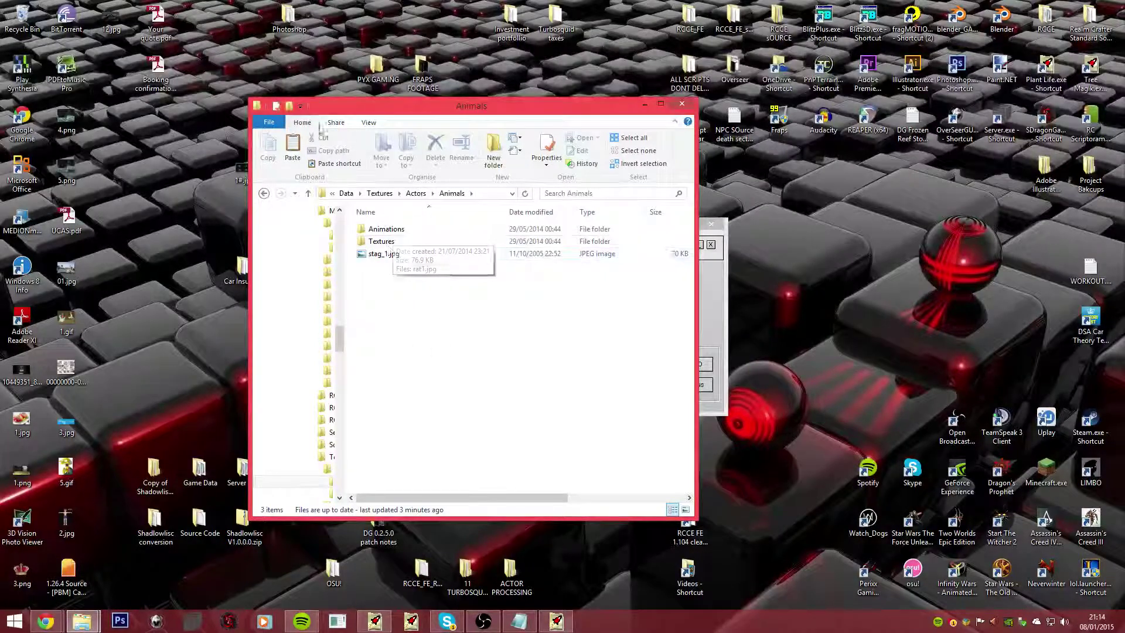
left_click(644, 105)
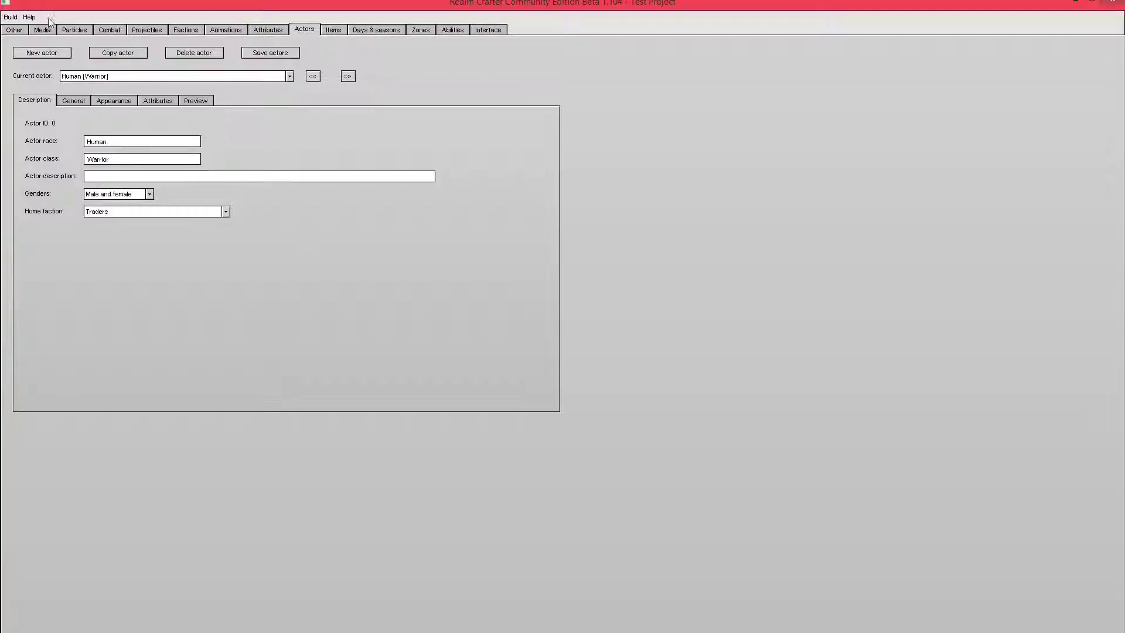
Switch back to the Realm Crafter editor and add stag.b3d from Actors > Animals to the media's 3D meshes as an animated mesh
left_click(43, 30)
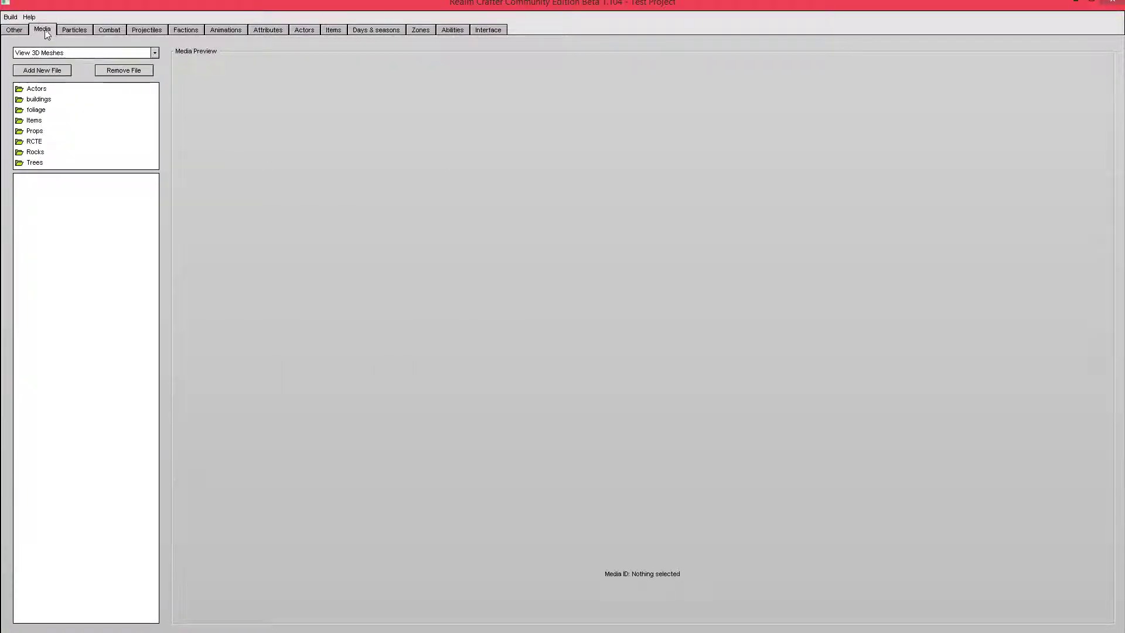
left_click(49, 73)
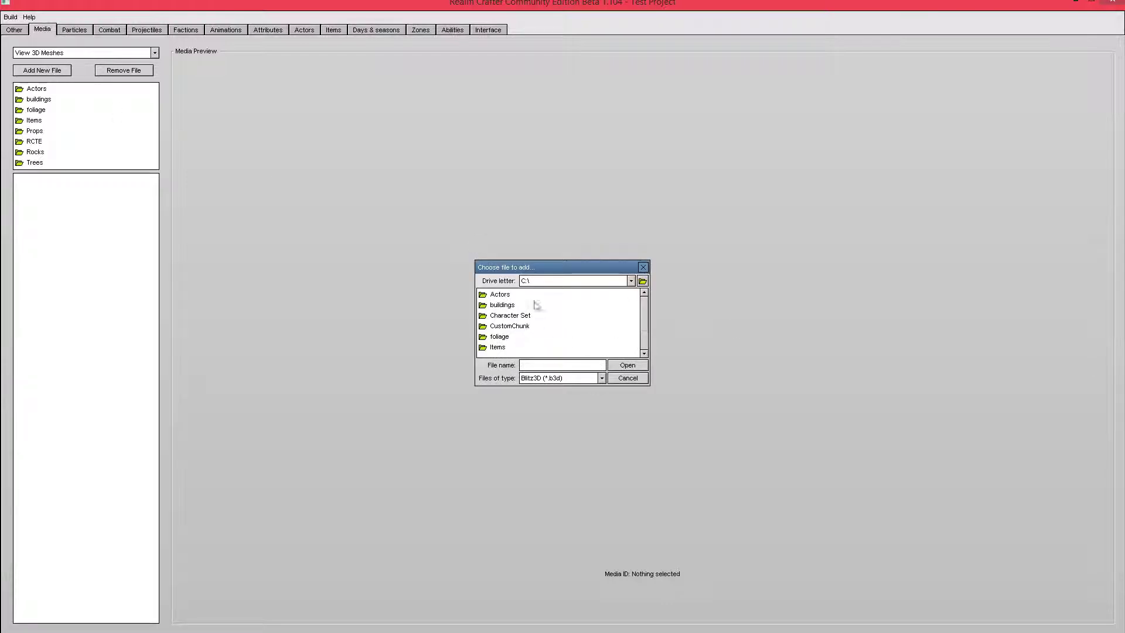
left_click(494, 296)
double_click(494, 296)
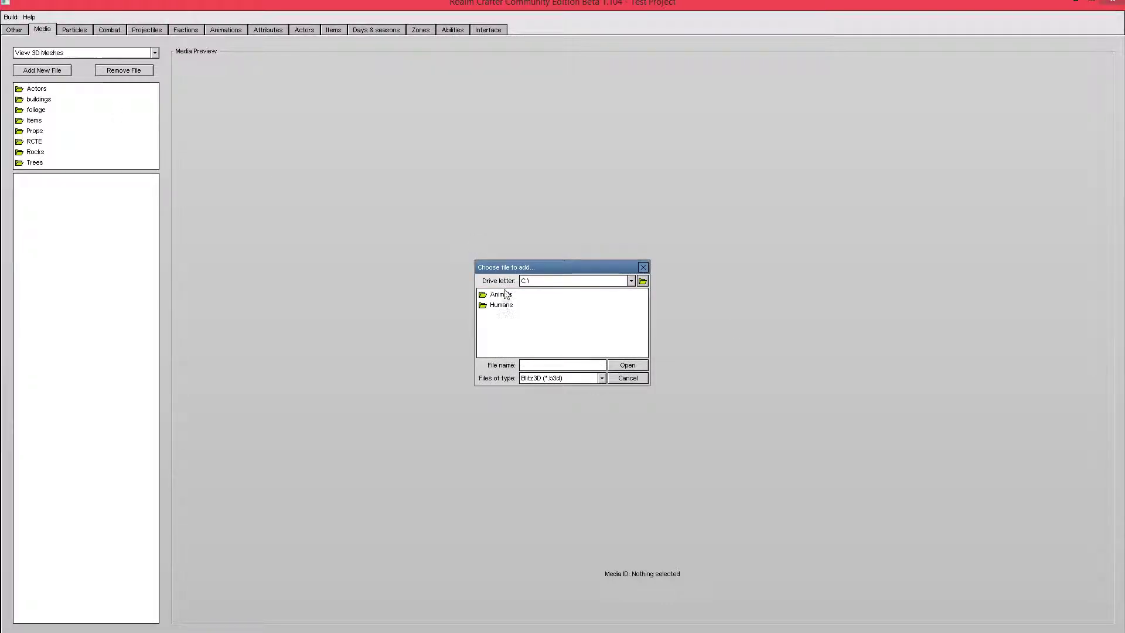
double_click(506, 295)
left_click(504, 315)
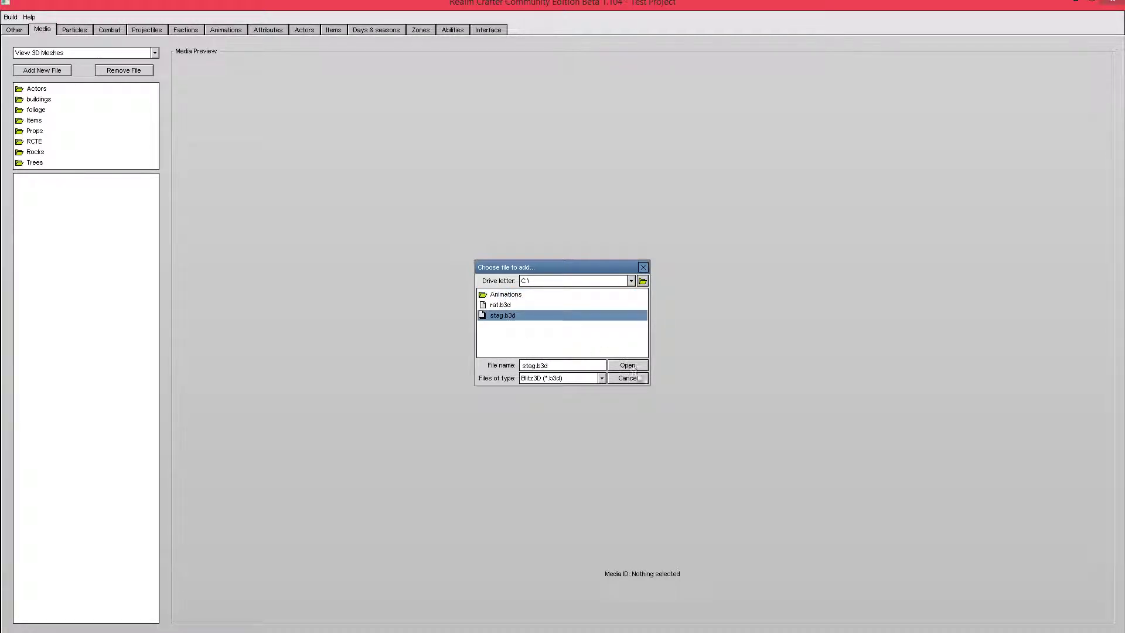
left_click(627, 366)
left_click_drag(568, 302, 575, 284)
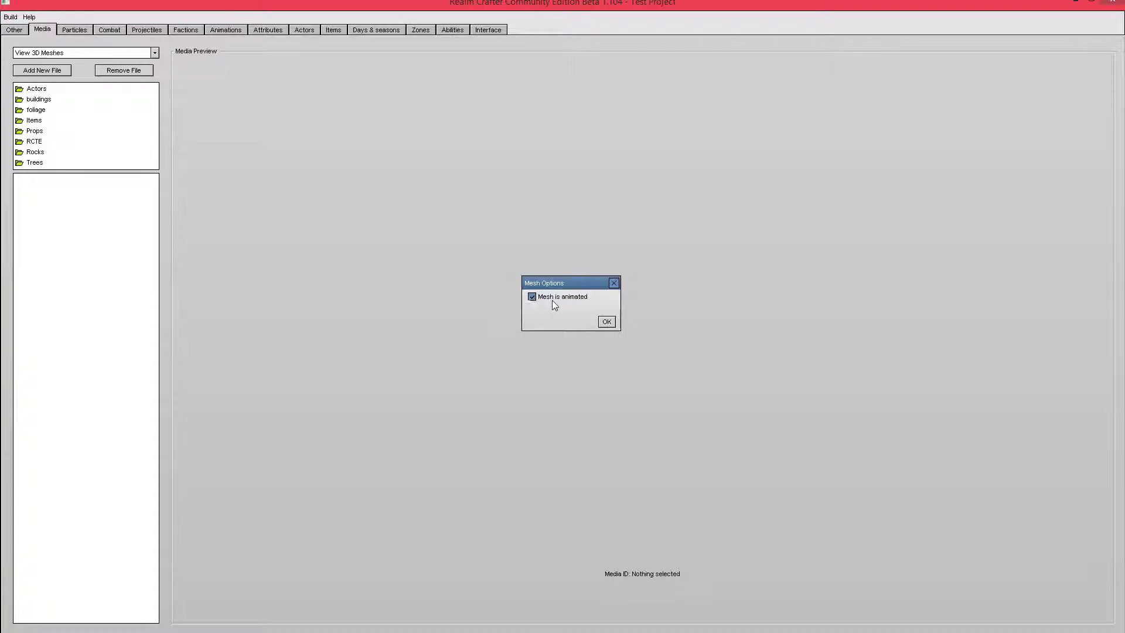
left_click(607, 321)
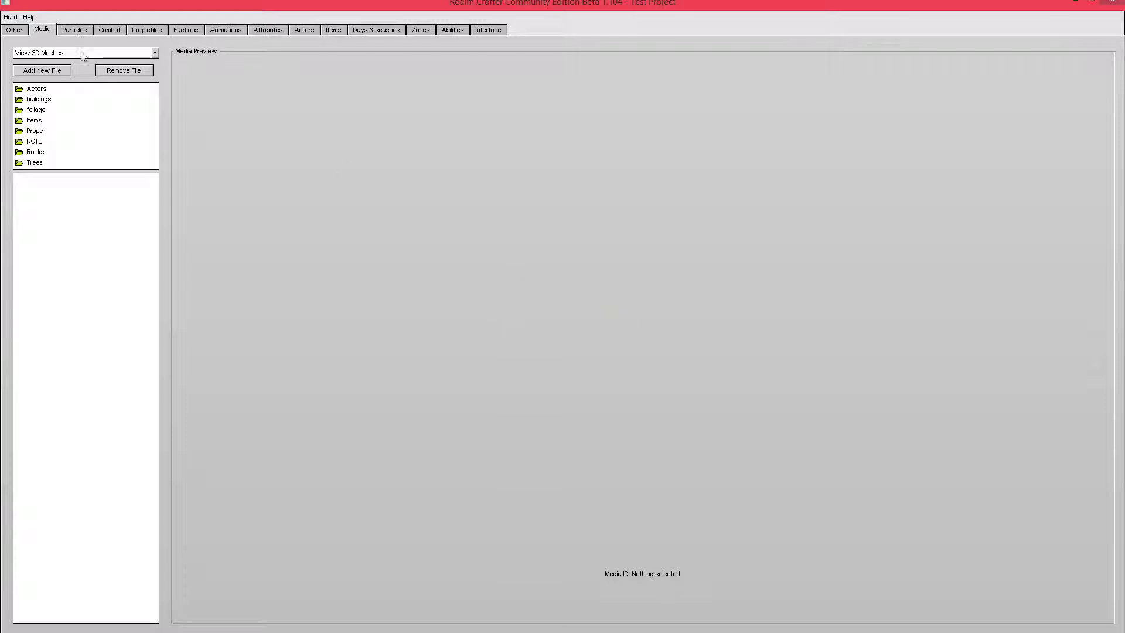
Show the media textures and start adding a new texture file from the Actors > Animals folder
left_click(82, 53)
left_click(87, 72)
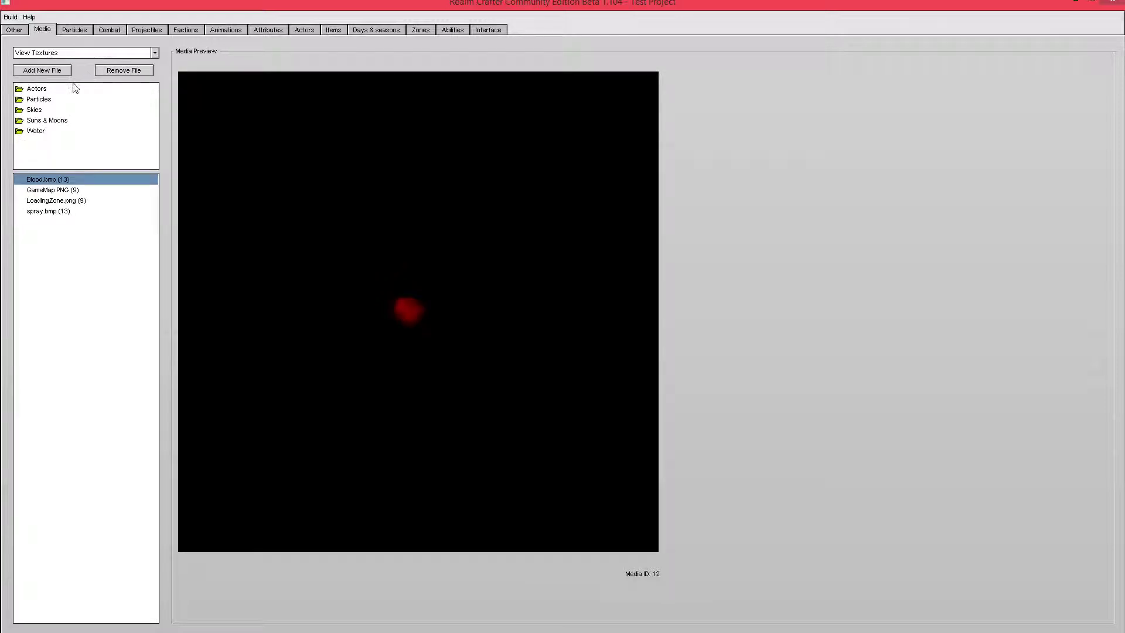
left_click(59, 76)
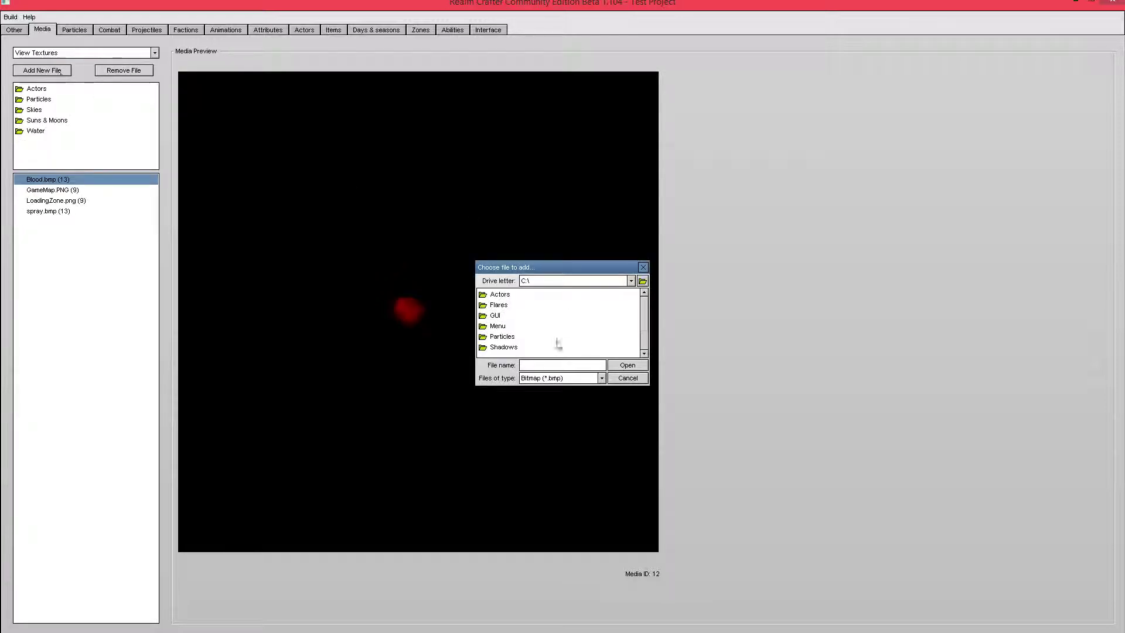
left_click(504, 298)
double_click(504, 298)
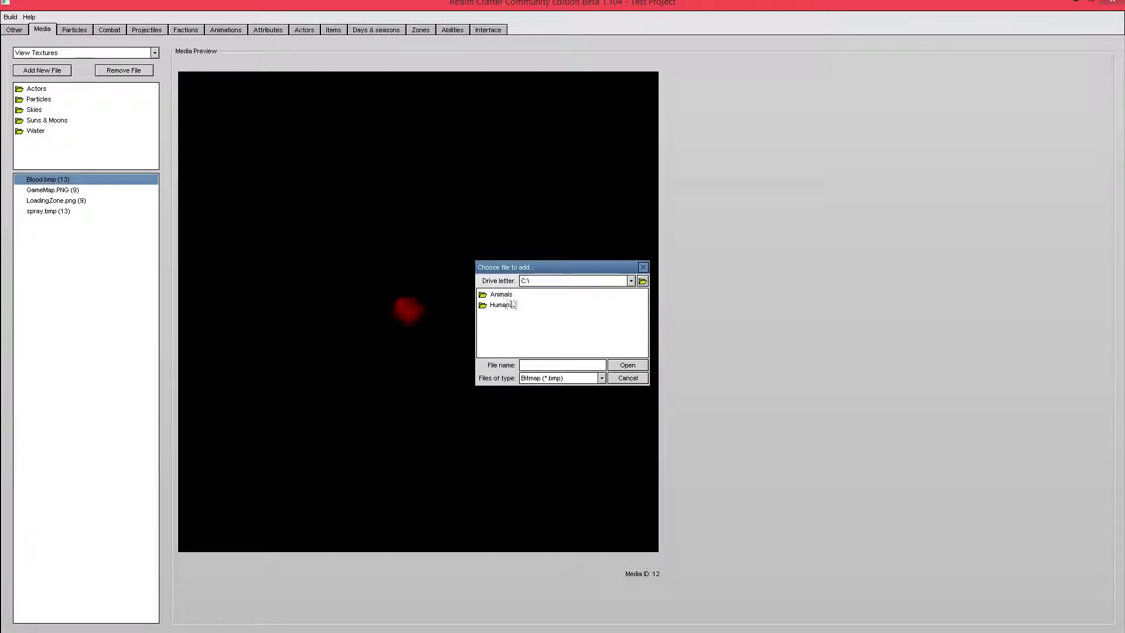
double_click(496, 295)
left_click(580, 378)
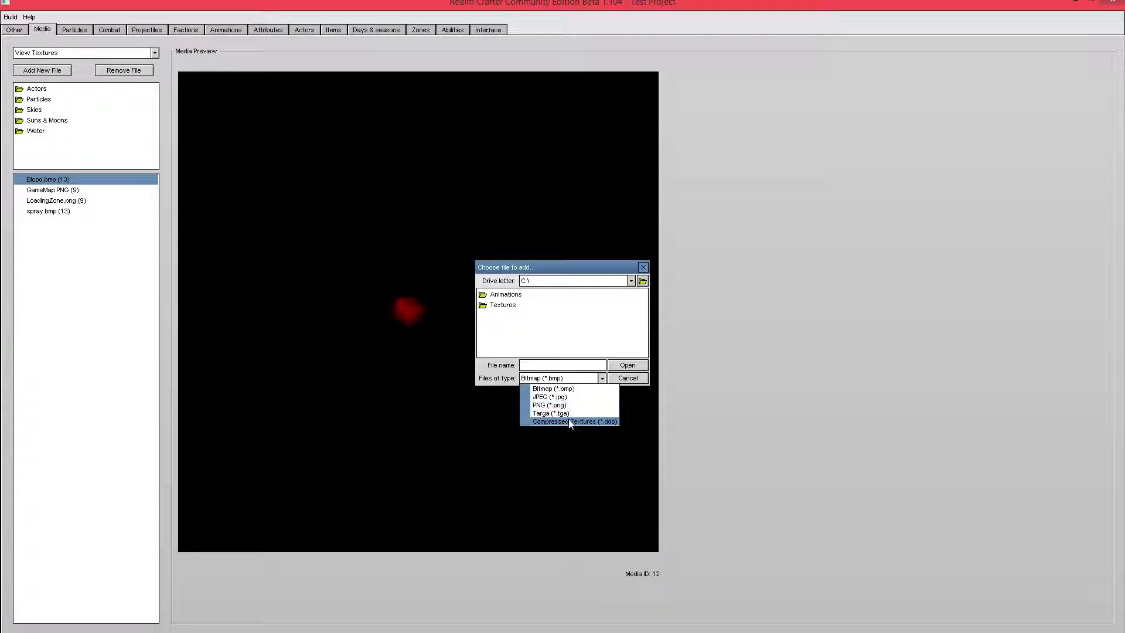
left_click(571, 421)
left_click(558, 378)
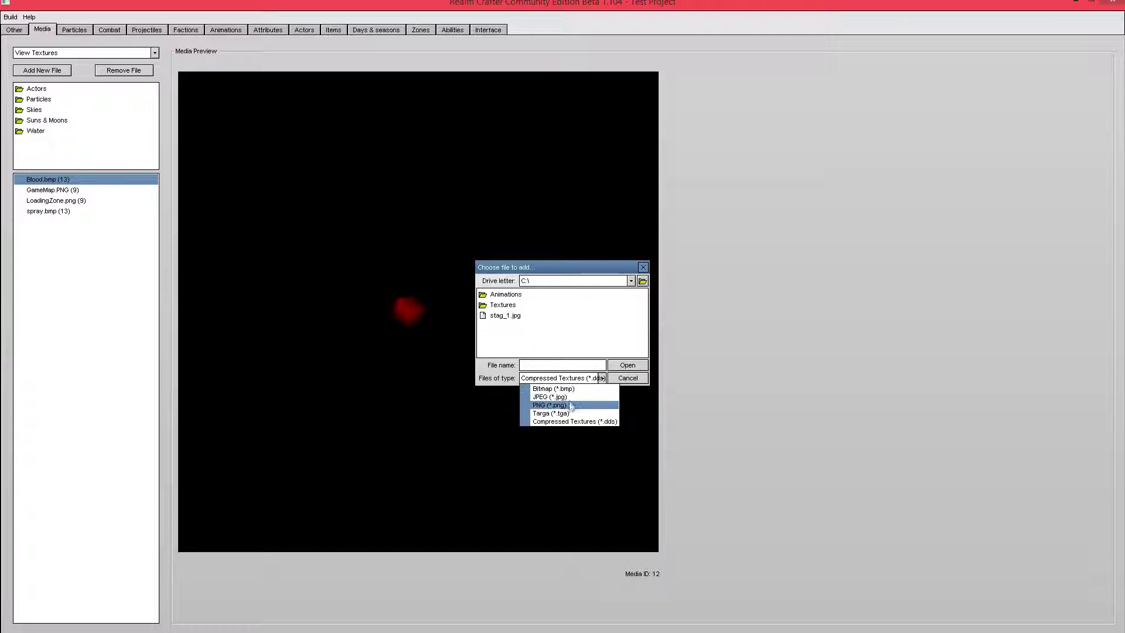
left_click(519, 378)
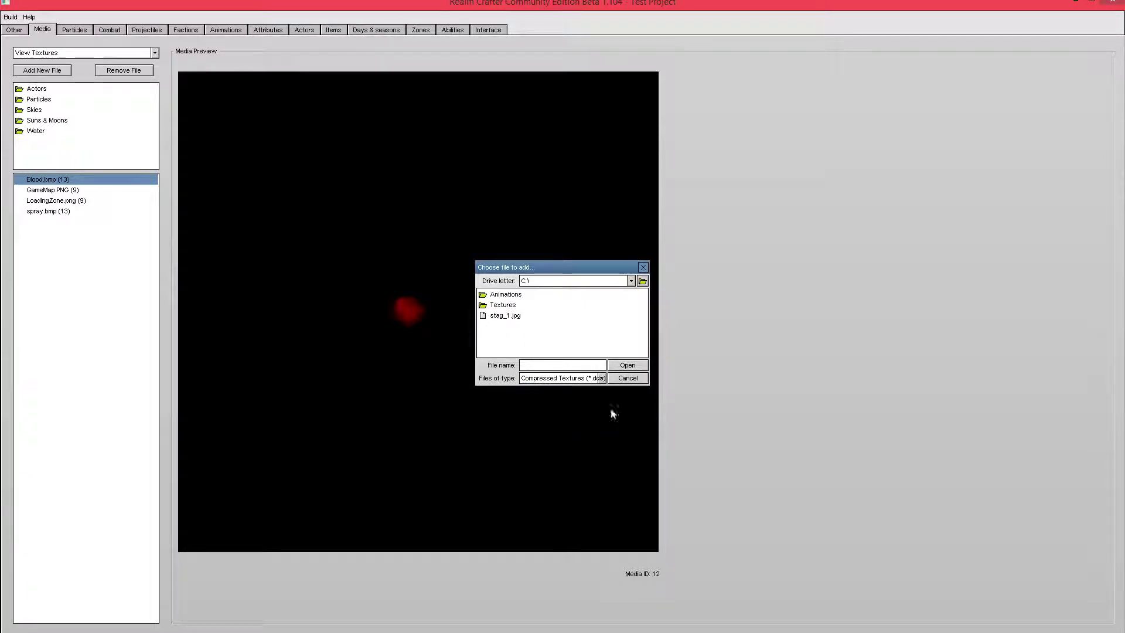
Set the file type to JPEG (*.jpg) and add stag_1.jpg with the Colour and Mipmapped texture options
left_click(576, 379)
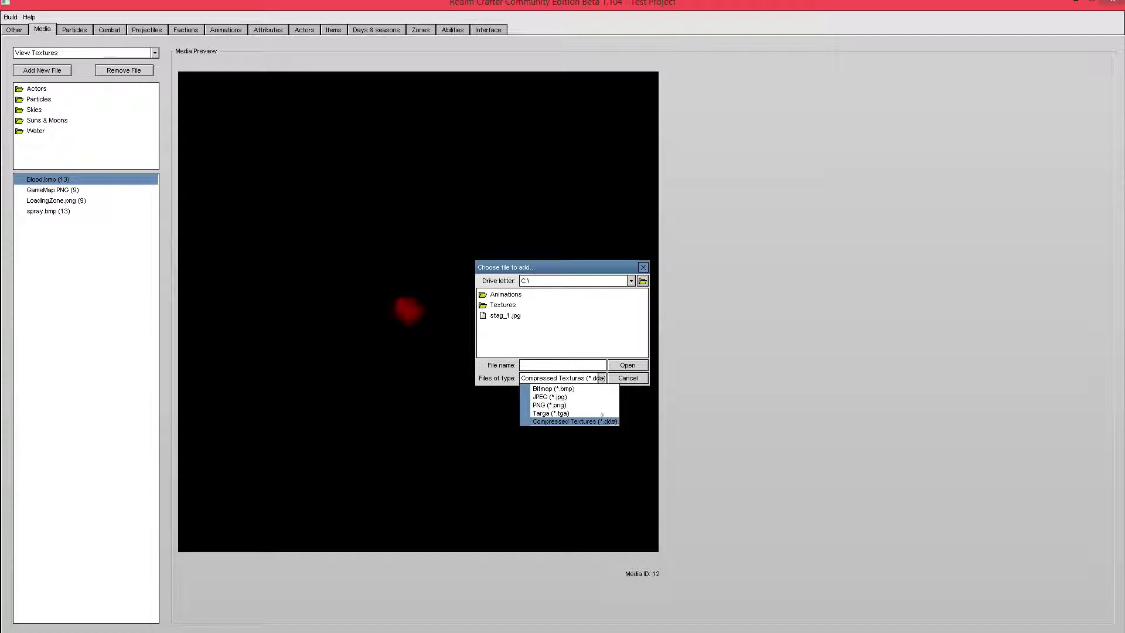
left_click(571, 397)
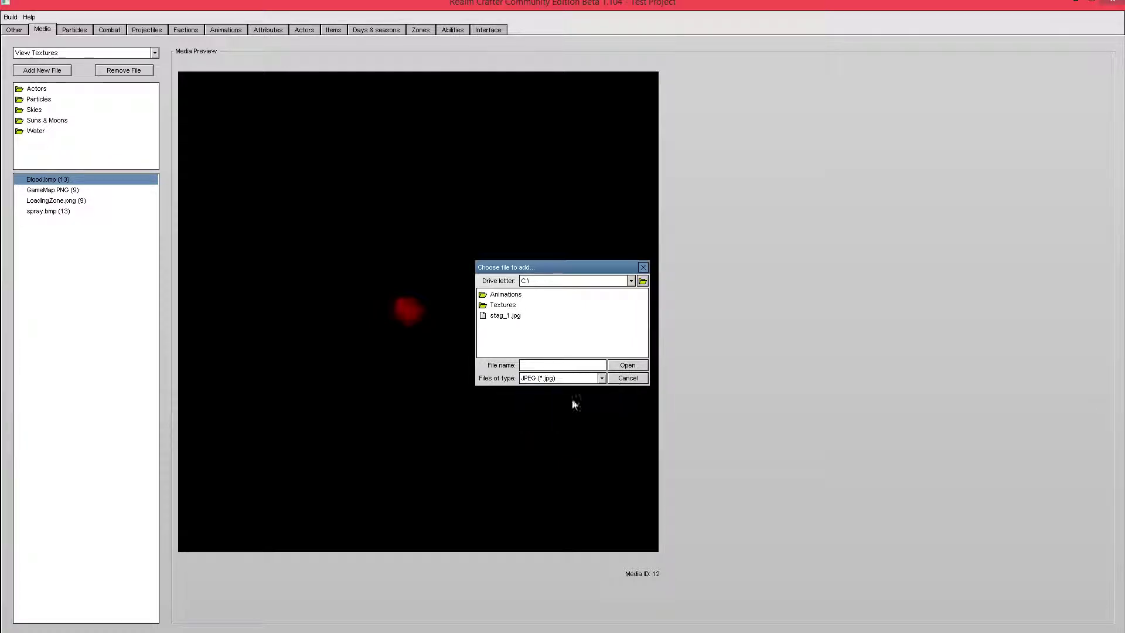
left_click(508, 316)
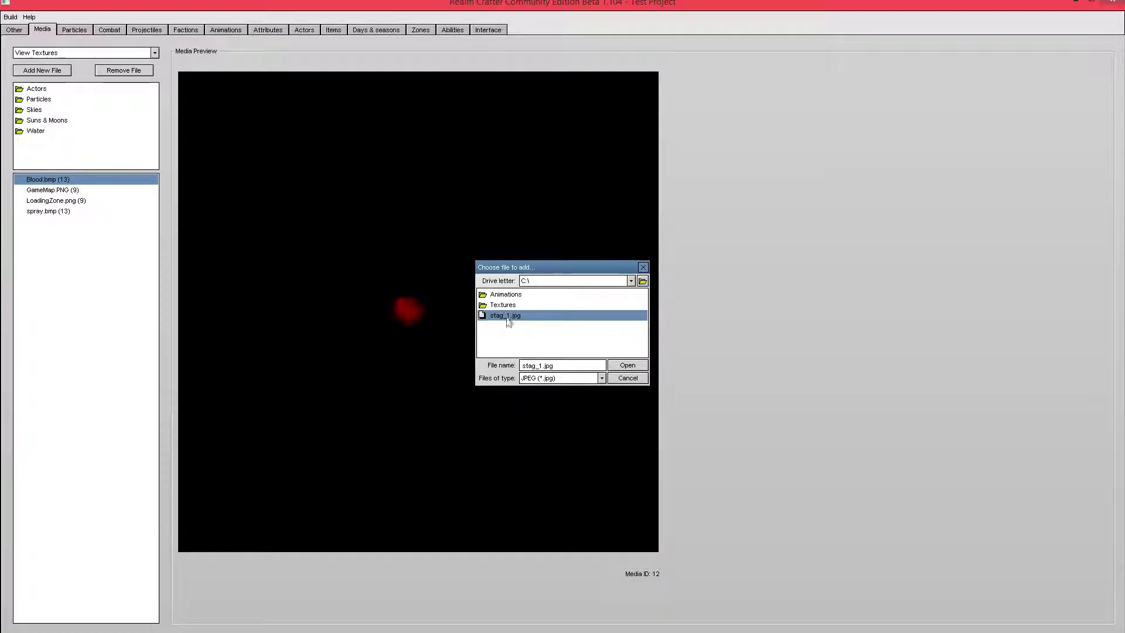
left_click(642, 368)
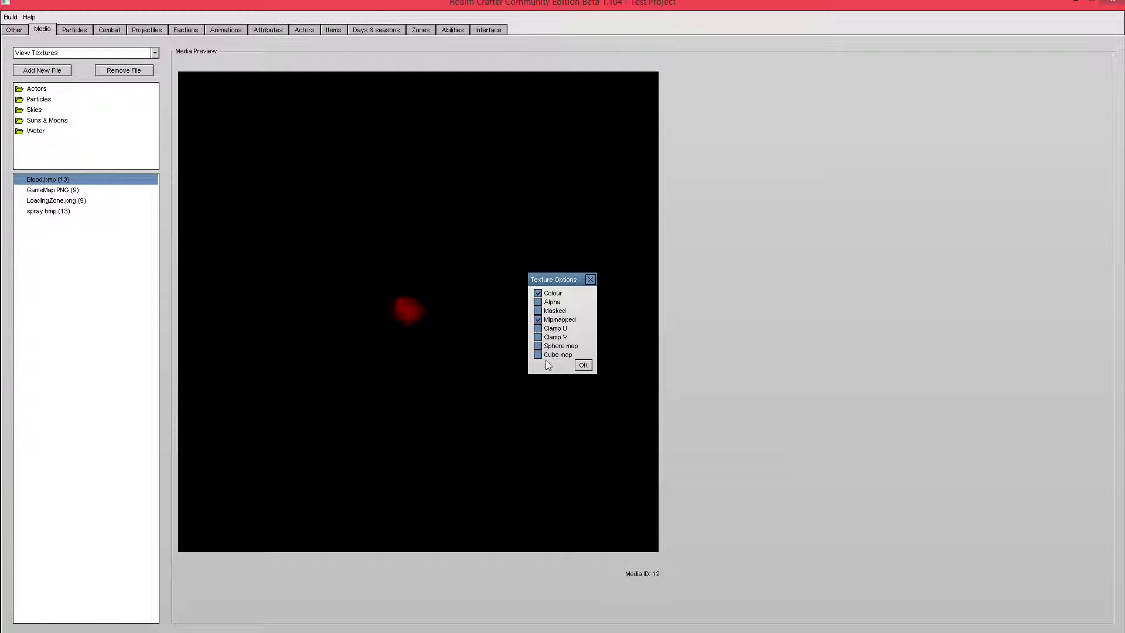
left_click(583, 365)
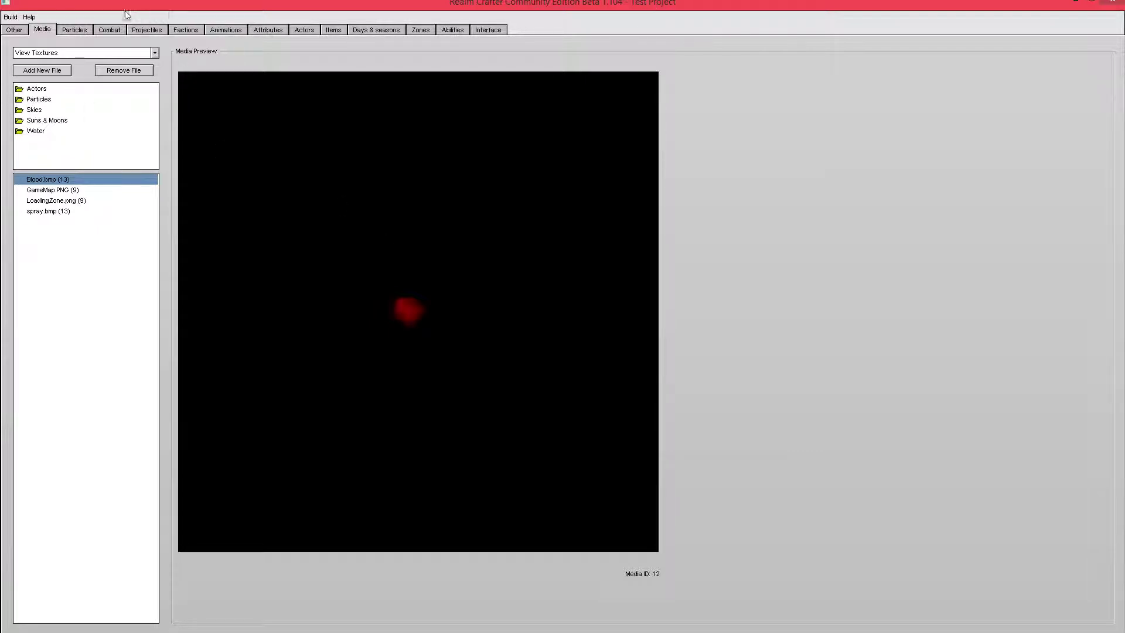
Create a new animation set, look at the Rat set's animations for comparison, and select the new set
left_click(223, 33)
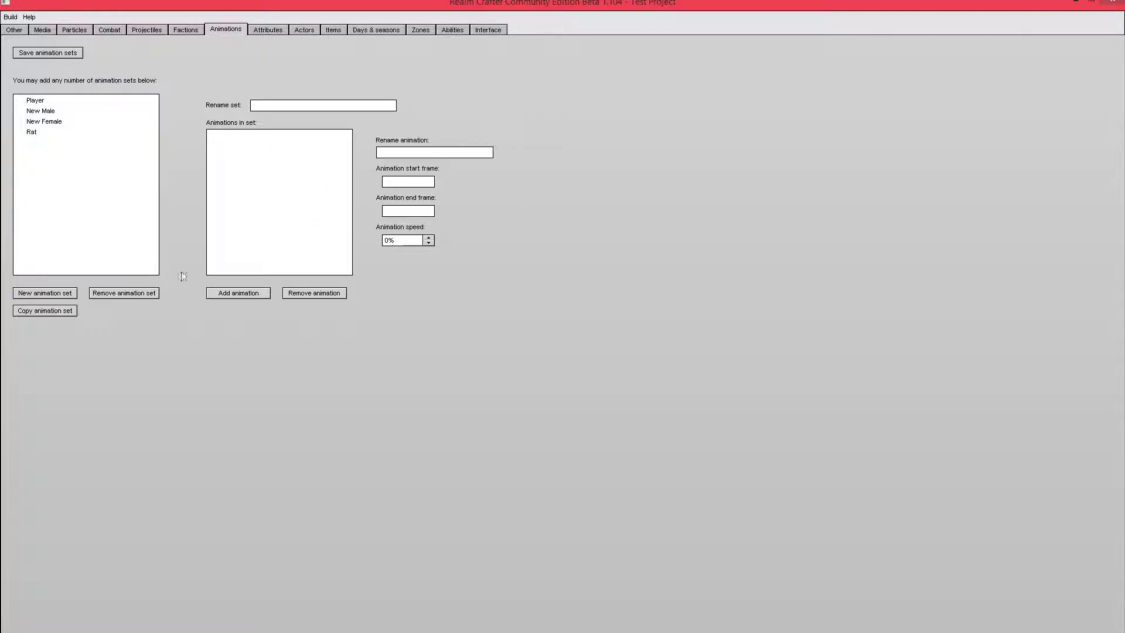
left_click(59, 294)
left_click(43, 147)
left_click(43, 136)
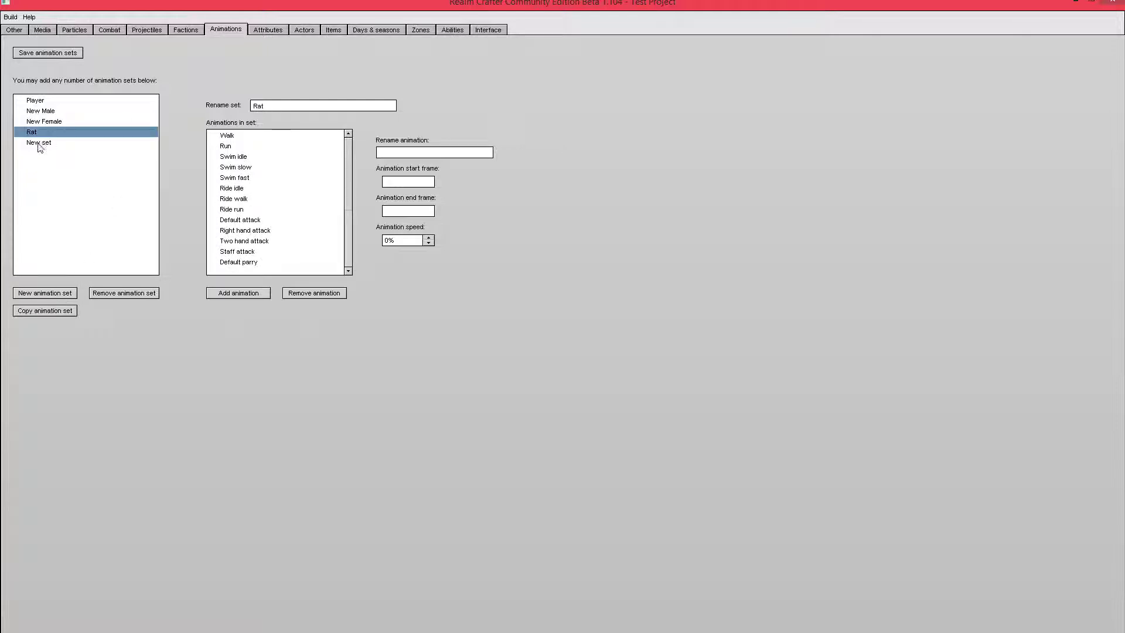
left_click(40, 144)
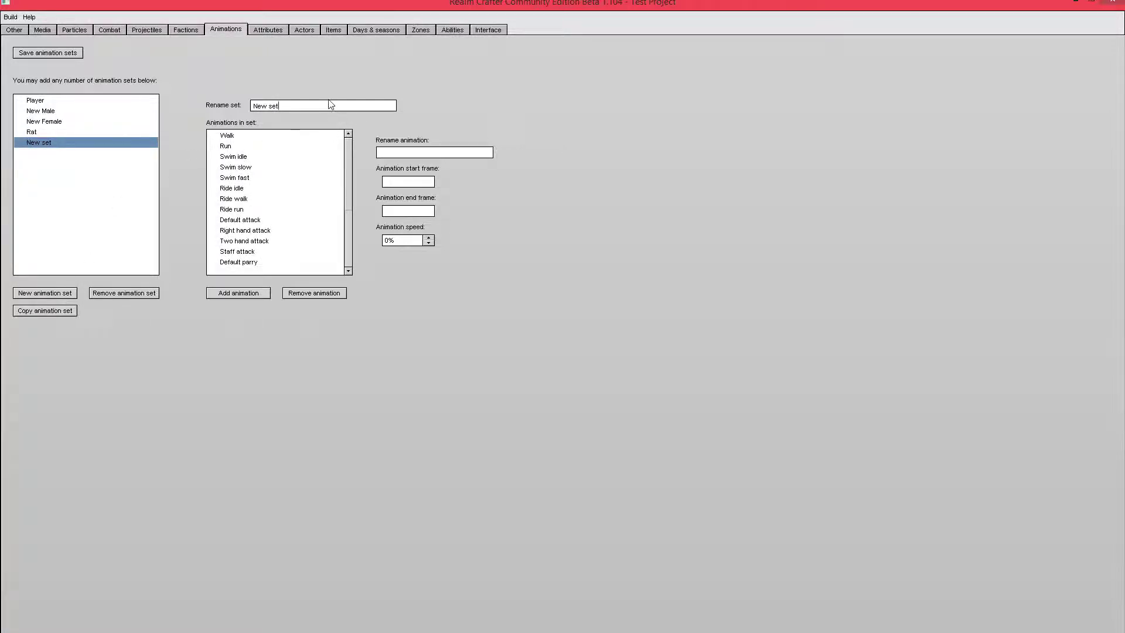
Rename the new animation set to Stag, look through its list of animations, and select Walk
type("Stag")
left_click_drag(349, 173, 350, 245)
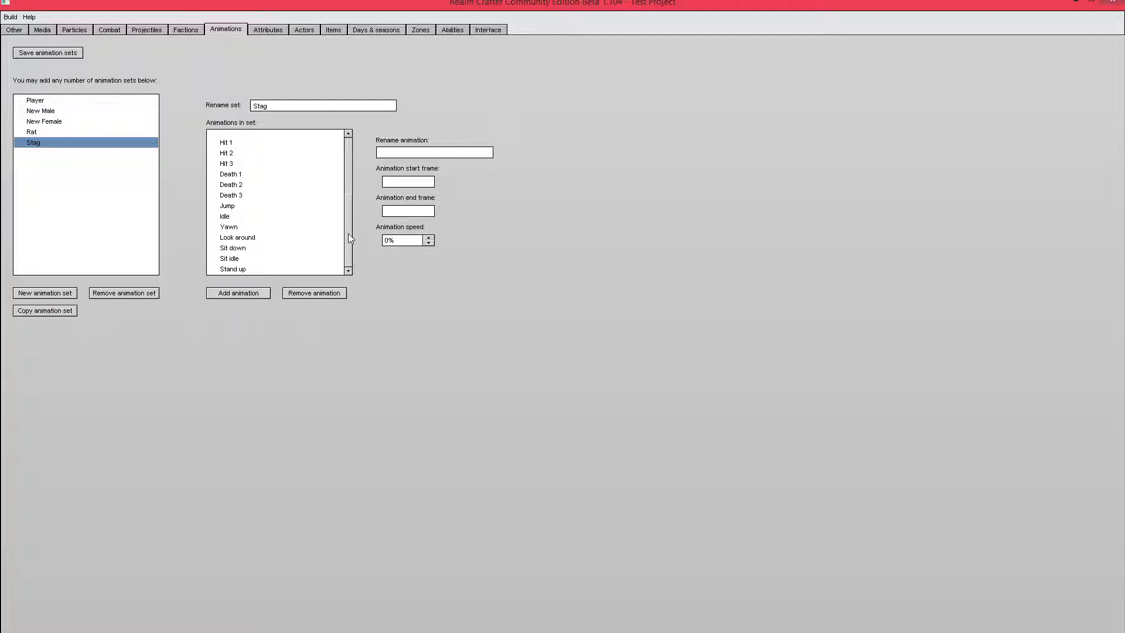
left_click_drag(348, 233, 350, 162)
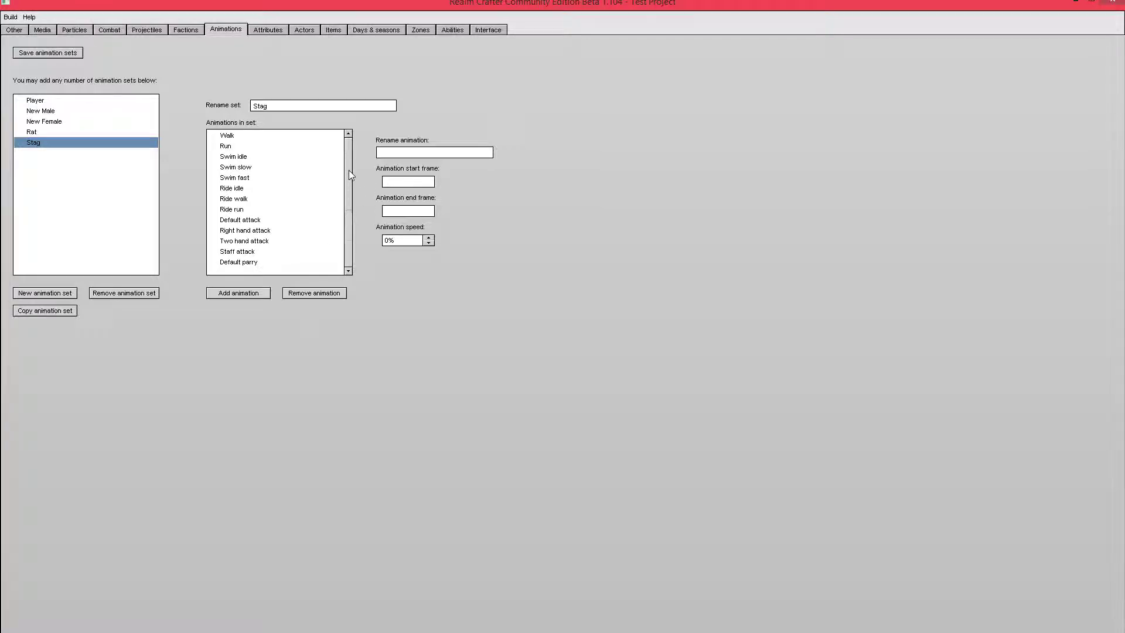
left_click_drag(349, 170, 349, 238)
left_click(240, 216)
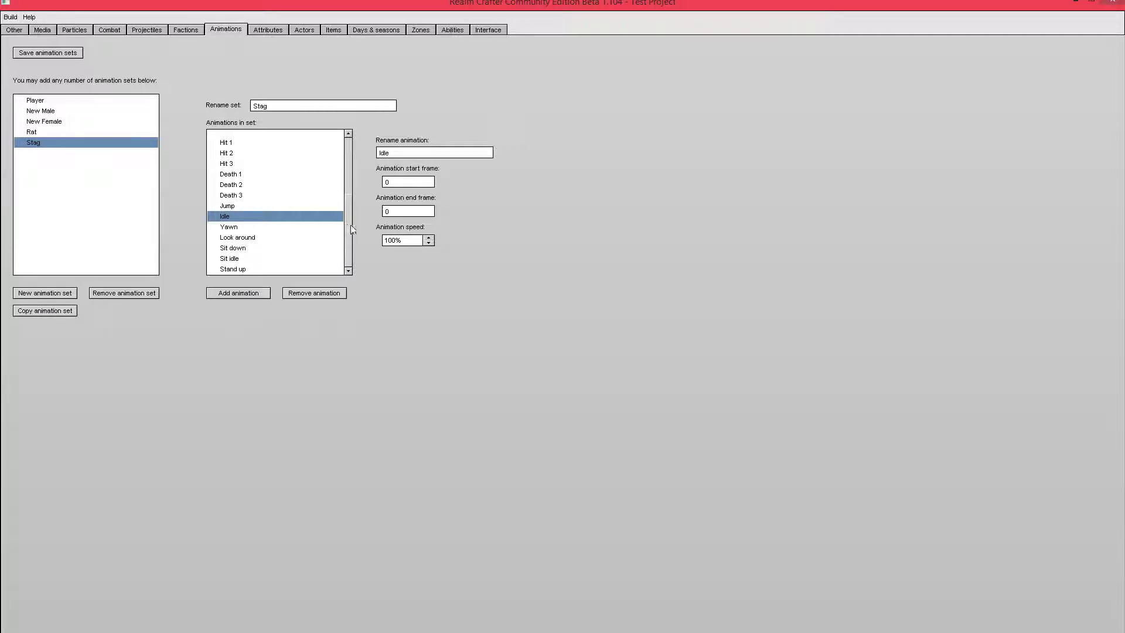
left_click_drag(352, 229, 350, 169)
left_click(255, 139)
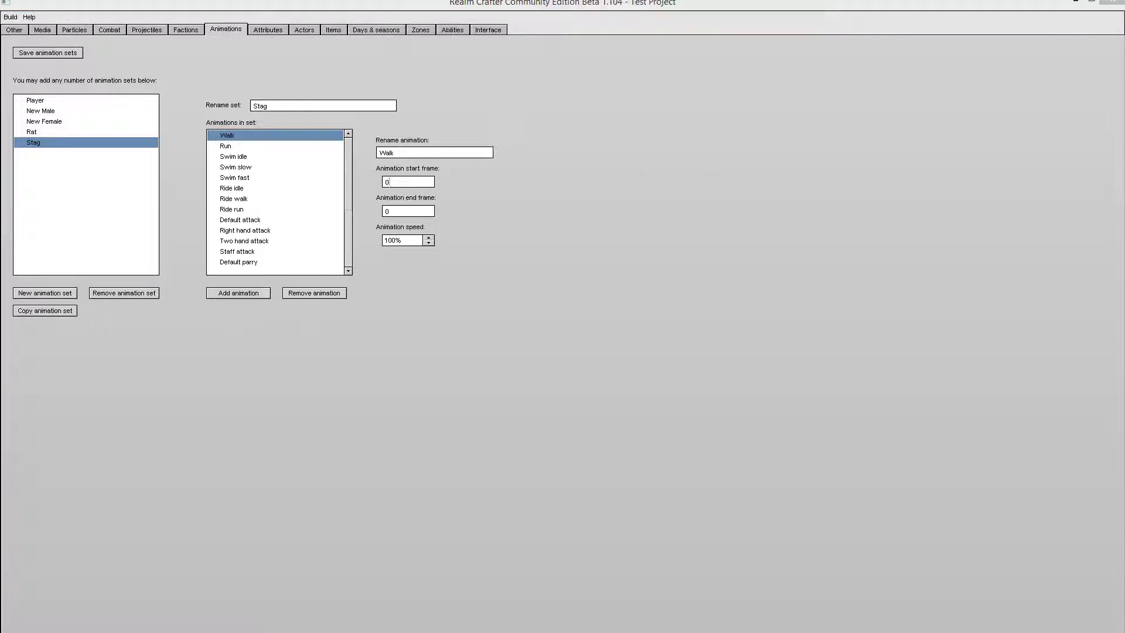
Consult Doe Animation Ranges.txt and set the Stag set's Walk animation to start frame 33 and end frame 50
left_click_drag(1123, 240, 788, 170)
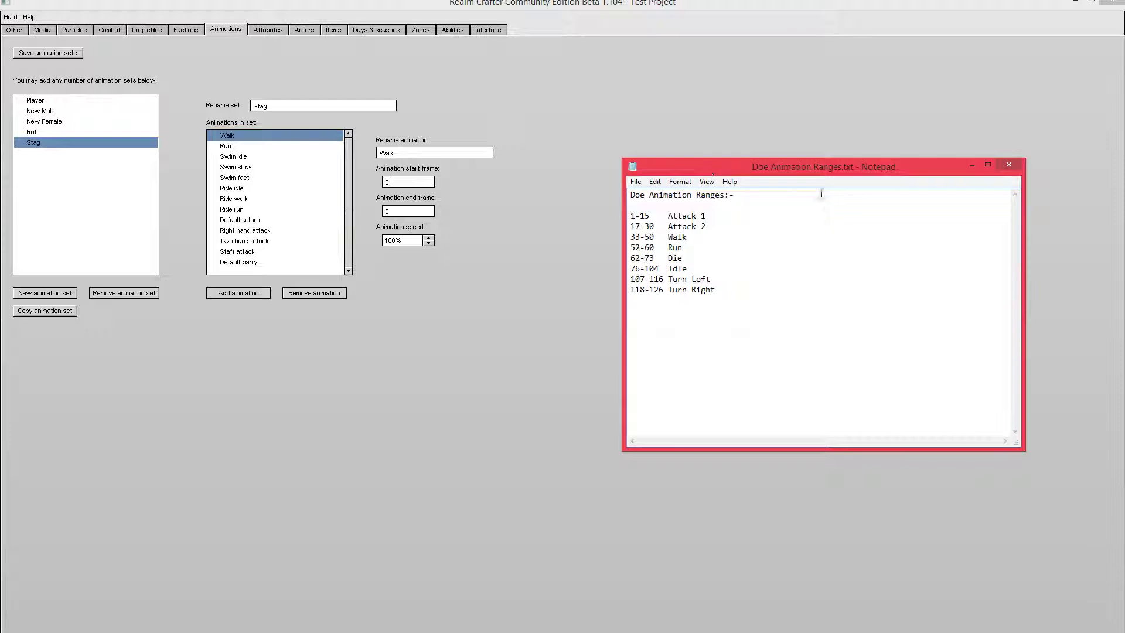
left_click_drag(765, 170, 1124, 167)
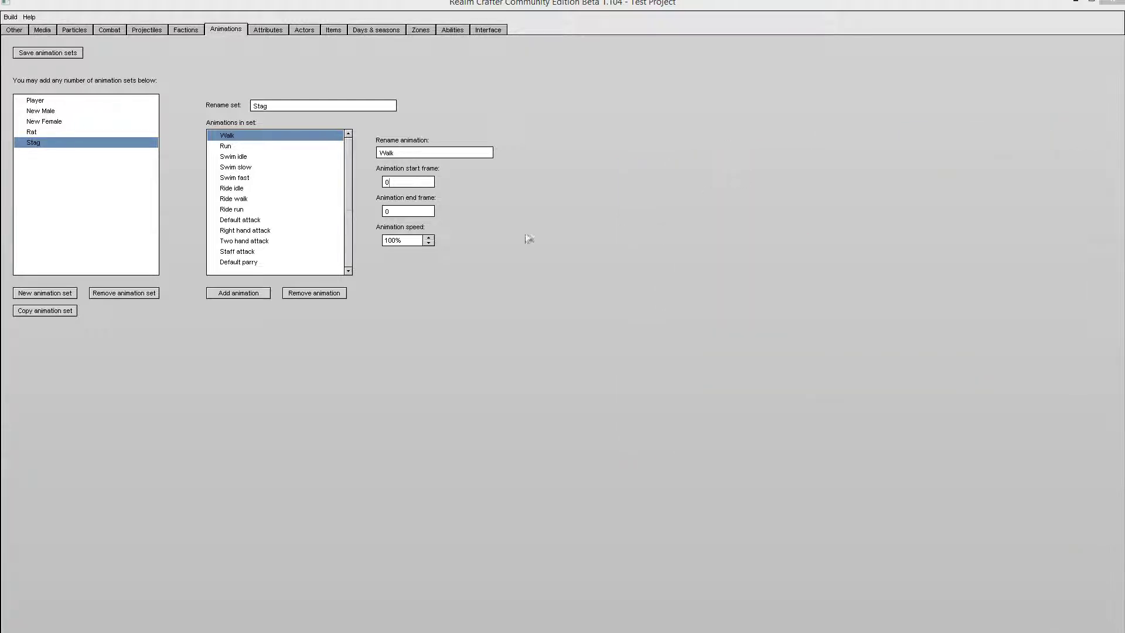
left_click(238, 138)
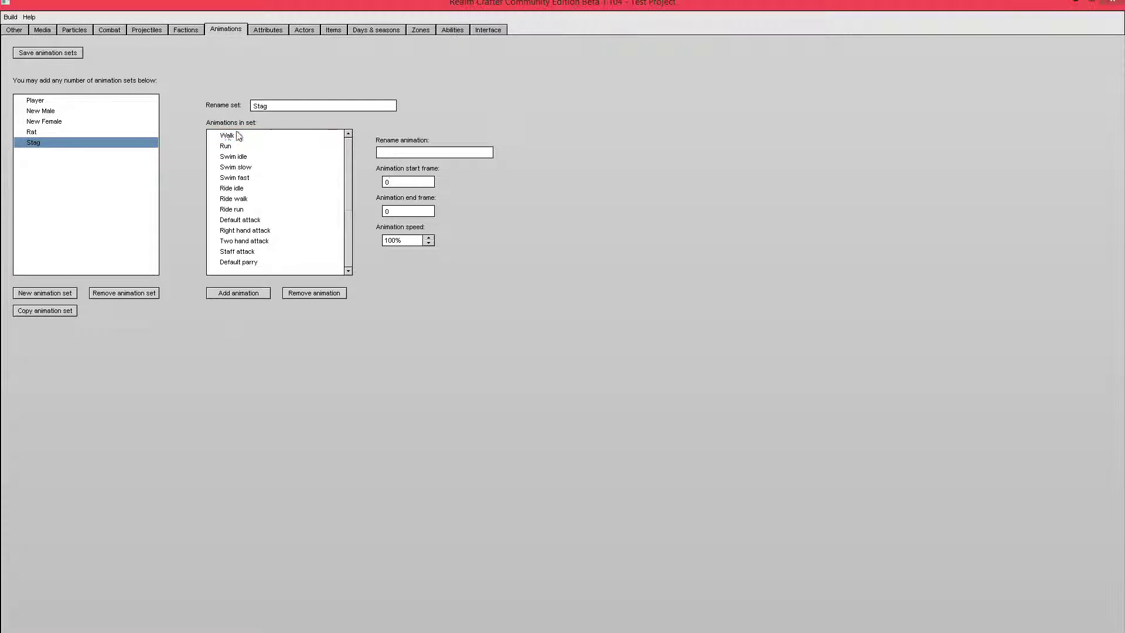
left_click(423, 186)
left_click(420, 211)
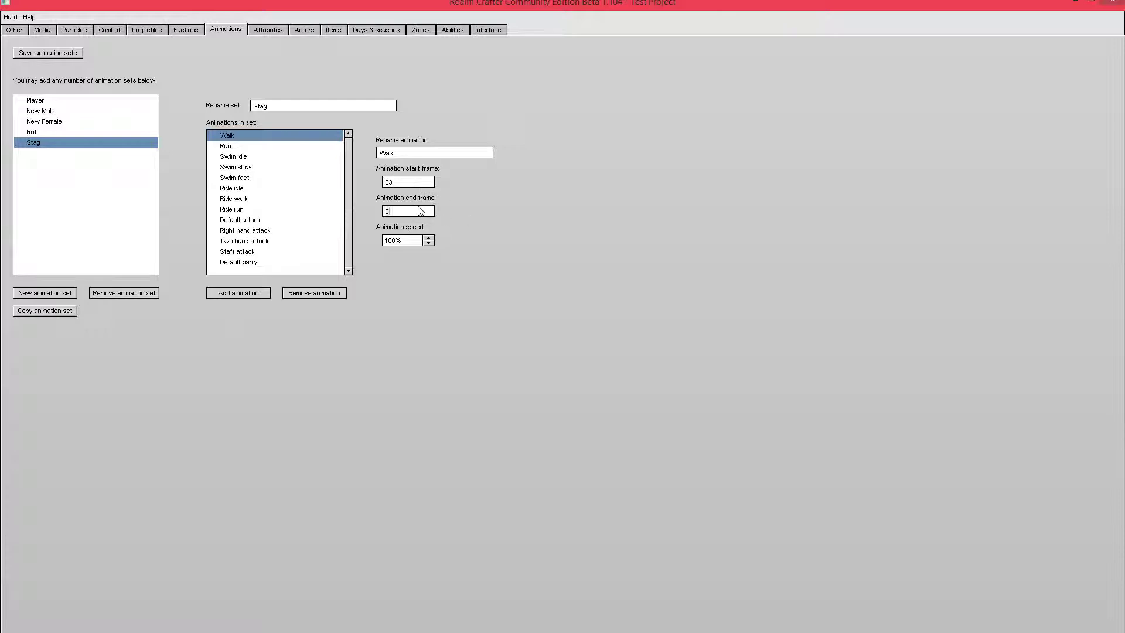
Check Walk against Run in the Stag set, and set Run to start frame 52 and end frame 60
left_click(295, 149)
left_click(288, 139)
left_click(285, 148)
left_click(289, 136)
left_click(285, 149)
left_click(394, 183)
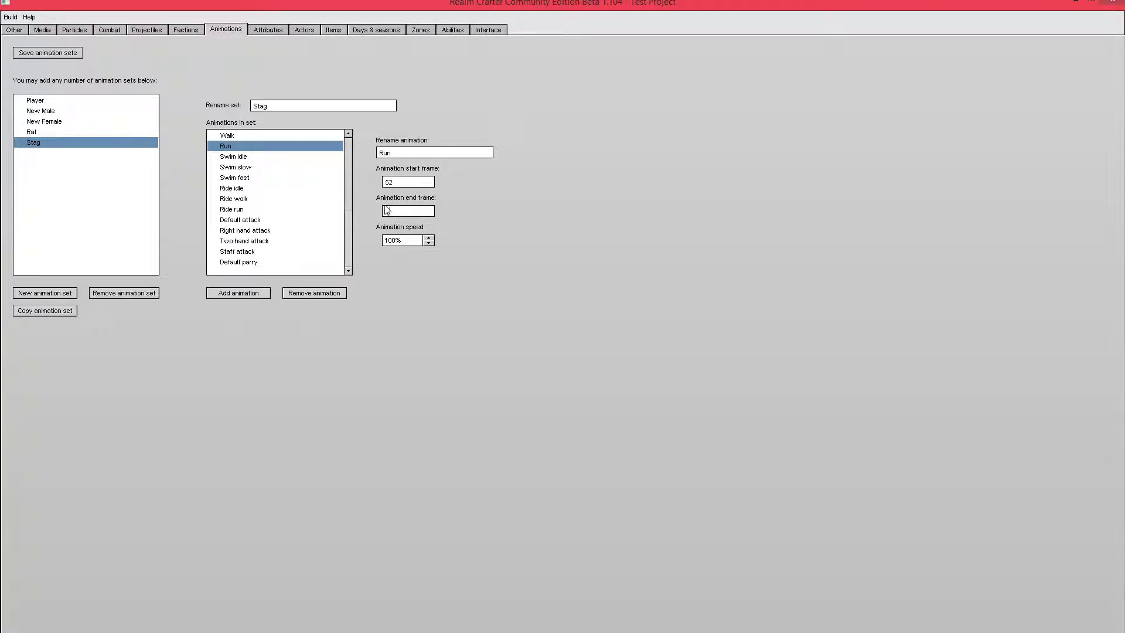
left_click(387, 210)
Set the Stag set's Default attack animation to start frame 1 and end frame 15
scroll(349, 170, "down", 2)
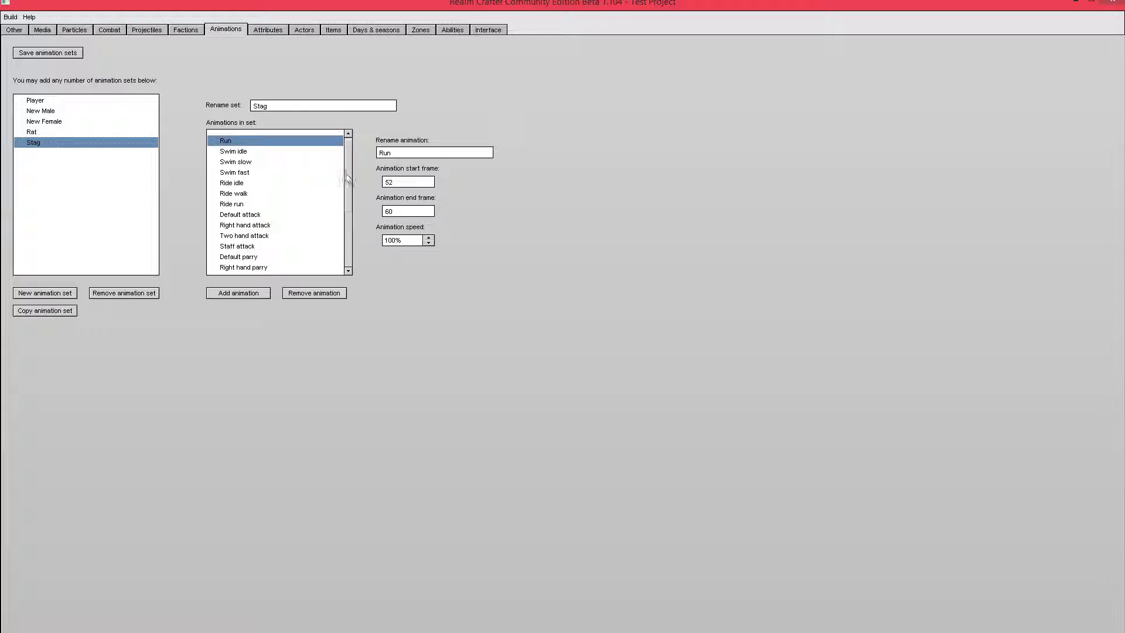
scroll(297, 176, "up", 1)
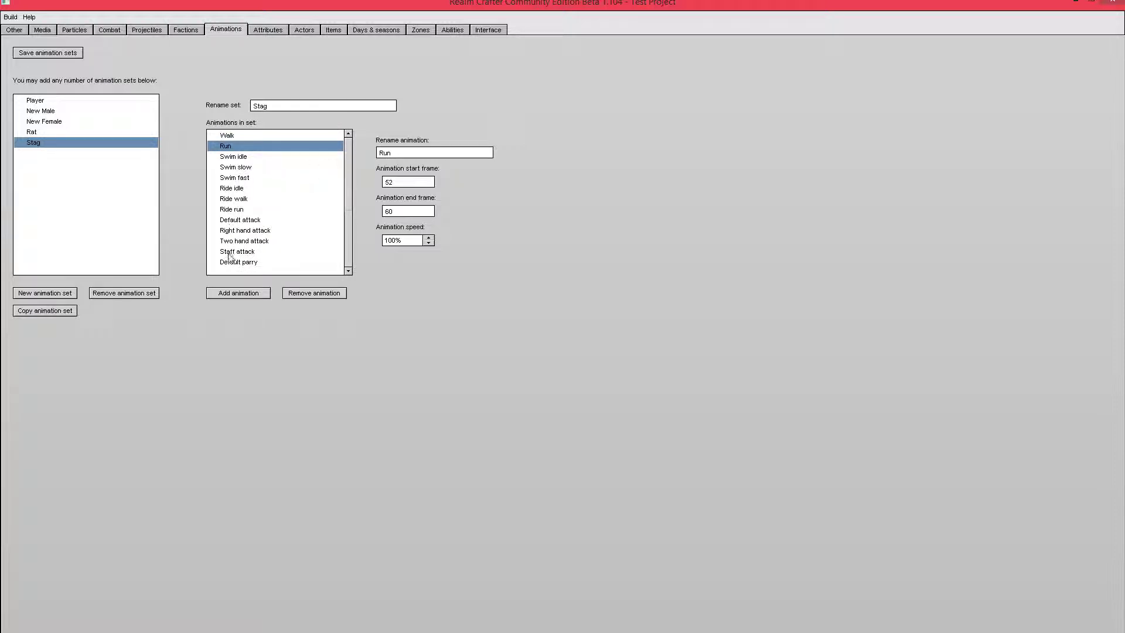
scroll(349, 171, "down", 3)
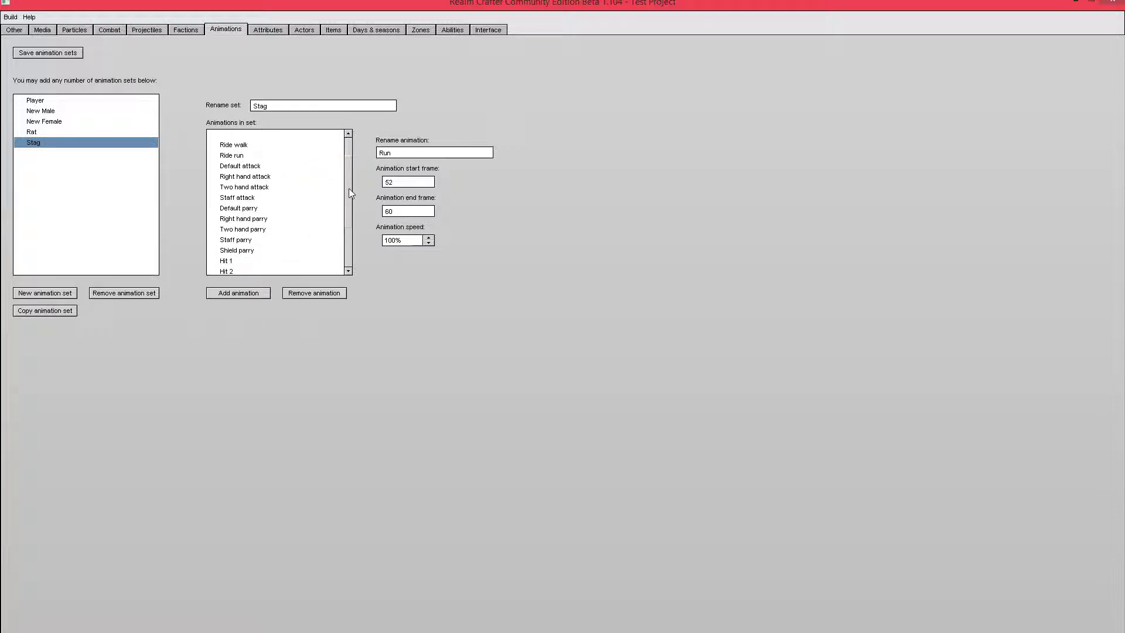
scroll(348, 190, "down", 1)
left_click(279, 160)
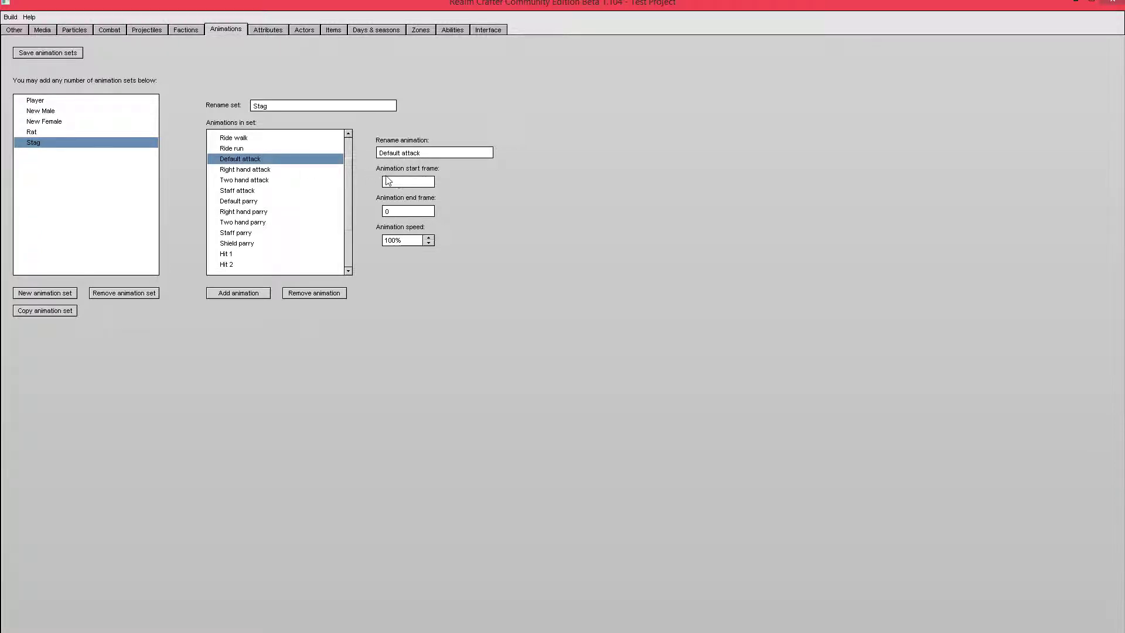
key("BackSpace")
type("15")
Set the Right hand attack animation to frames 17 to 30 and check it against Default attack
left_click(293, 171)
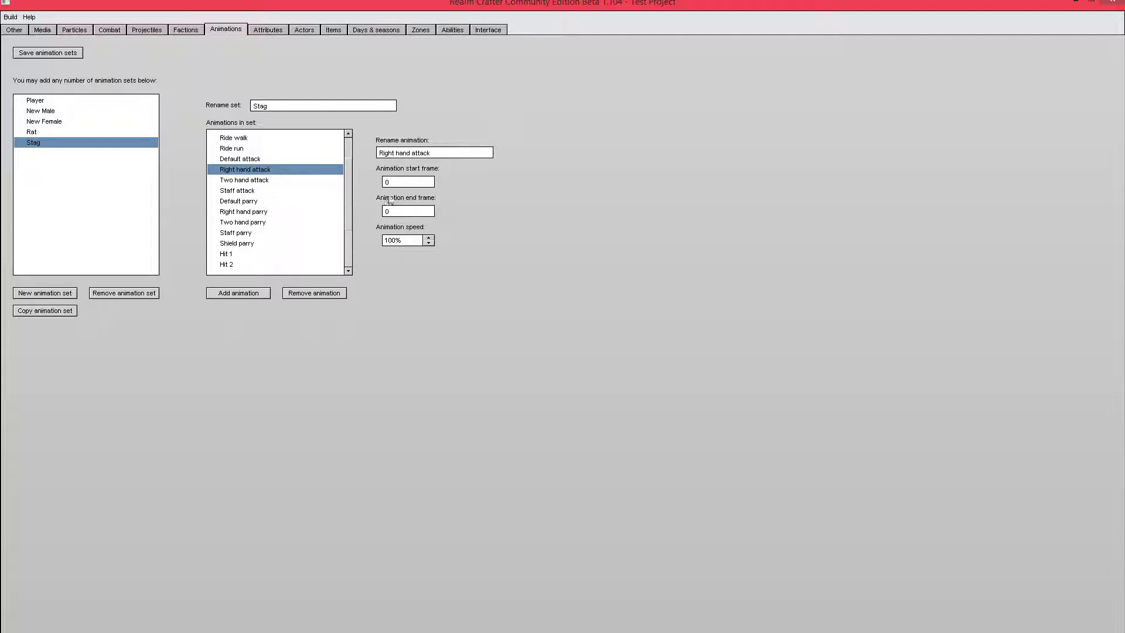
left_click(401, 184)
type("17")
type("30")
left_click(299, 159)
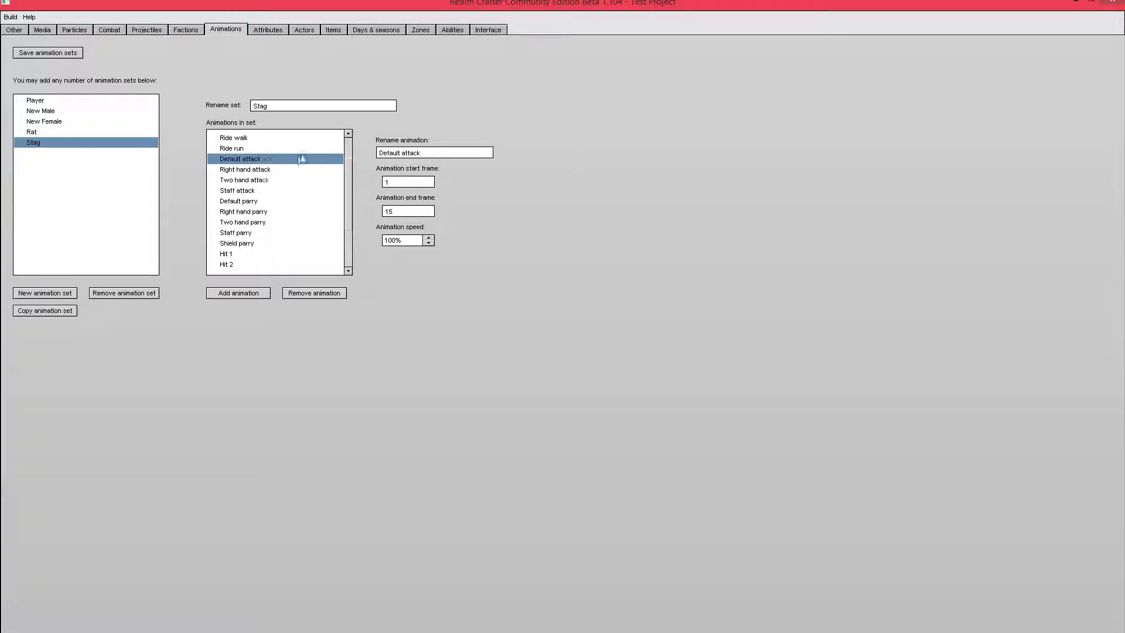
left_click(297, 170)
left_click(294, 159)
left_click(292, 170)
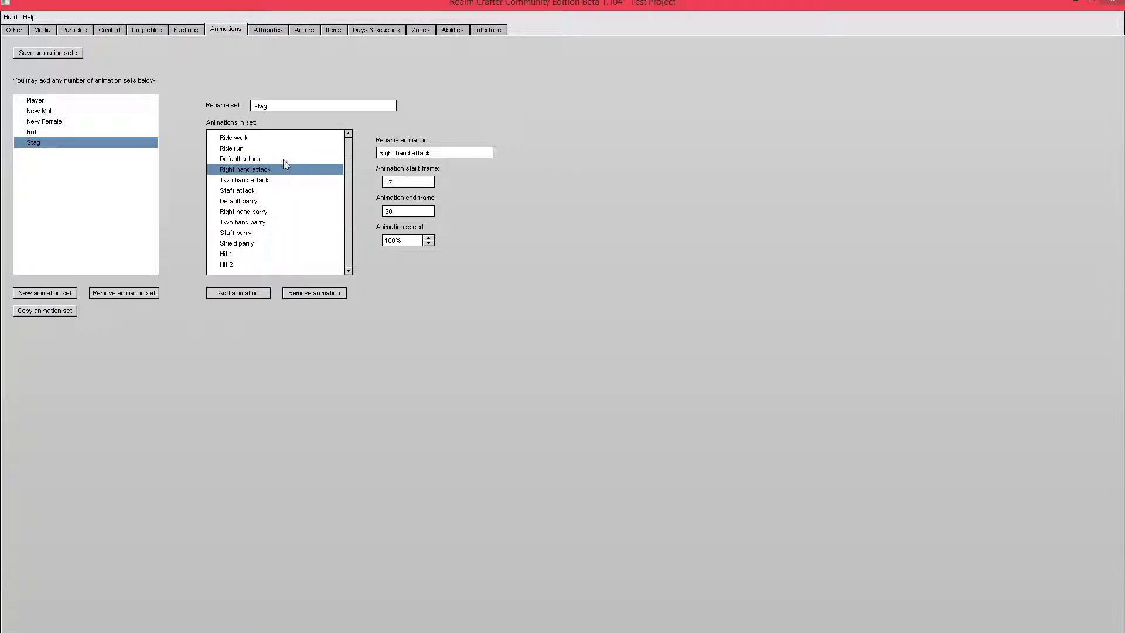
left_click(278, 154)
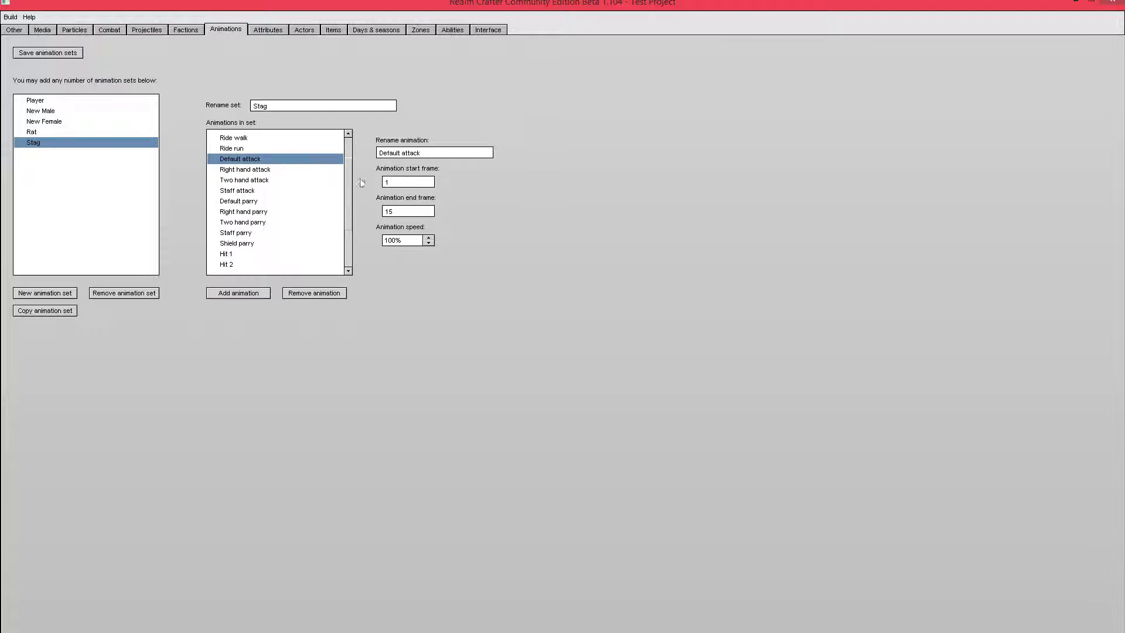
Examine the Stag set's Hit and Death animations and their frame settings
left_click_drag(346, 174, 350, 184)
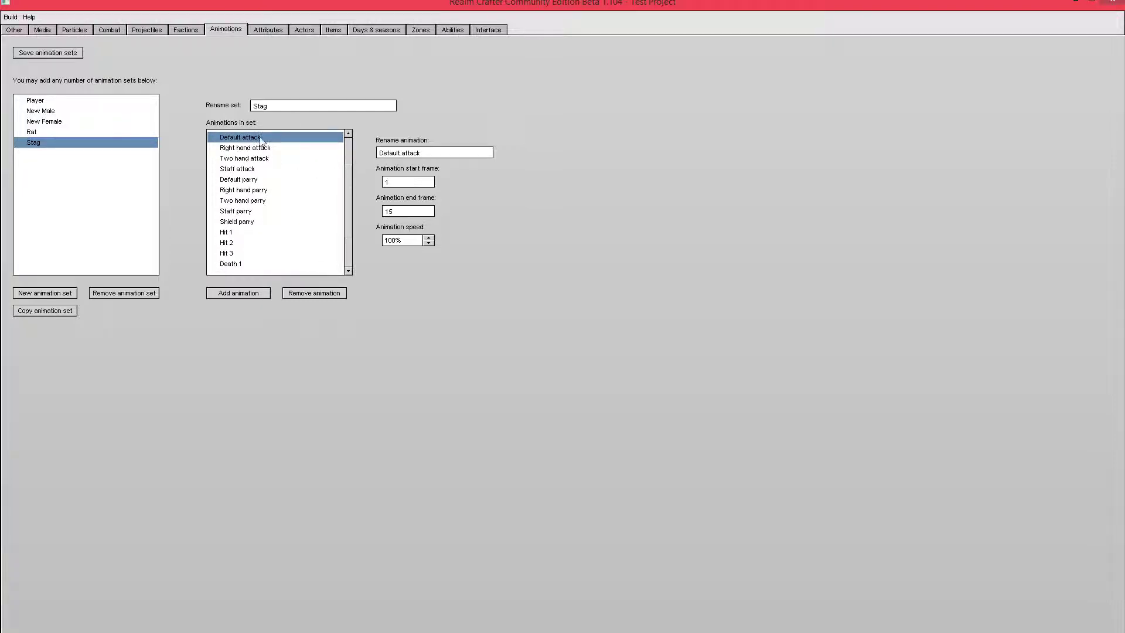
left_click_drag(348, 192, 349, 234)
left_click(233, 142)
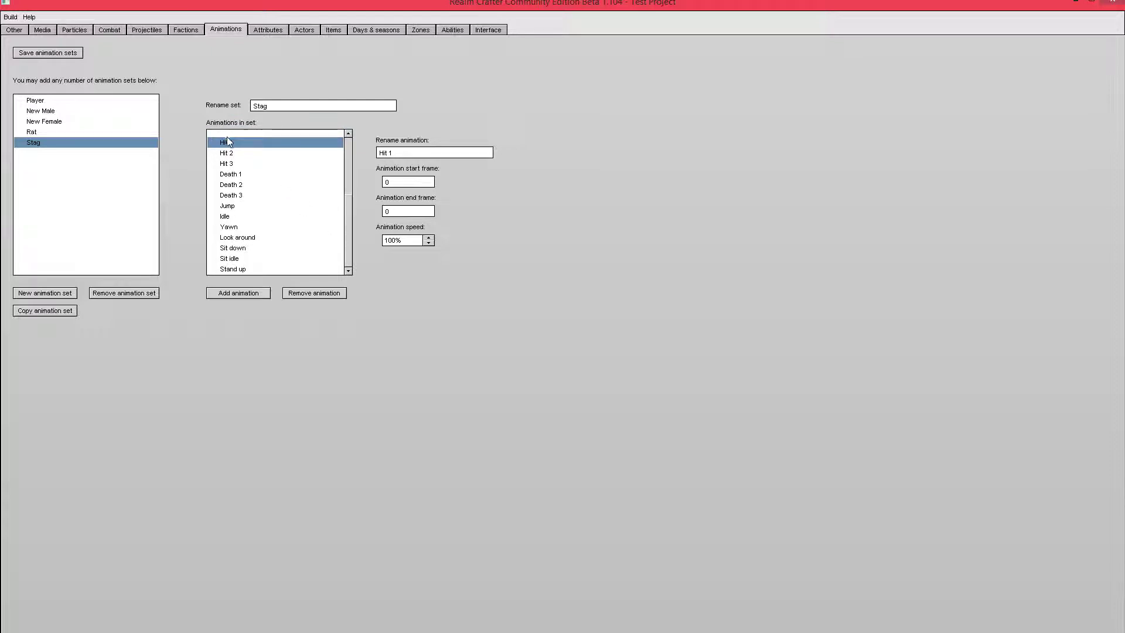
left_click(232, 153)
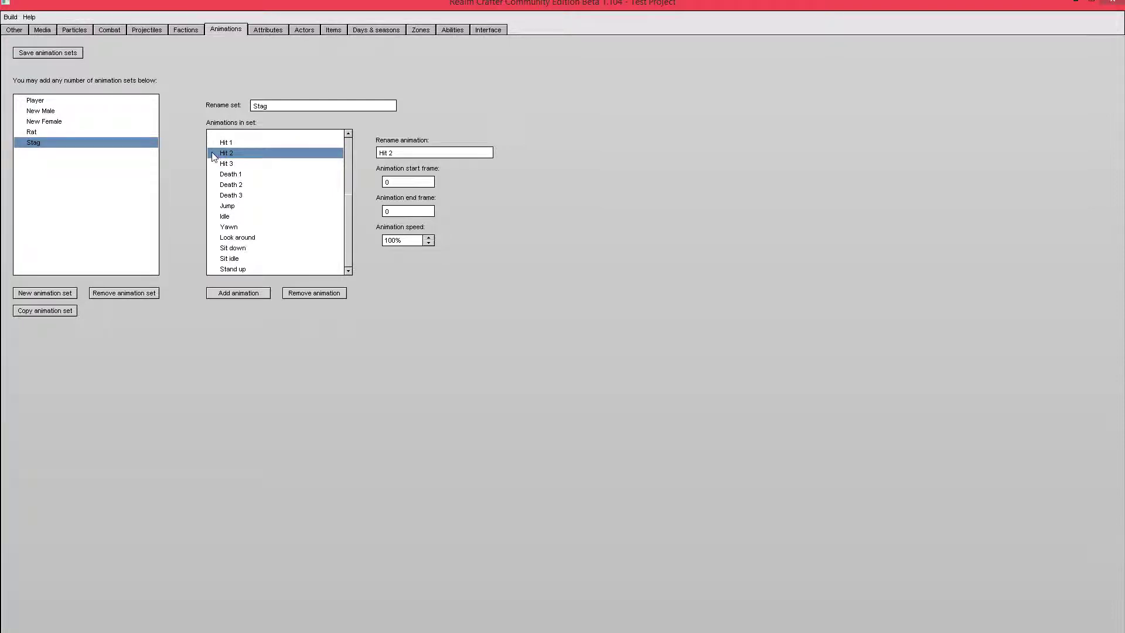
left_click(239, 142)
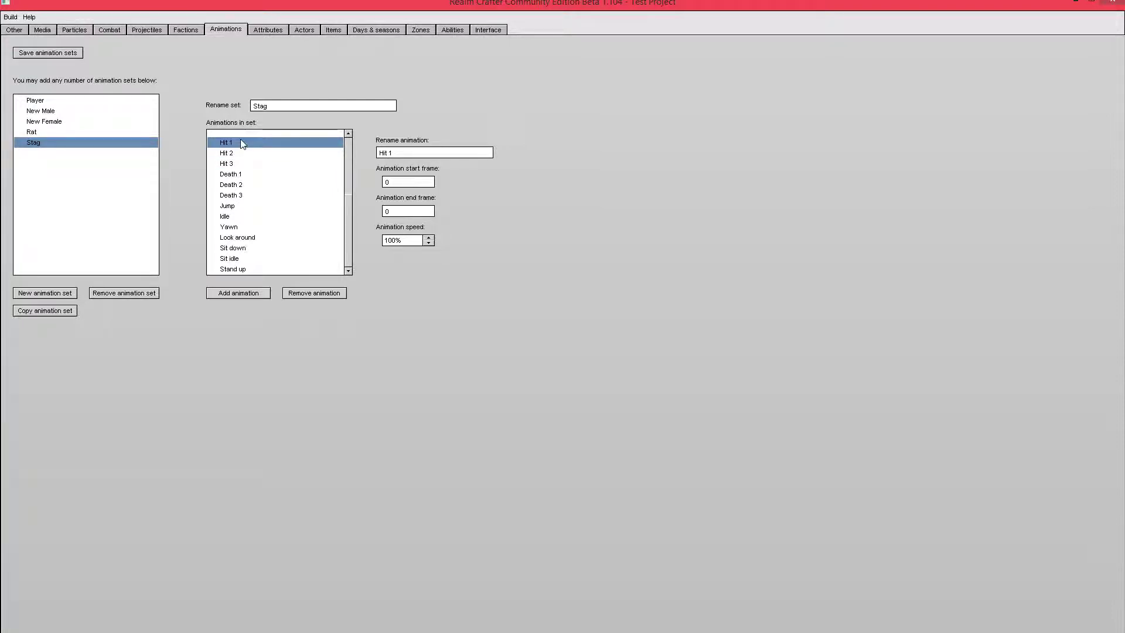
left_click(281, 174)
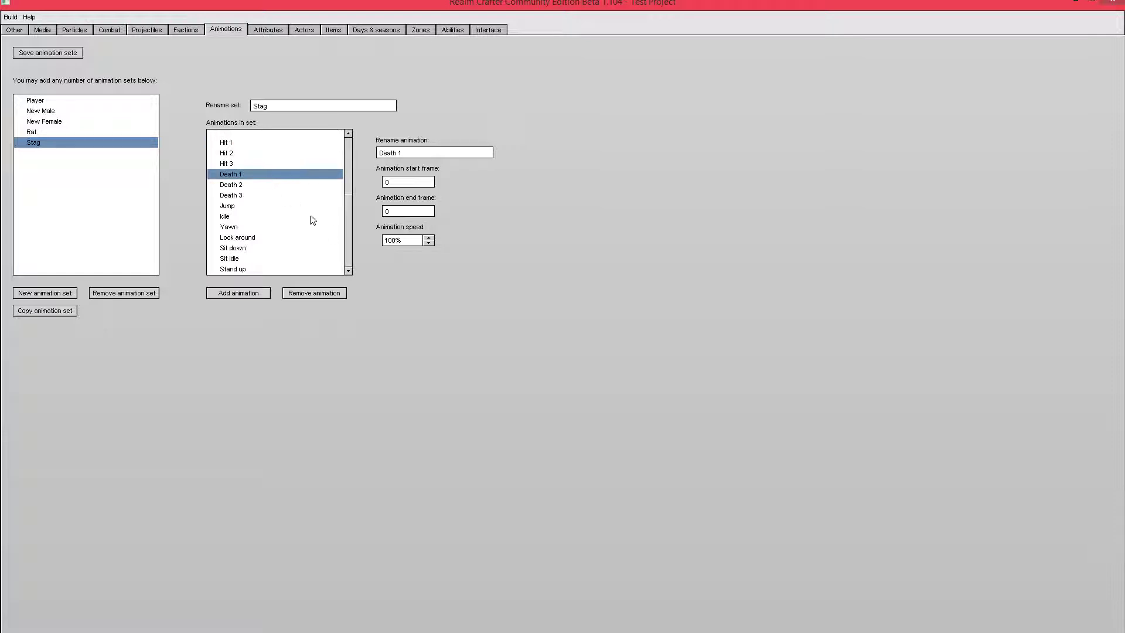
left_click(242, 188)
left_click(238, 197)
Set the Death 1 and Death 2 animations to start frame 62 and end frame 73
left_click(244, 178)
left_click(398, 182)
key("BackSpace")
type("62")
left_click(246, 185)
left_click(407, 184)
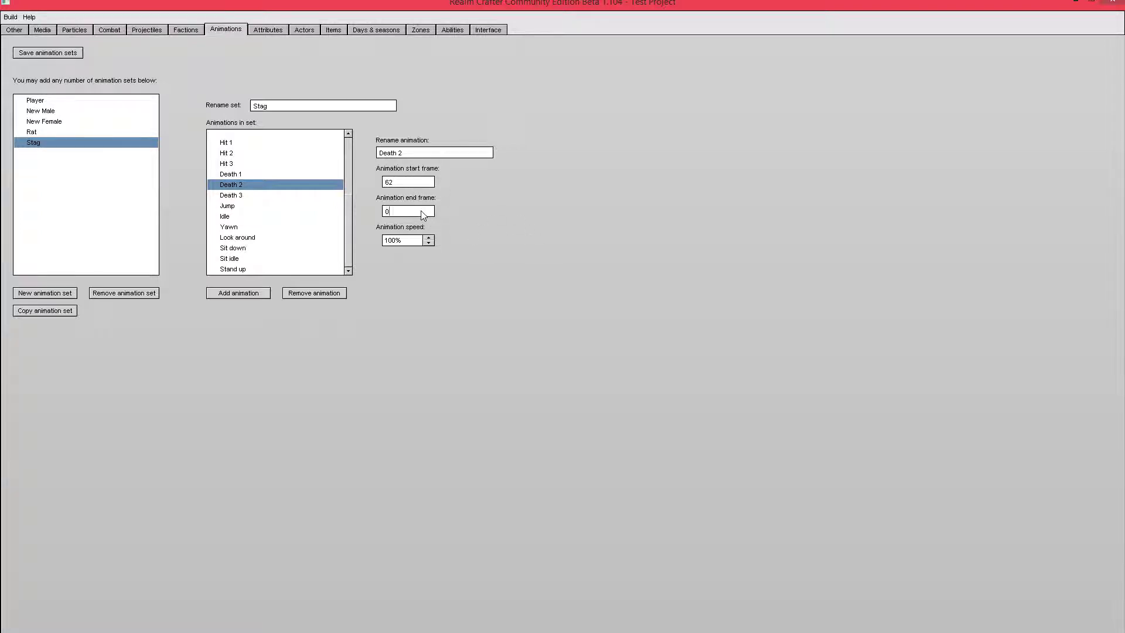
Give the Death 3 animation the same Die range, frames 62 to 73
left_click(289, 197)
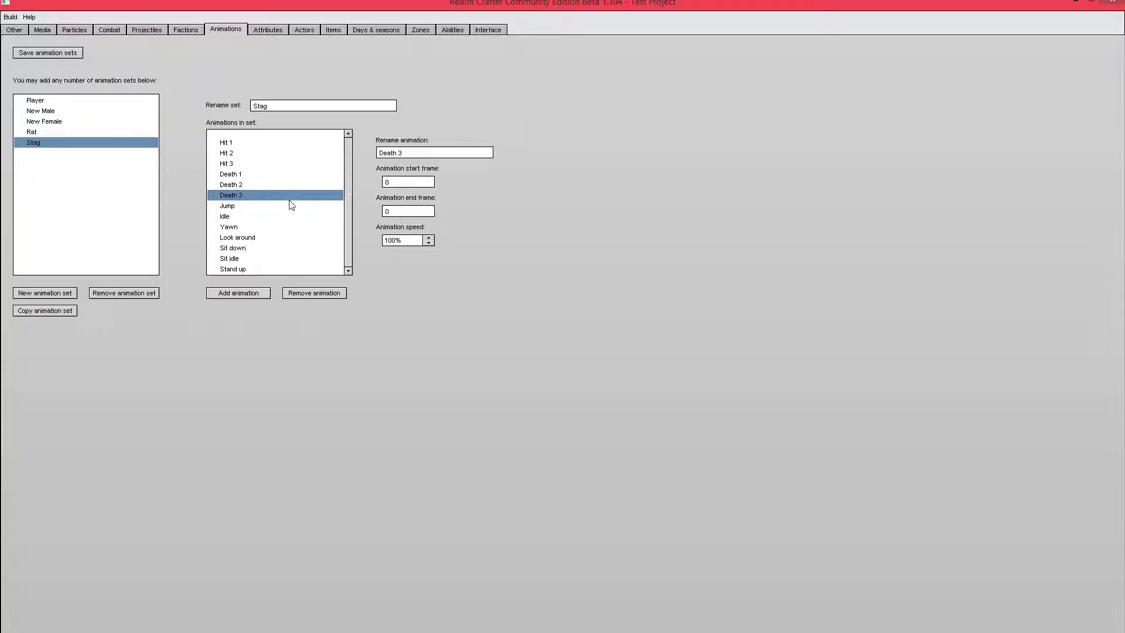
left_click(400, 182)
left_click(429, 212)
key("BackSpace")
type("73")
scroll(351, 205, "up", 1)
scroll(350, 211, "down", 1)
Set the Idle animation to start frame 76 and end frame 104, and save the animation sets
left_click(249, 217)
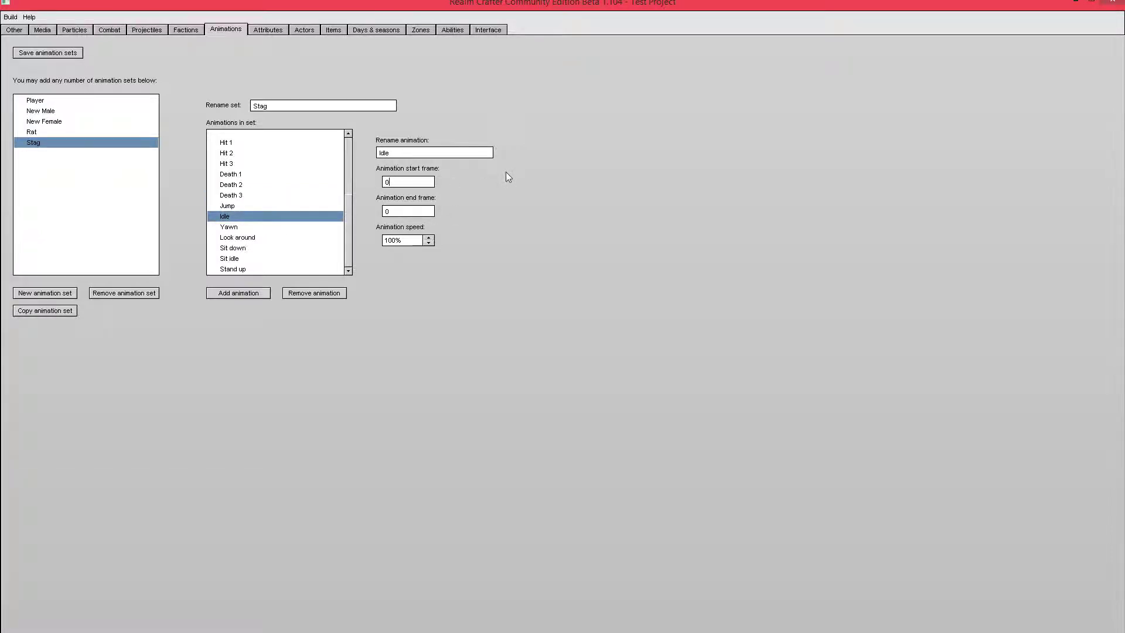
key("BackSpace")
type("76")
left_click(432, 211)
left_click(38, 53)
scroll(350, 202, "up", 4)
scroll(351, 202, "down", 4)
scroll(363, 216, "up", 4)
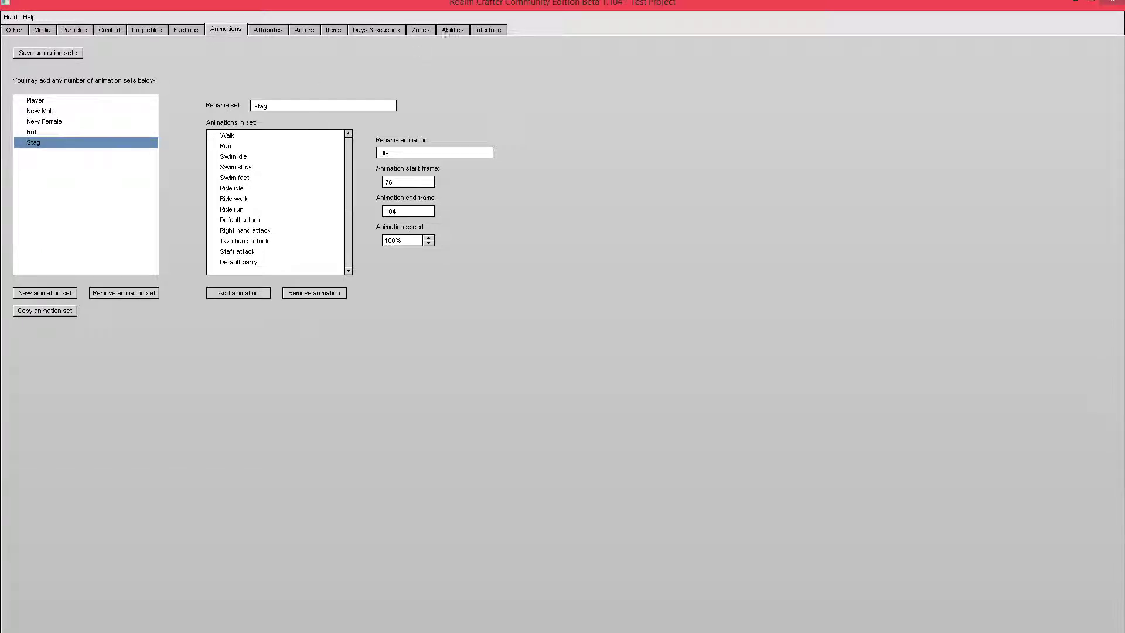
Create a new actor and look at the list of the project's actors
left_click(305, 31)
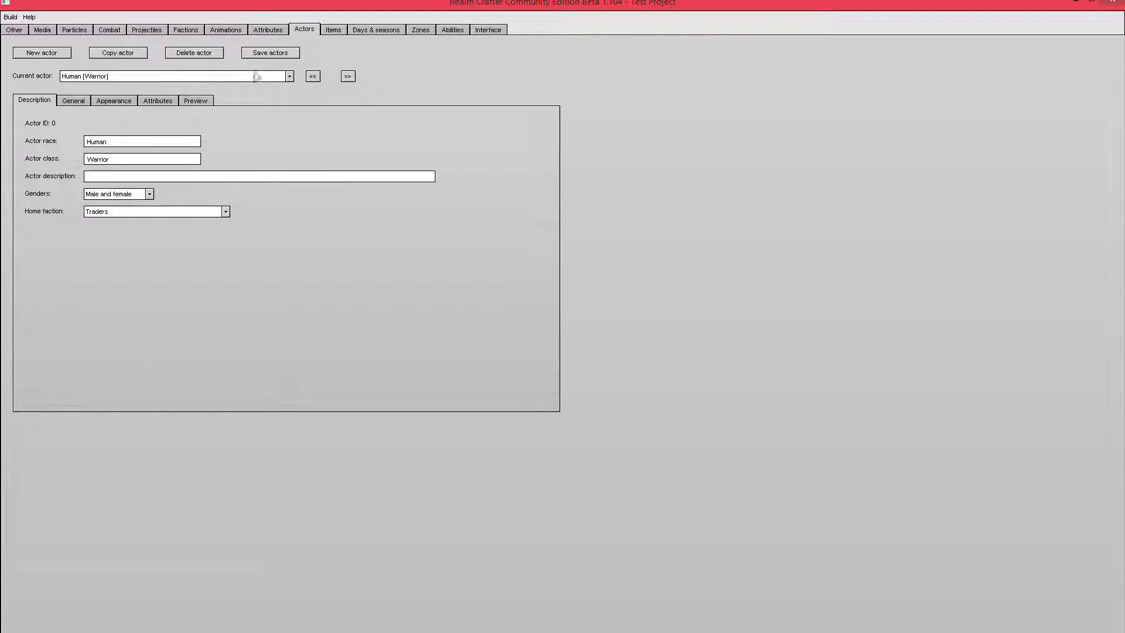
left_click(38, 54)
left_click(158, 77)
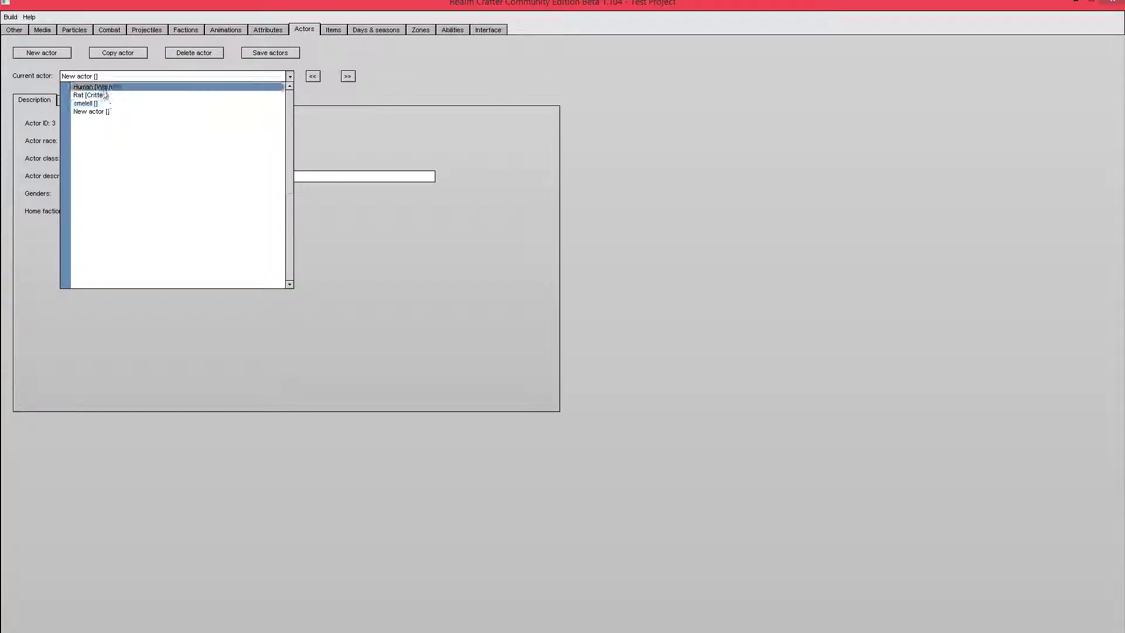
left_click(357, 132)
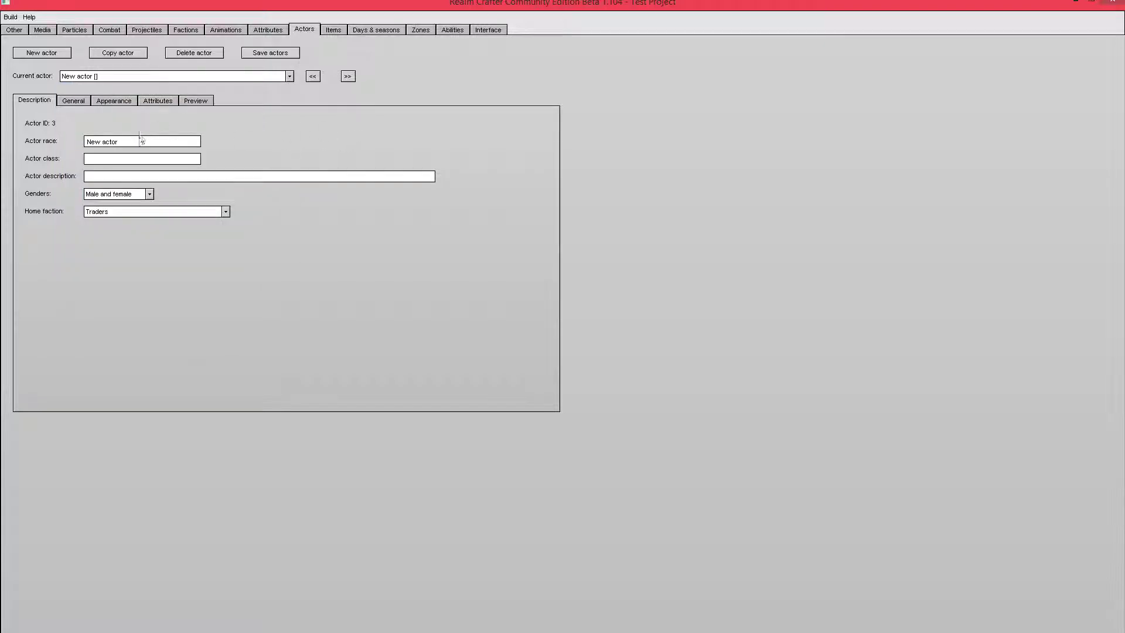
Set the new actor's race to Stag, leaving its class and description empty
left_click(143, 142)
key("BackSpace")
key("BackSpace")
key("BackSpace")
key("BackSpace")
key("BackSpace")
key("BackSpace")
key("BackSpace")
key("BackSpace")
key("BackSpace")
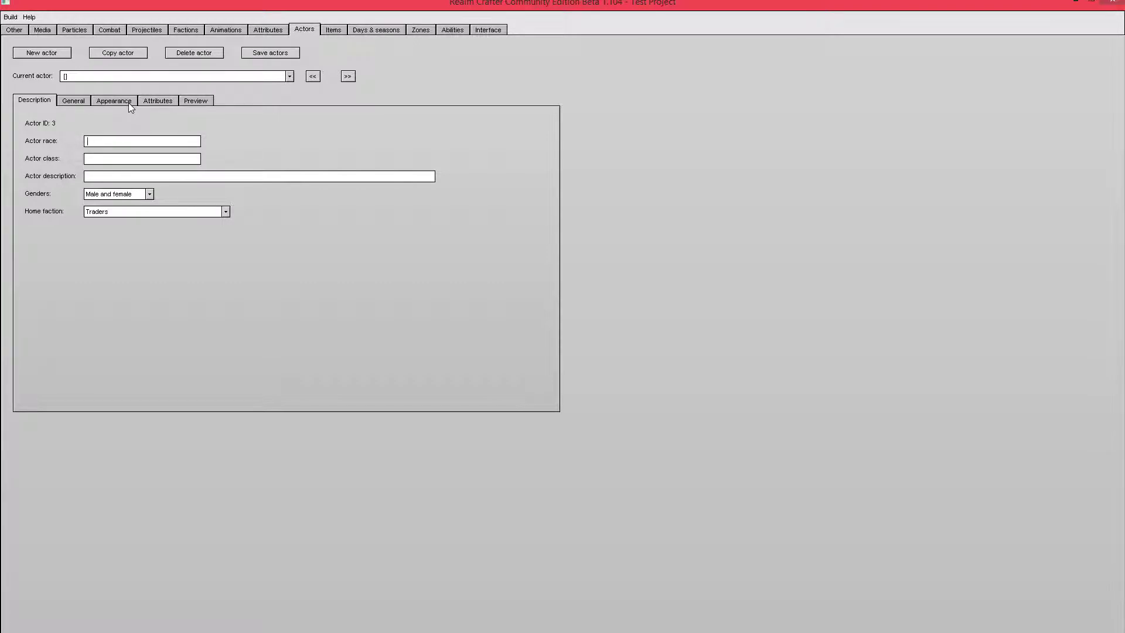
type("Stag")
left_click(149, 156)
left_click(150, 174)
Set the Stag actor's genders option to Male only, after trying No gender
left_click(135, 196)
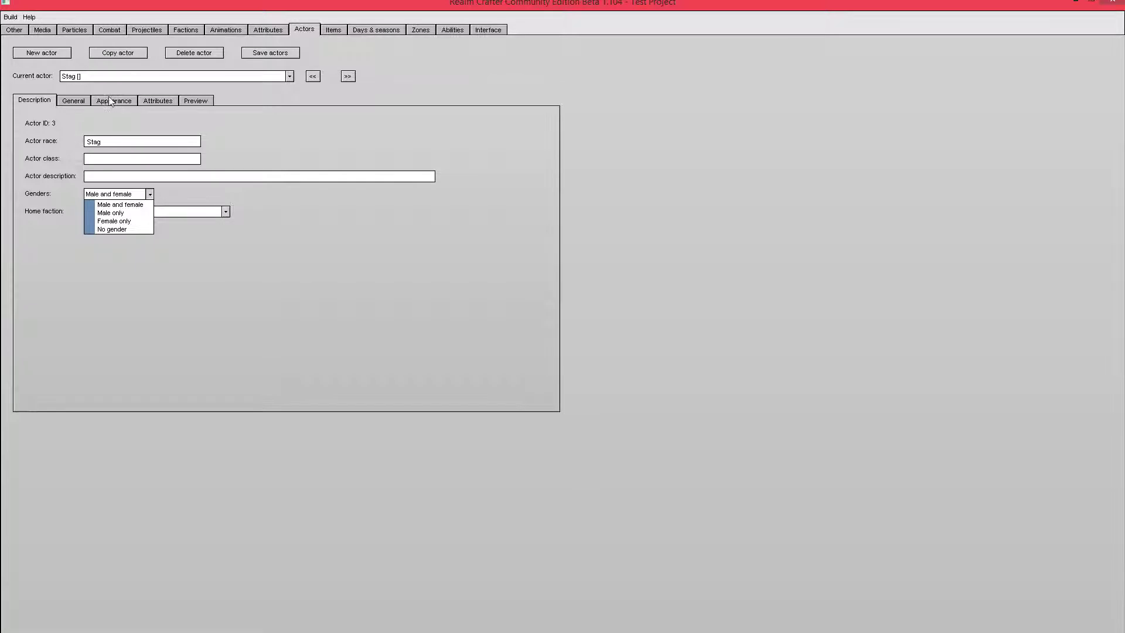
left_click(125, 212)
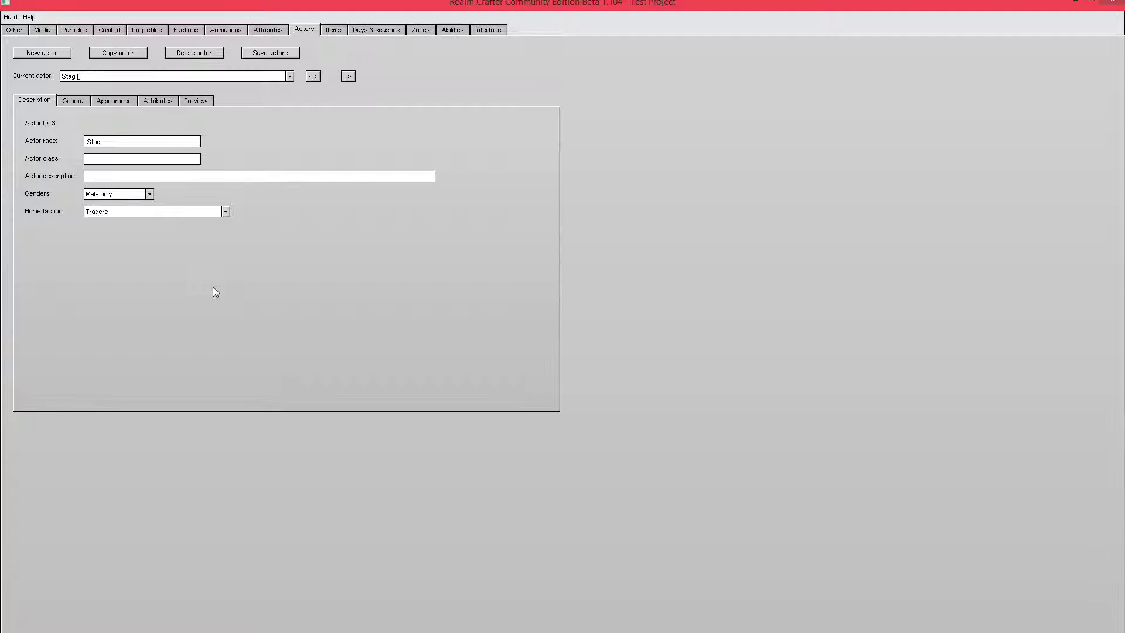
left_click(134, 195)
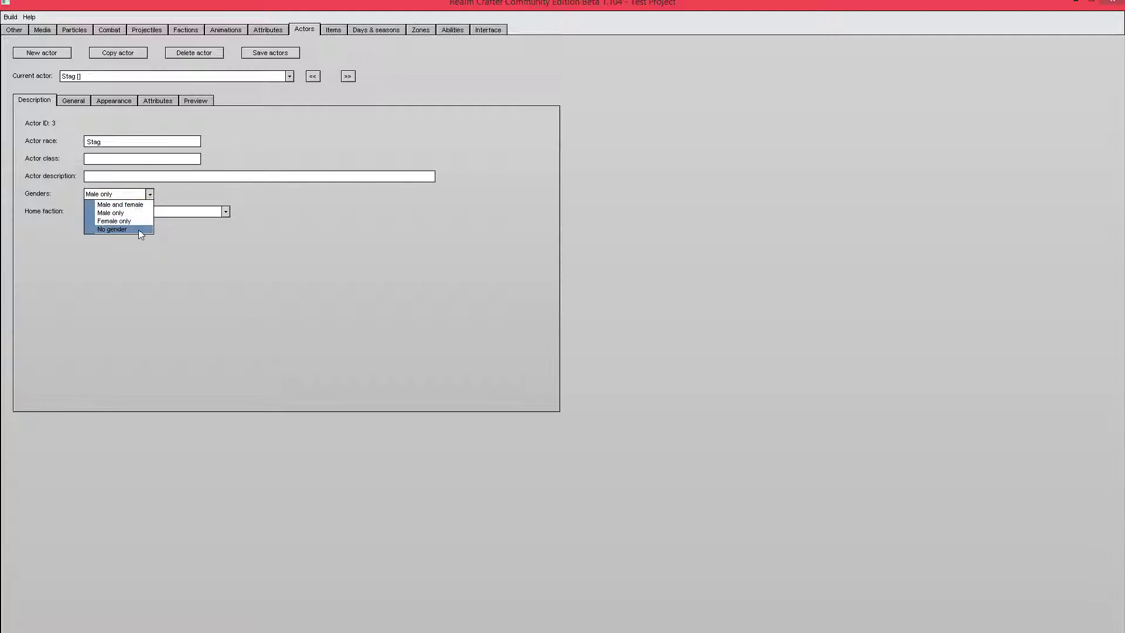
left_click(142, 230)
left_click(135, 196)
left_click(129, 213)
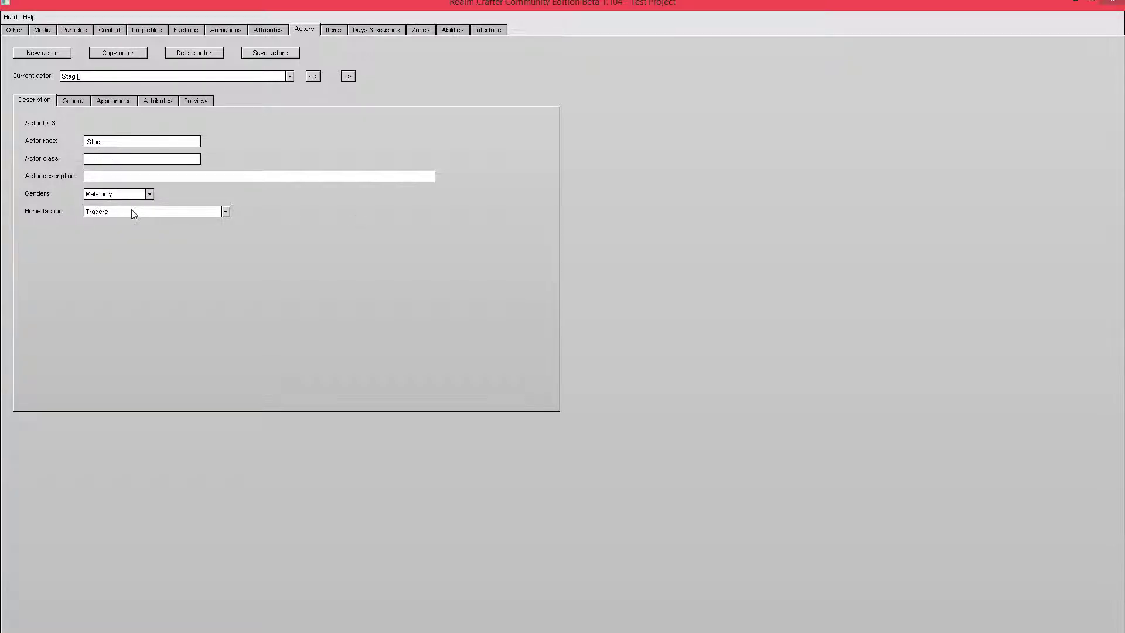
Look at the Stag actor's home faction choices and show the project's factions
left_click(134, 213)
left_click(134, 213)
left_click(197, 30)
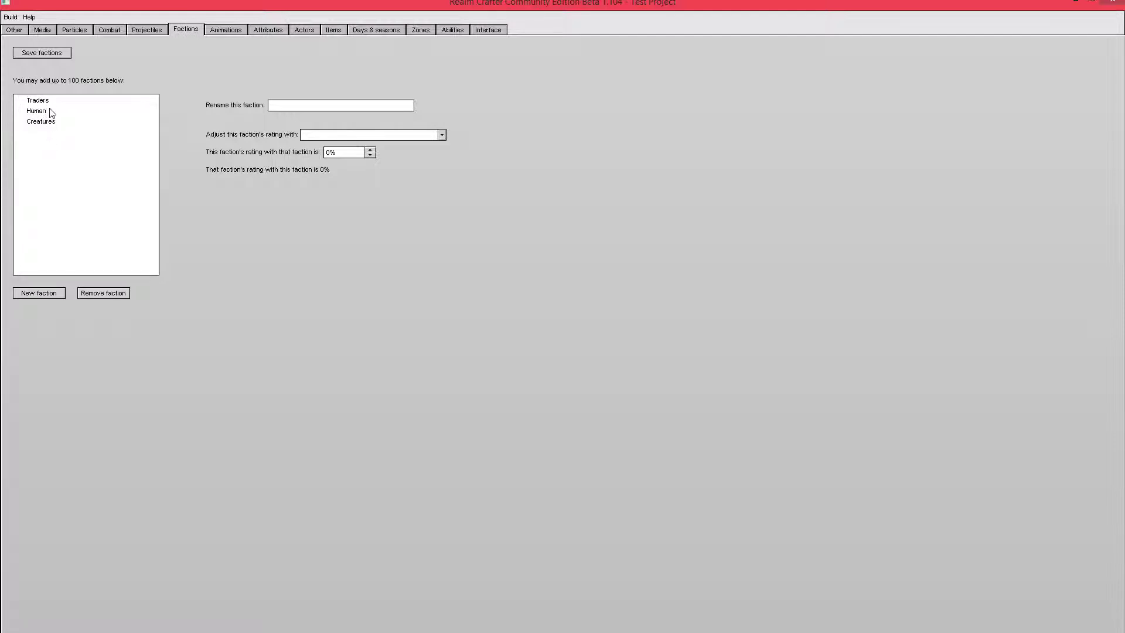
Save the factions, add a new faction named Beast, and look at its rating choices with other factions
left_click(46, 54)
left_click(48, 296)
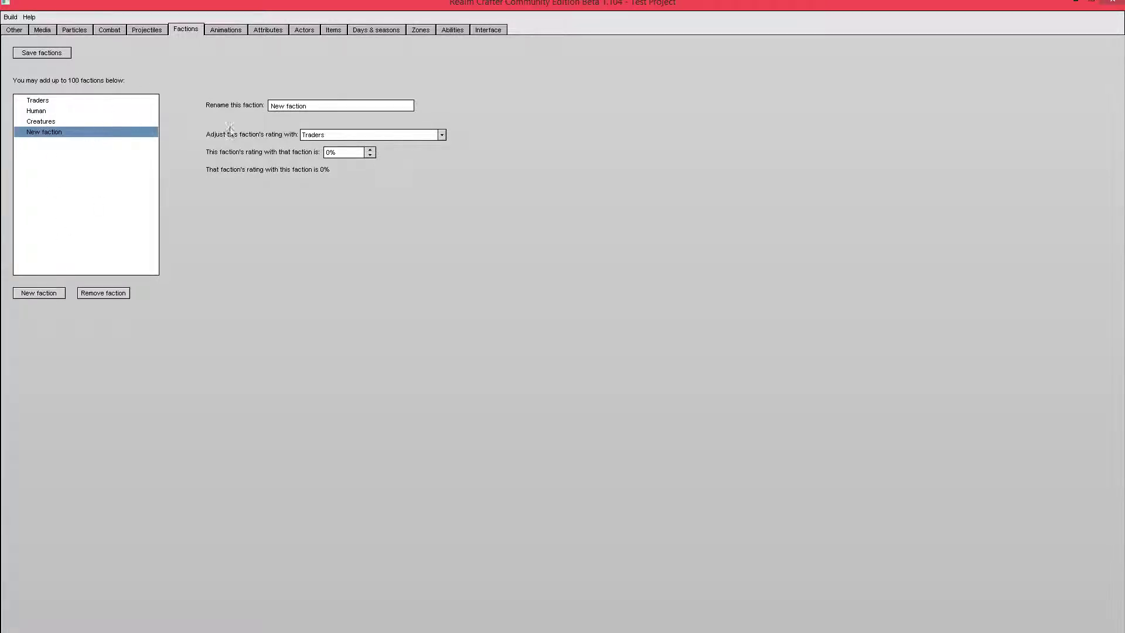
left_click(308, 106)
key("BackSpace")
key("BackSpace")
key("BackSpace")
key("BackSpace")
key("BackSpace")
key("BackSpace")
key("BackSpace")
key("BackSpace")
key("BackSpace")
key("BackSpace")
key("BackSpace")
type("Beas")
left_click(345, 136)
left_click(345, 137)
Set the Stag actor's home faction to Beast
left_click(310, 33)
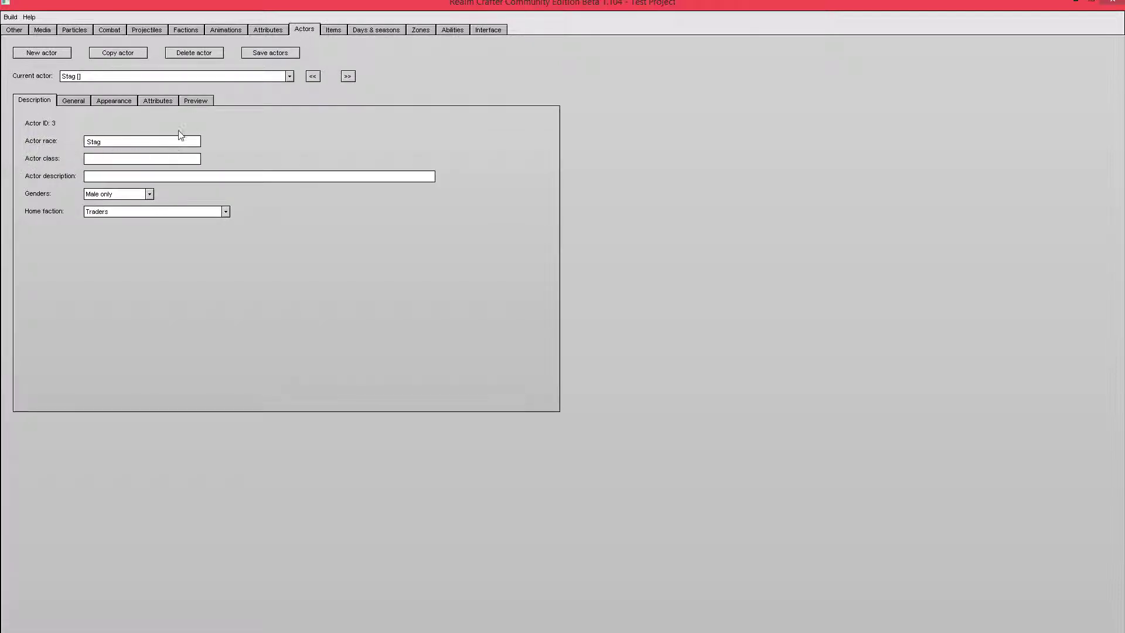
left_click(146, 212)
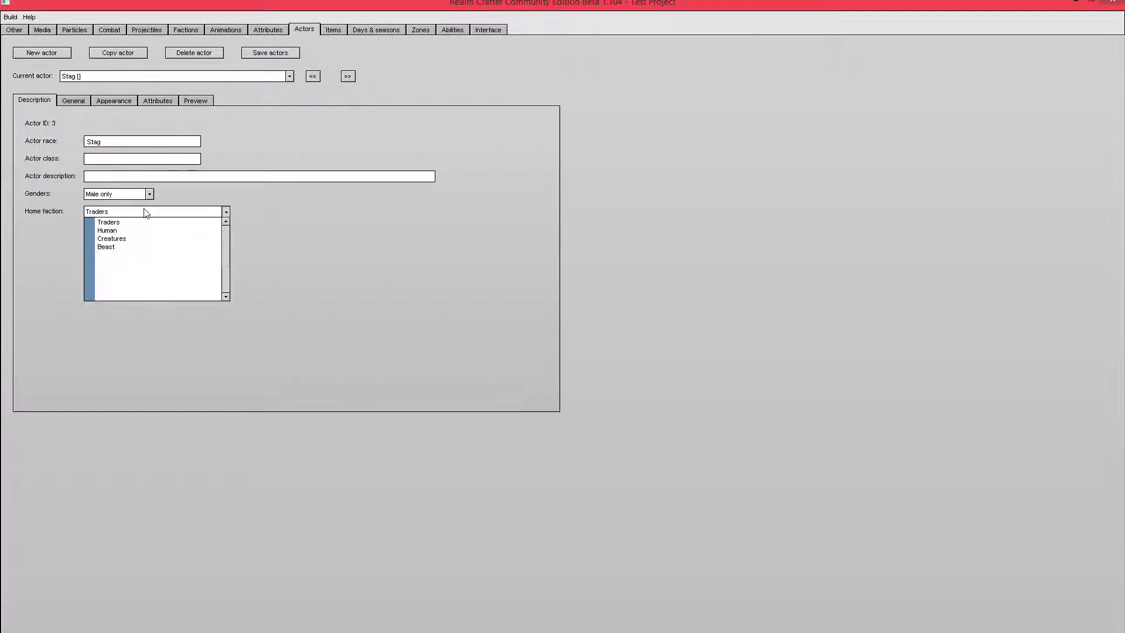
left_click(136, 246)
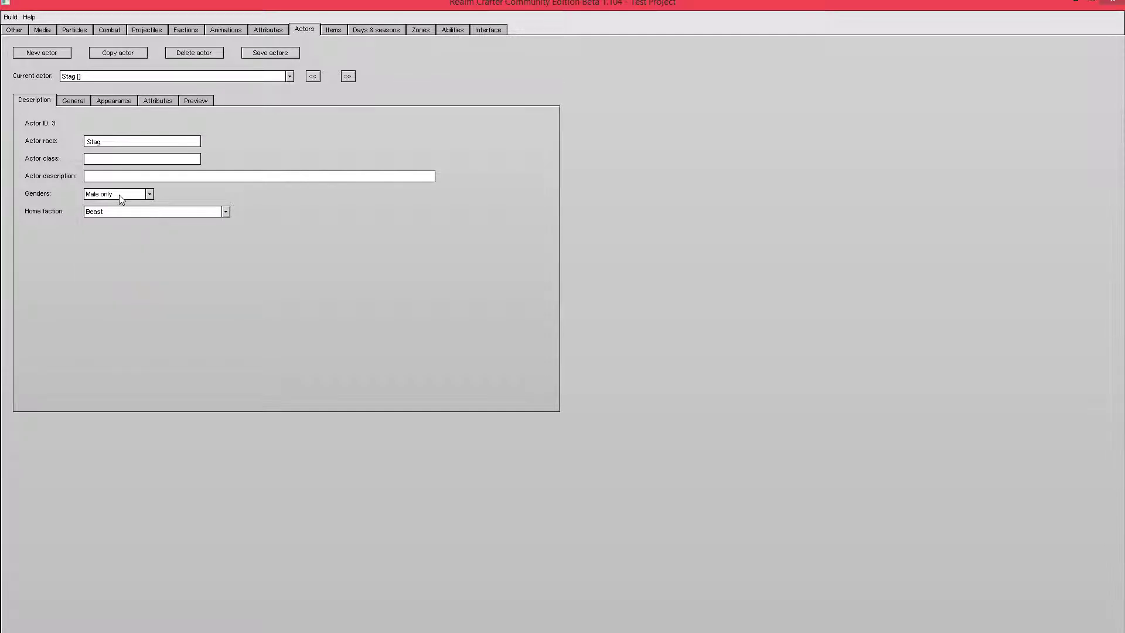
Set the Stag actor's aggressiveness to Defensive in its general settings
left_click(84, 102)
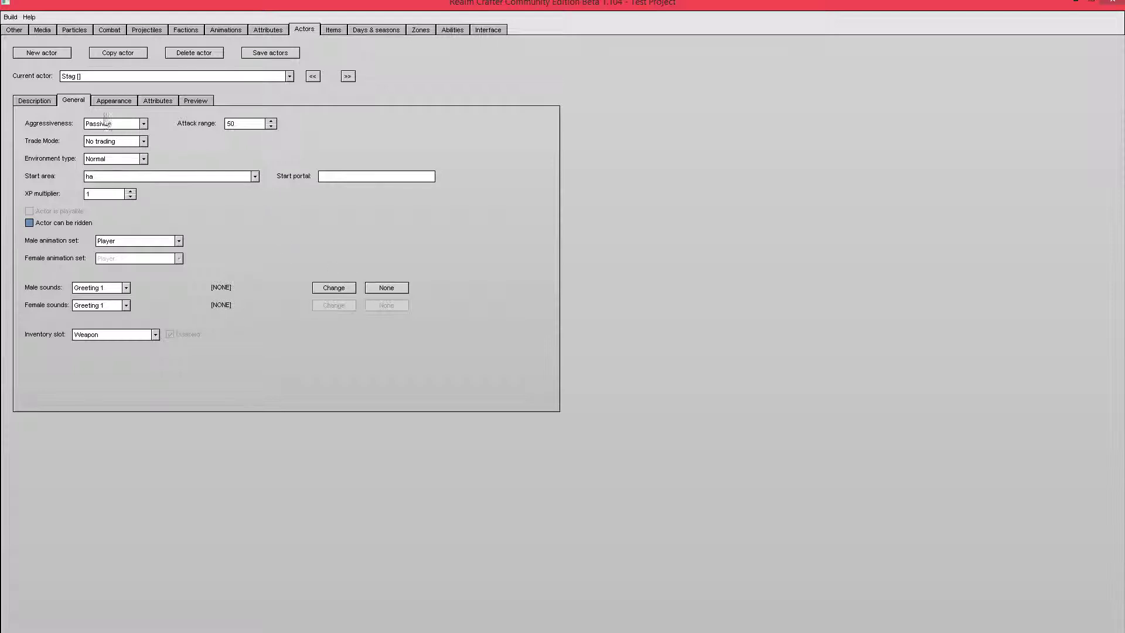
left_click(111, 123)
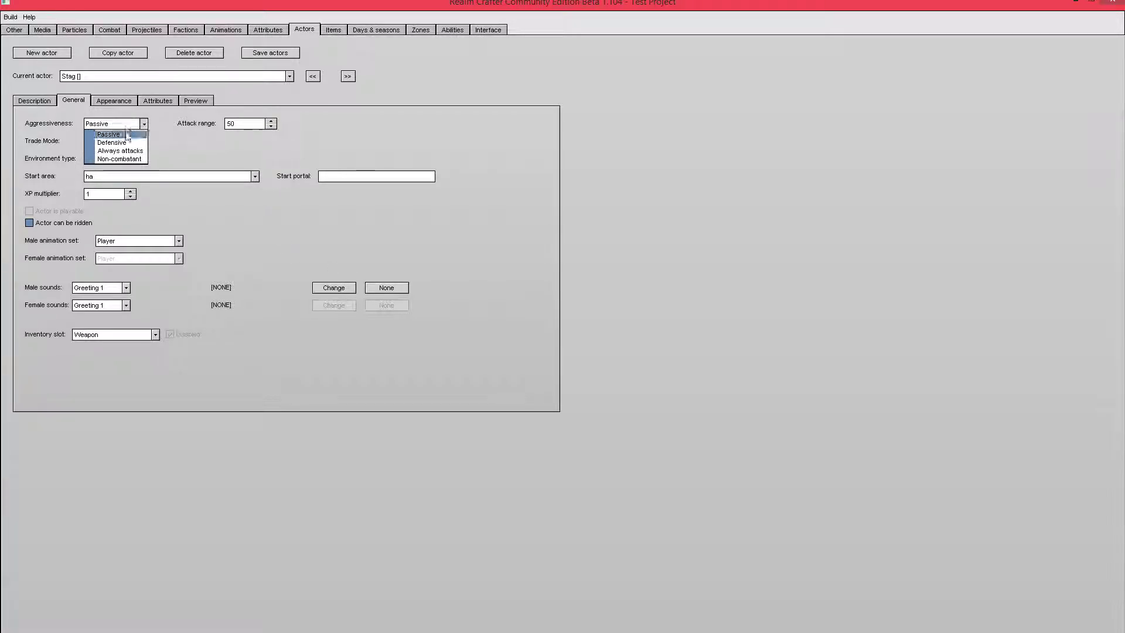
left_click(117, 123)
left_click(111, 125)
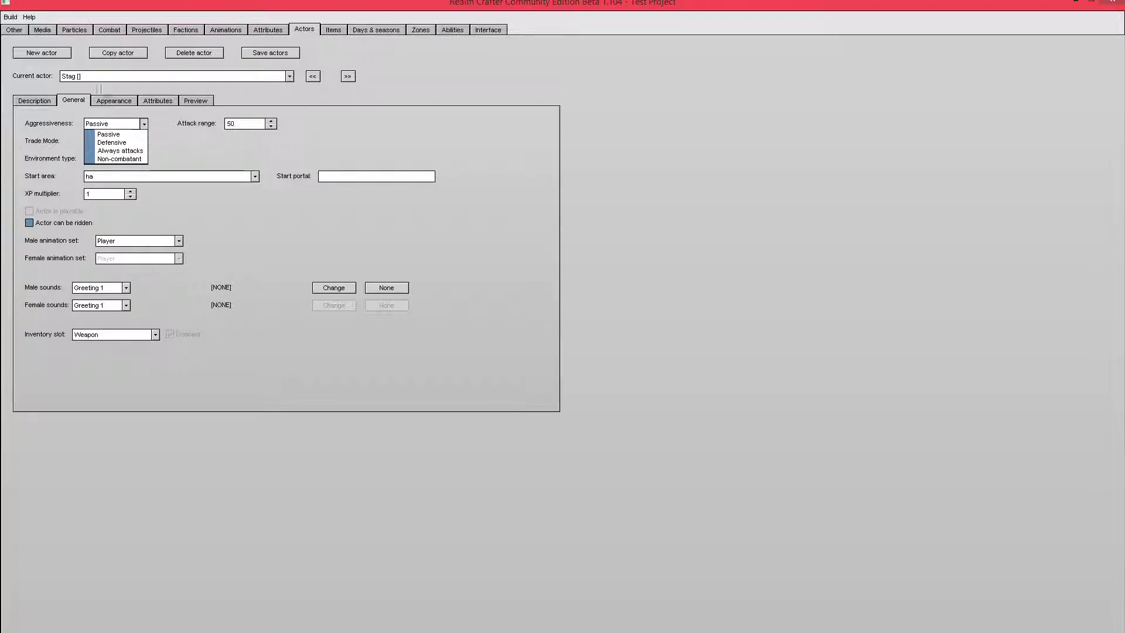
left_click(117, 143)
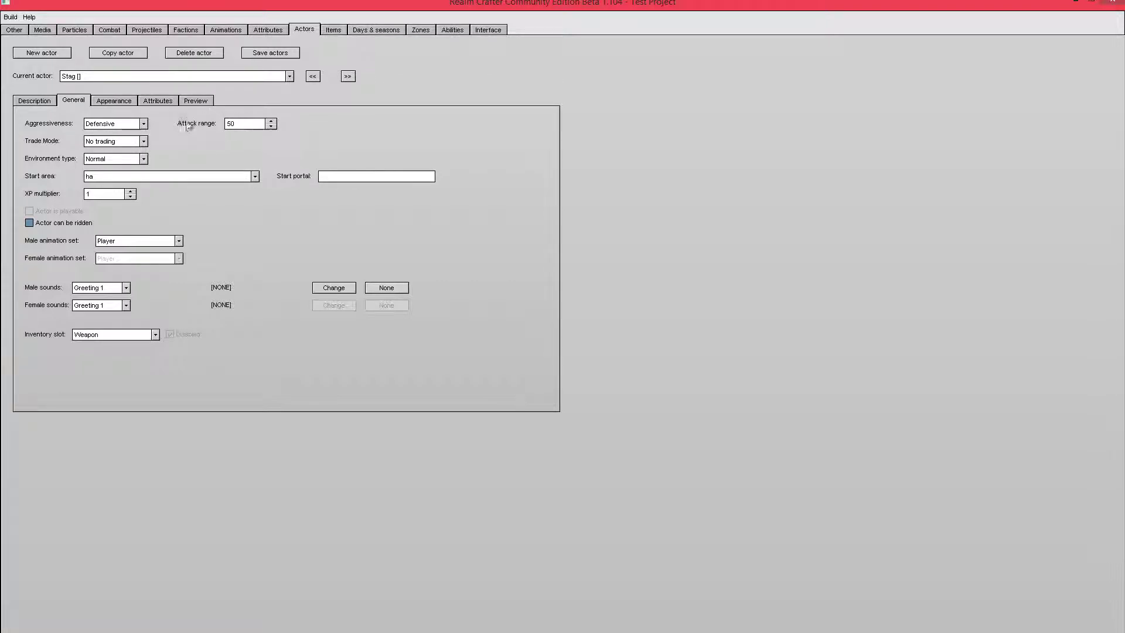
left_click(114, 125)
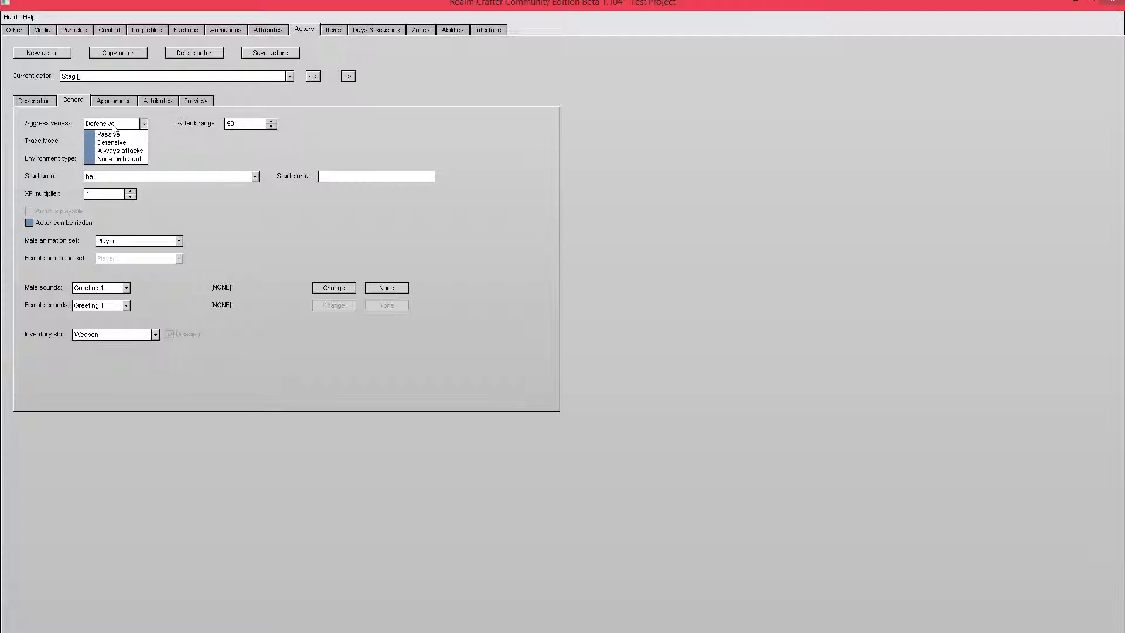
left_click(170, 142)
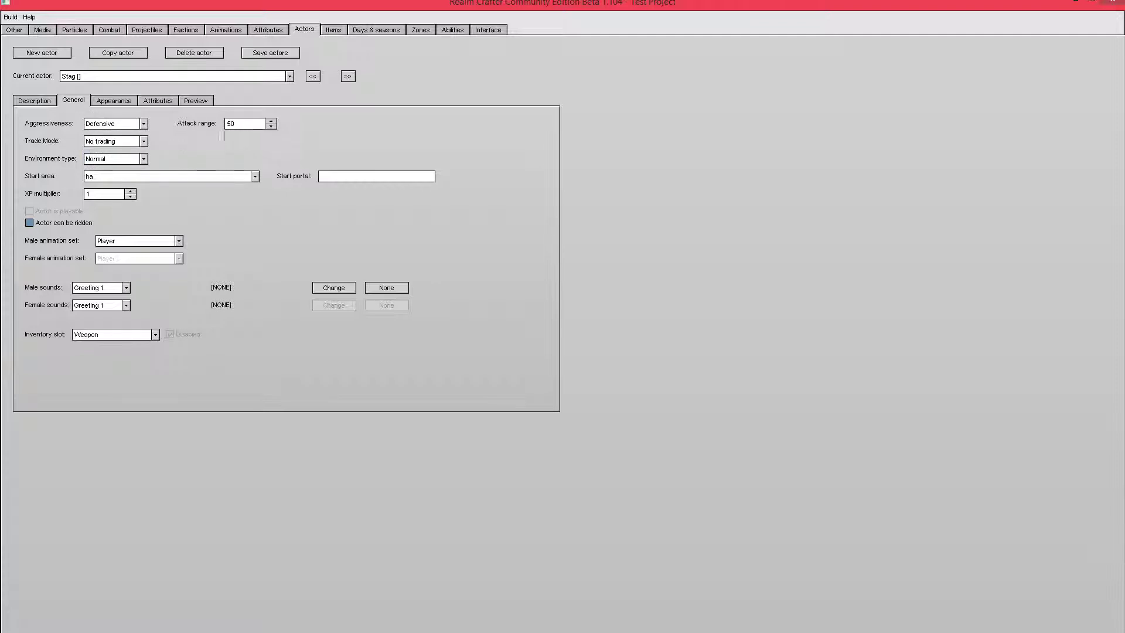
Choose No trading as the Stag actor's trade mode and Normal as its environment type
left_click(140, 142)
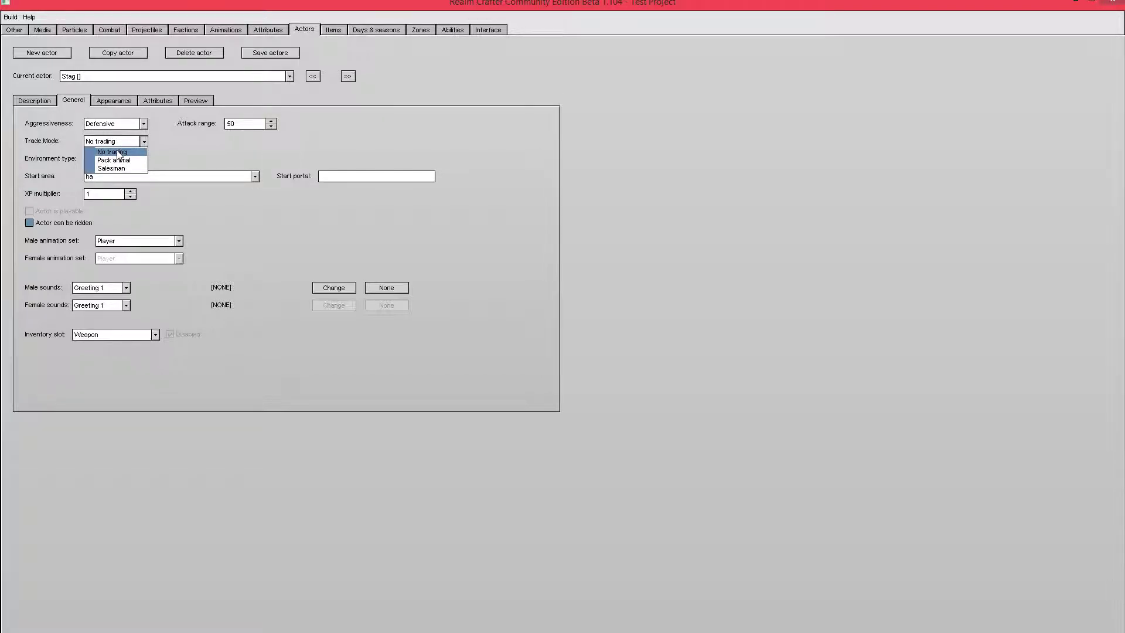
left_click(119, 154)
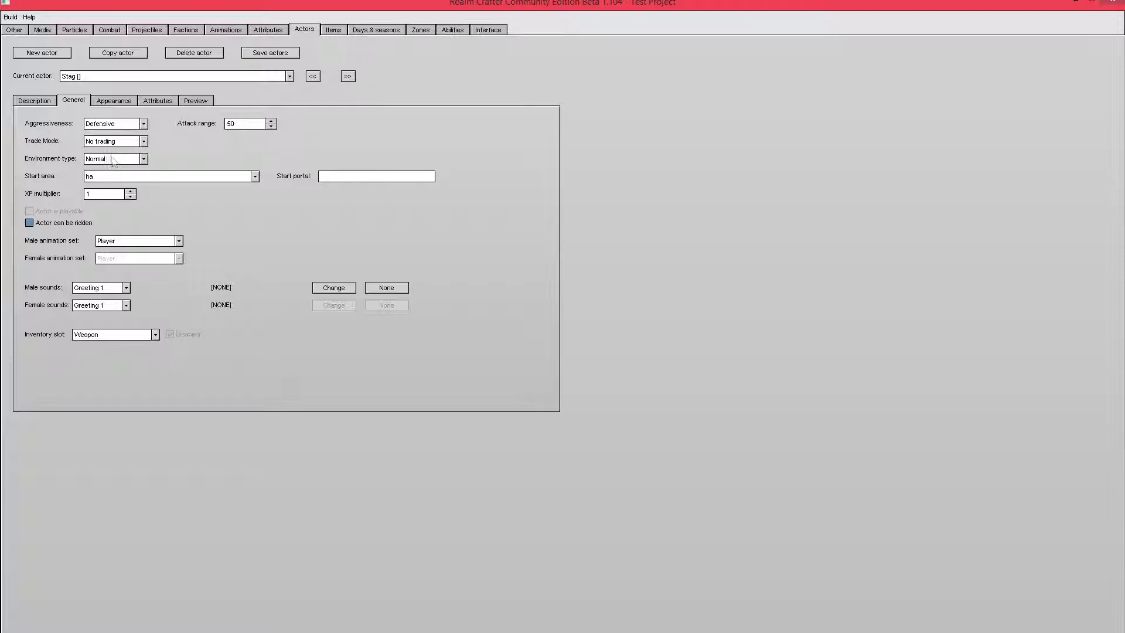
left_click(122, 159)
left_click(120, 160)
left_click(117, 162)
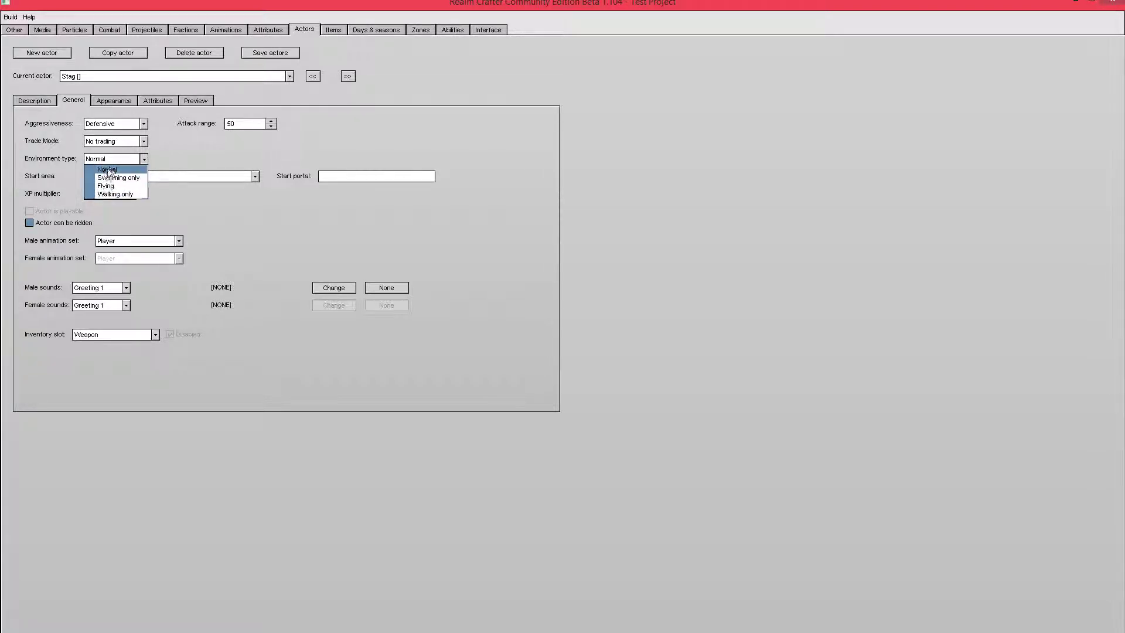
left_click(112, 170)
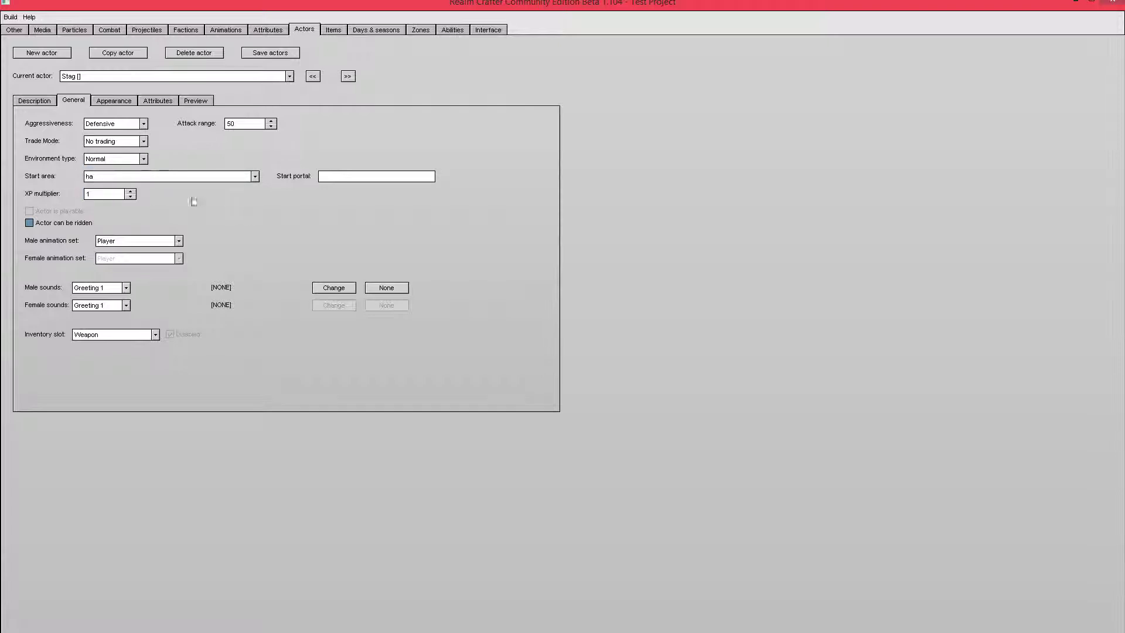
Set the Stag actor's start area to Plains
left_click(202, 178)
left_click(216, 178)
left_click(171, 179)
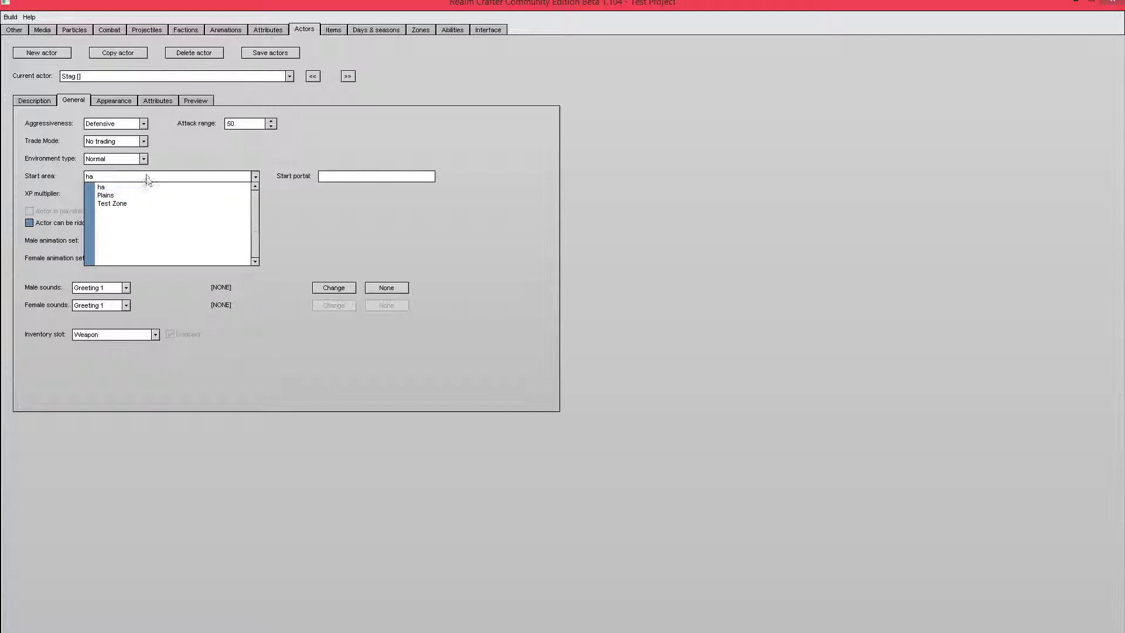
left_click(146, 176)
left_click(146, 175)
left_click(142, 194)
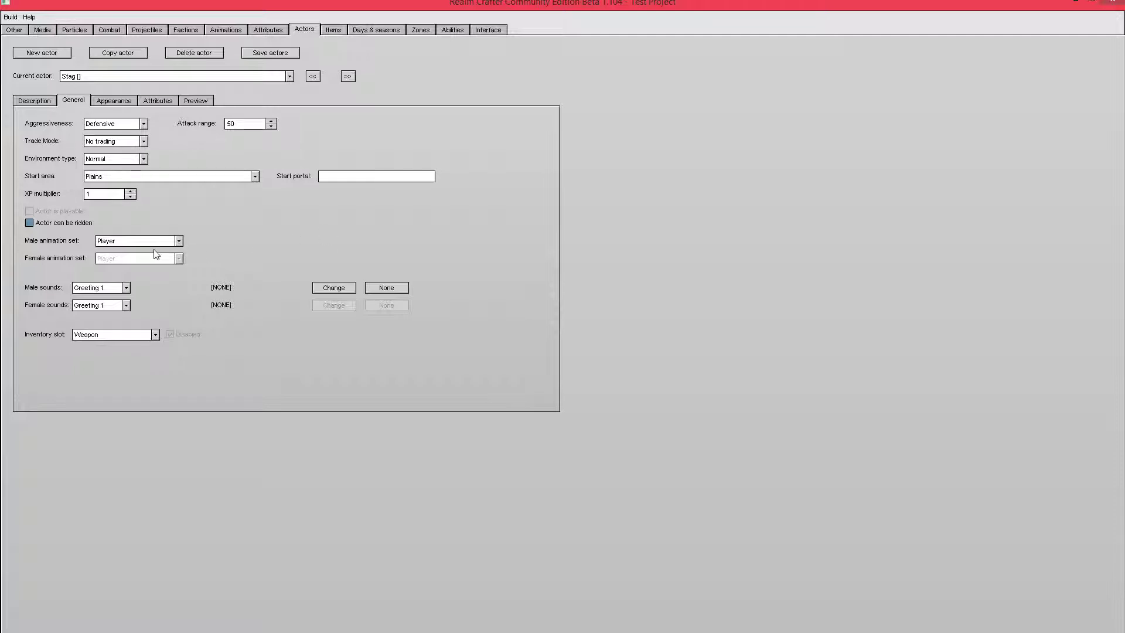
Set the Stag actor's male animation set to Stag and check that set in the project's animation sets
left_click(30, 102)
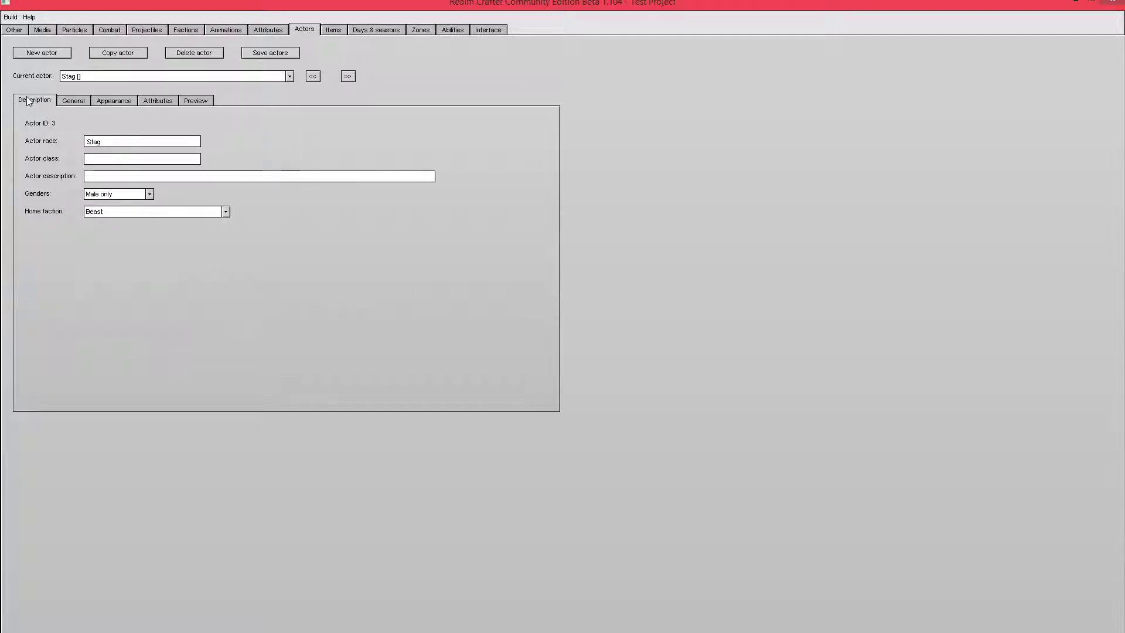
left_click(64, 100)
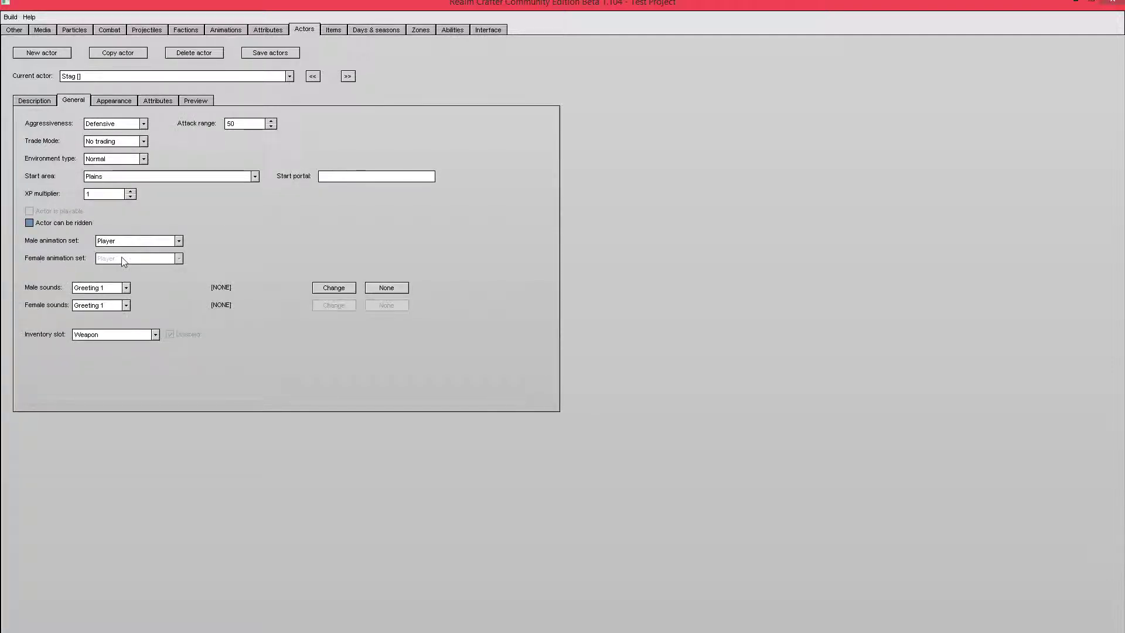
left_click(126, 242)
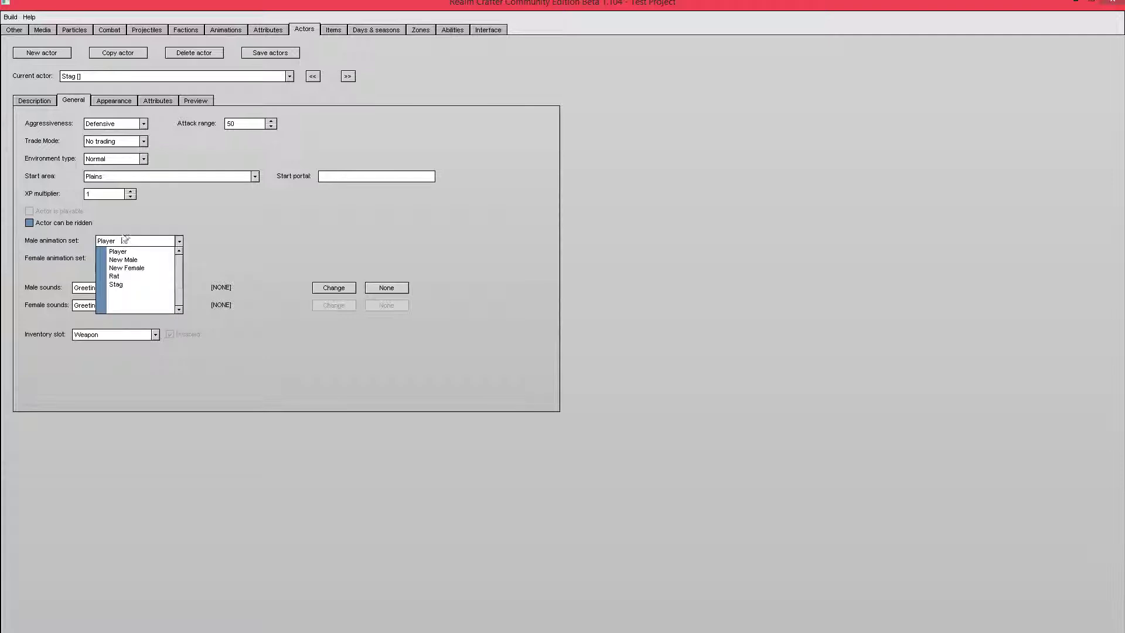
left_click(125, 236)
left_click(126, 239)
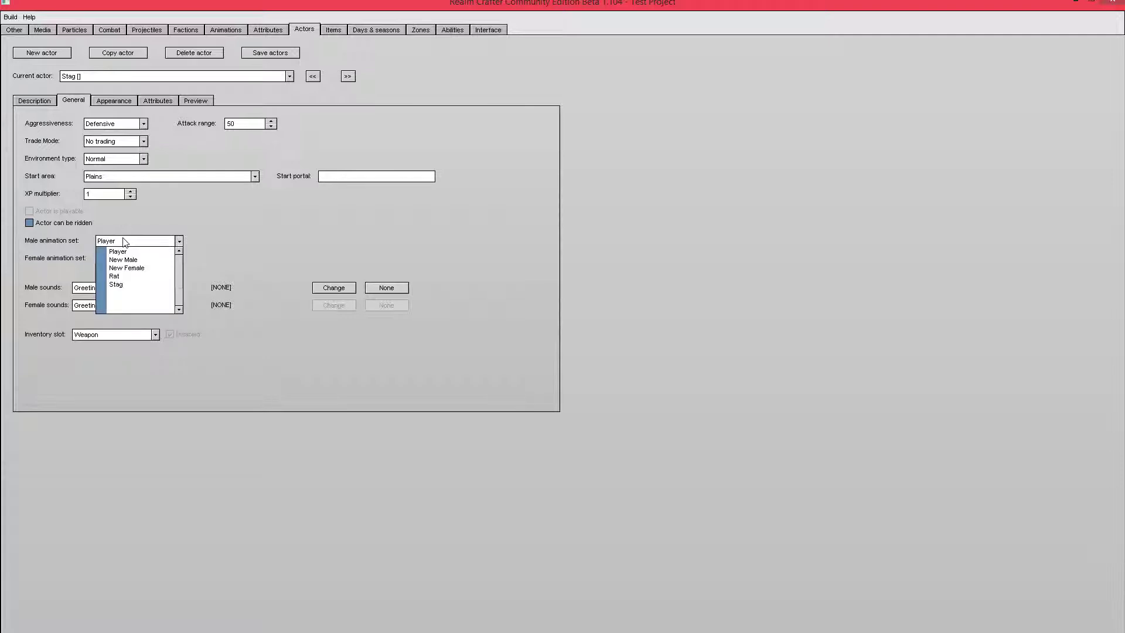
left_click(126, 285)
left_click(233, 27)
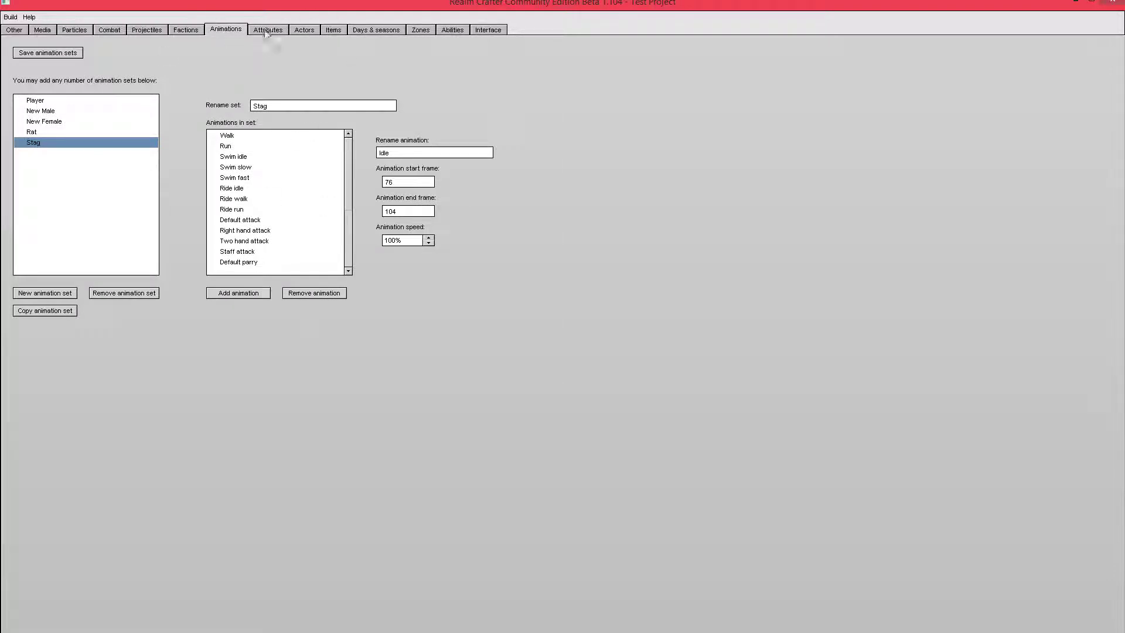
left_click(304, 30)
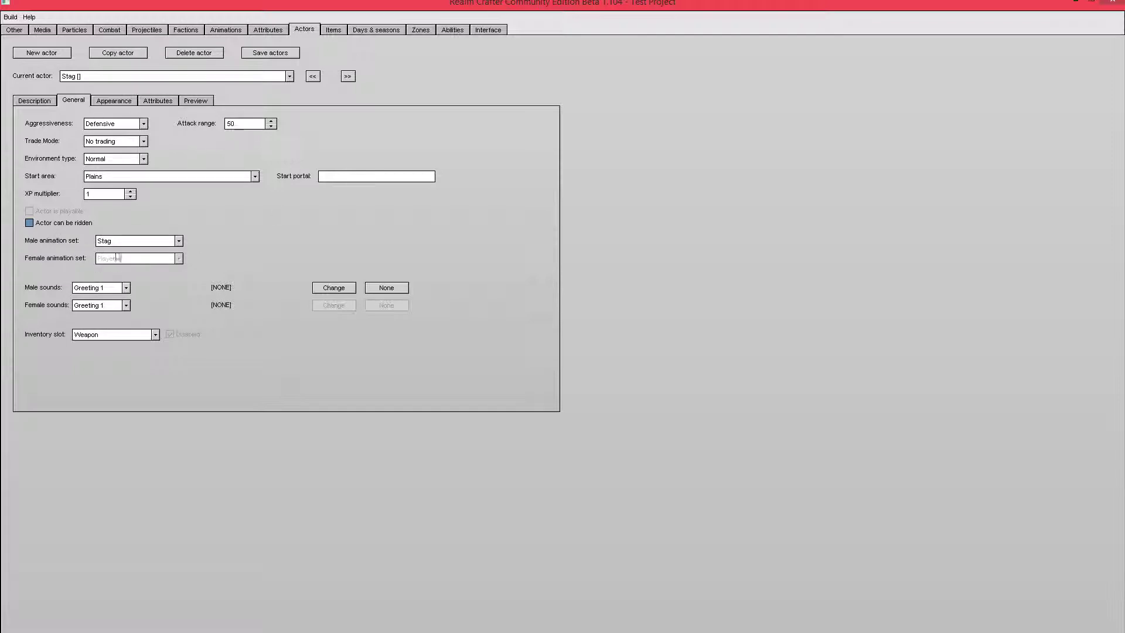
left_click(163, 243)
left_click(164, 243)
Look through the sound types available for the Stag actor's male sounds
left_click(103, 288)
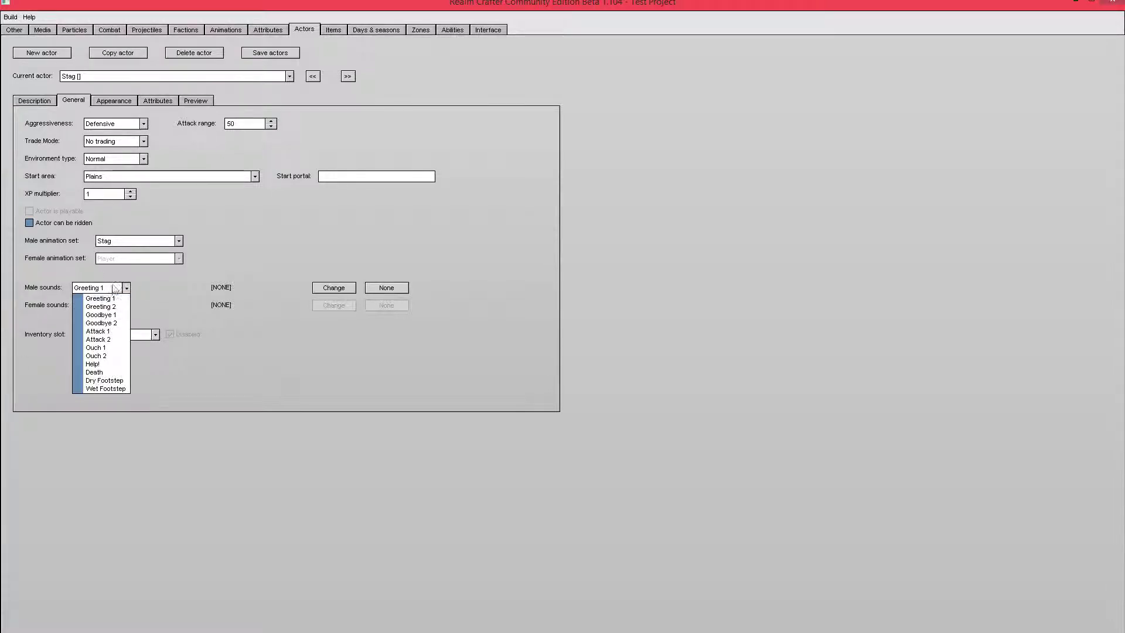
left_click(114, 289)
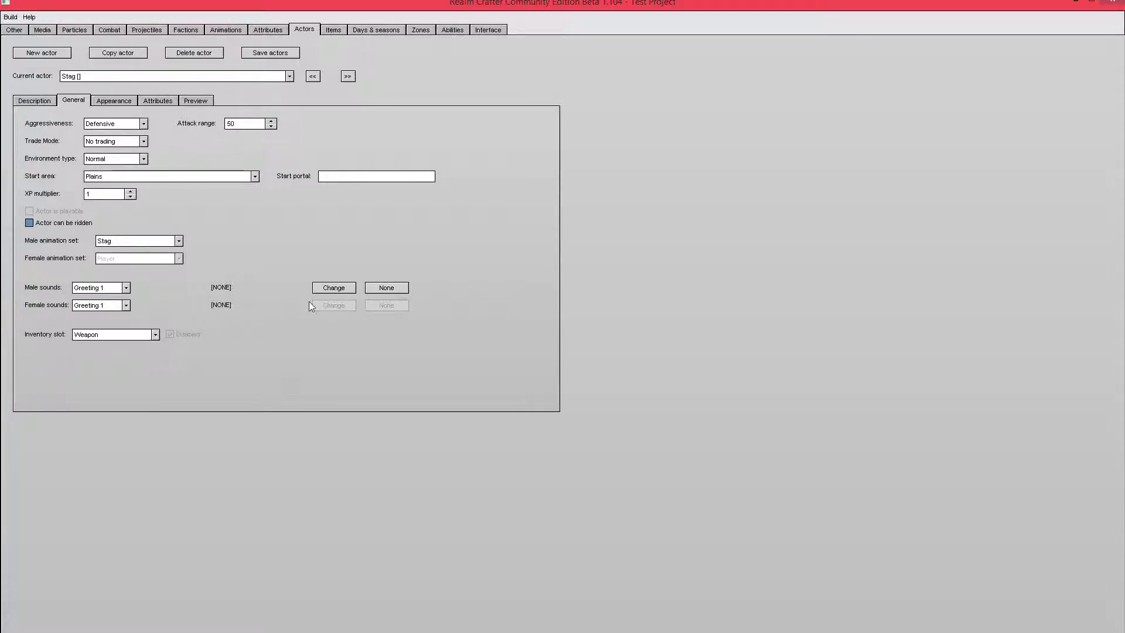
left_click(97, 288)
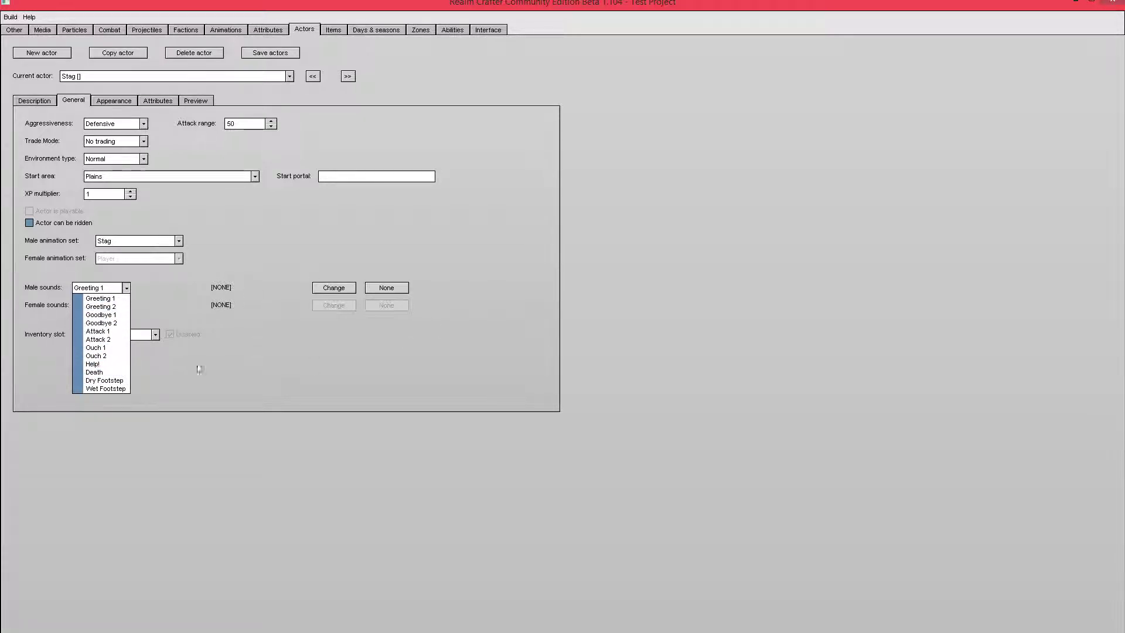
left_click(252, 396)
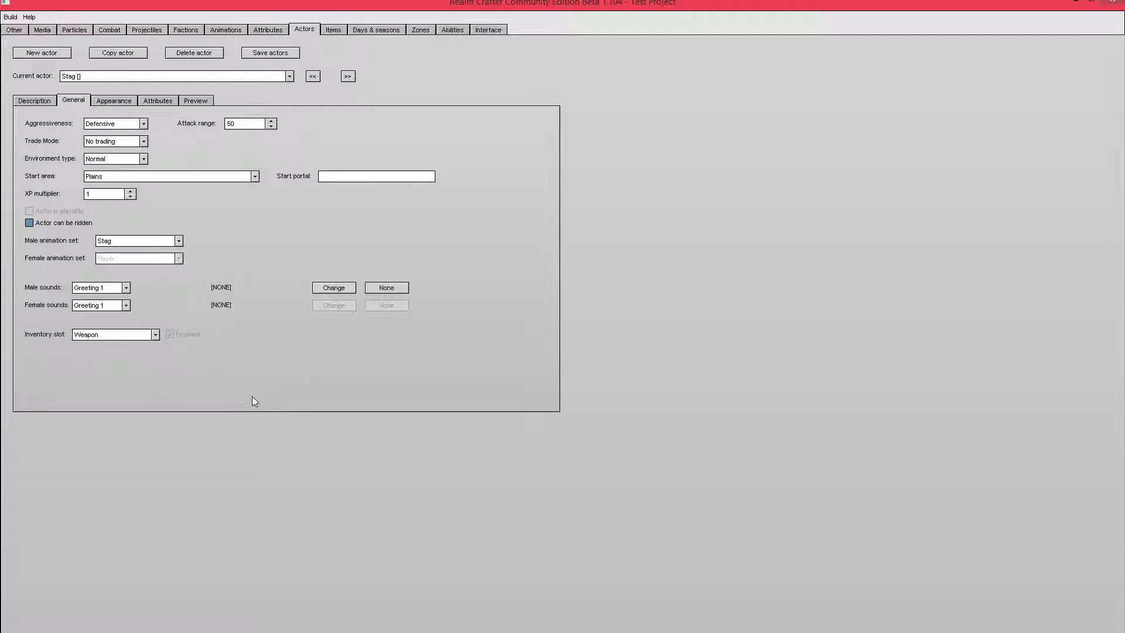
Check the Stag actor's inventory slots one by one, including Shield, Chest and Belt, and return to Weapon
left_click(141, 336)
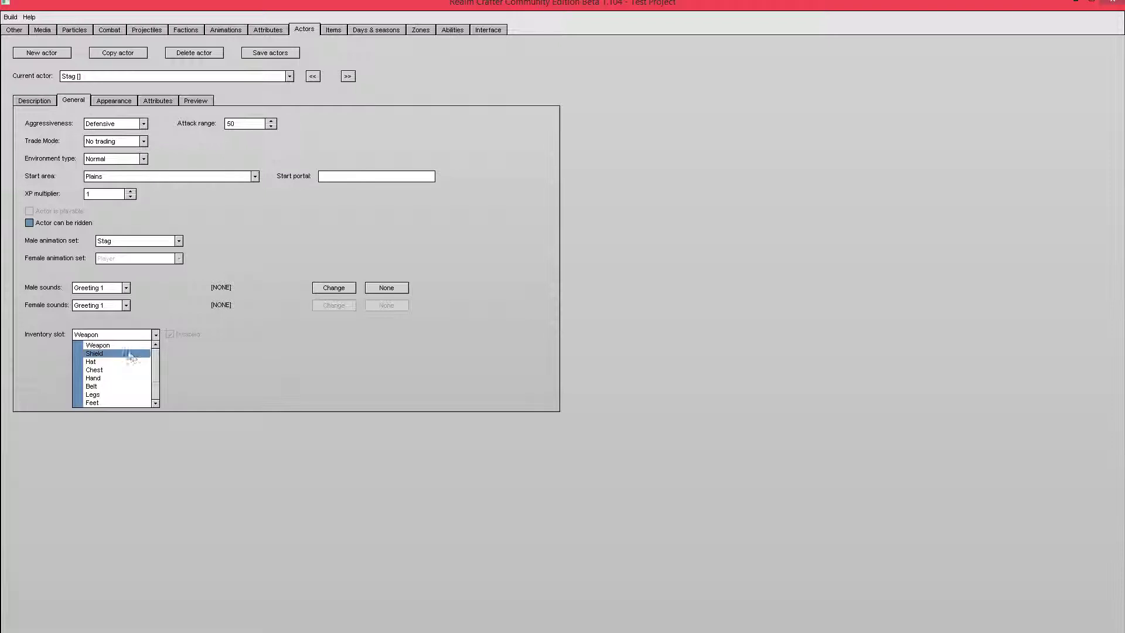
left_click(130, 353)
left_click(129, 336)
left_click(105, 369)
left_click(126, 334)
left_click(108, 388)
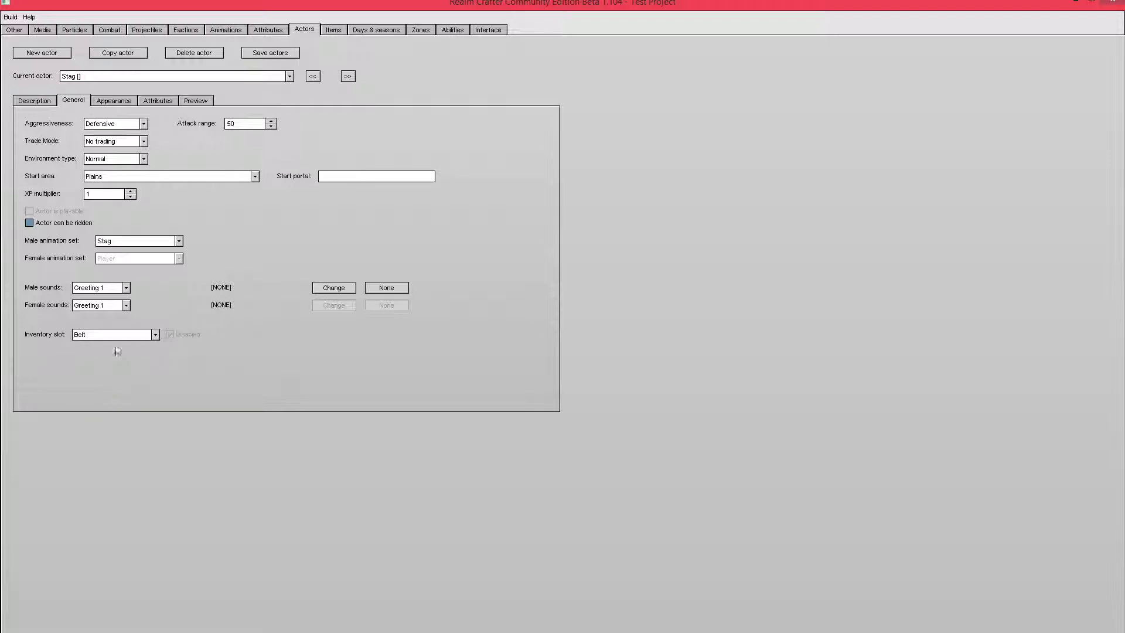
left_click(117, 336)
left_click(111, 403)
left_click(113, 343)
left_click(104, 345)
Look through the complete inventory slot list down to Backpack and try to toggle the Weapon slot's Enabled option
left_click(112, 337)
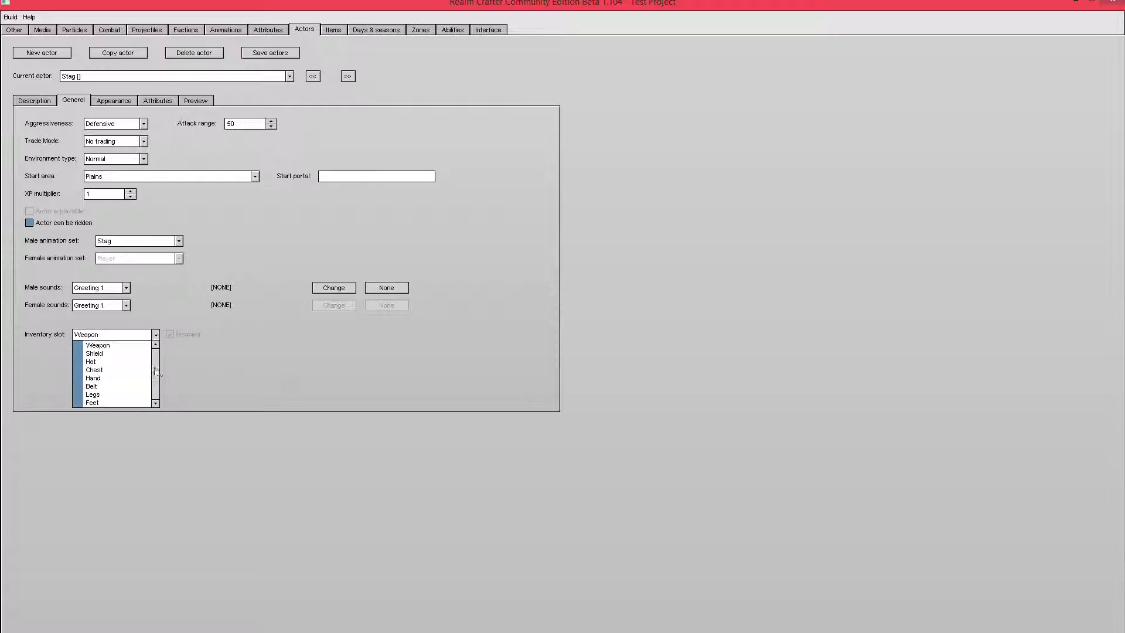
scroll(157, 357, "down", 1)
scroll(155, 387, "up", 1)
left_click(170, 334)
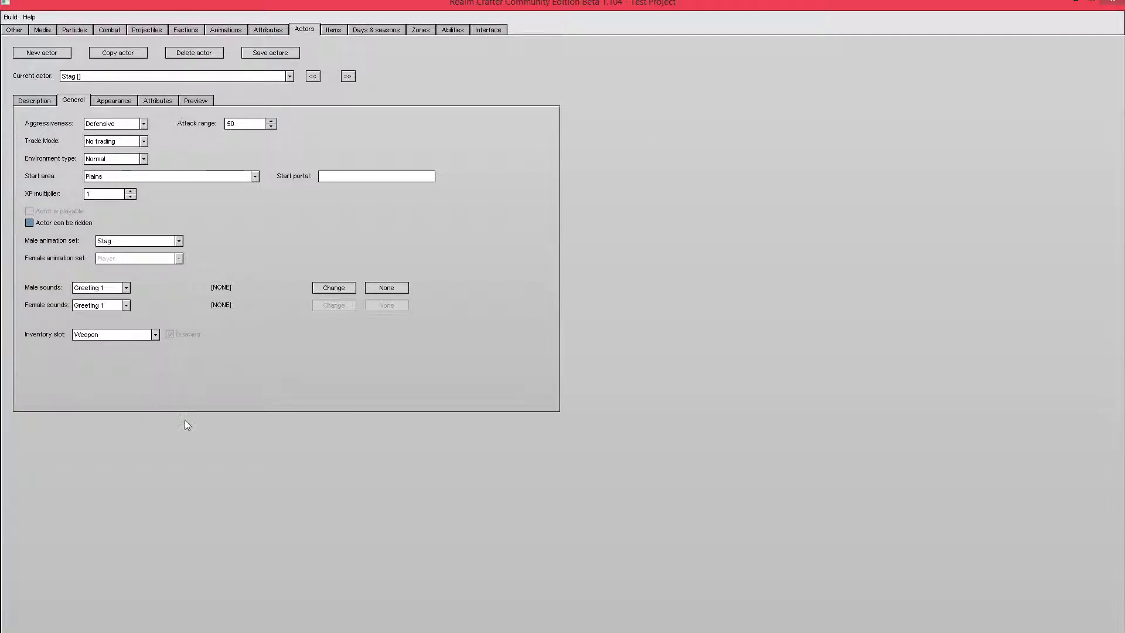
left_click(152, 338)
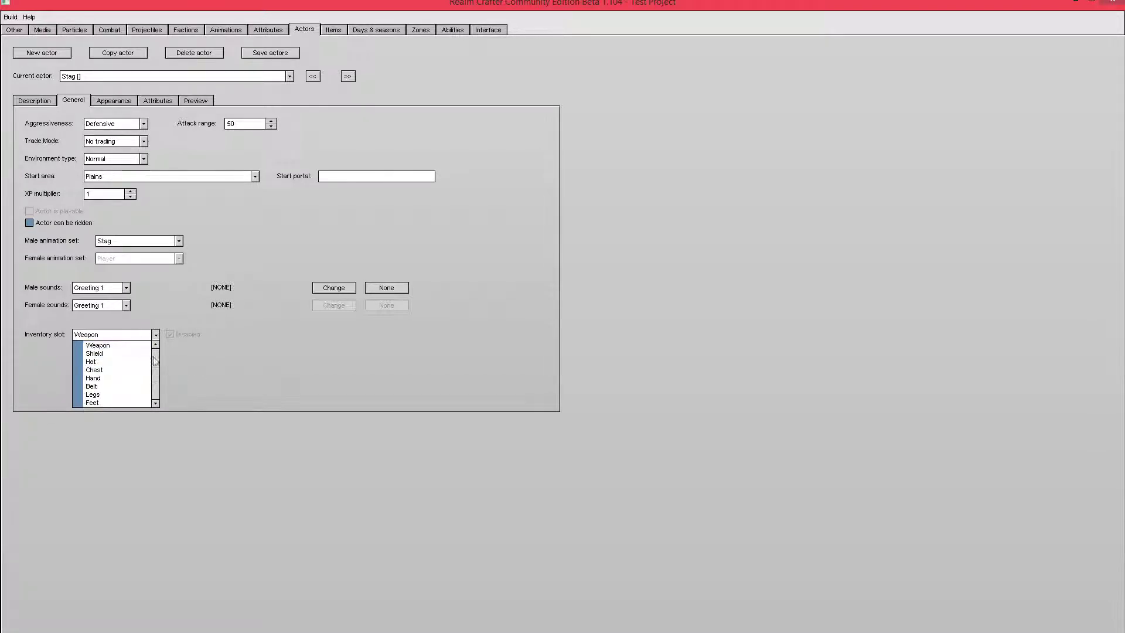
scroll(156, 360, "down", 1)
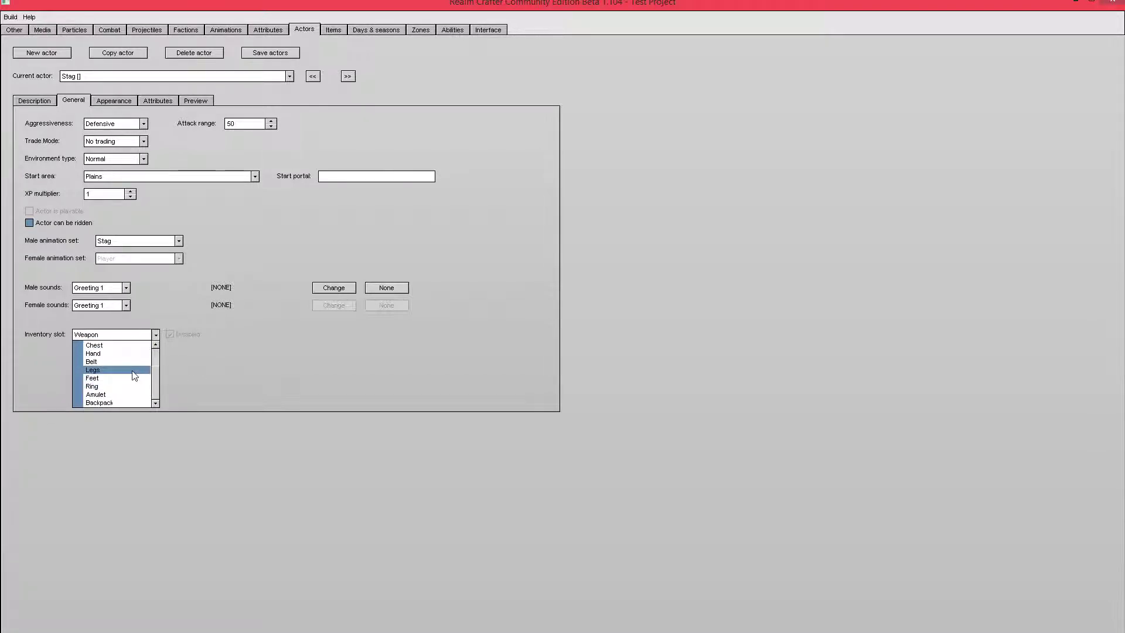
left_click(156, 341)
left_click(155, 341)
left_click(174, 337)
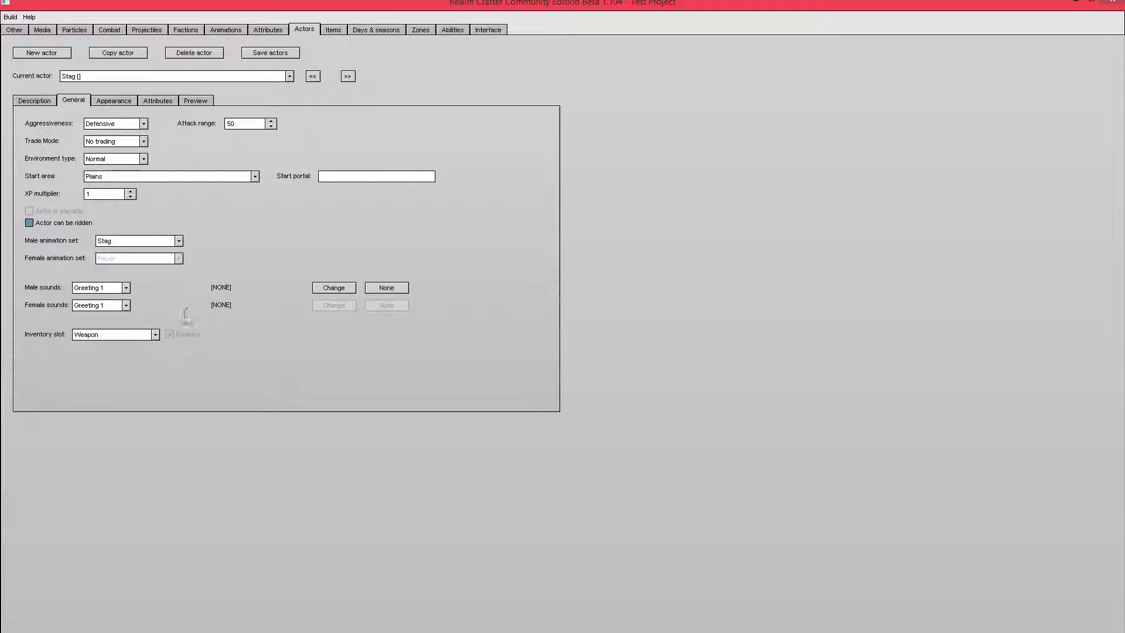
left_click(80, 341)
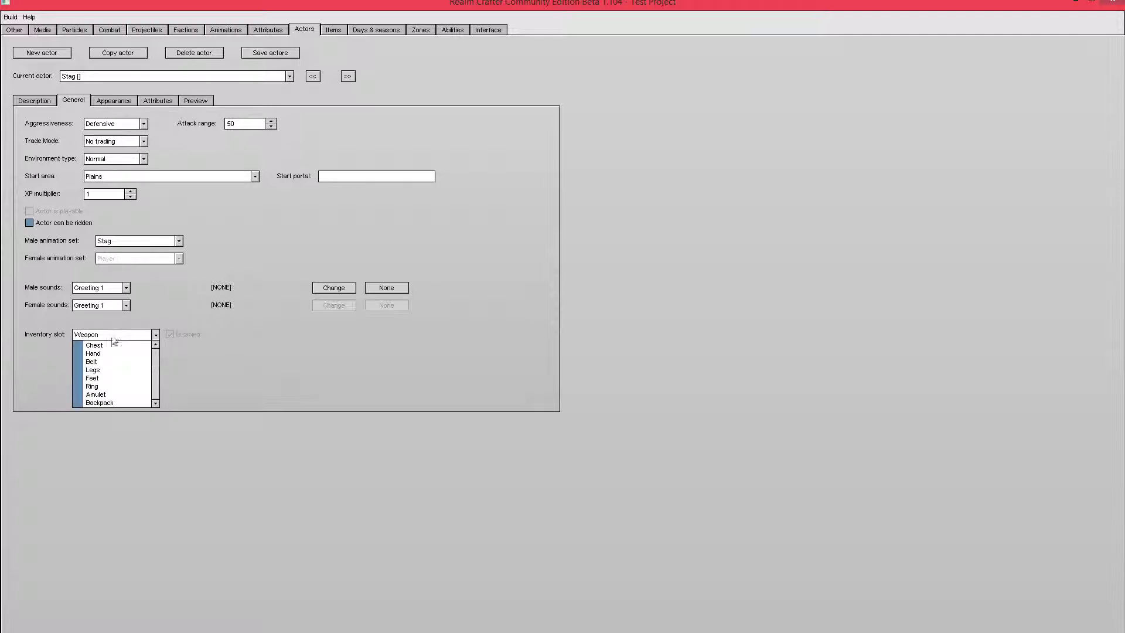
left_click(170, 335)
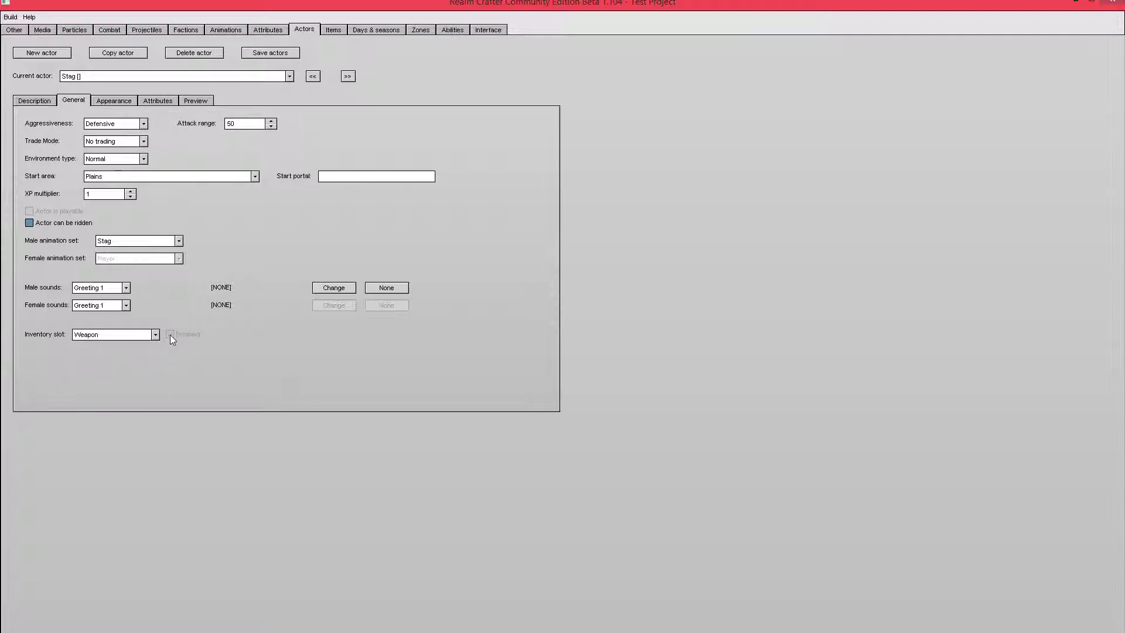
Set the Stag actor's male body mesh to stag.b3d from the Animals folder and preview the actor
left_click(134, 98)
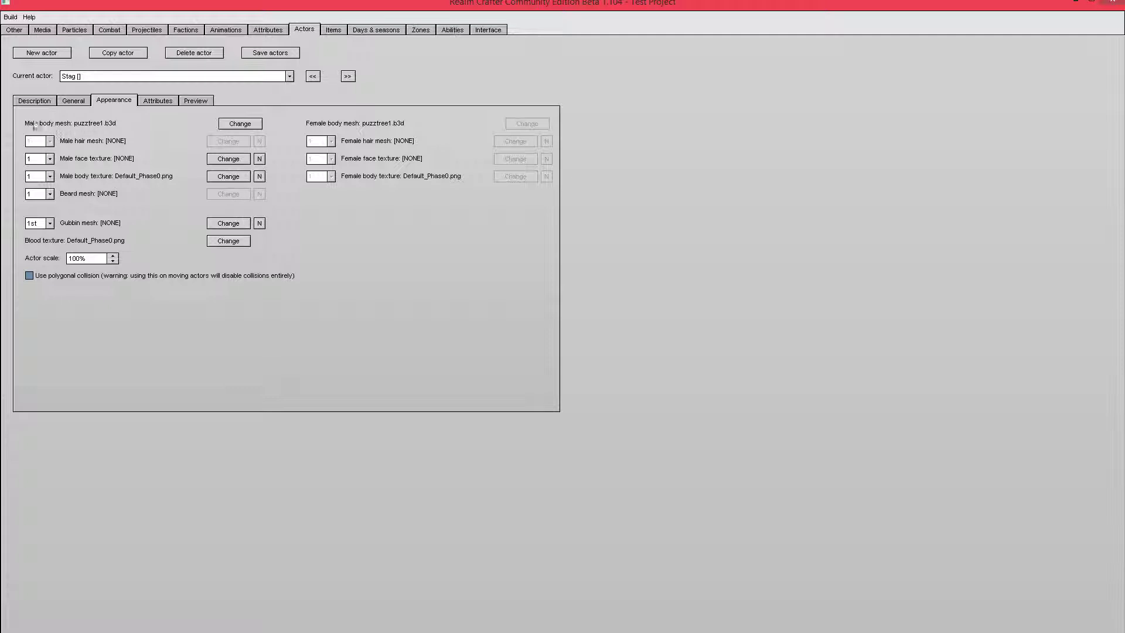
left_click(240, 124)
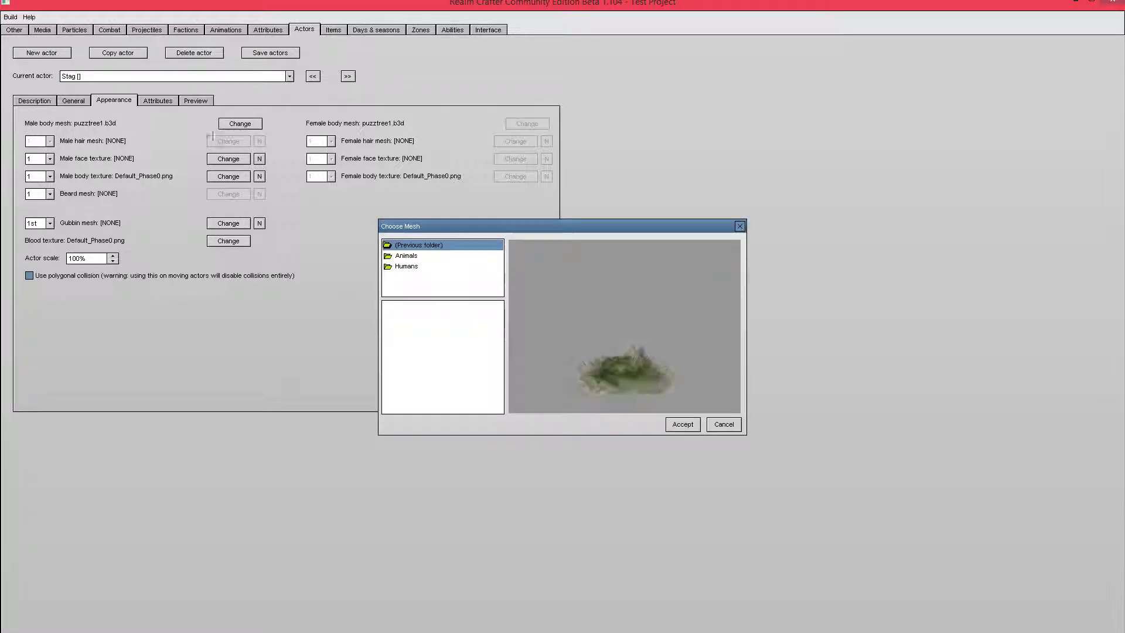
double_click(410, 256)
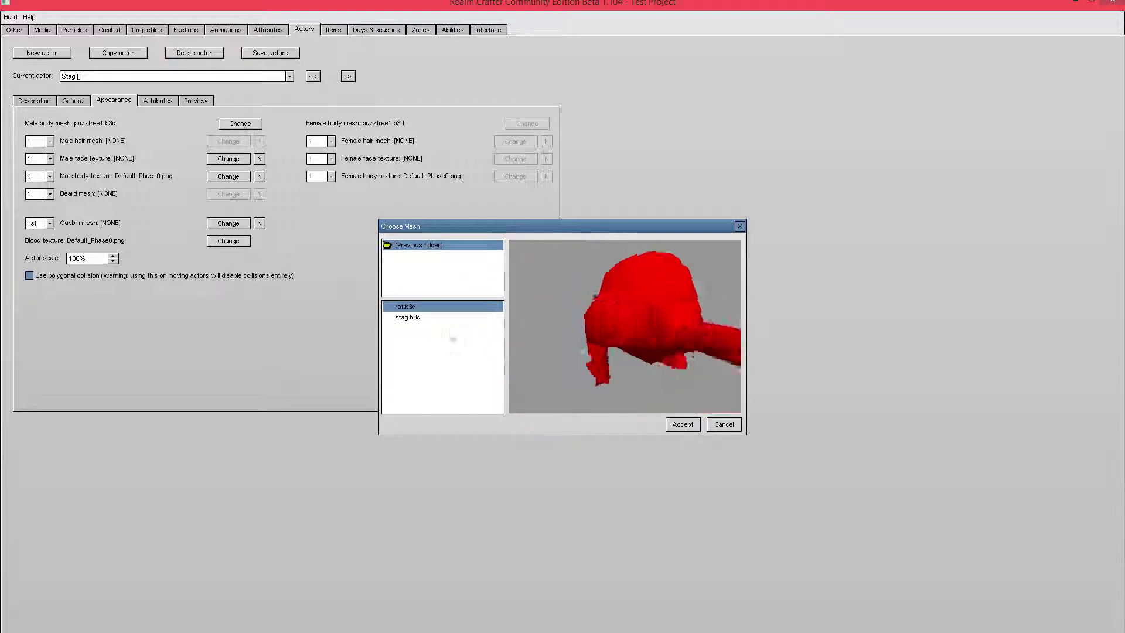
left_click(428, 318)
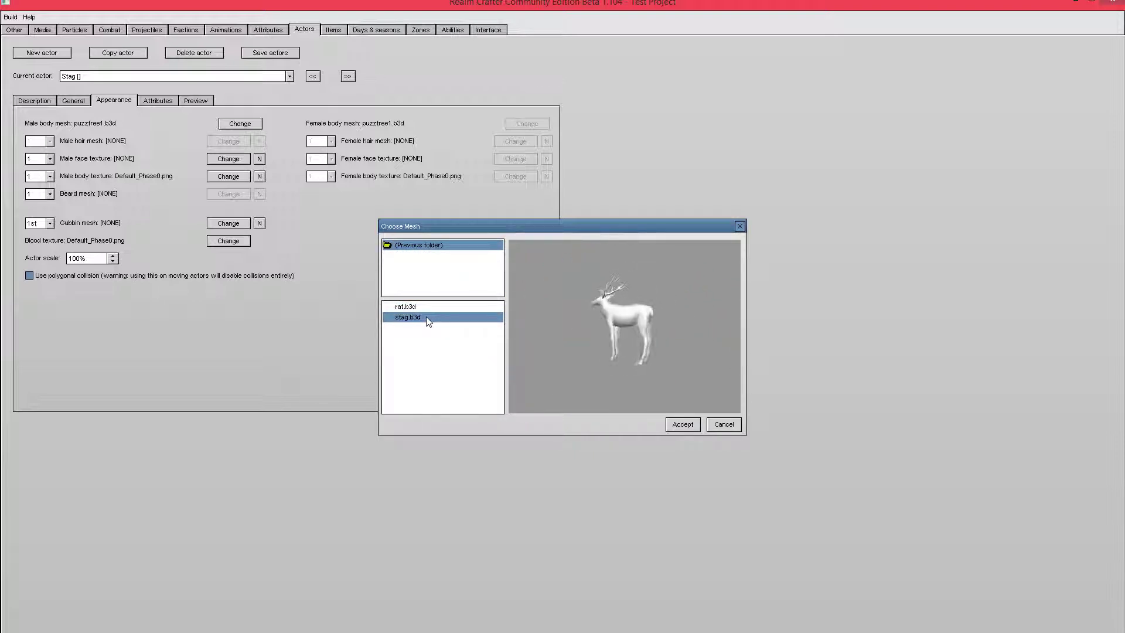
left_click(682, 424)
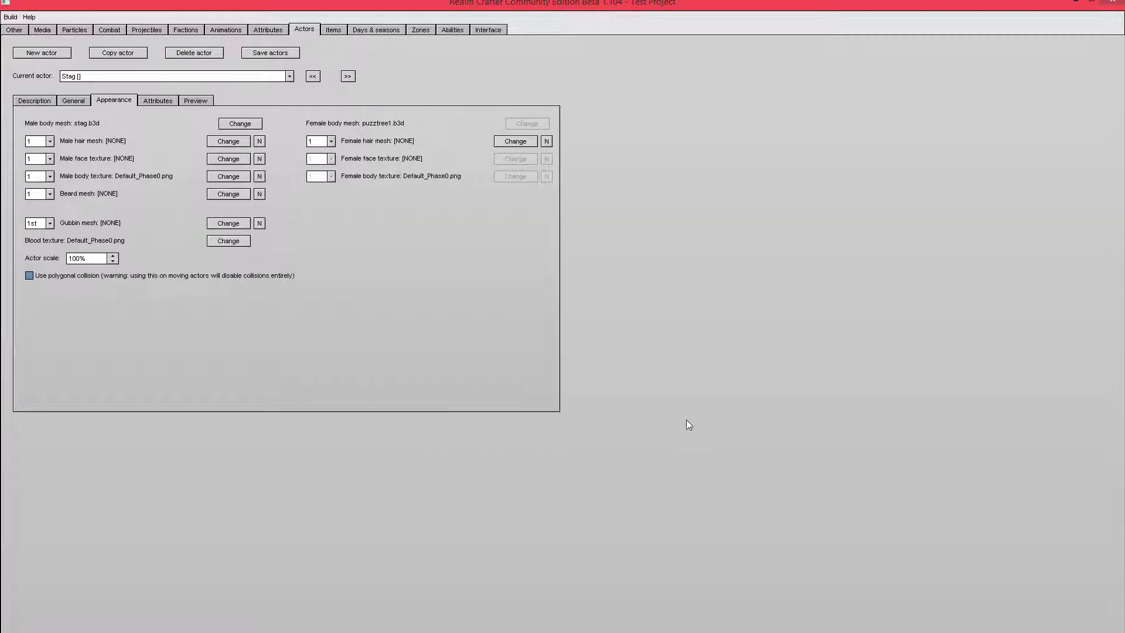
left_click(202, 101)
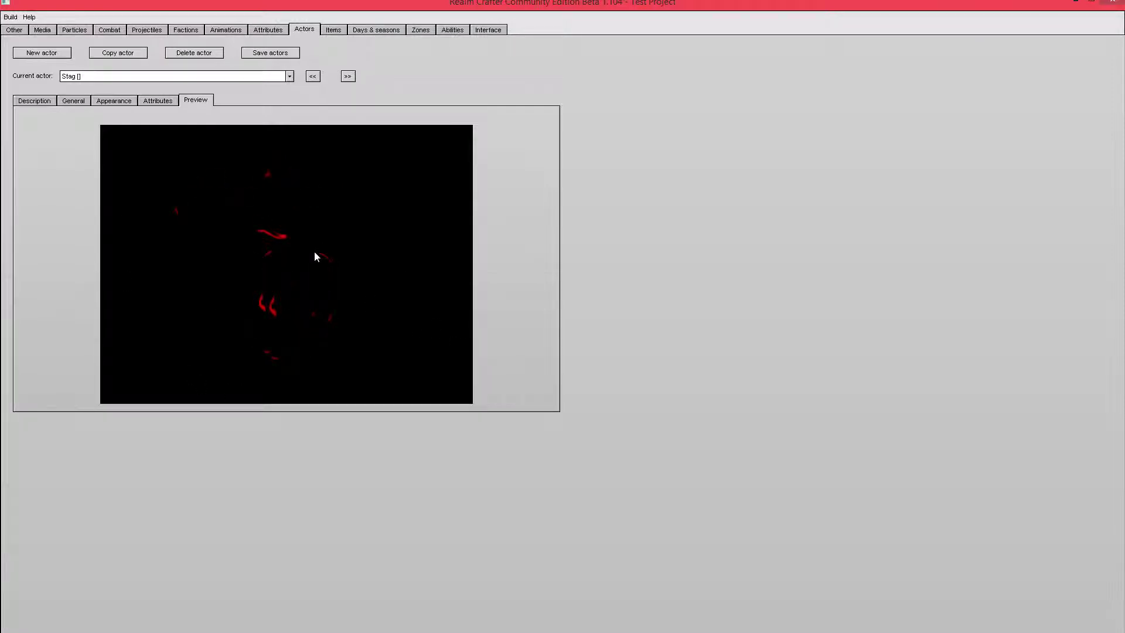
left_click(108, 101)
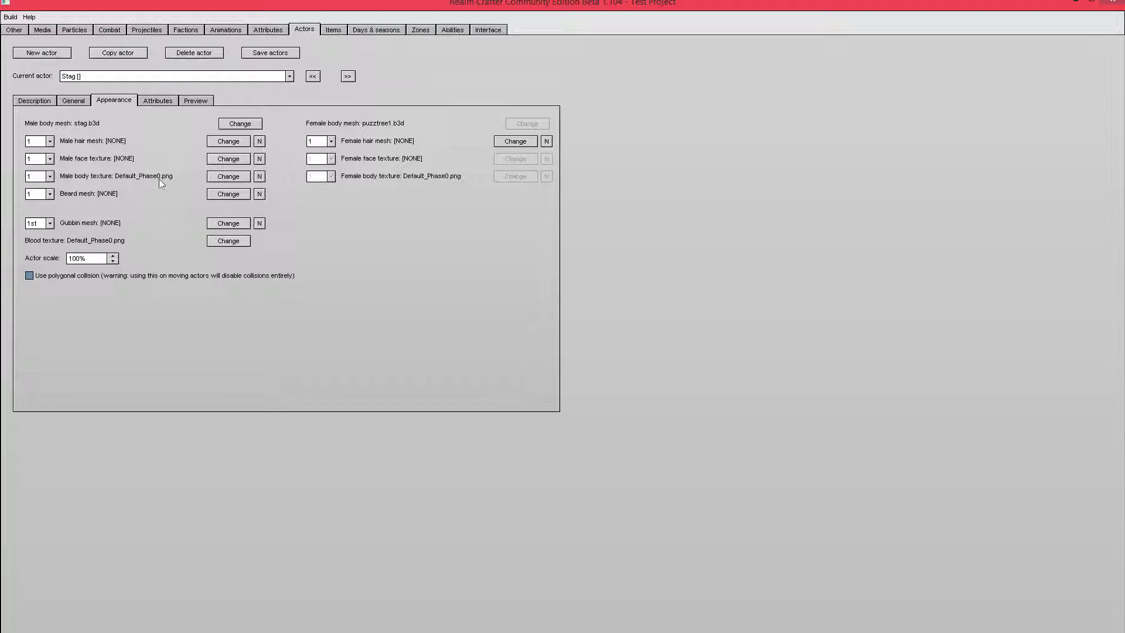
left_click(203, 100)
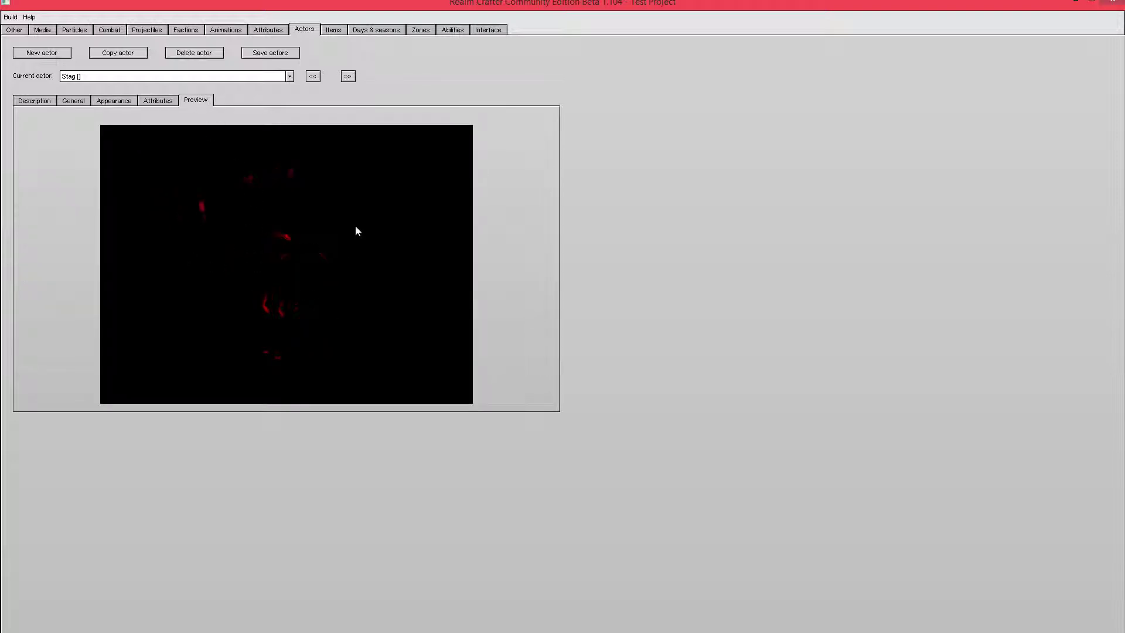
Set the Stag actor's male body texture to stag_1.jpg and preview the textured actor
left_click(108, 102)
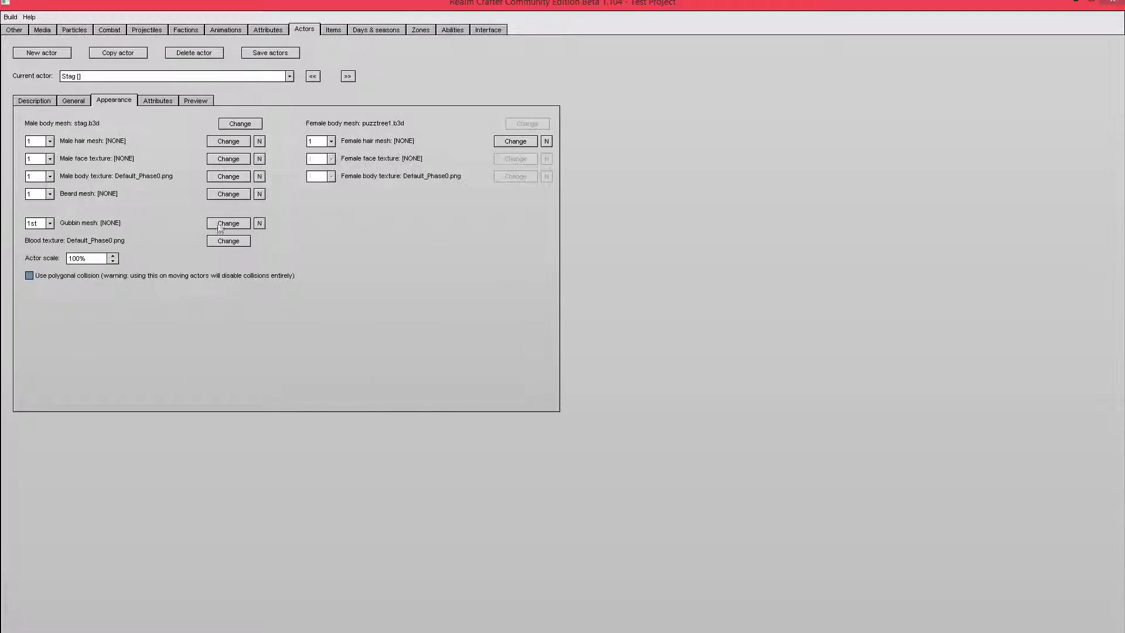
left_click(228, 177)
double_click(422, 257)
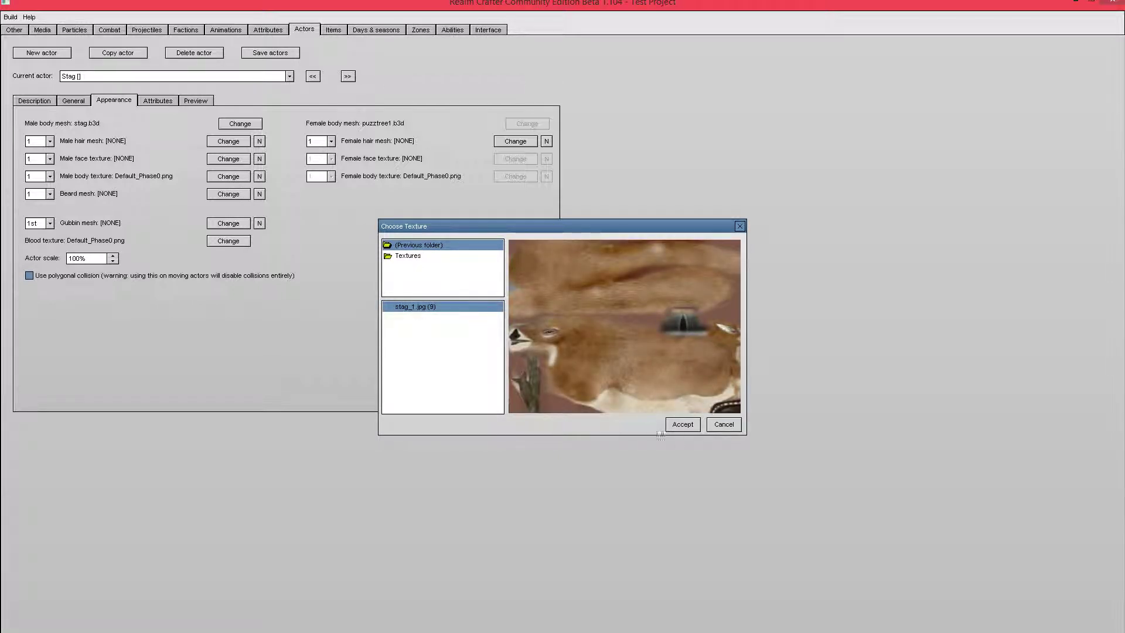
left_click(689, 427)
left_click(196, 100)
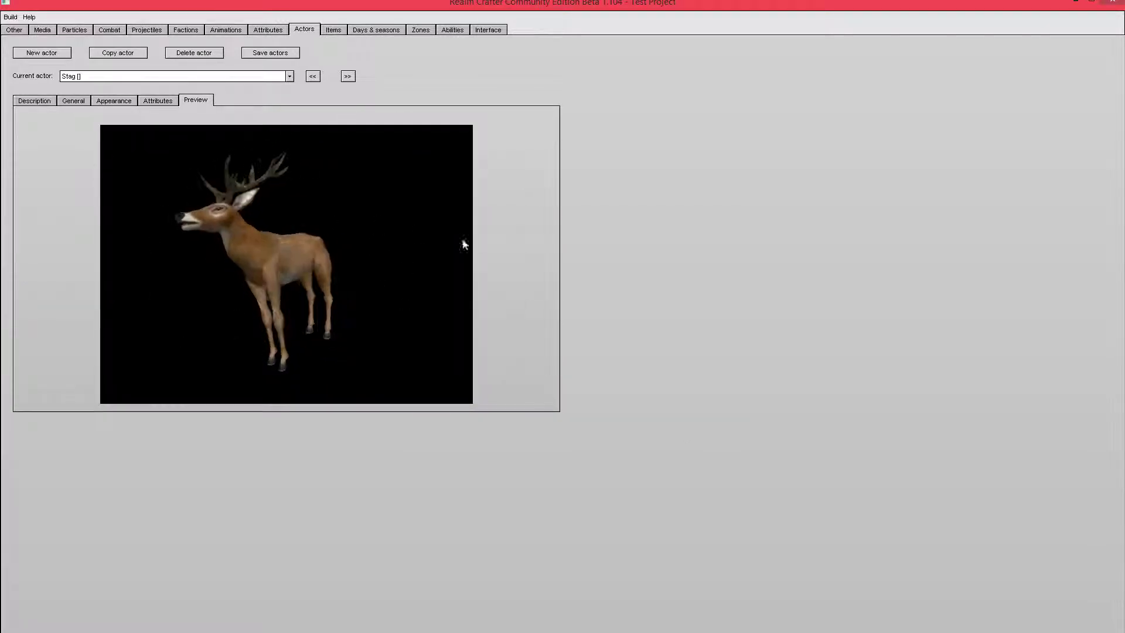
left_click(118, 101)
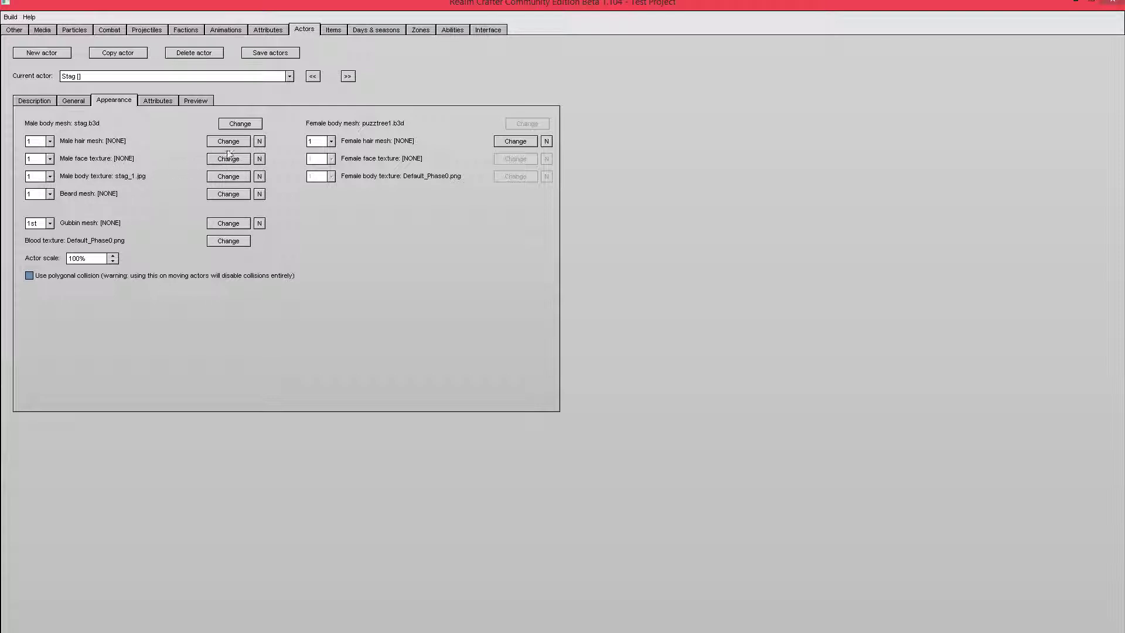
left_click(199, 101)
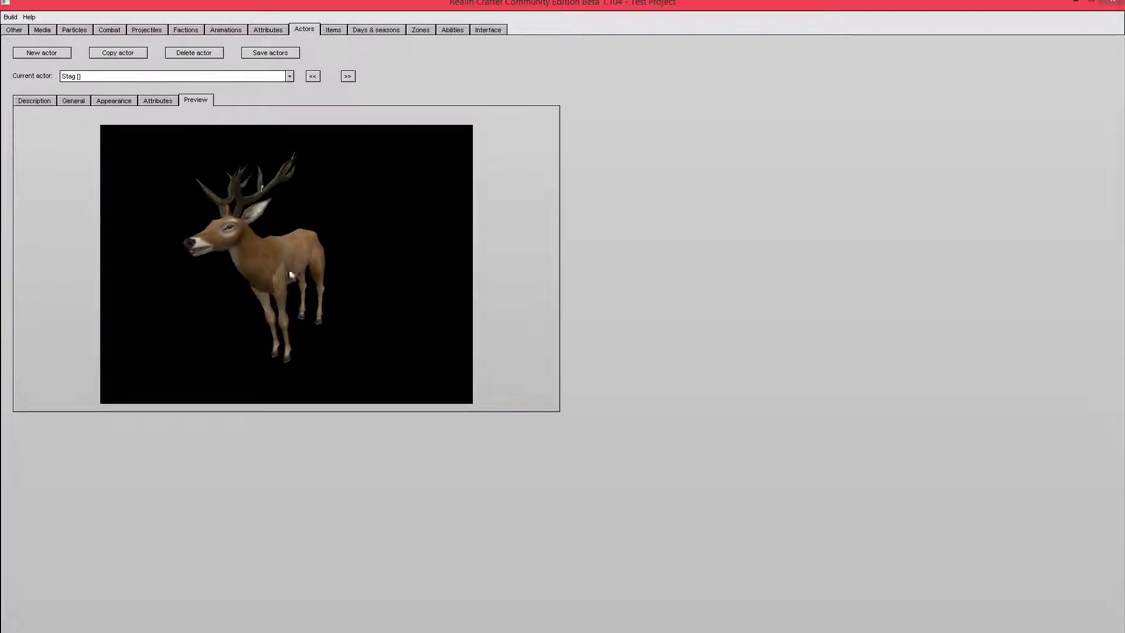
Look through the numbered slots available for the Stag actor's male body textures, face textures and hair meshes
left_click(115, 101)
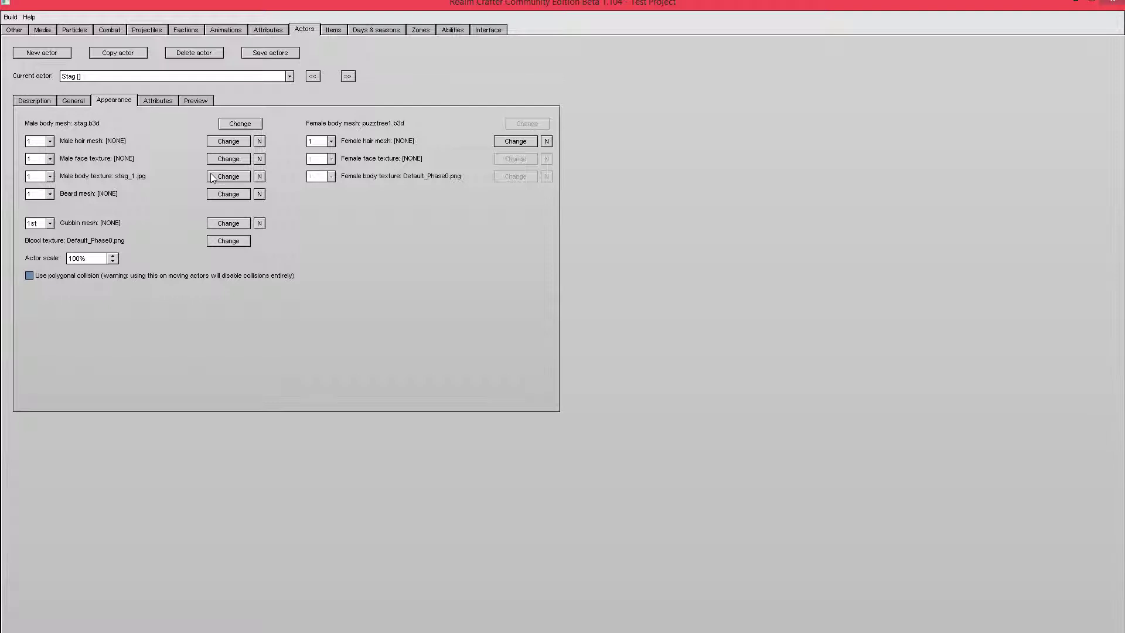
left_click(40, 176)
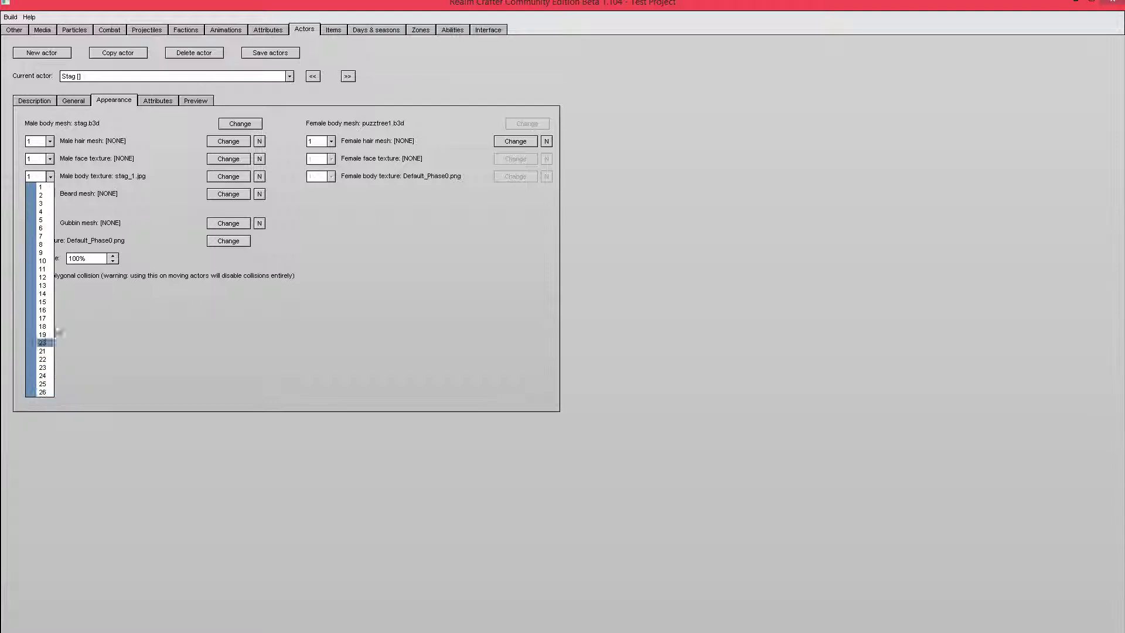
left_click(51, 159)
left_click(51, 159)
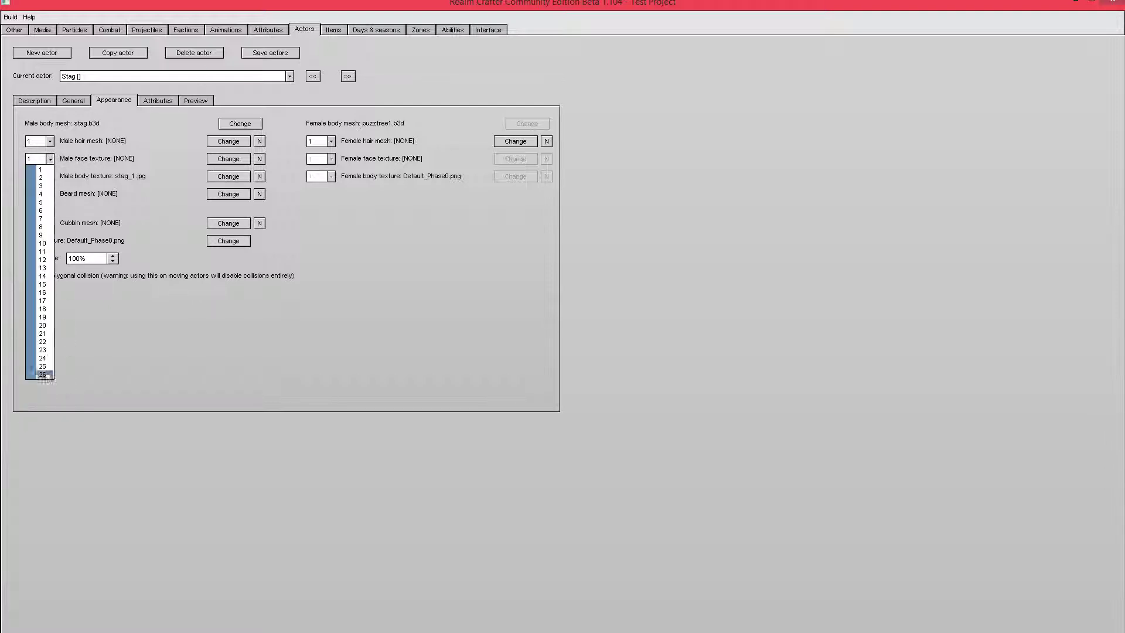
left_click(49, 142)
left_click(50, 142)
left_click(50, 142)
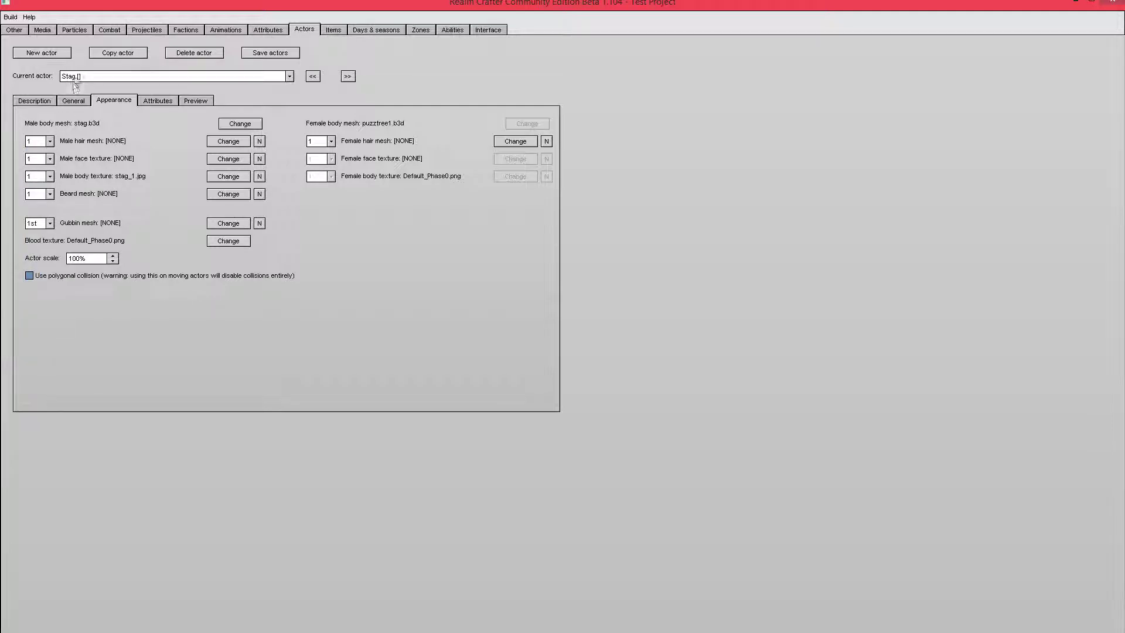
left_click(42, 145)
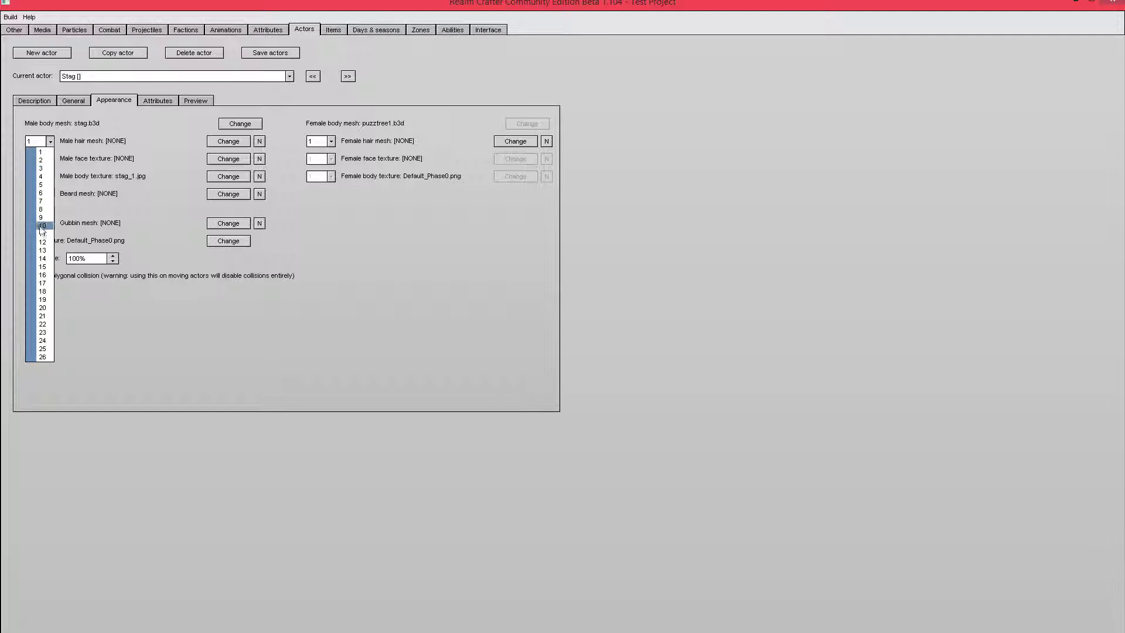
left_click(107, 148)
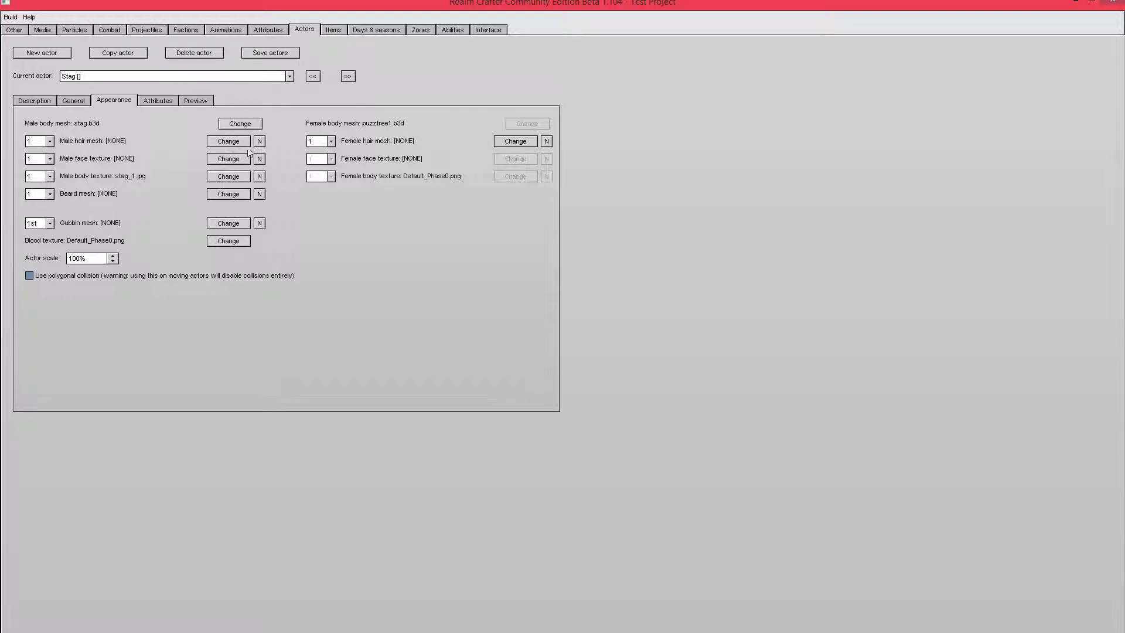
Check male body texture slots 2 and 5 of the Stag actor and return to slot 1
left_click(50, 176)
left_click(41, 195)
left_click(49, 176)
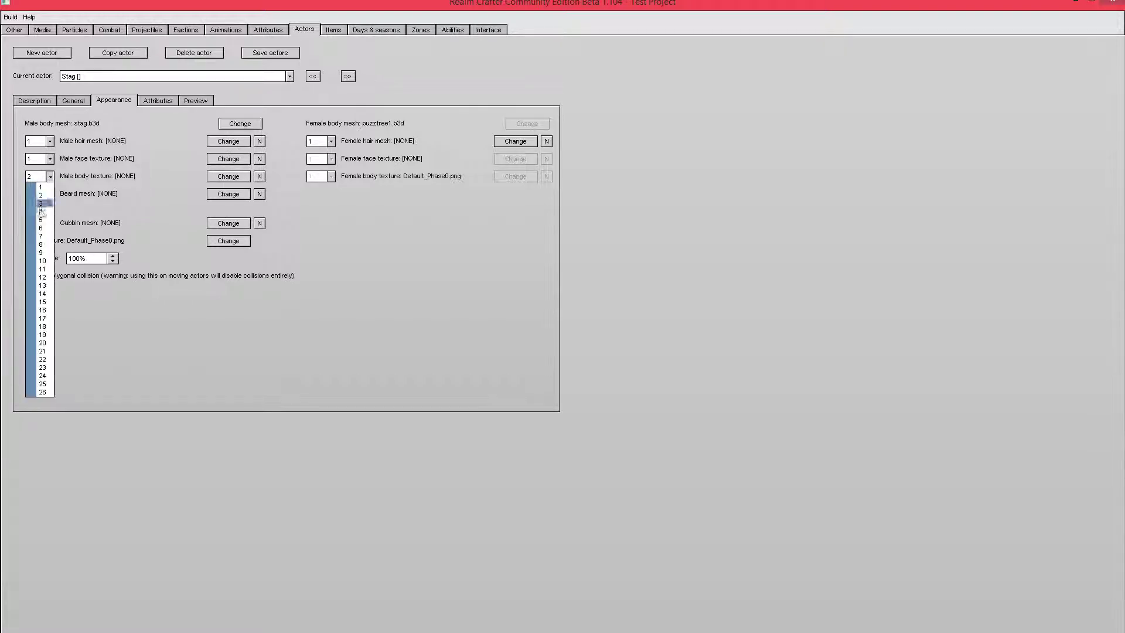
left_click(42, 221)
left_click(51, 176)
left_click(41, 186)
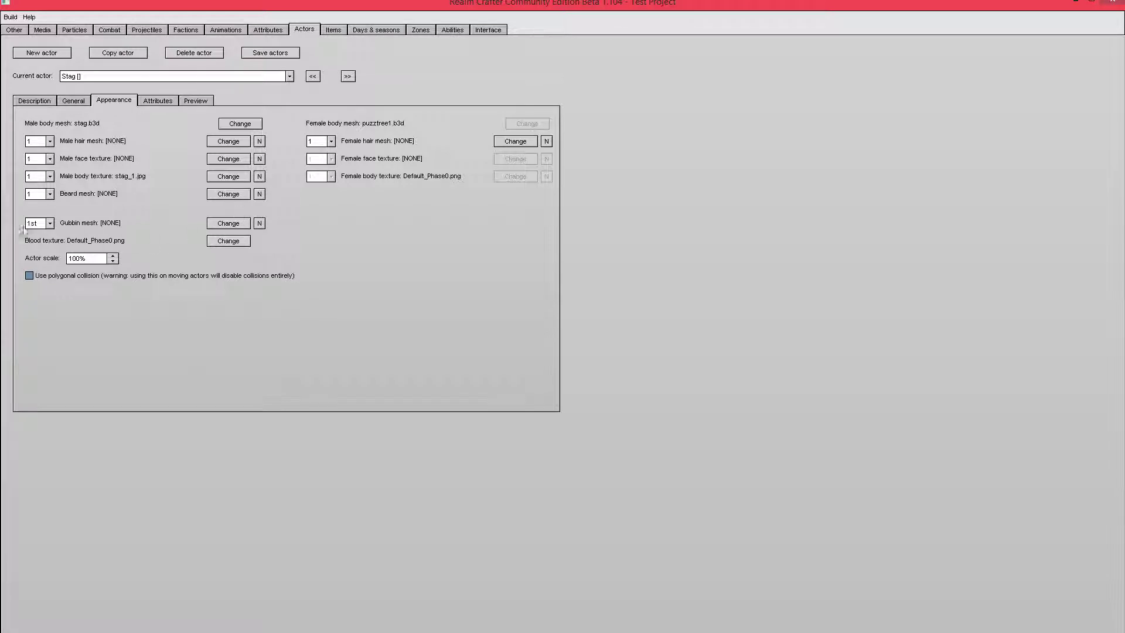
Check the Stag actor's 2nd and 6th gubbin mesh slots and return to the 1st
left_click(42, 224)
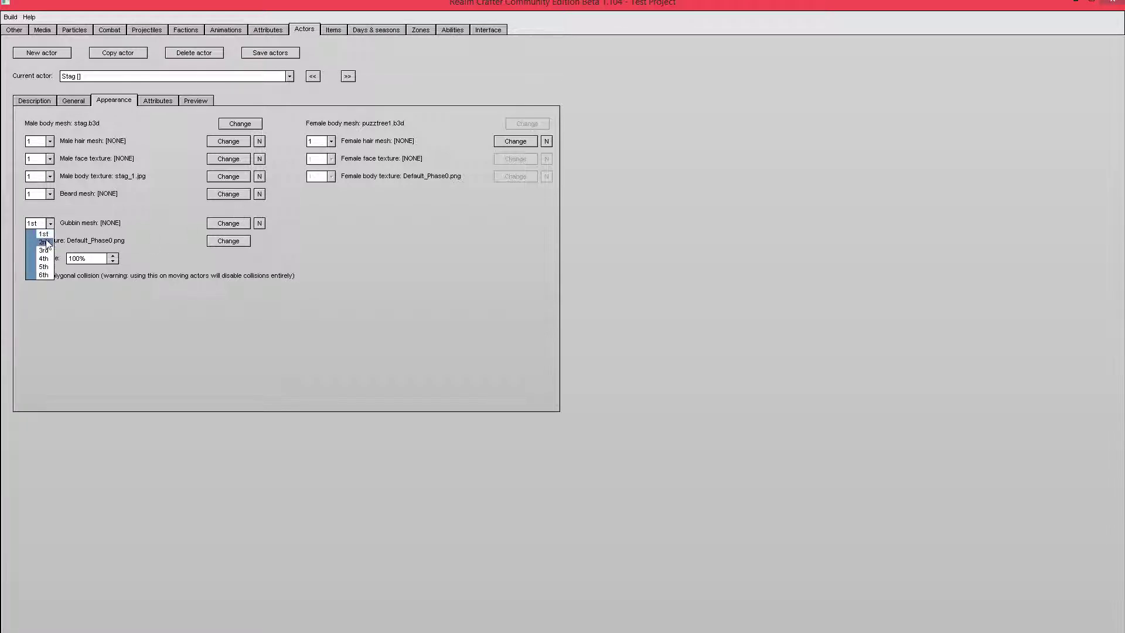
left_click(44, 242)
left_click(44, 224)
left_click(44, 275)
left_click(44, 223)
left_click(44, 234)
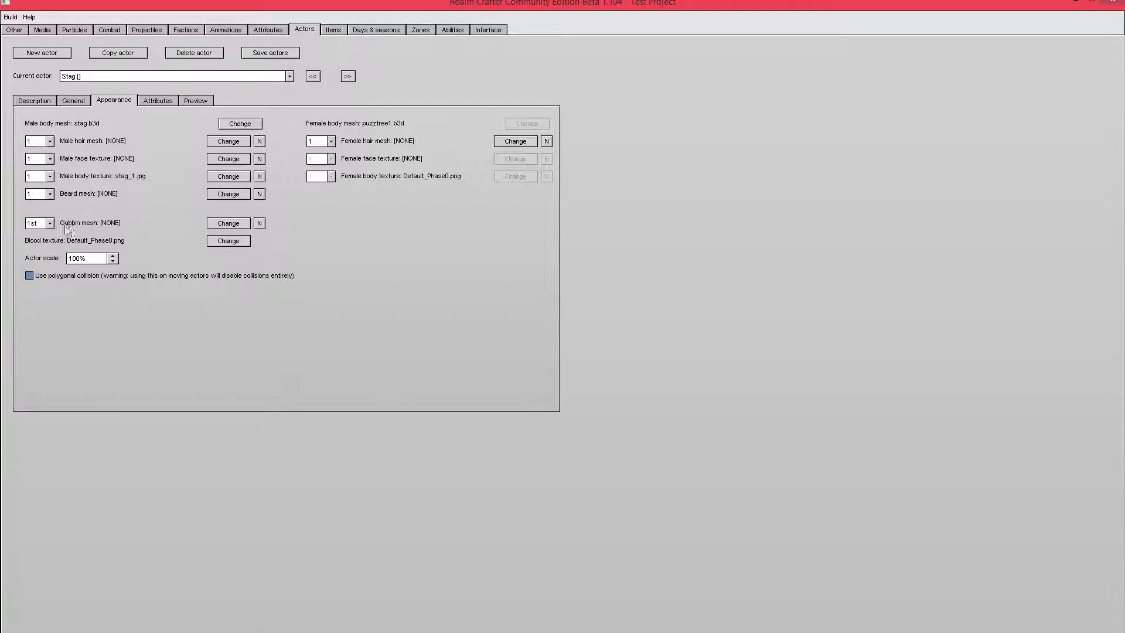
Set the Stag actor's blood texture to Blood.bmp
left_click(229, 242)
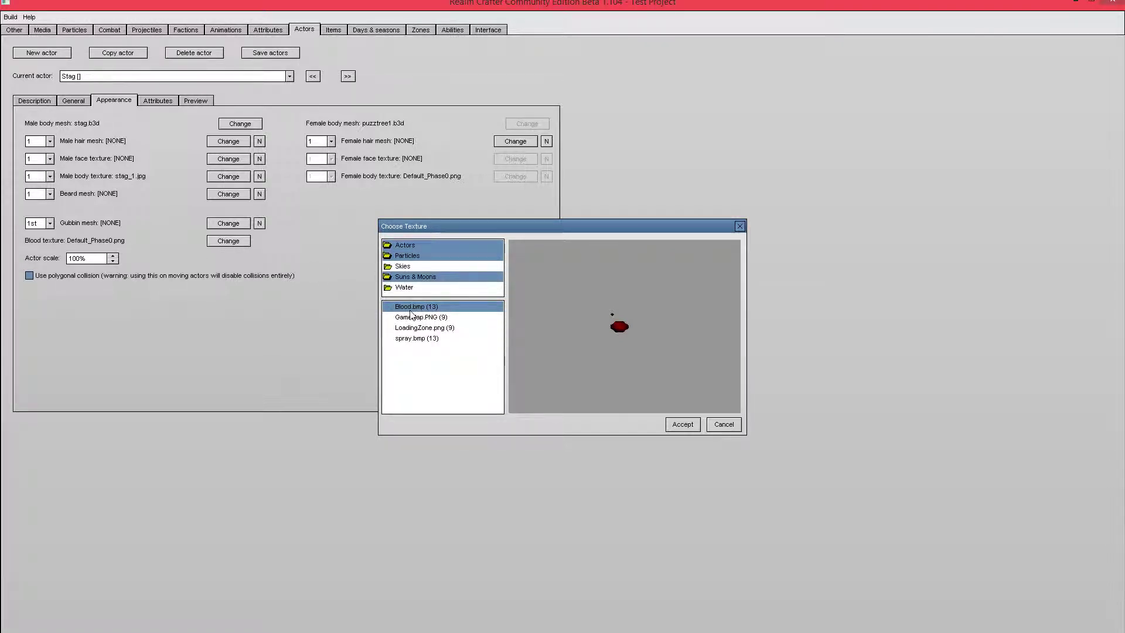
left_click(684, 426)
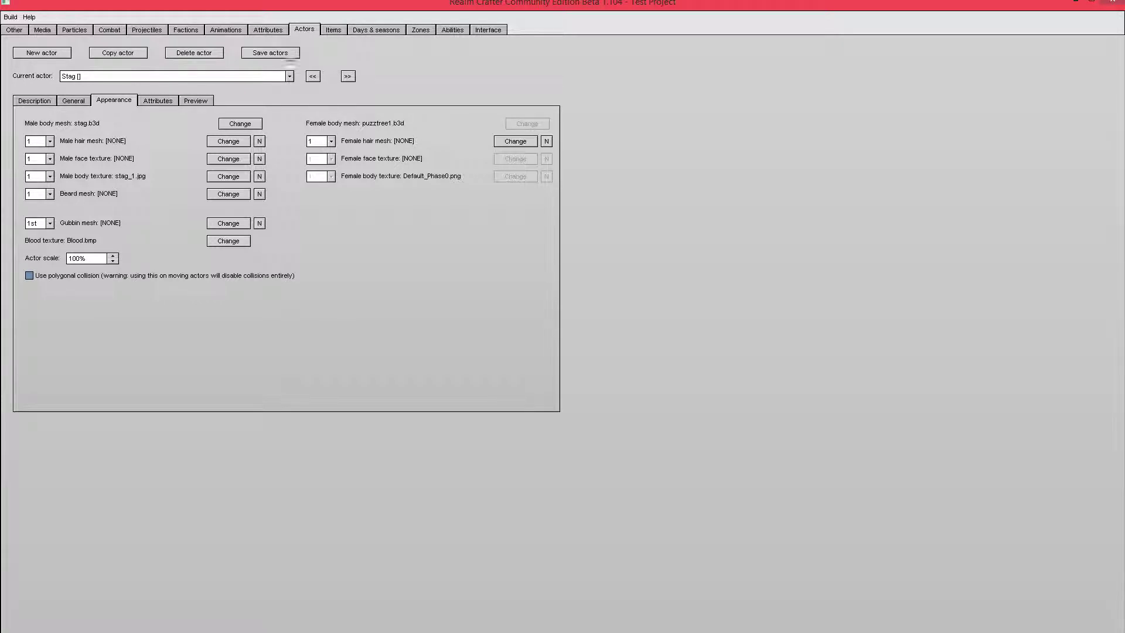
Edit the Stag actor's Health value, set its Mana value to 100 and save the actors
left_click(158, 101)
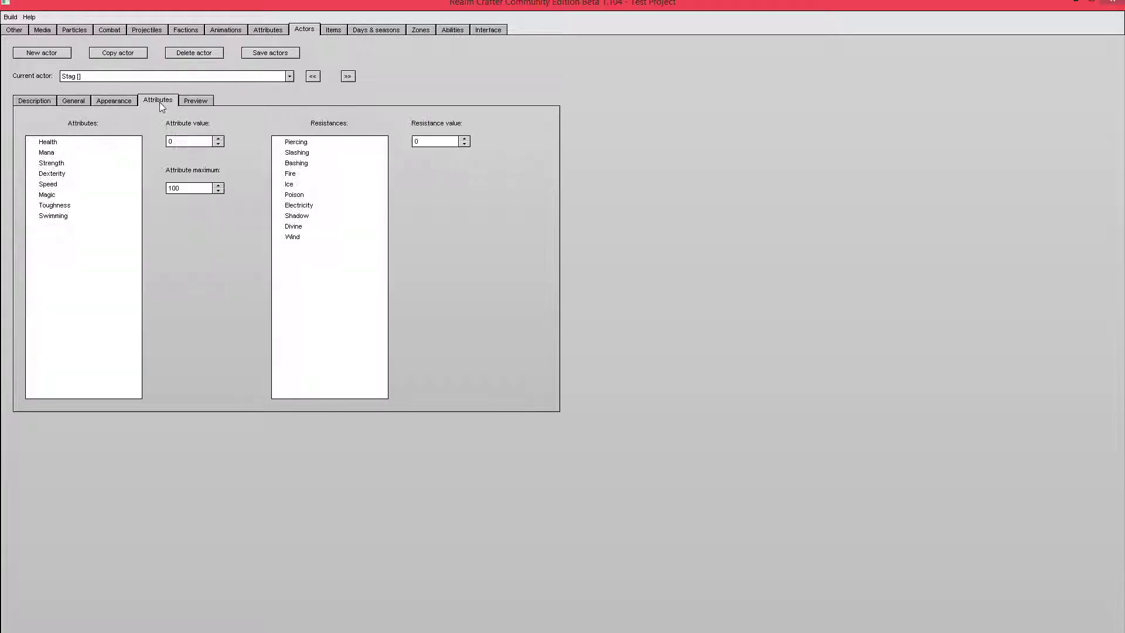
left_click(69, 143)
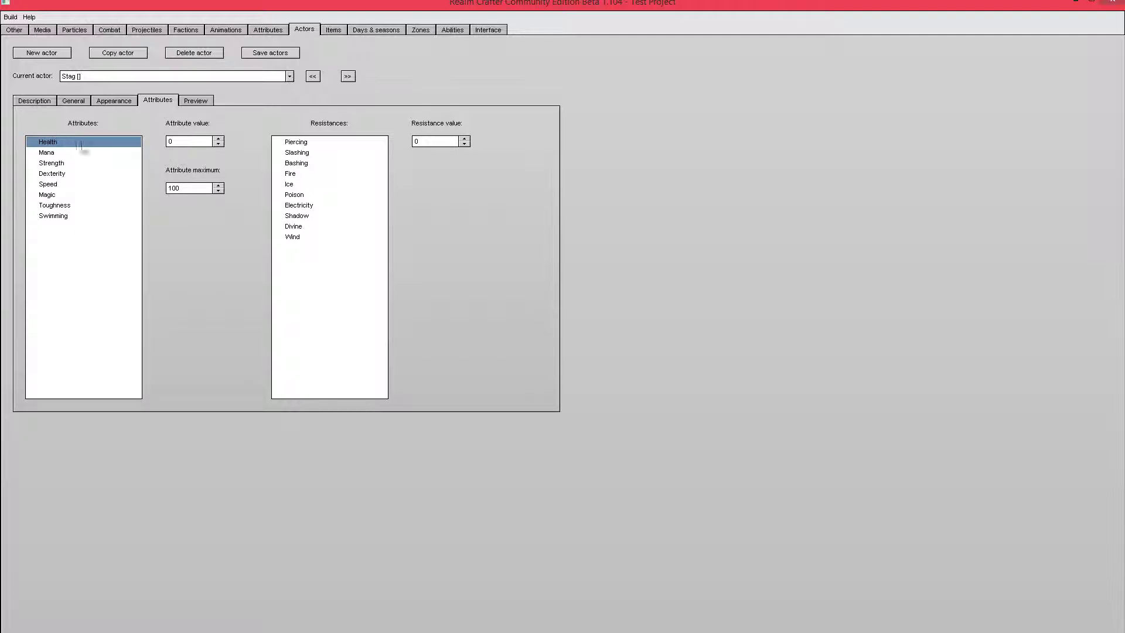
left_click(194, 142)
left_click(256, 53)
left_click(118, 153)
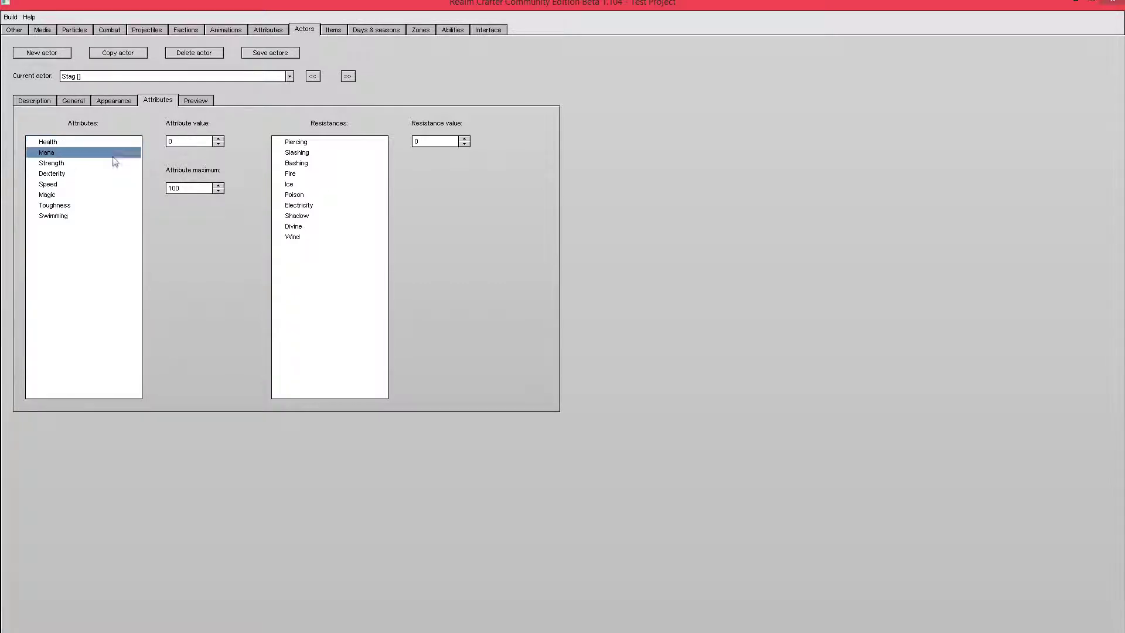
left_click(180, 147)
type("100")
left_click(271, 56)
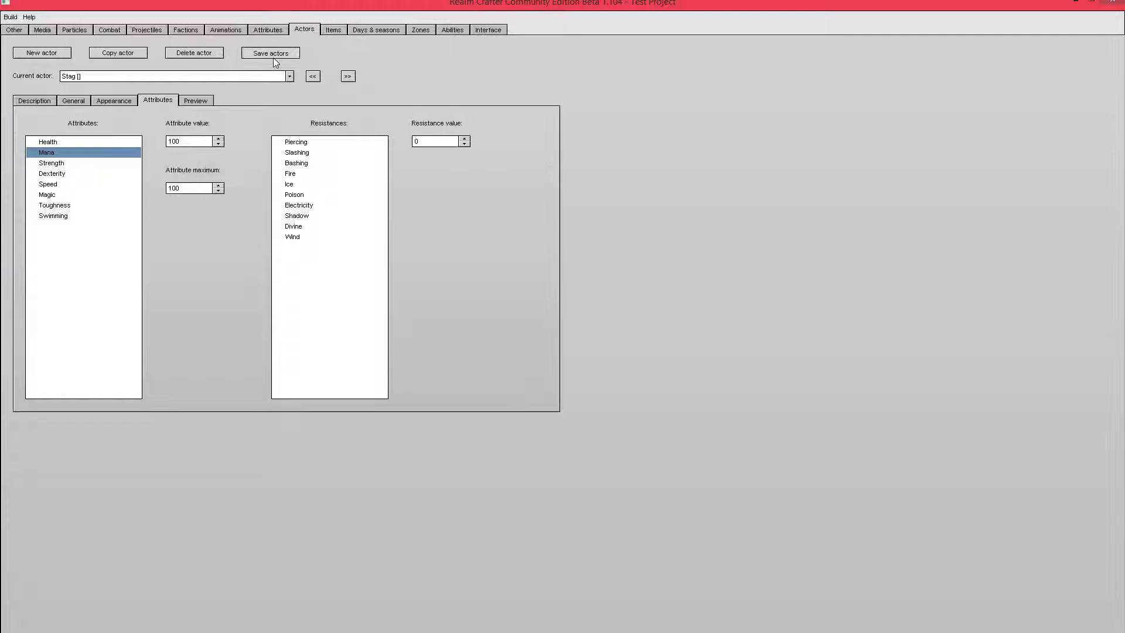
Set the Stag actor's Strength value to 15 and its Speed value to 2
left_click(71, 171)
left_click(66, 170)
left_click(65, 166)
left_click(58, 184)
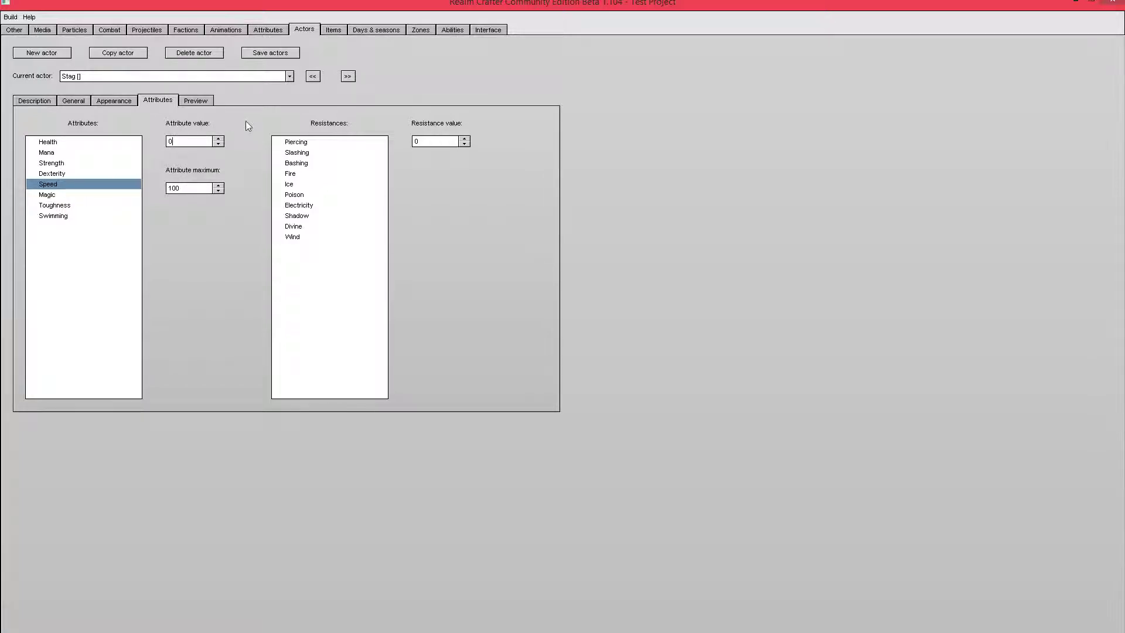
type("2")
Review the Stag actor's remaining attribute values, including Magic, Swimming, Toughness and Dexterity, and recheck Mana and Strength
left_click_drag(65, 216, 50, 198)
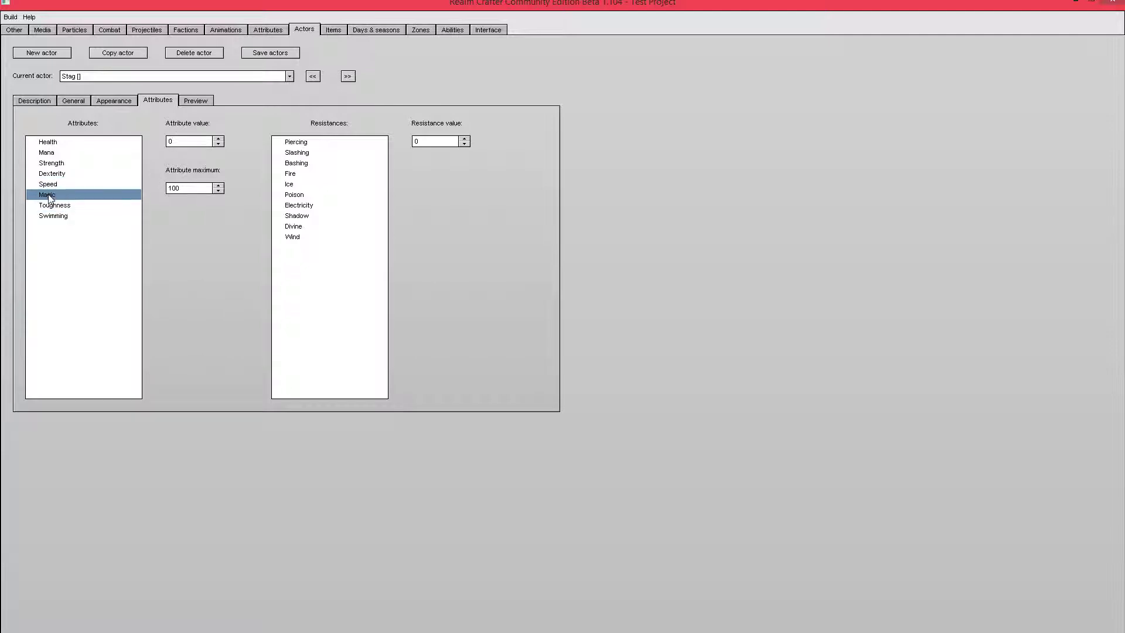
left_click(64, 216)
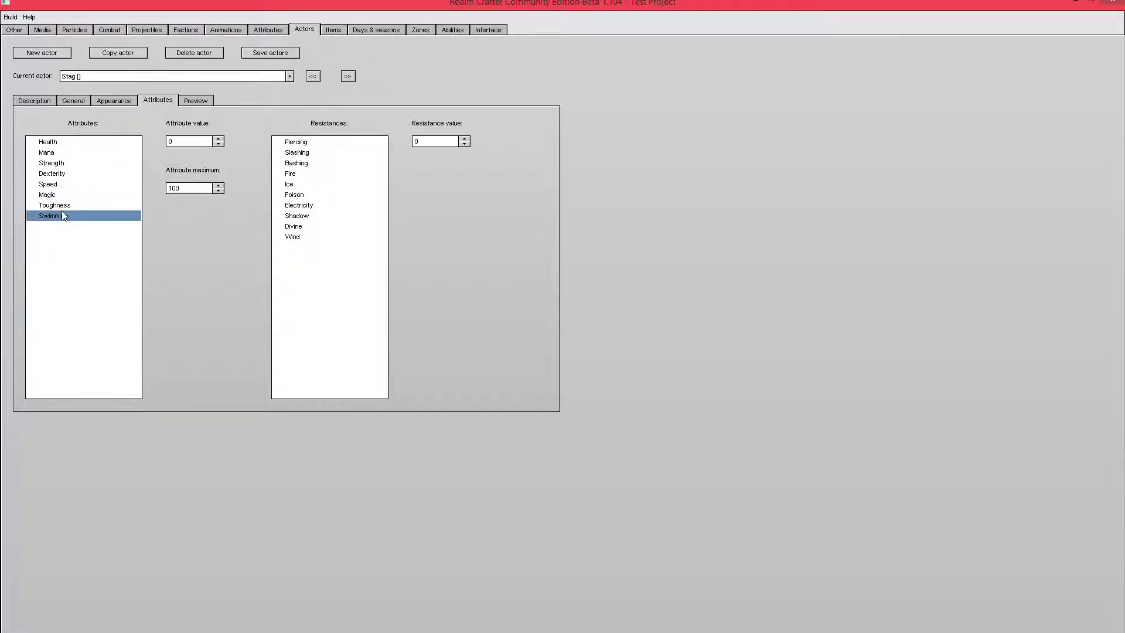
left_click(63, 205)
left_click(66, 152)
left_click(59, 163)
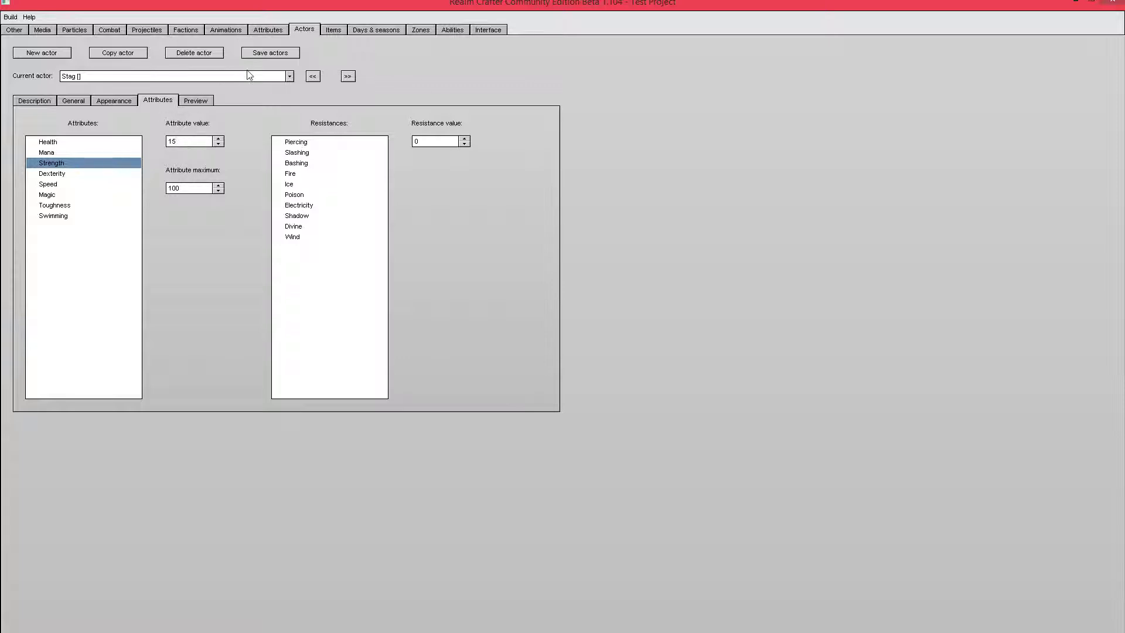
left_click(69, 175)
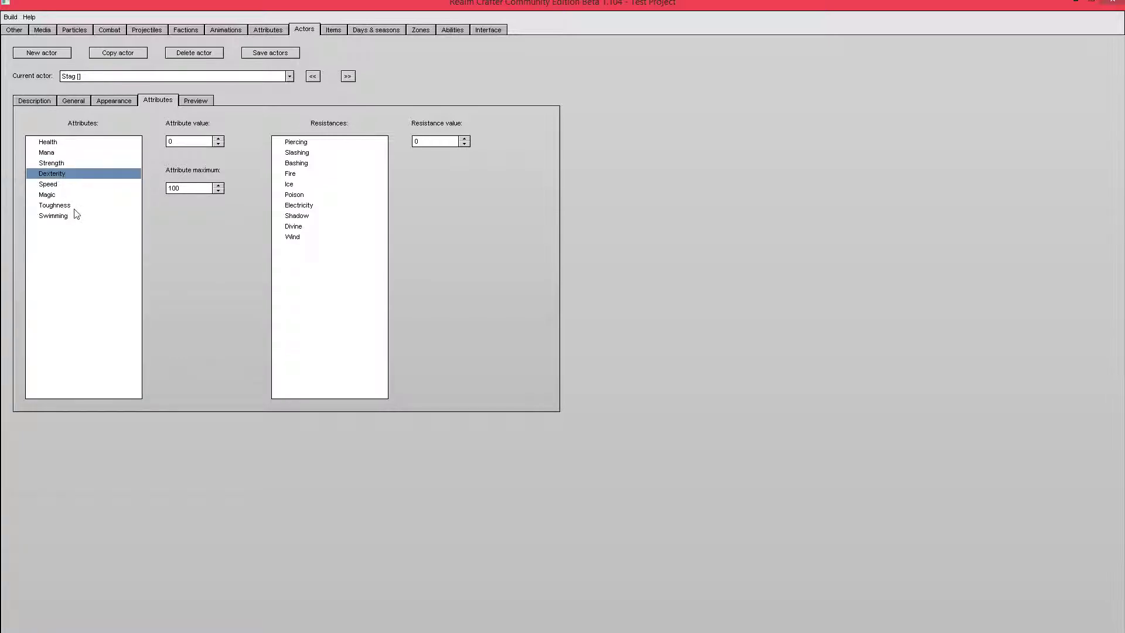
left_click(58, 216)
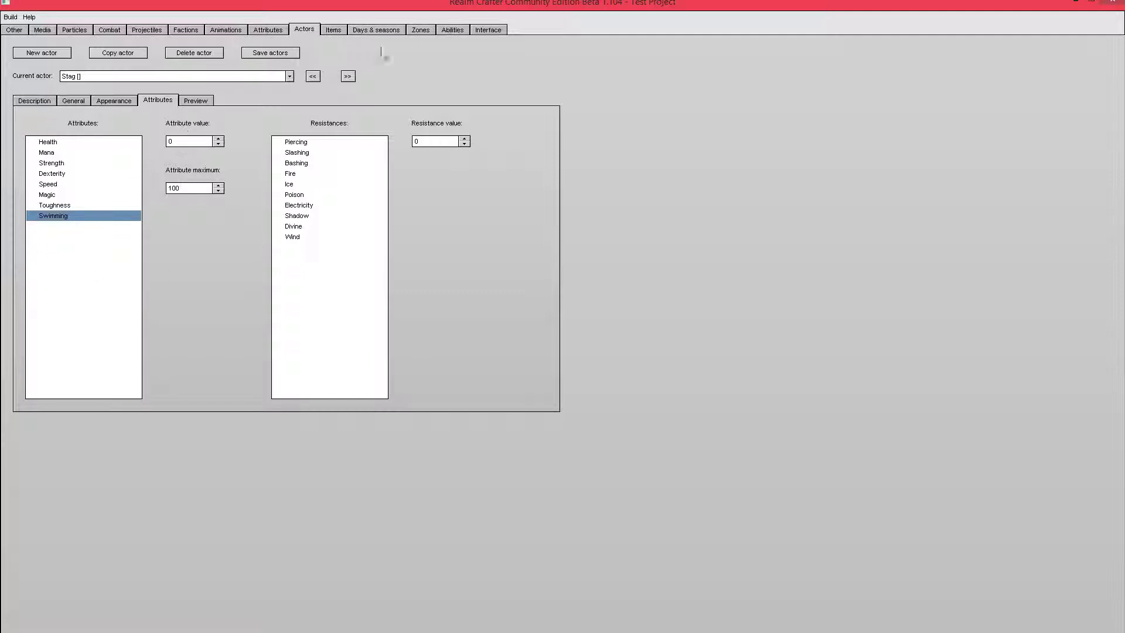
Save the actors and recheck the Stag actor's Swimming attribute
left_click(268, 54)
left_click(66, 227)
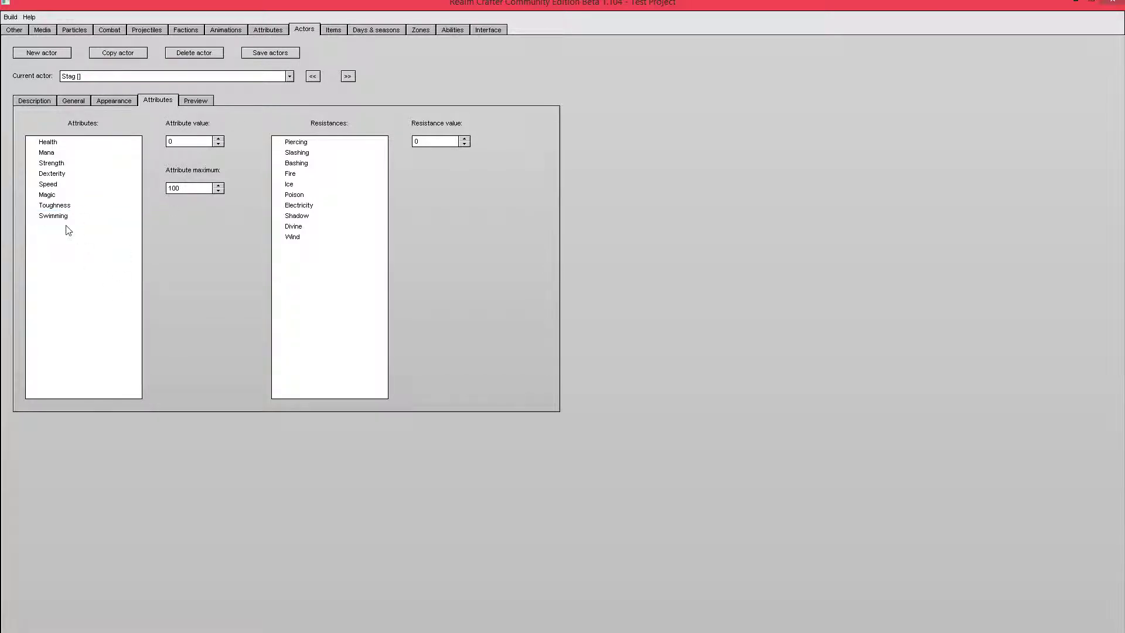
left_click(59, 215)
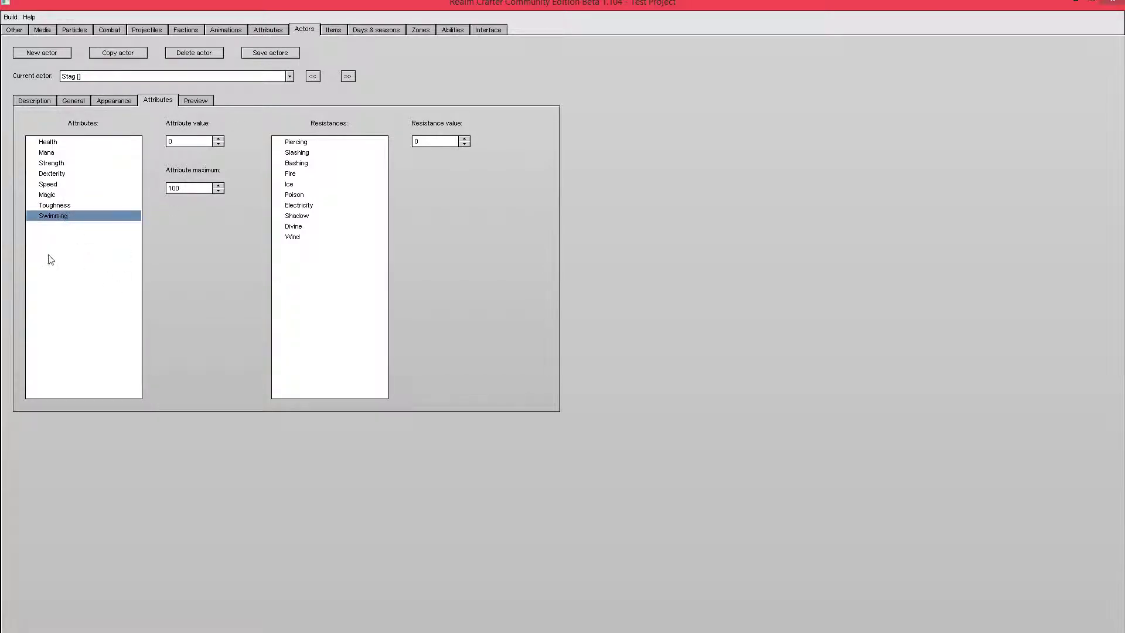
left_click(51, 257)
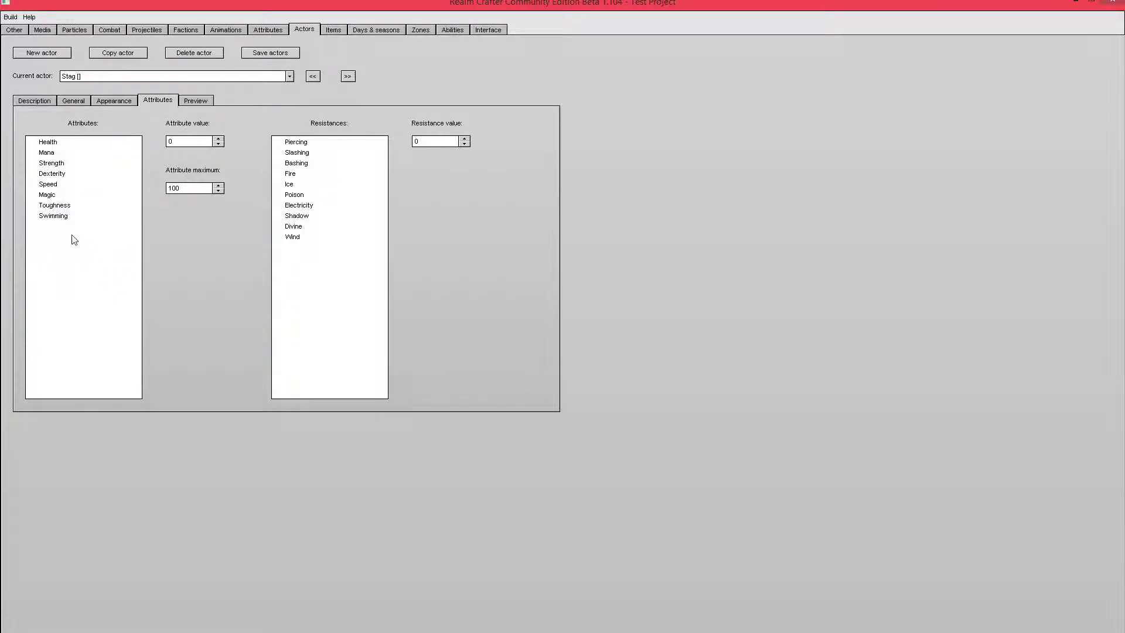
Add a new attribute named Wisdom to the project's attribute list and save the attributes
left_click(277, 30)
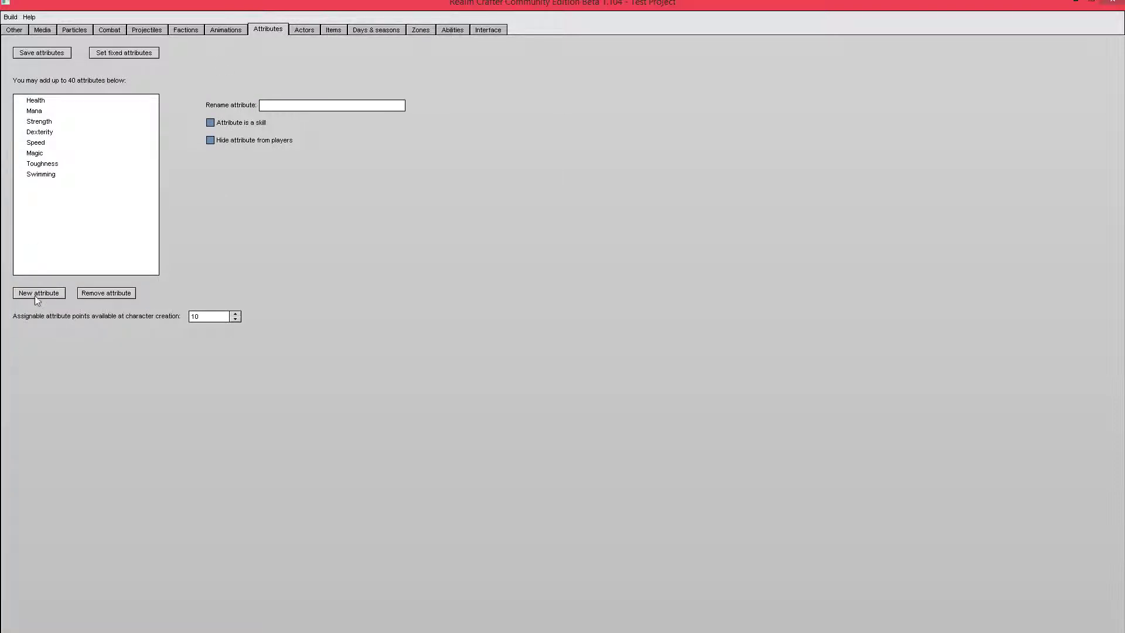
left_click(36, 294)
left_click(61, 185)
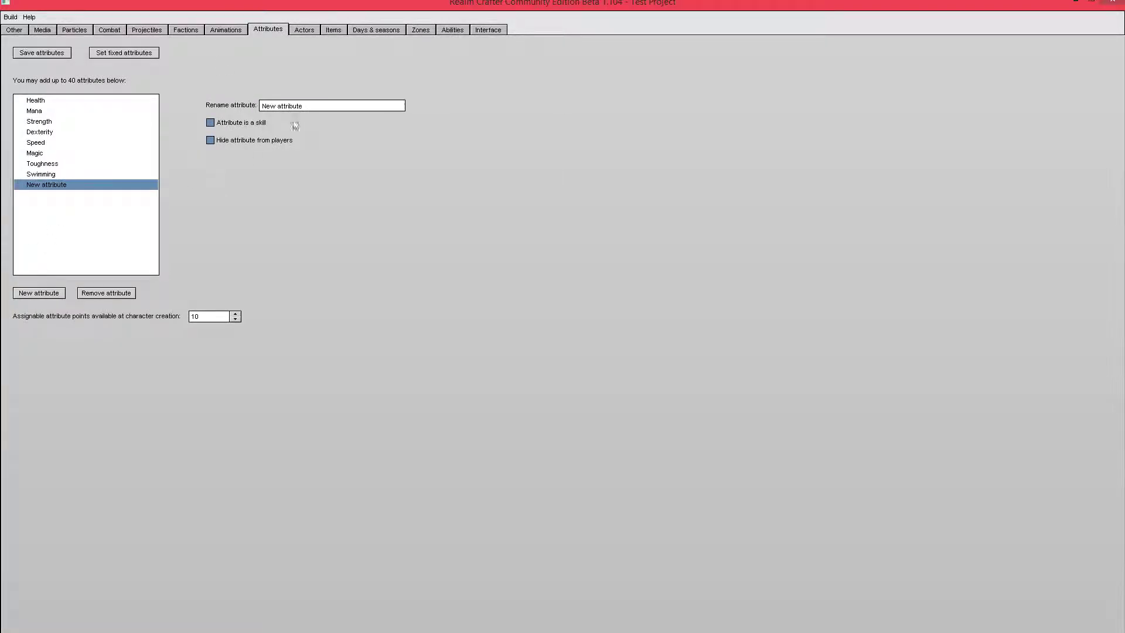
left_click(328, 107)
key("BackSpace")
key("BackSpace")
key("BackSpace")
key("BackSpace")
key("BackSpace")
key("BackSpace")
key("BackSpace")
key("BackSpace")
key("BackSpace")
key("BackSpace")
key("BackSpace")
key("BackSpace")
type("Wisdom")
left_click(54, 58)
left_click(57, 53)
Check the Stag actor's attribute values for Swimming, Wisdom, Mana, Health, Dexterity and Speed
left_click(304, 32)
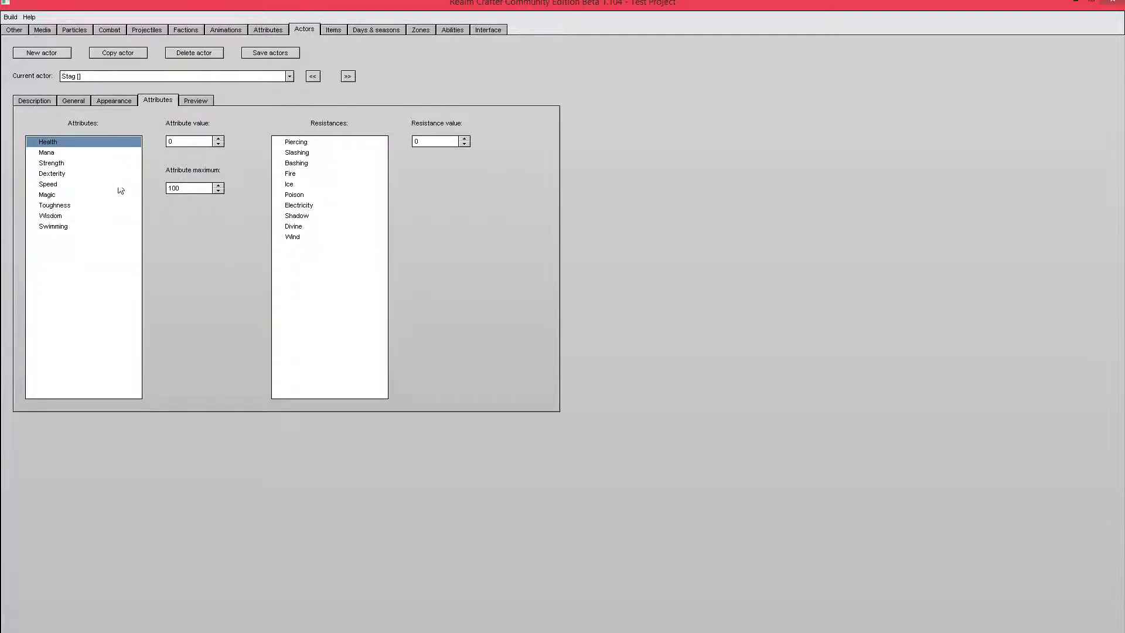
left_click(63, 227)
left_click(63, 218)
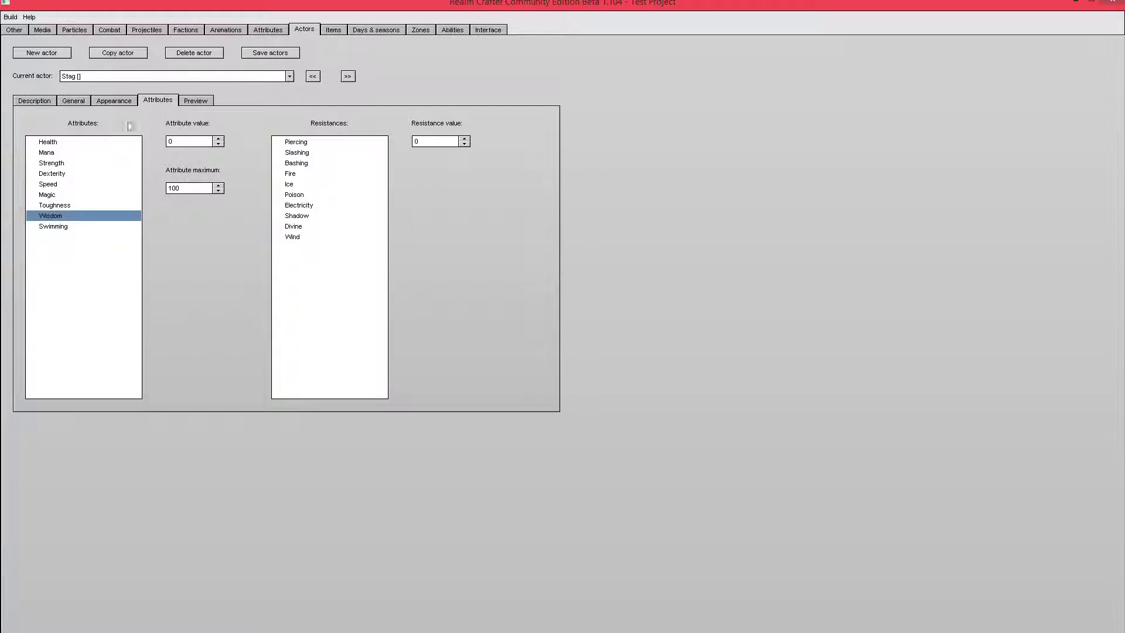
left_click(84, 152)
left_click(85, 142)
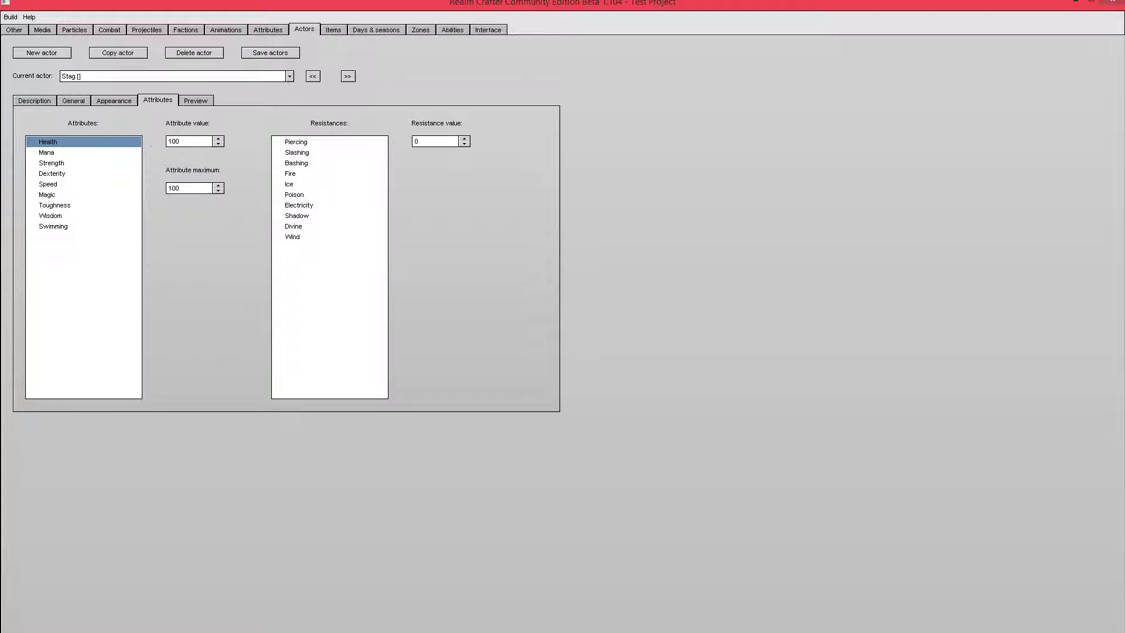
left_click(59, 174)
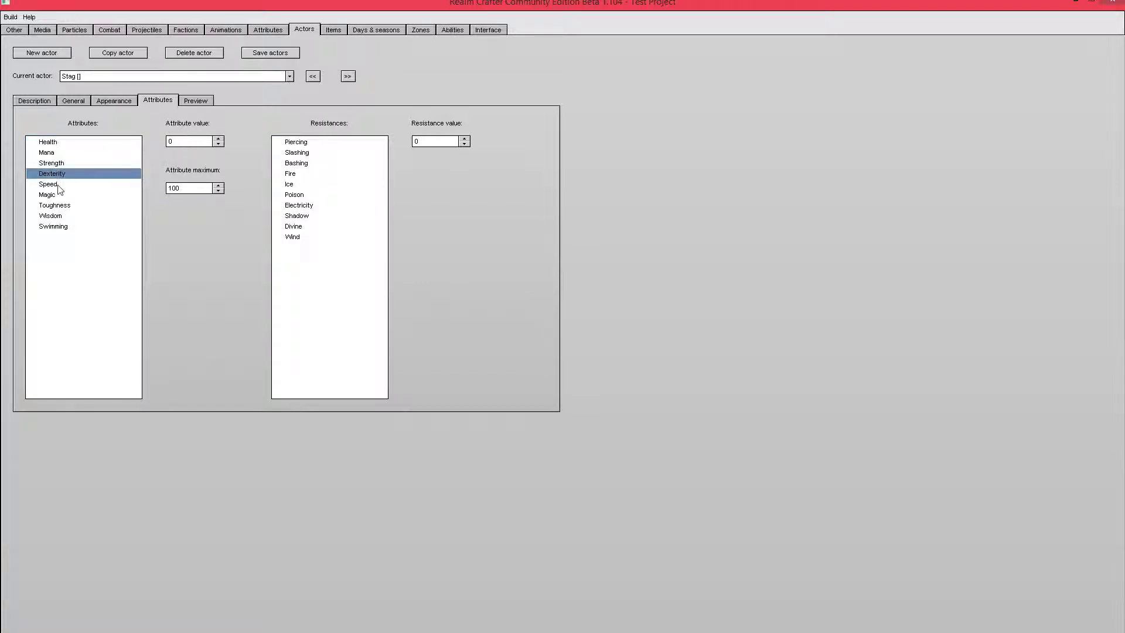
left_click(59, 184)
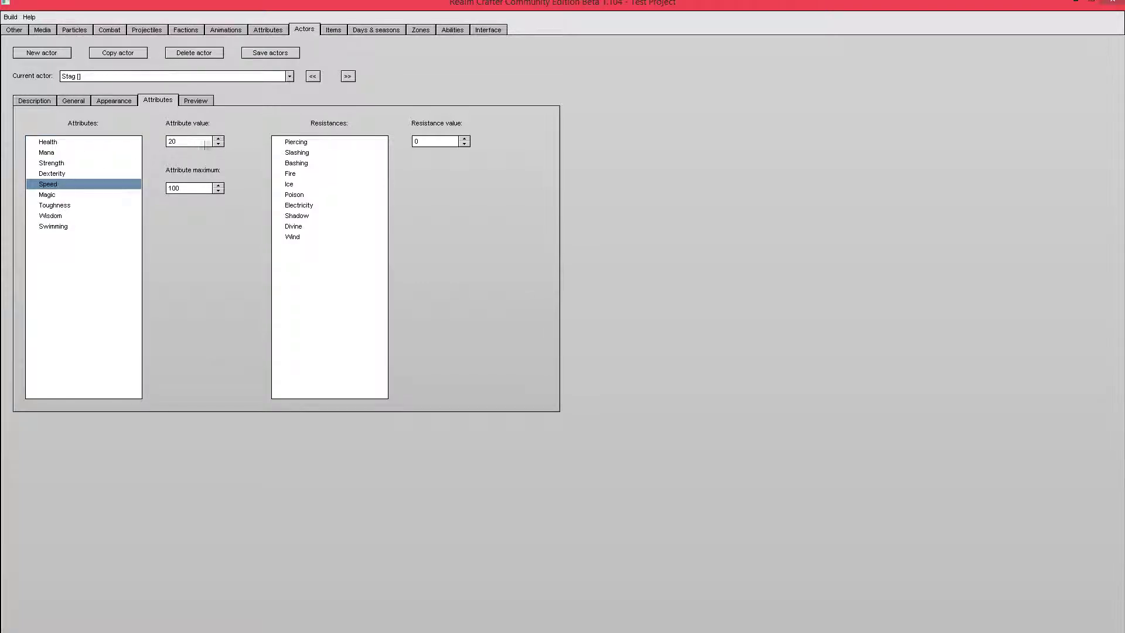
Preview the Stag actor and glance at the project's zones and items
left_click(189, 101)
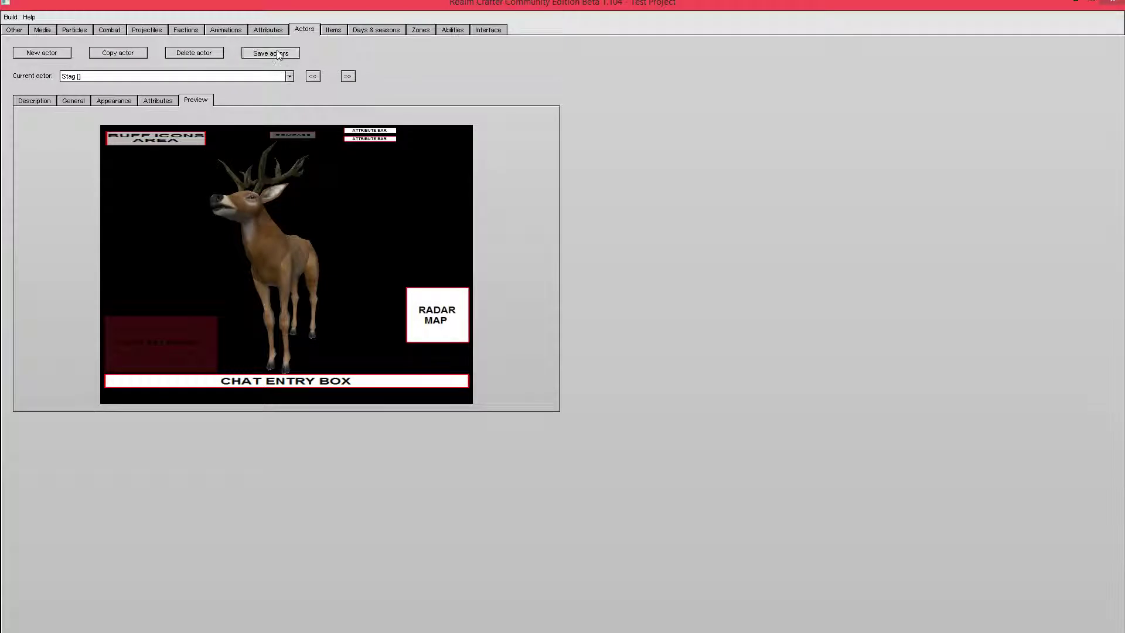
left_click(341, 31)
left_click(421, 31)
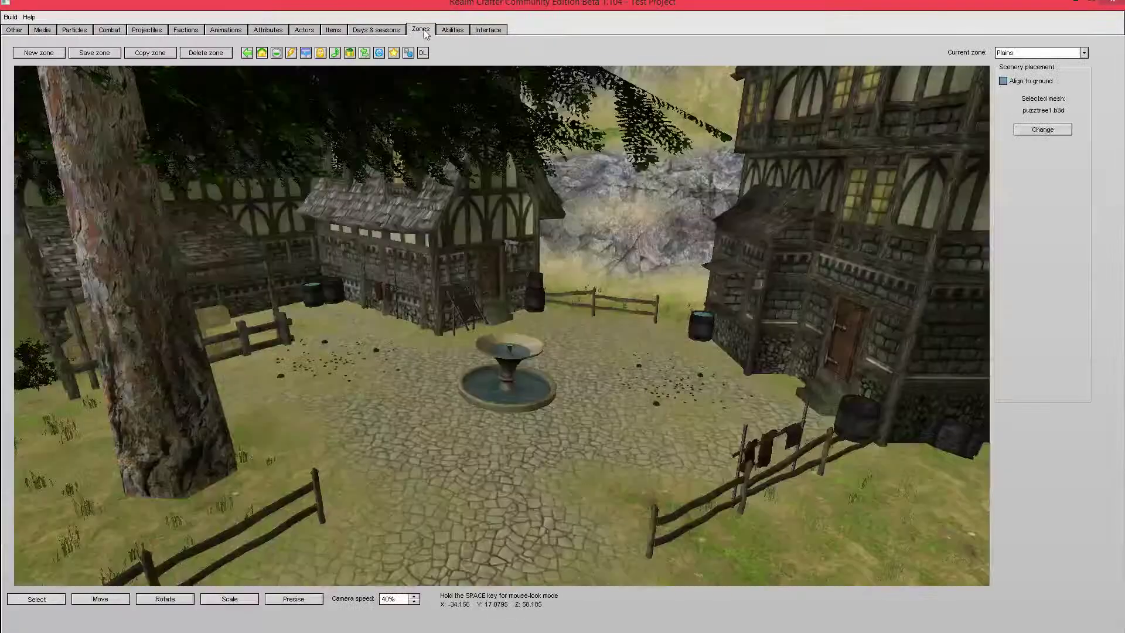
left_click(309, 29)
left_click(332, 30)
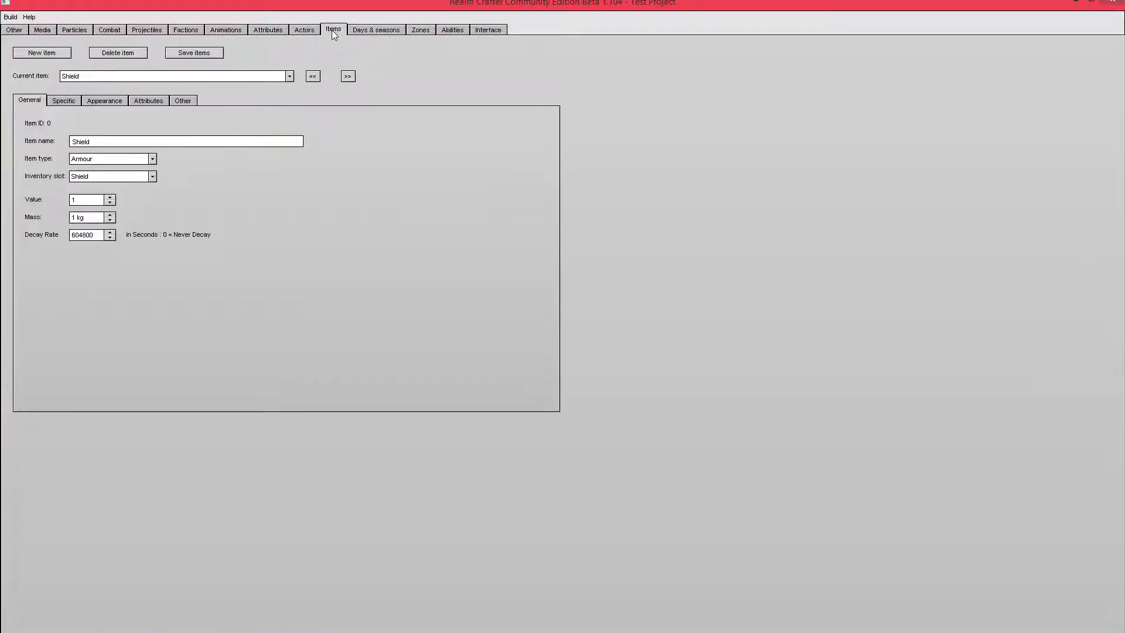
left_click(310, 29)
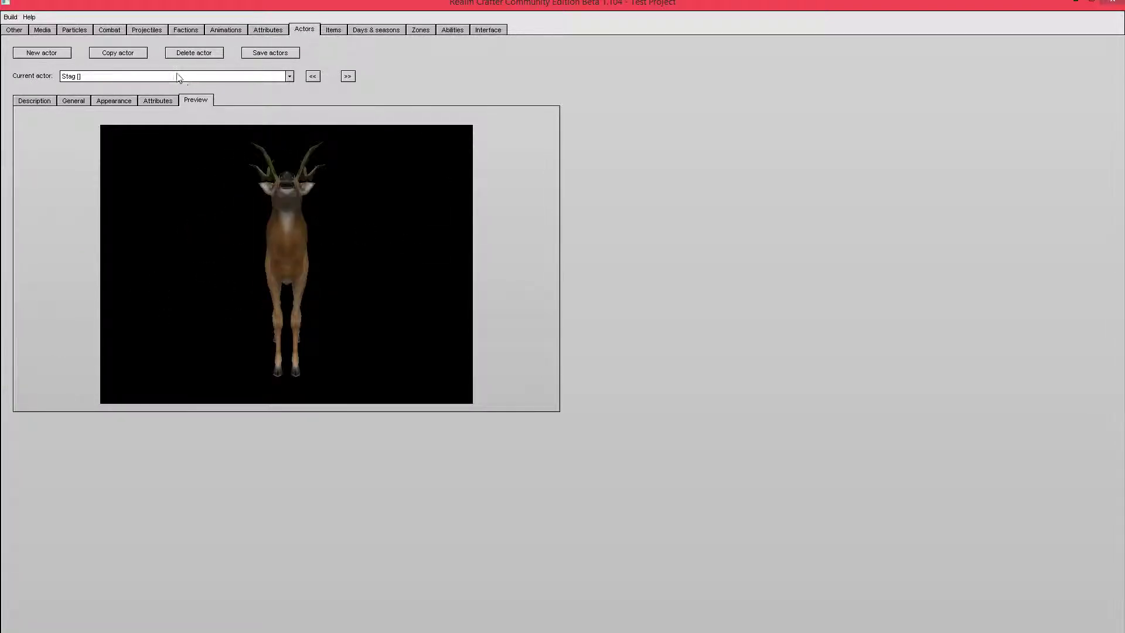
Switch to the Human [Warrior] actor, preview it and open its general settings
left_click(179, 77)
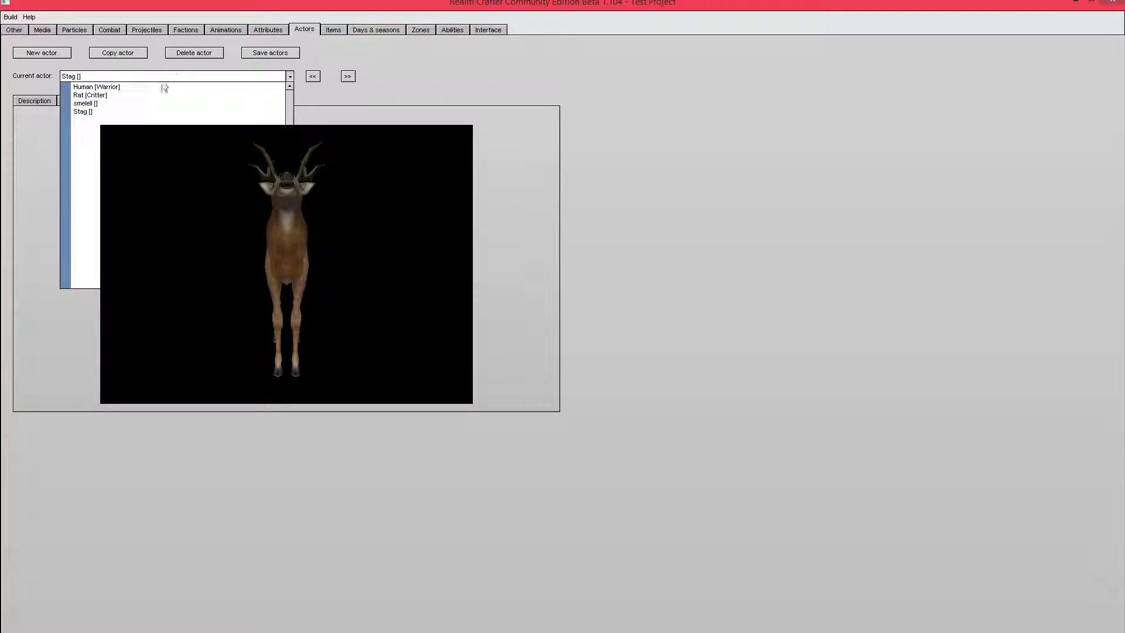
left_click(82, 88)
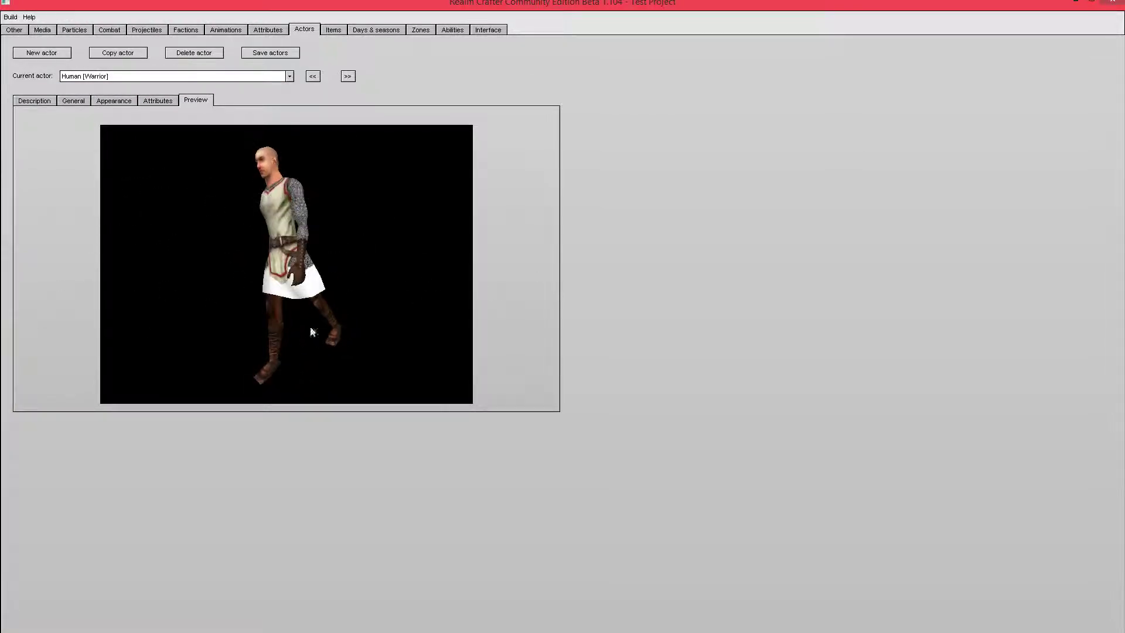
left_click(72, 100)
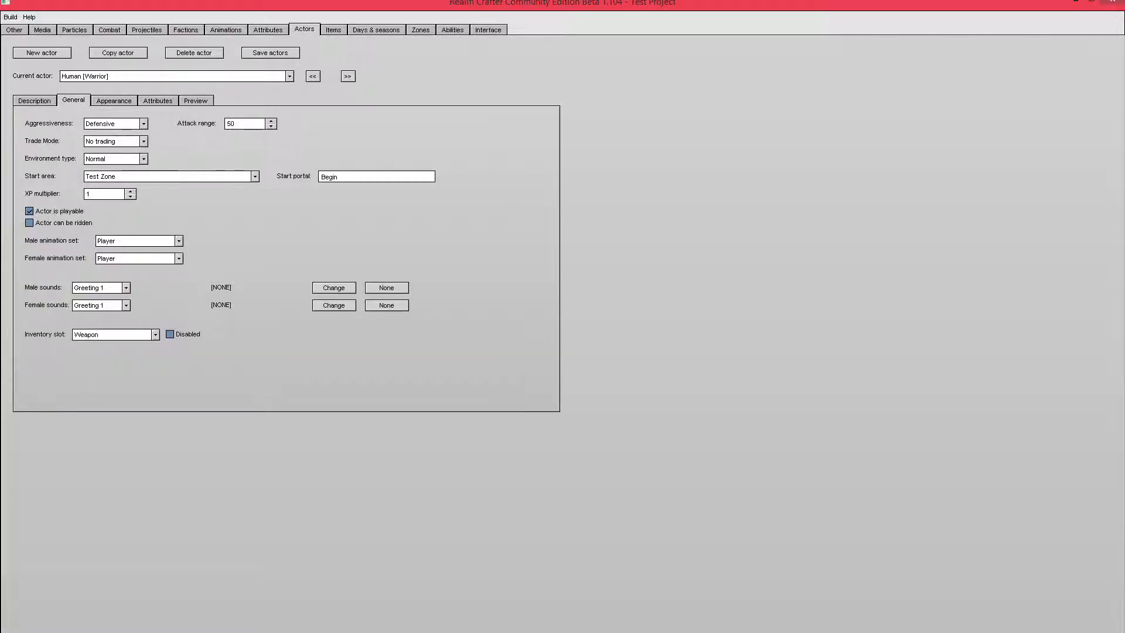
Look through the Human [Warrior] actor's inventory slots, including Belt and Chest, ending back on Weapon
left_click(136, 335)
left_click(116, 365)
left_click(131, 336)
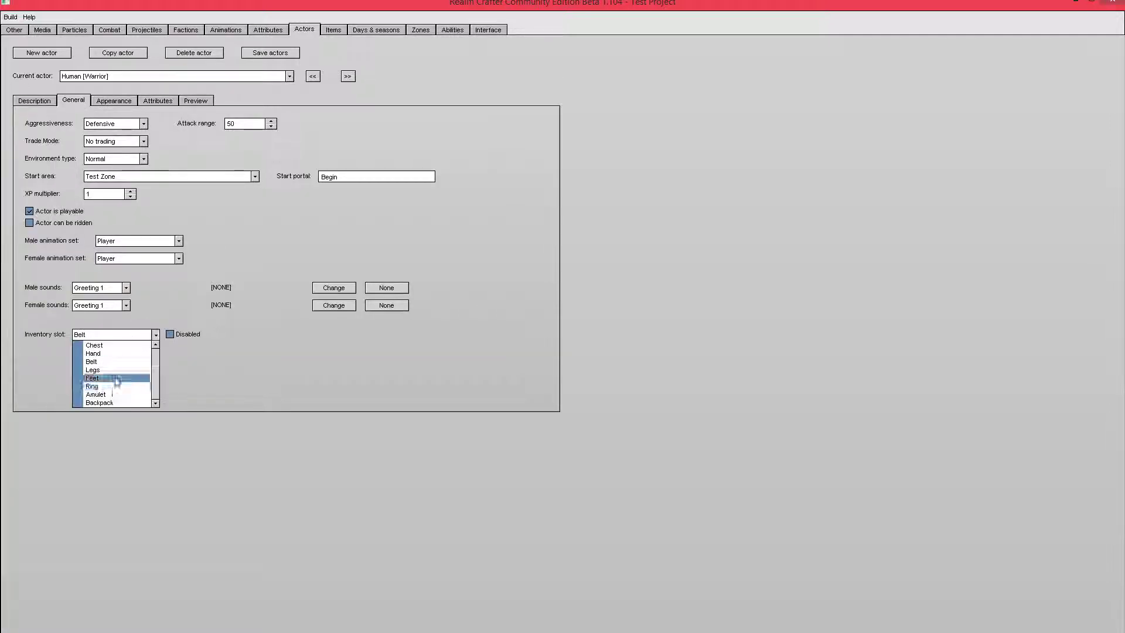
left_click(113, 400)
left_click(123, 338)
left_click(118, 346)
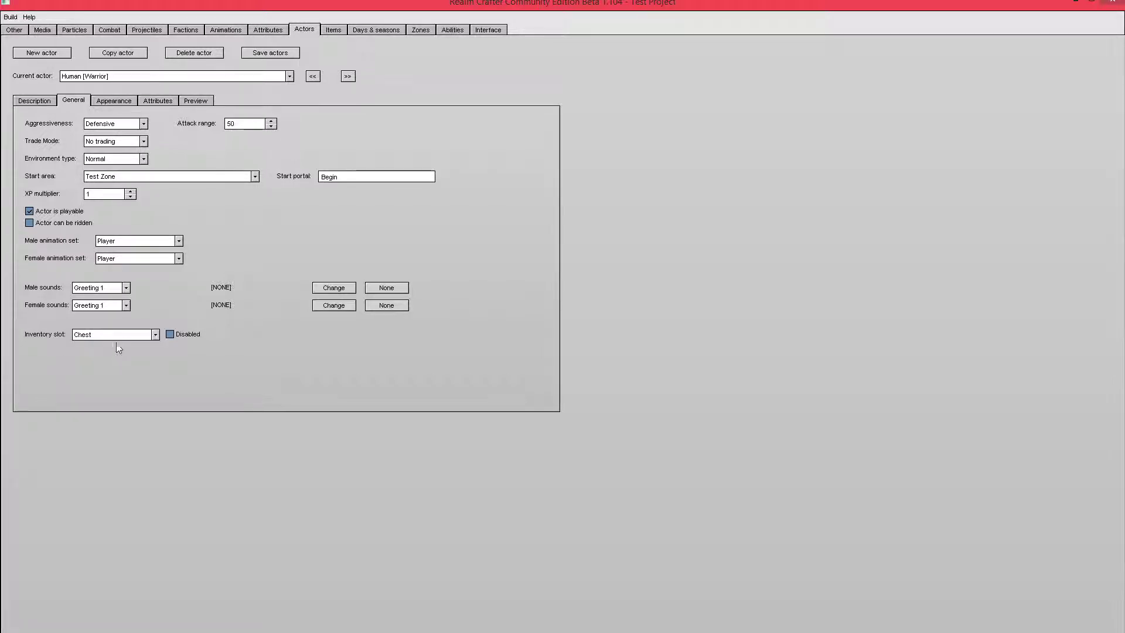
left_click(135, 335)
scroll(156, 363, "up", 1)
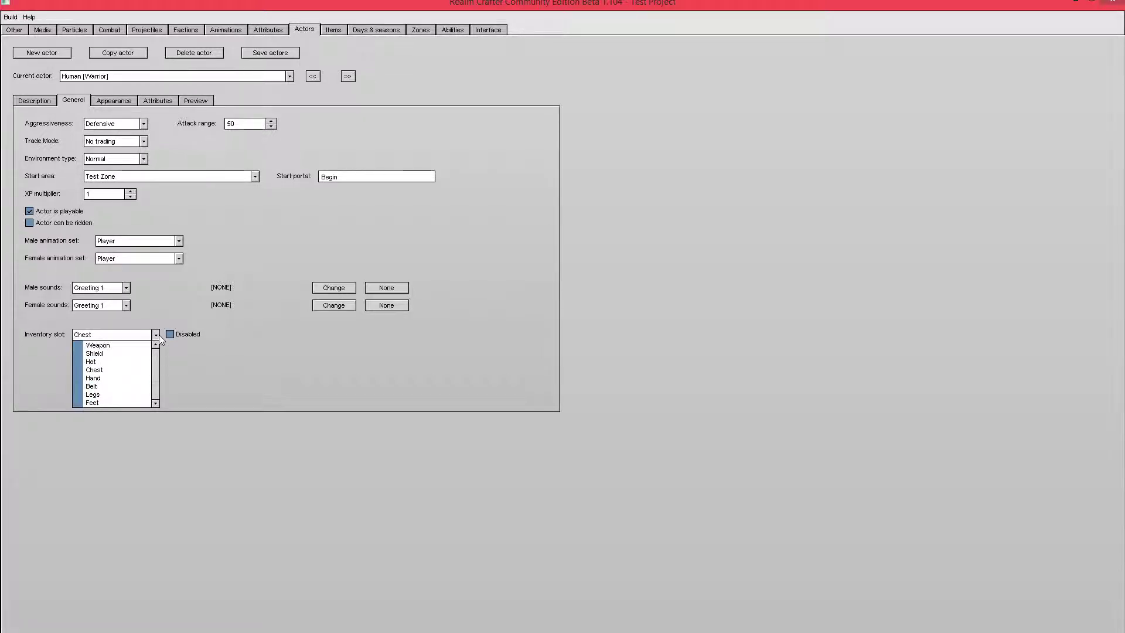
left_click(138, 349)
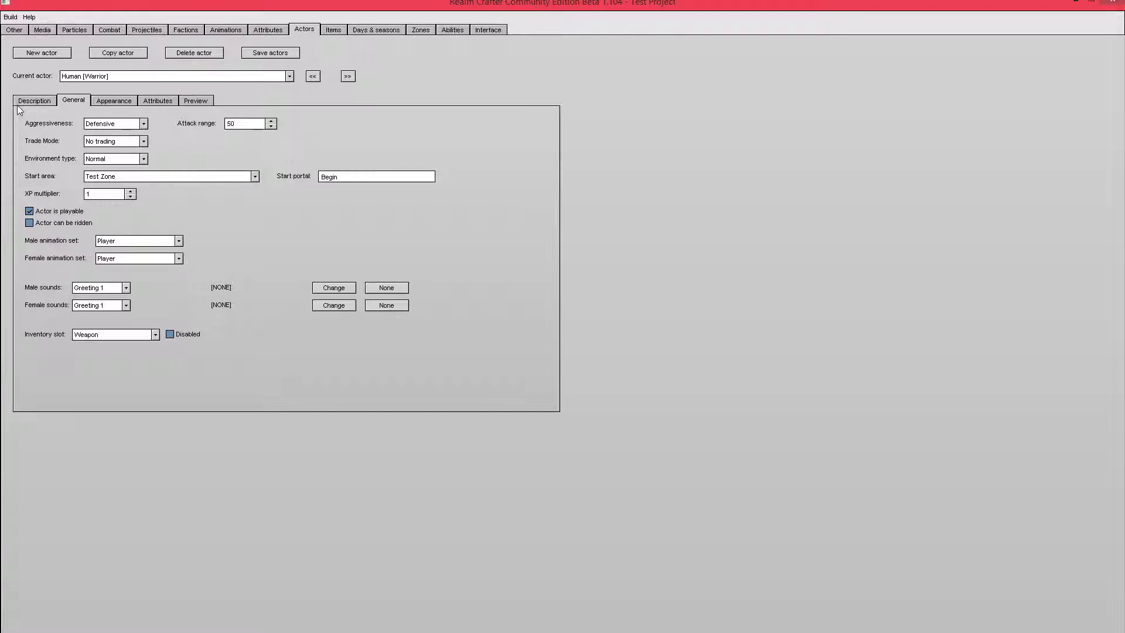
Set the Human [Warrior] actor's start area to Plains and save the actors
left_click(259, 56)
left_click(168, 178)
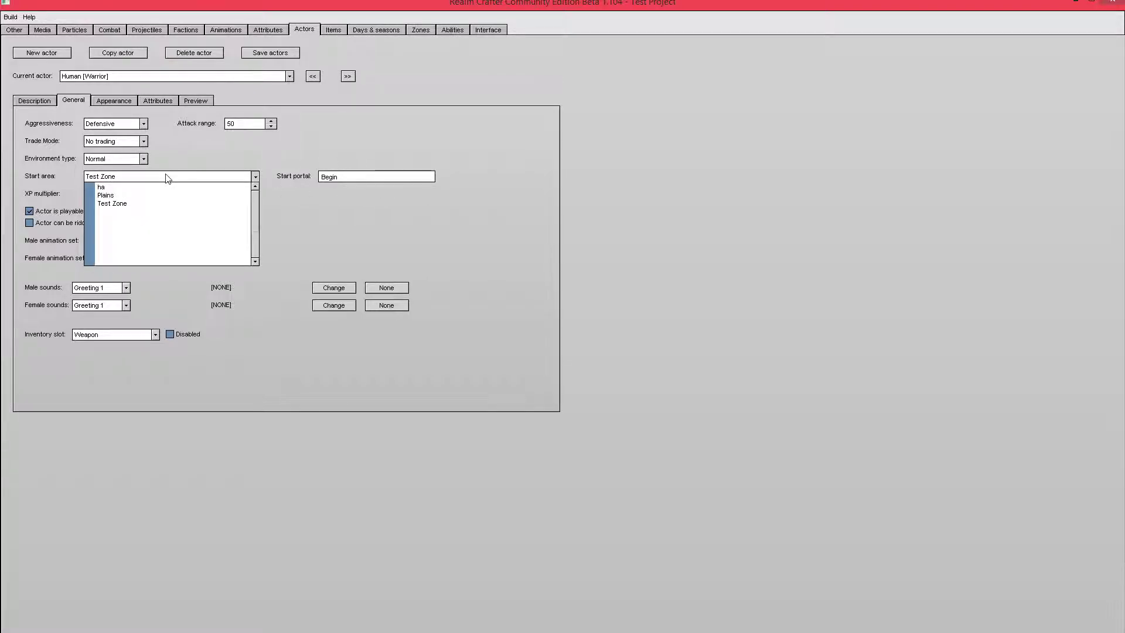
left_click(168, 178)
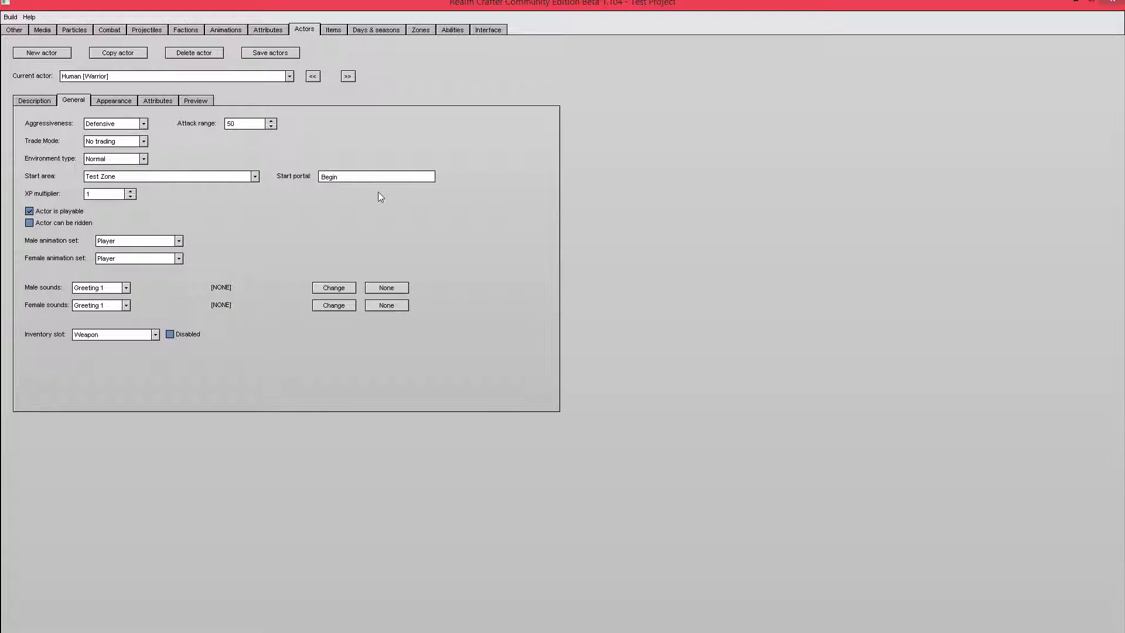
left_click(228, 171)
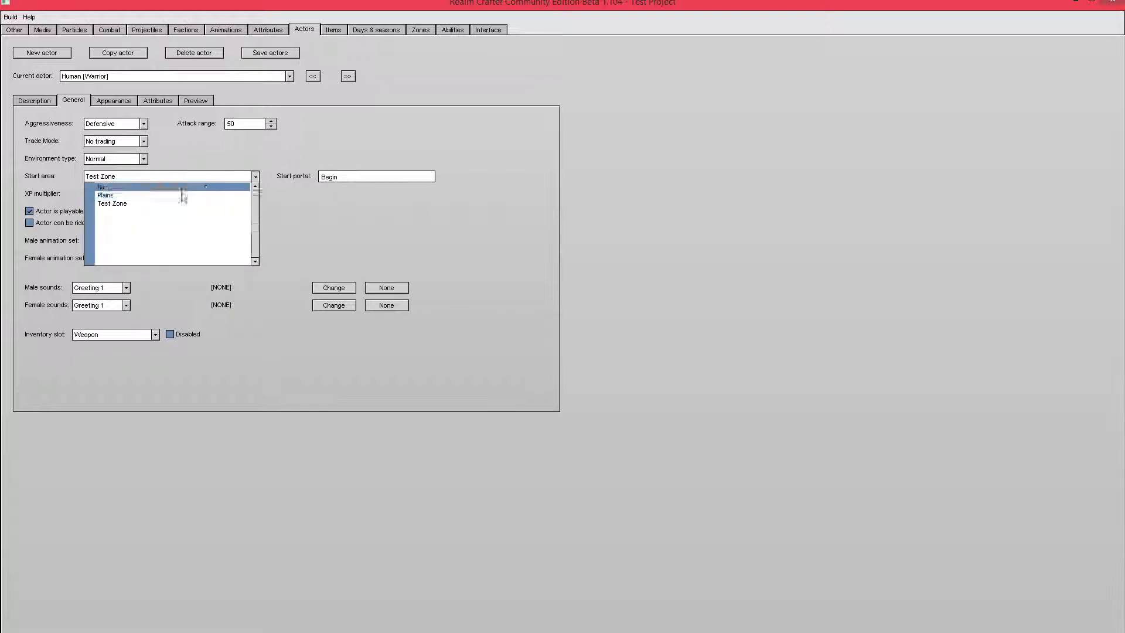
left_click(103, 195)
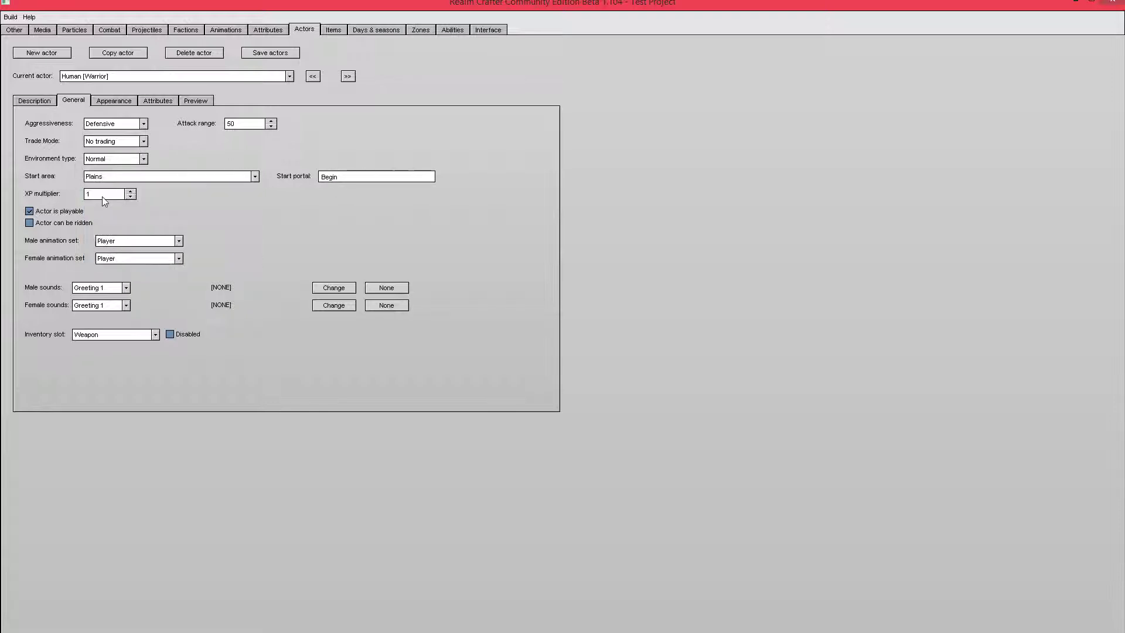
left_click(269, 53)
left_click(346, 178)
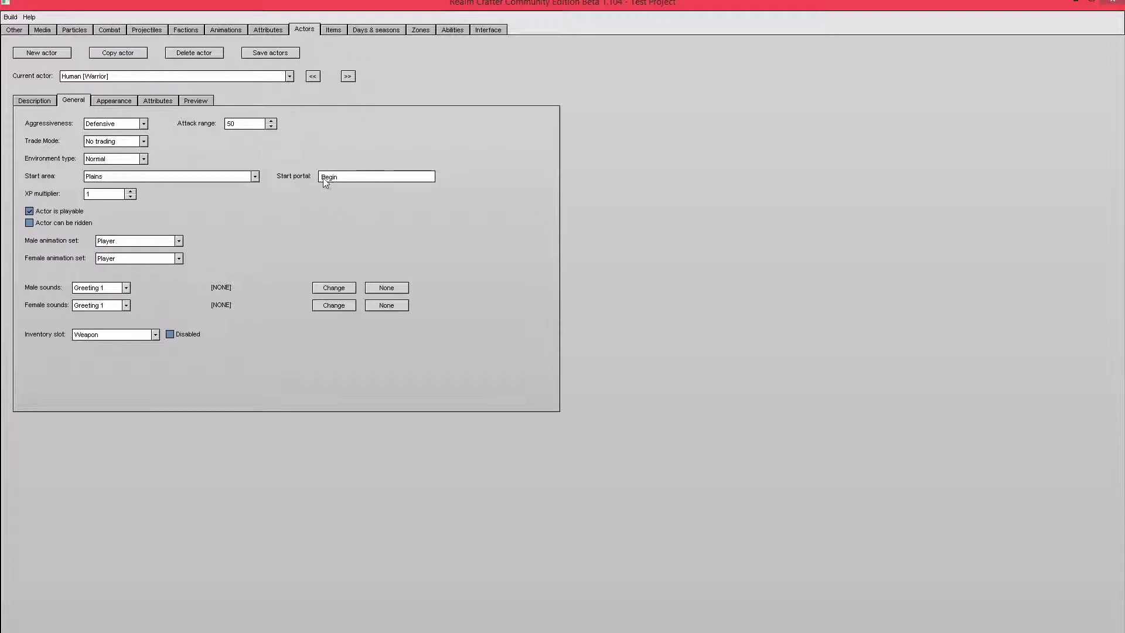
left_click(277, 52)
Examine the Human [Warrior] actor's available aggressiveness, trade mode and environment type options
left_click(109, 124)
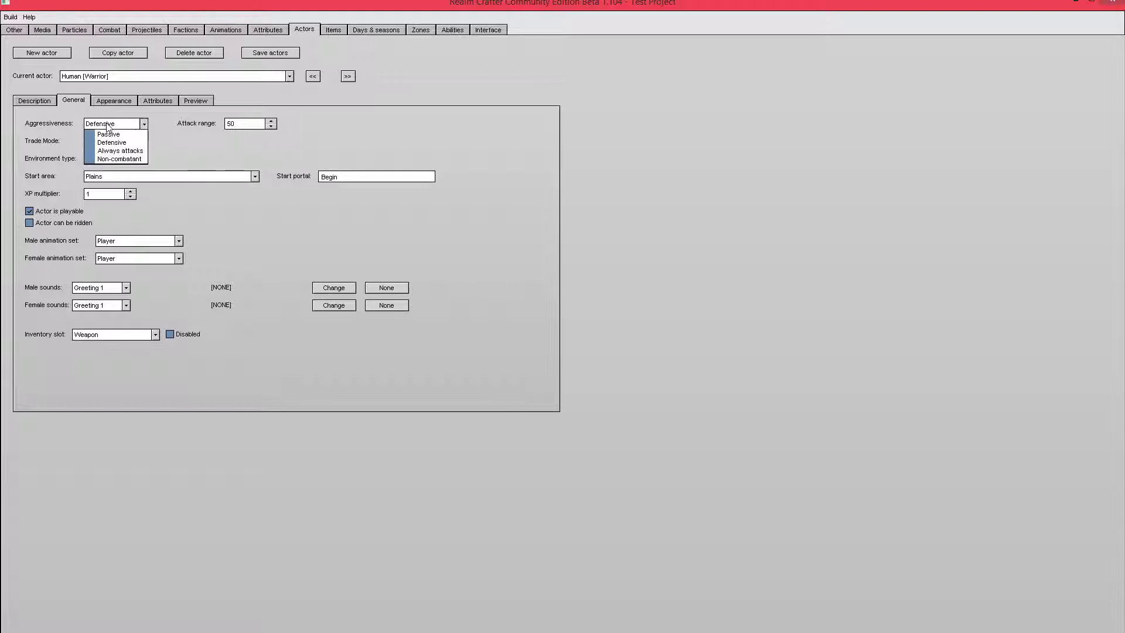
left_click(108, 126)
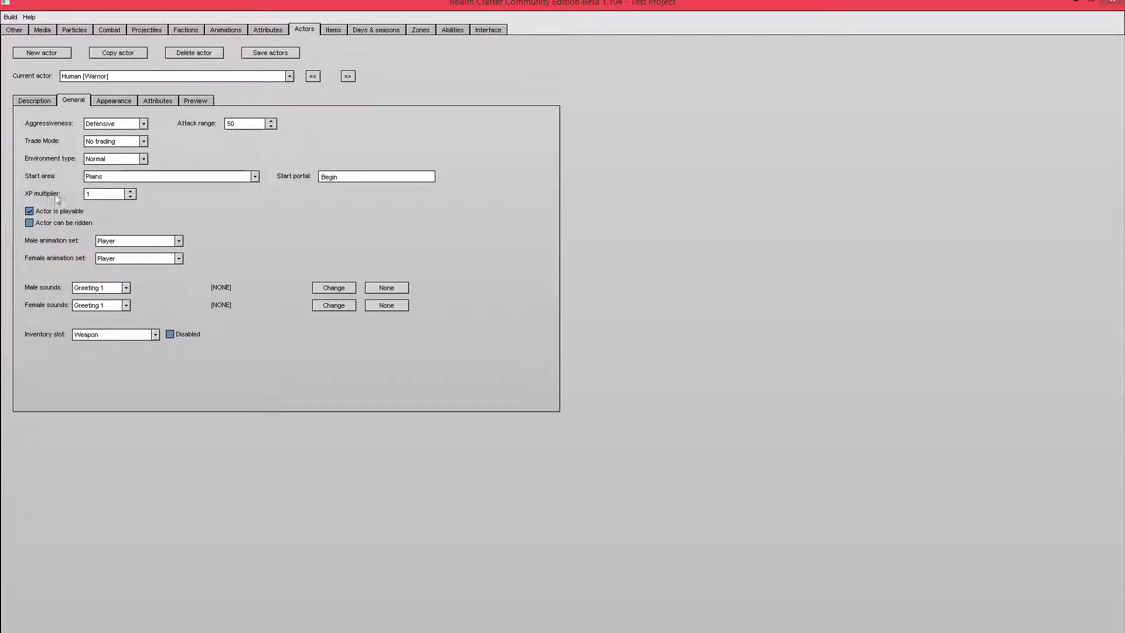
left_click(122, 142)
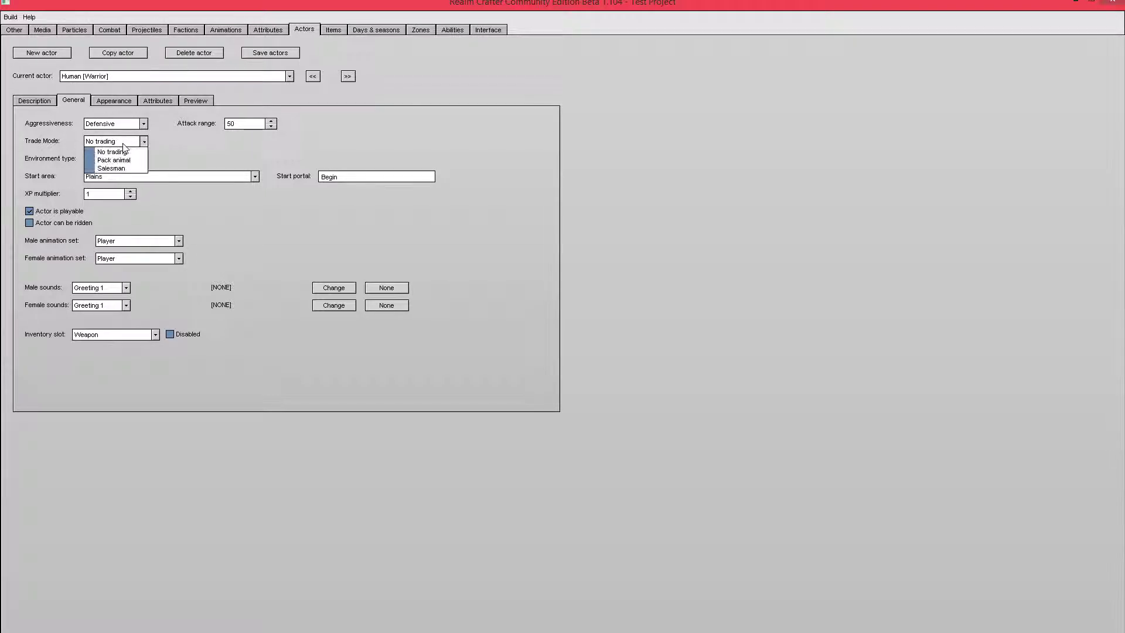
left_click(123, 146)
left_click(122, 142)
left_click(122, 153)
left_click(126, 146)
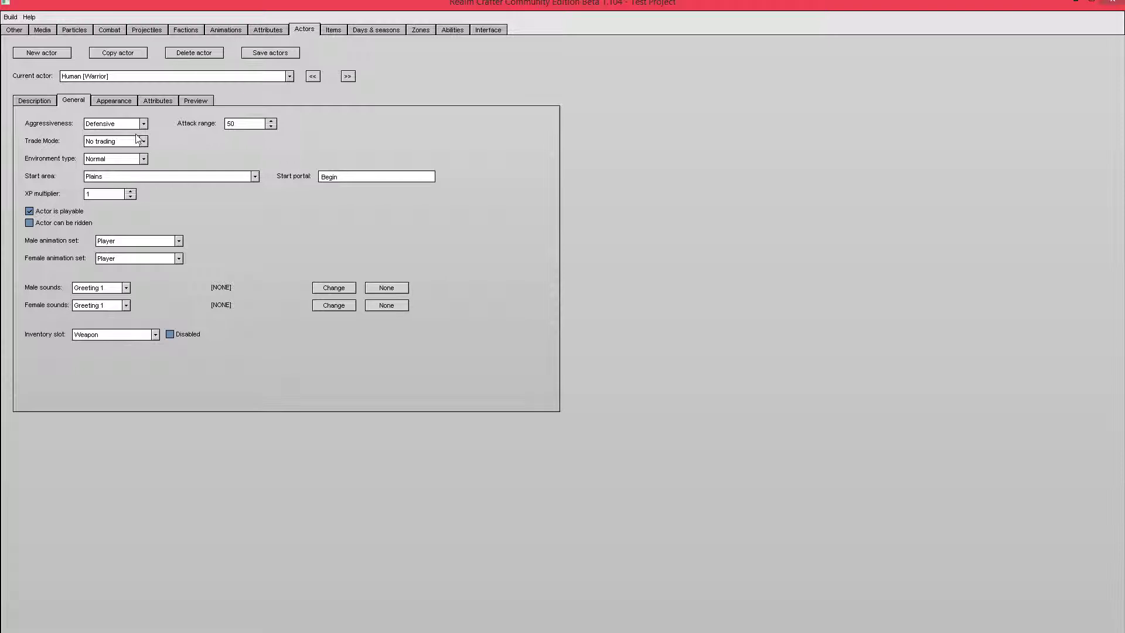
left_click(127, 160)
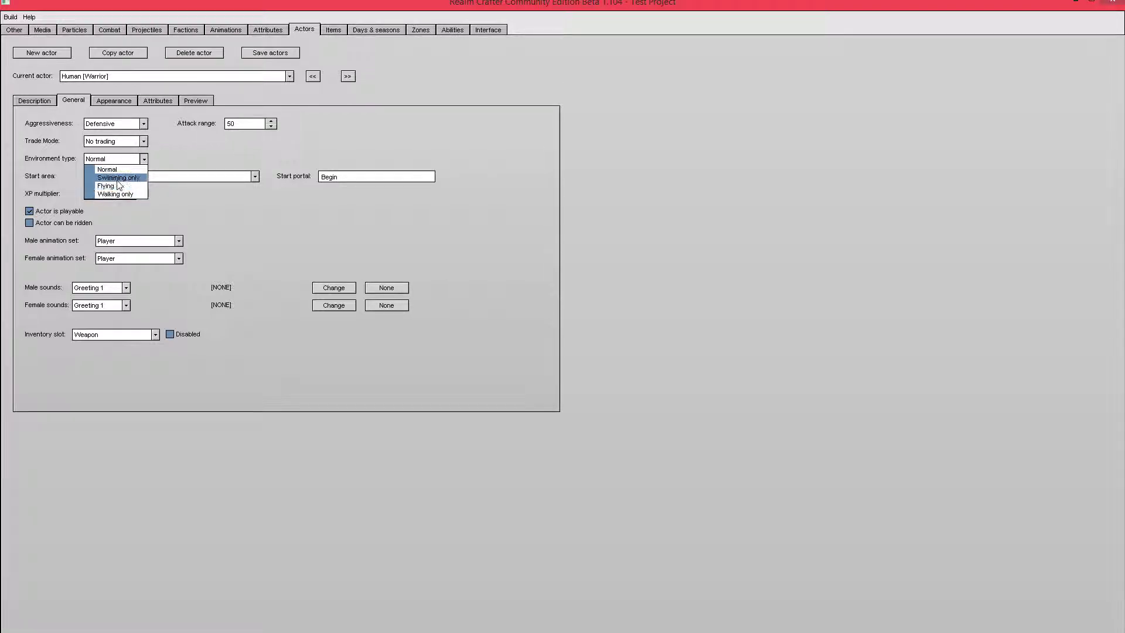
Set the Human [Warrior] actor's home faction to Human and keep its genders as Male and female
left_click(42, 102)
left_click(41, 101)
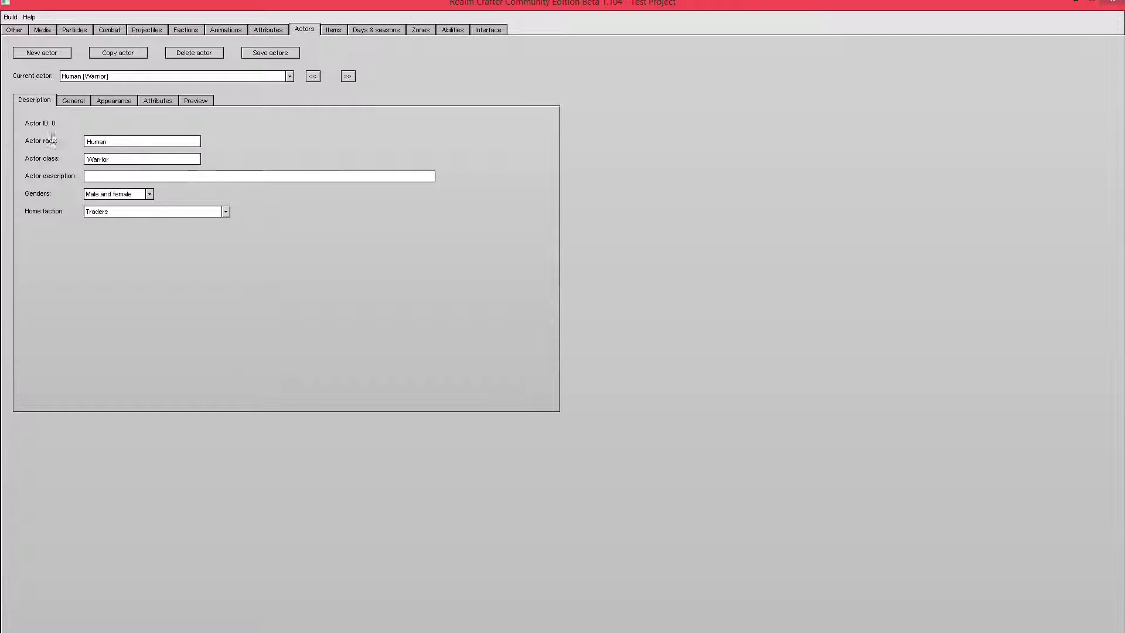
left_click(128, 216)
left_click(111, 230)
left_click(129, 195)
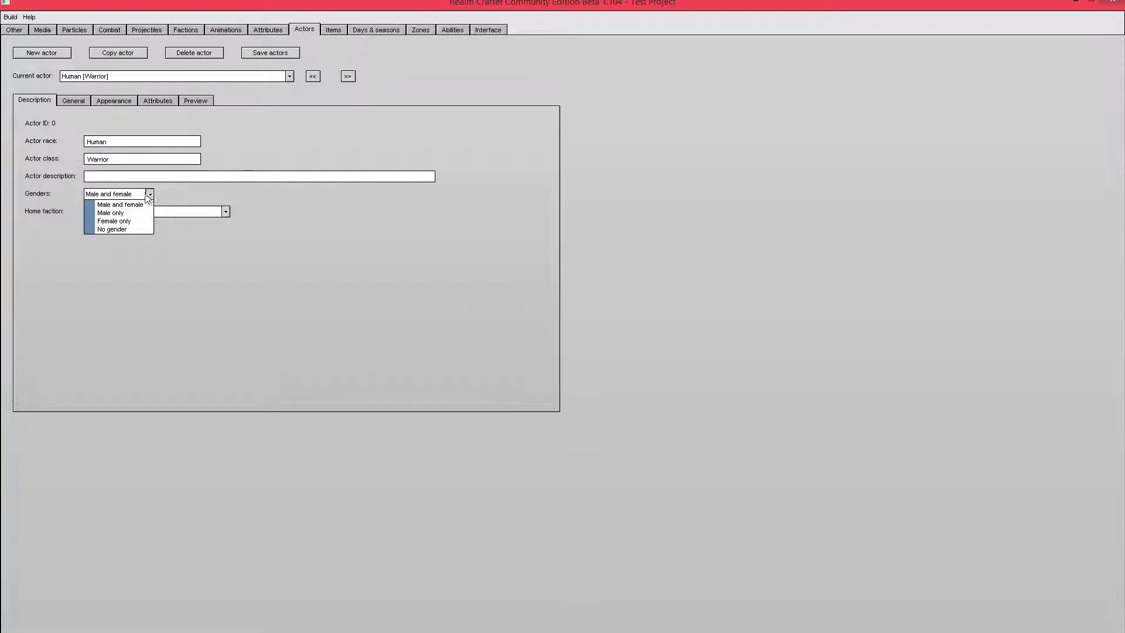
left_click(120, 205)
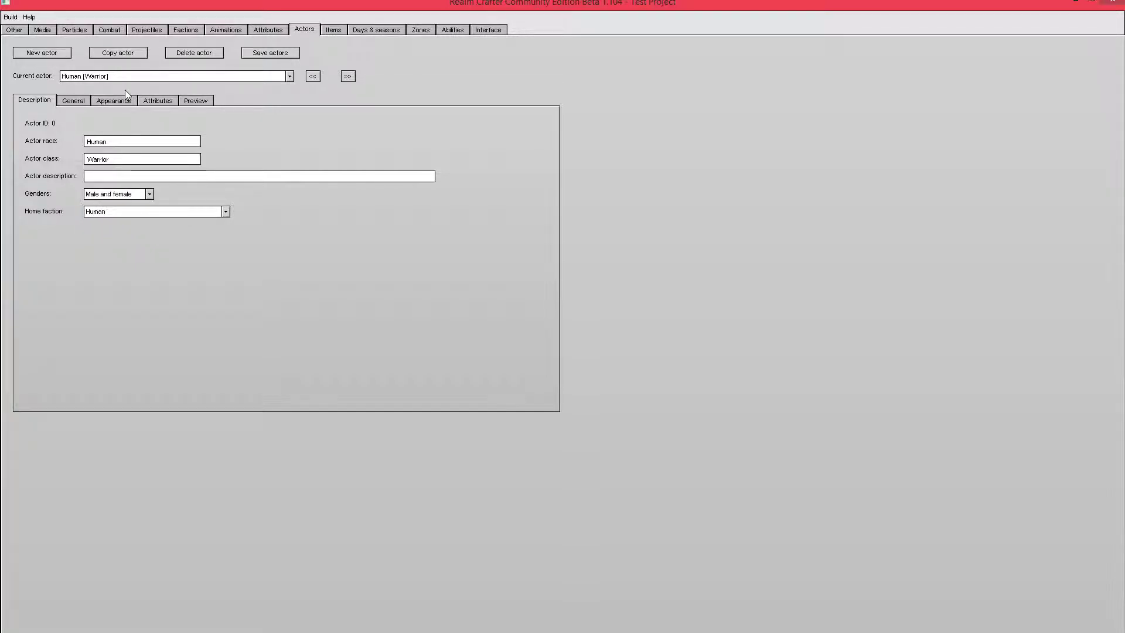
Open the Human [Warrior] actor's appearance settings to examine its meshes and textures
left_click(99, 101)
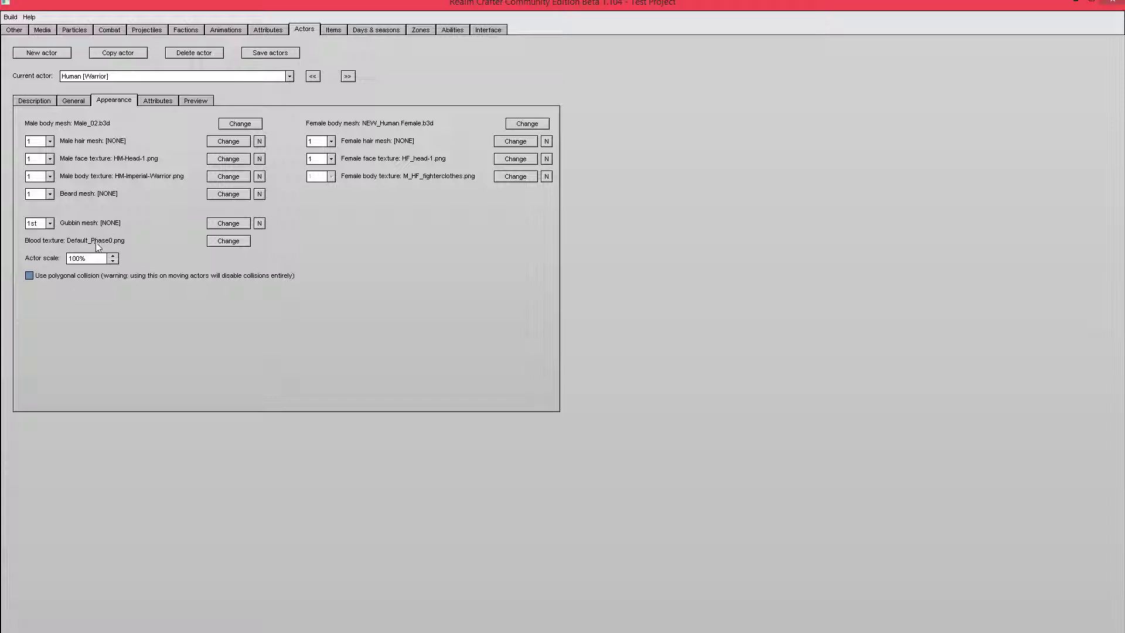
Set the Human [Warrior] actor's blood texture to Blood.bmp and save the actors
left_click(215, 244)
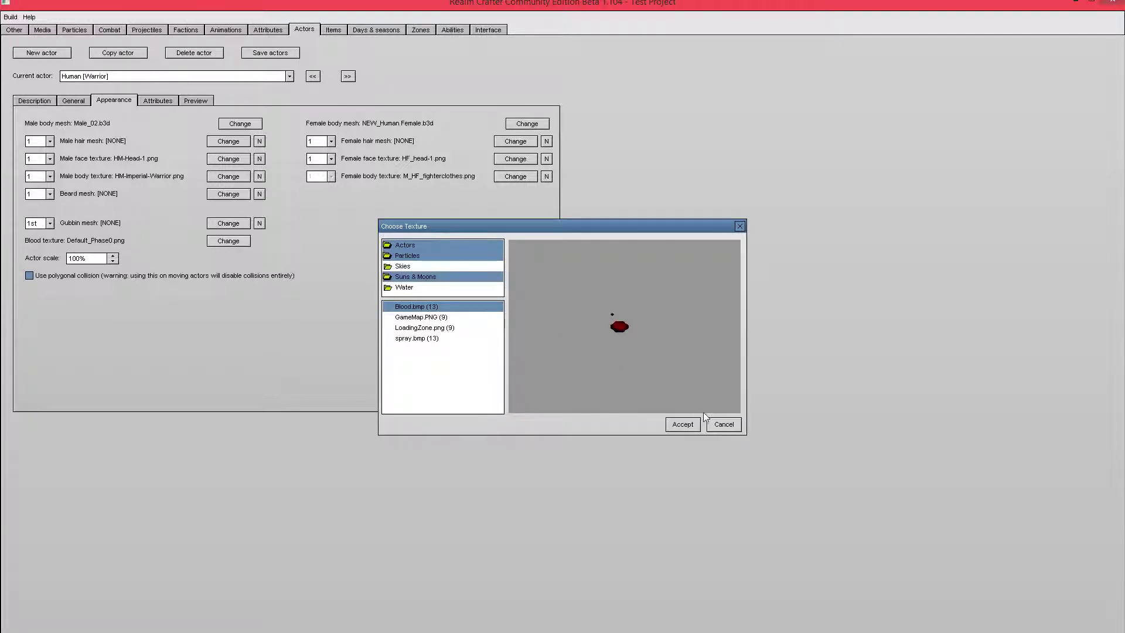
left_click(682, 424)
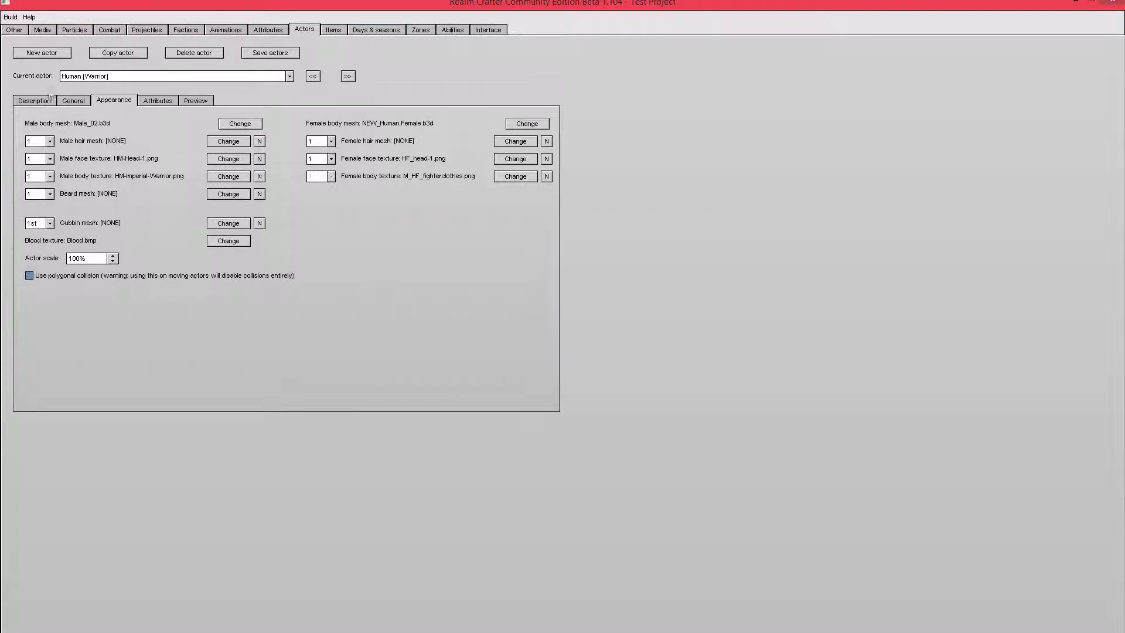
left_click(265, 54)
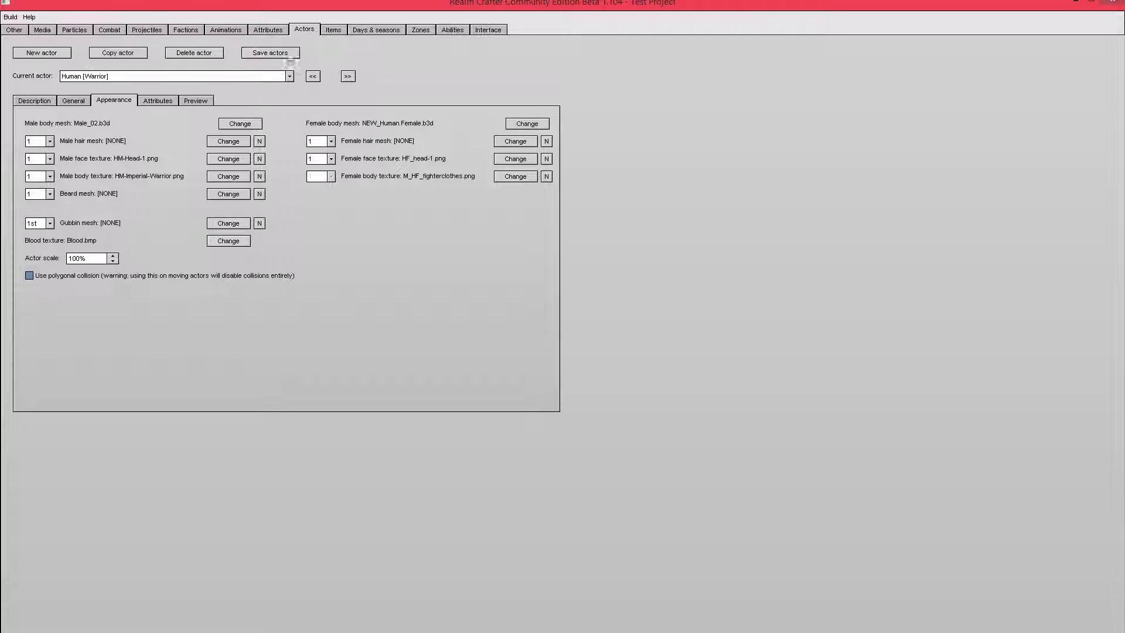
Examine the Plains zone's terrain, pond and village square around the fountain for a suitable player starting spot
left_click(421, 31)
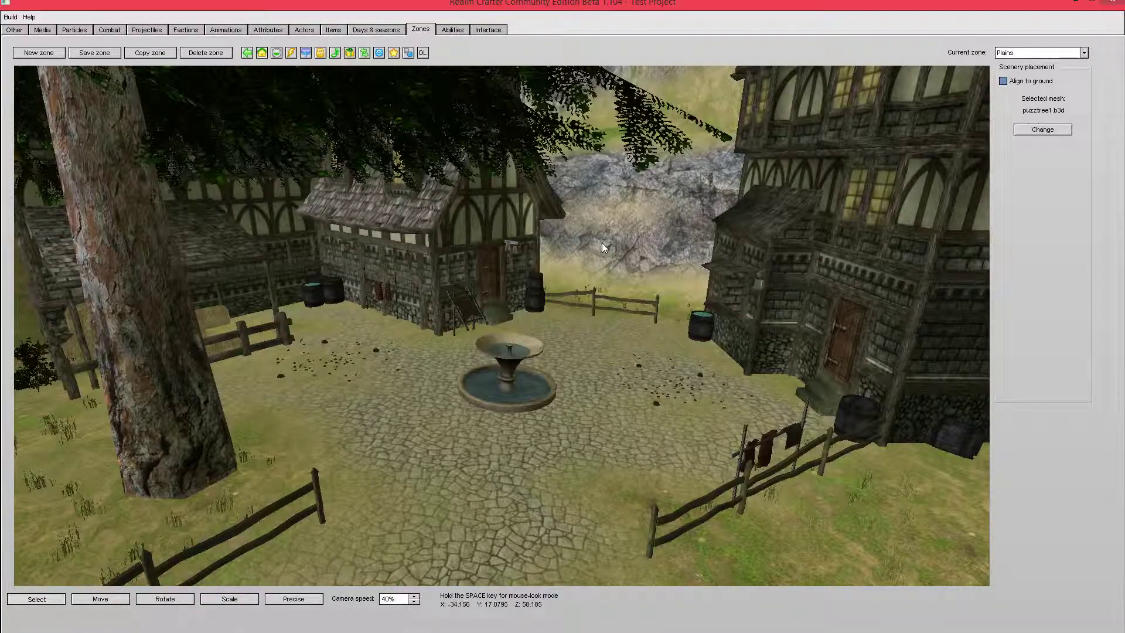
key("space")
key("space")
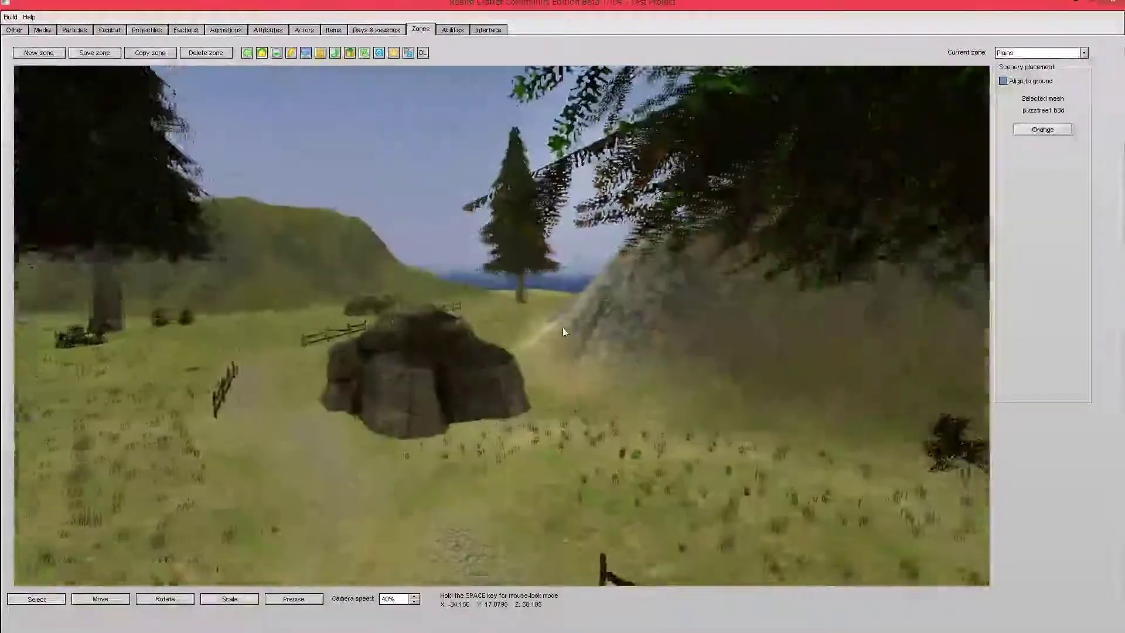
key("w")
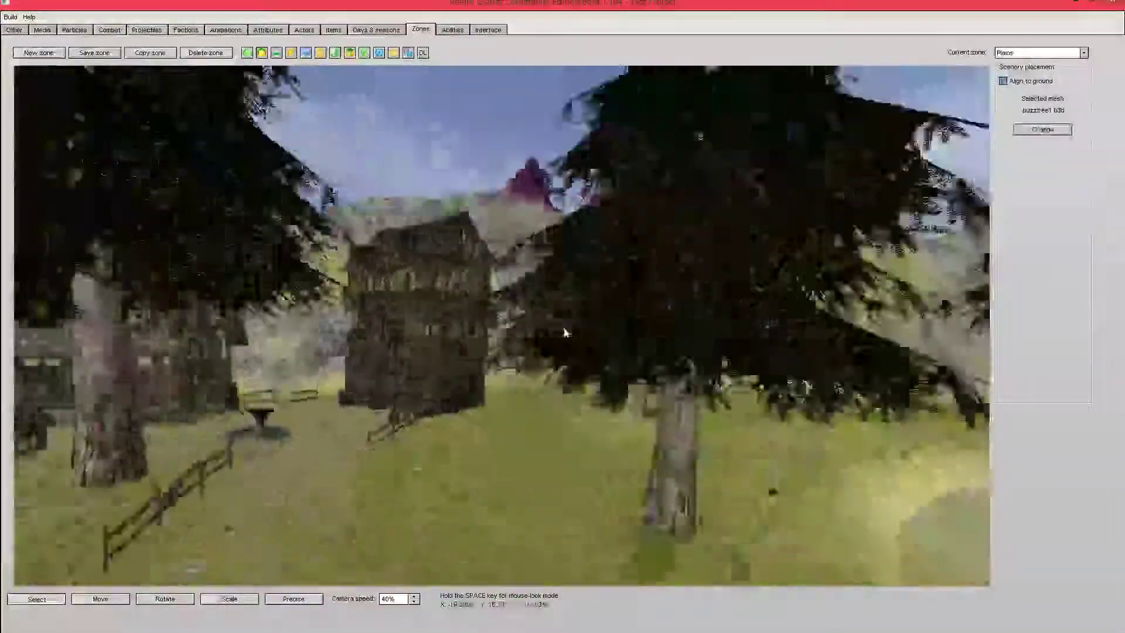
key("w")
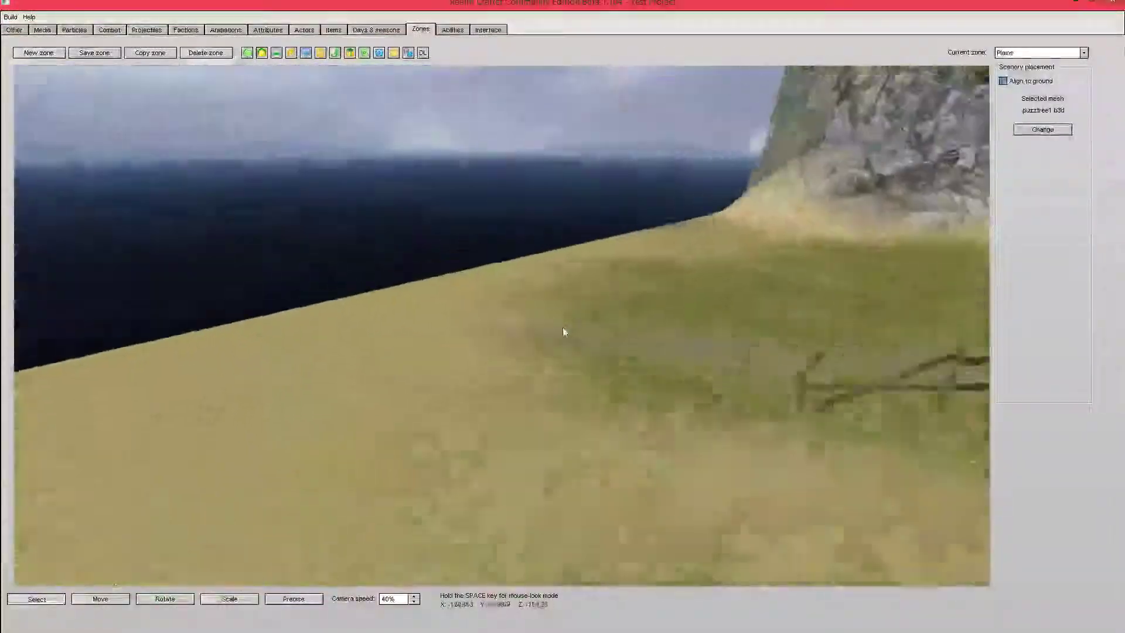
key("w")
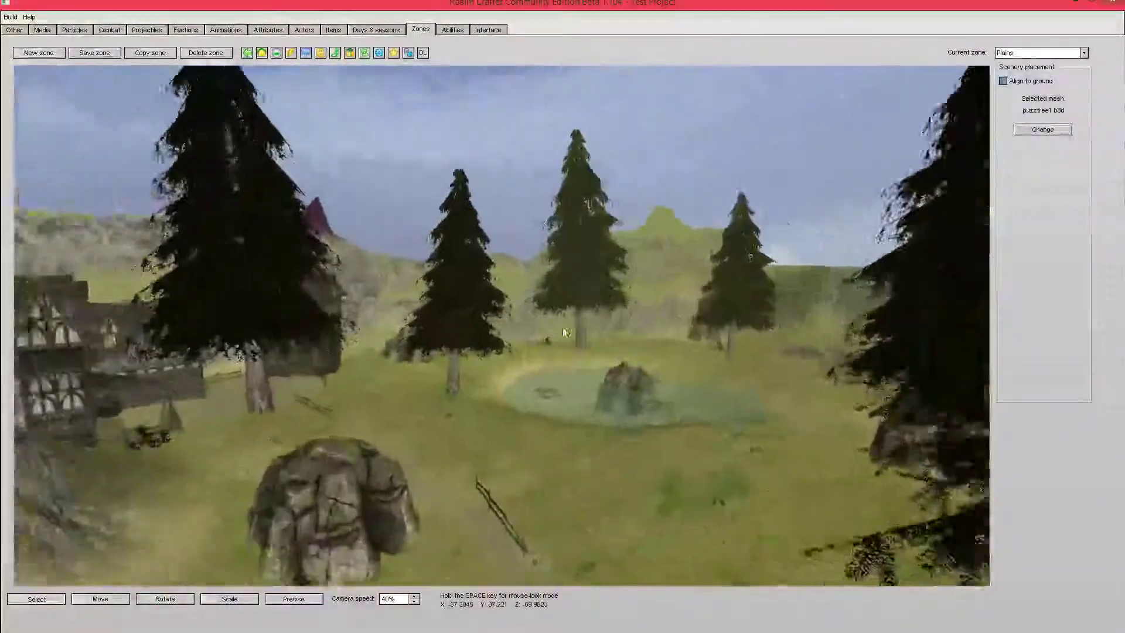
key("space")
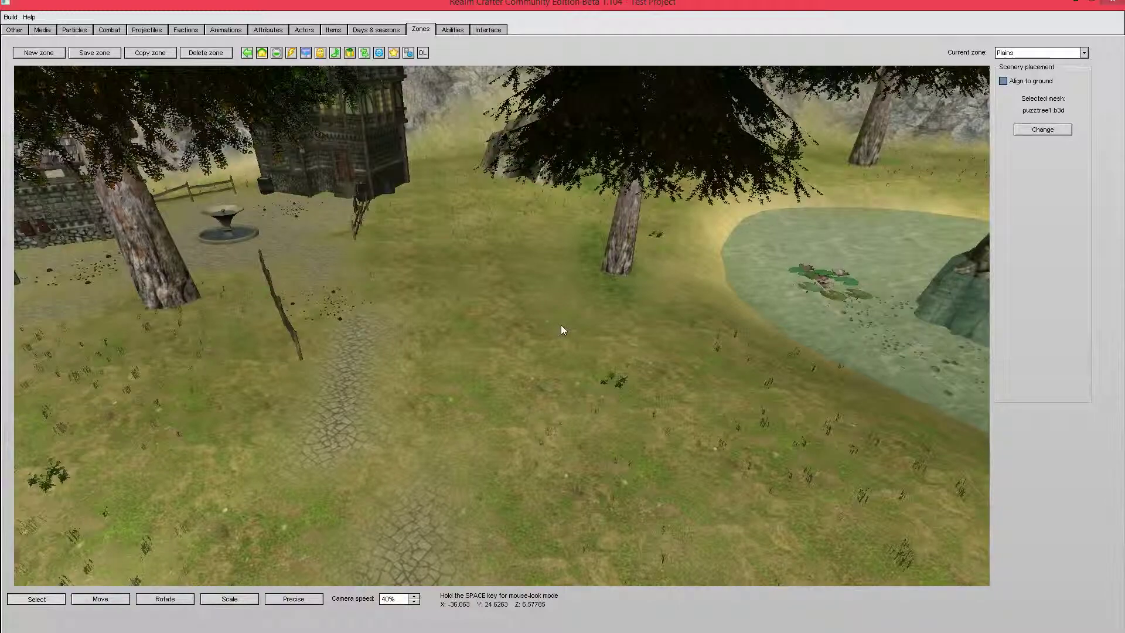
key("space")
key("space")
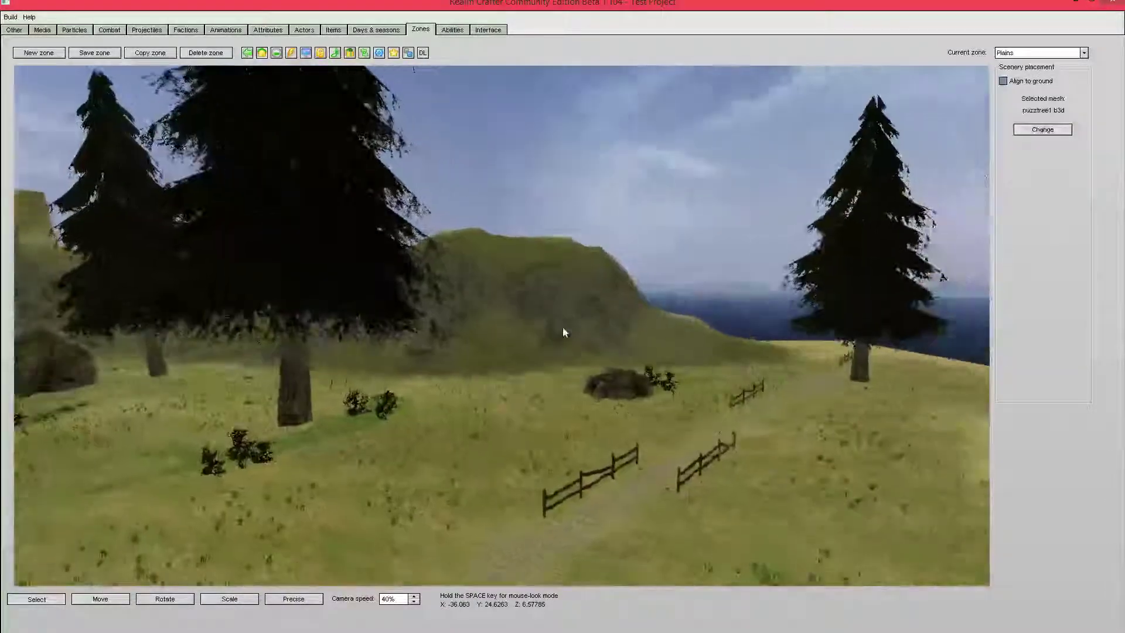
key("space")
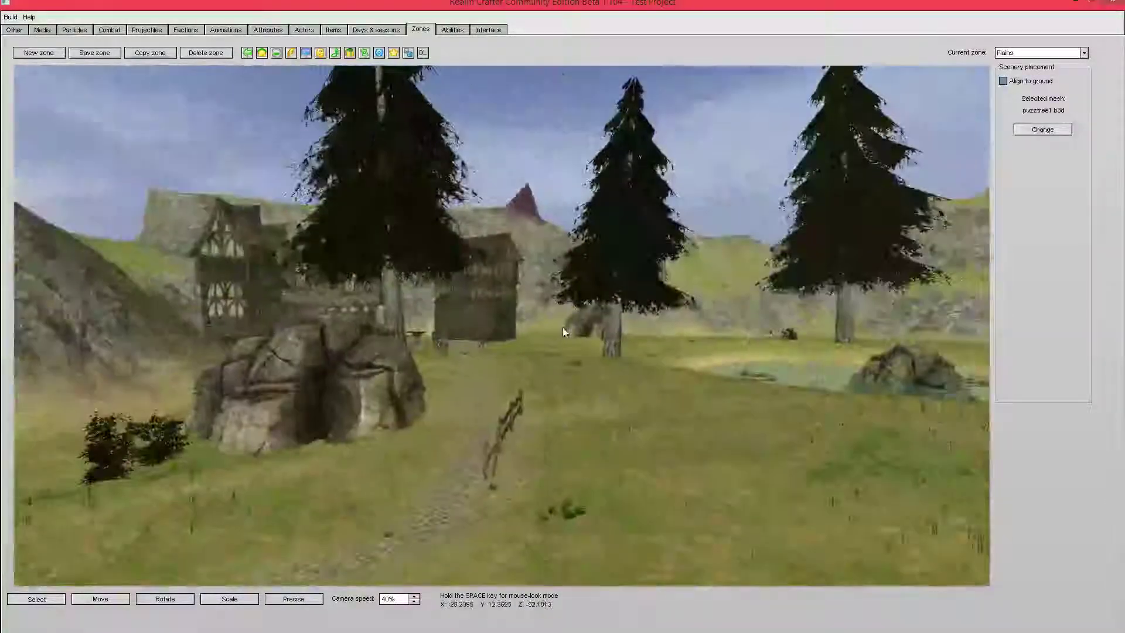
key("space")
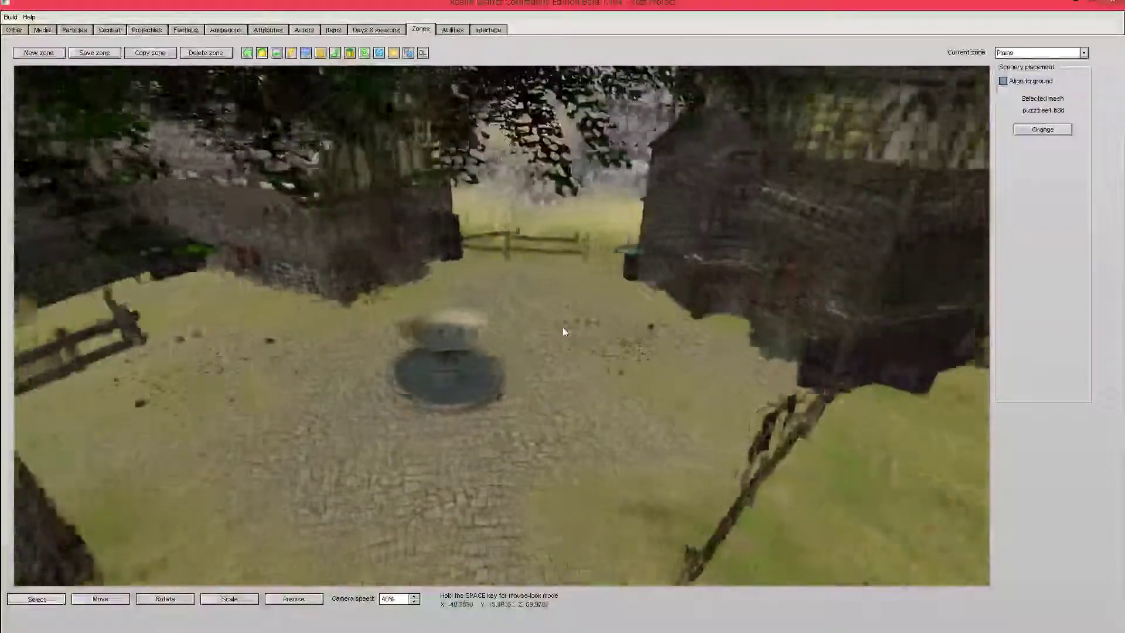
key("space")
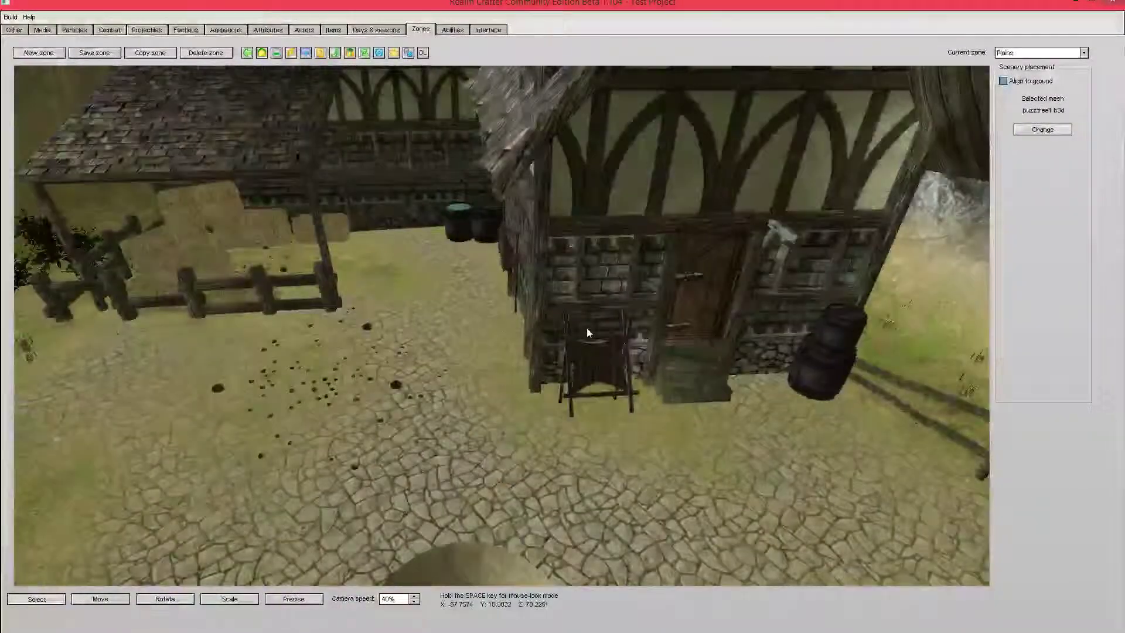
key("space")
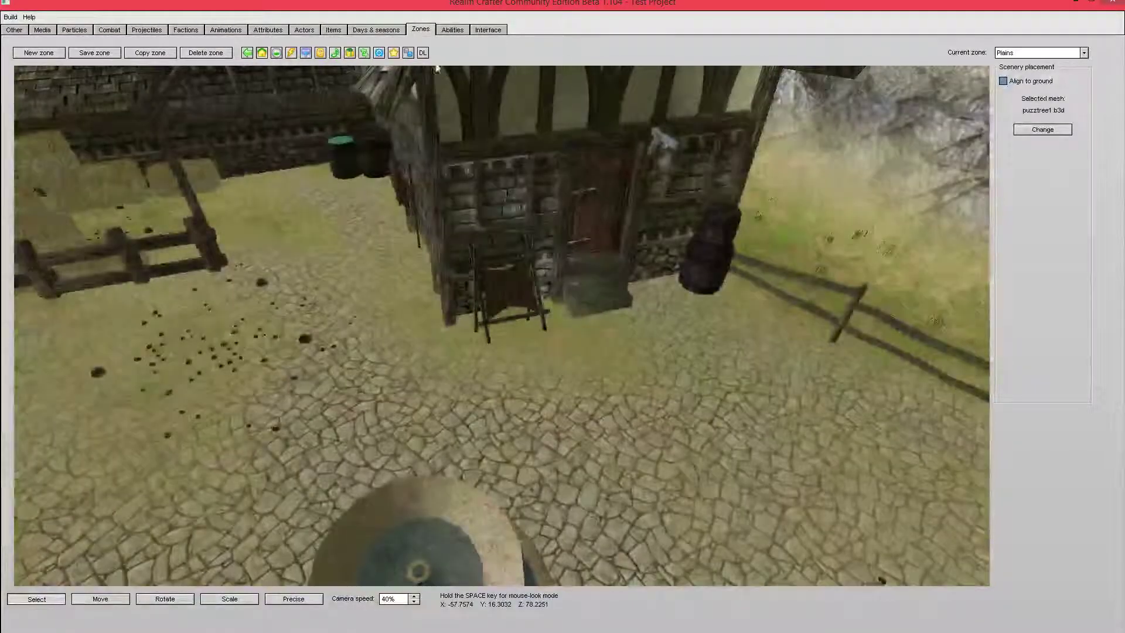
Name a new Plains zone portal Begin and check the name against the Human [Warrior] actor's start portal
left_click(378, 54)
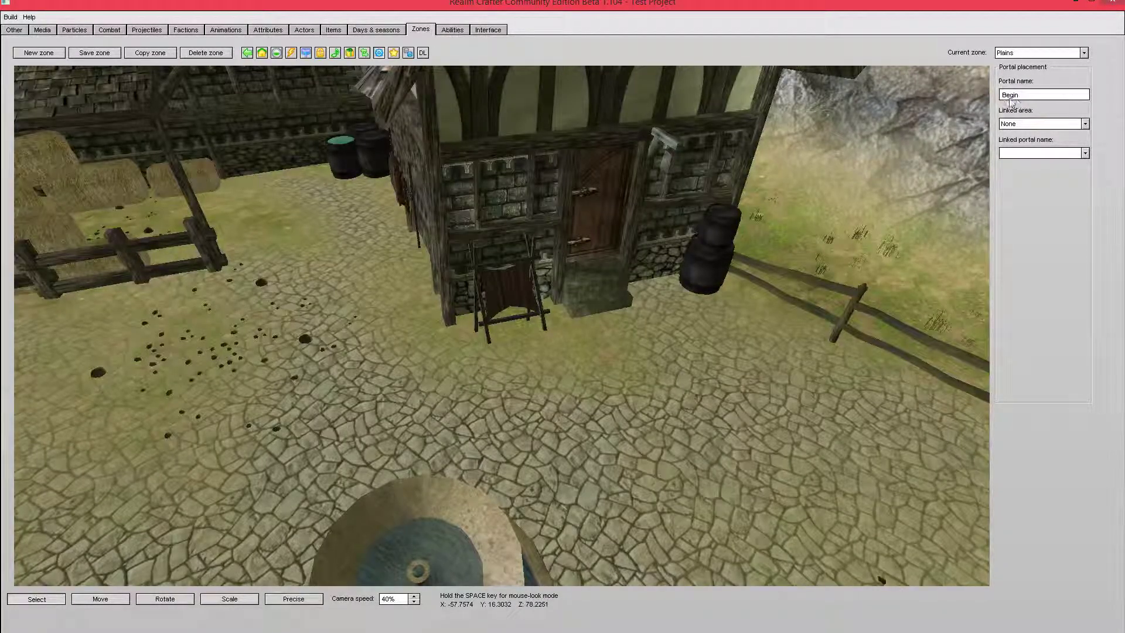
left_click(303, 30)
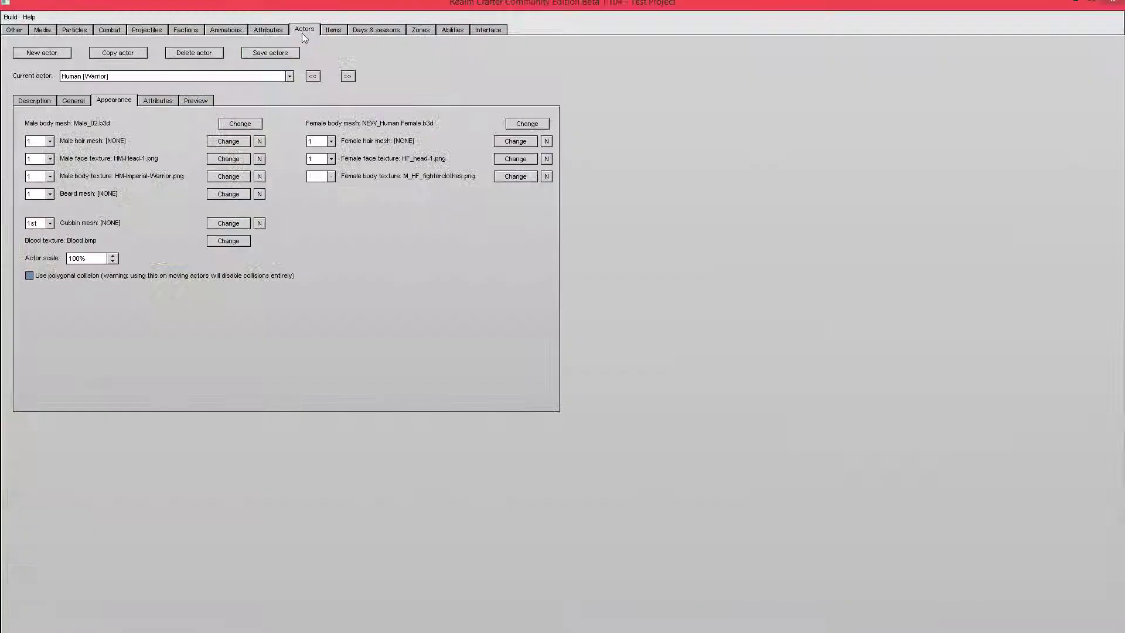
left_click(80, 106)
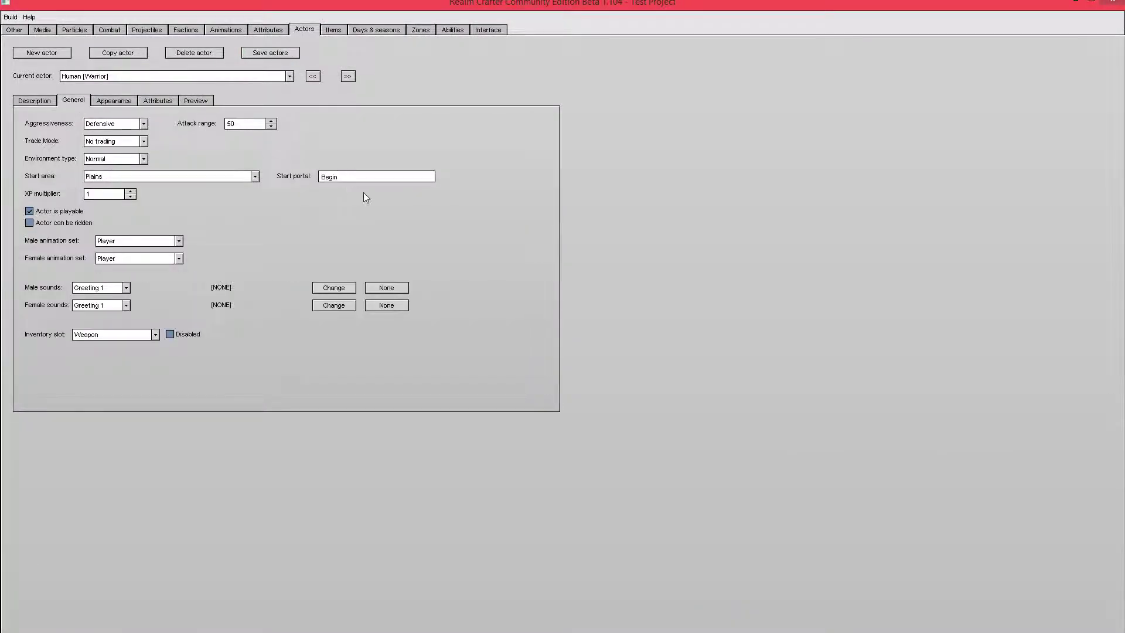
left_click(417, 31)
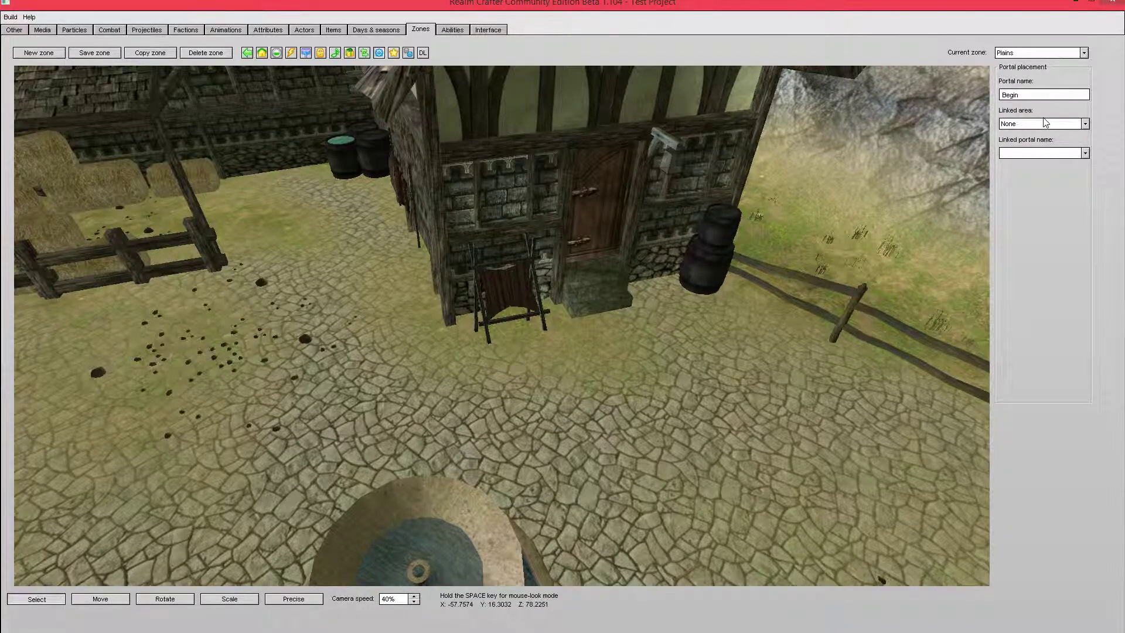
Place the Begin portal on the cobblestones near the fountain, with its linked area left at None
left_click(1052, 123)
left_click(1052, 134)
left_click(1041, 155)
left_click(1041, 155)
key("space")
right_click(581, 310)
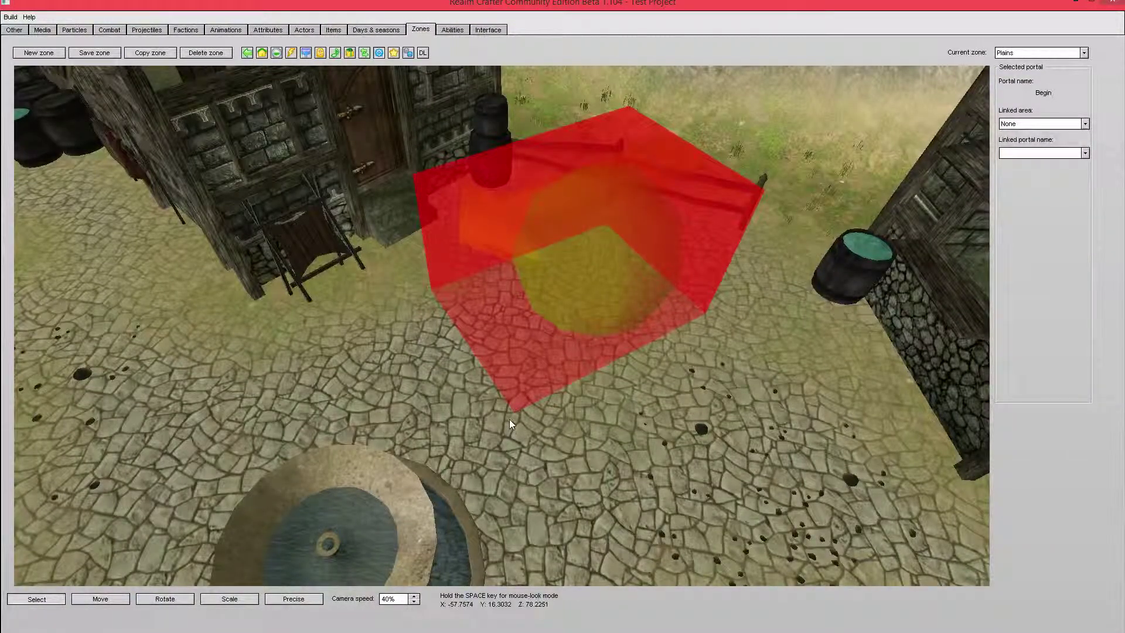
Select the placed Begin portal and examine its extent and facing arrow from above
key("space")
left_click(561, 327)
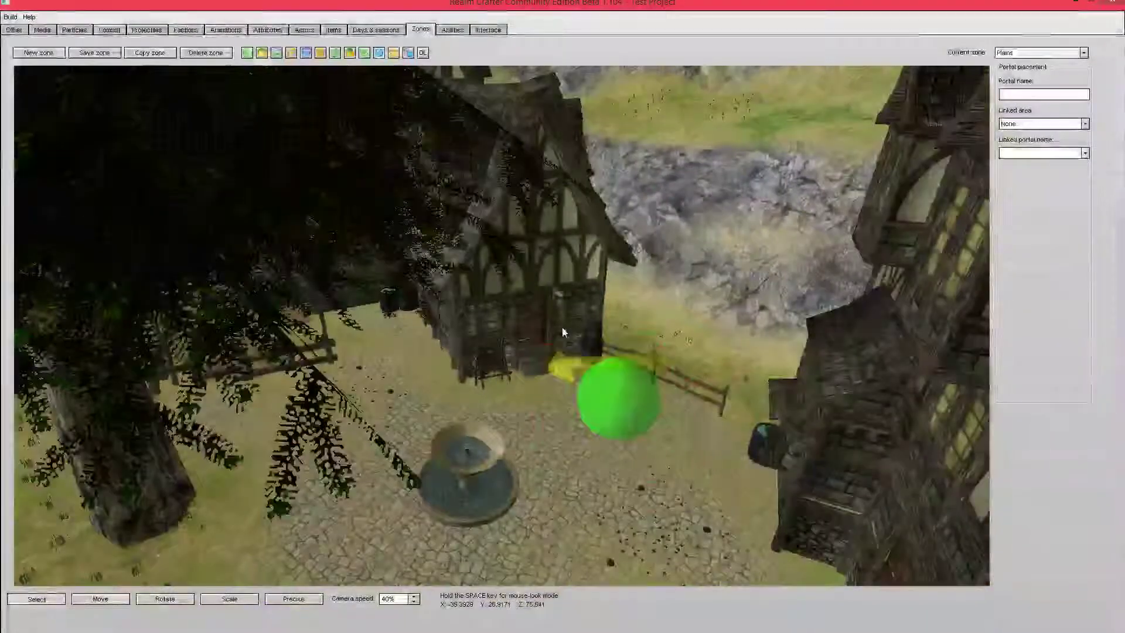
key("space")
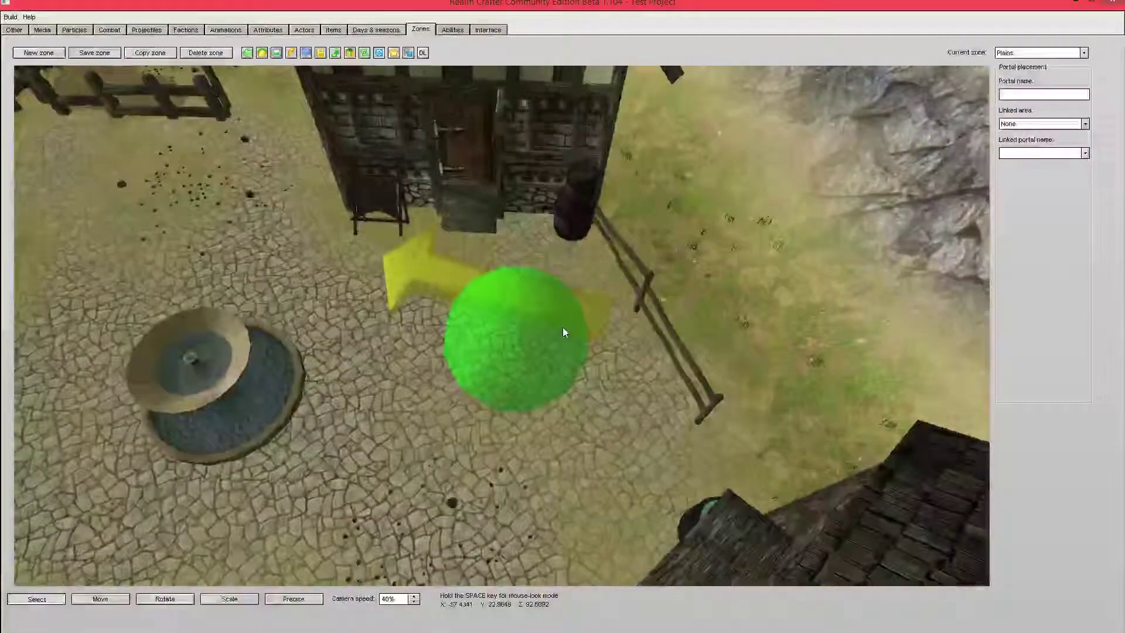
left_click(509, 322)
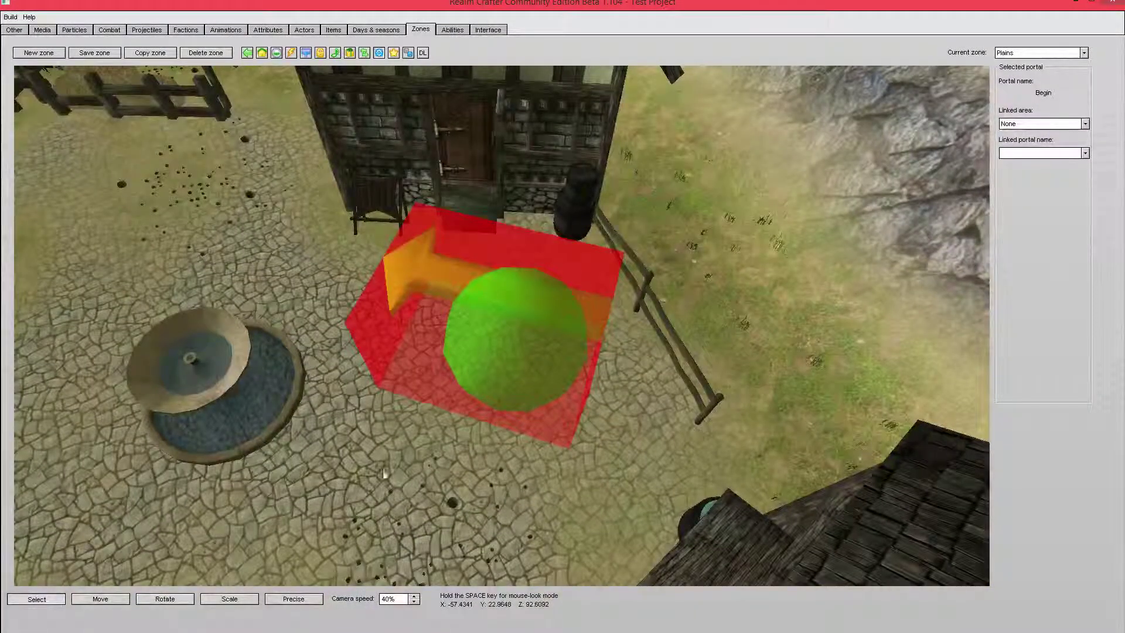
left_click(547, 333)
Move the Begin portal sideways on the square so its arrow lines up with the fountain
key("space")
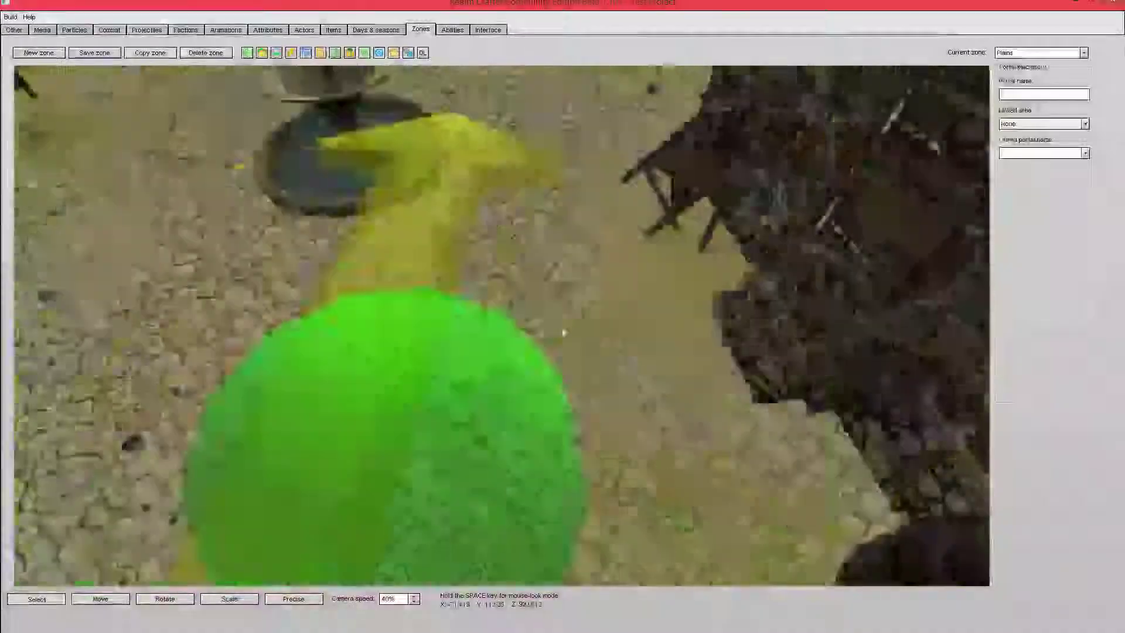
key("space")
left_click(490, 347)
key("space")
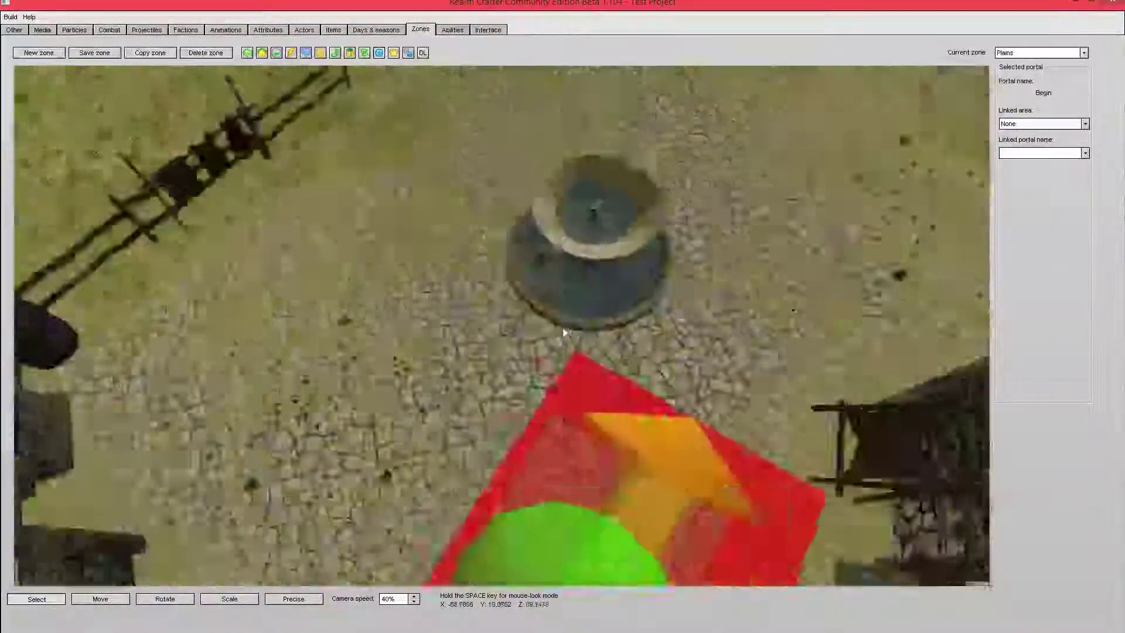
key("space")
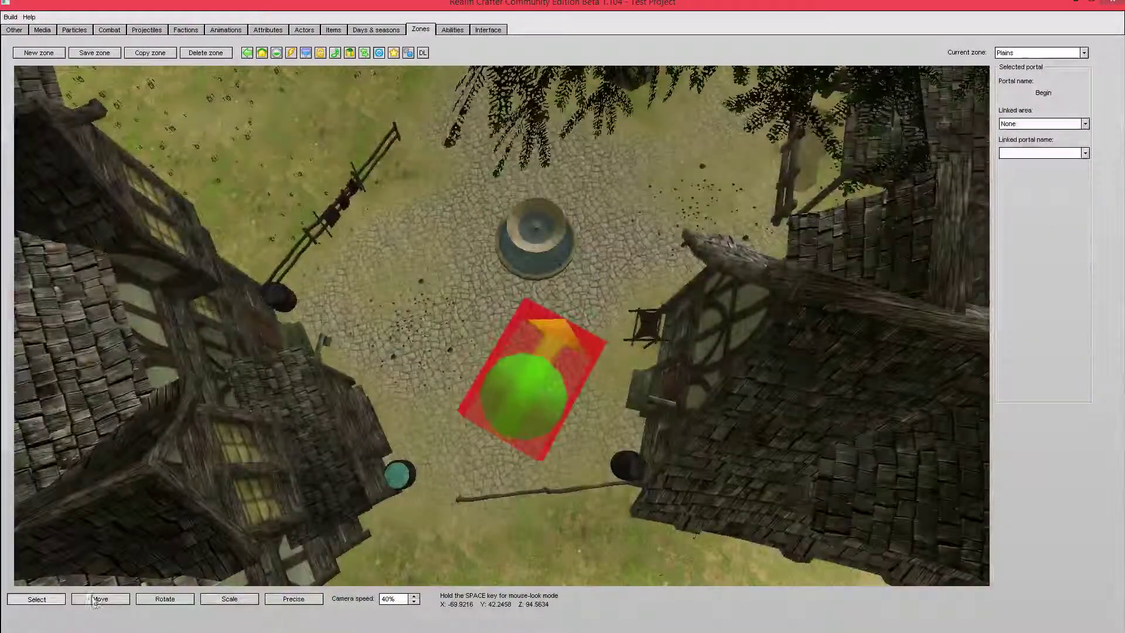
left_click_drag(567, 370, 508, 370)
key("space")
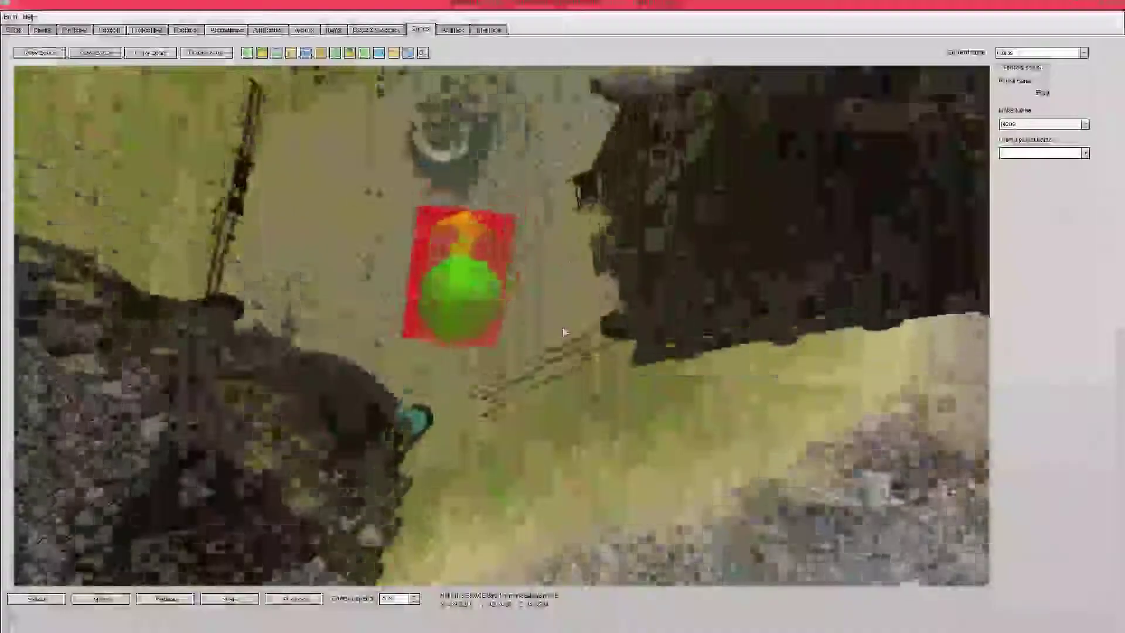
key("w")
left_click(562, 329)
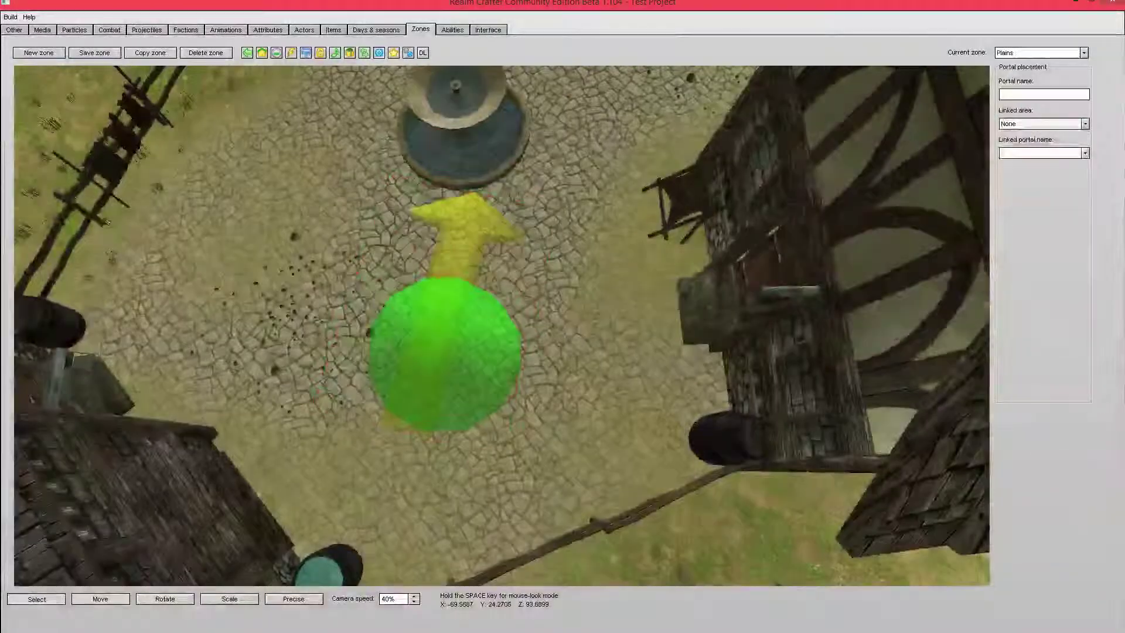
Move the Begin portal onto the cobblestones in front of the large stone house's wooden door
left_click(480, 330)
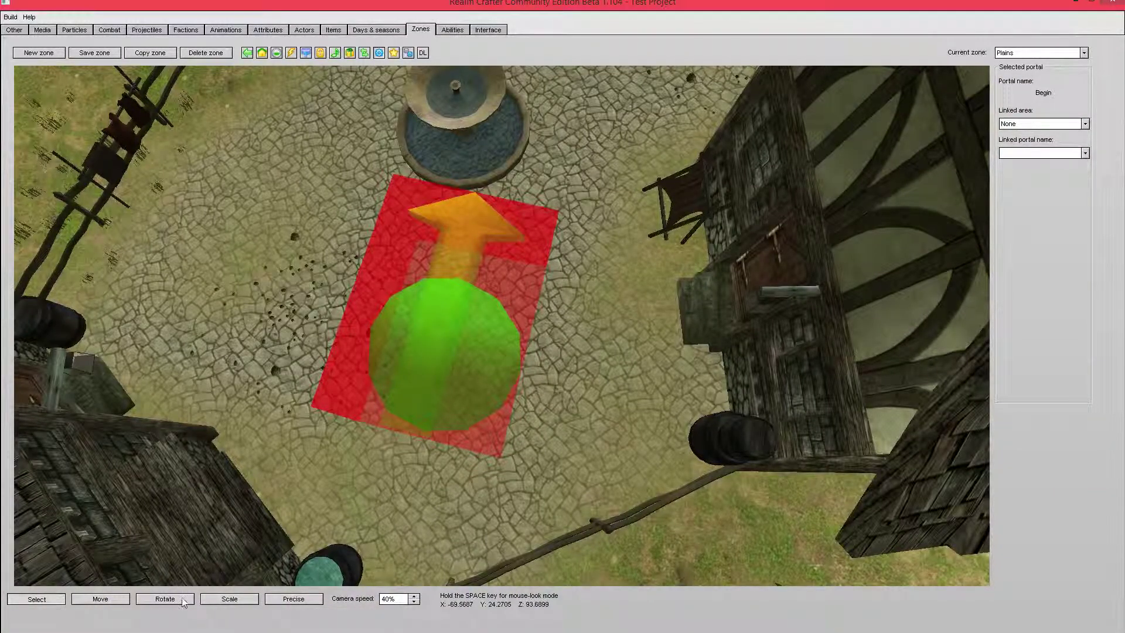
key("space")
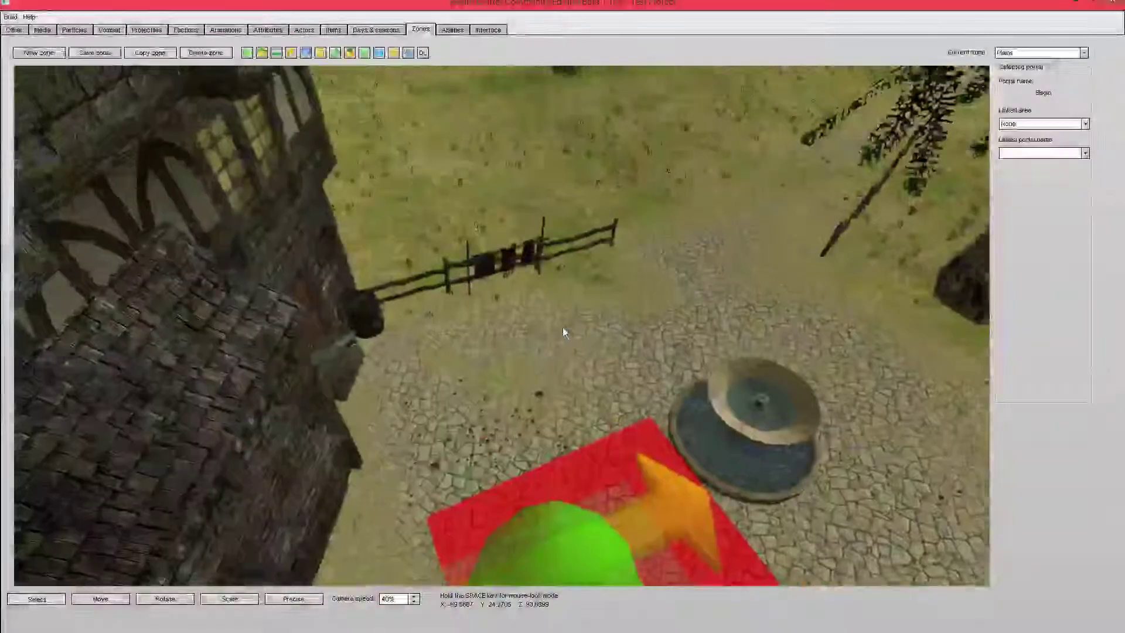
key("w")
key("s")
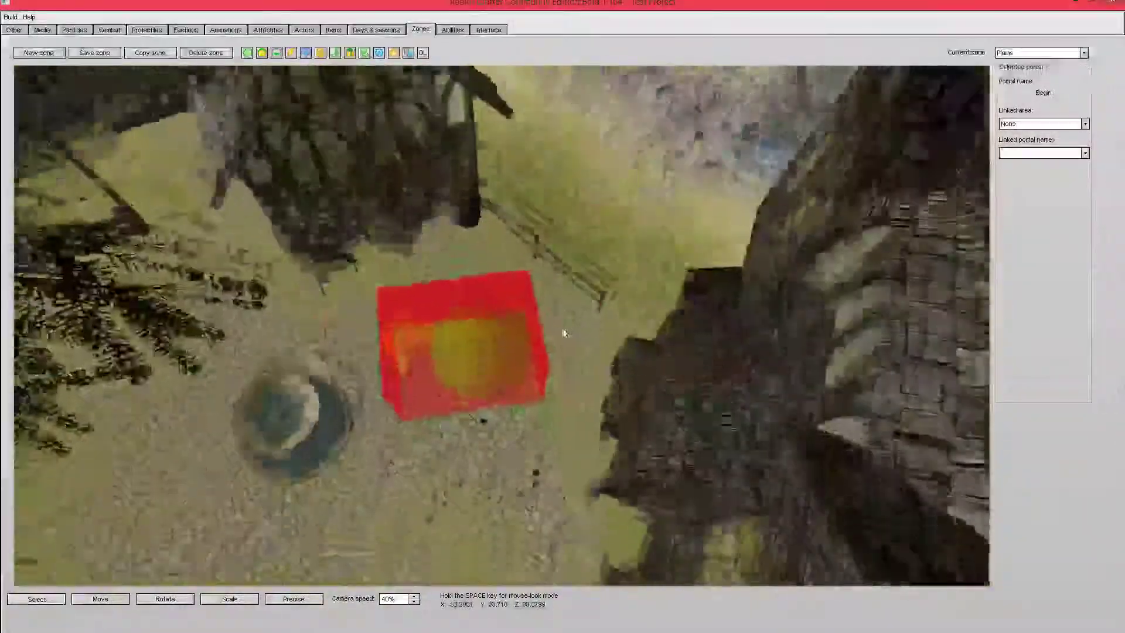
key("w")
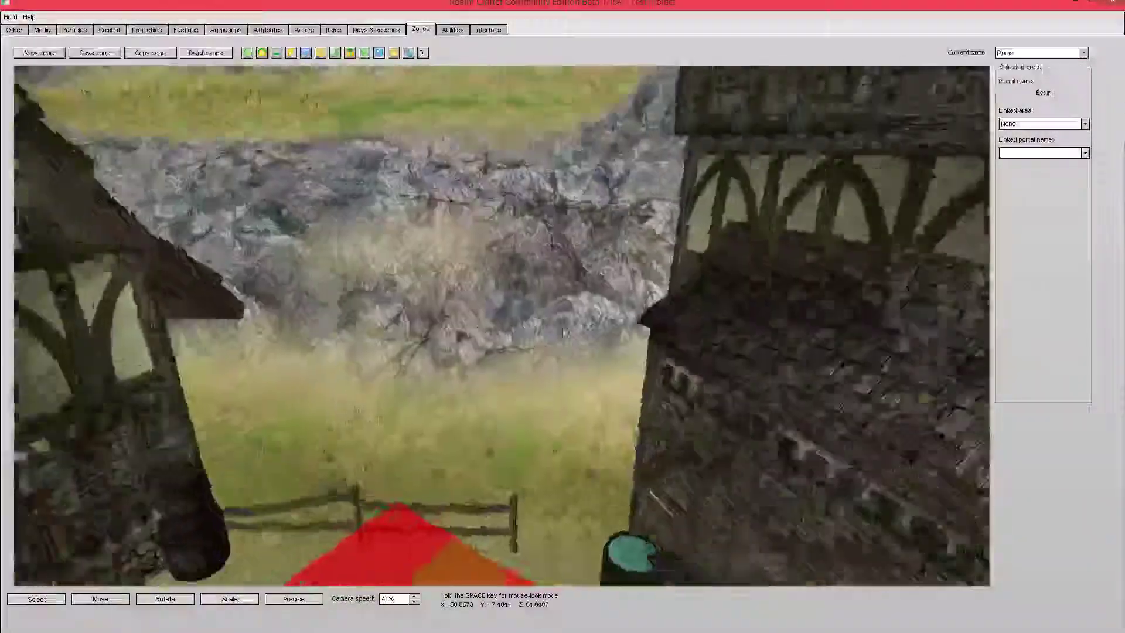
key("s")
key("w")
left_click(111, 598)
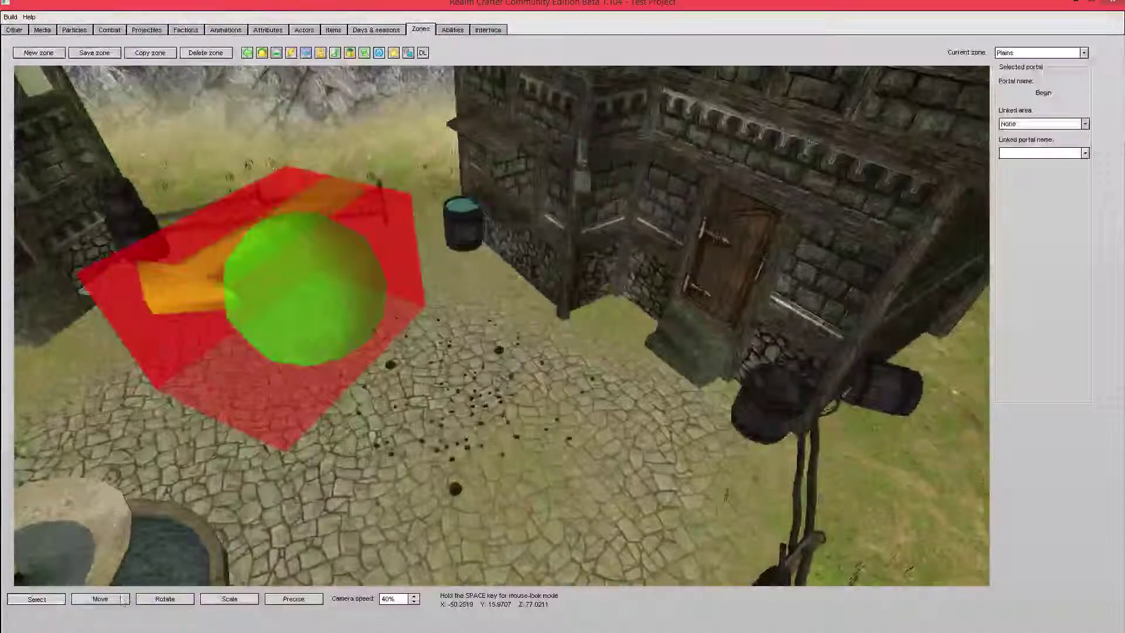
left_click_drag(471, 385, 579, 447)
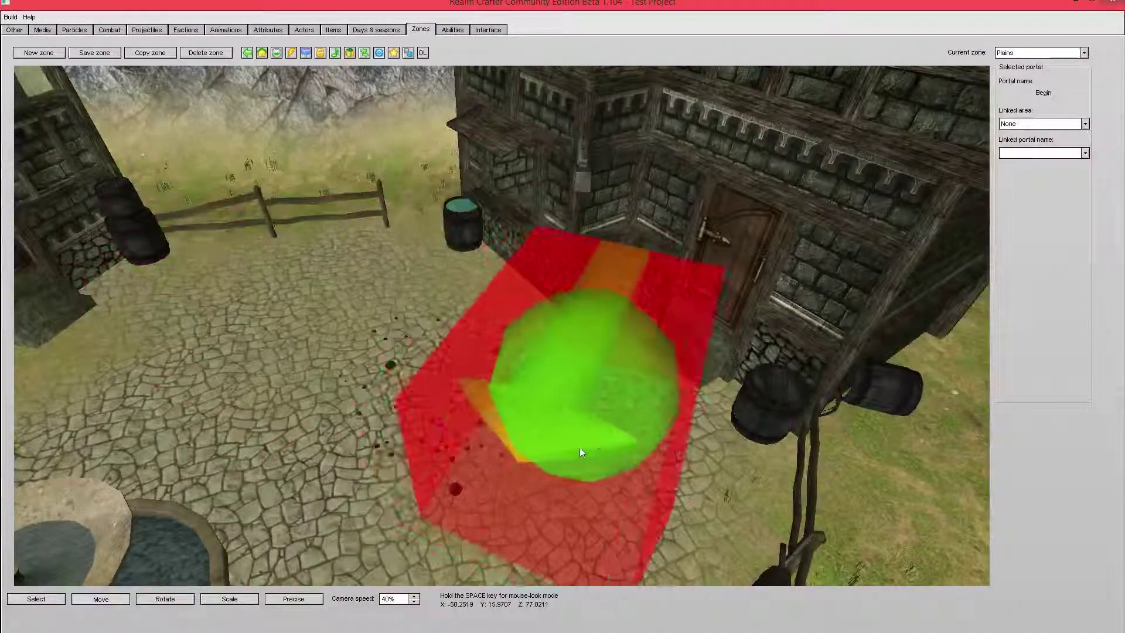
right_click(578, 447)
Set the camera speed to 10% for slower flying around the Begin portal and the village square
key("space")
key("s")
key("w")
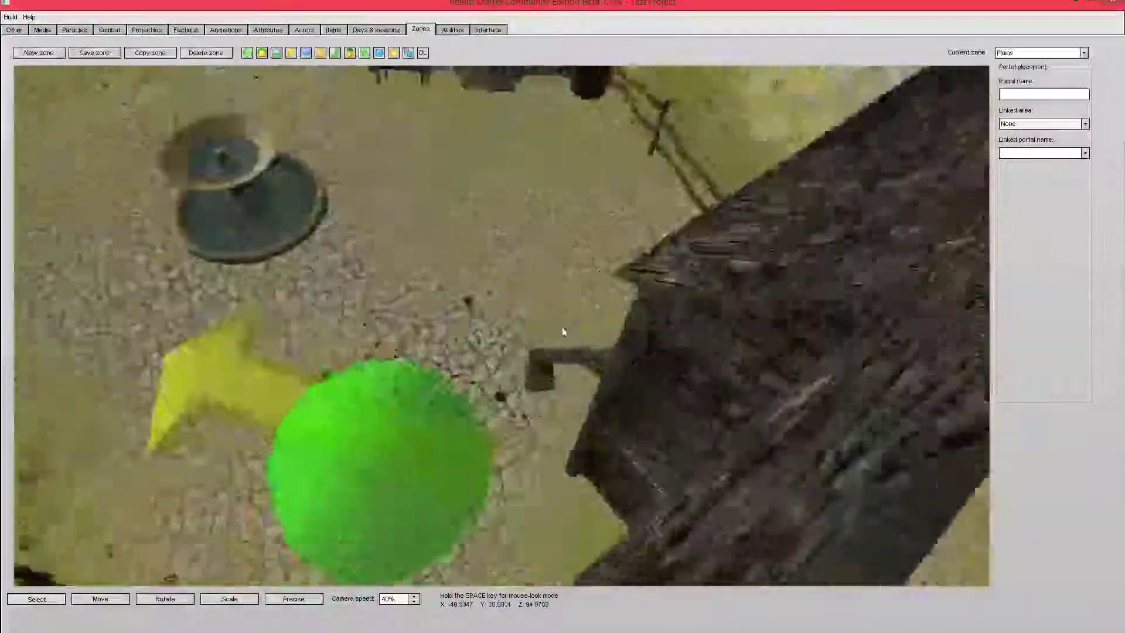
key("s")
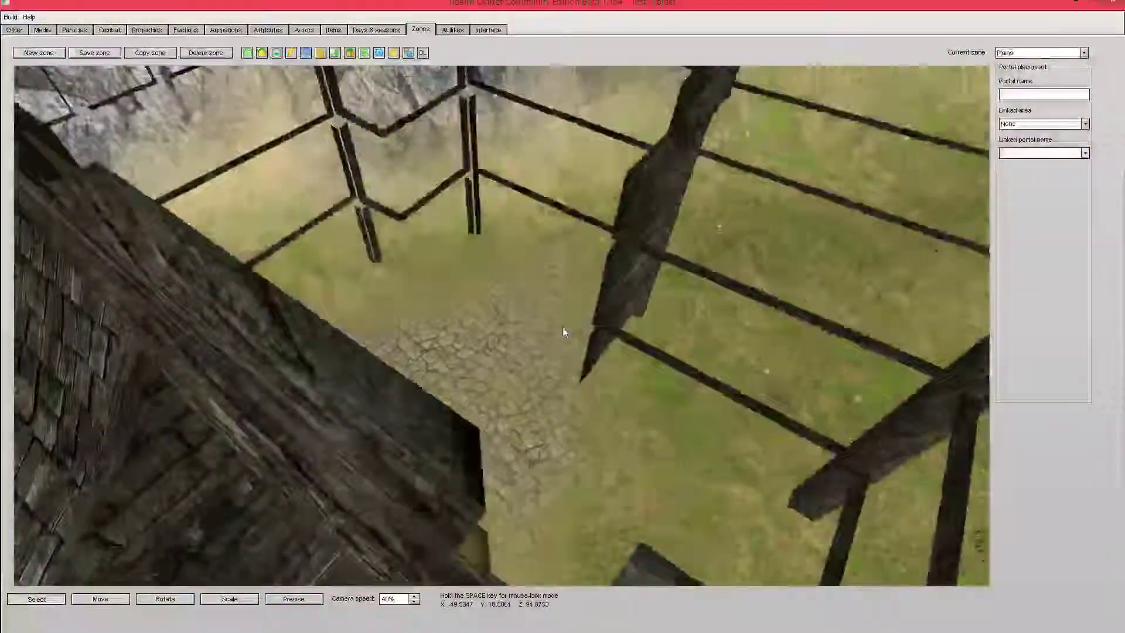
key("w")
key("space")
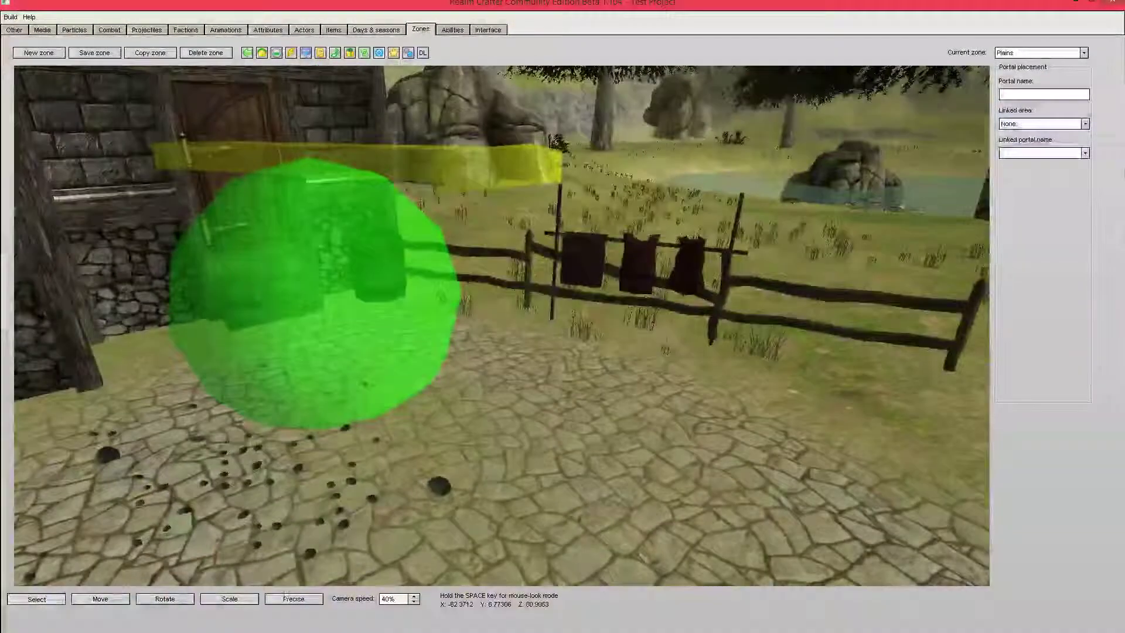
left_click(390, 600)
key("BackSpace")
key("BackSpace")
type("10")
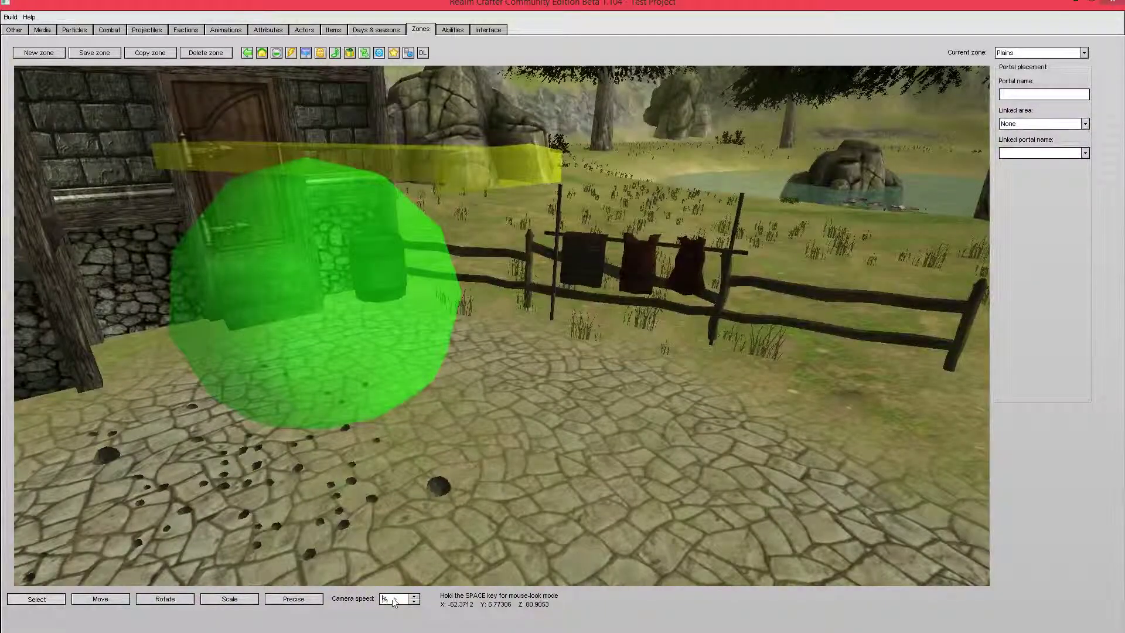
Survey the Plains zone from the village along the path, past the terrain edge and pond, to the open meadow
key("space")
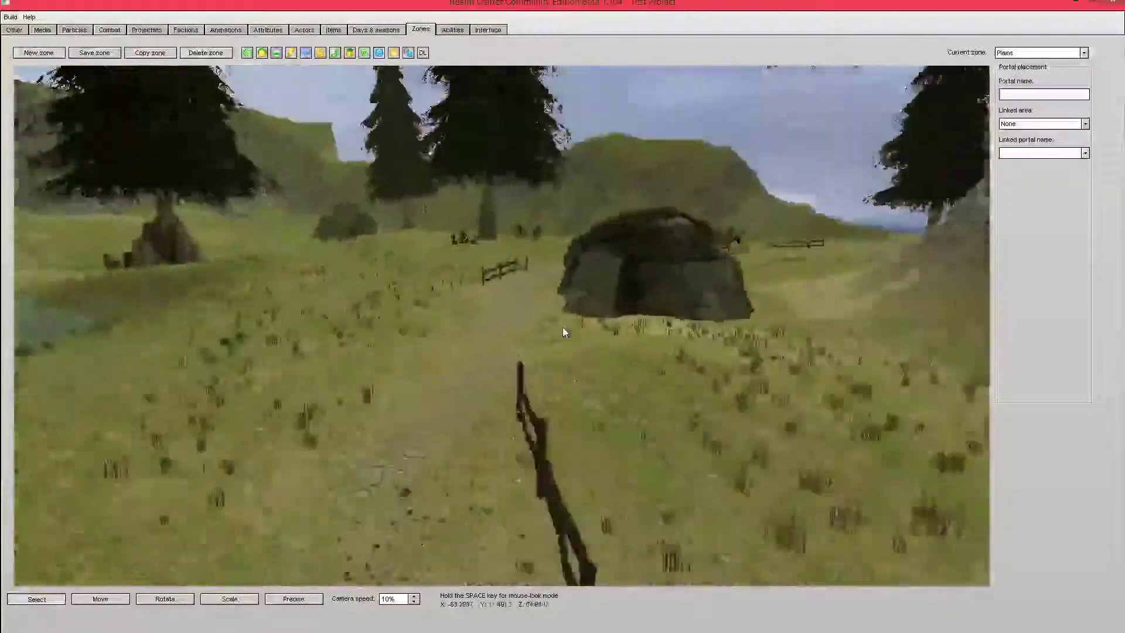
key("space")
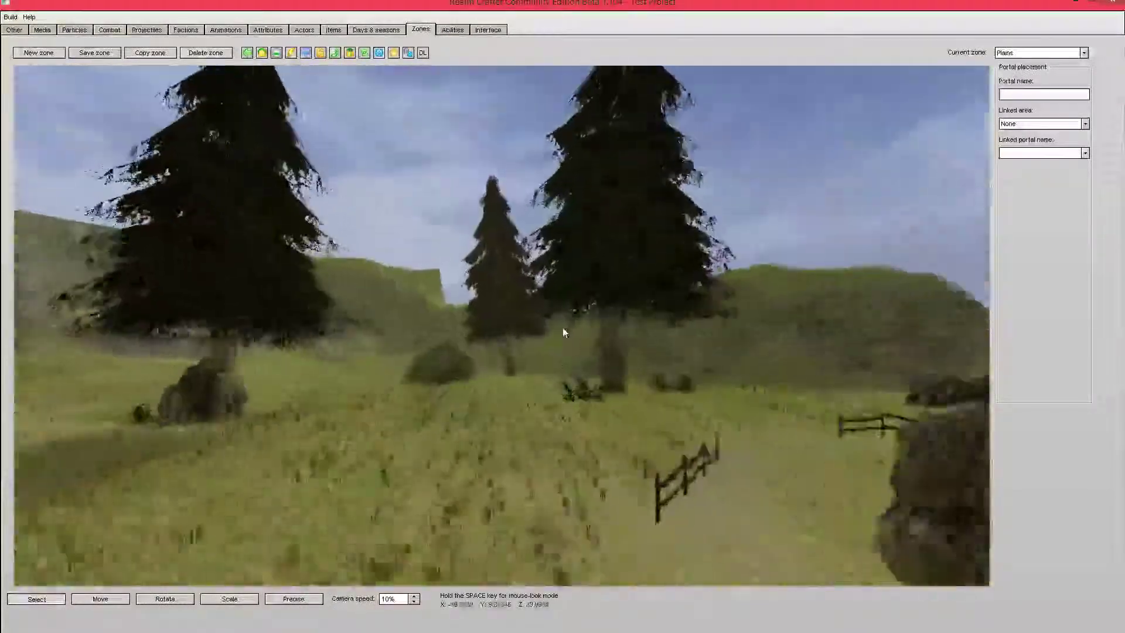
key("space")
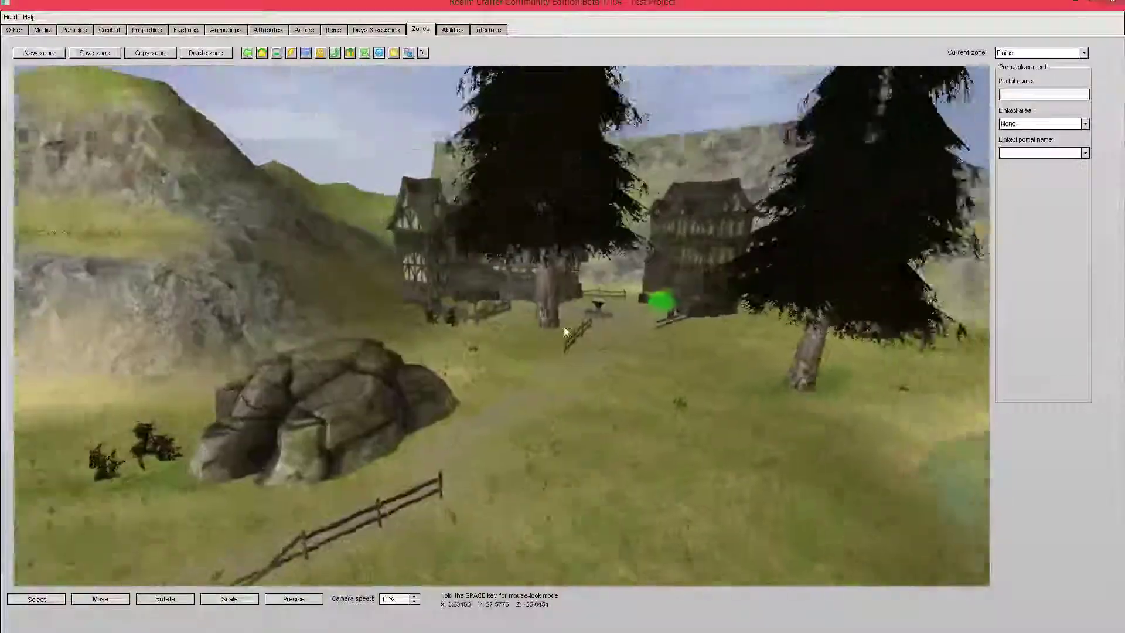
key("space")
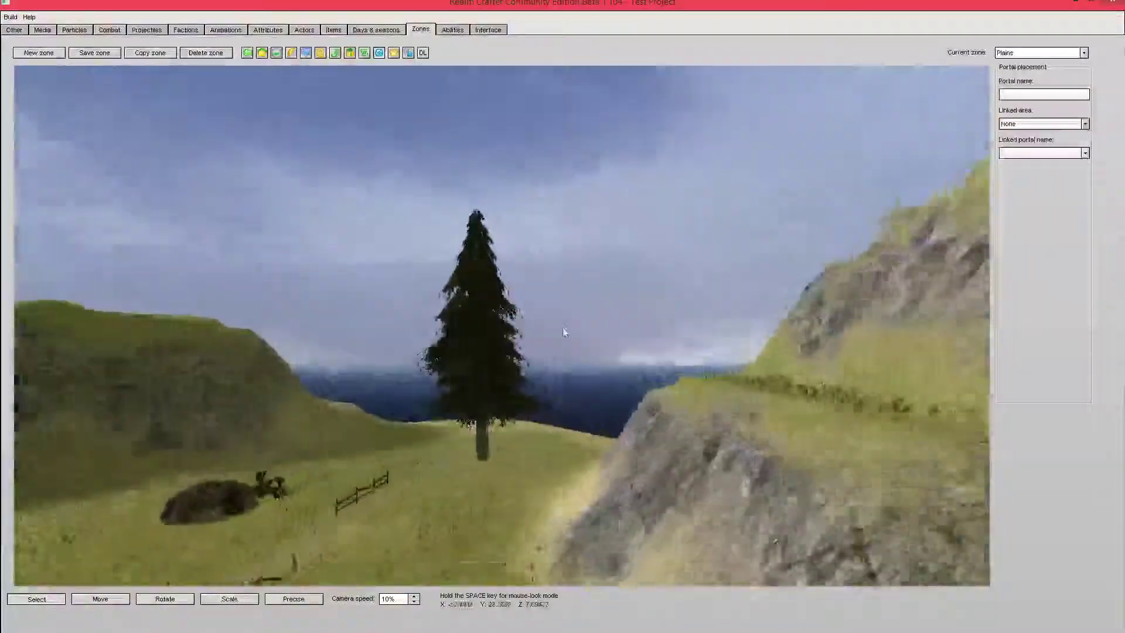
key("space")
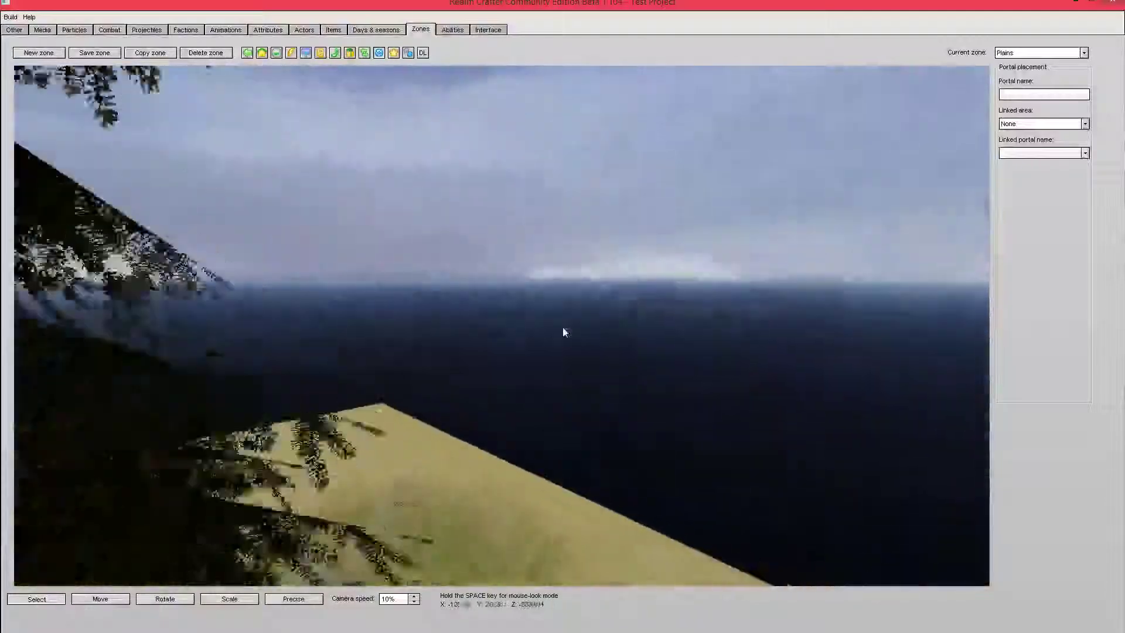
key("space")
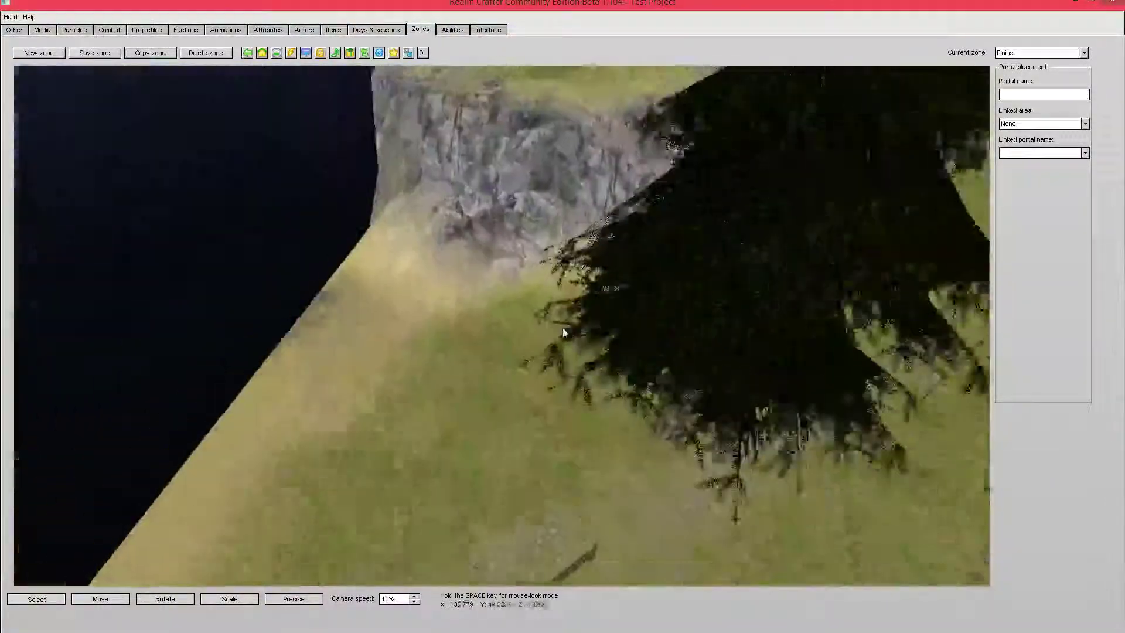
key("space")
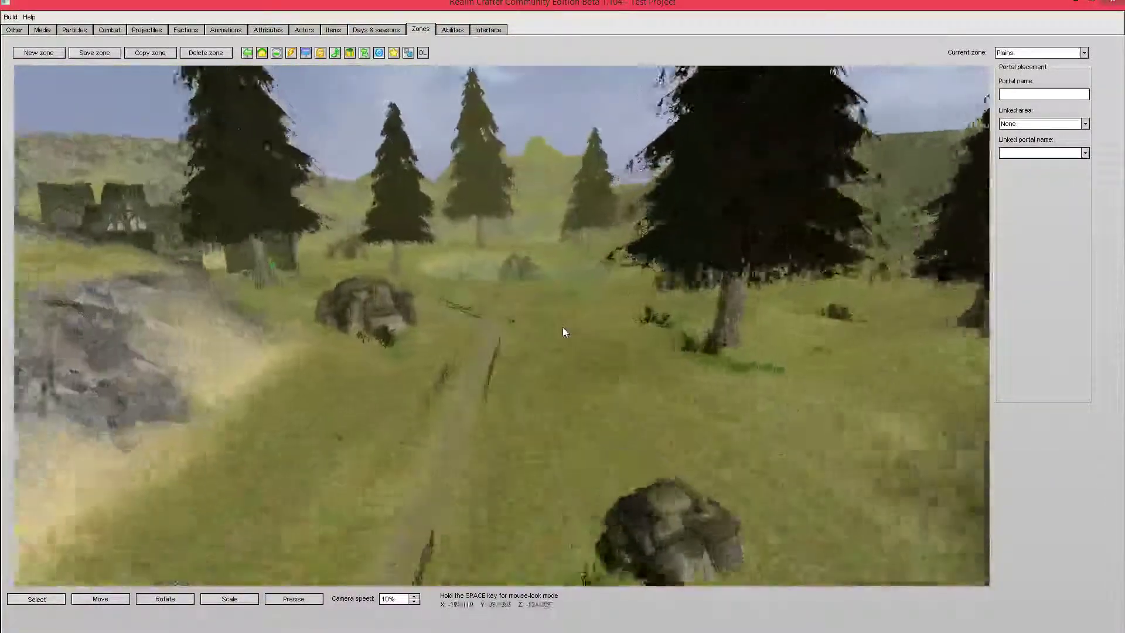
key("space")
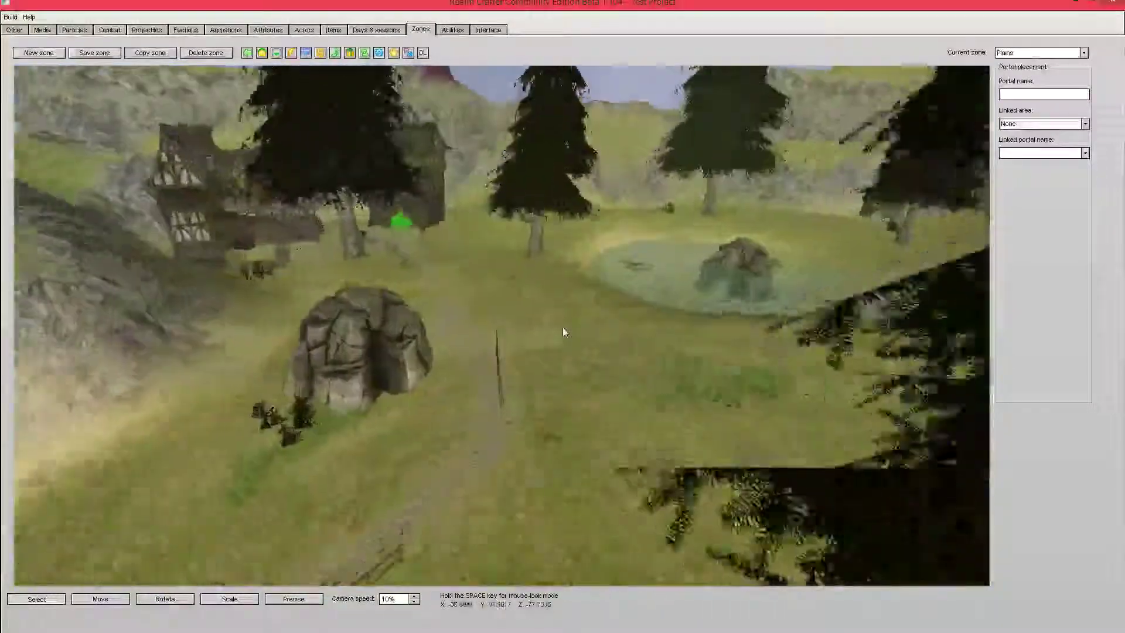
key("space")
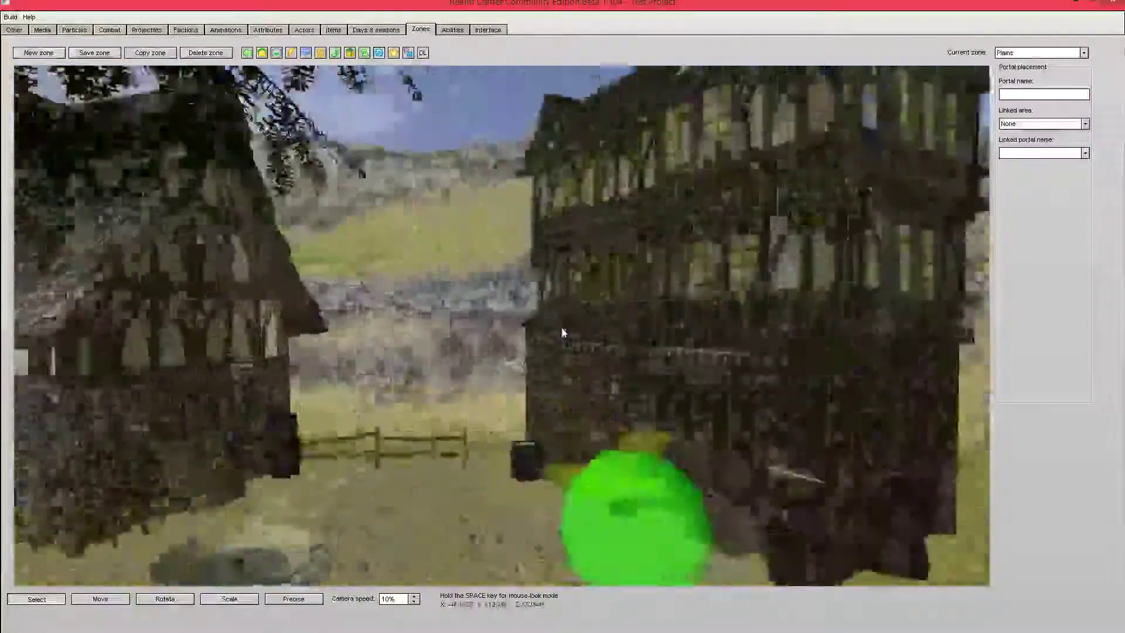
key("space")
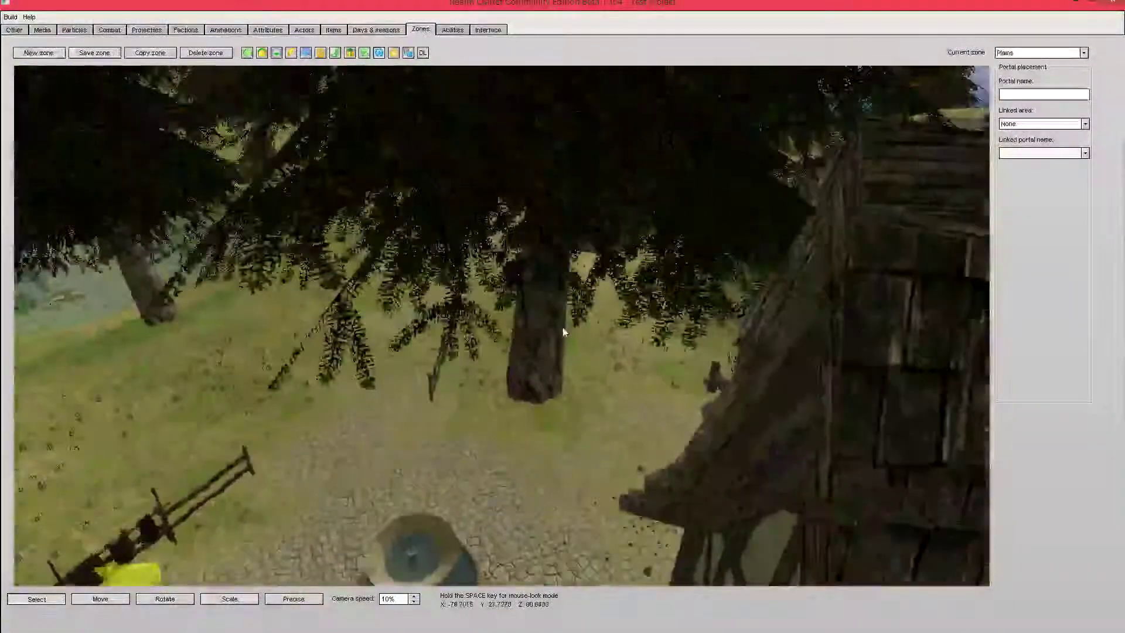
key("space")
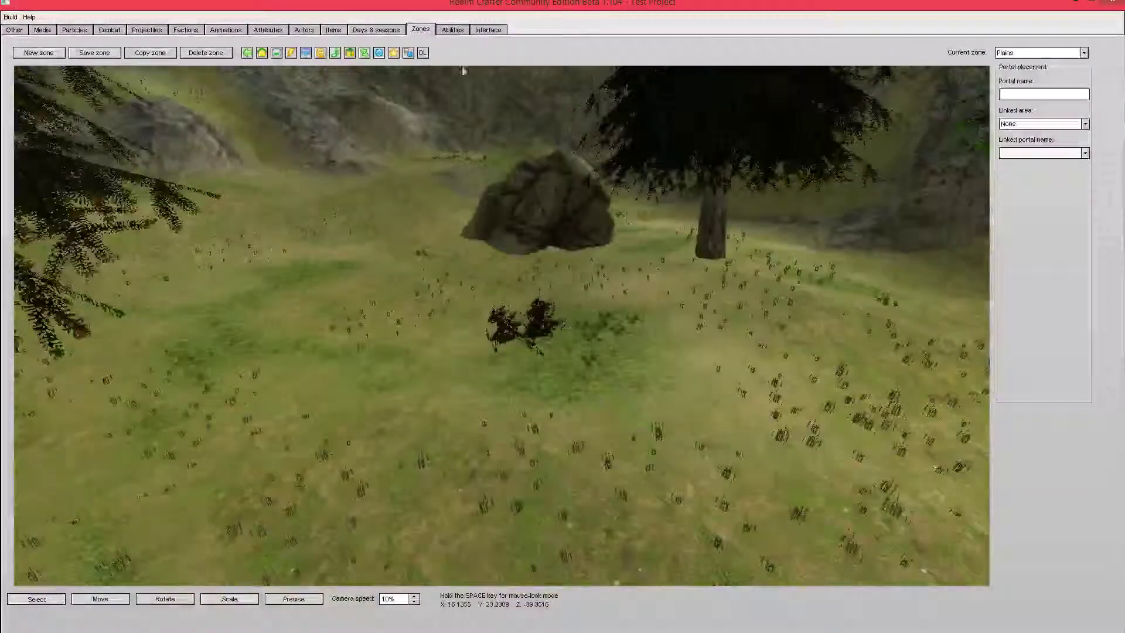
Place a waypoint on the open grass in front of the large boulder and check its height above the ground
left_click(363, 53)
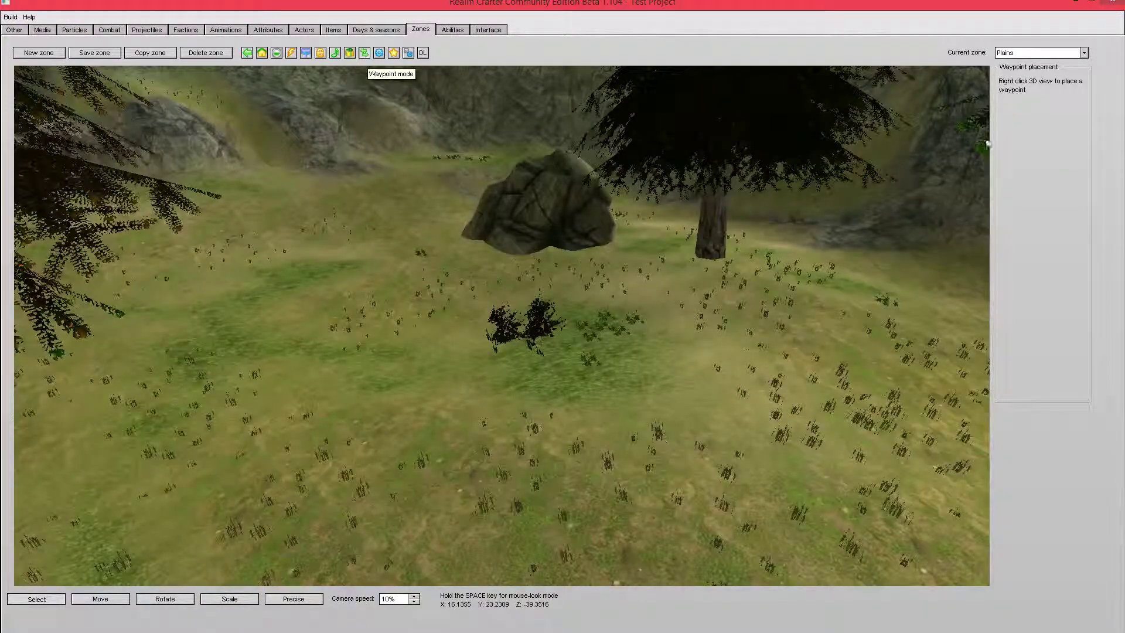
right_click(383, 367)
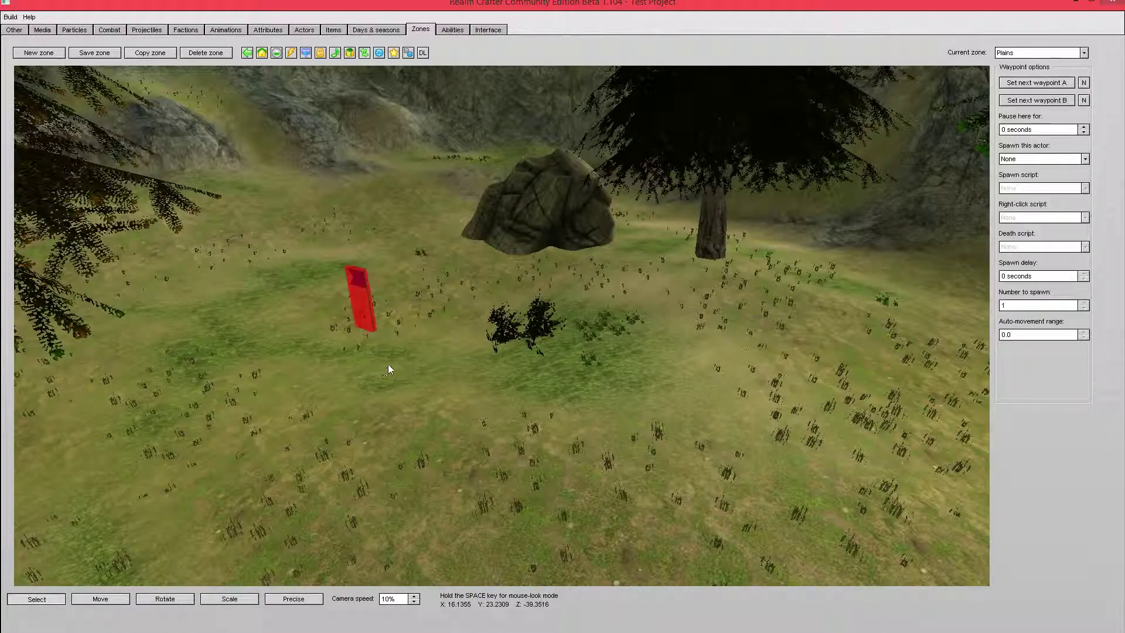
key("space")
key("w")
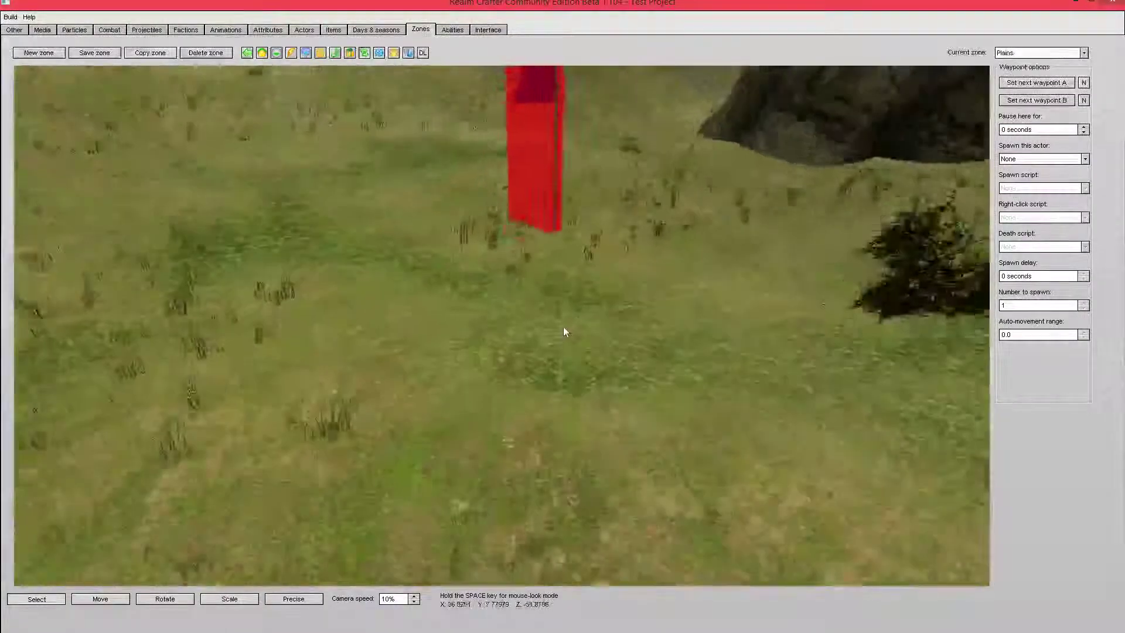
key("s")
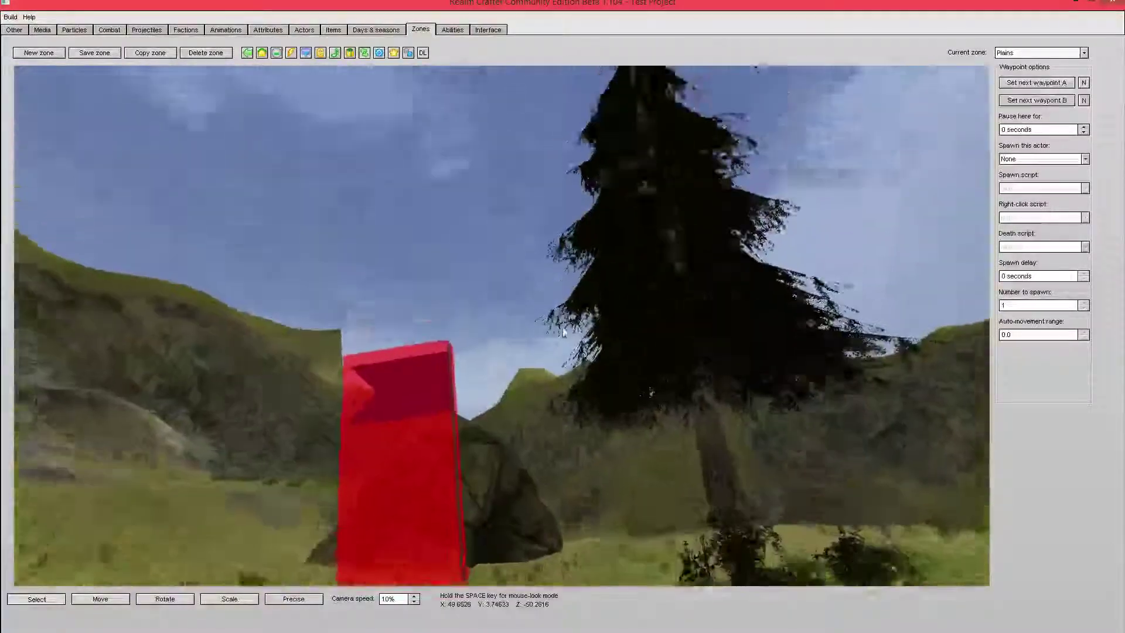
key("s")
key("w")
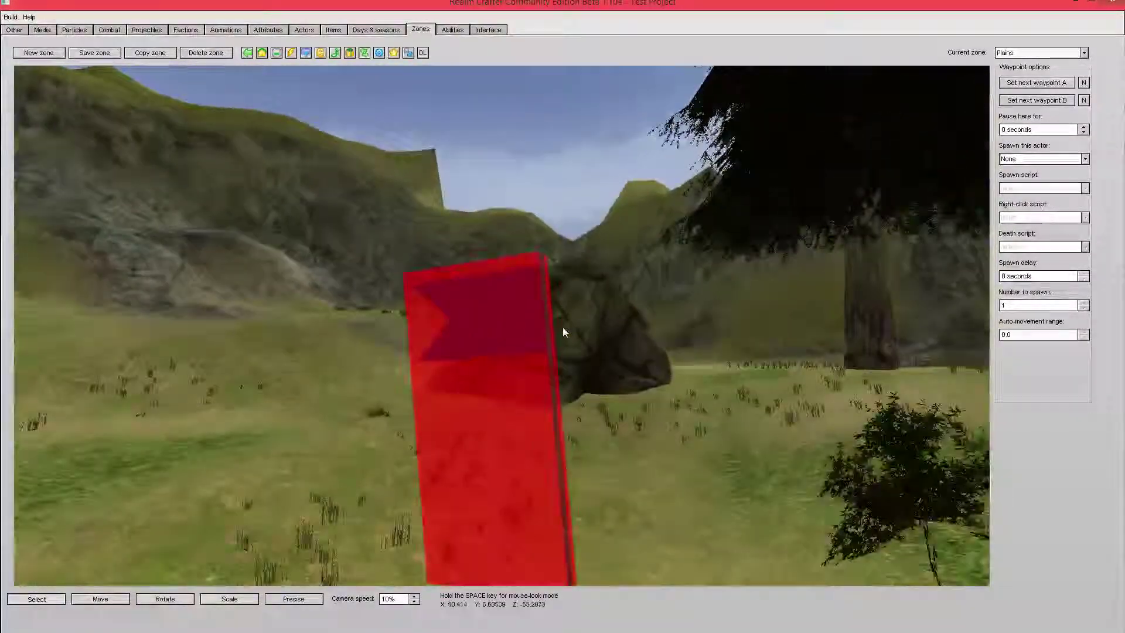
key("s")
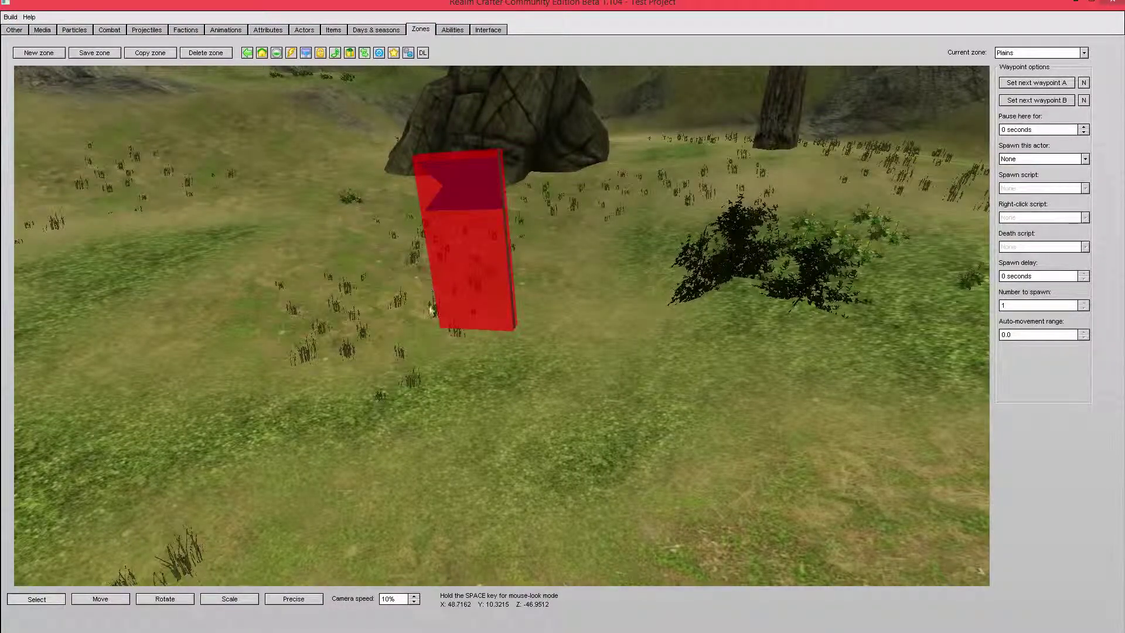
Lower the waypoint to the ground by setting its precise Position Y to 0.8
left_click(294, 598)
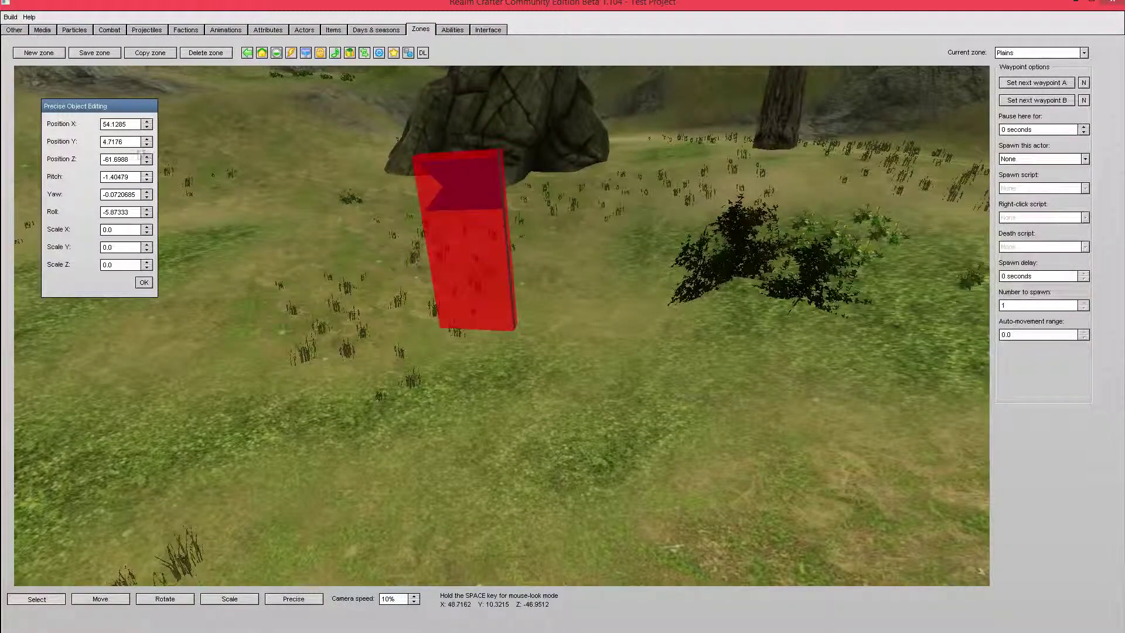
left_click(147, 144)
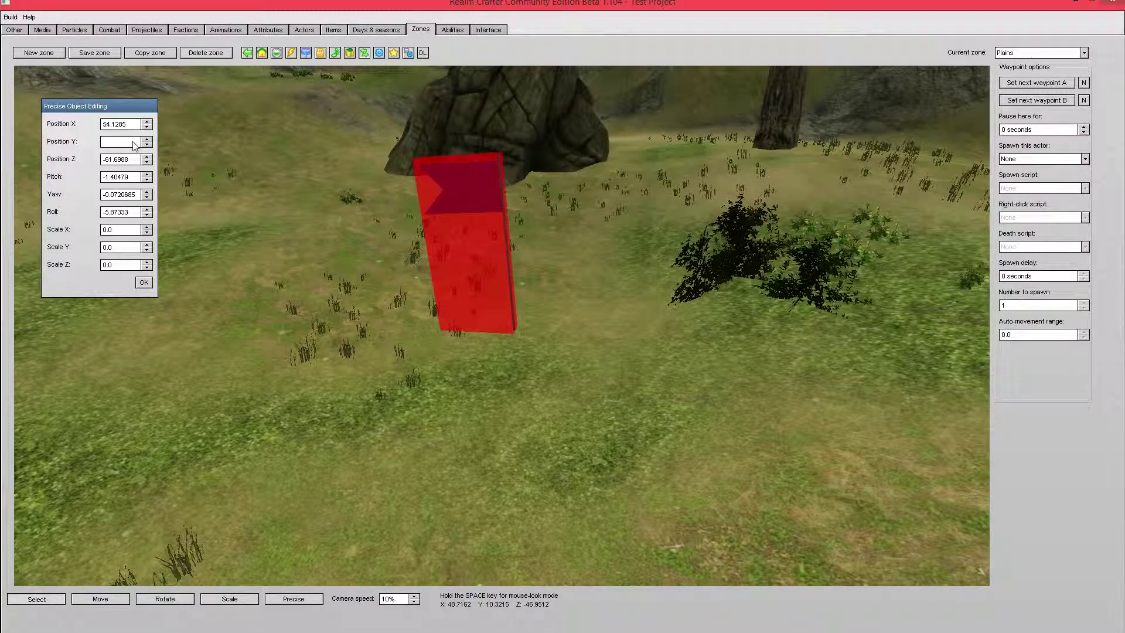
type("0.0")
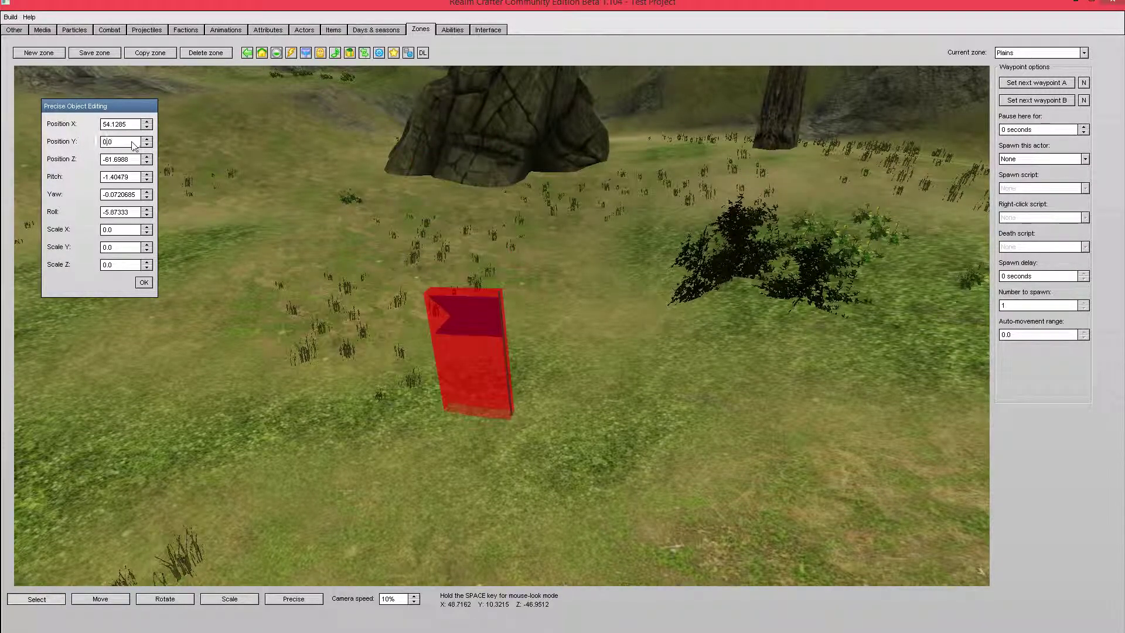
left_click(147, 139)
left_click(146, 139)
left_click(146, 139)
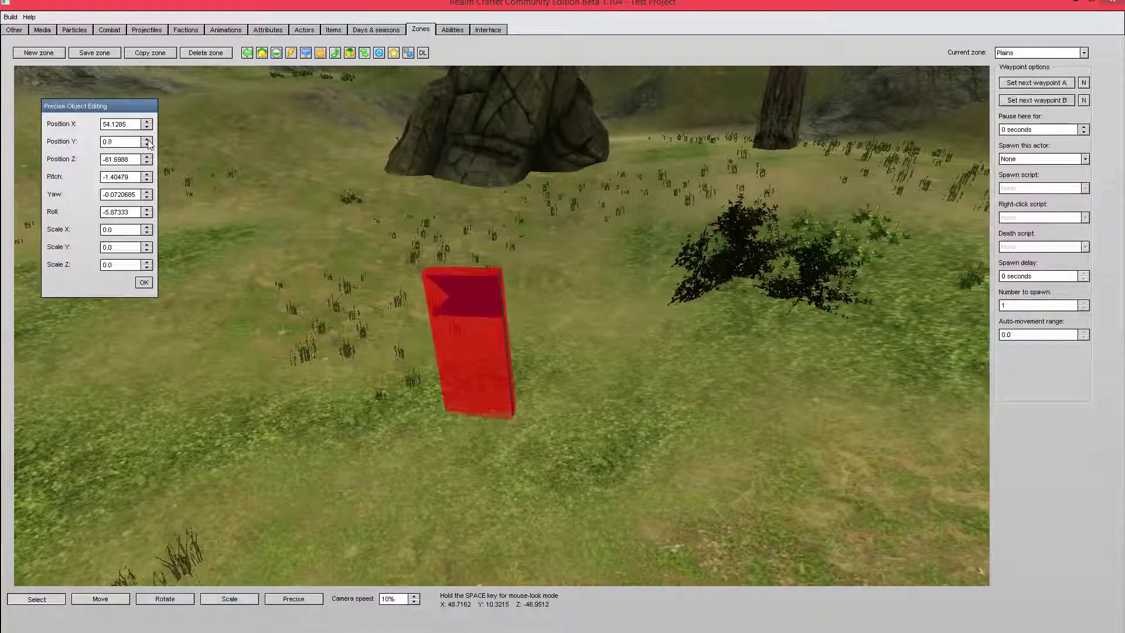
left_click(147, 139)
left_click(146, 145)
left_click(146, 144)
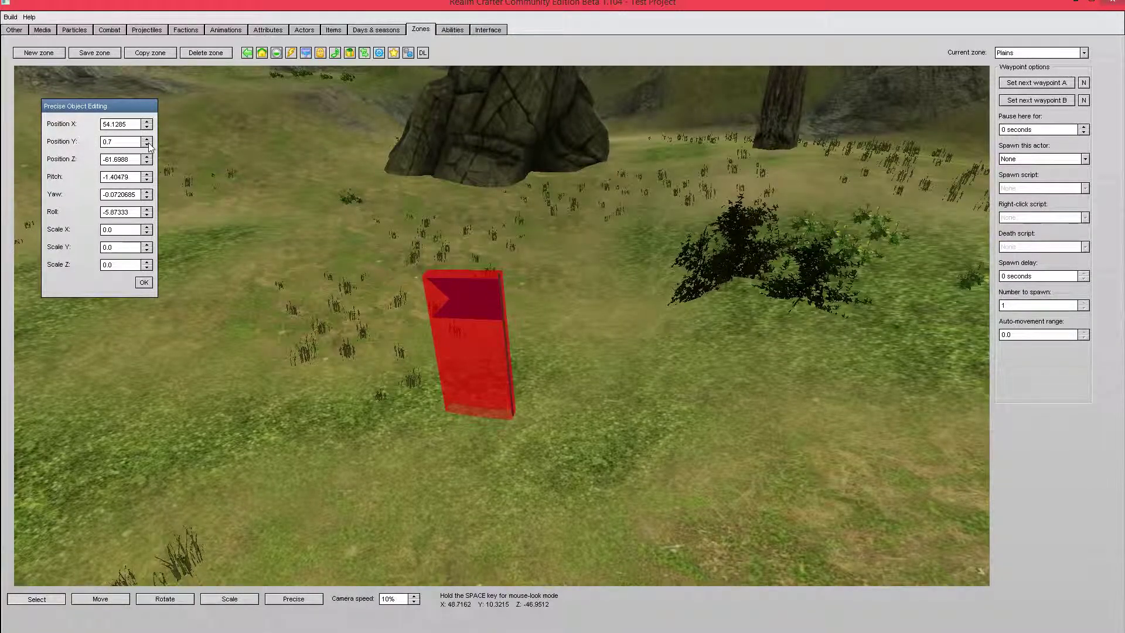
left_click(147, 140)
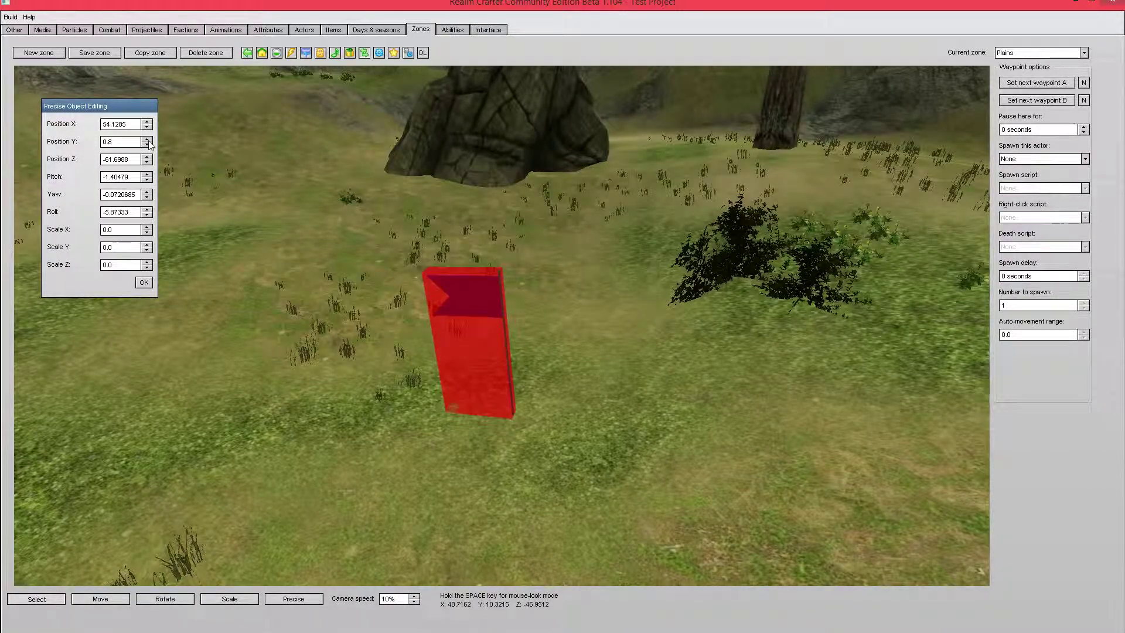
left_click(145, 285)
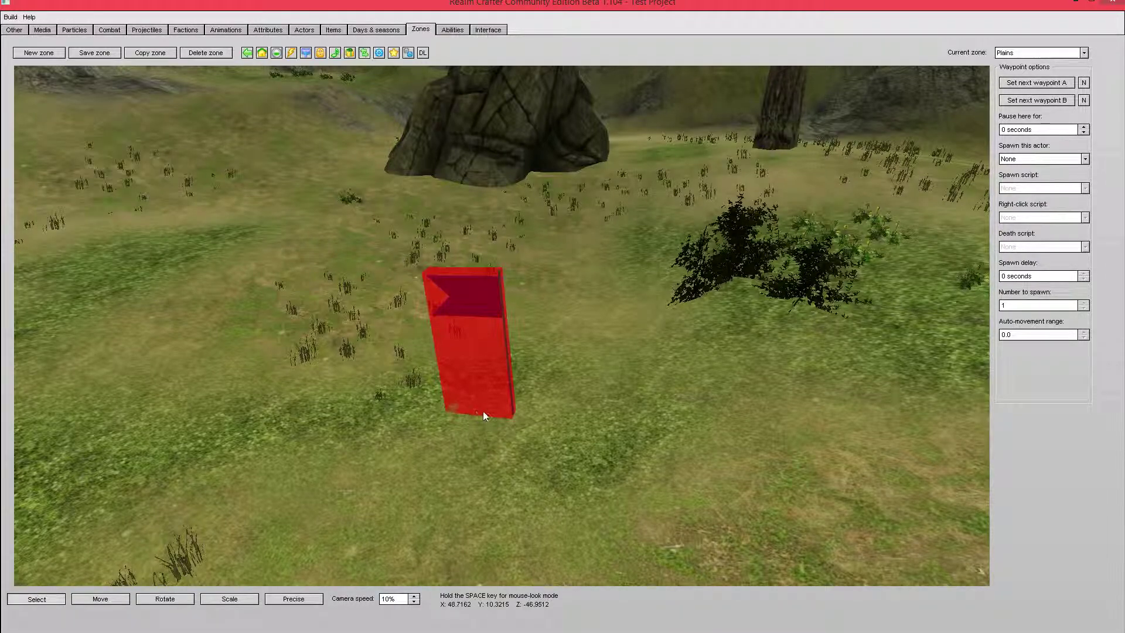
Inspect the waypoint's base at ground level and set the waypoint to spawn the Stag [] actor
key("space")
key("w")
key("s")
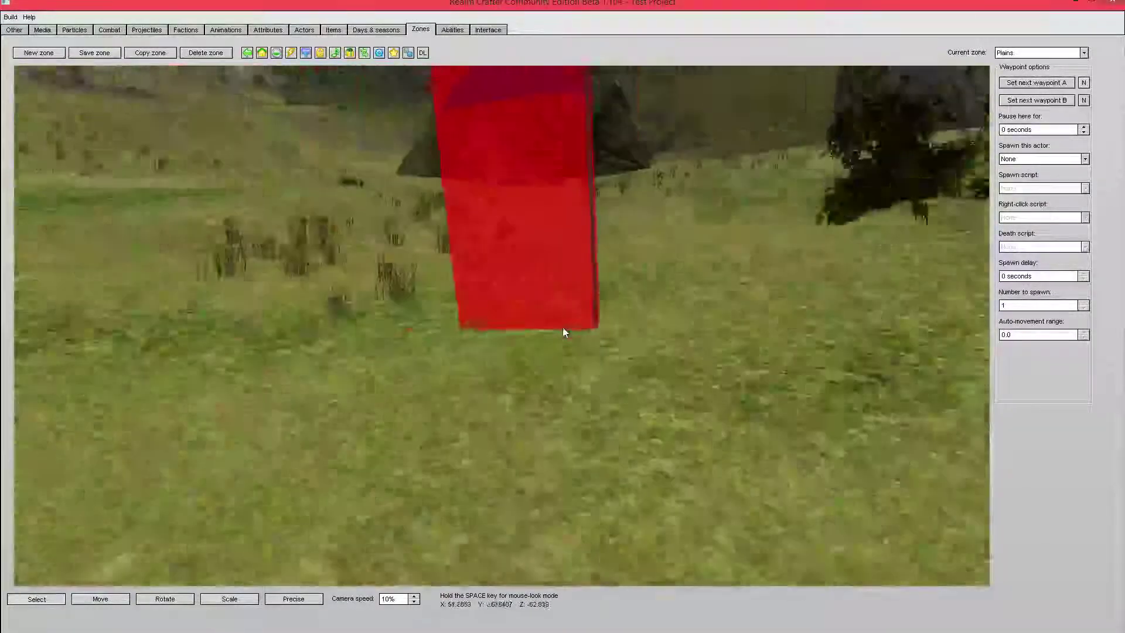
key("w")
key("s")
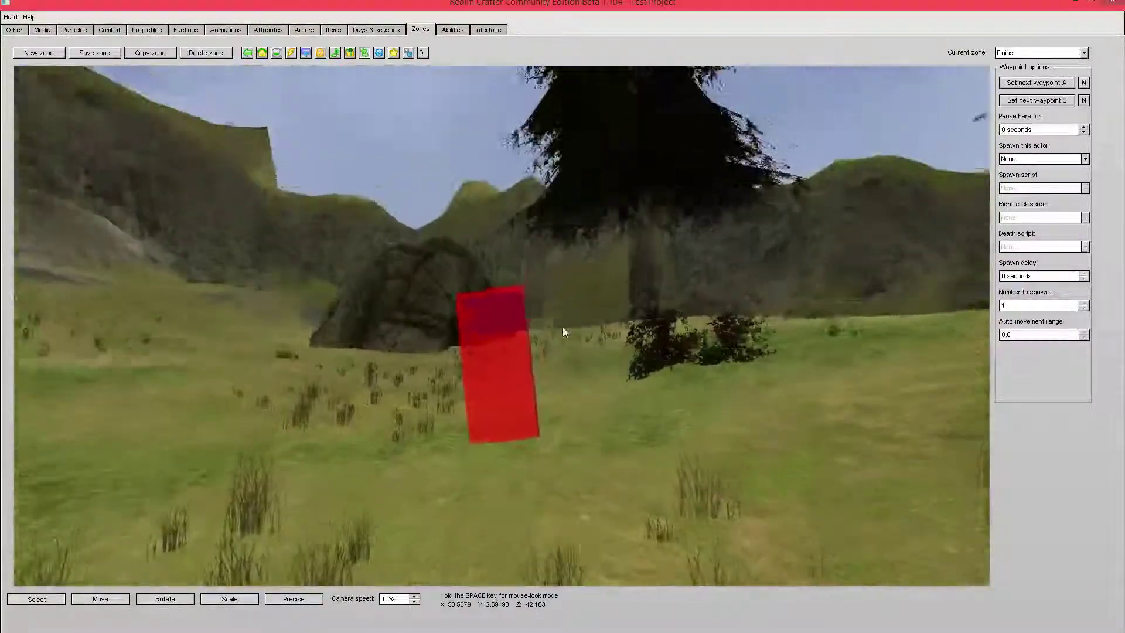
key("w")
key("s")
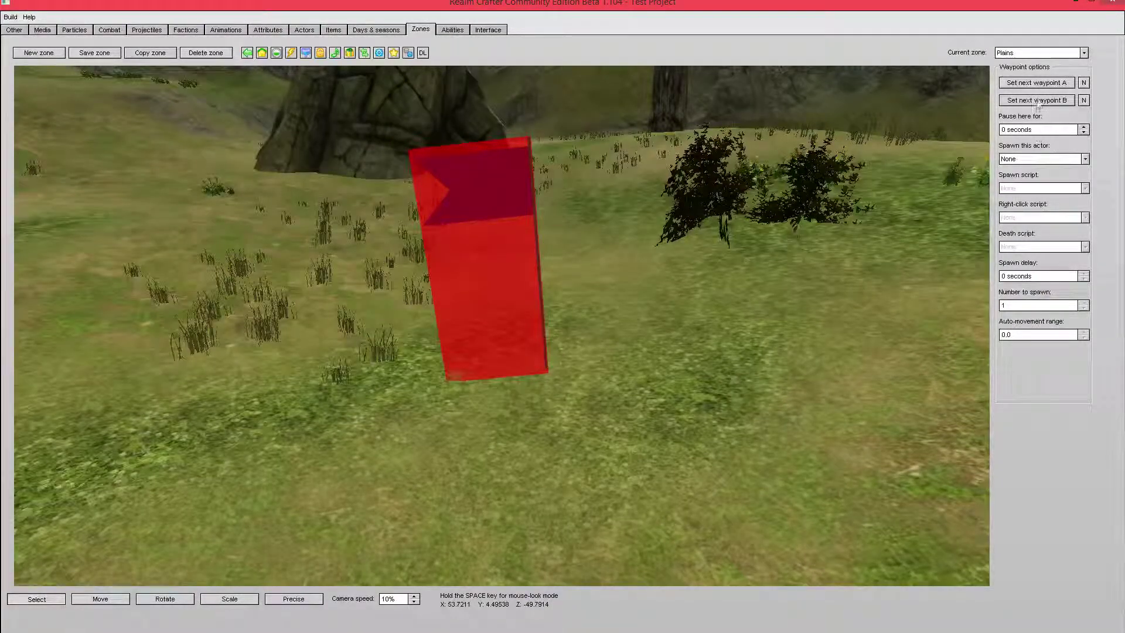
left_click(1042, 160)
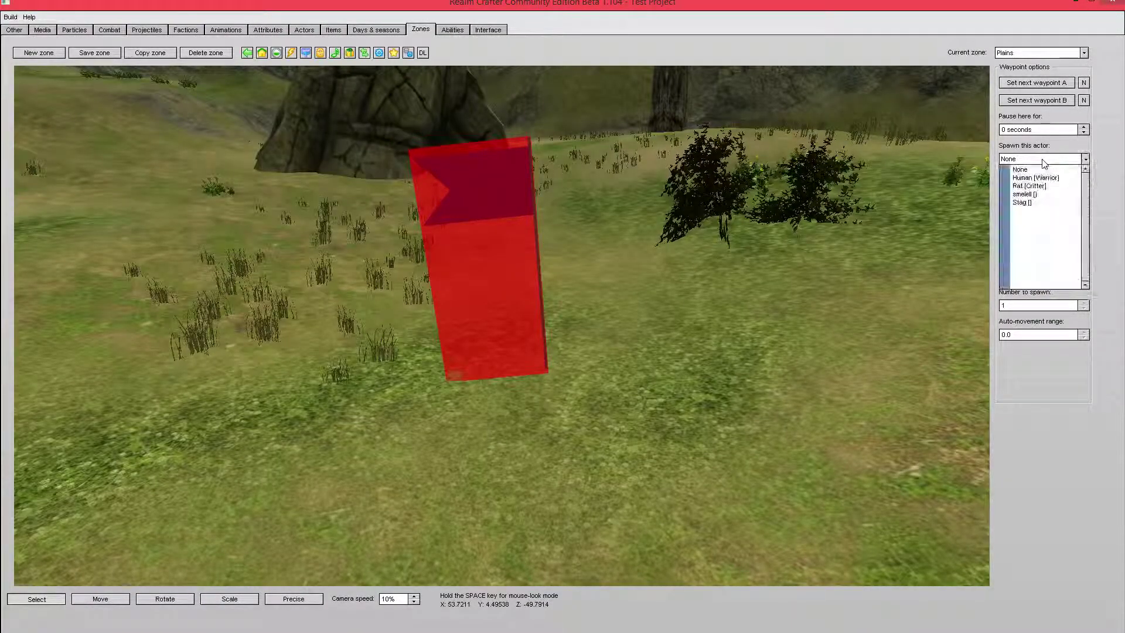
left_click(1034, 202)
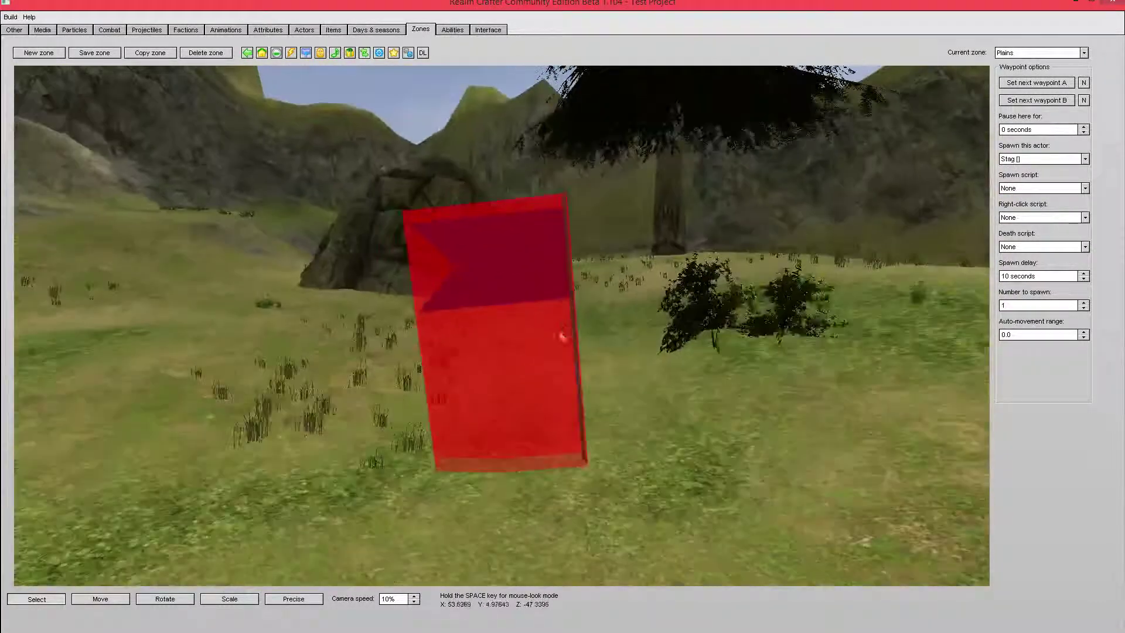
Raise the stag waypoint by setting its precise Position Y to 3.0 and check its placement from several angles
left_click(302, 599)
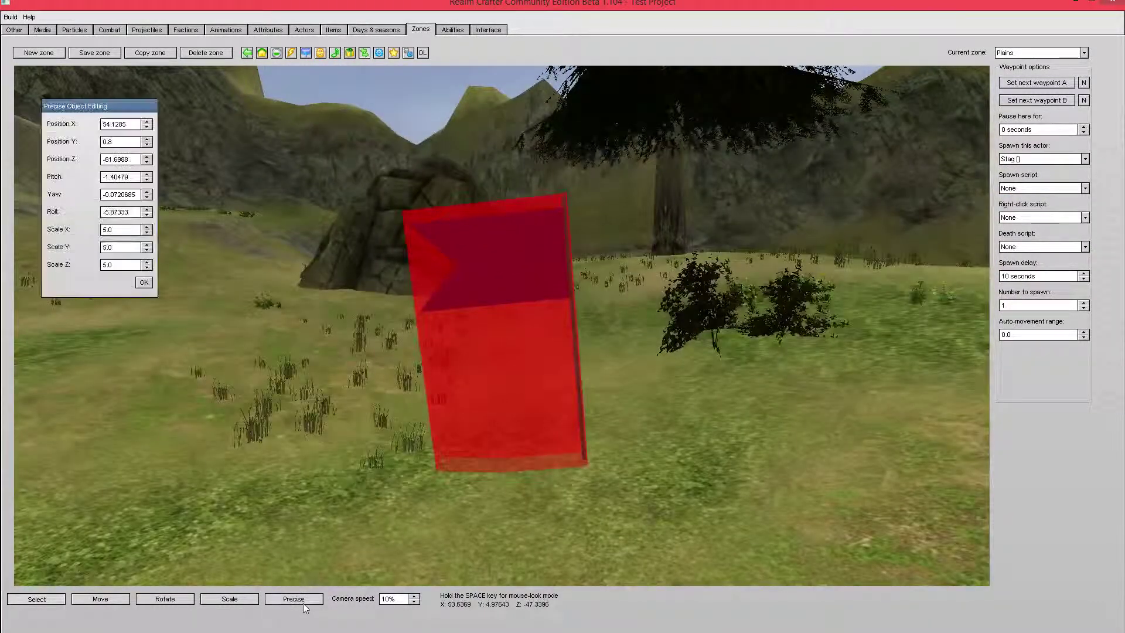
left_click(147, 139)
left_click_drag(147, 141, 147, 149)
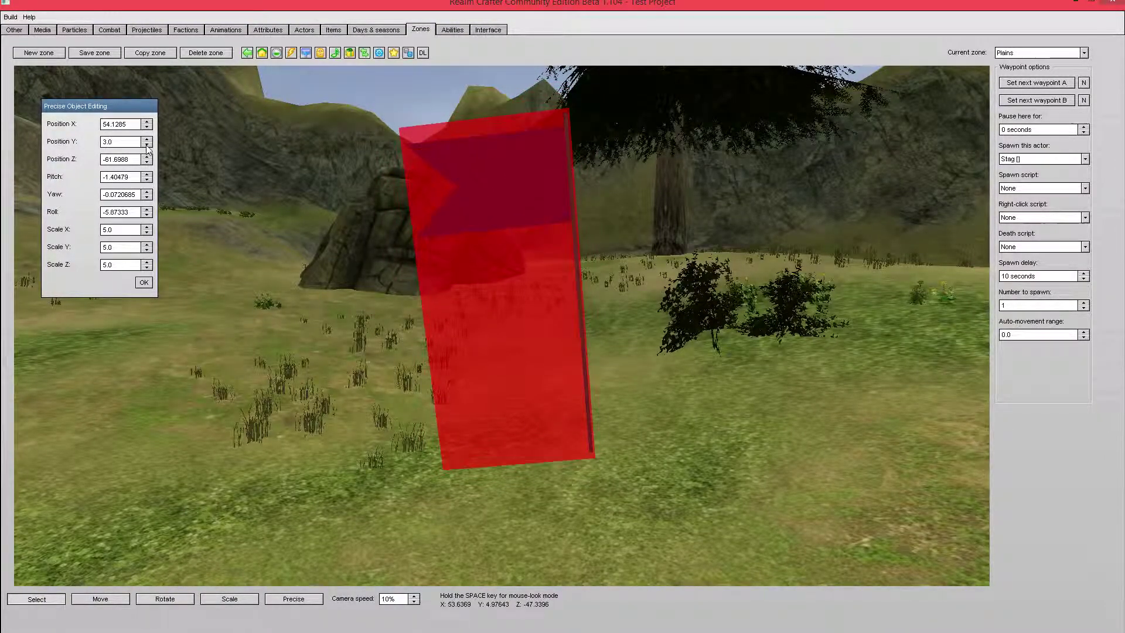
left_click(144, 281)
key("space")
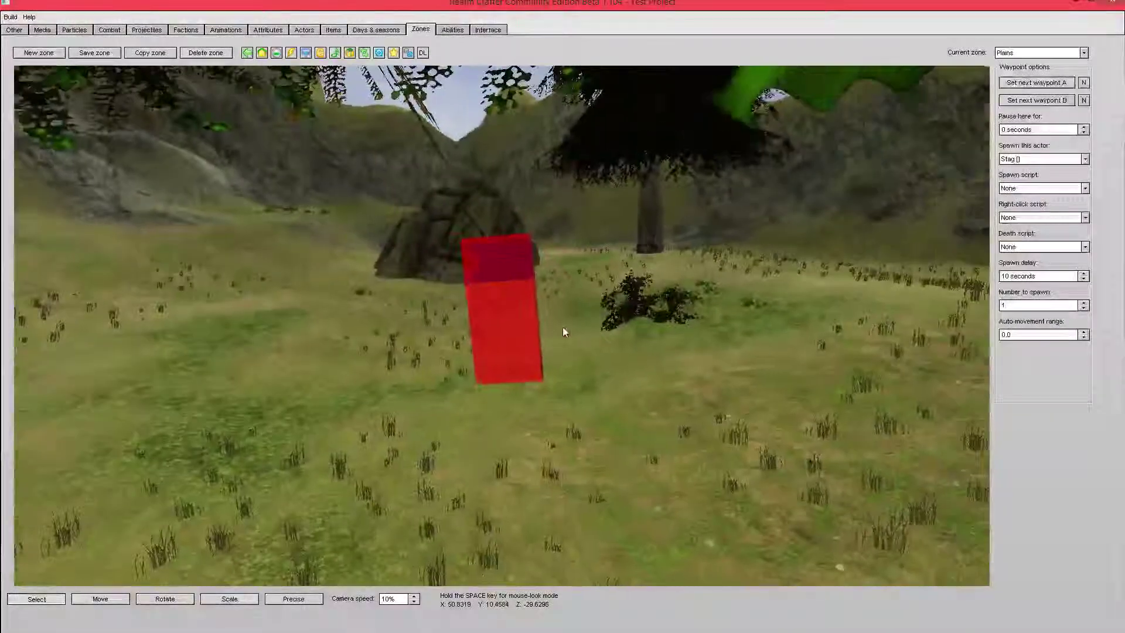
key("space")
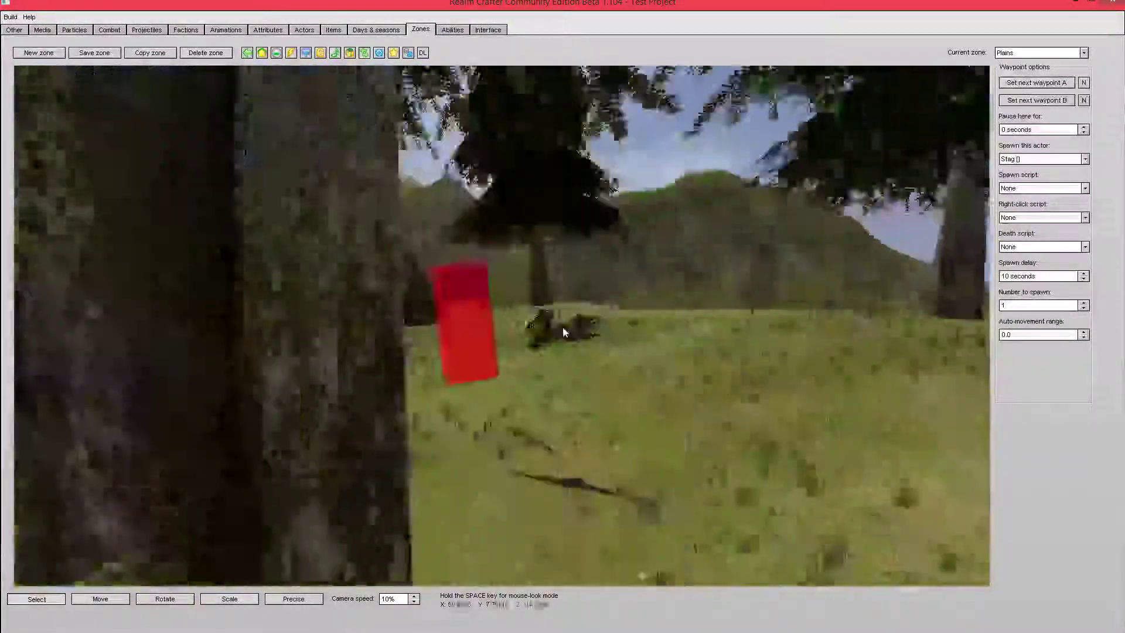
key("space")
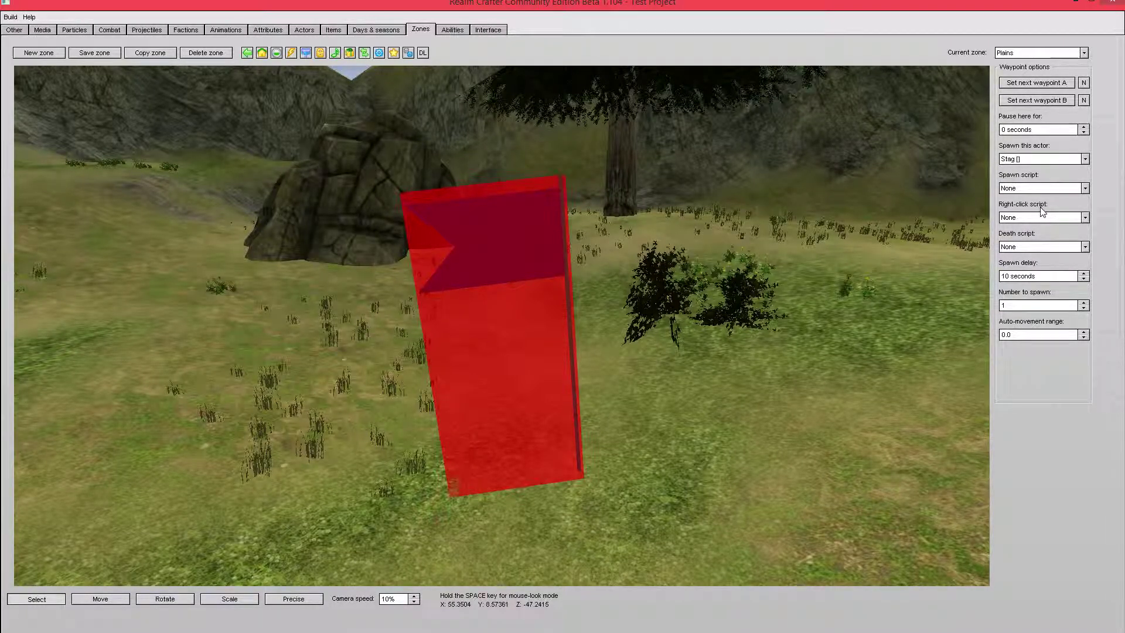
Check the right-click script choices and try a spawn delay of 10000 seconds before restoring it to 10 seconds
left_click(1019, 220)
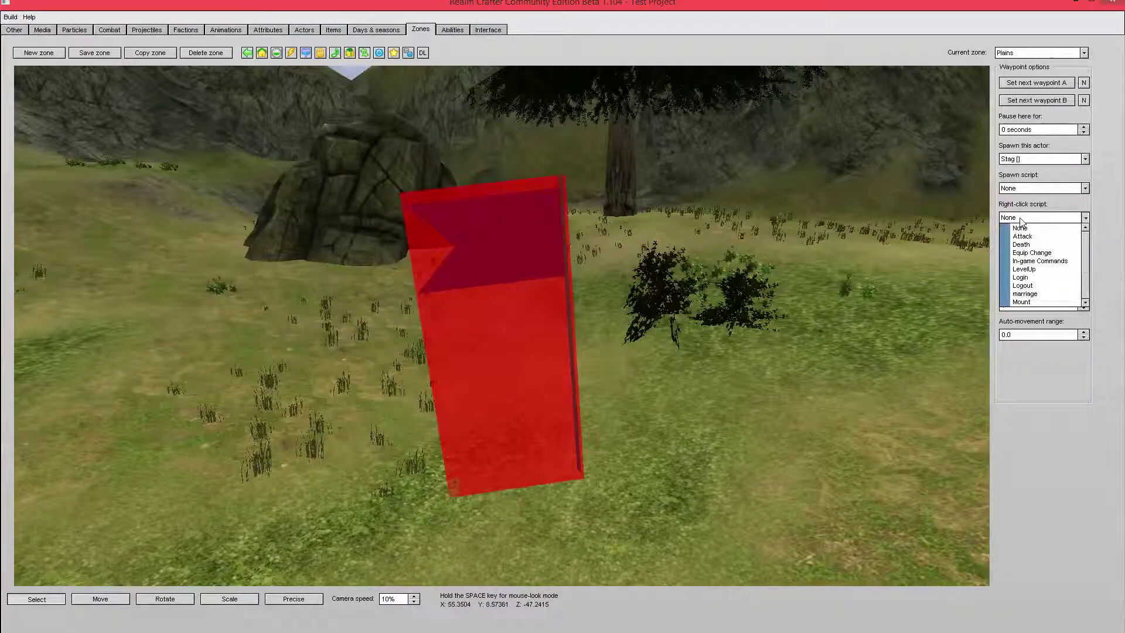
left_click(1020, 220)
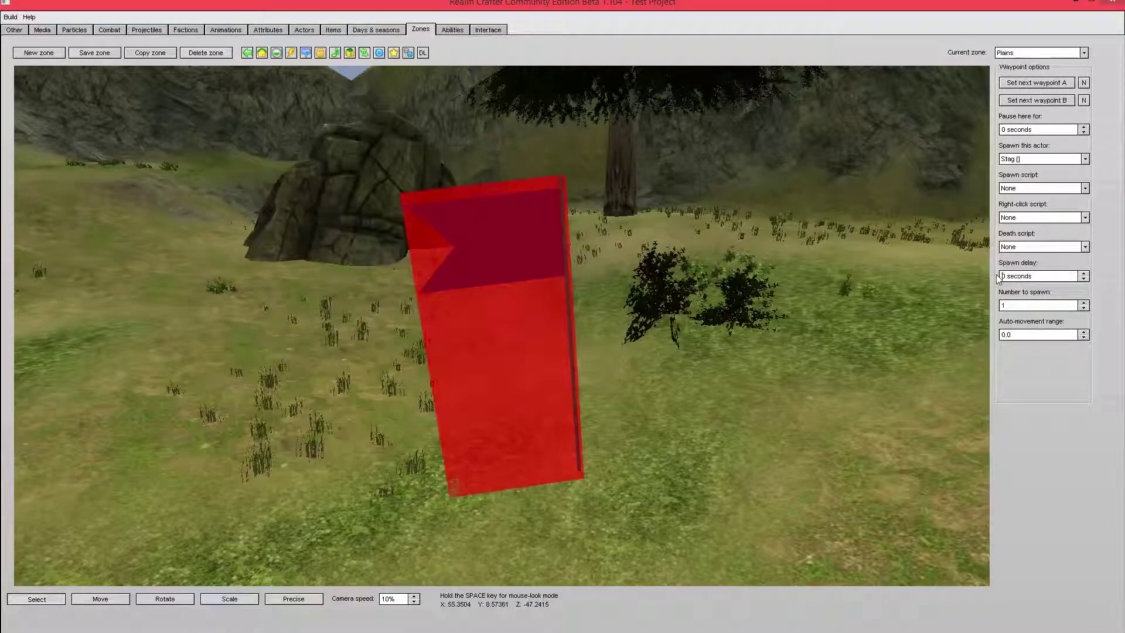
type("1000")
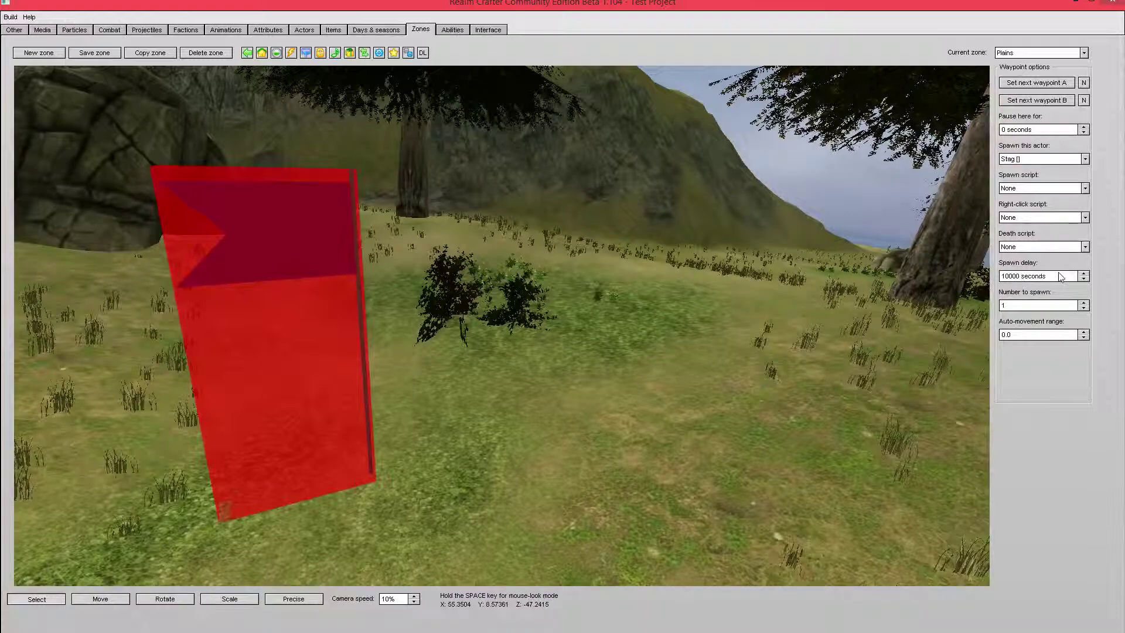
key("BackSpace")
key("BackSpace")
key("BackSpace")
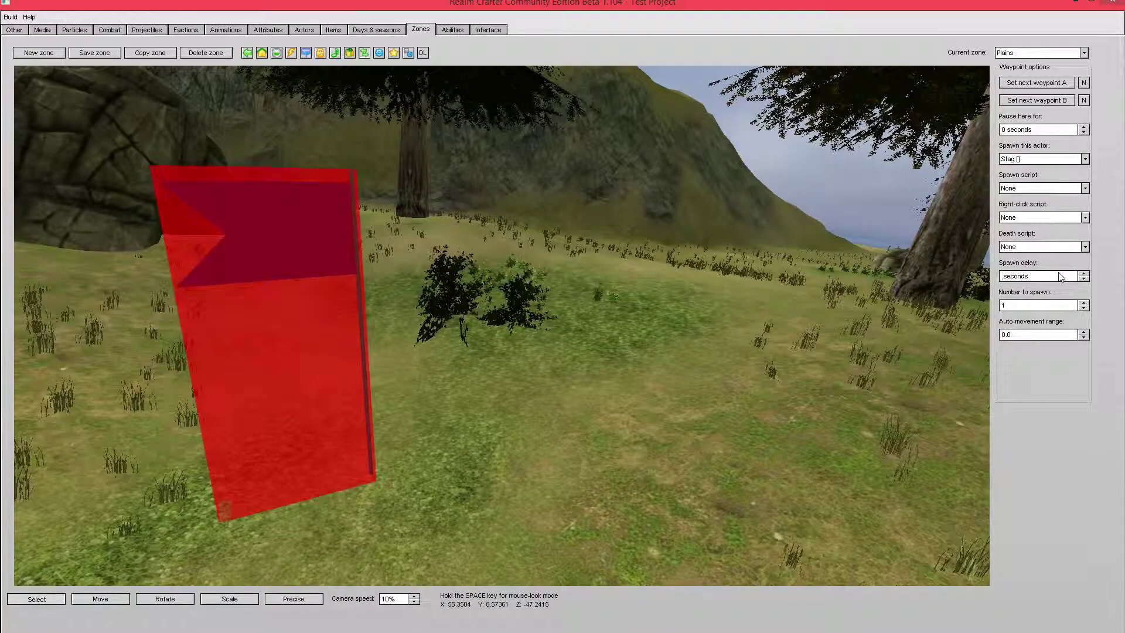
type("10")
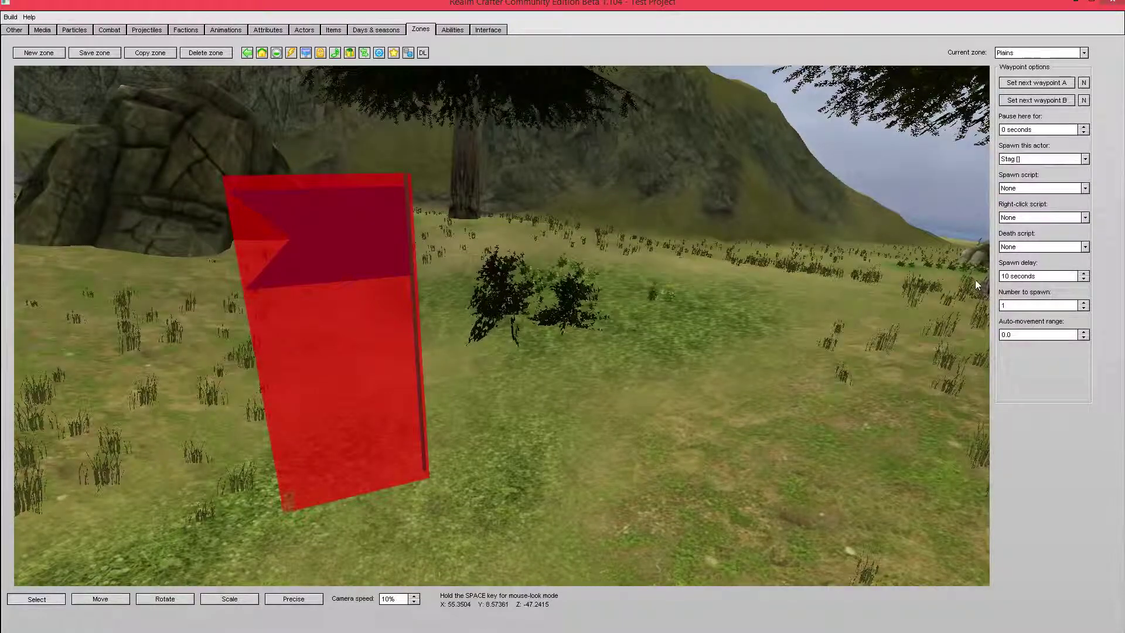
Set the stag waypoint's auto-movement range to 50 and view the covered area from above
key("space")
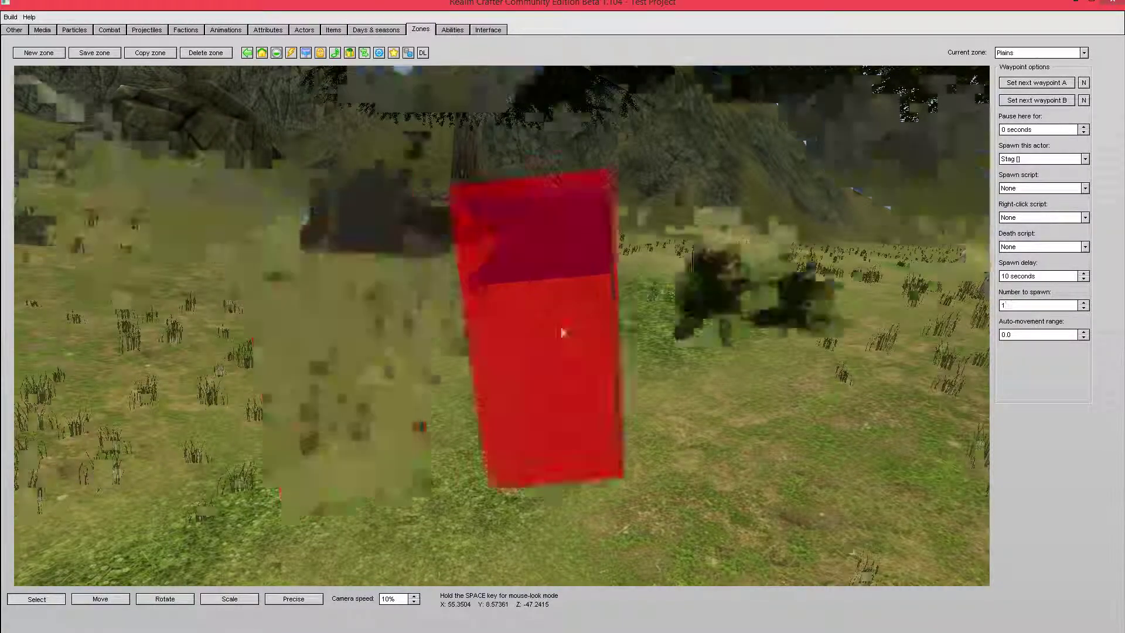
key("space")
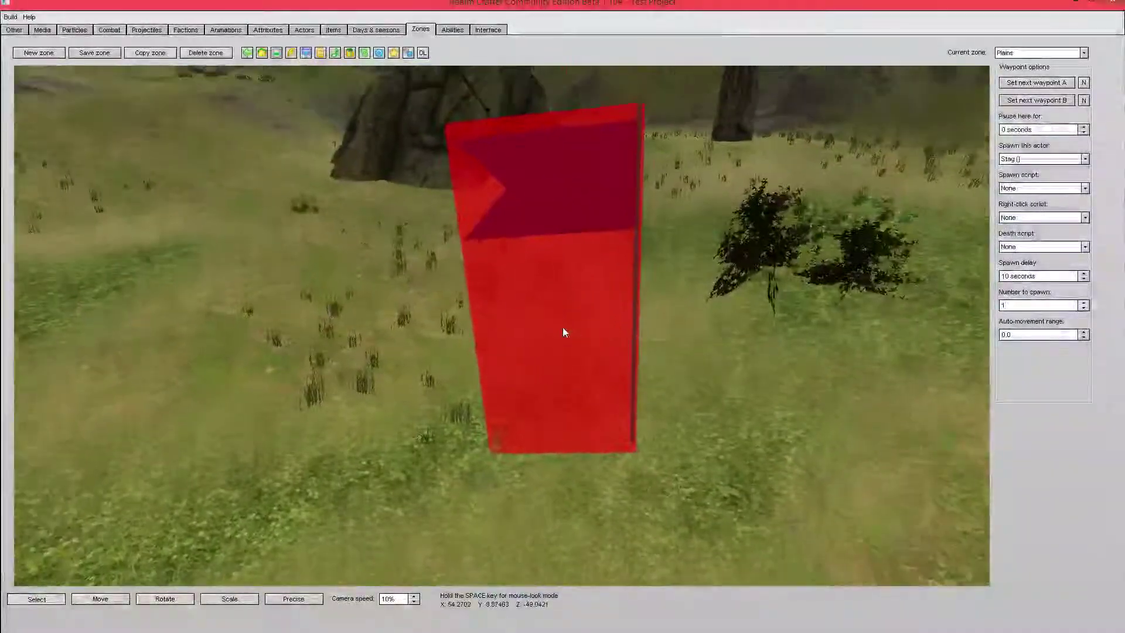
left_click(1019, 331)
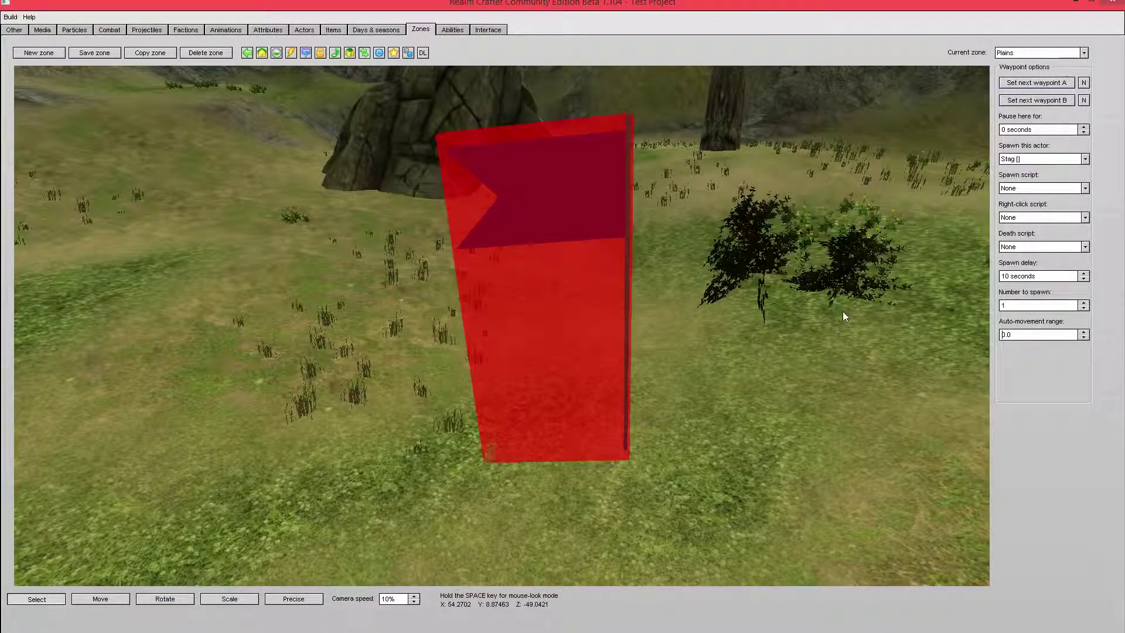
type("5")
key("space")
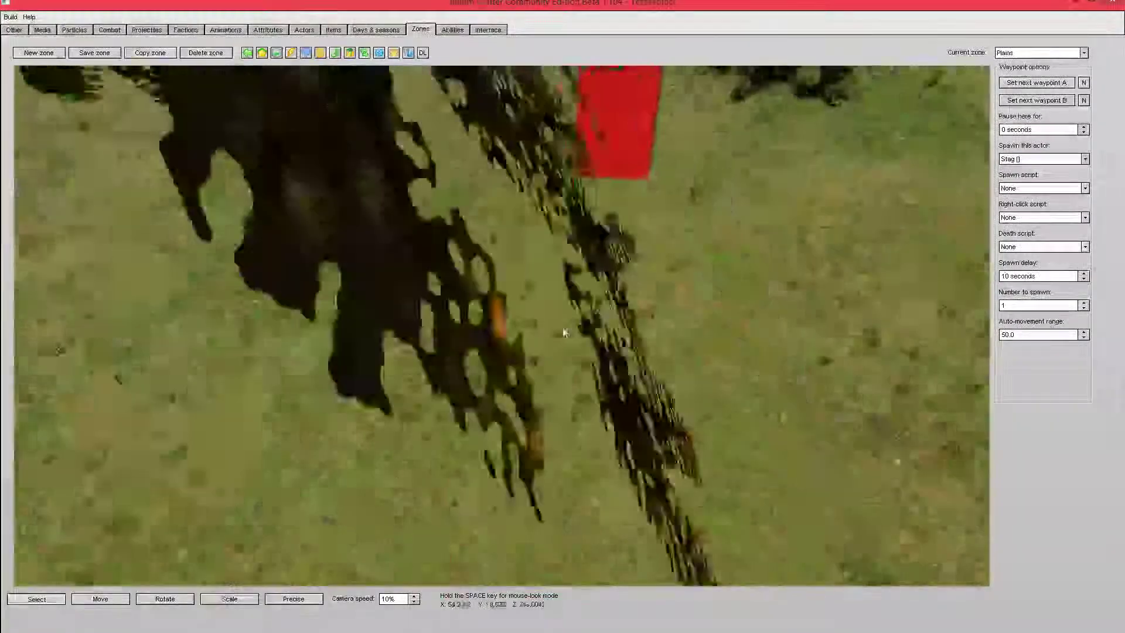
key("space")
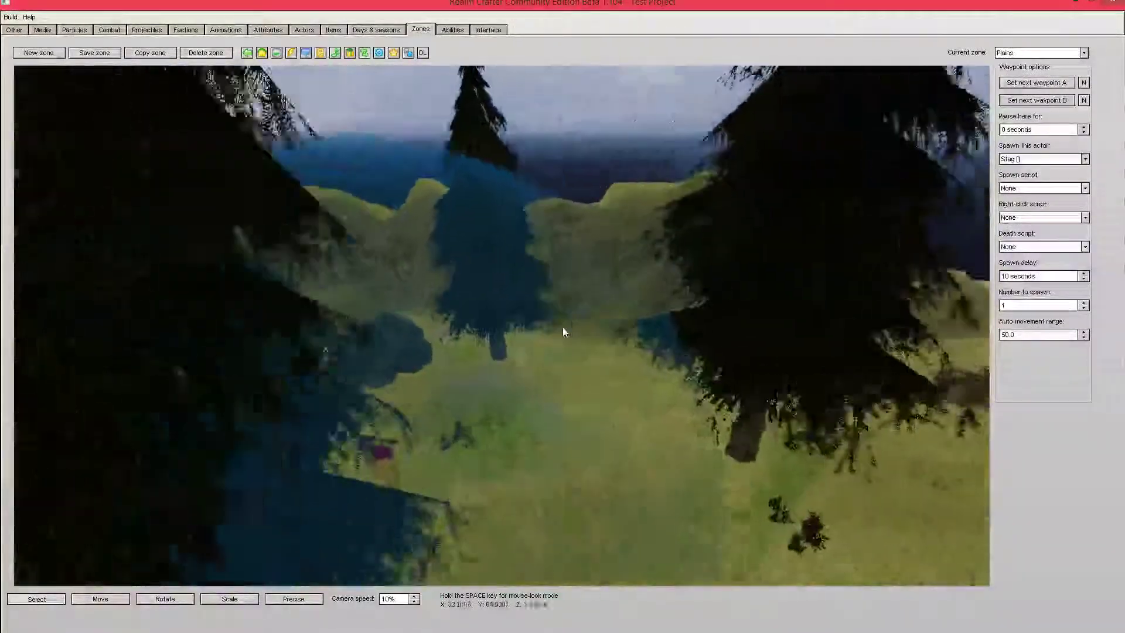
Set the auto-movement range to 20 and examine the blue range sphere around the waypoint from above and the side
key("space")
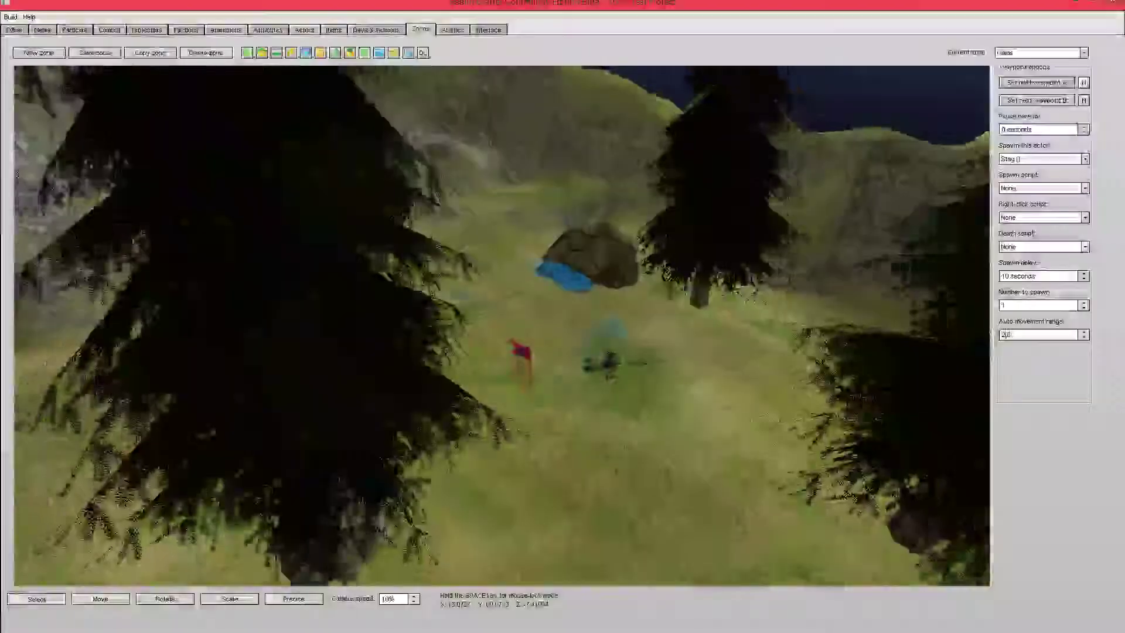
key("space")
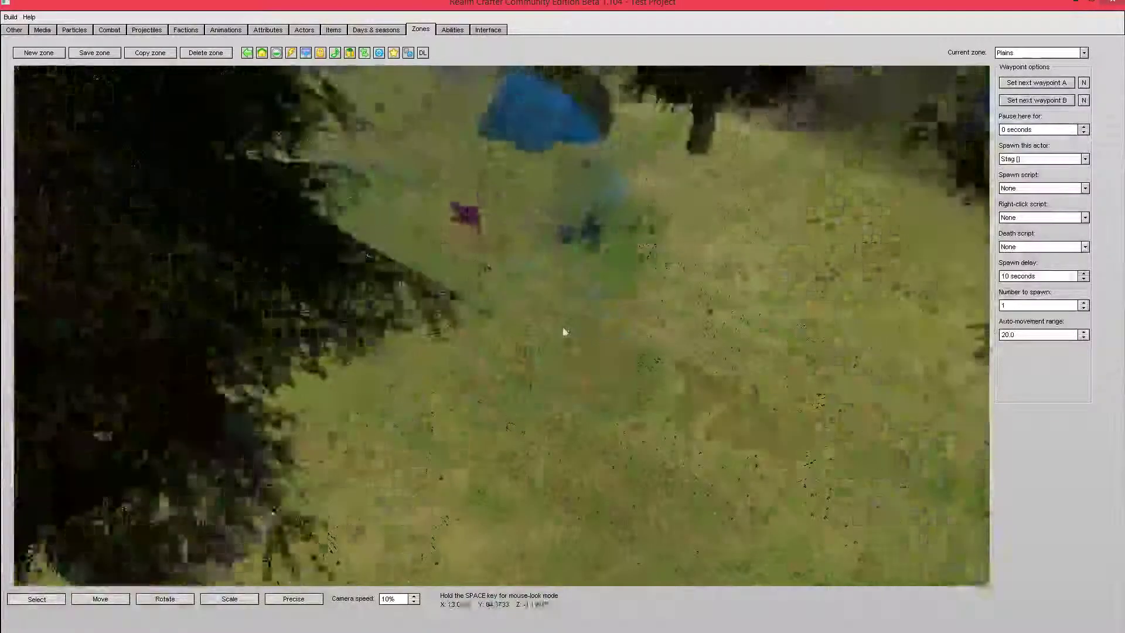
key("space")
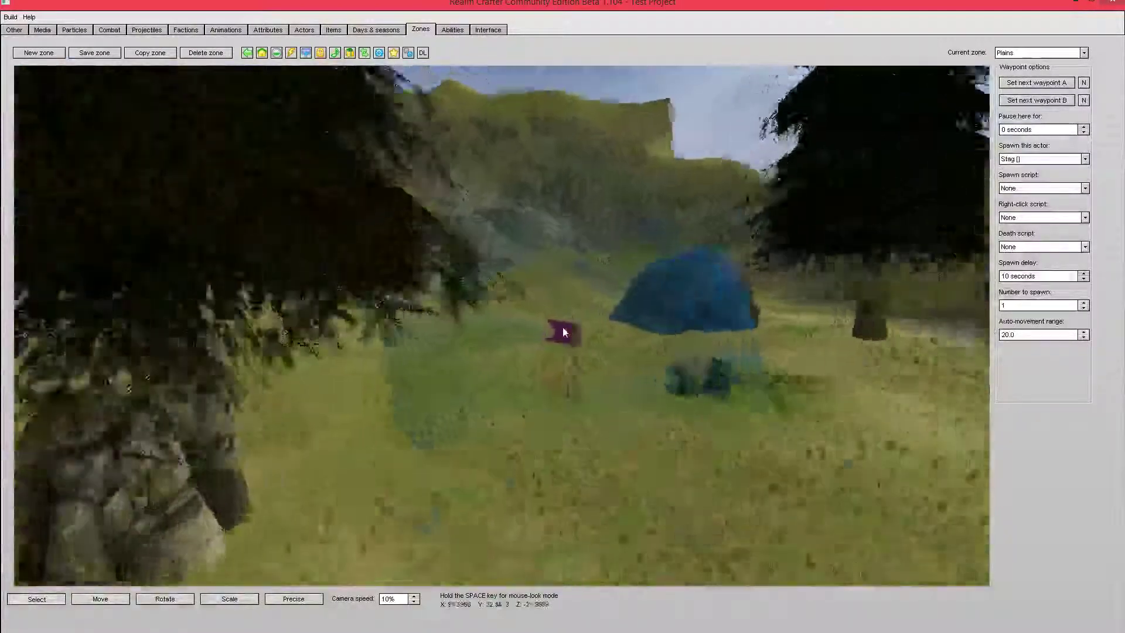
key("space")
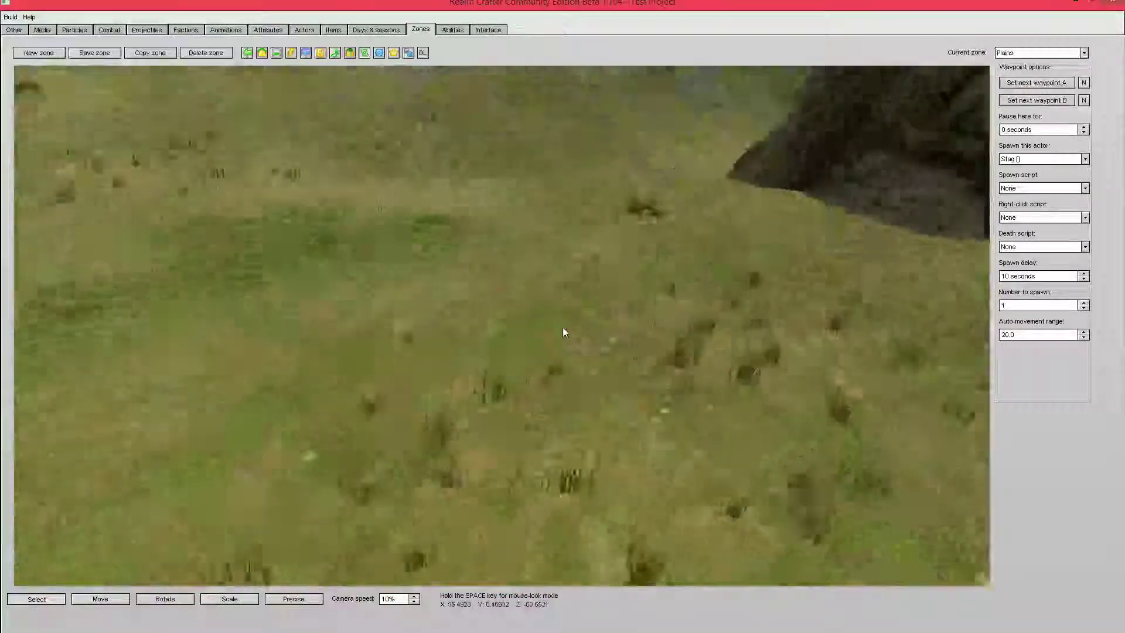
key("space")
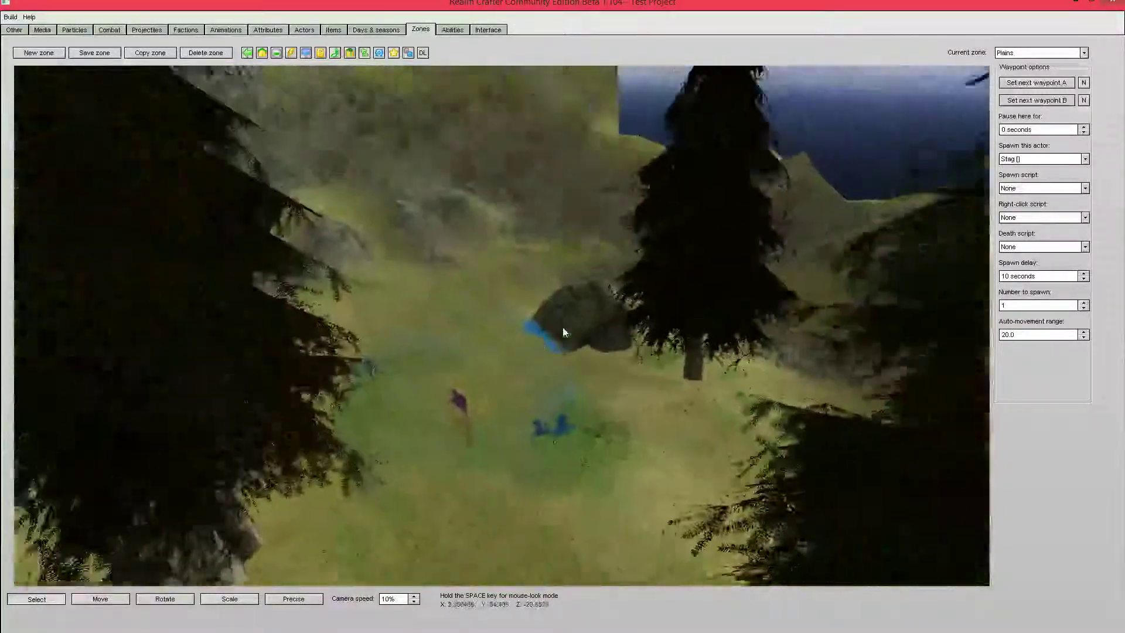
key("space")
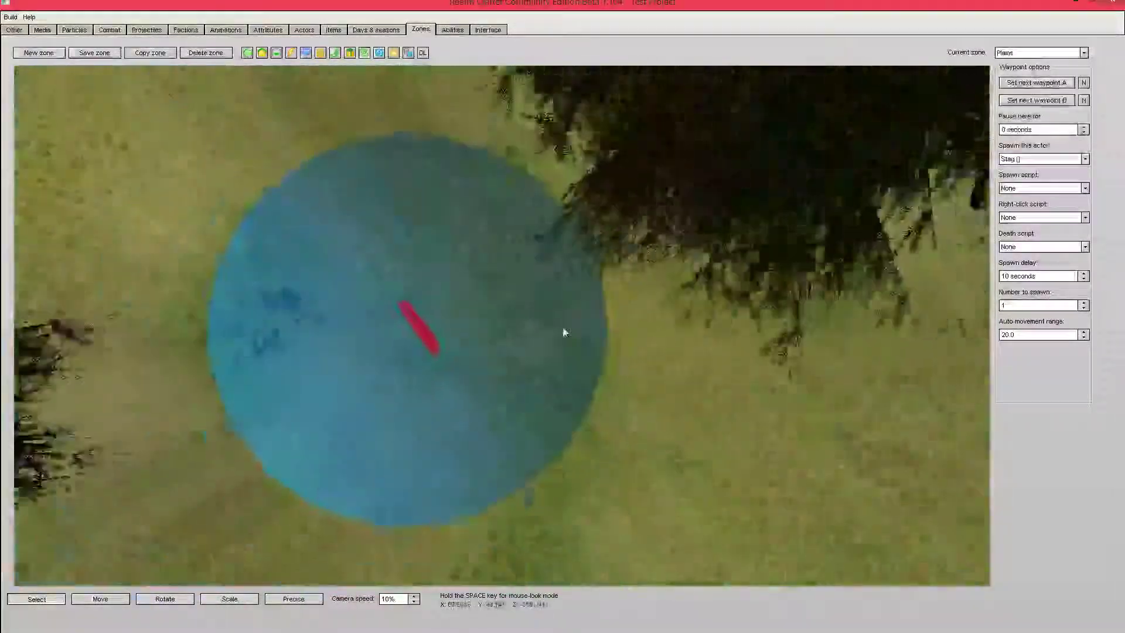
key("space")
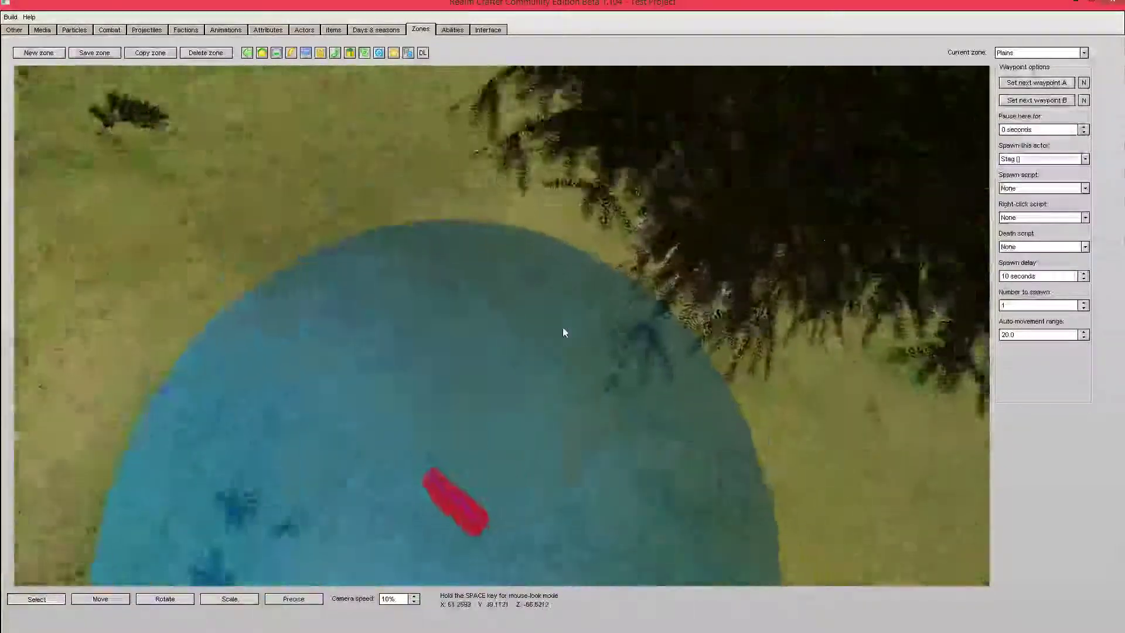
key("space")
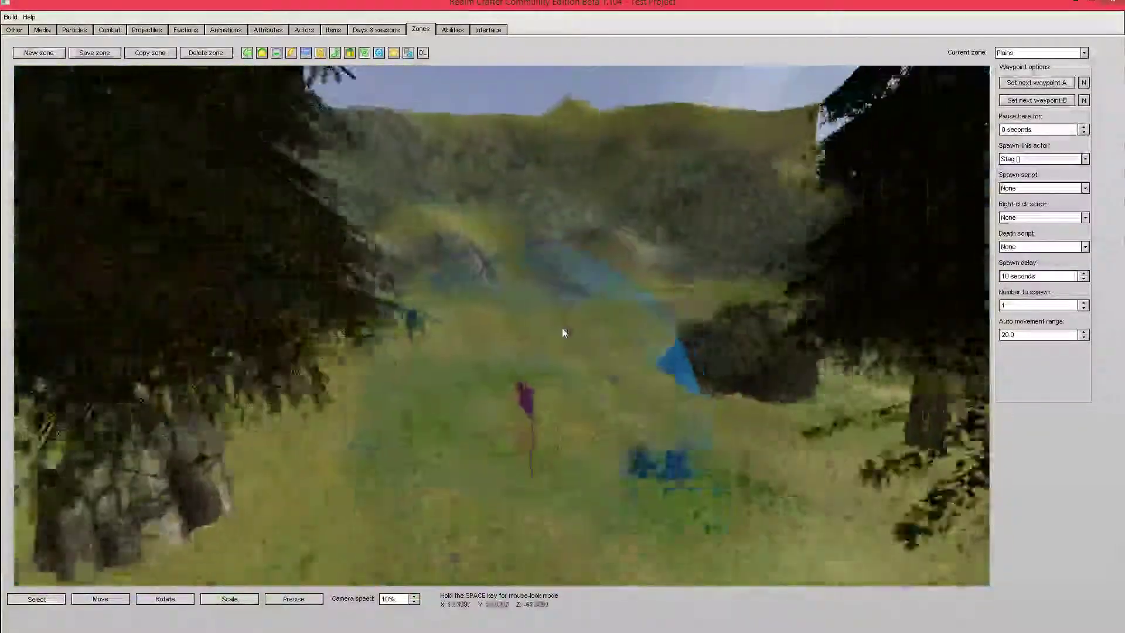
key("s")
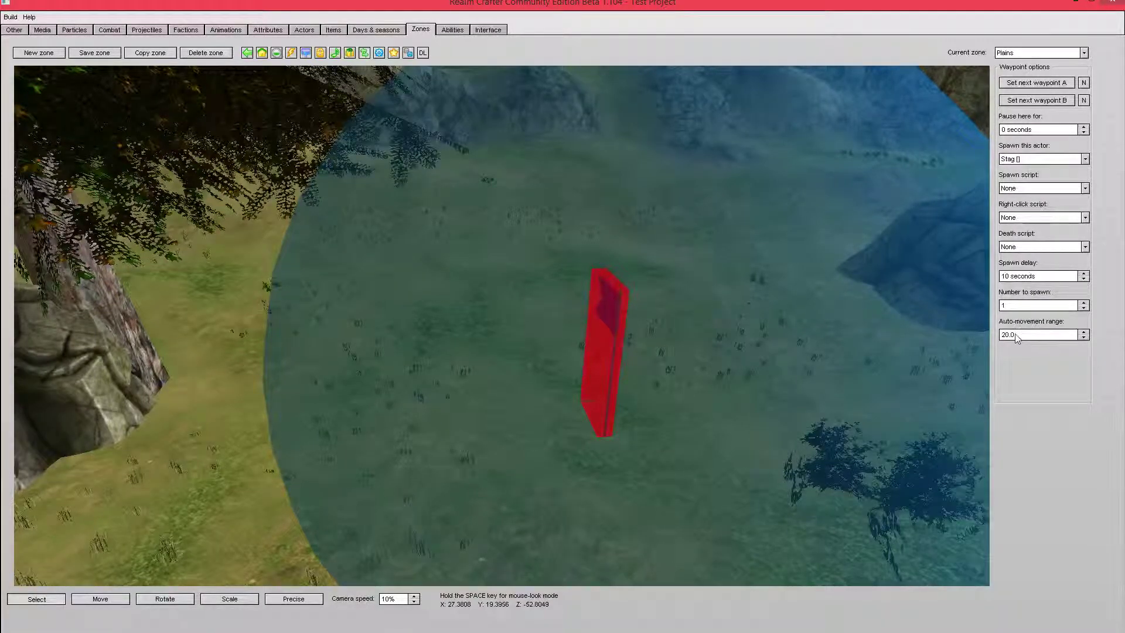
Reset the waypoint's auto-movement range to 0 and set its pause to 7 seconds
key("BackSpace")
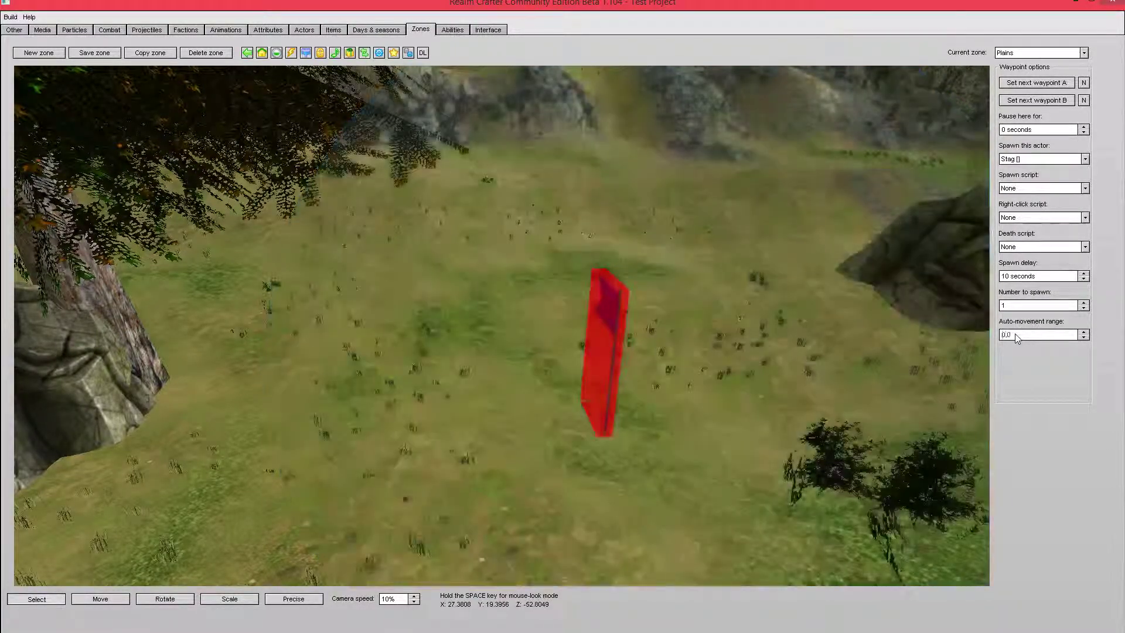
key("space")
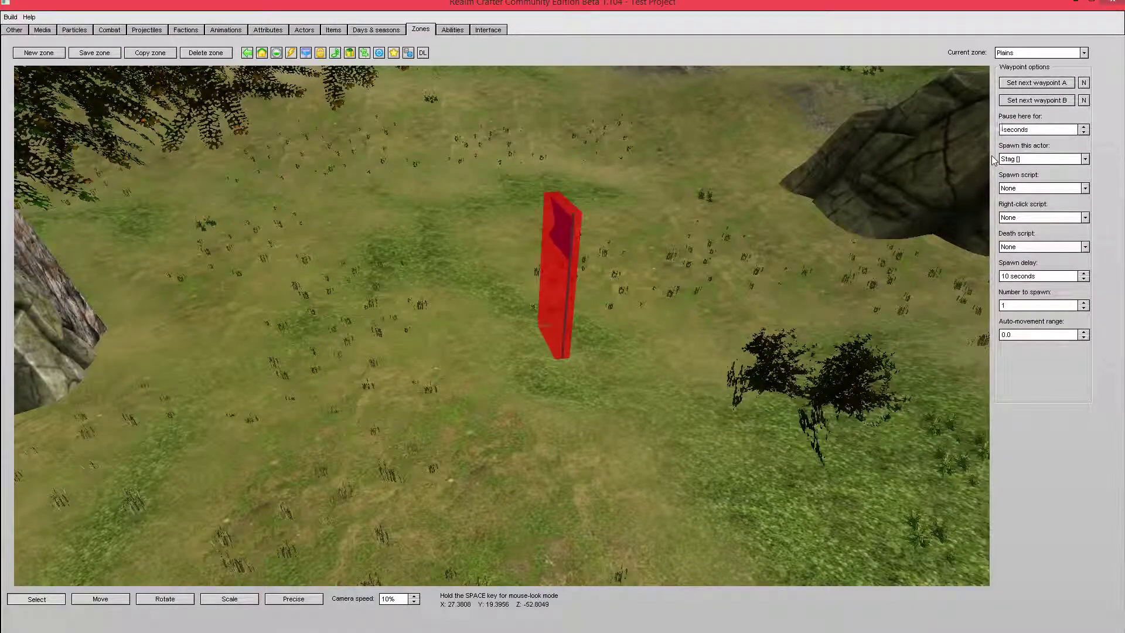
key("space")
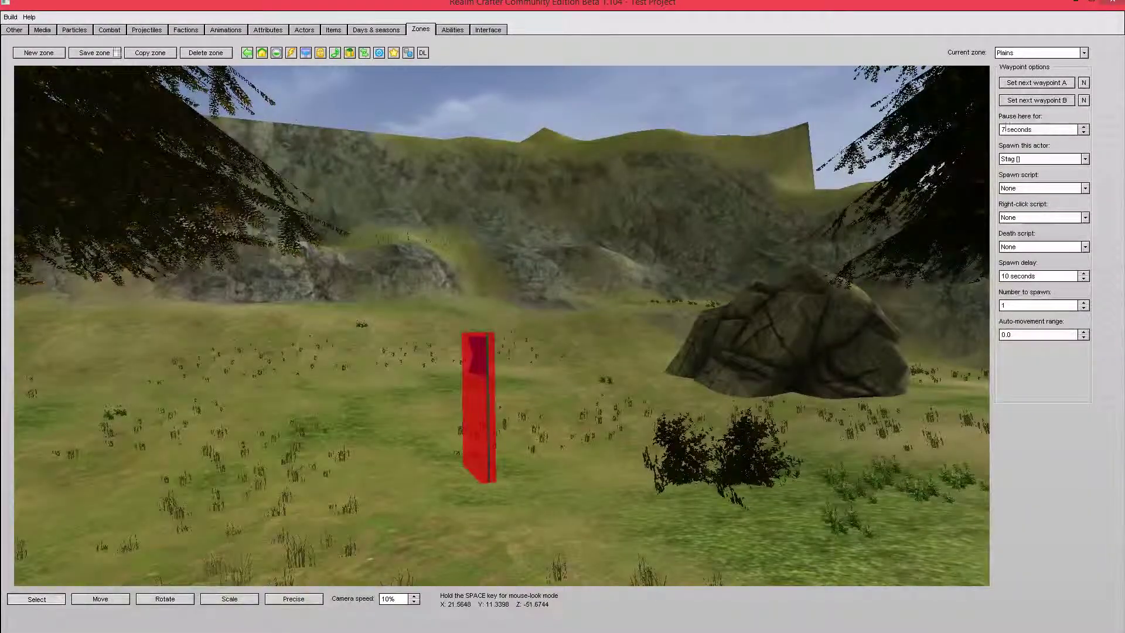
Try to place a second waypoint on the grass near the tree beside the large rock
key("space")
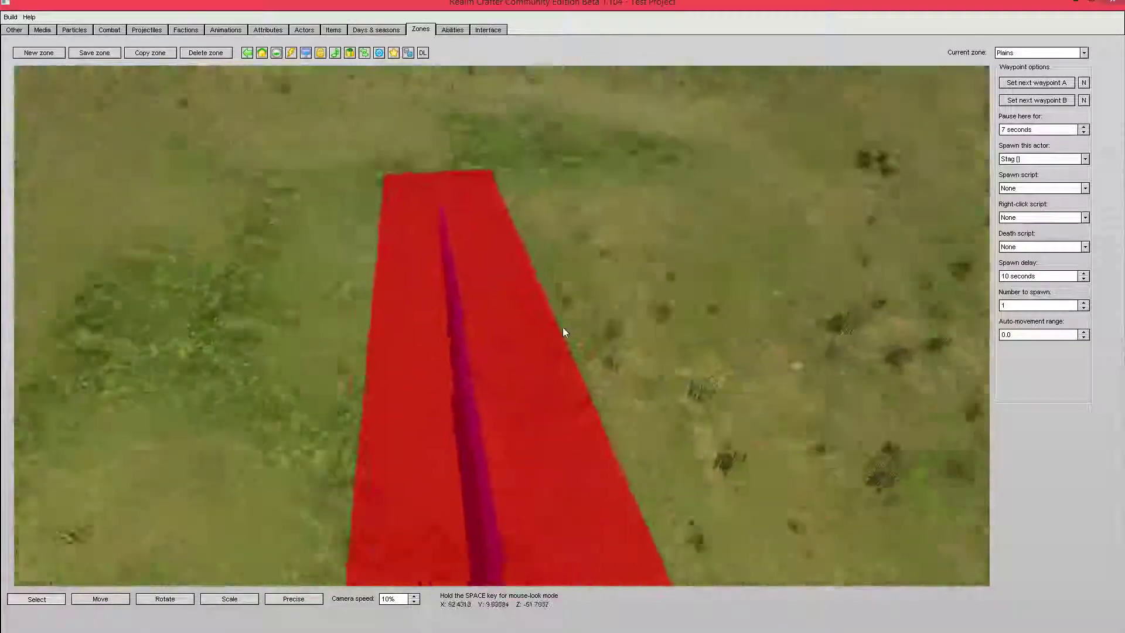
key("space")
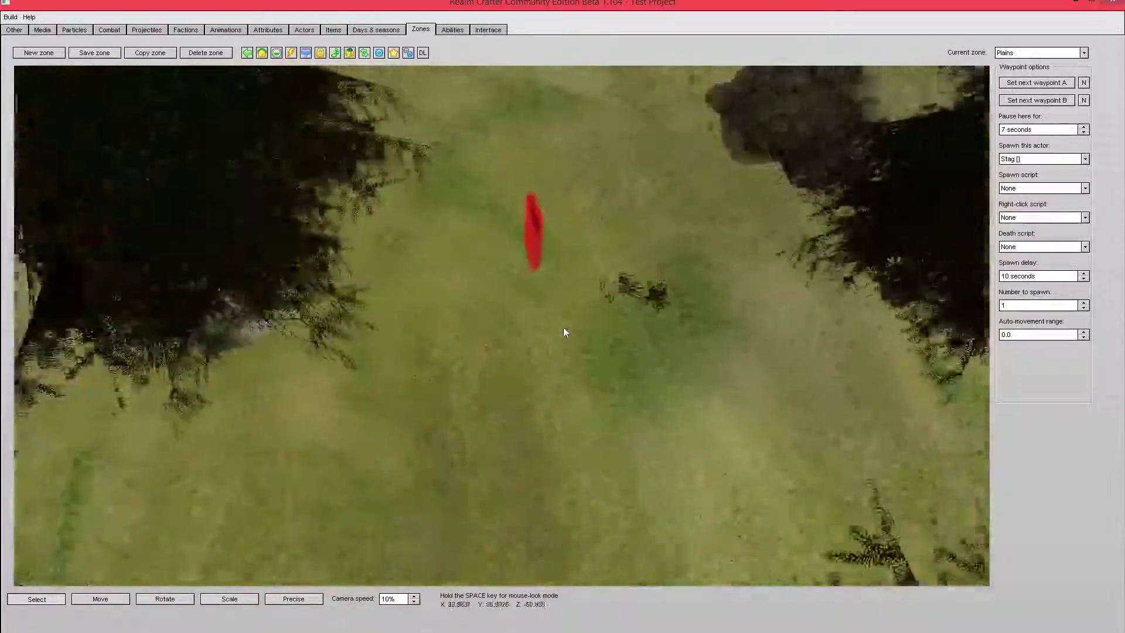
key("space")
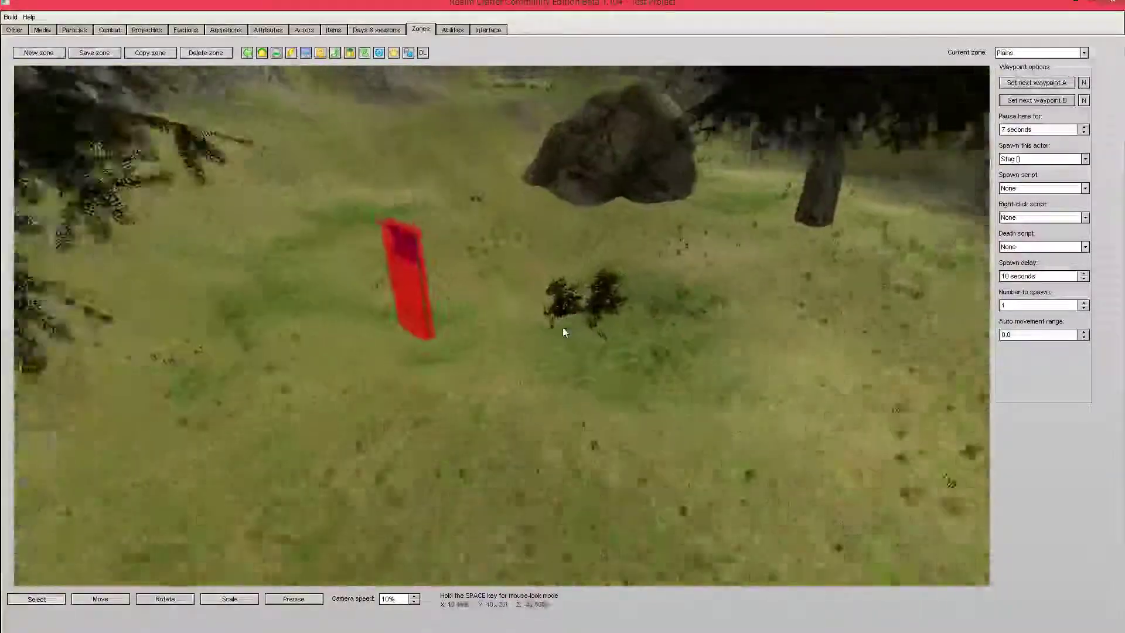
key("space")
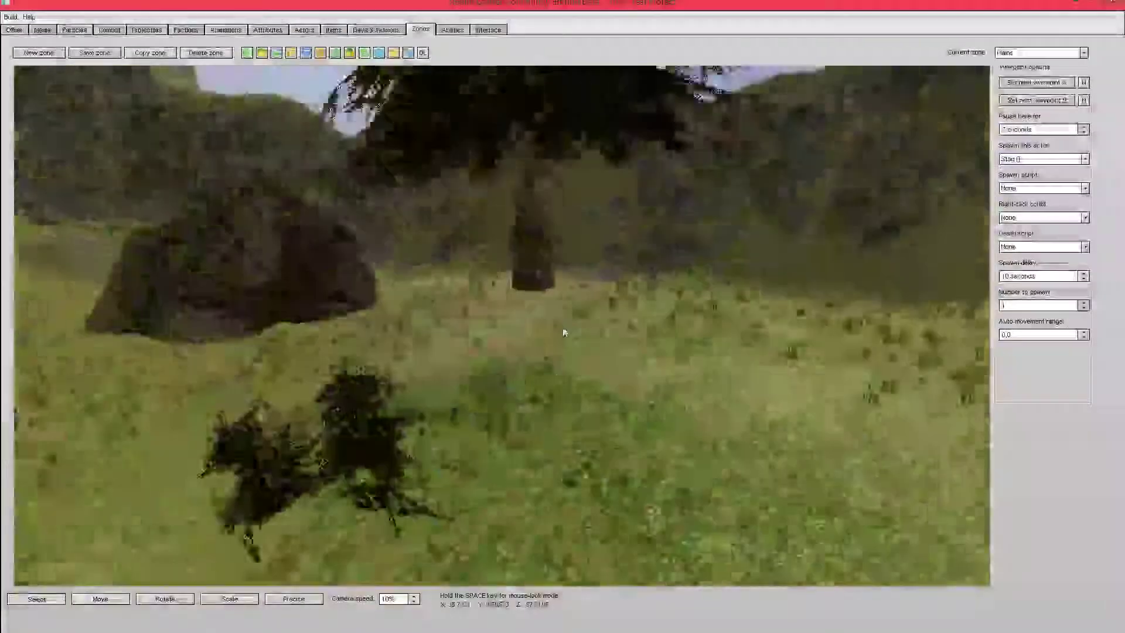
key("space")
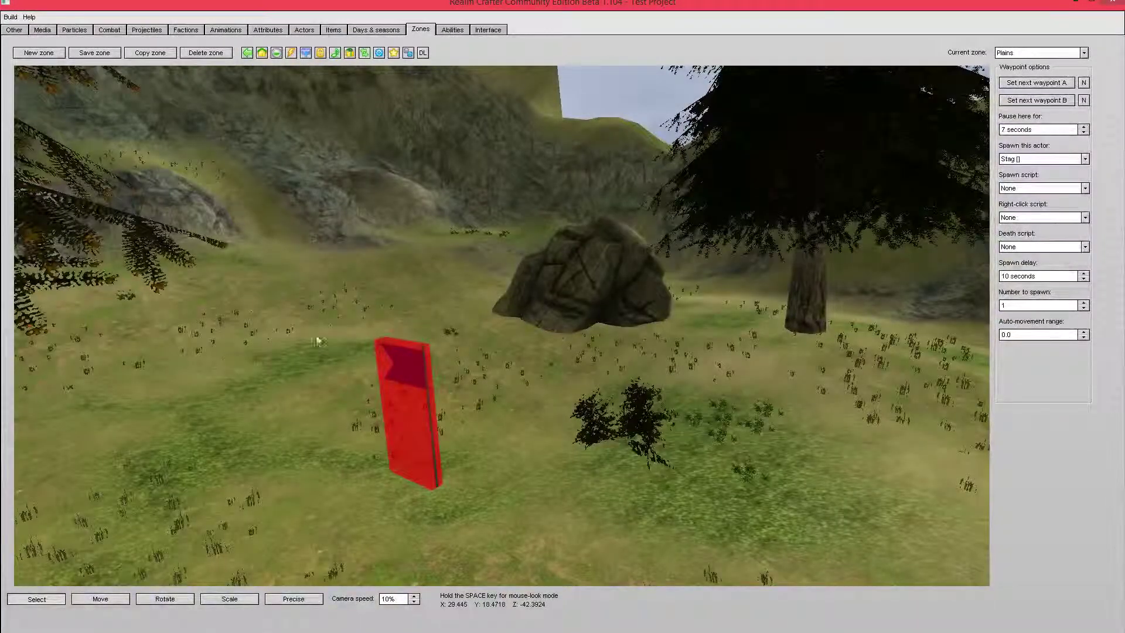
key("space")
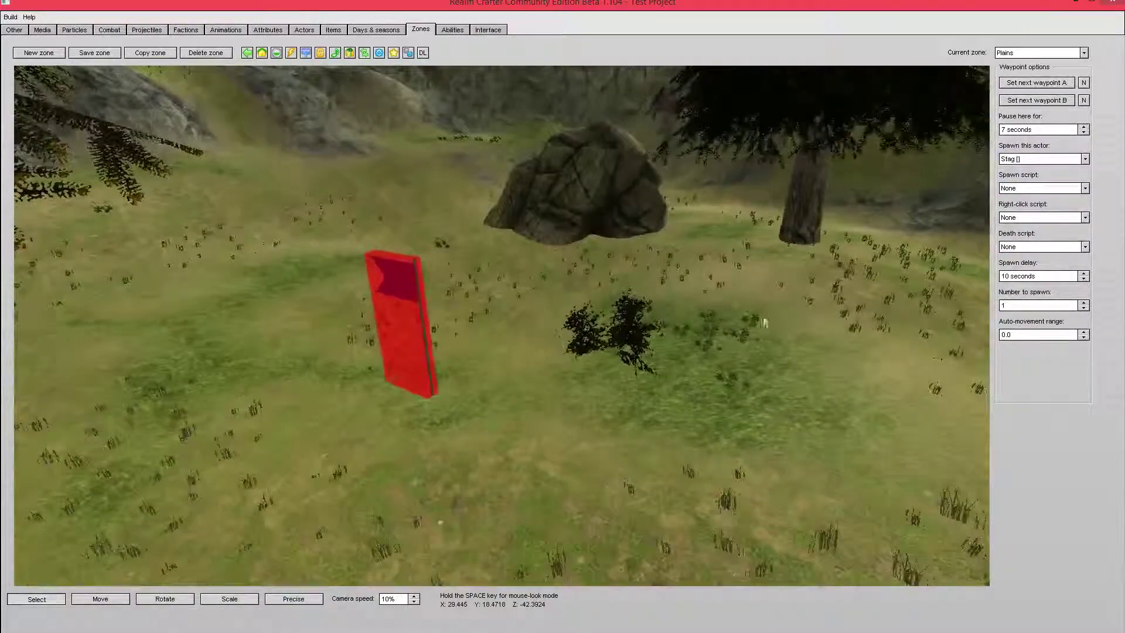
left_click(860, 309)
right_click(860, 309)
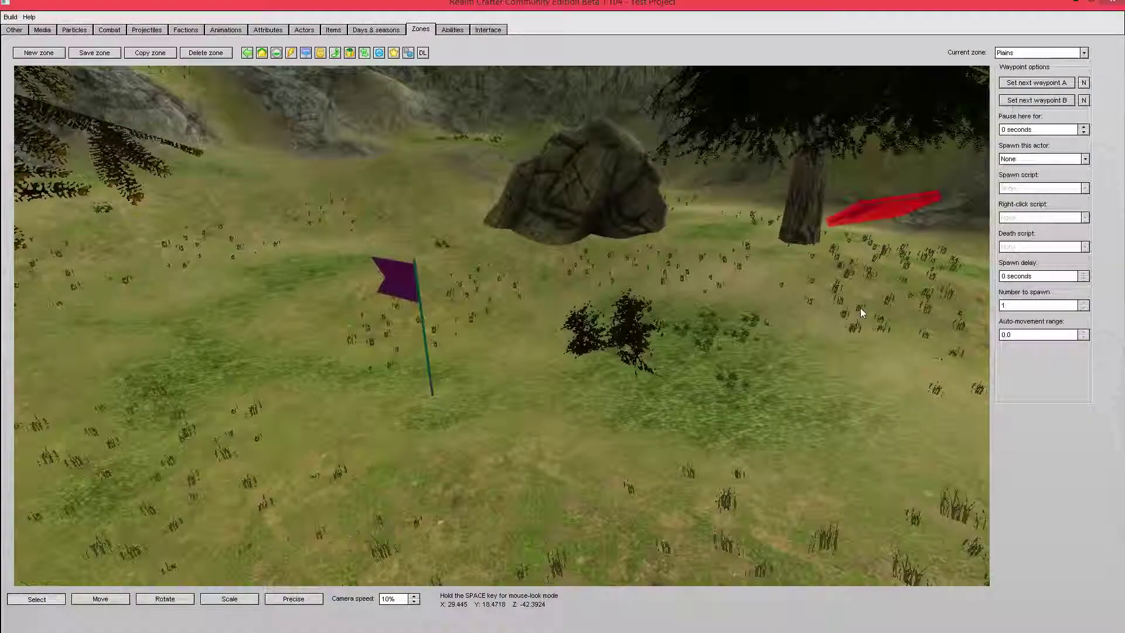
Replace the misplaced waypoint with a new one on the open grass beyond the small bushes
key("space")
left_click(566, 350)
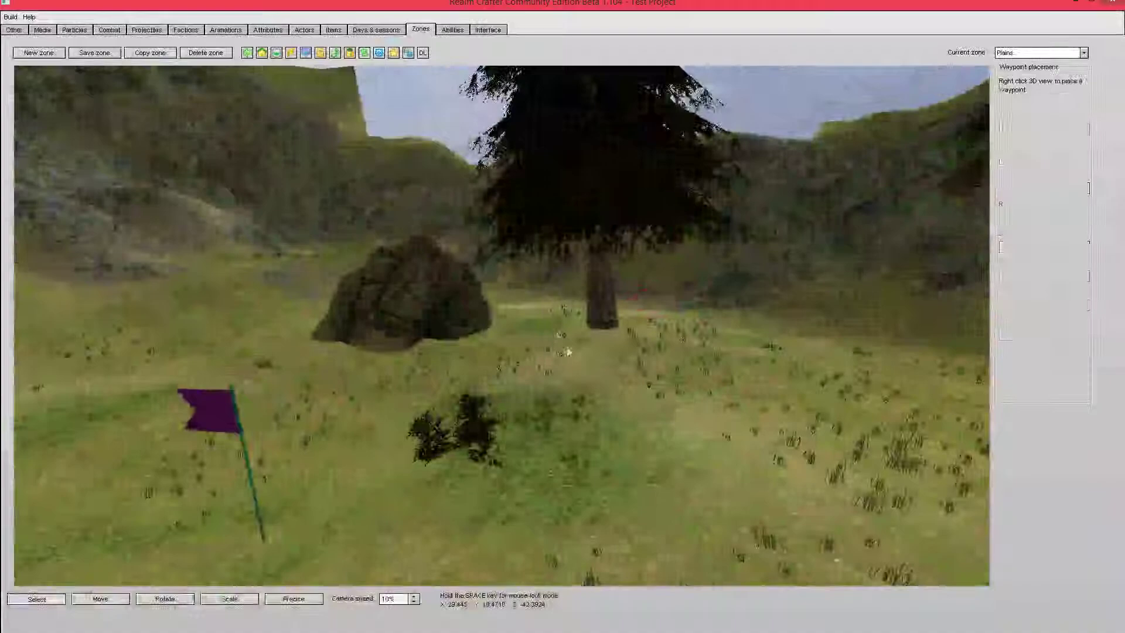
right_click(676, 416)
key("space")
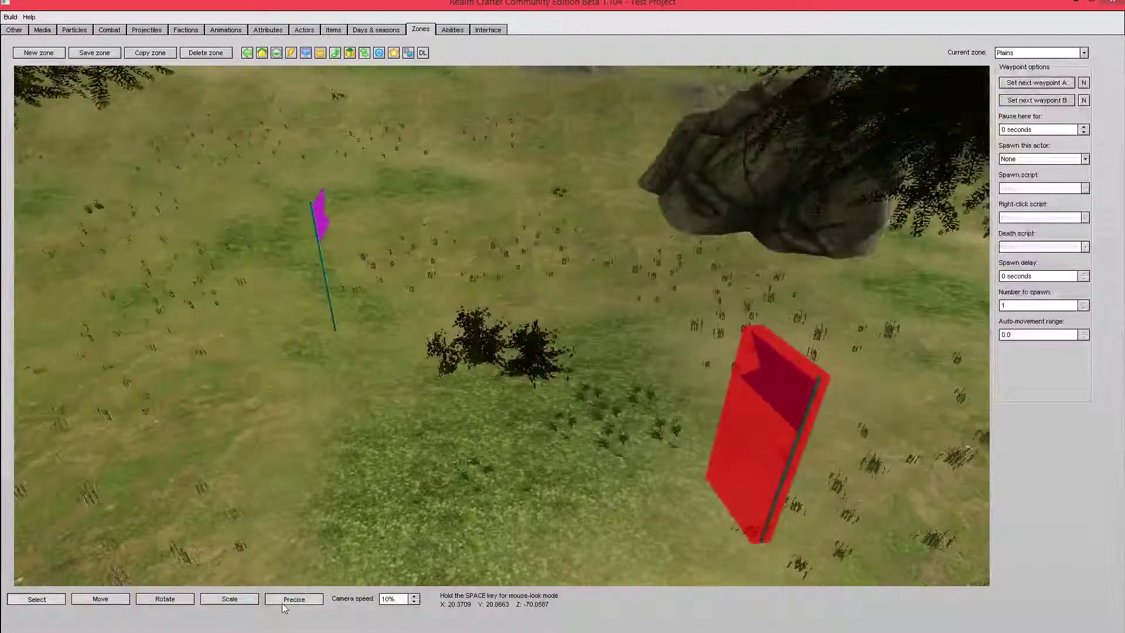
Lower the new waypoint to the ground by setting its precise Y position to 6.0
left_click(293, 598)
left_click(125, 145)
key("BackSpace")
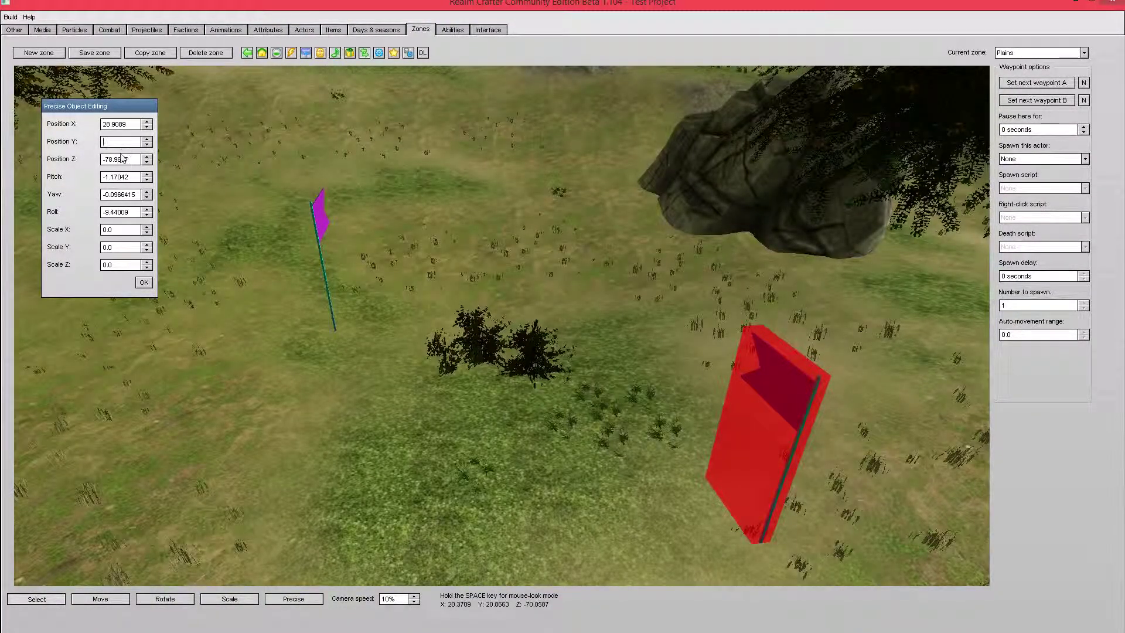
type("0.0")
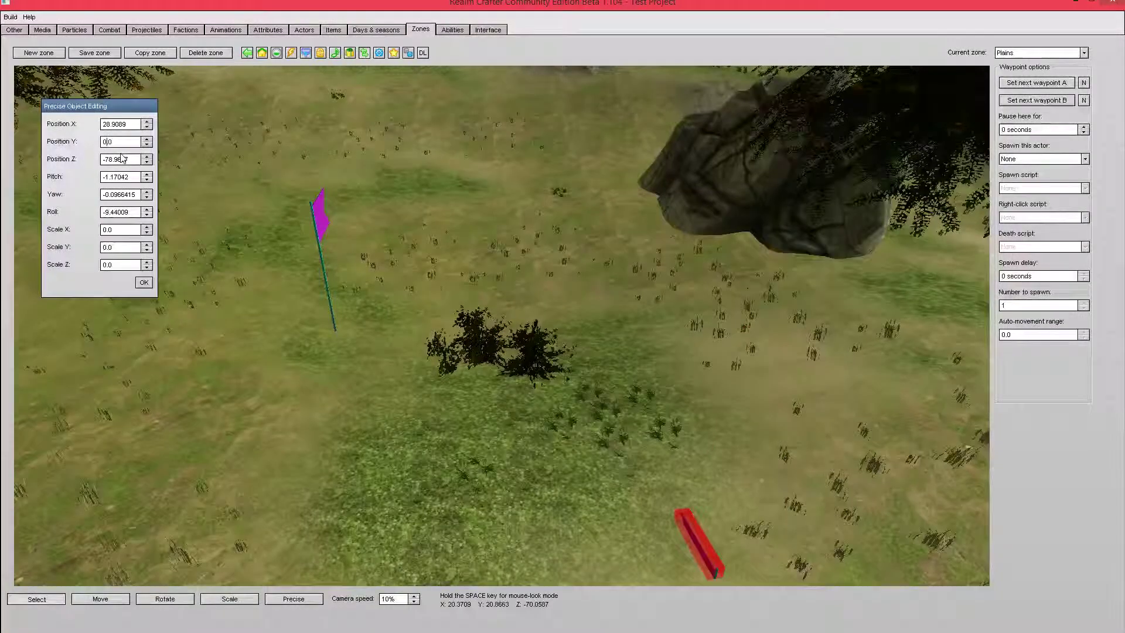
type("96")
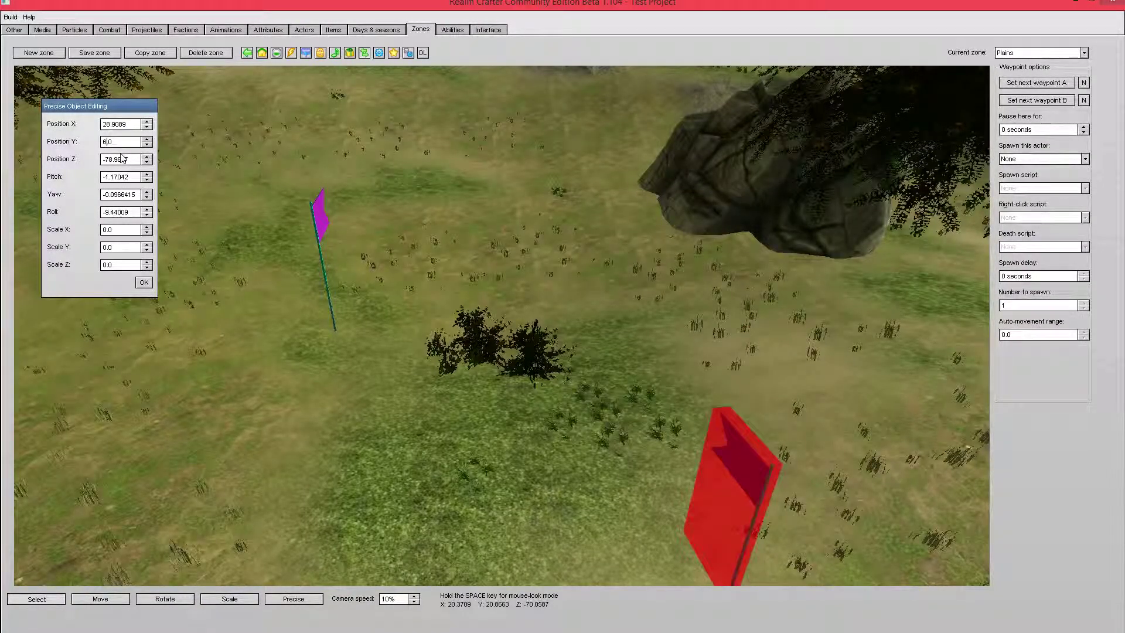
left_click(144, 282)
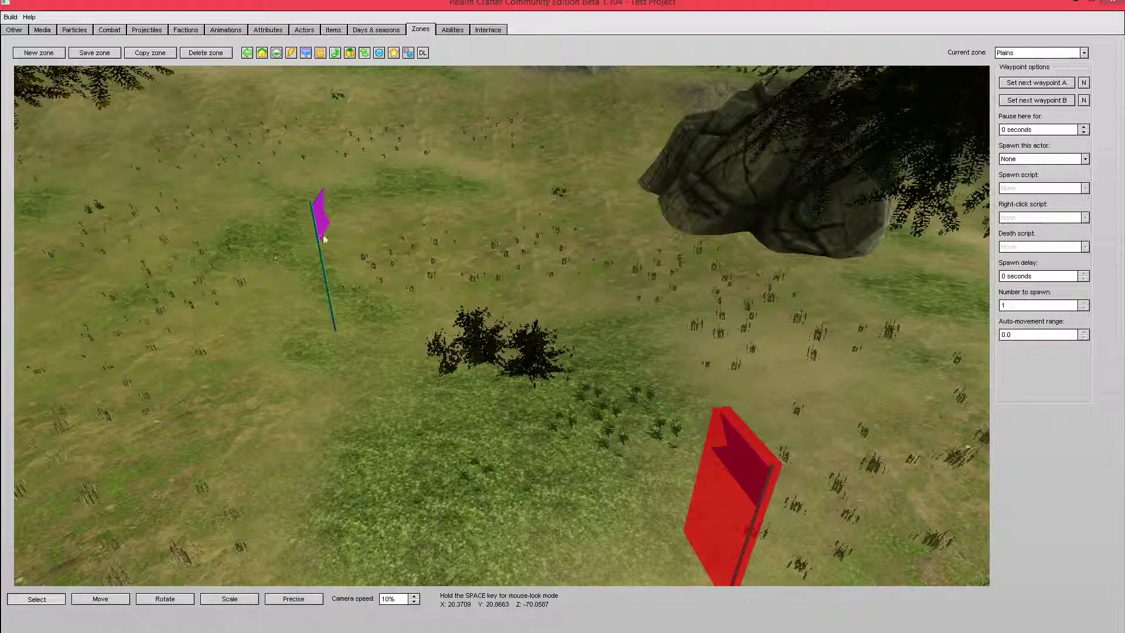
Place a third waypoint on the grass past the large rock, near the foot of the cliffs
key("space")
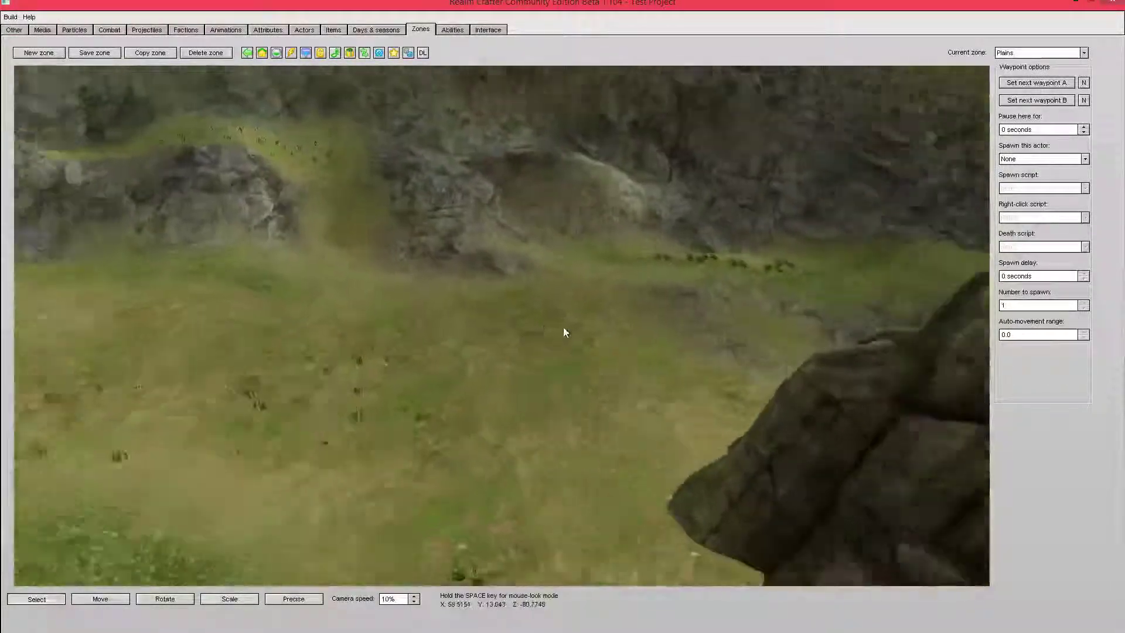
left_click(565, 335)
right_click(564, 335)
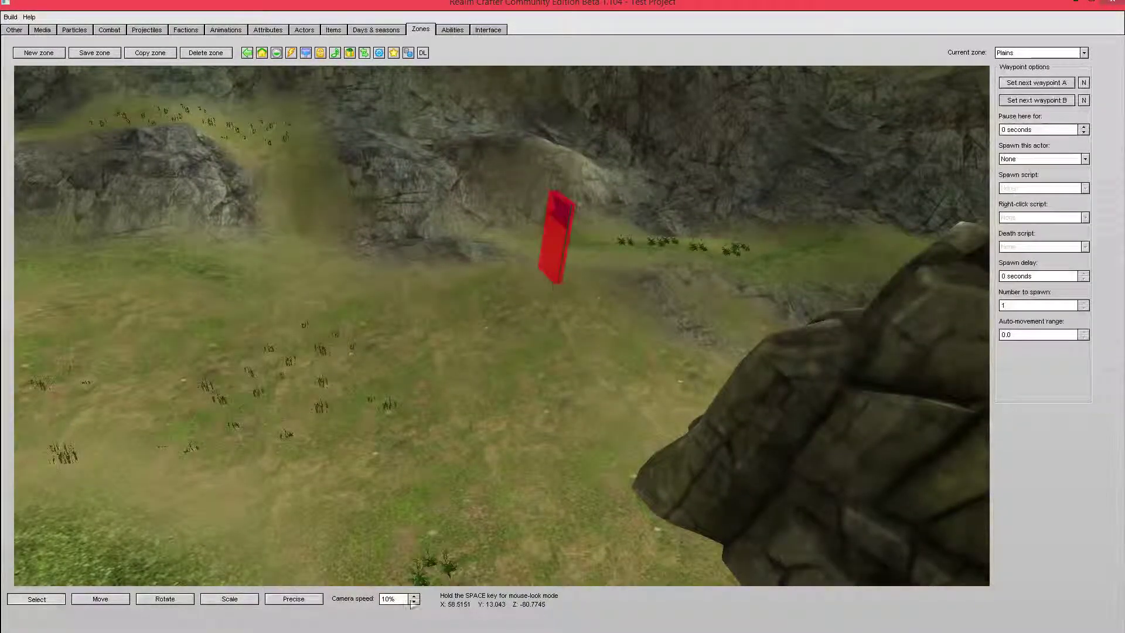
Set the third waypoint's precise Y position to 7.0
left_click(310, 600)
left_click(126, 142)
key("BackSpace")
key("BackSpace")
key("BackSpace")
key("BackSpace")
key("BackSpace")
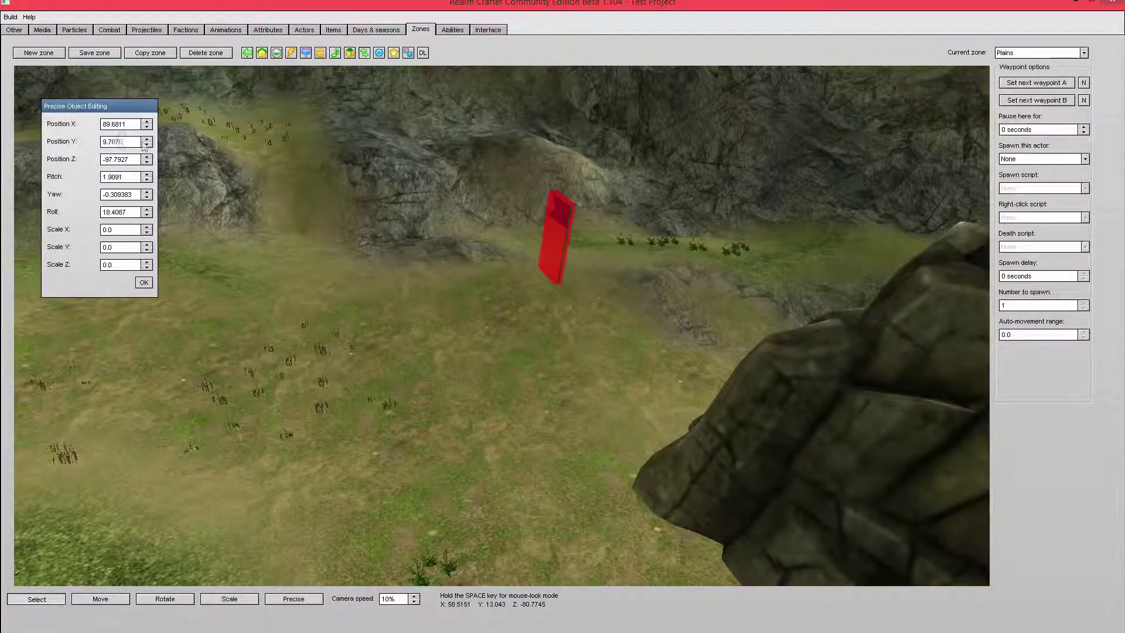
type("7.0")
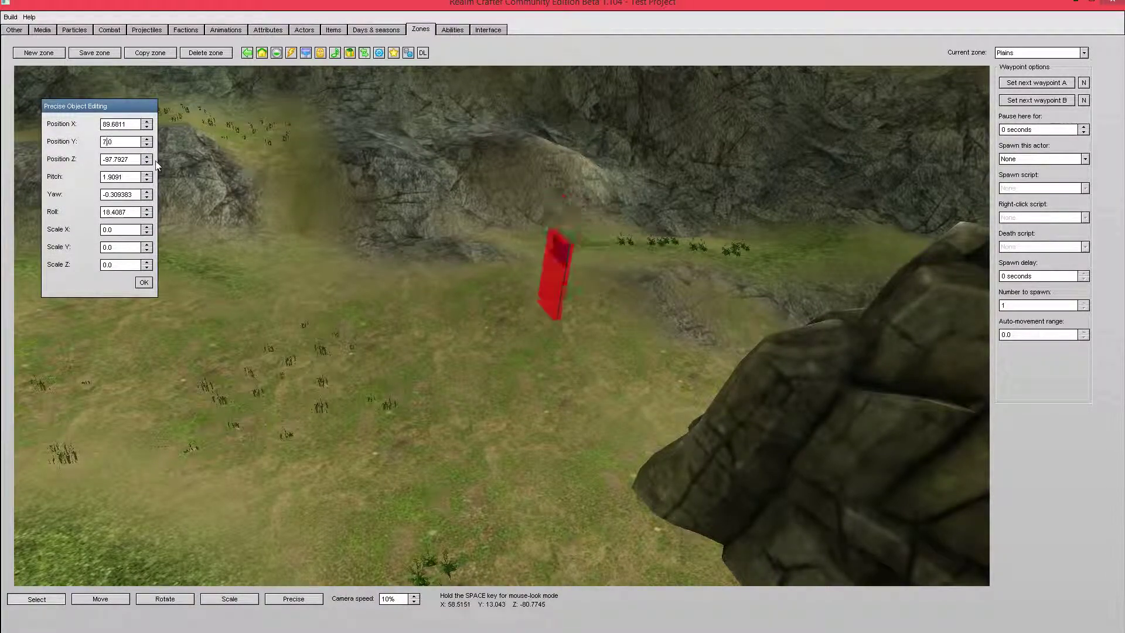
left_click(144, 282)
Set the pause at the waypoint near the cliffs to 4 seconds
key("space")
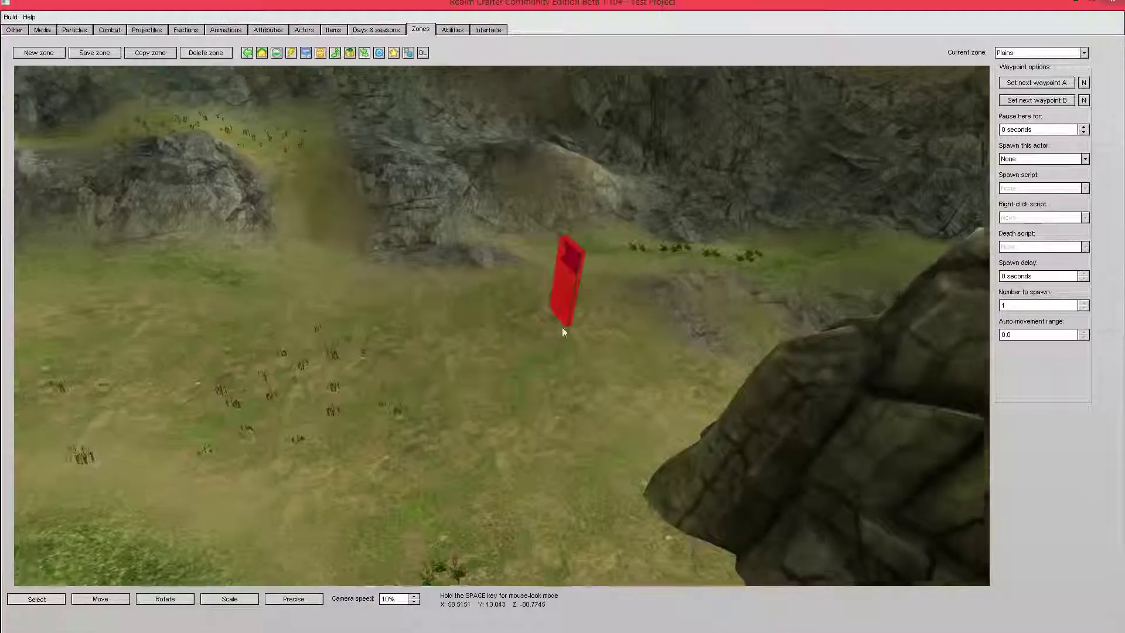
key("space")
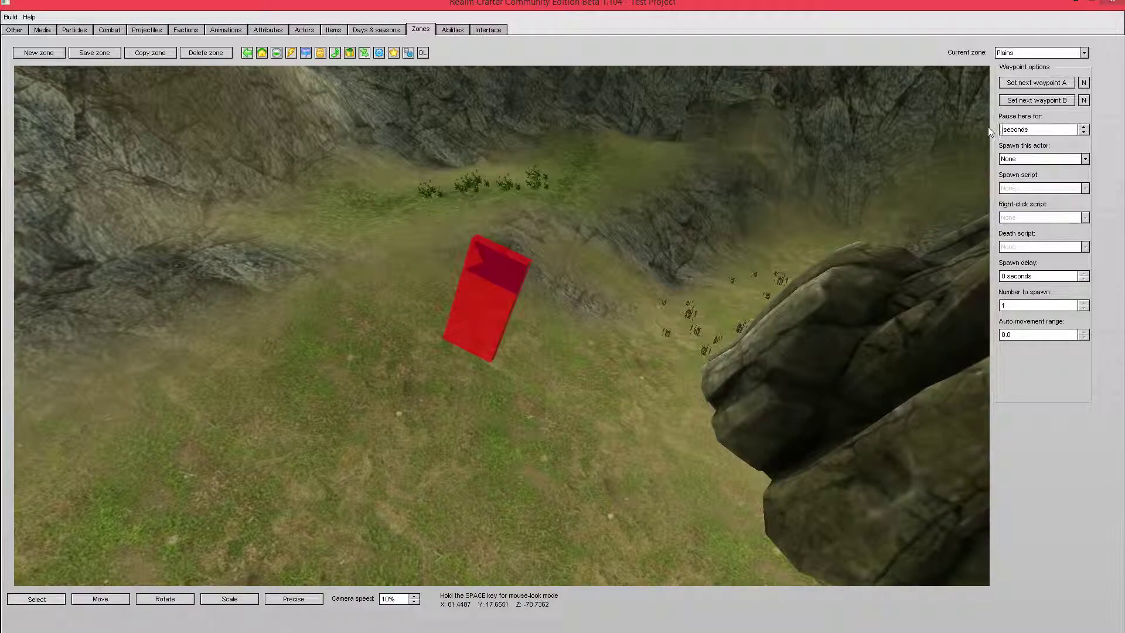
type("4")
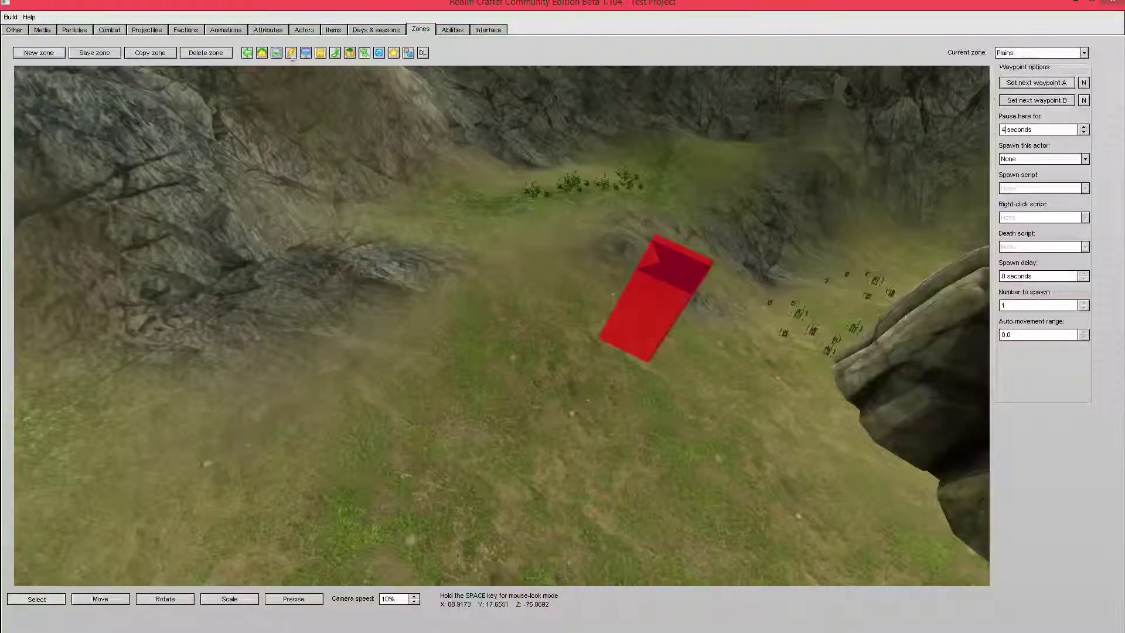
Set the pause at the waypoint beyond the bushes to 12 seconds and save the zone
key("space")
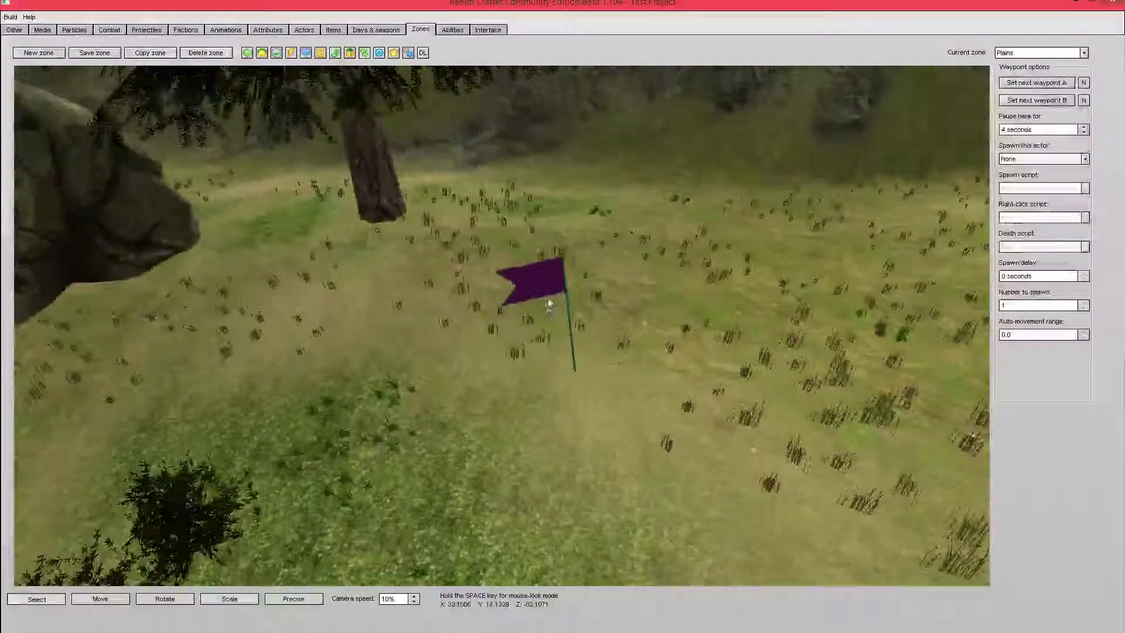
left_click(553, 283)
left_click(1006, 128)
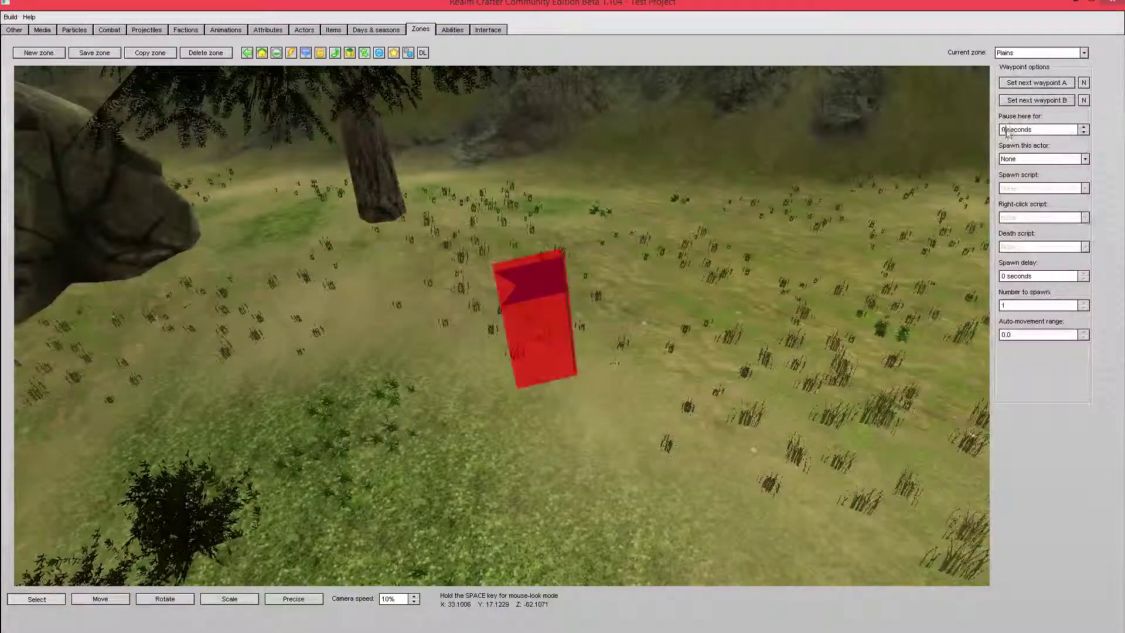
key("BackSpace")
key("Left")
key("Down")
type("12")
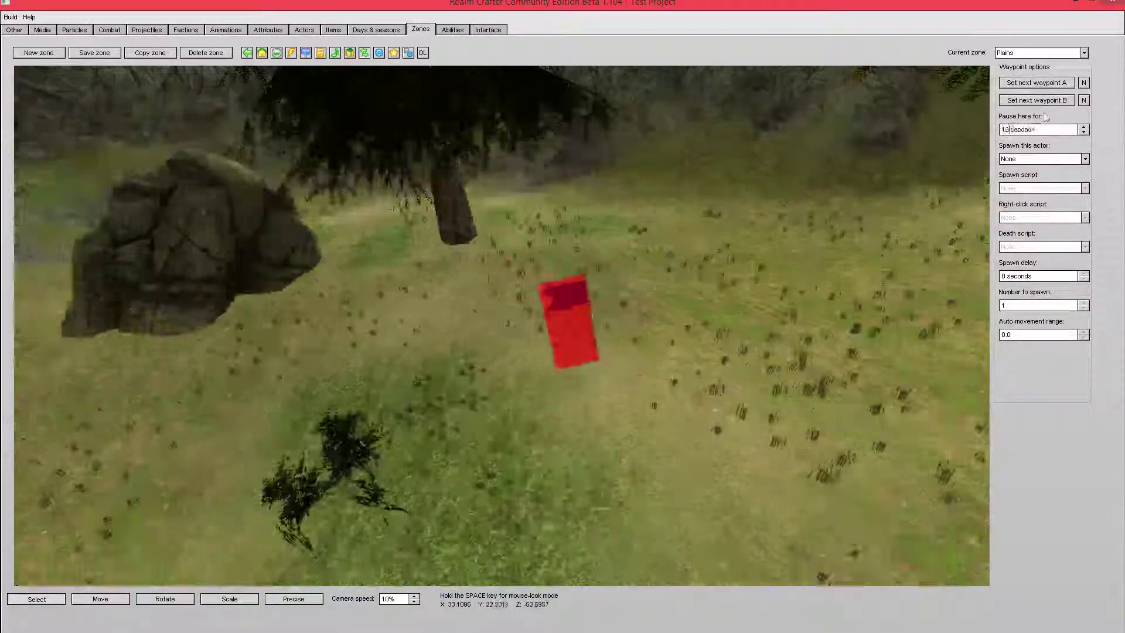
left_click(96, 51)
Select the Stag-spawning waypoint and set its next waypoint A to the waypoint near the cliffs
key("space")
key("Down")
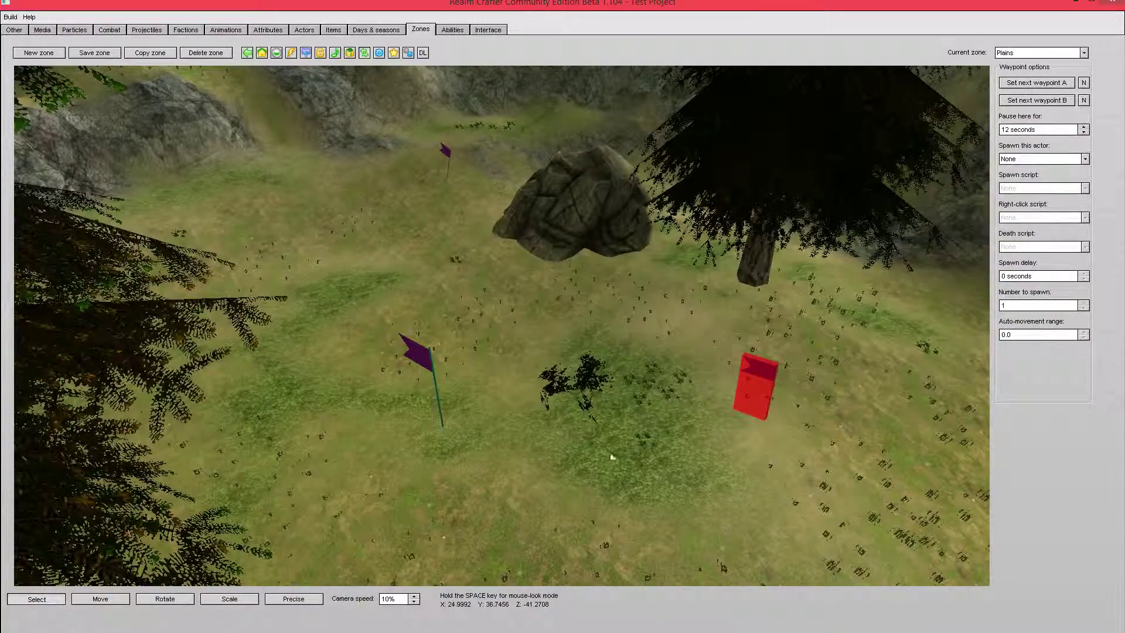
left_click(536, 420)
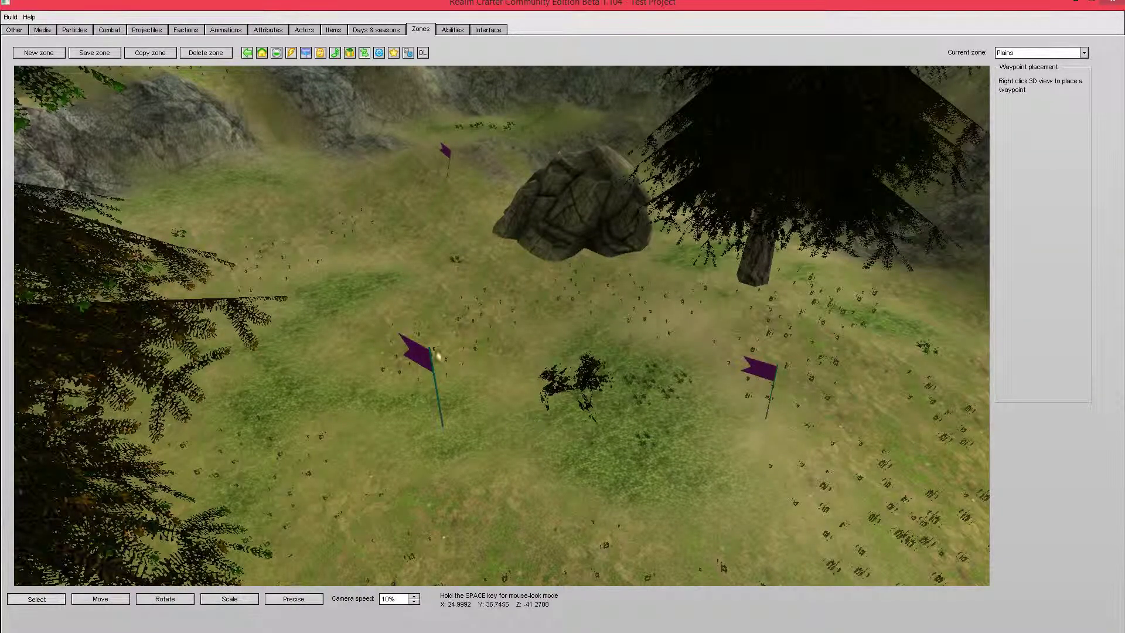
left_click(430, 359)
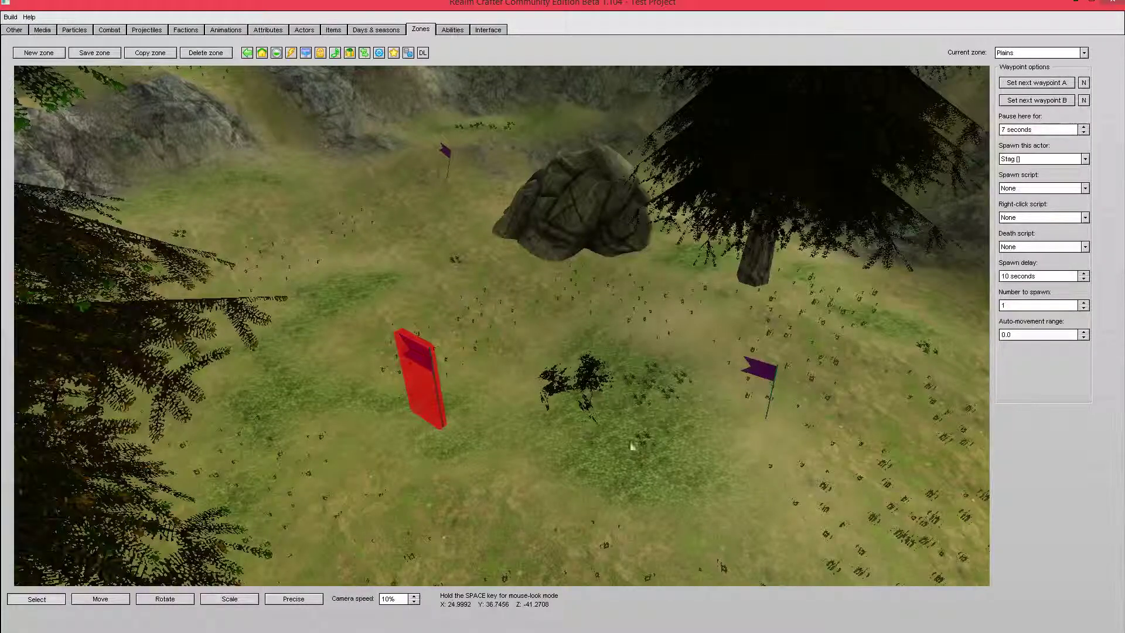
left_click(1059, 84)
left_click(445, 150)
Set the stag waypoint's next waypoint B to the waypoint beyond the small bushes
key("space")
key("space")
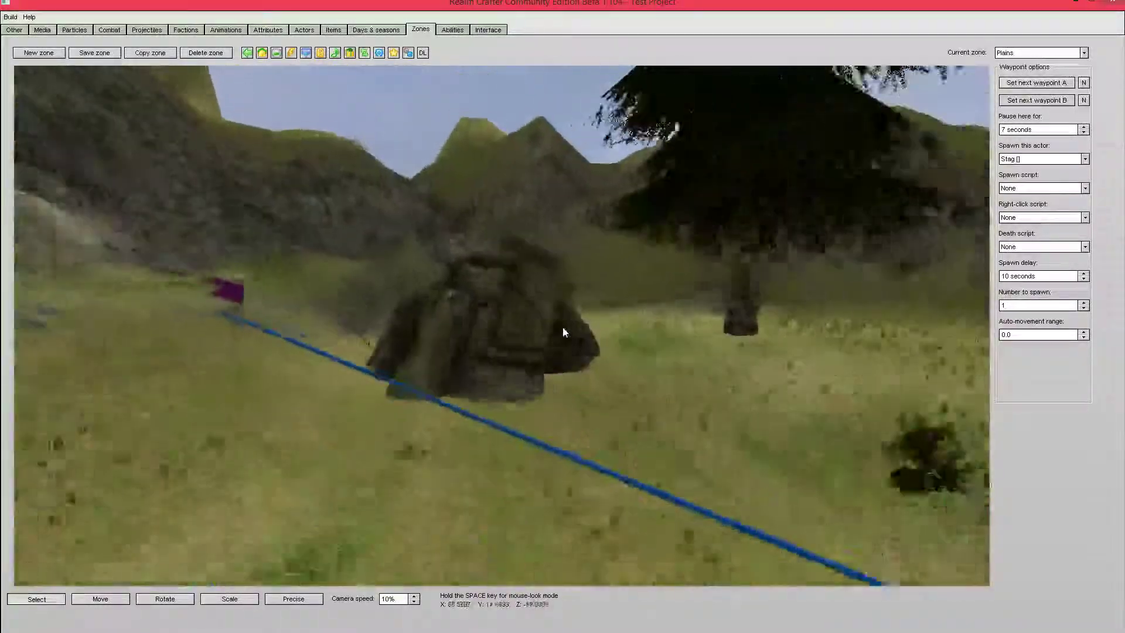
key("space")
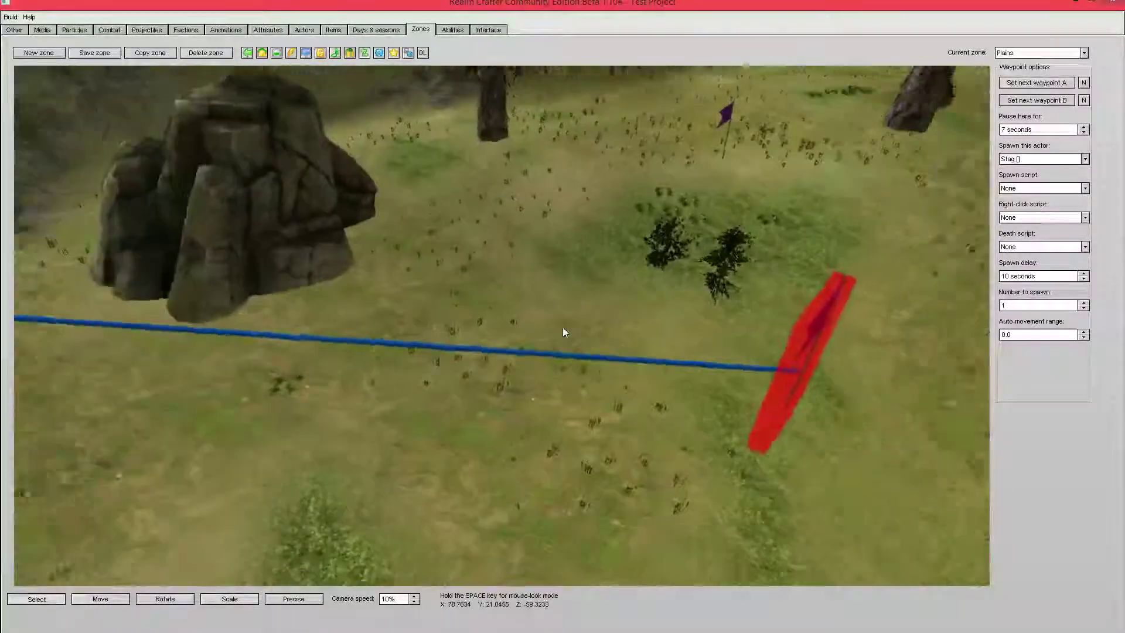
left_click(1047, 102)
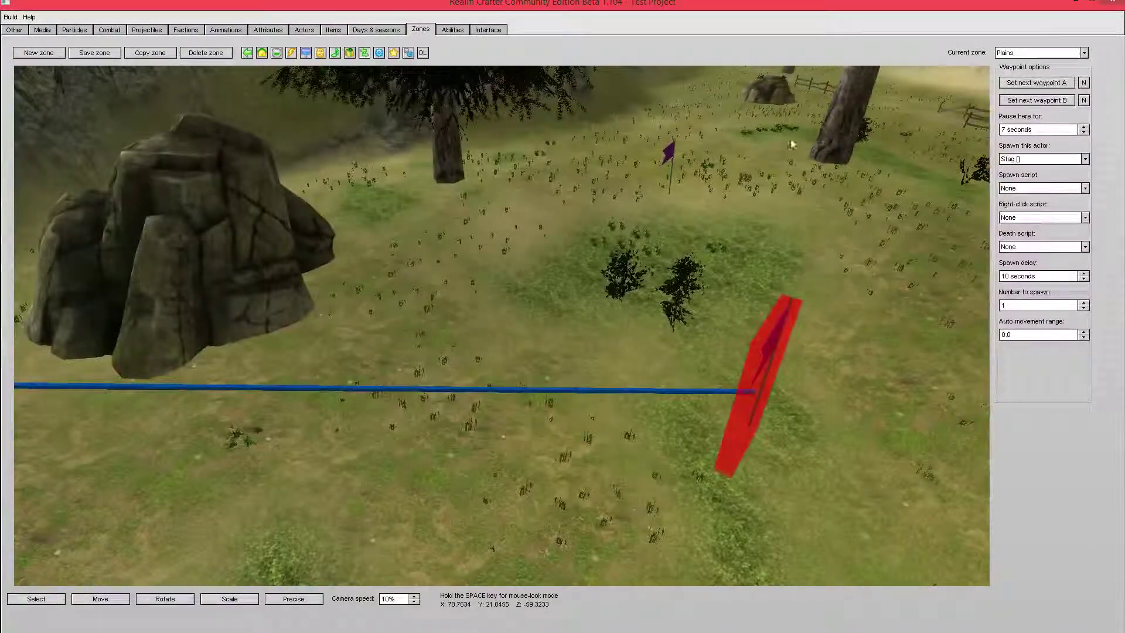
left_click(680, 147)
Examine the blue and orange path lines linking the stag waypoint to its two next waypoints from several angles
key("space")
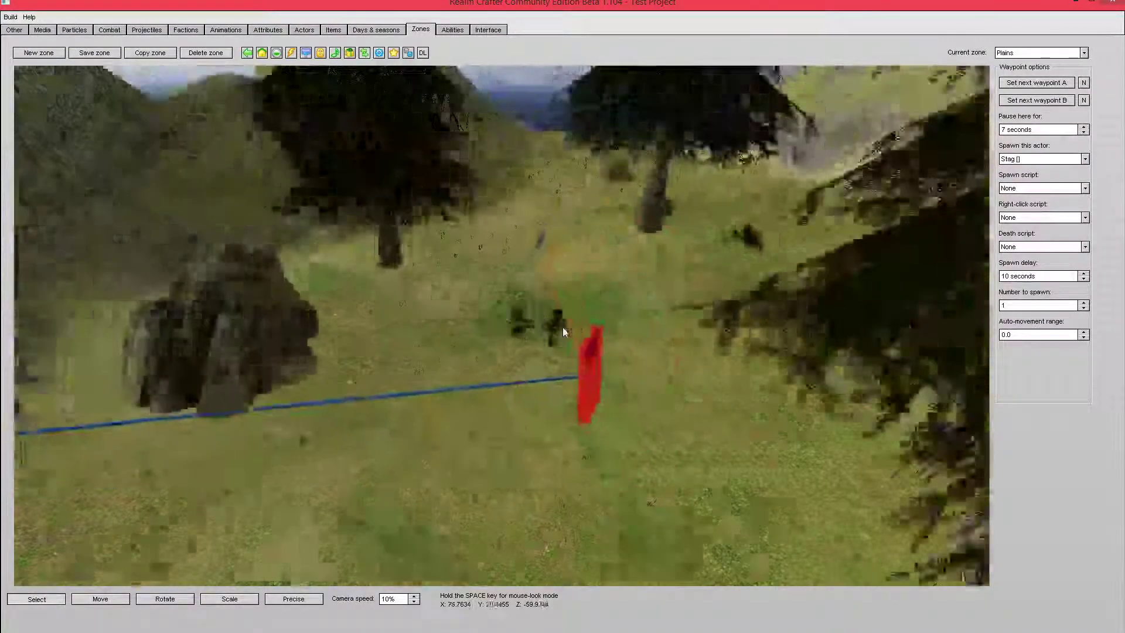
key("space")
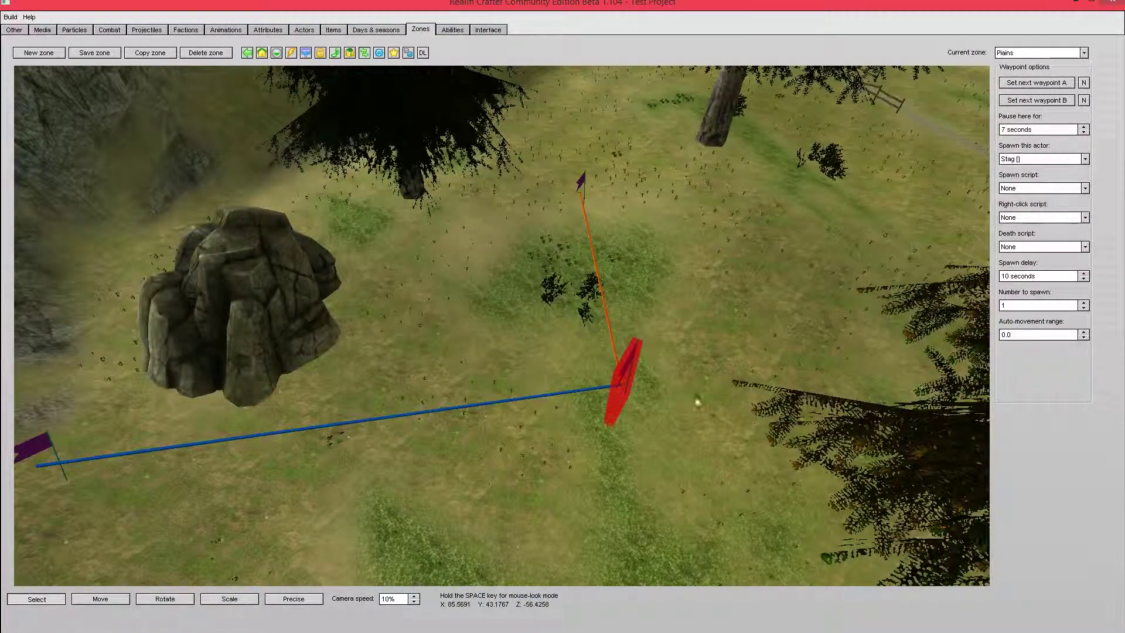
key("space")
key("space")
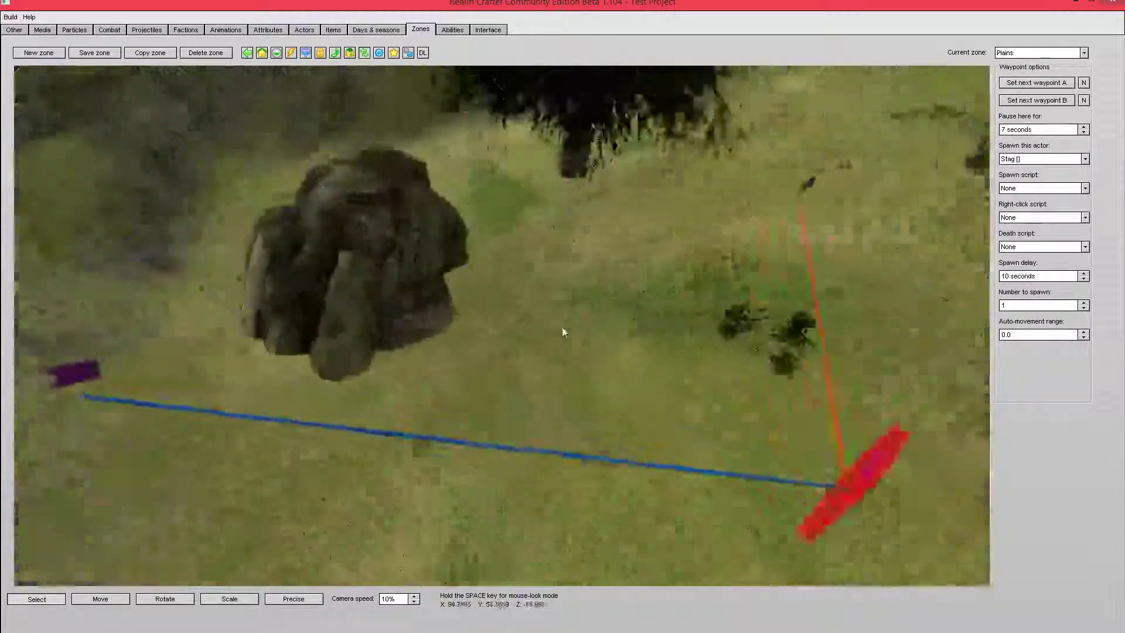
key("space")
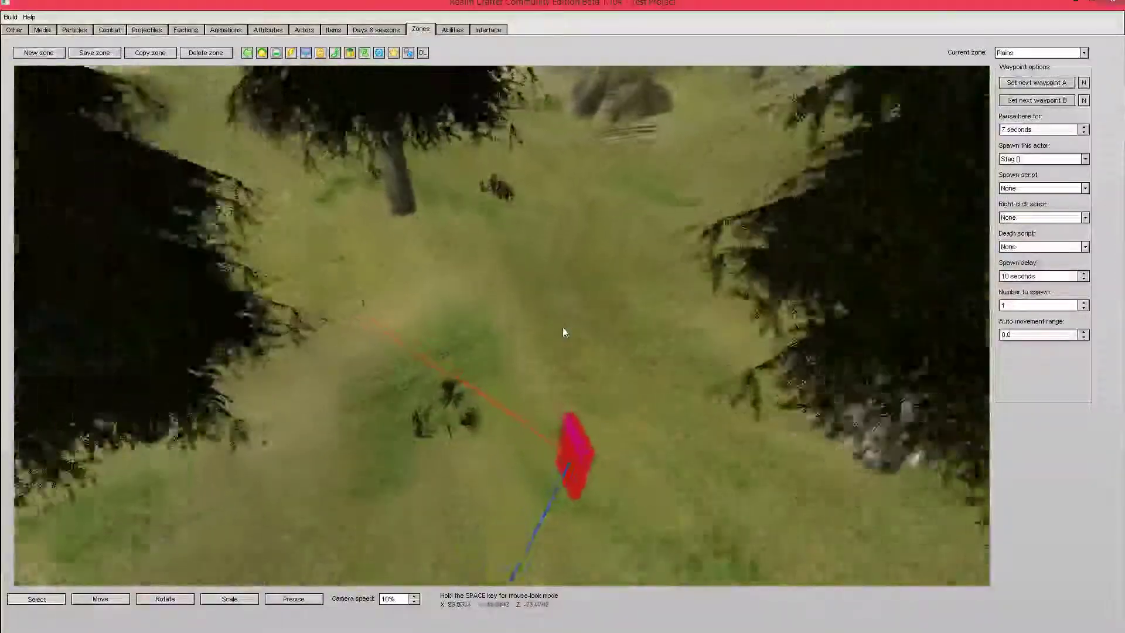
key("space")
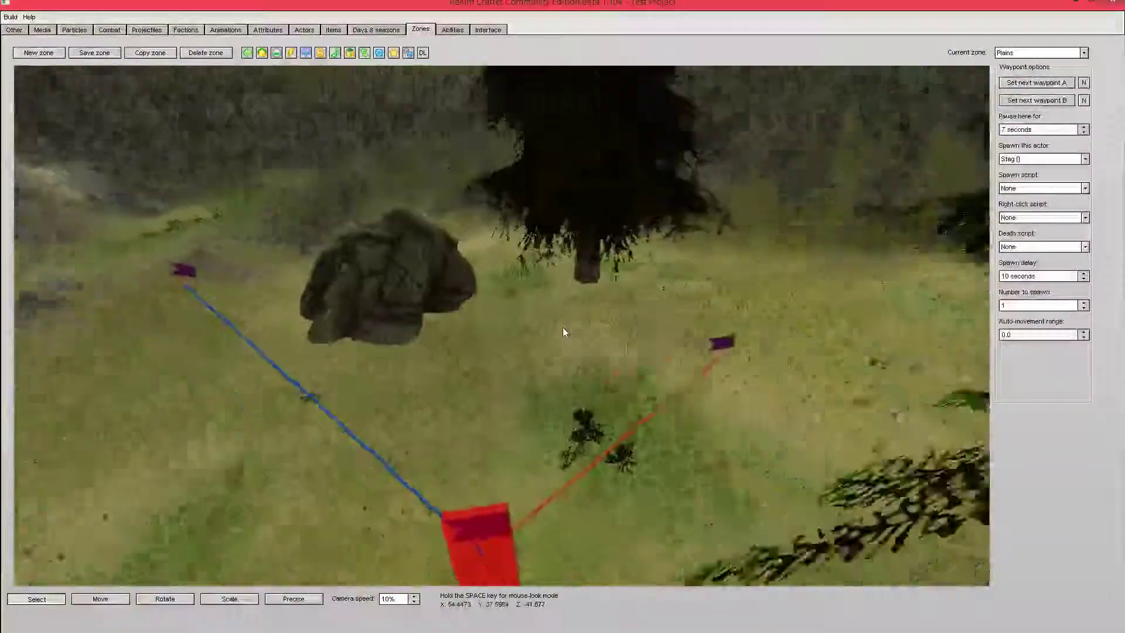
key("space")
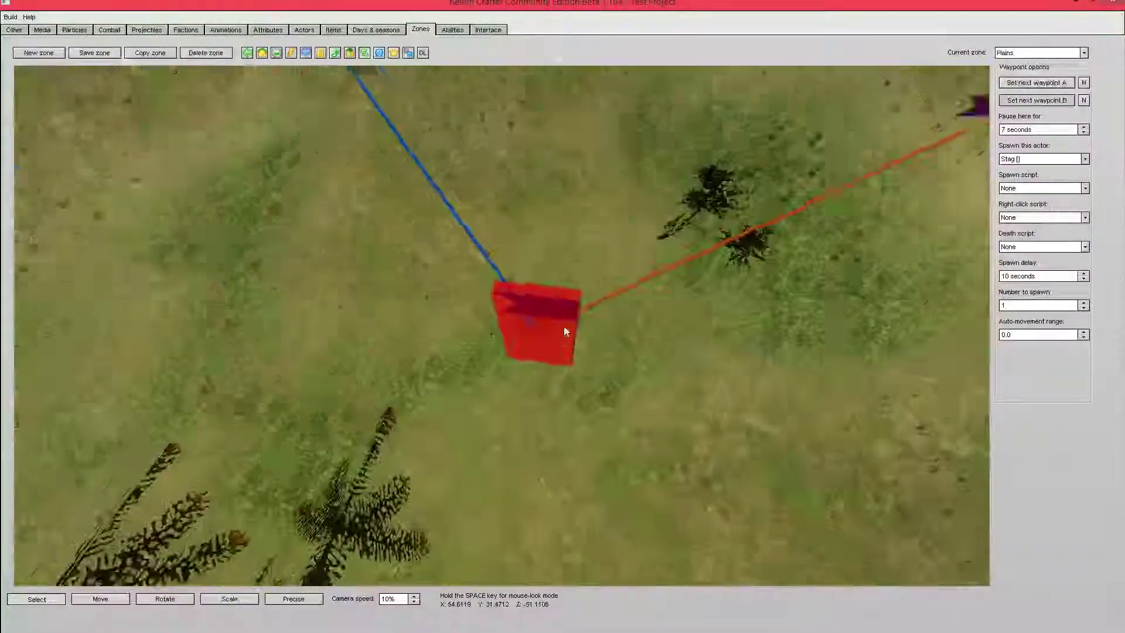
Clear the next waypoint B link of the Stag-spawning waypoint
key("space")
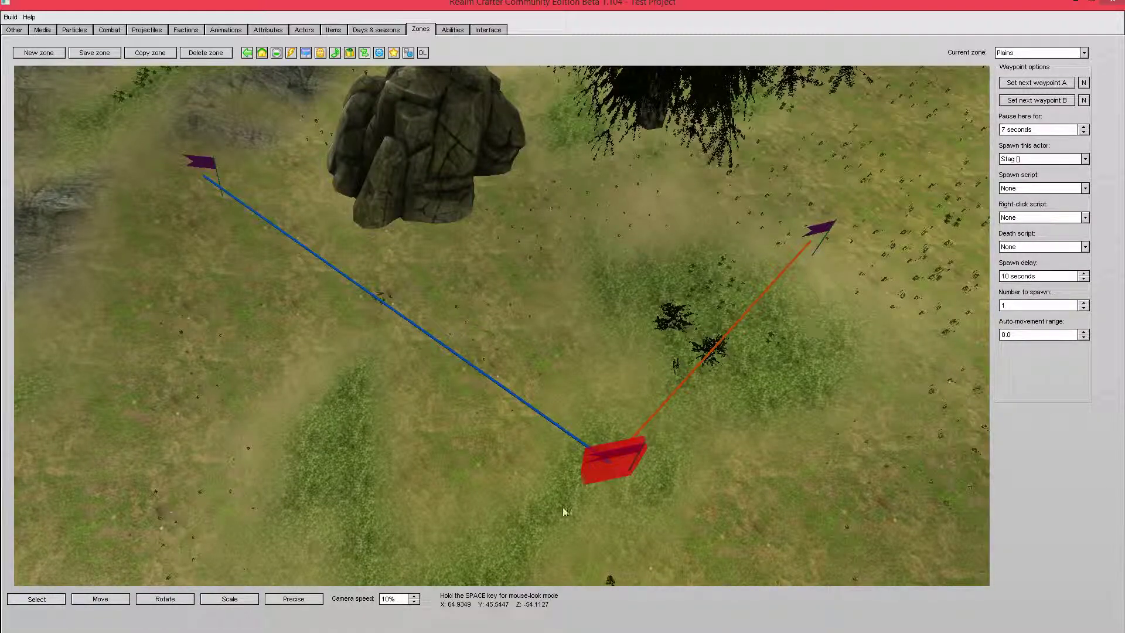
key("space")
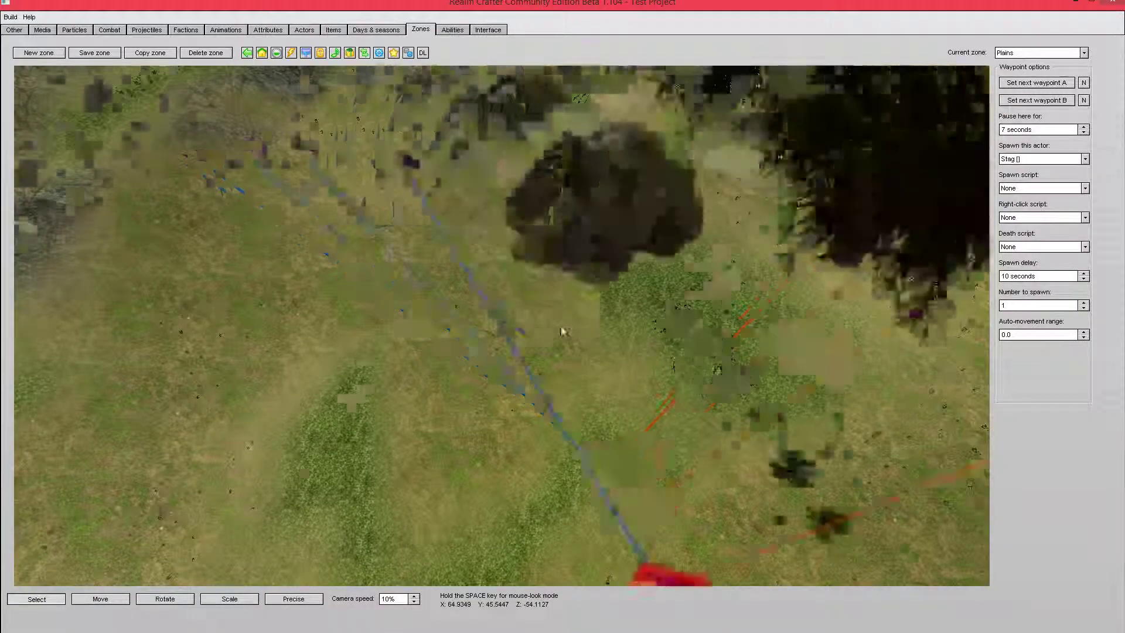
key("space")
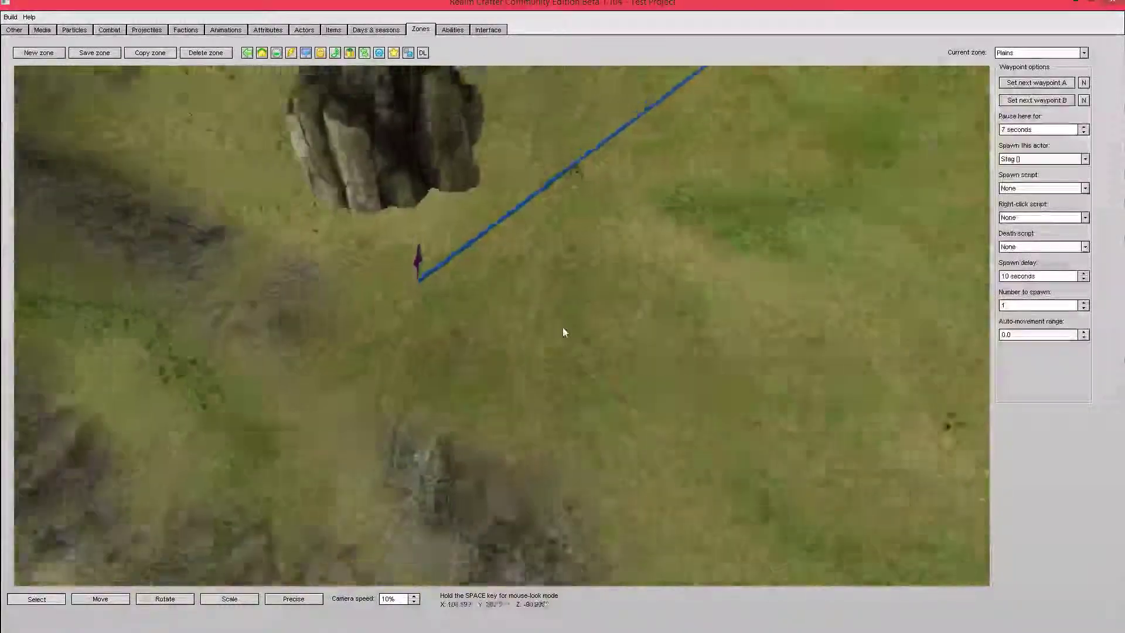
key("space")
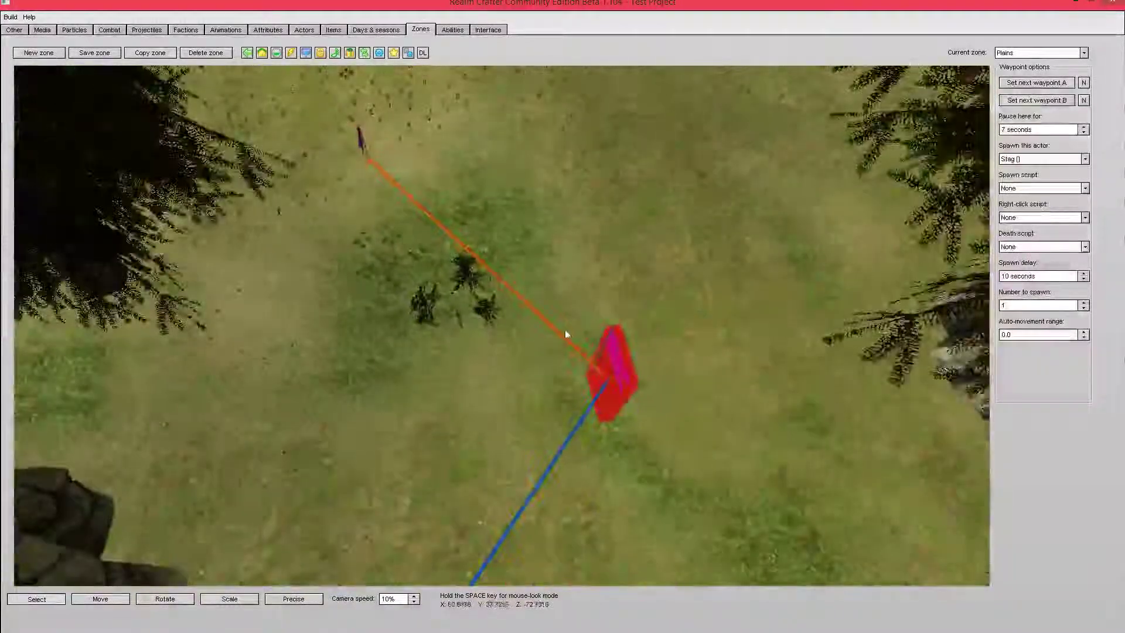
left_click(1083, 101)
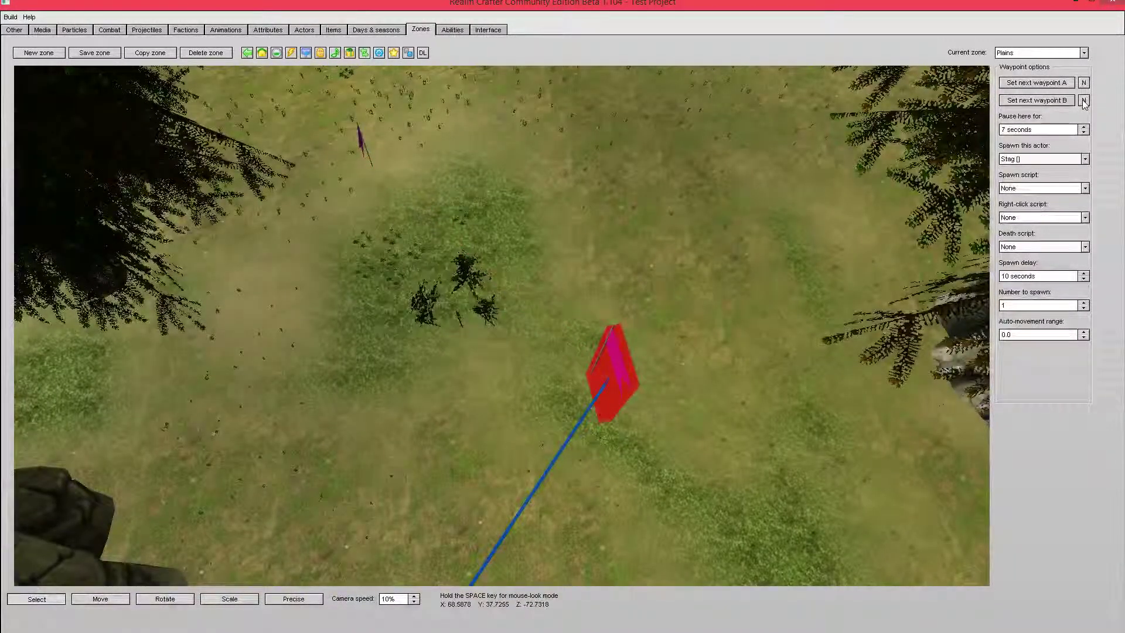
Place a new waypoint on the open grass in front of the large rock, between the stag and cliff waypoints
key("space")
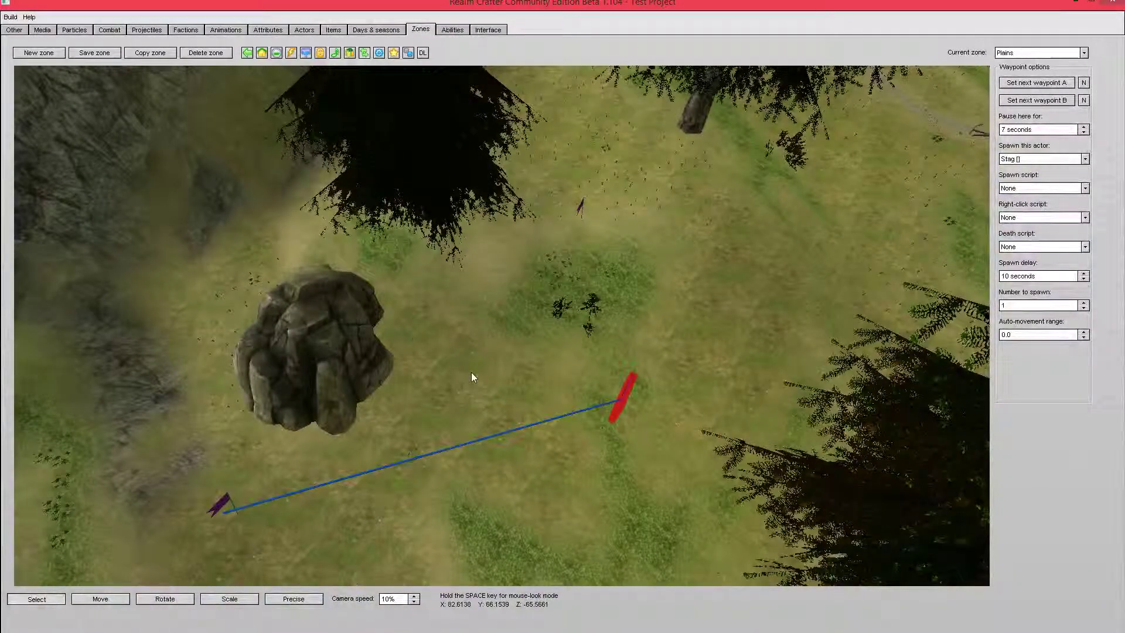
key("space")
left_click(503, 389)
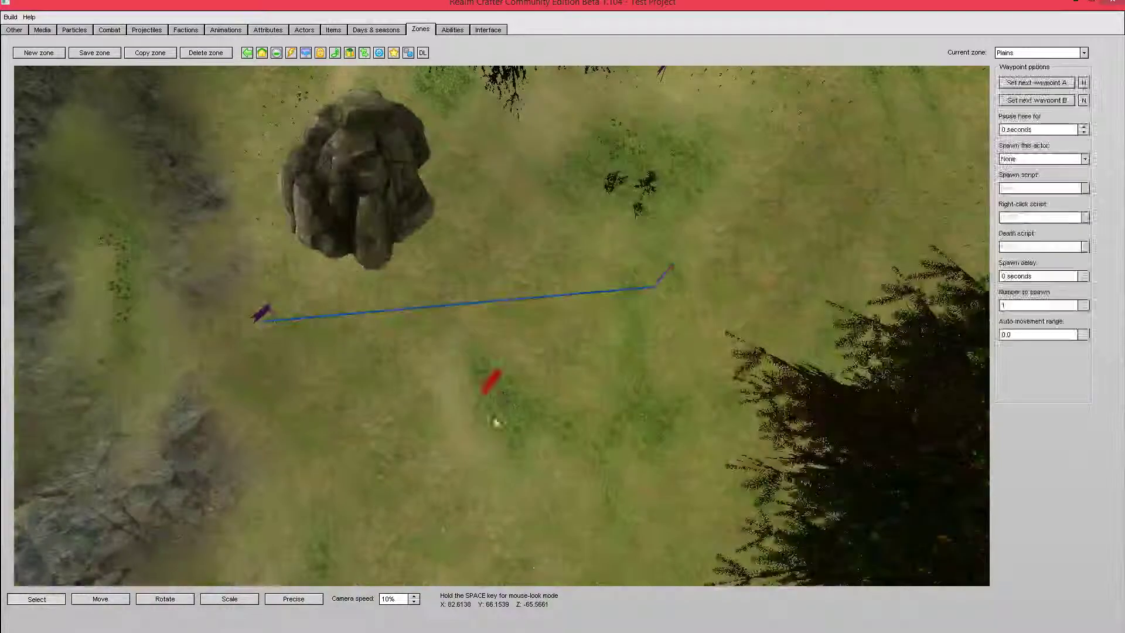
Lower the new waypoint with precise object editing by setting its Position Y to 3.29196
key("space")
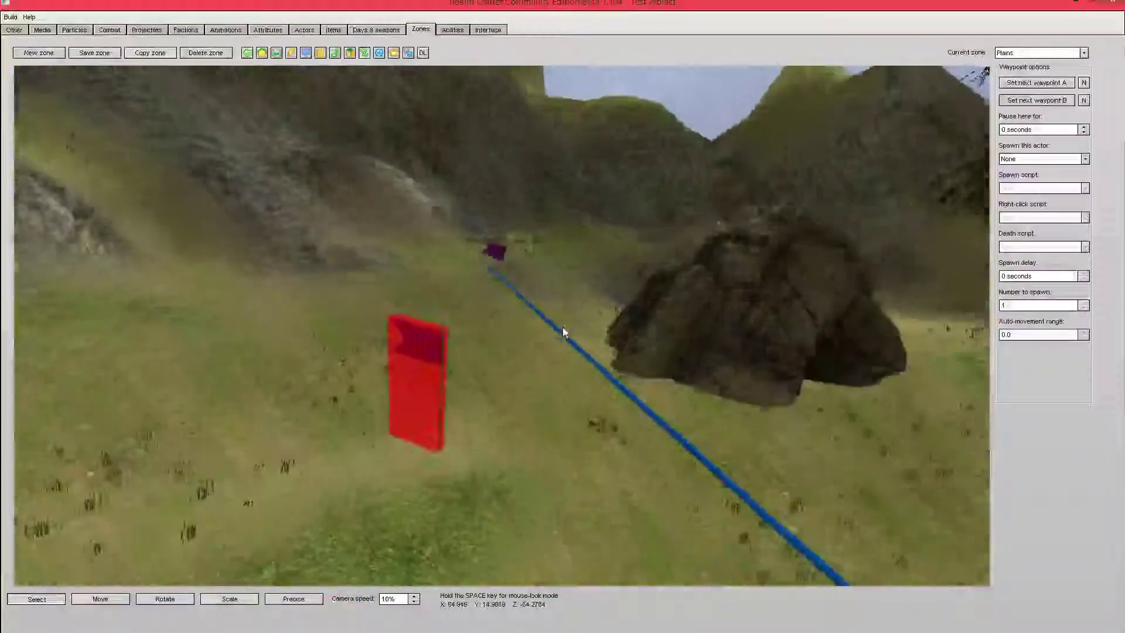
left_click(293, 598)
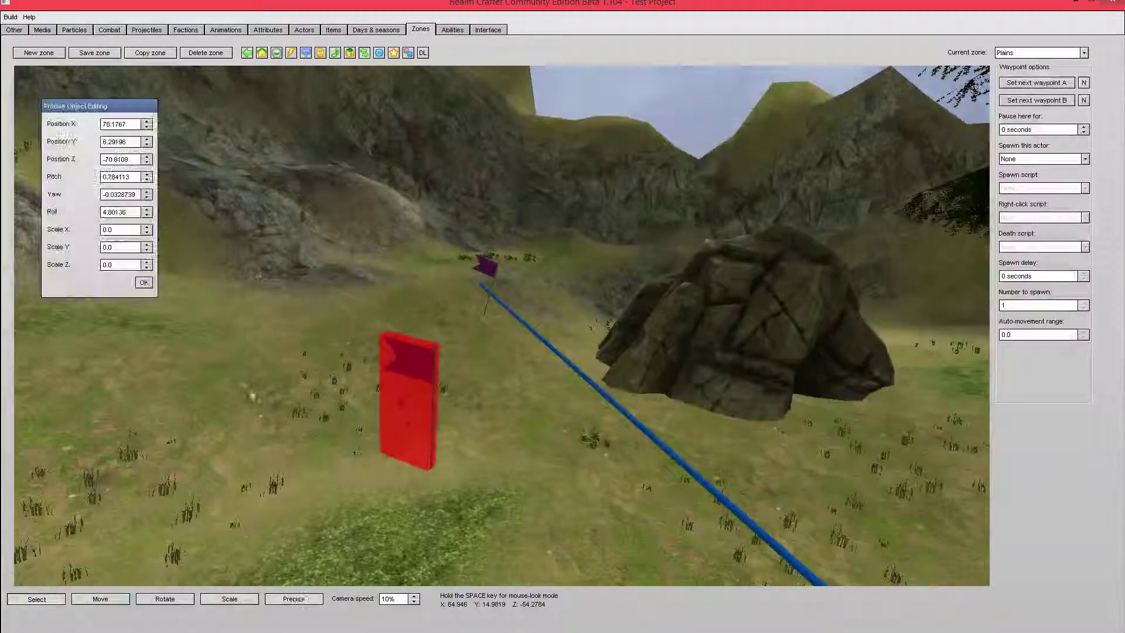
key("BackSpace")
type("3")
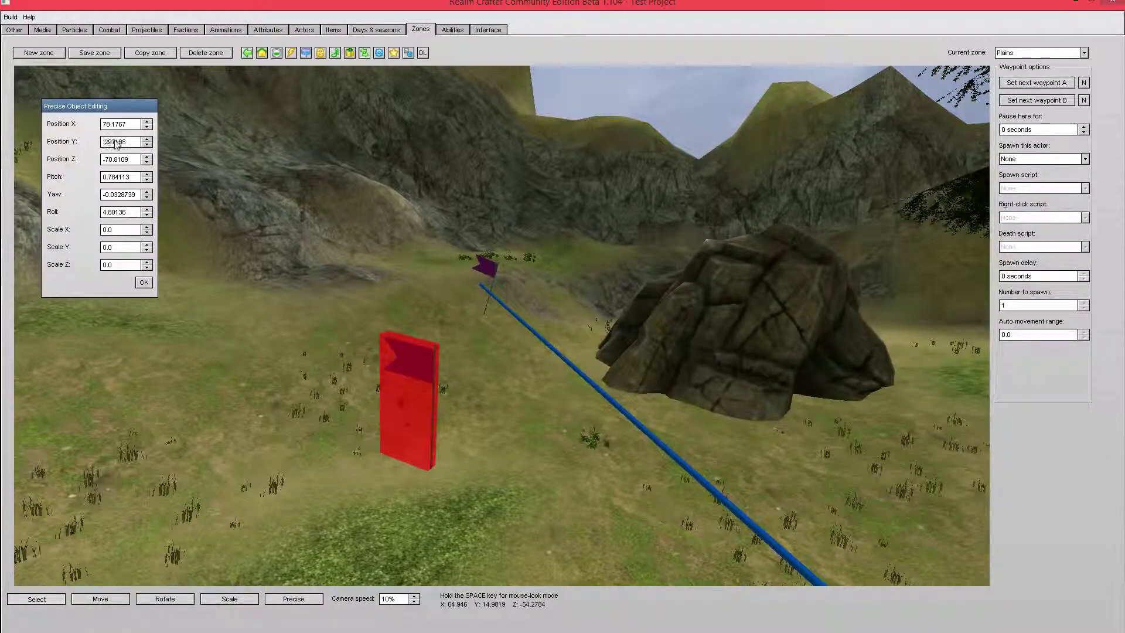
left_click(147, 283)
Select the waypoint near the cliffs and set its next waypoint A to the new waypoint on the open grass
key("space")
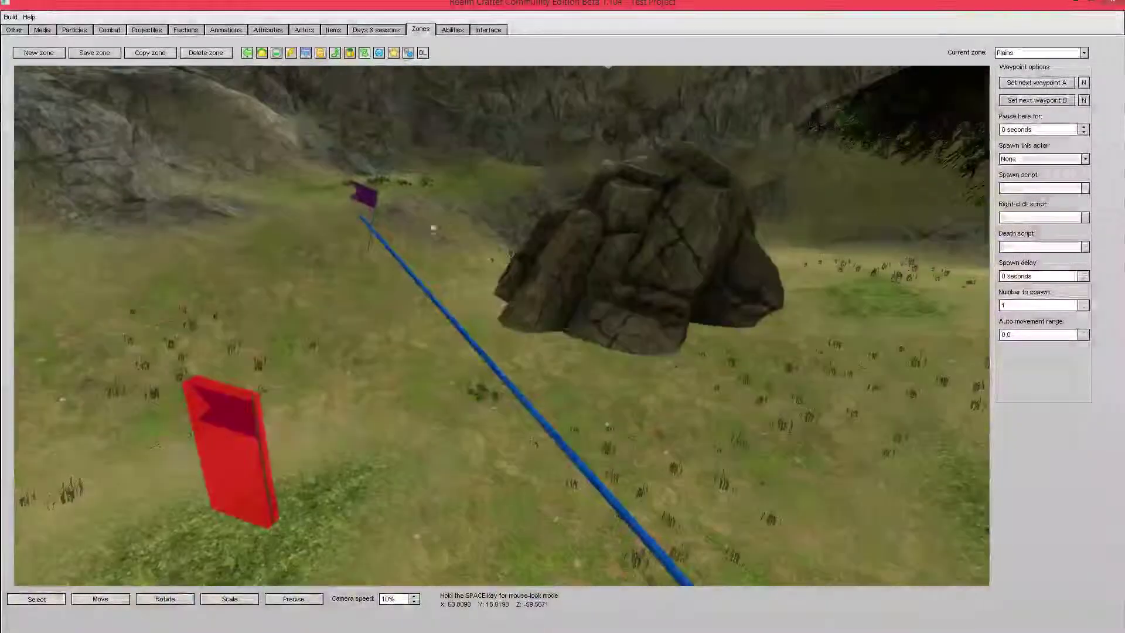
left_click(374, 198)
key("space")
key("Down")
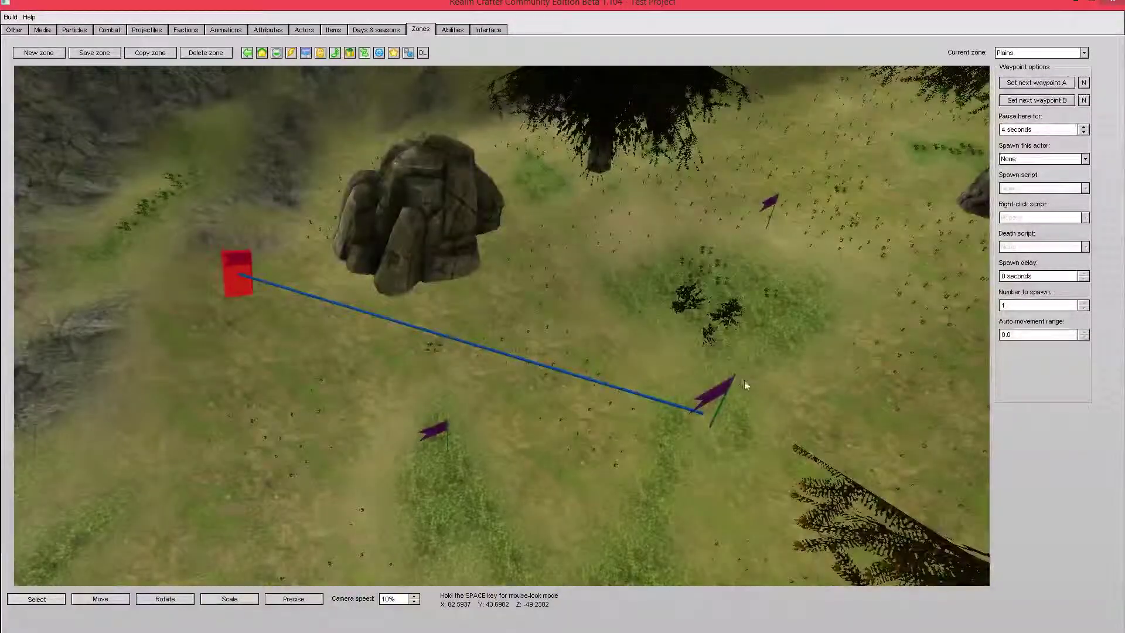
left_click(725, 388)
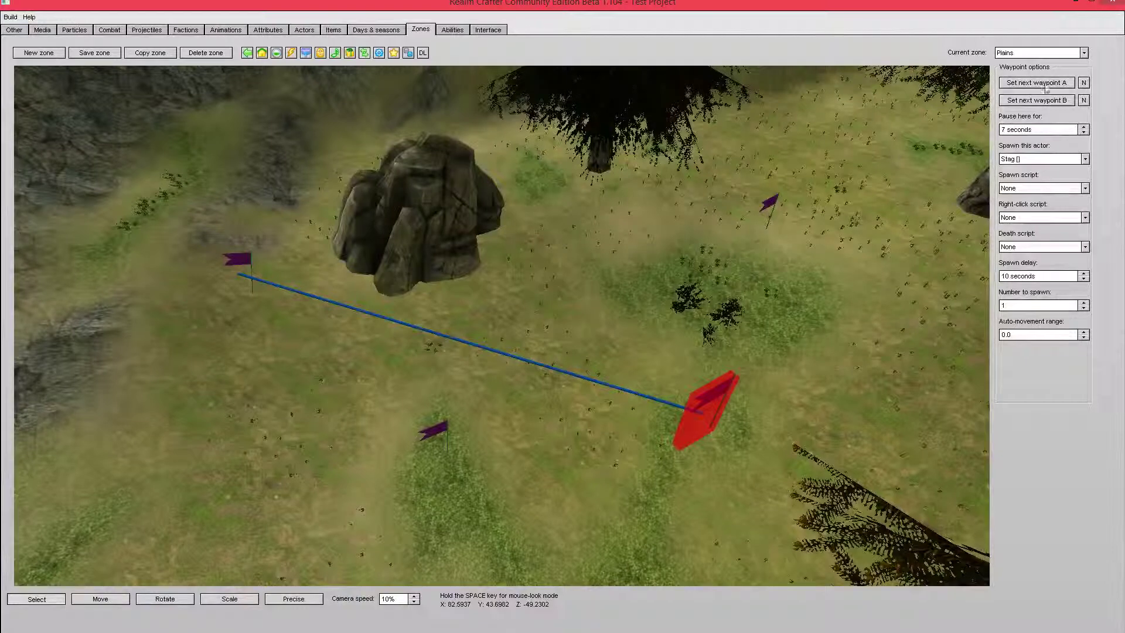
left_click(245, 256)
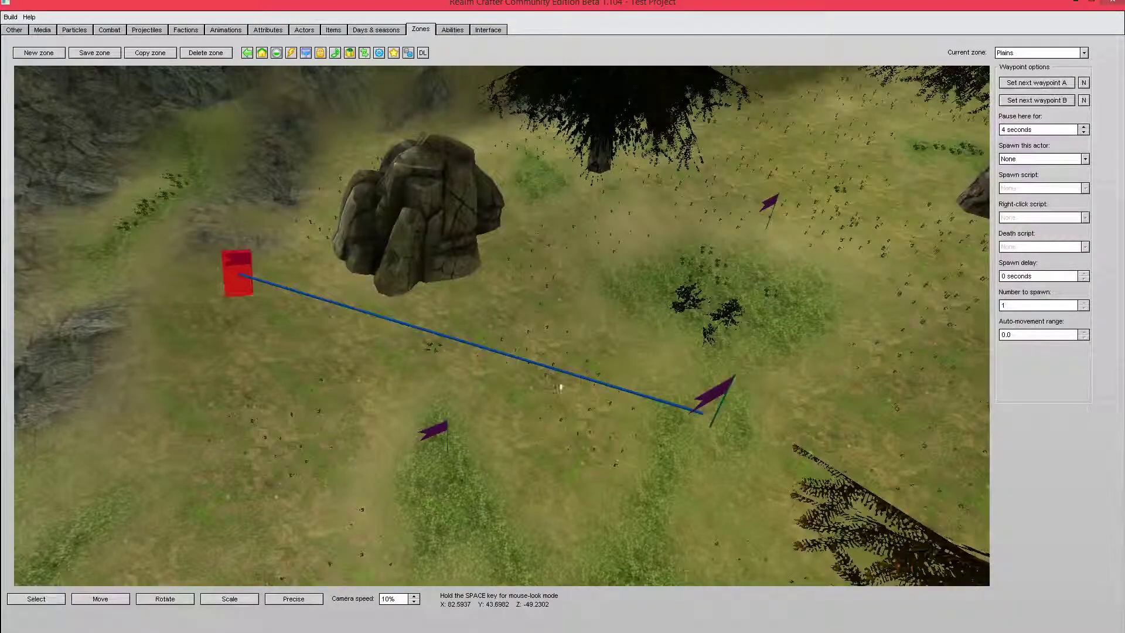
left_click(436, 429)
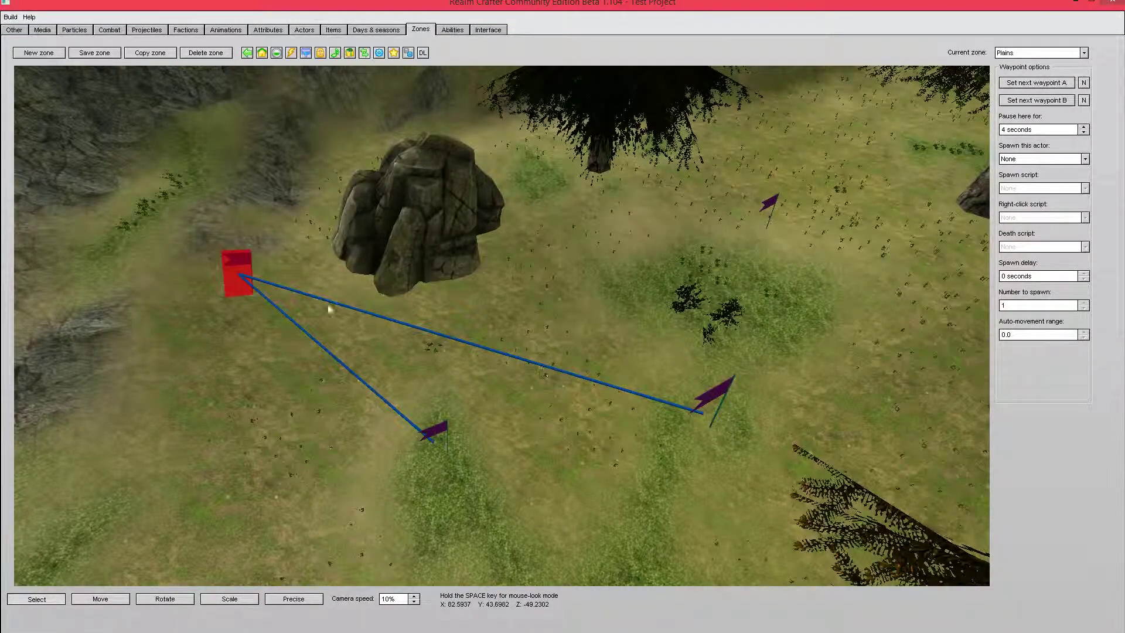
Select the new waypoint and set its next waypoint A to the waypoint beyond the small bushes
left_click(441, 432)
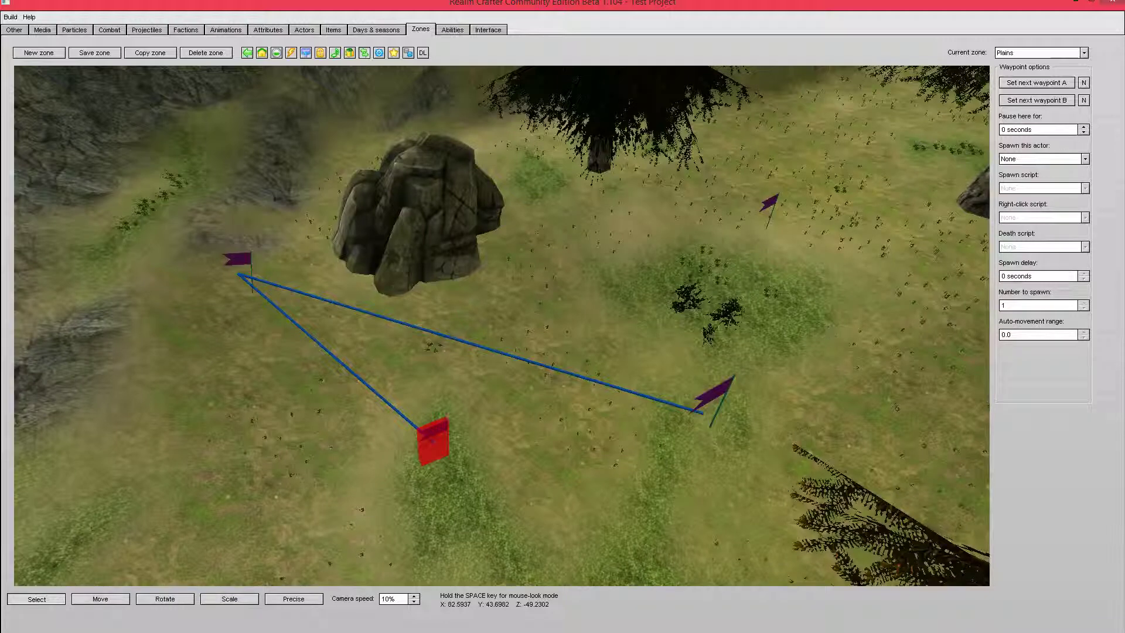
left_click(1025, 84)
left_click(770, 205)
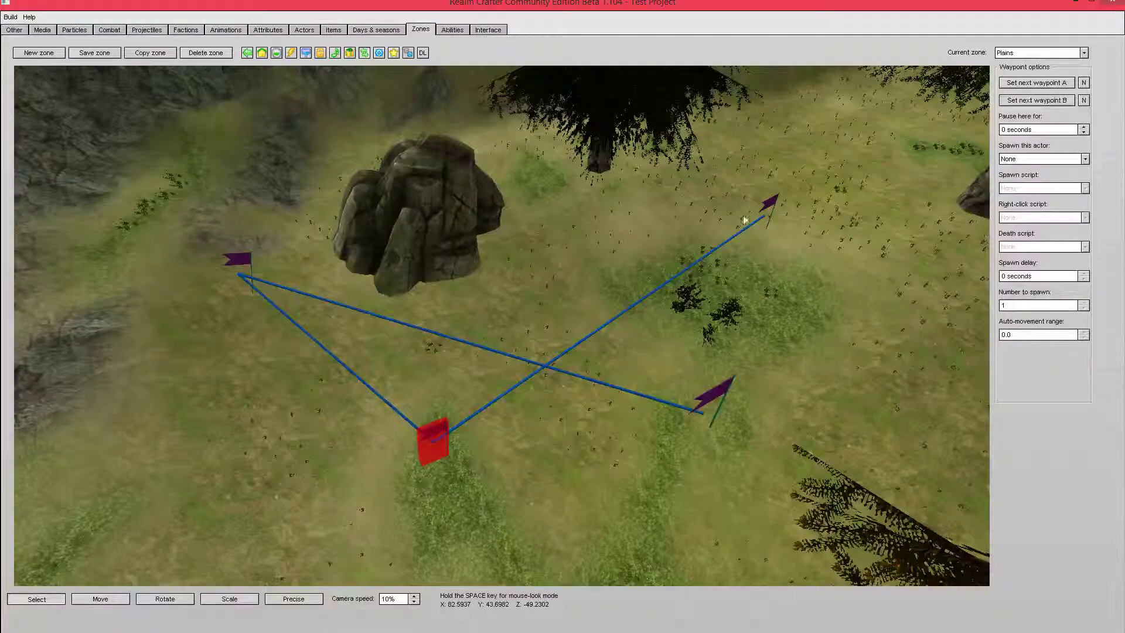
Set the next waypoint B of the waypoint beyond the bushes to the Stag-spawning waypoint and examine the closed path
left_click(718, 403)
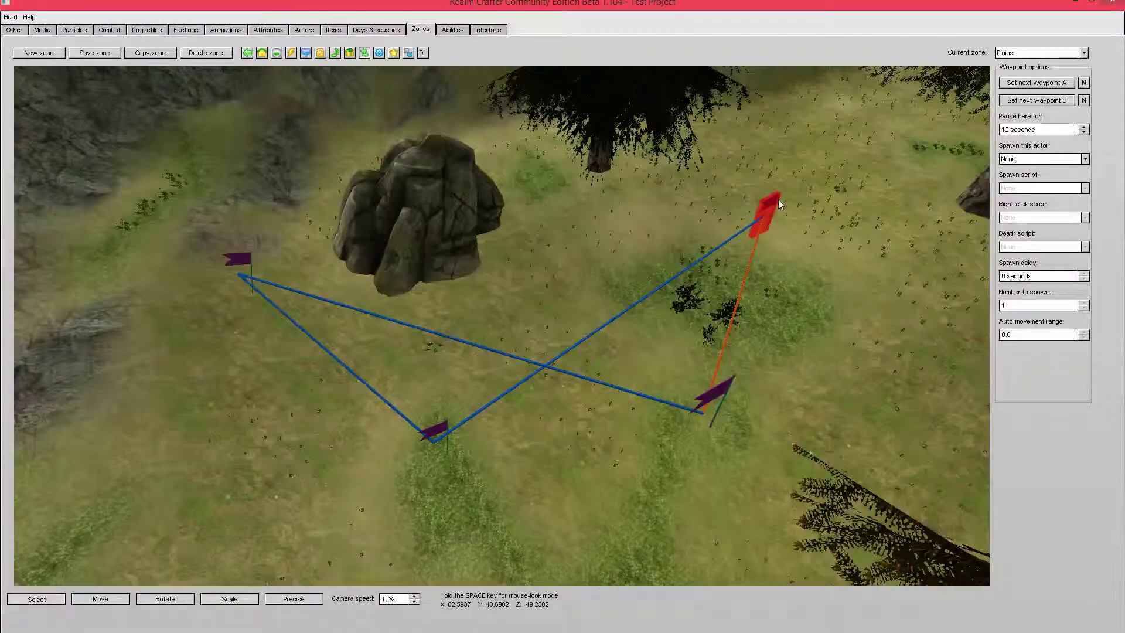
key("space")
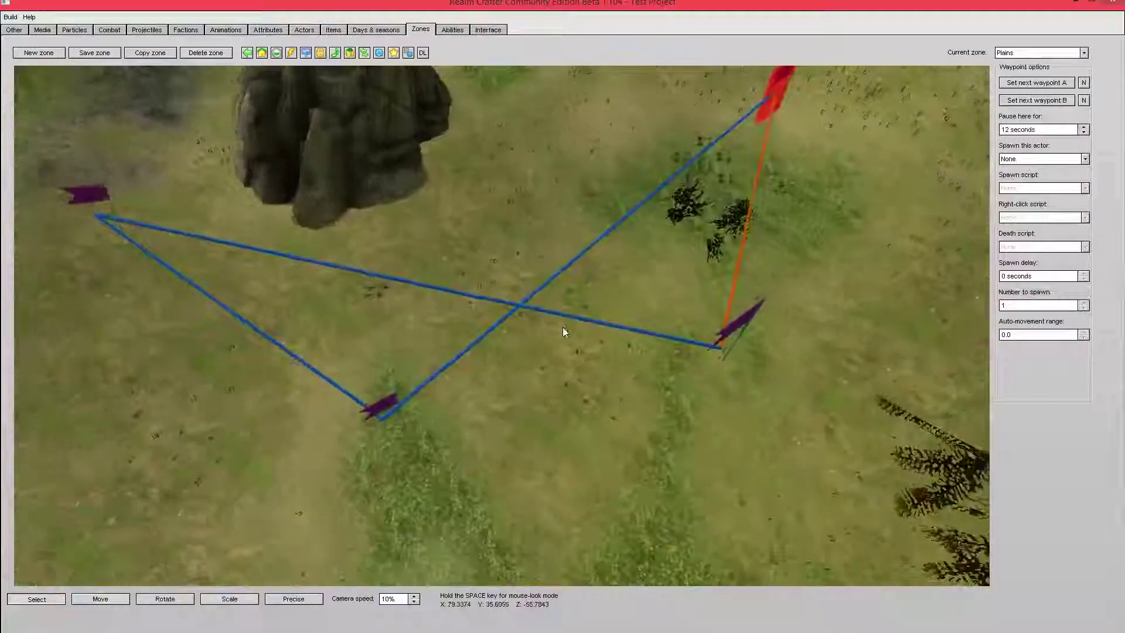
key("space")
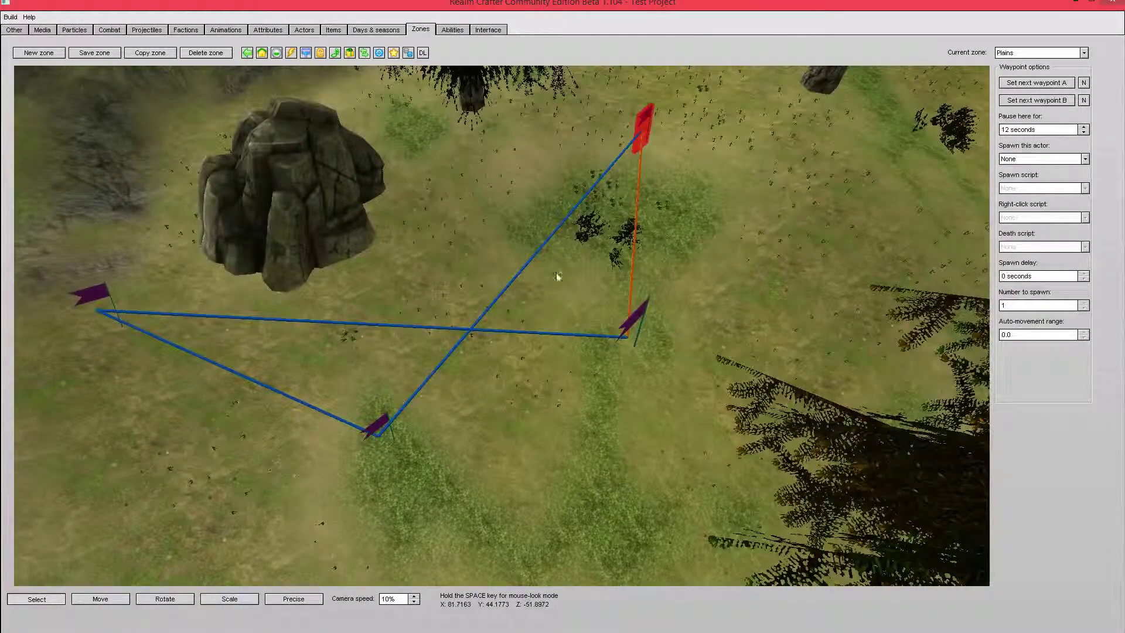
left_click(635, 324)
key("space")
key("space")
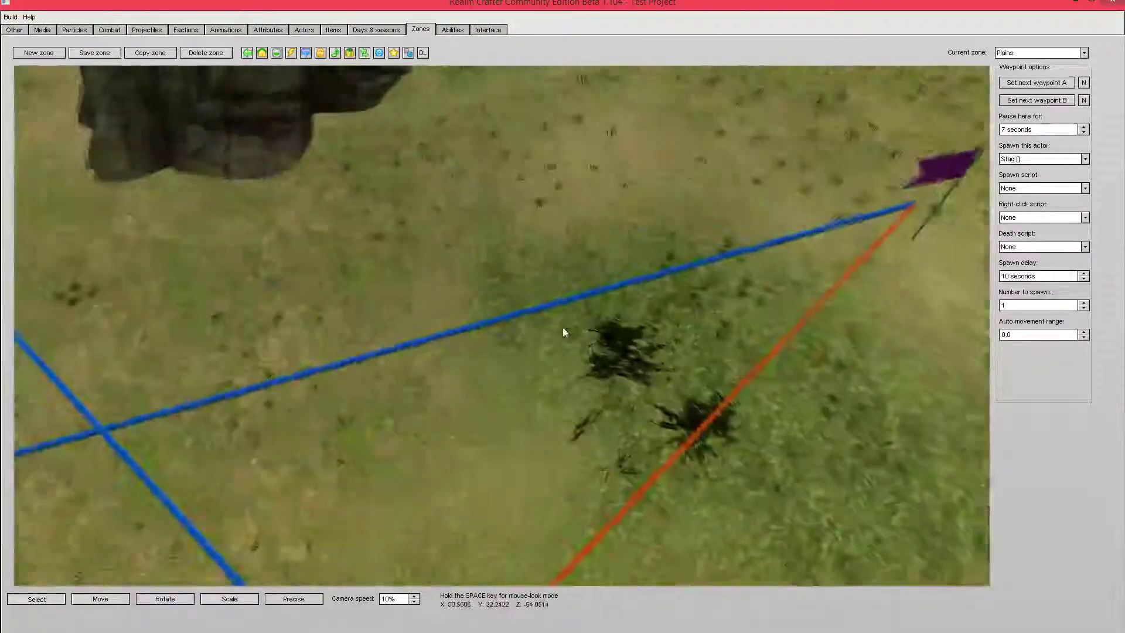
key("space")
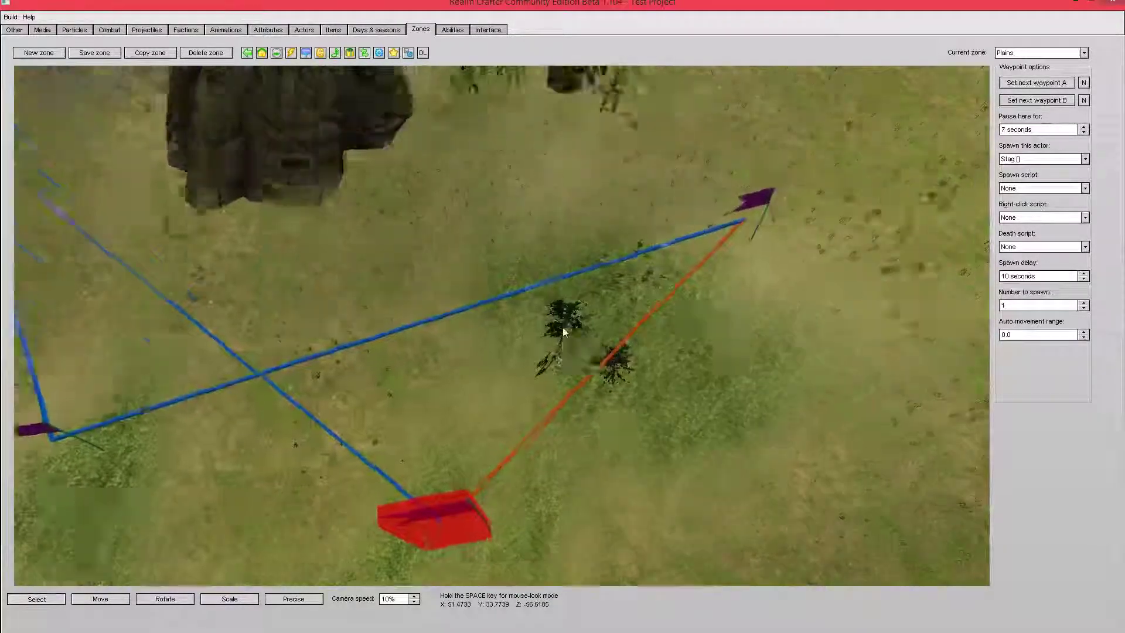
key("space")
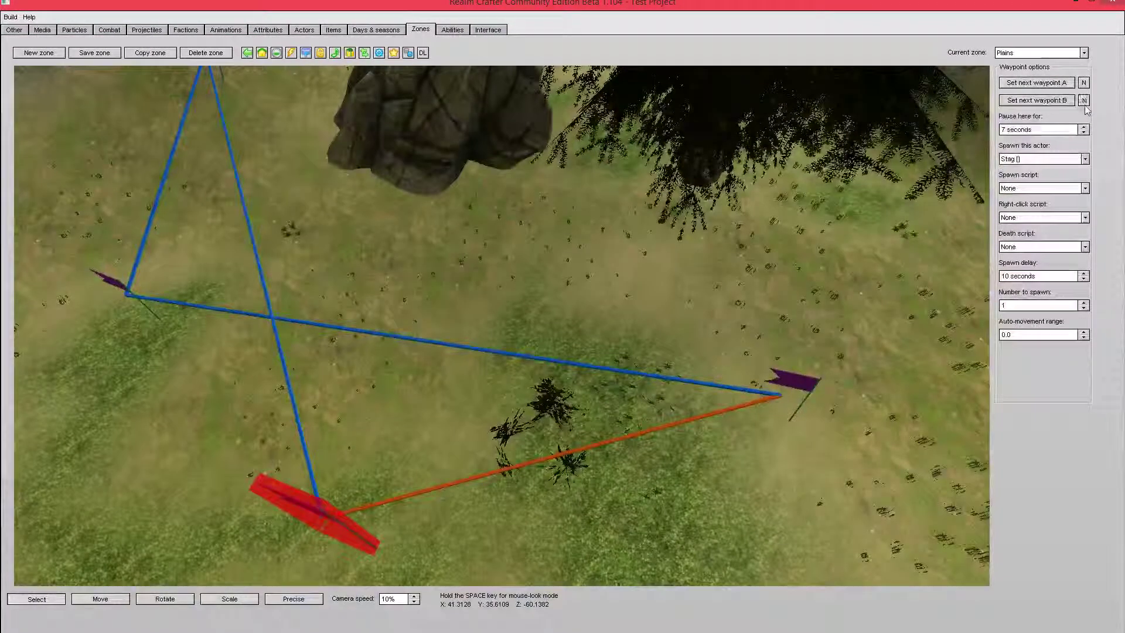
Clear next waypoint B of the waypoint beyond the bushes and try linking its next waypoint A back to the stag waypoint
left_click(812, 382)
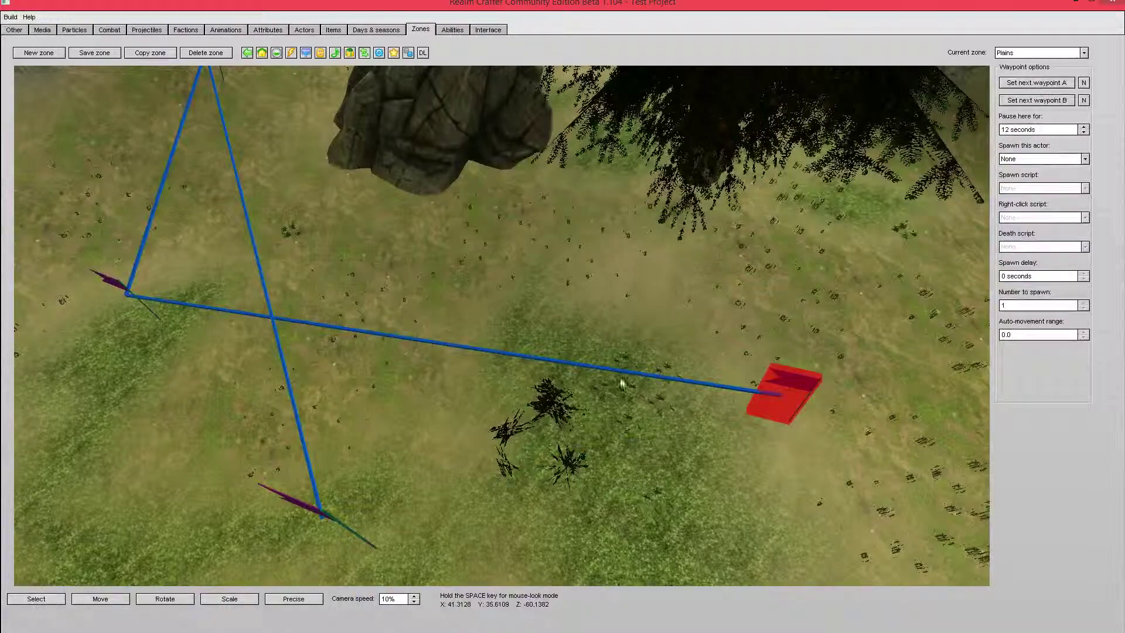
key("space")
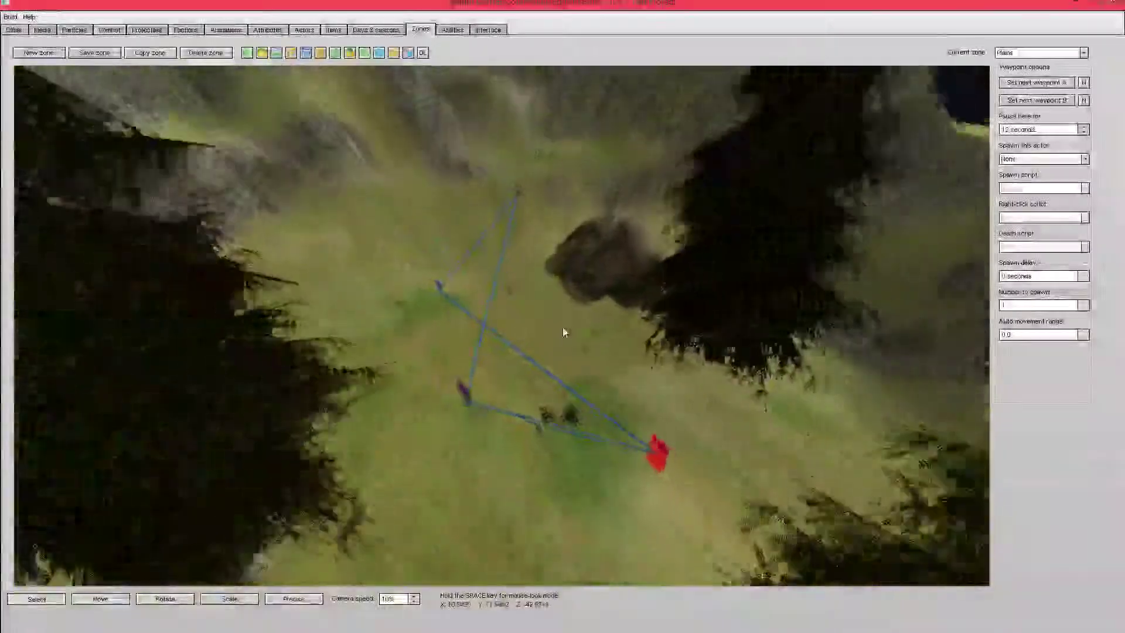
key("space")
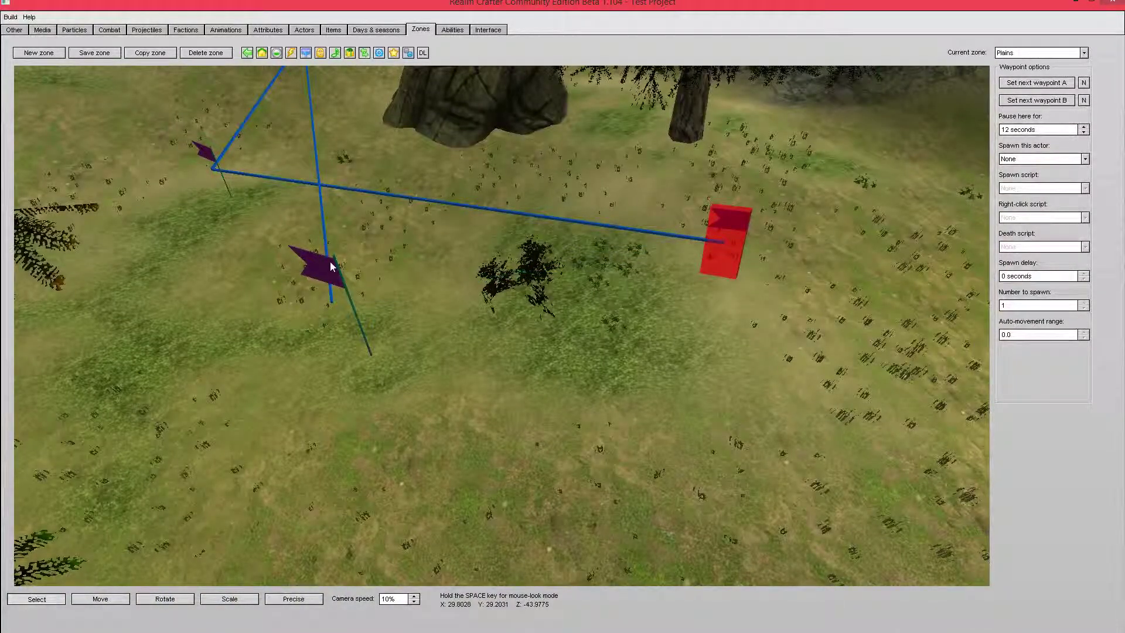
Select the Stag-spawning waypoint and set its next waypoint B to the waypoint beyond the bushes
left_click(345, 314)
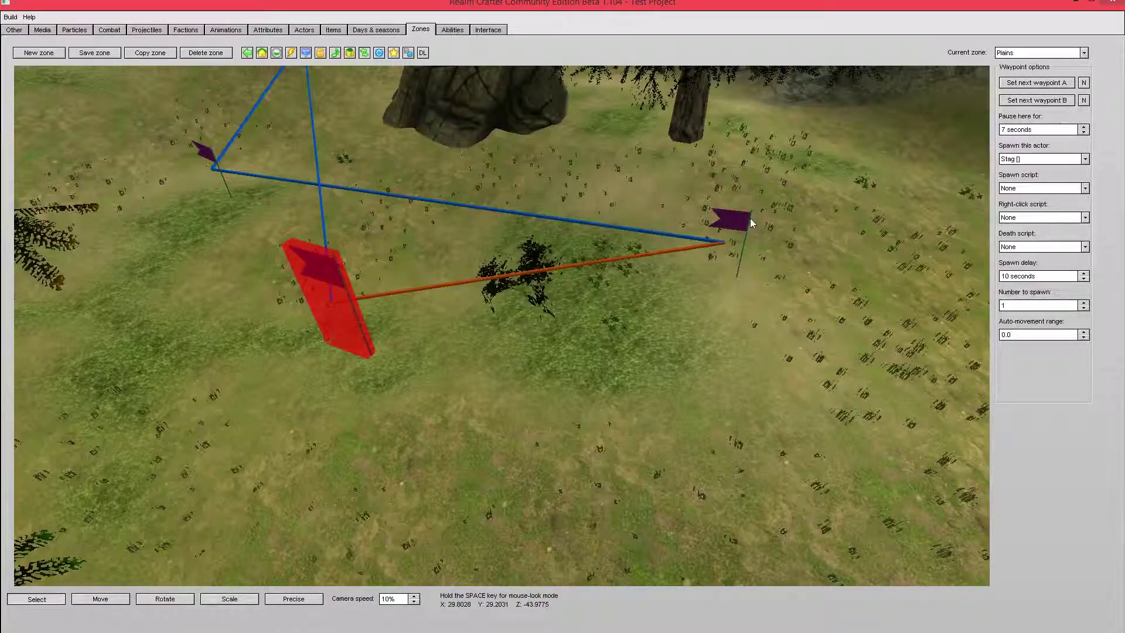
left_click(701, 304)
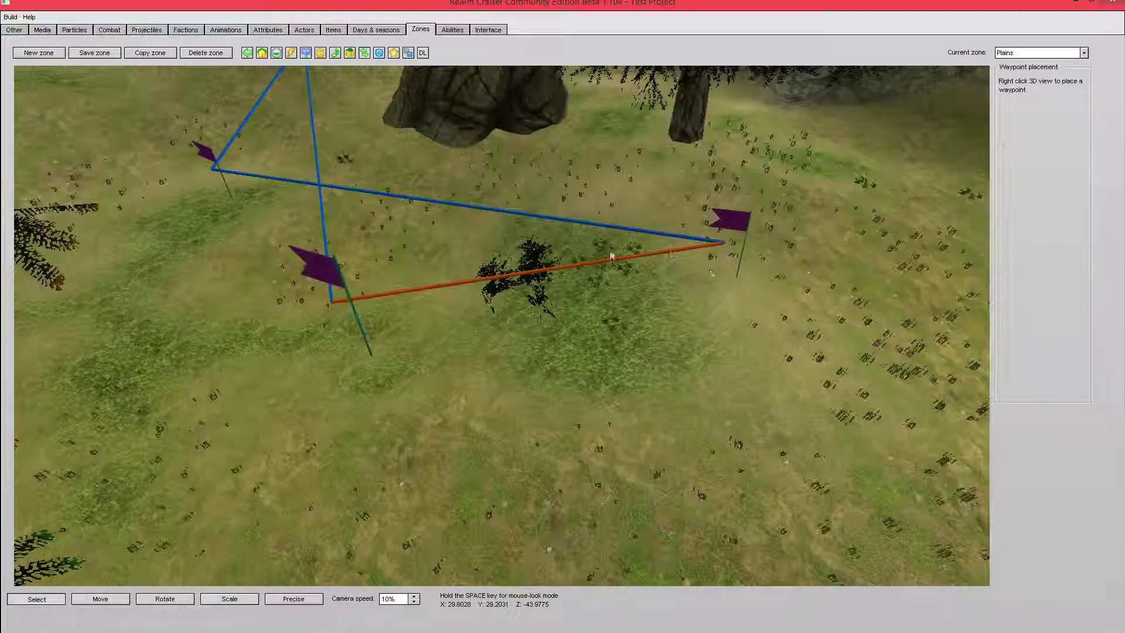
Select the new waypoint on the open grass and check its pause setting
key("space")
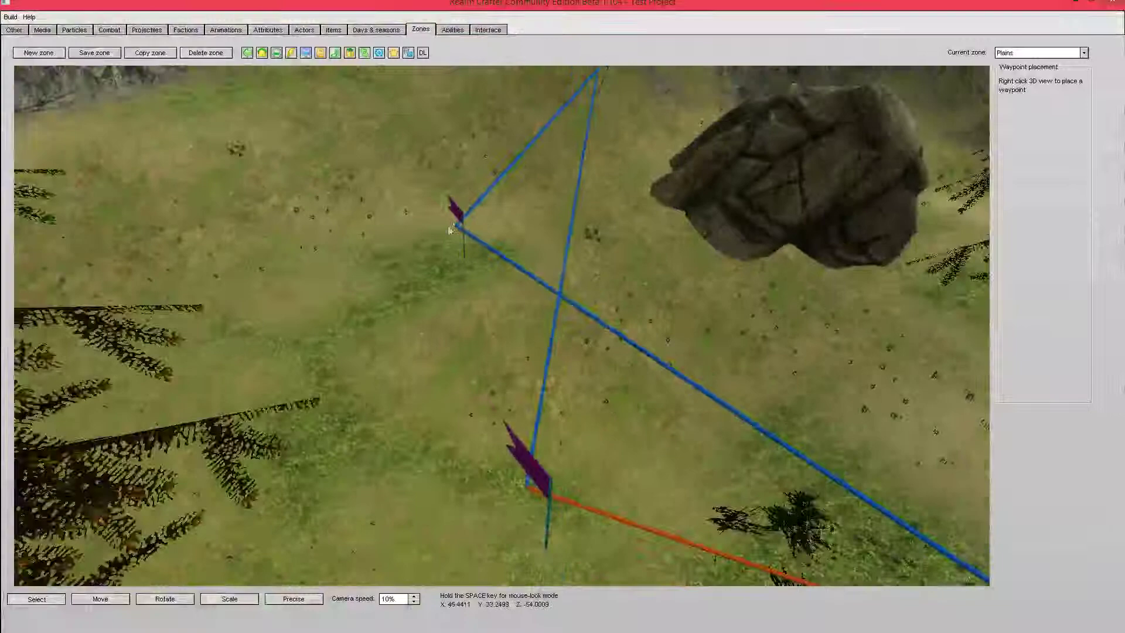
left_click(456, 217)
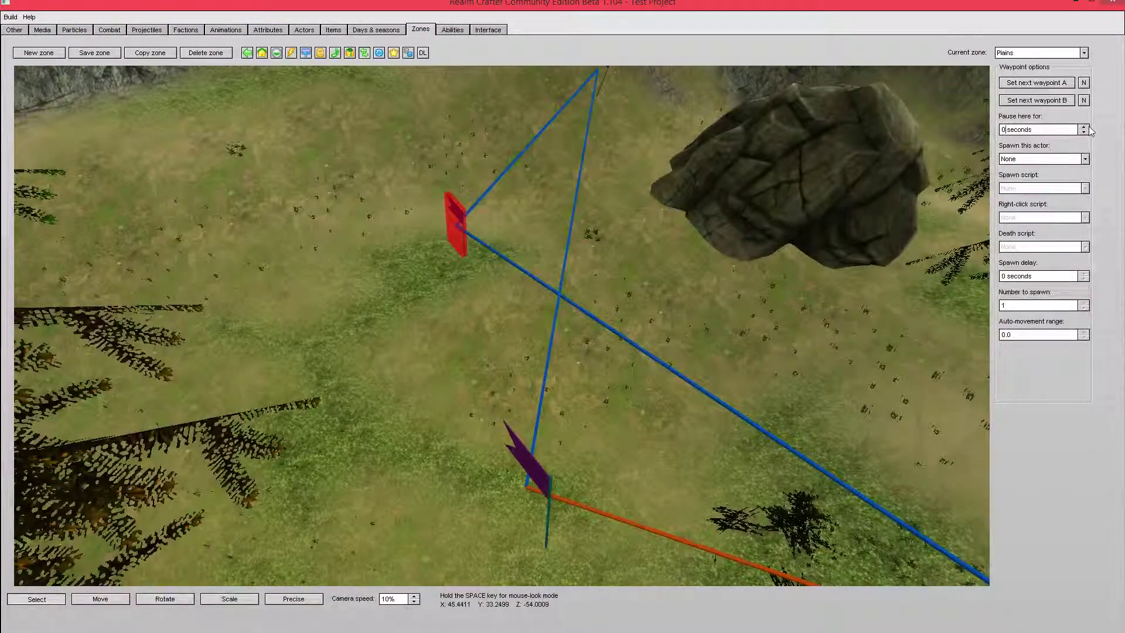
left_click(712, 389)
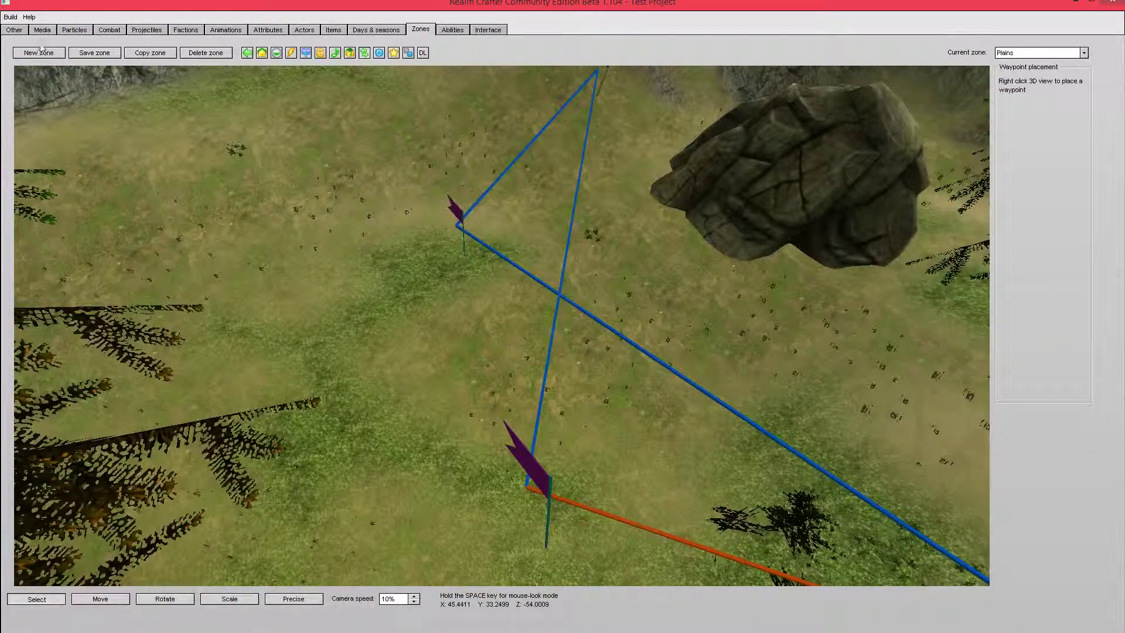
Examine the linked waypoint path from above and at ground level around the cliffs and the large rock
key("space")
key("Down")
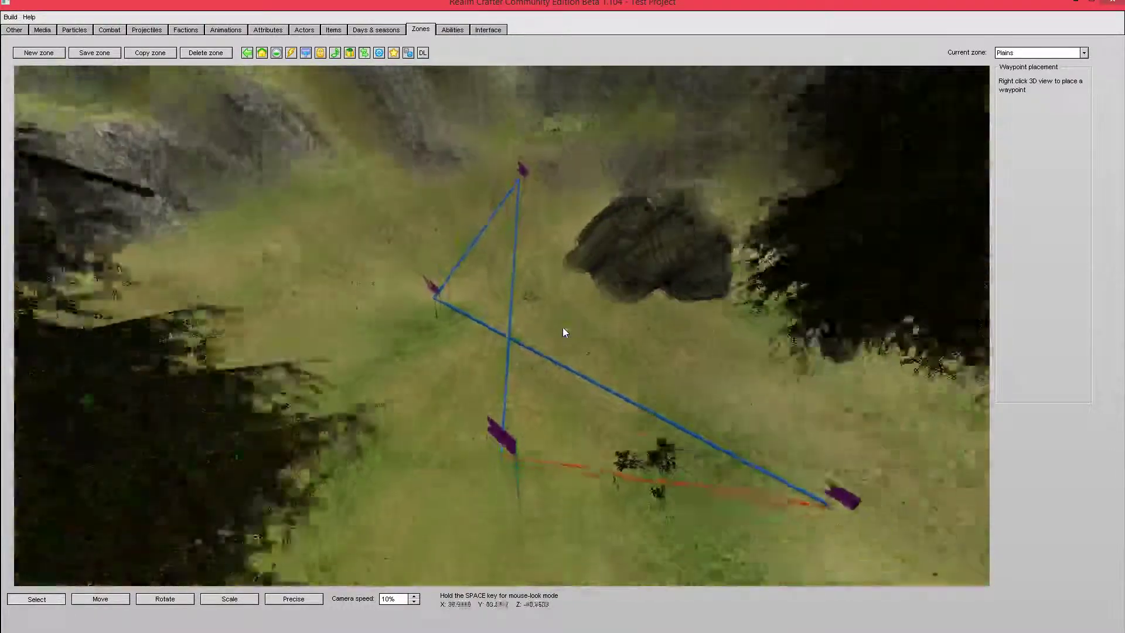
key("Up")
key("space")
key("Up")
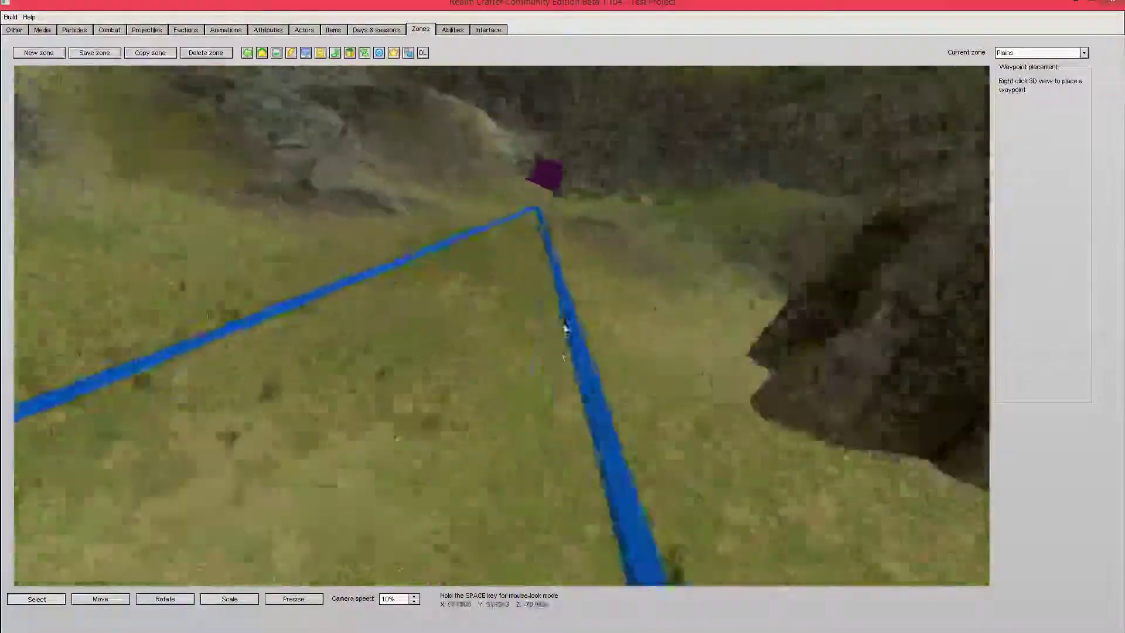
key("Down")
key("space")
key("Down")
key("Up")
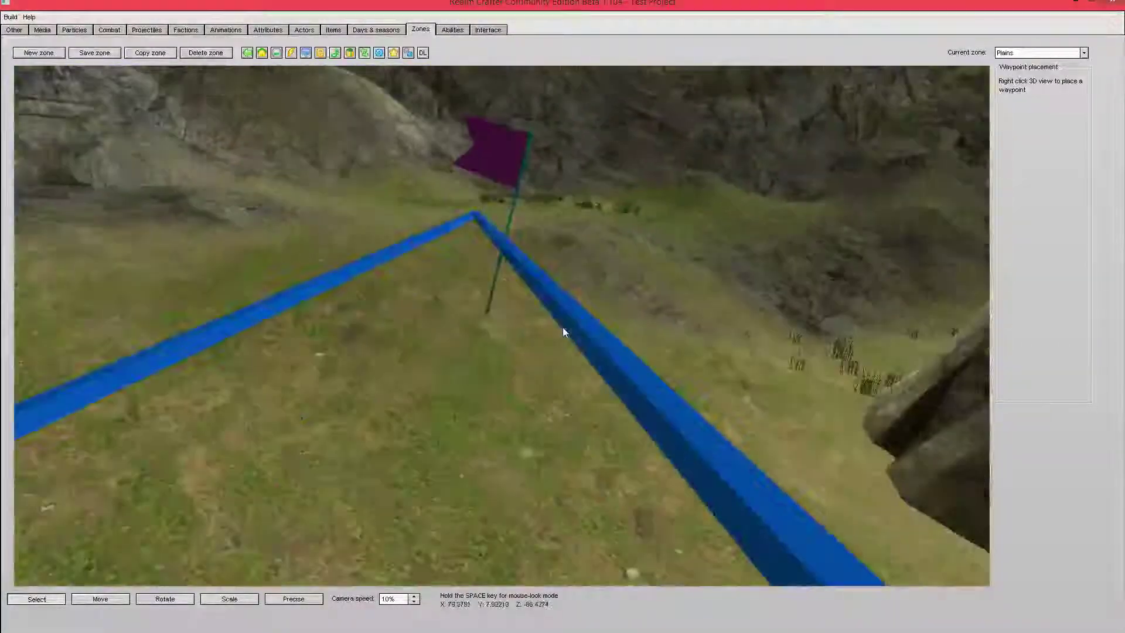
key("Down")
key("space")
key("Down")
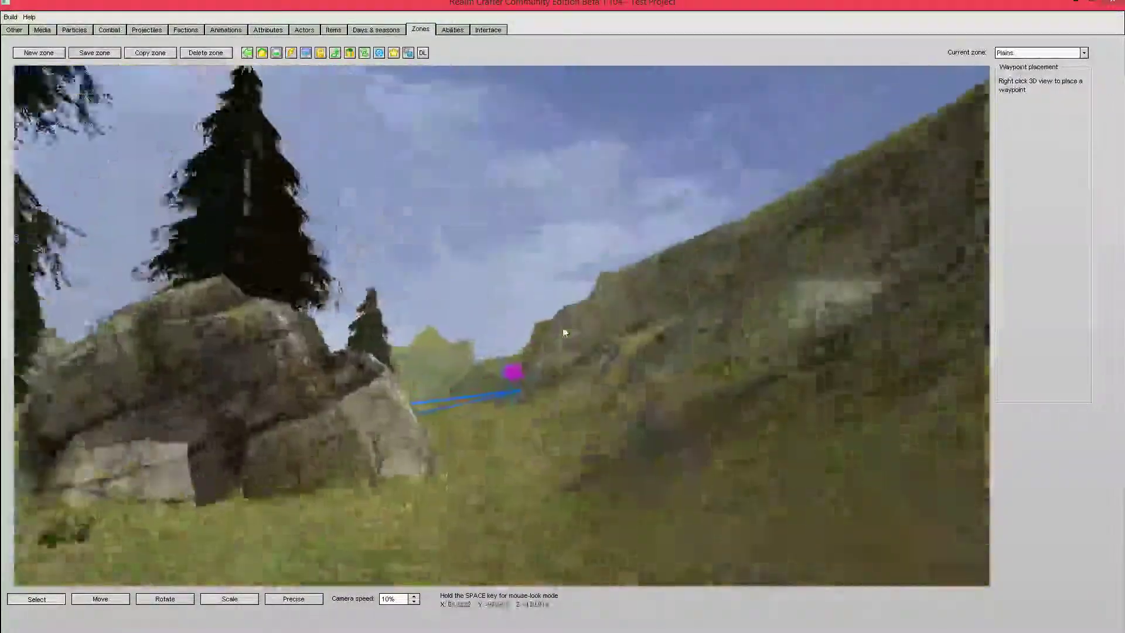
Examine the linked waypoint loop from ground level and overhead, and select the Stag-spawning waypoint to inspect its settings
key("Up")
key("Down")
key("space")
key("Up")
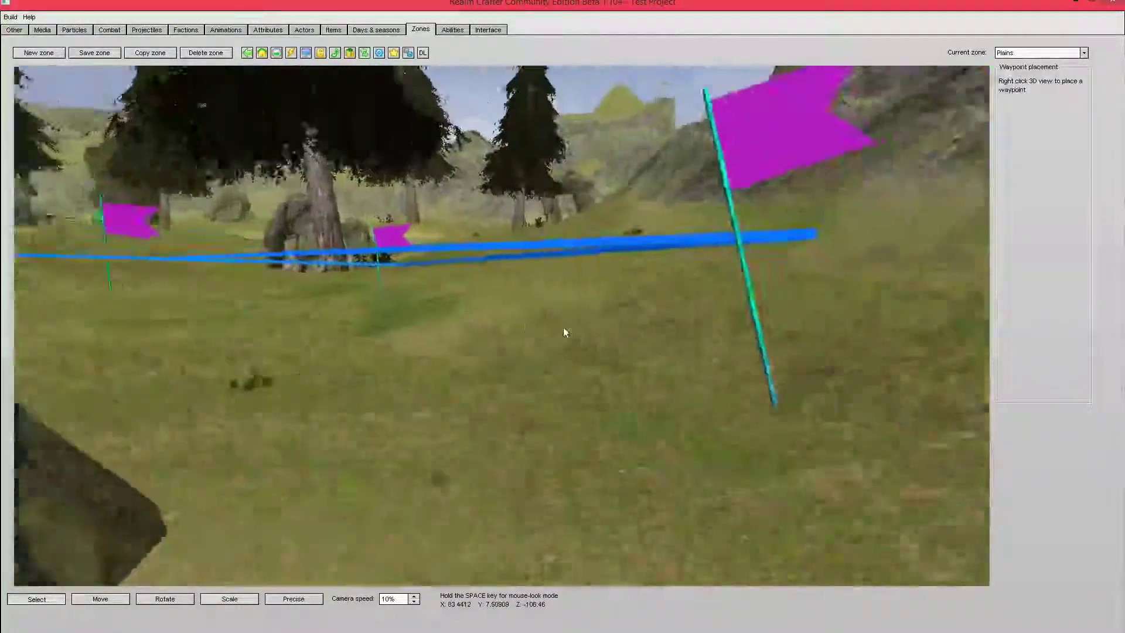
key("space")
key("Down")
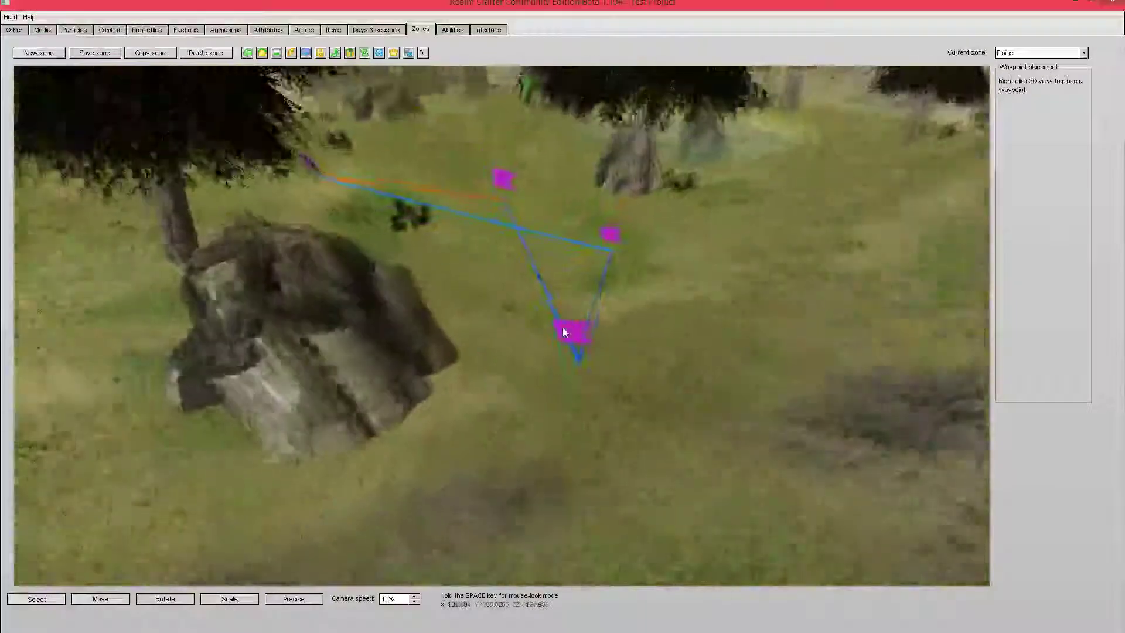
key("Up")
key("space")
key("Up")
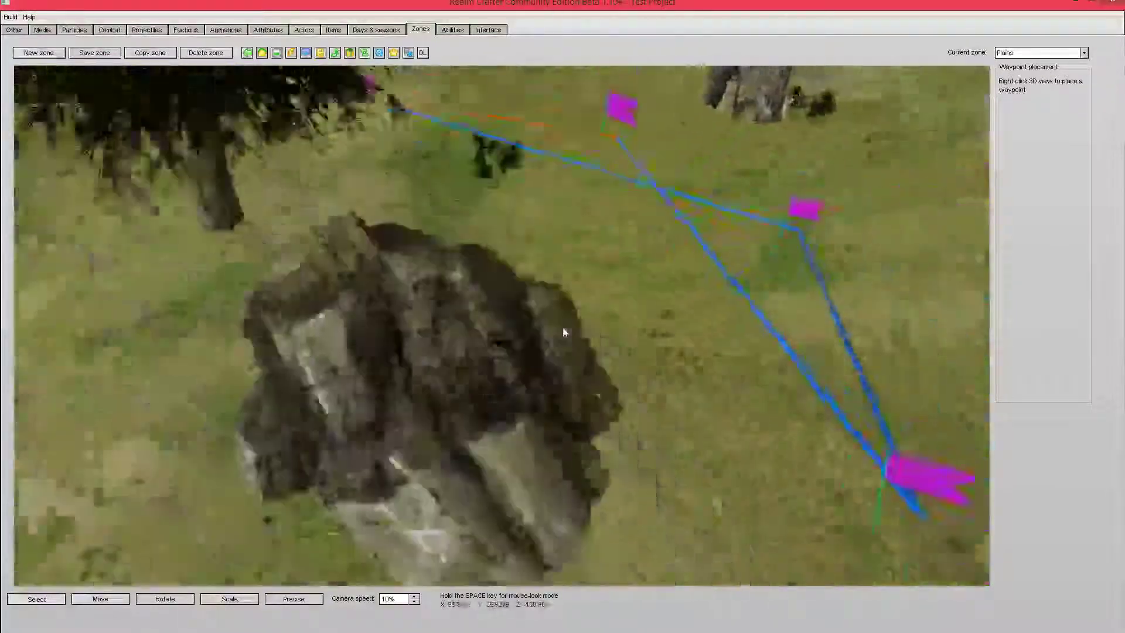
key("Down")
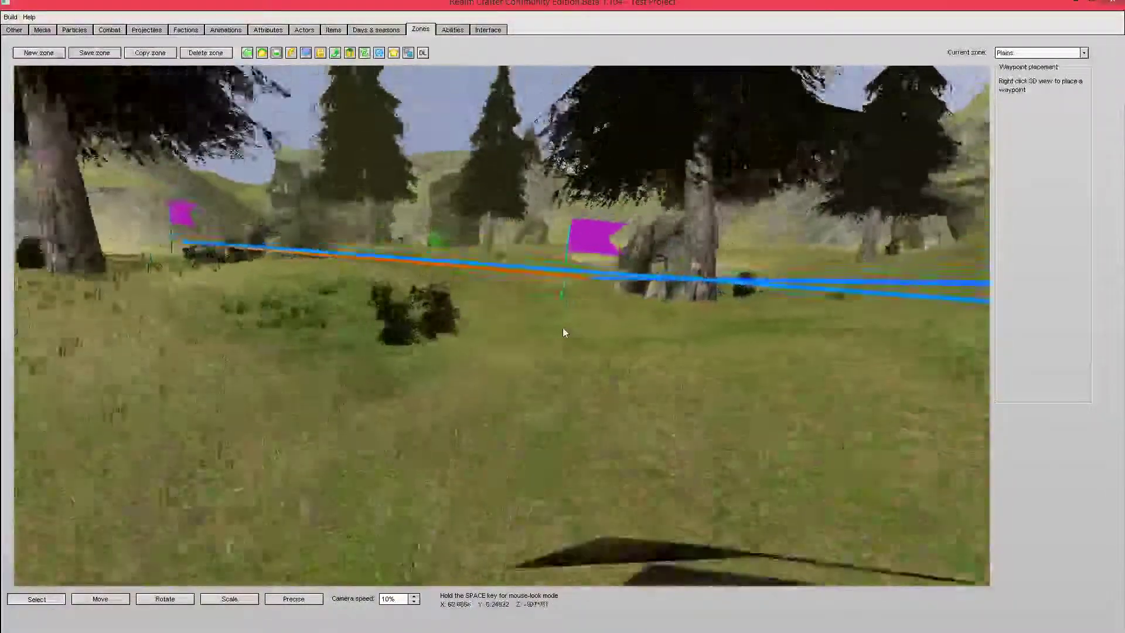
key("Up")
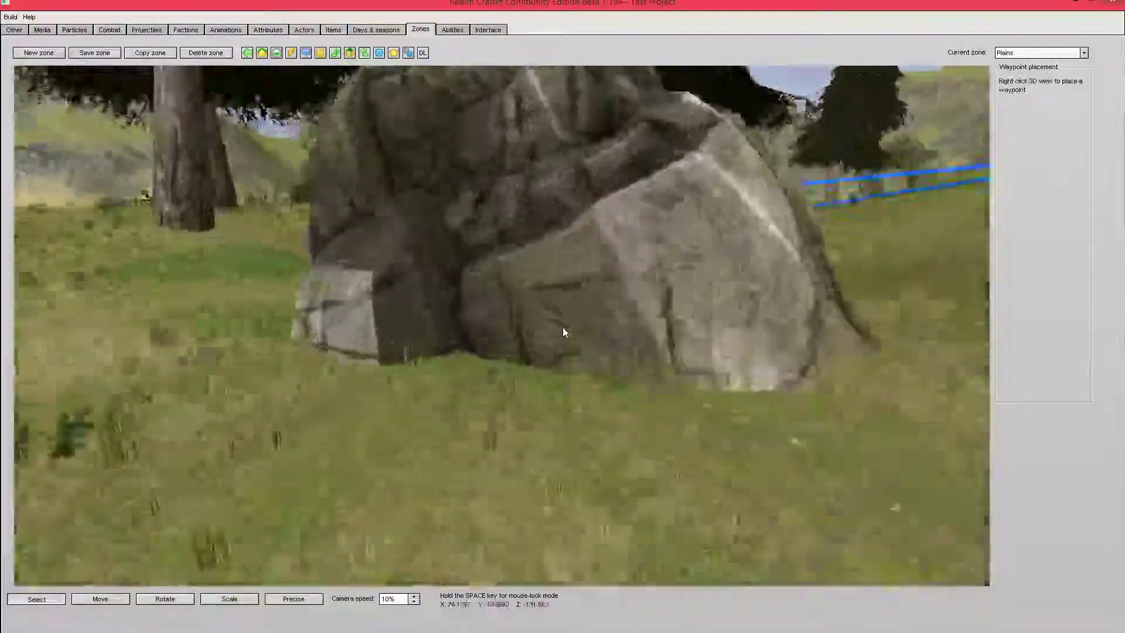
key("Up")
key("space")
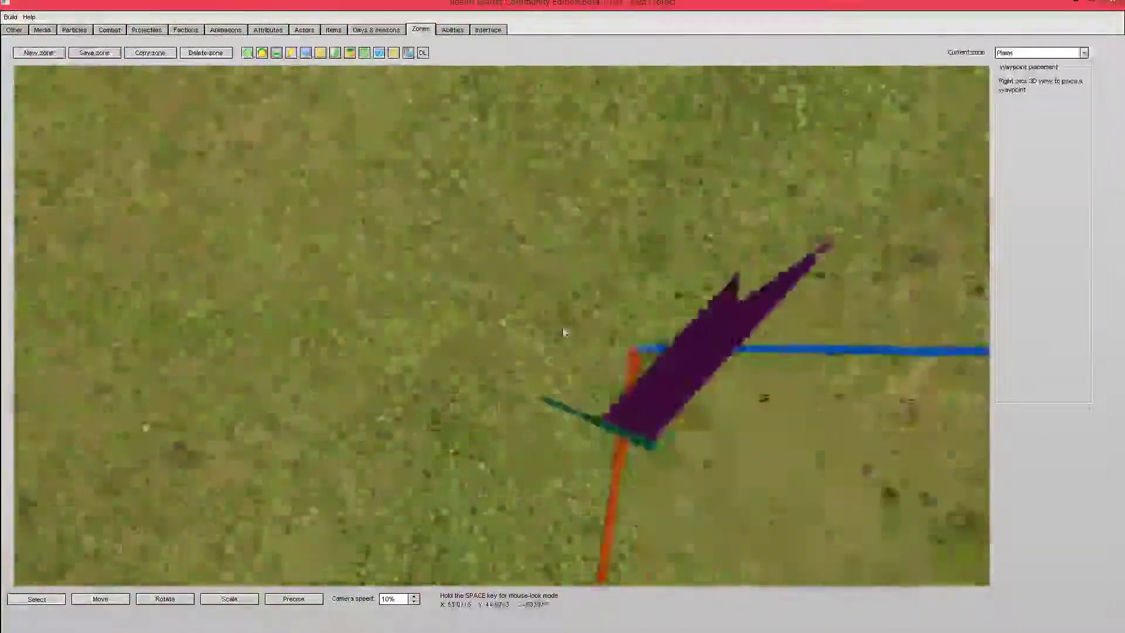
key("Down")
key("space")
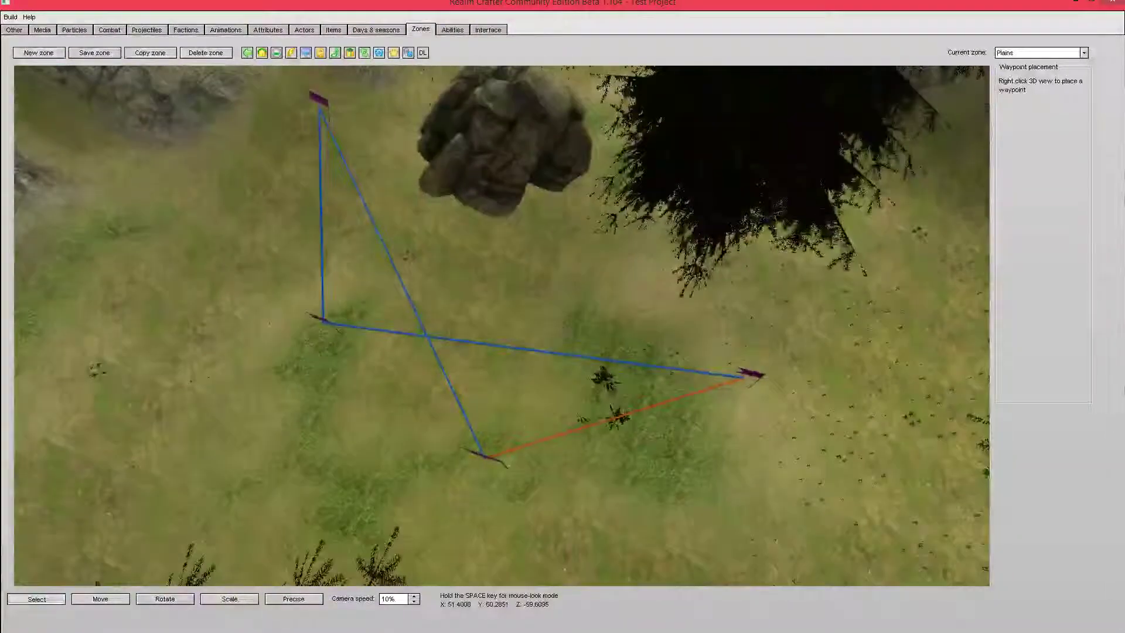
left_click(489, 461)
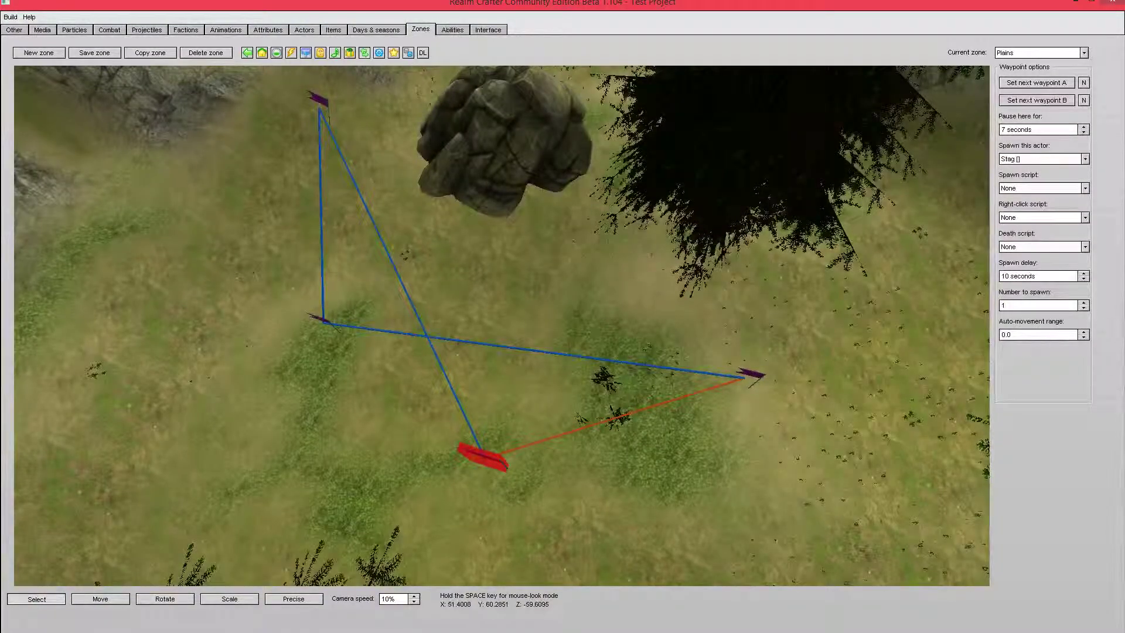
Survey the grass between the large rock, the trees and the pond around the selected Stag-spawning waypoint
key("space")
key("Down")
key("Up")
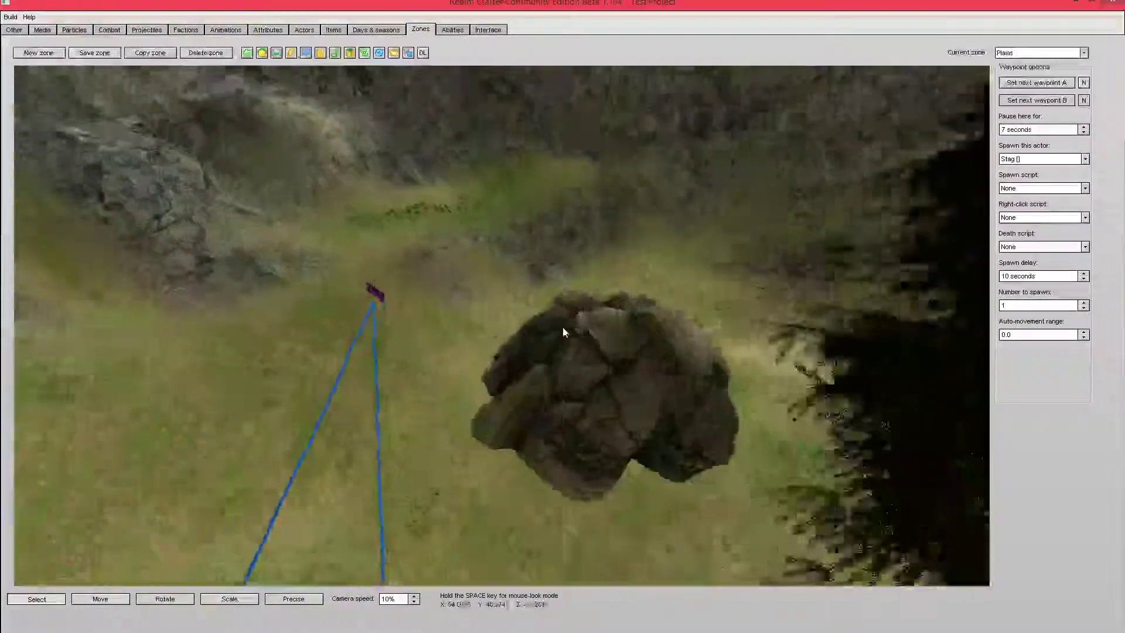
key("space")
key("Up")
key("Down")
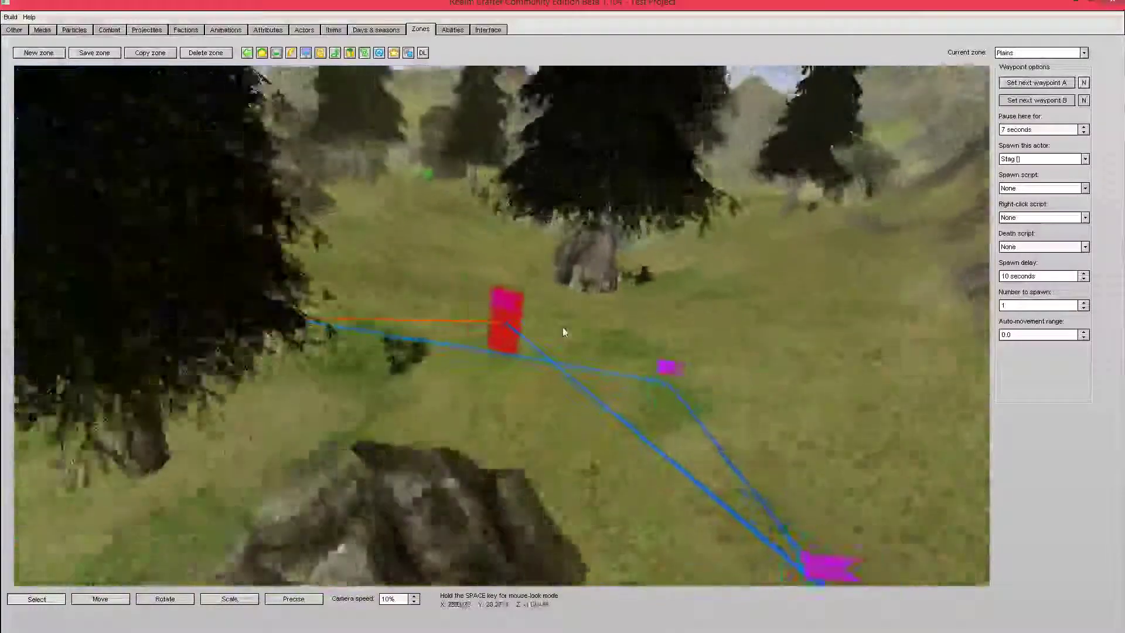
key("space")
key("Down")
key("Up")
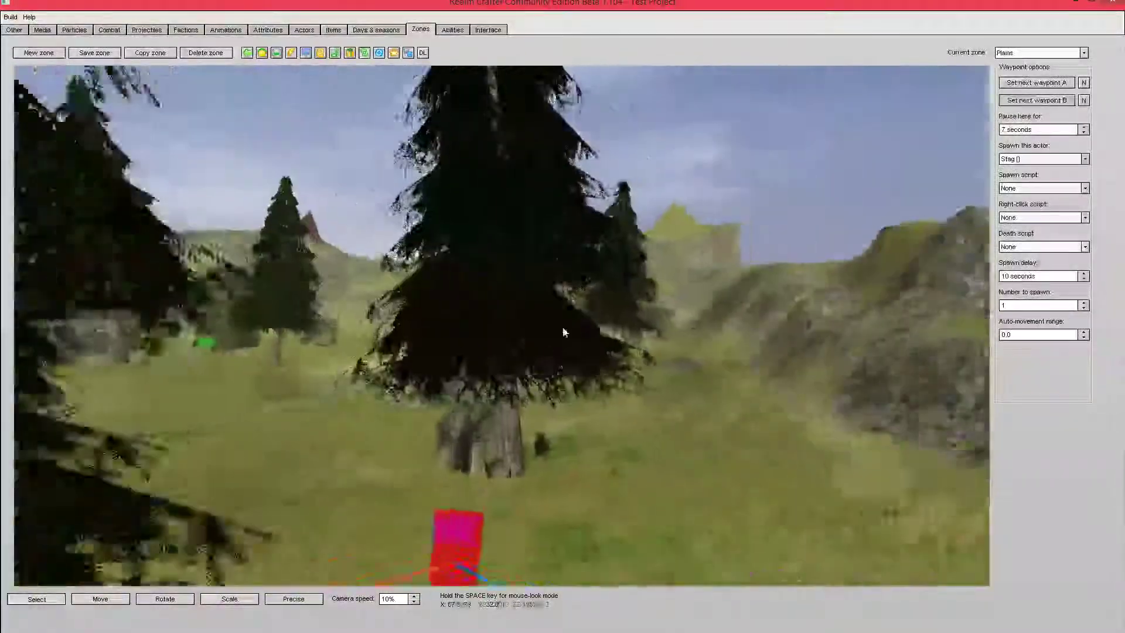
key("space")
key("Down")
key("Up")
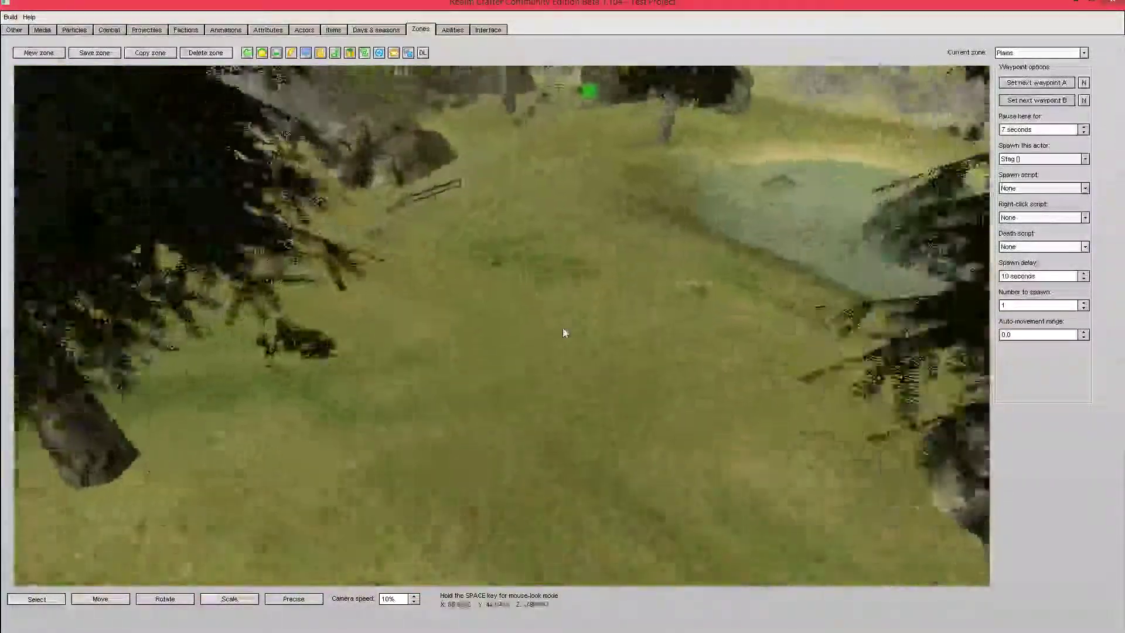
key("space")
key("Down")
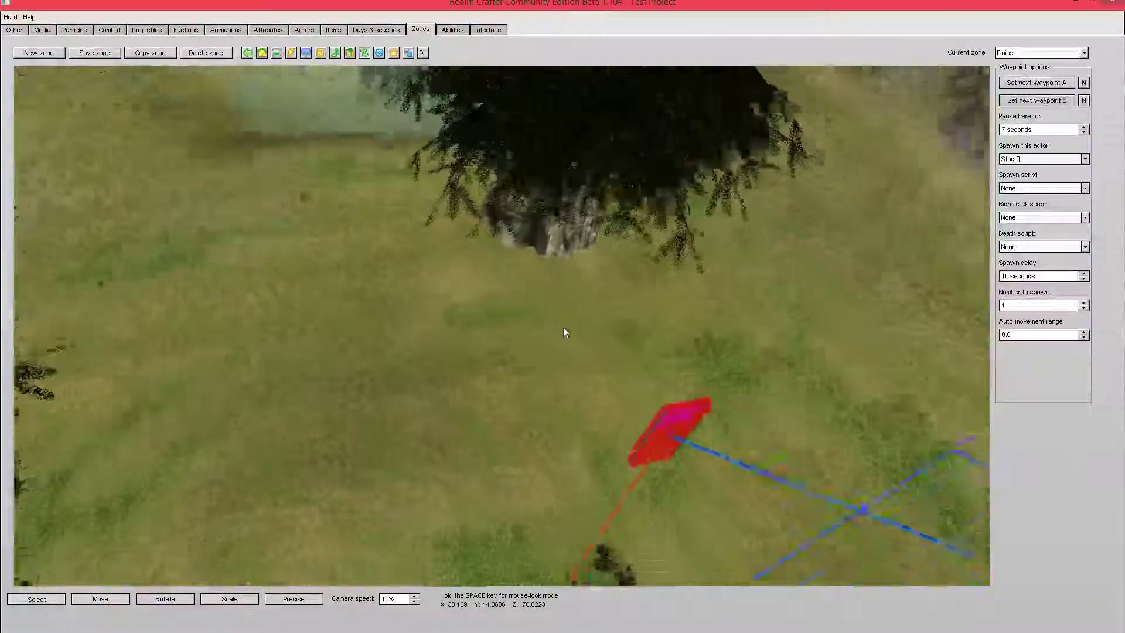
key("Down")
left_click(203, 304)
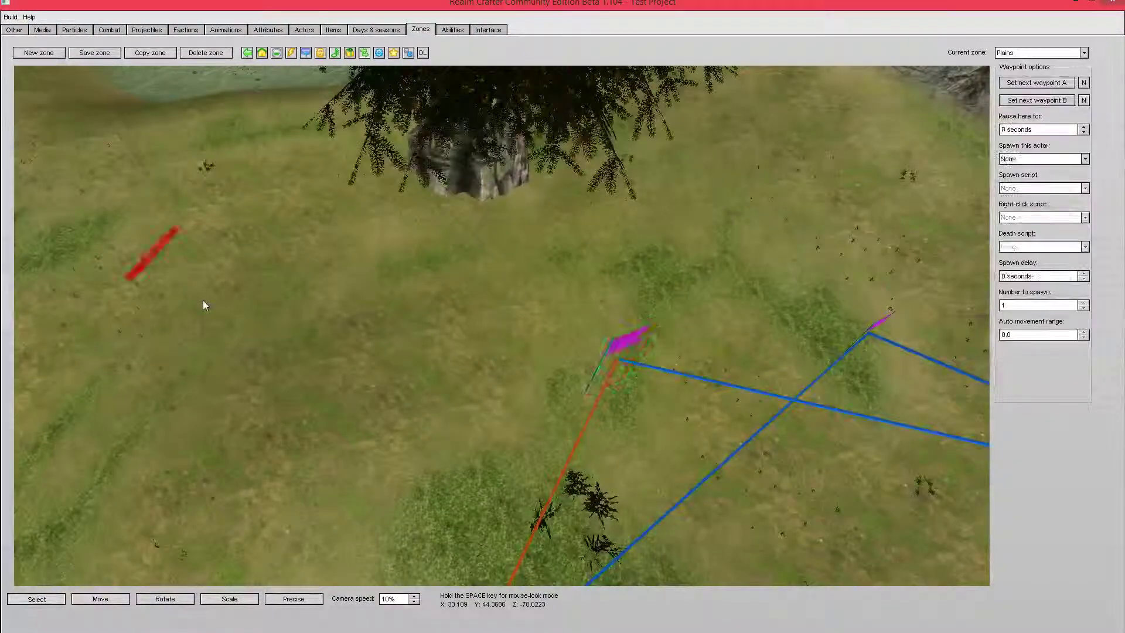
key("Delete")
Place a new waypoint on the open grass near the rock under the tree and make it spawn the Stag actor
key("space")
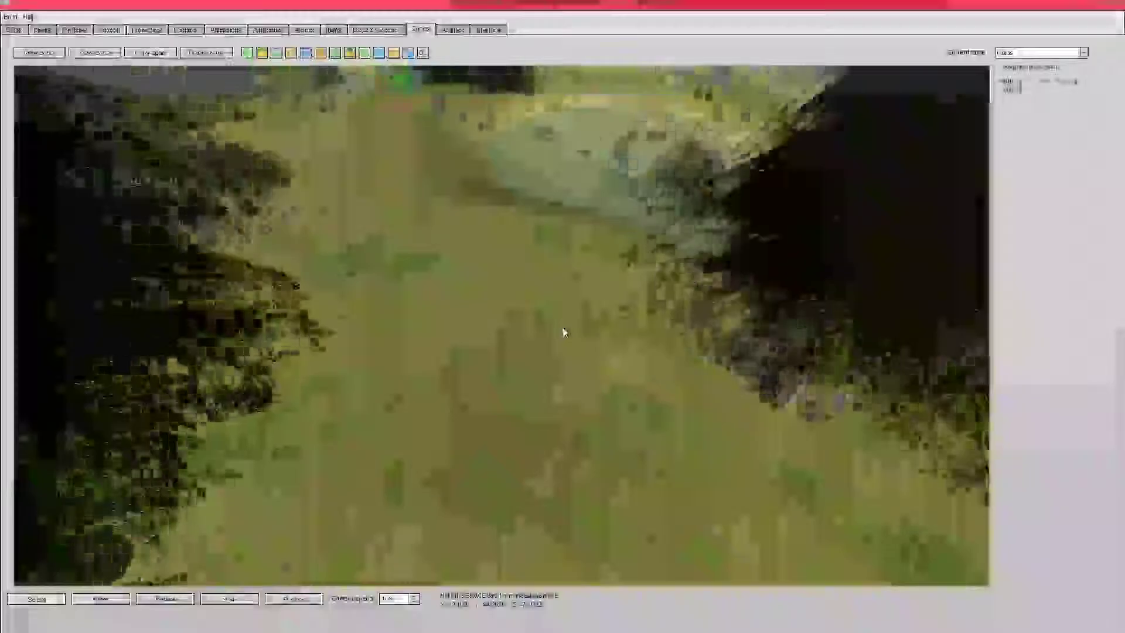
right_click(561, 328)
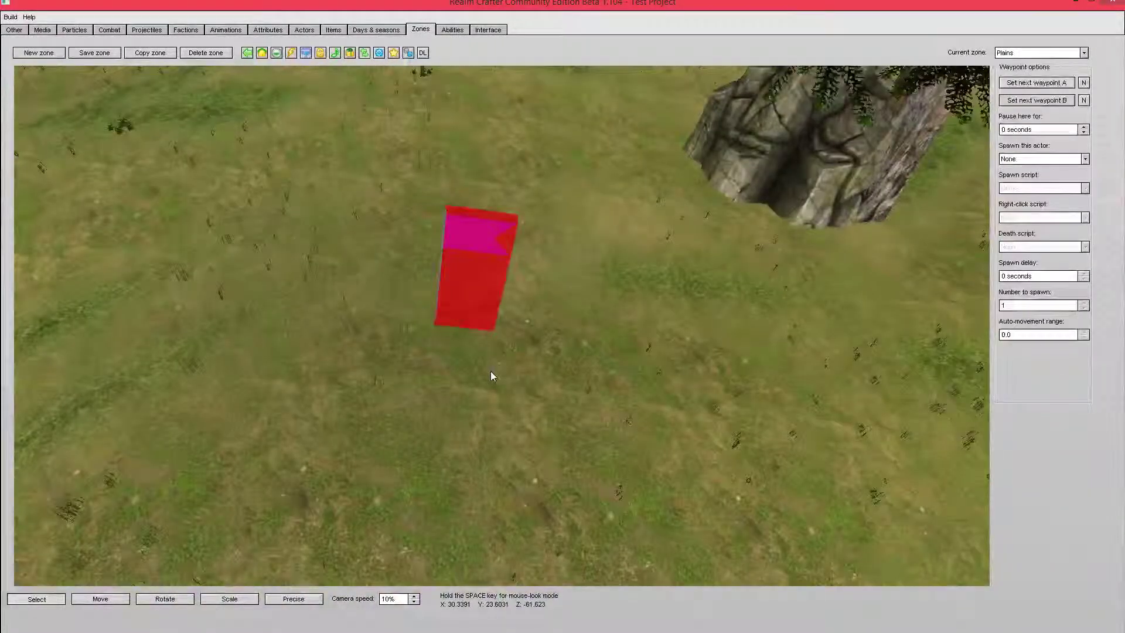
left_click(1017, 159)
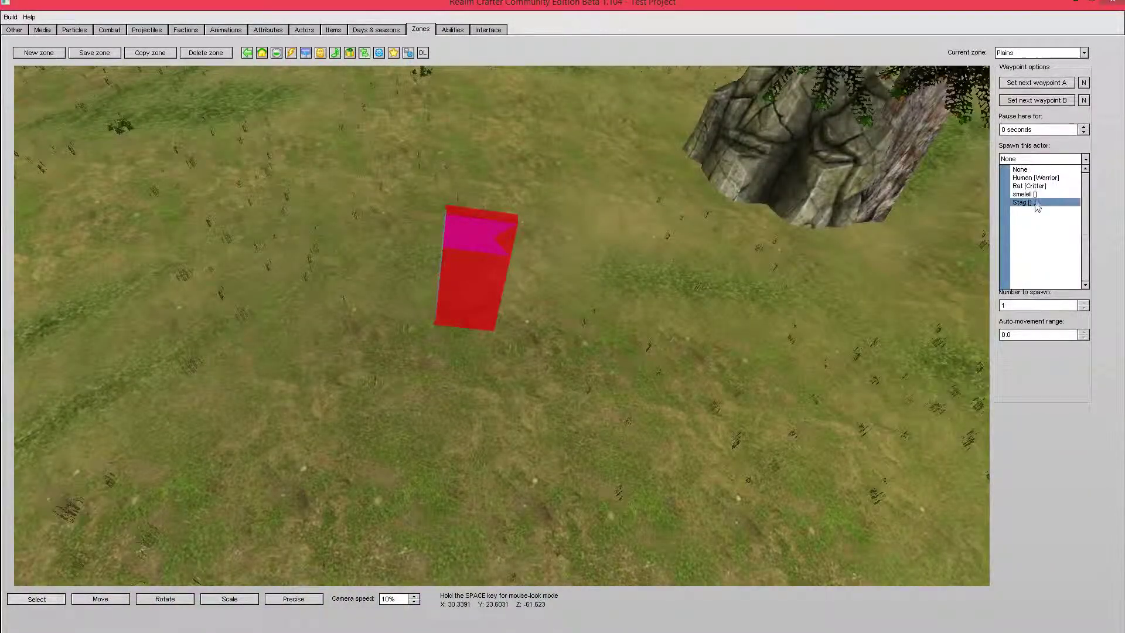
left_click(1035, 203)
Place two more waypoints, one on the grass toward the pond and one on the grass near the wooden fence
key("space")
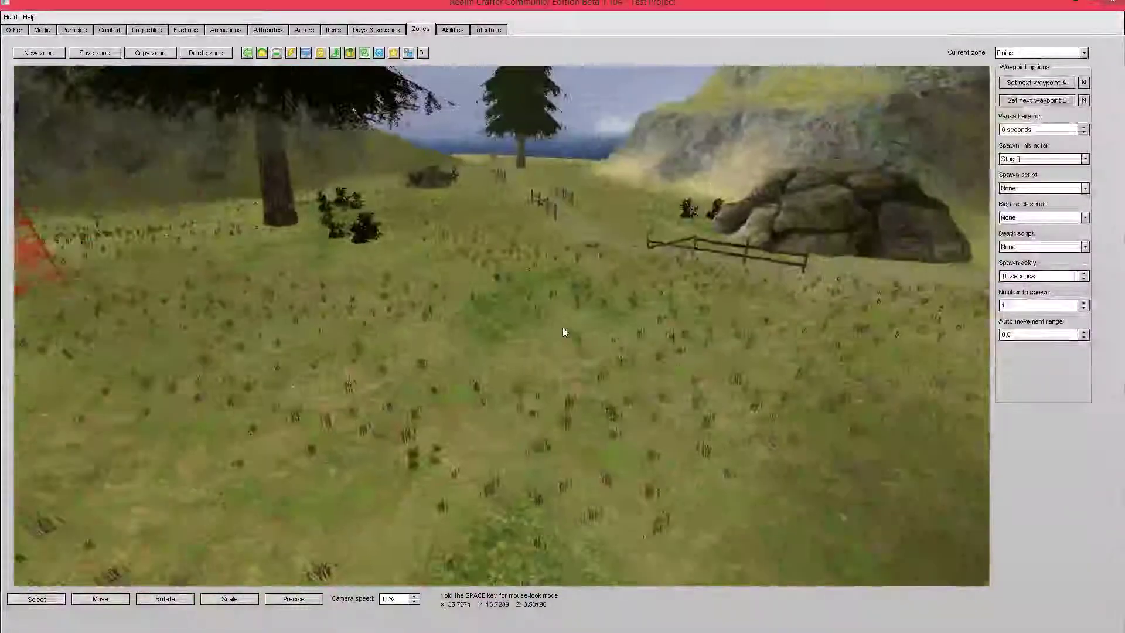
left_click(536, 325)
right_click(536, 326)
key("space")
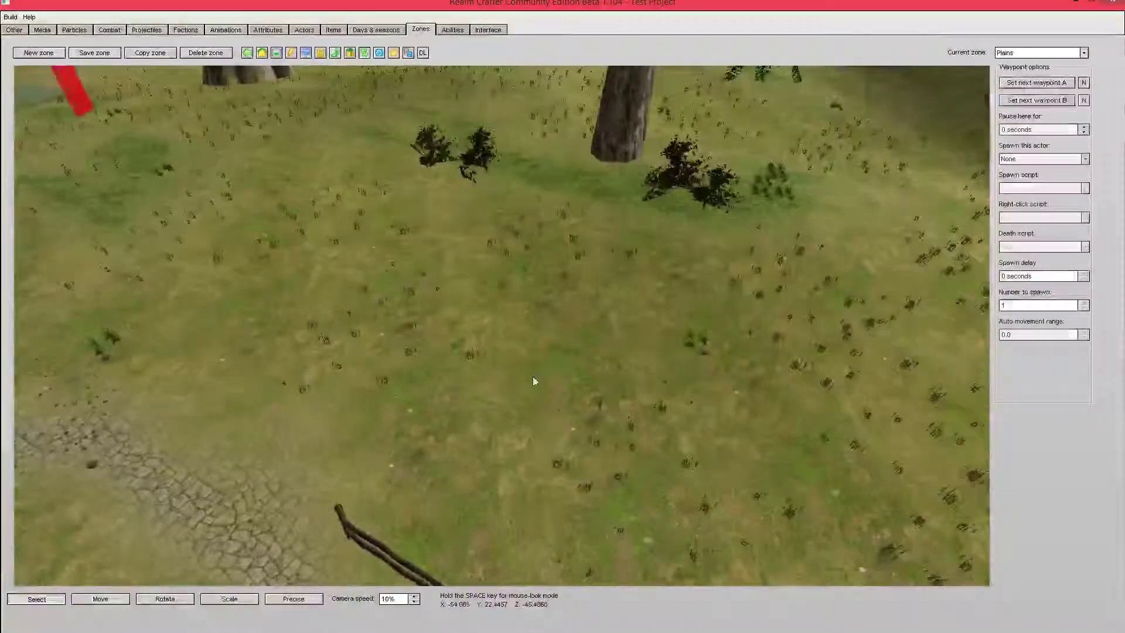
right_click(534, 374)
Set the new Stag waypoint's next waypoint A to the one toward the pond and next waypoint B to the one near the fence
key("space")
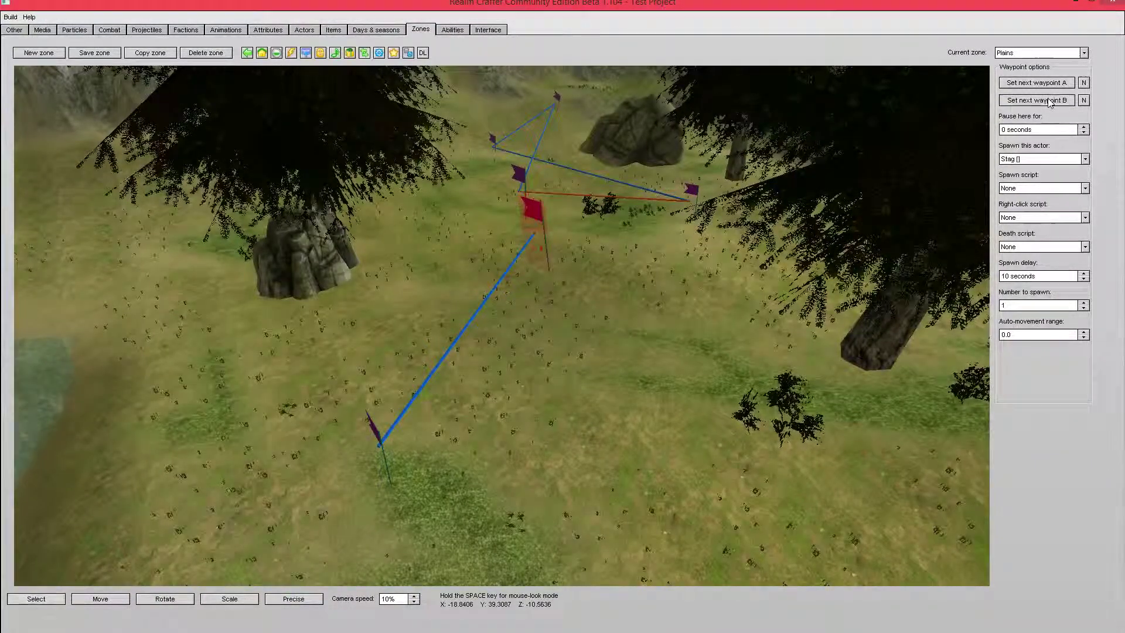
key("space")
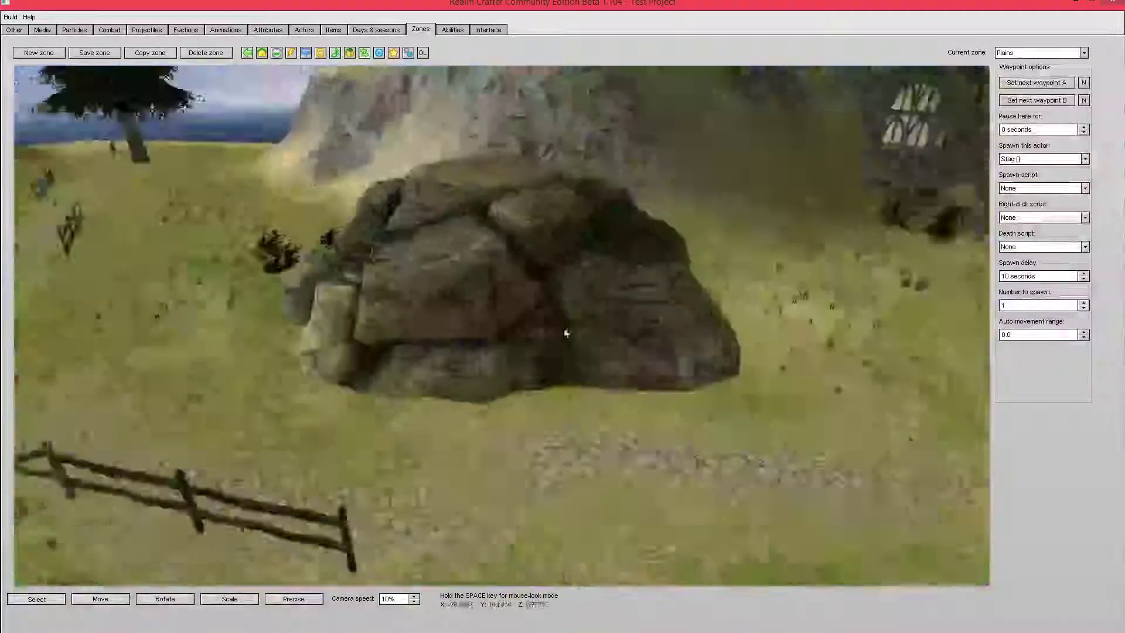
key("space")
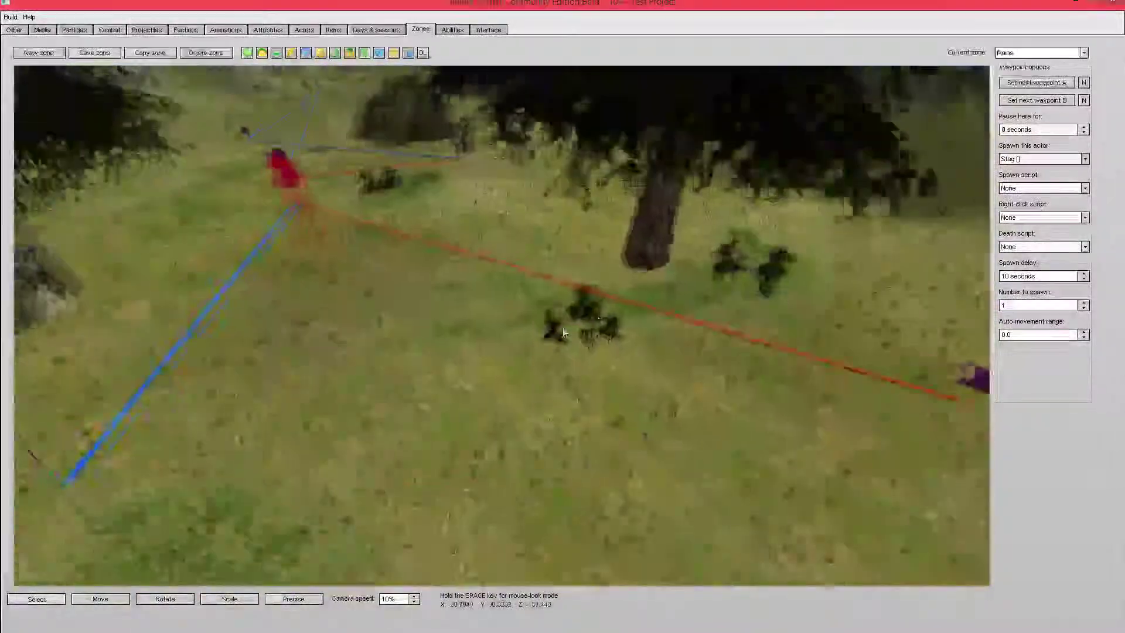
key("space")
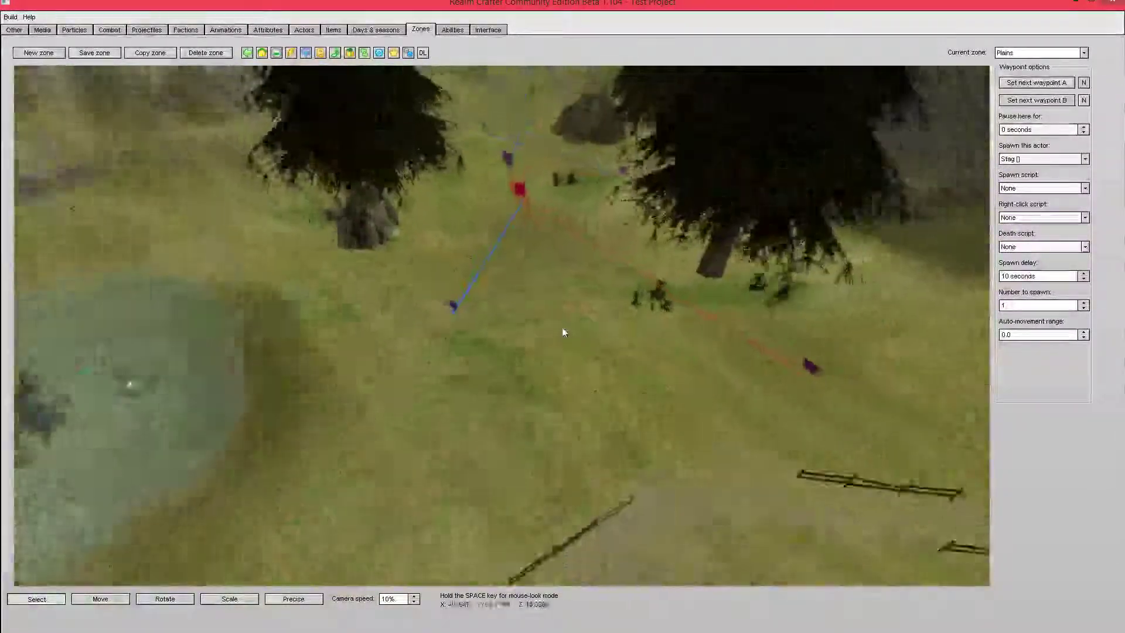
Place a new waypoint on the open grass beyond the pond and make it spawn the Stag actor
key("space")
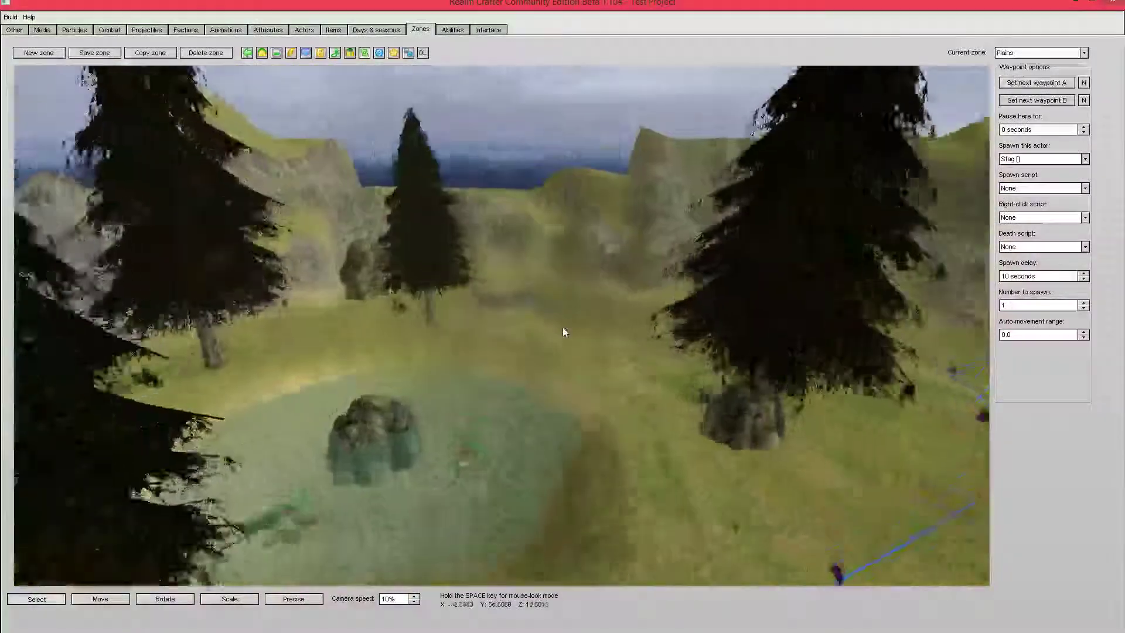
key("space")
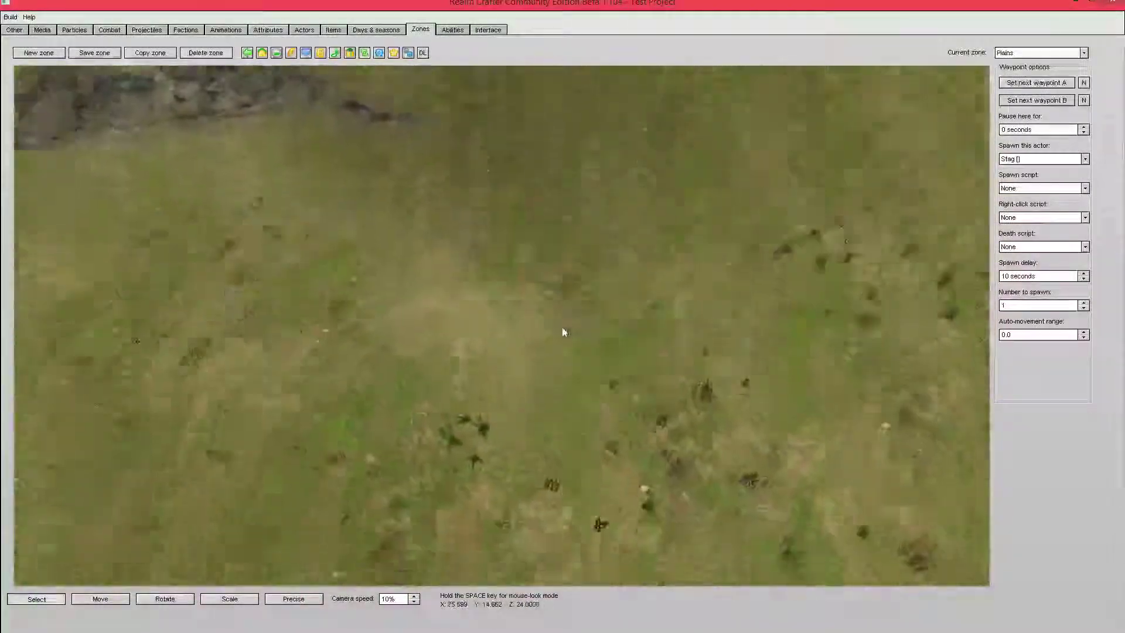
left_click(523, 278)
right_click(519, 269)
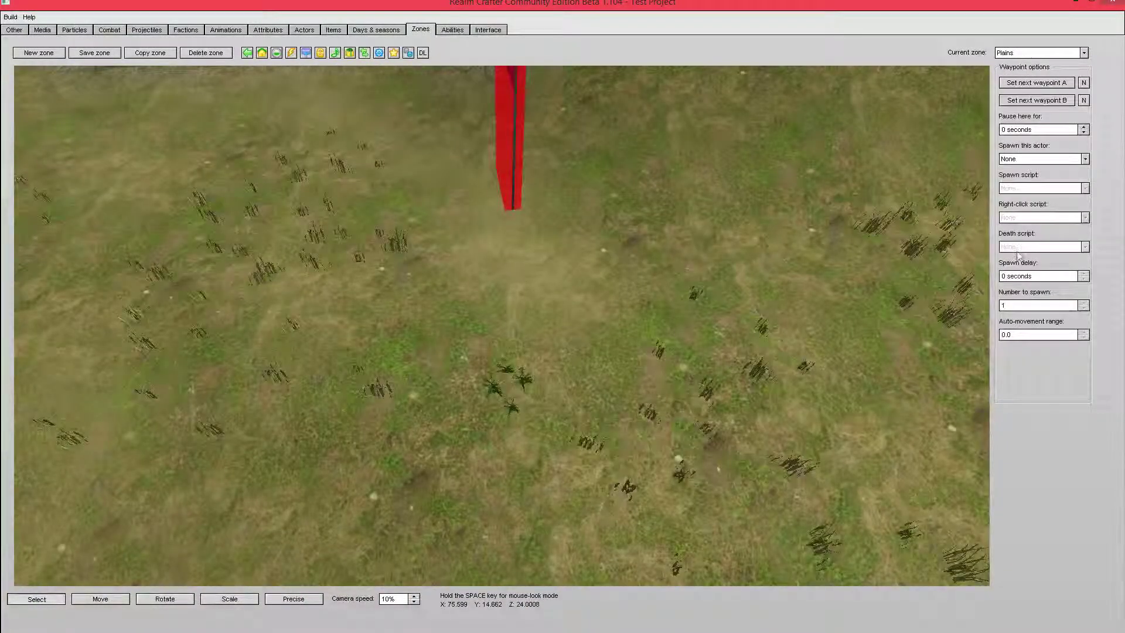
left_click(1035, 160)
left_click(1030, 203)
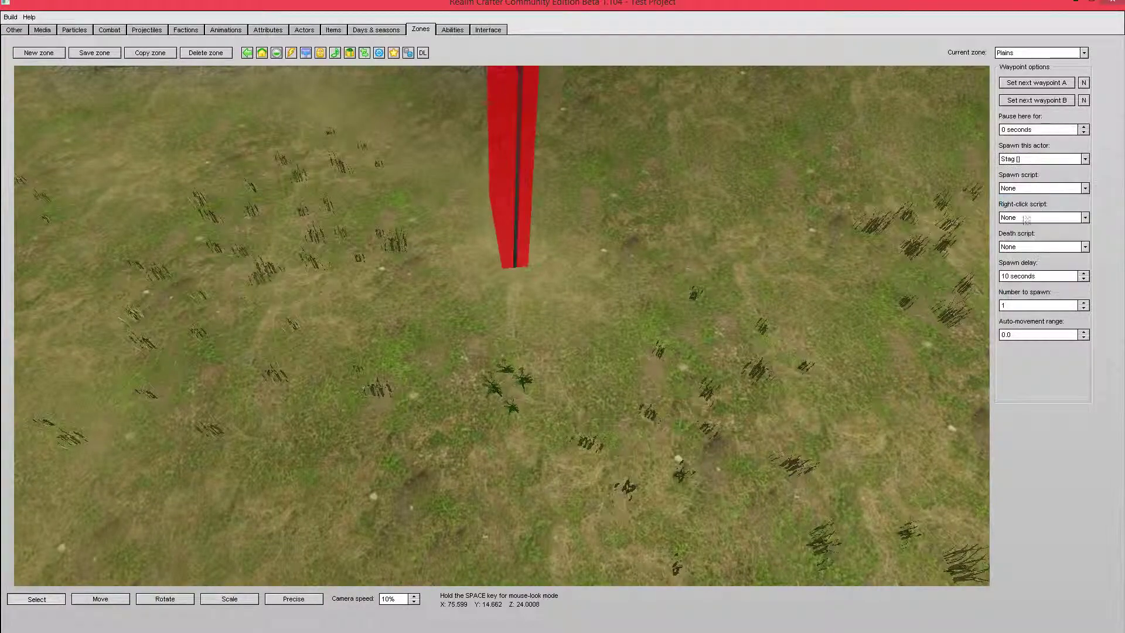
Set the stag waypoint's number to spawn to 3 and its auto-movement range to 30
key("BackSpace")
type("3")
key("space")
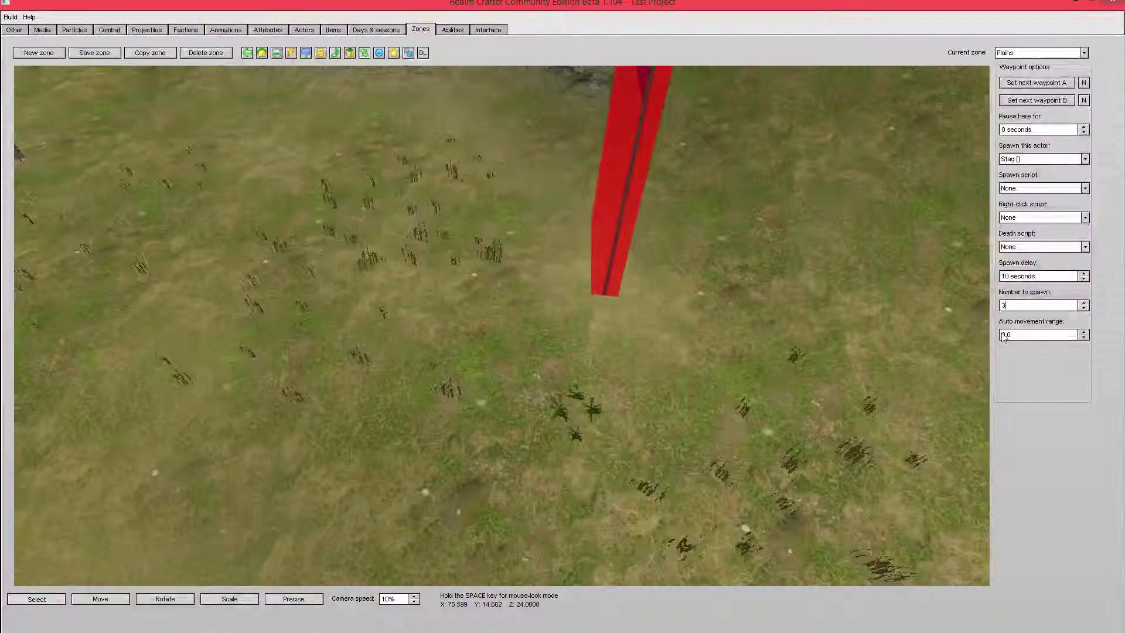
double_click(1015, 333)
type("100")
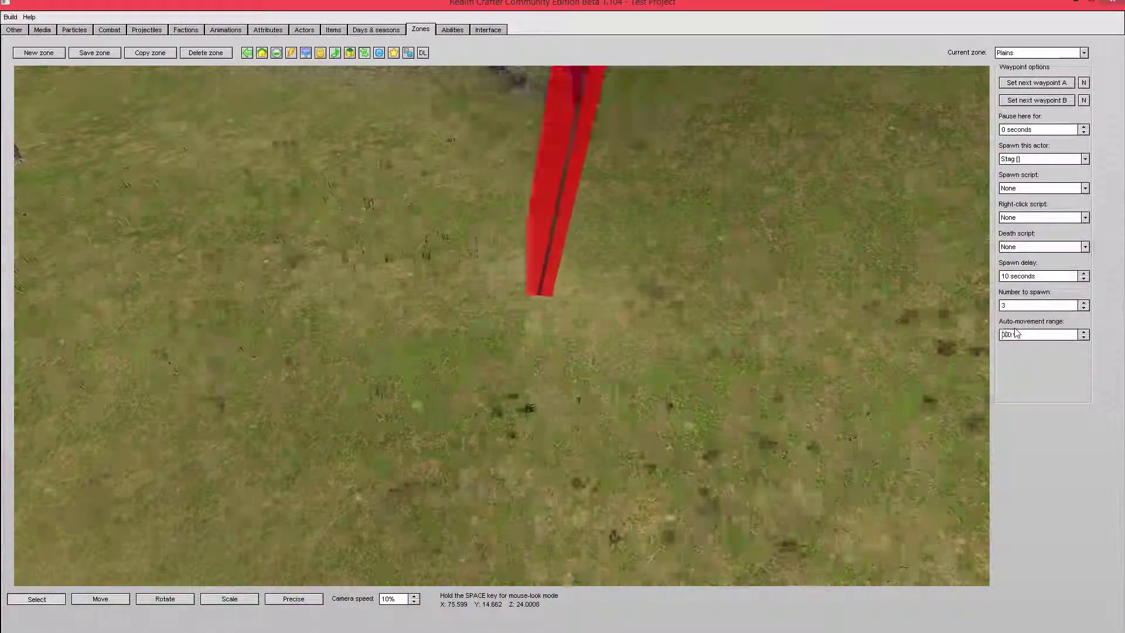
key("space")
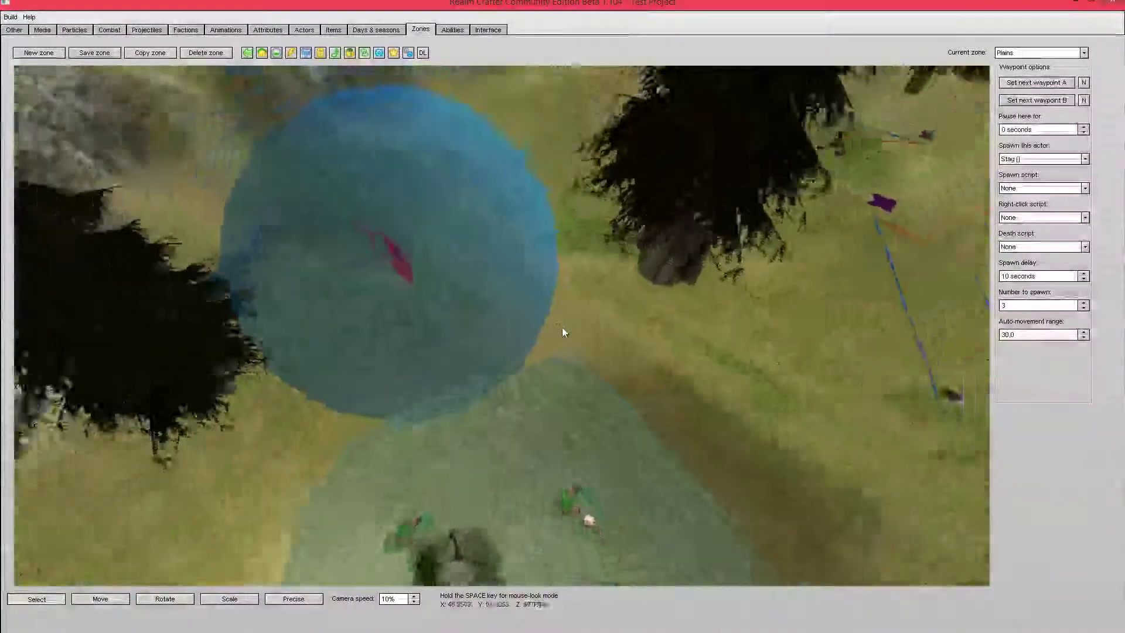
Examine the area around the pond covered by the stag waypoint's movement range
key("space")
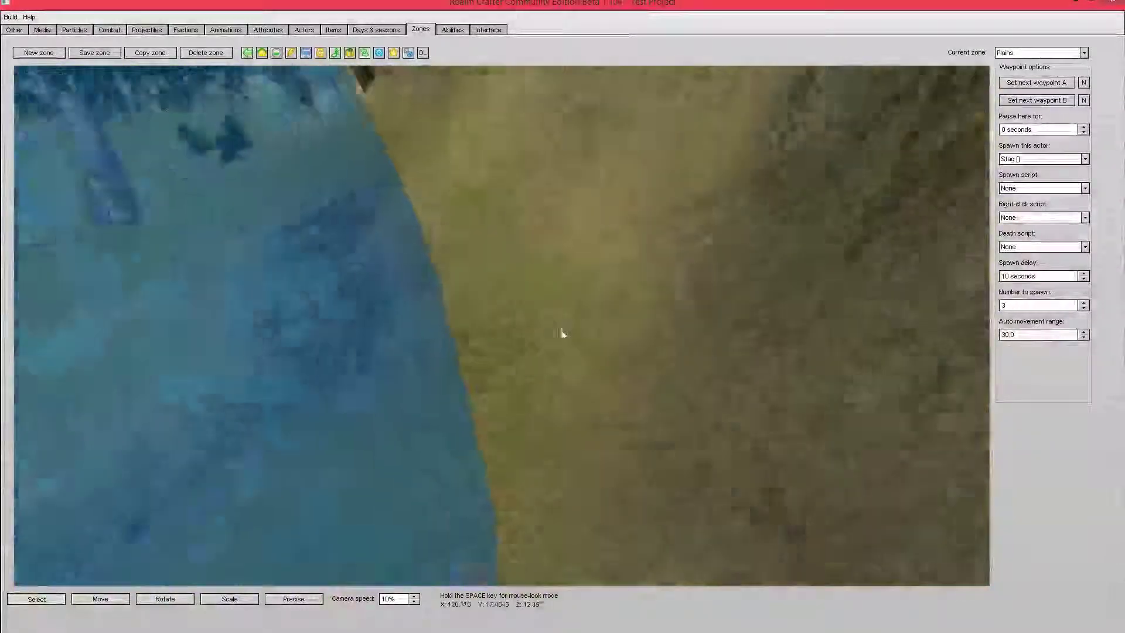
key("space")
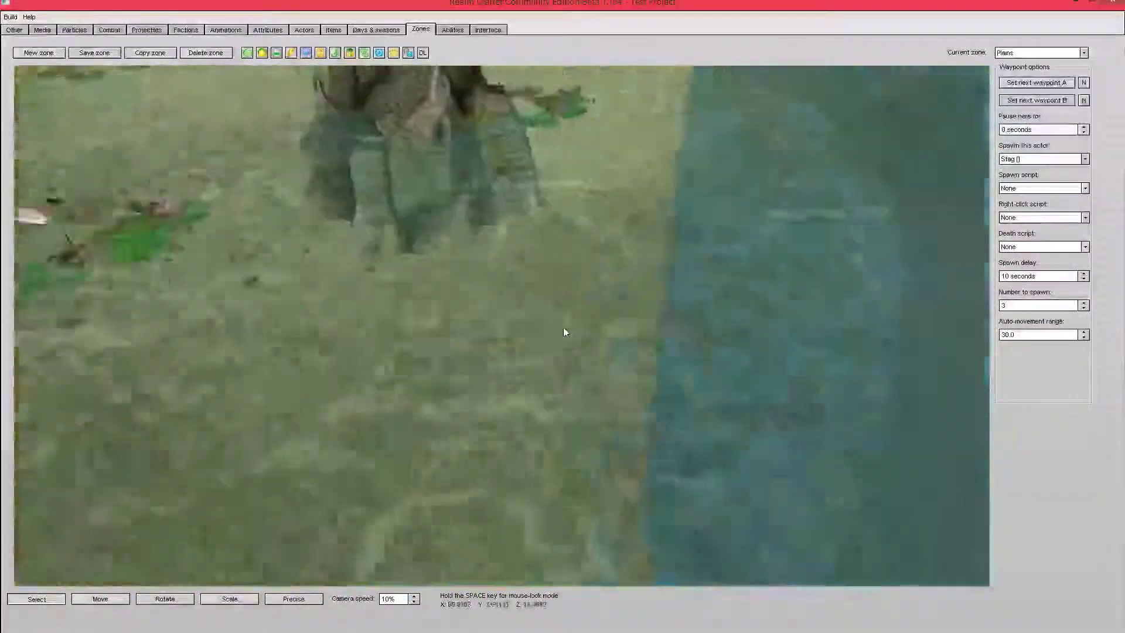
key("space")
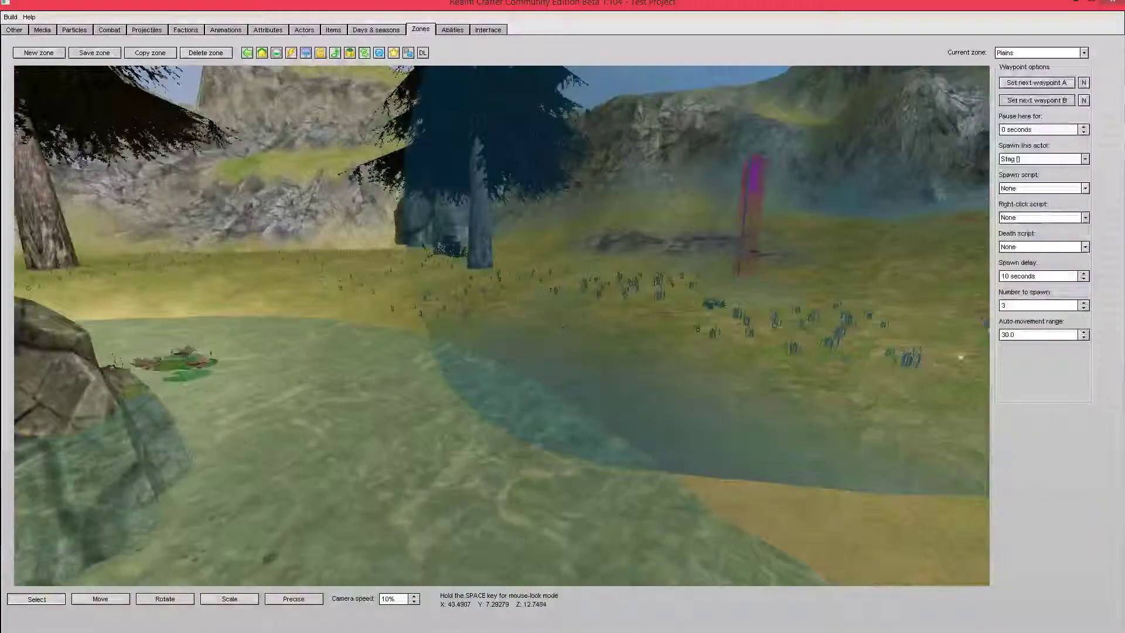
key("space")
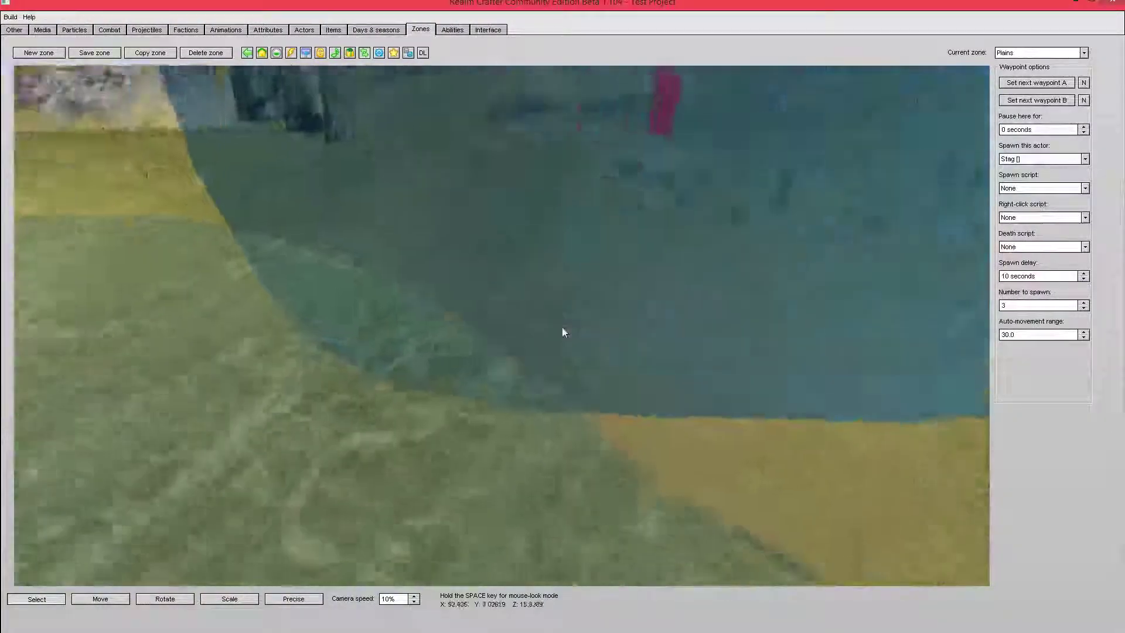
key("space")
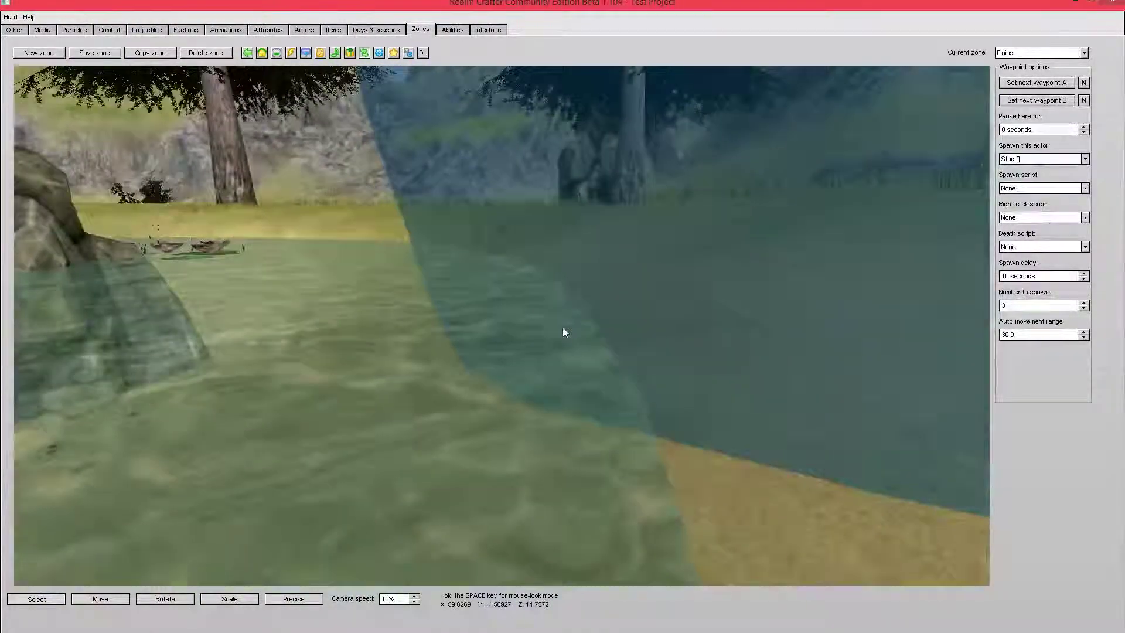
key("space")
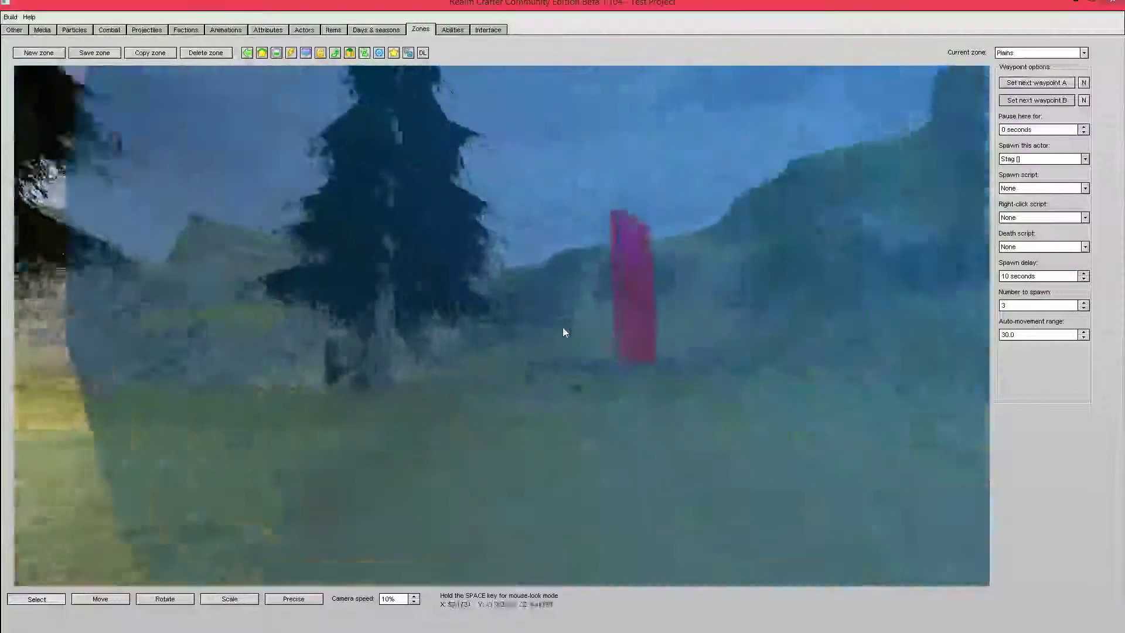
key("space")
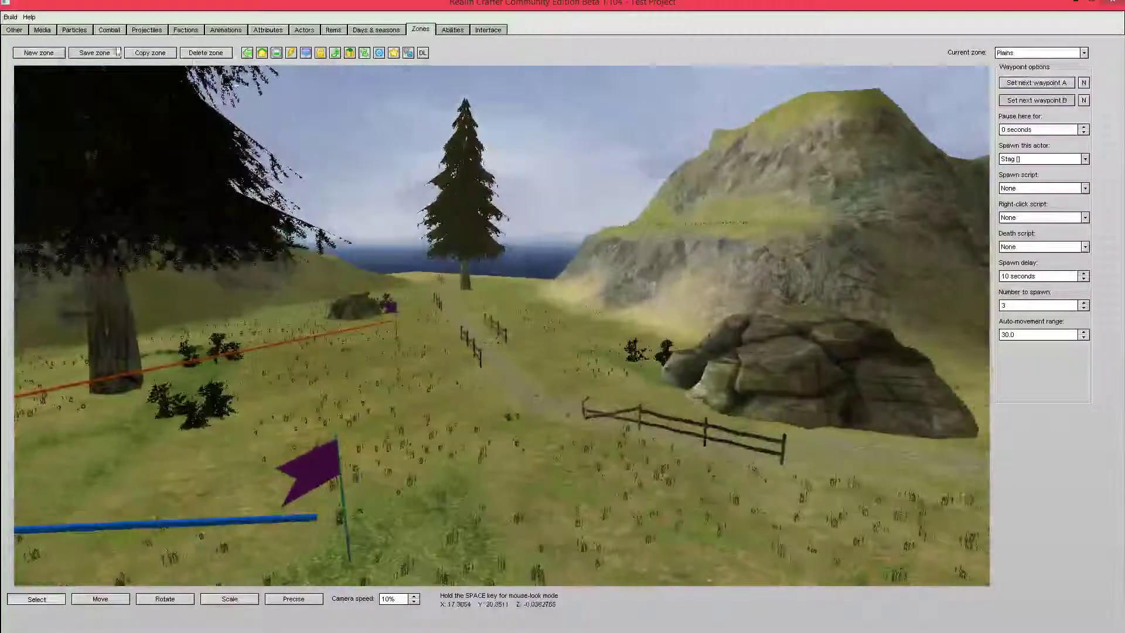
key("space")
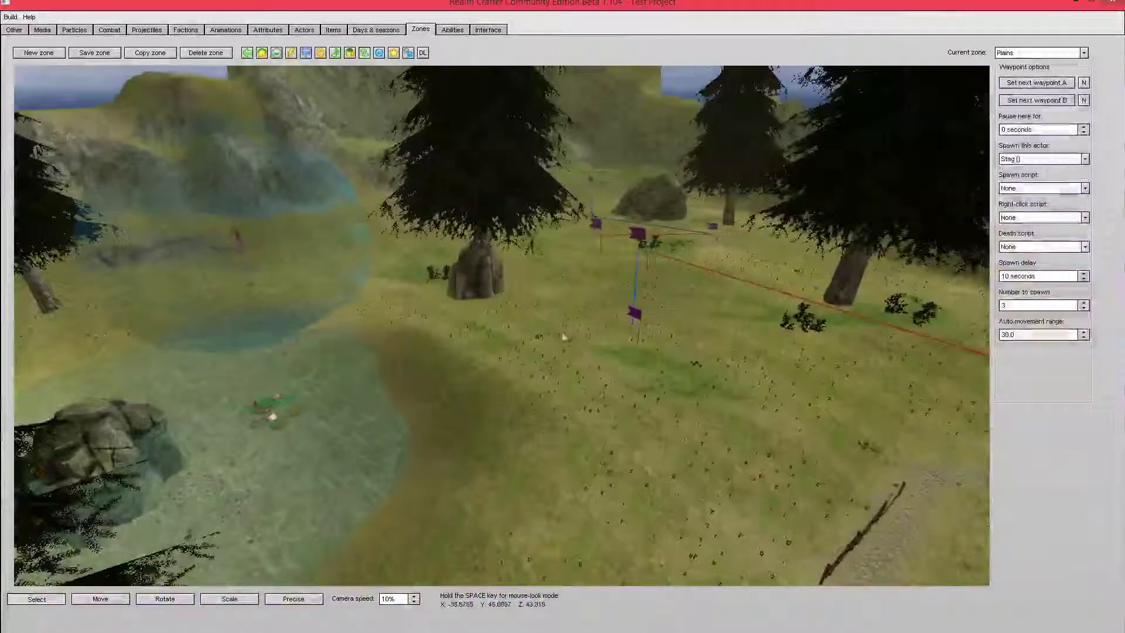
Deselect the waypoint and look over the village, the linked waypoints, the pond and the outer edges of the terrain
left_click(558, 356)
key("space")
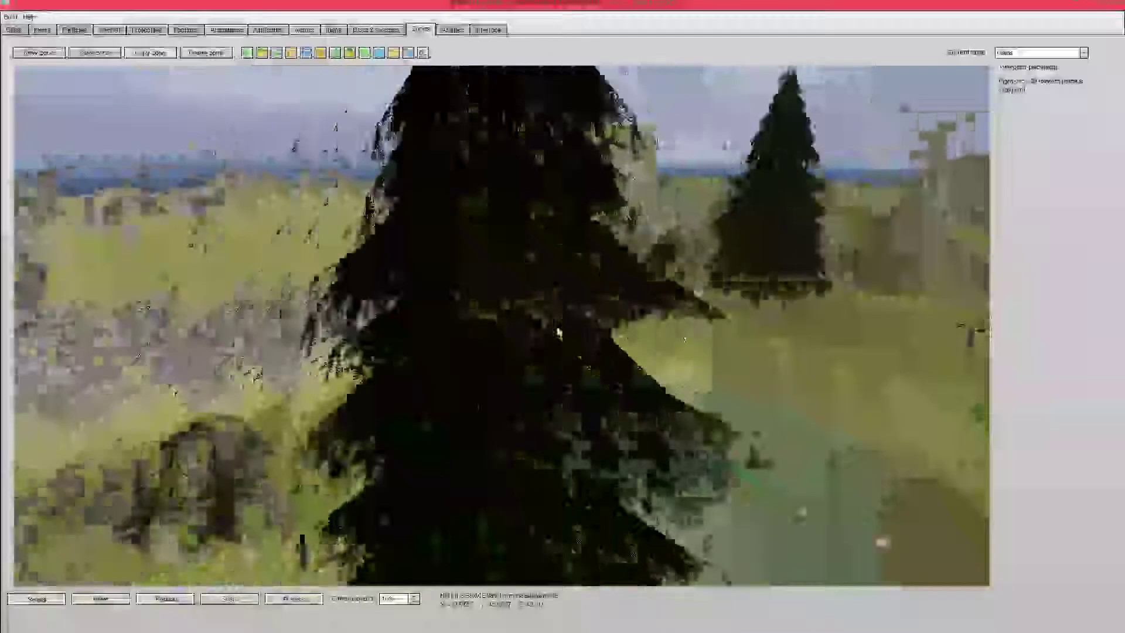
key("space")
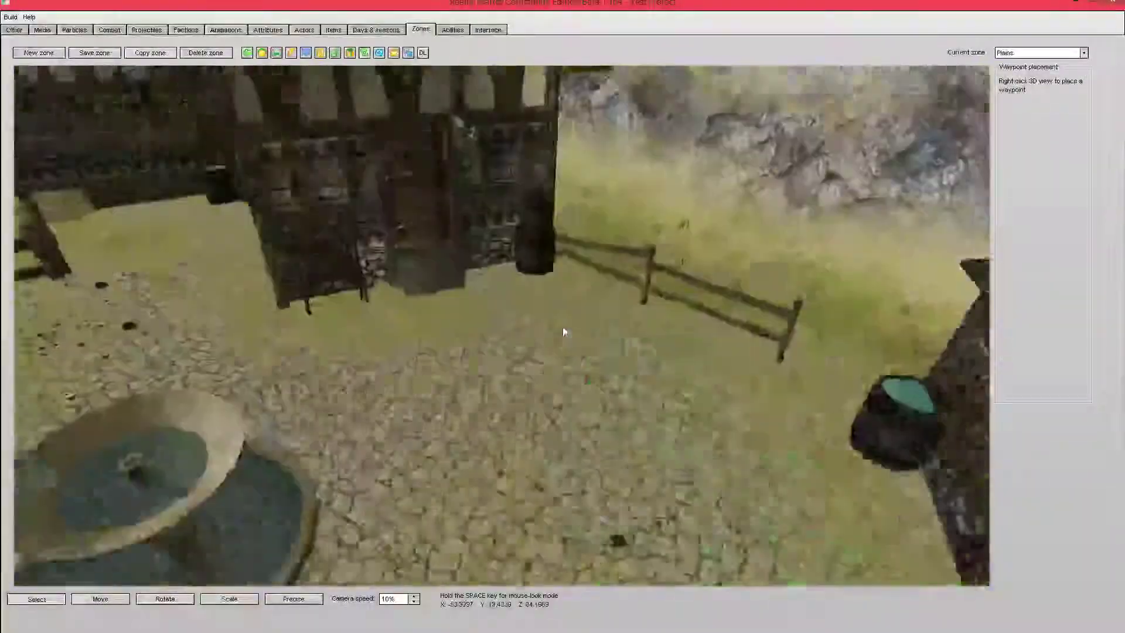
key("space")
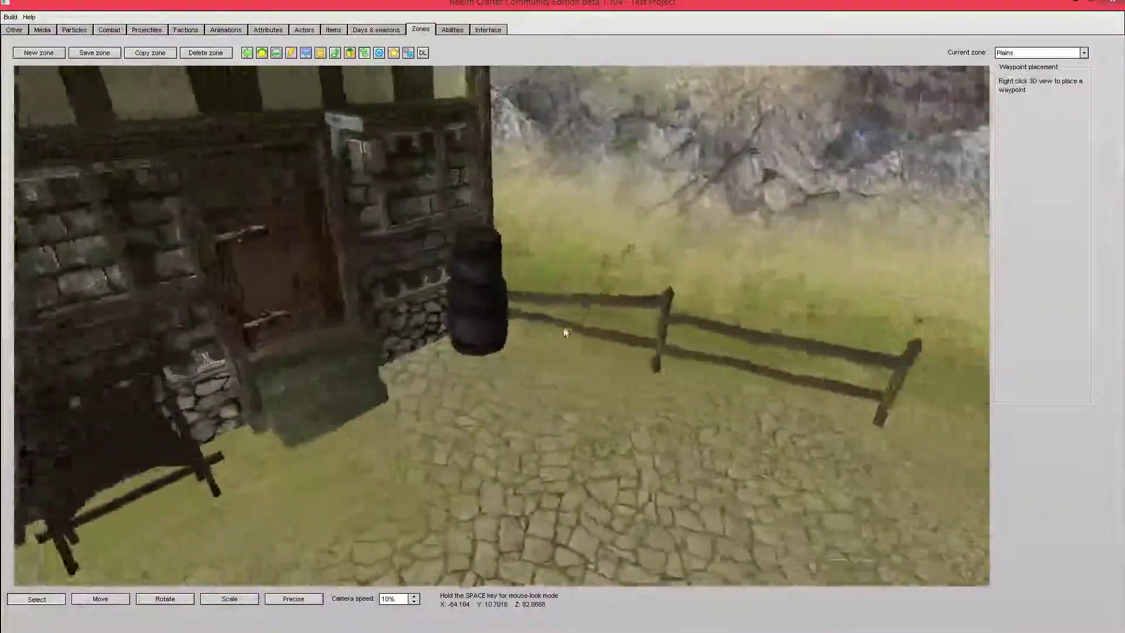
key("space")
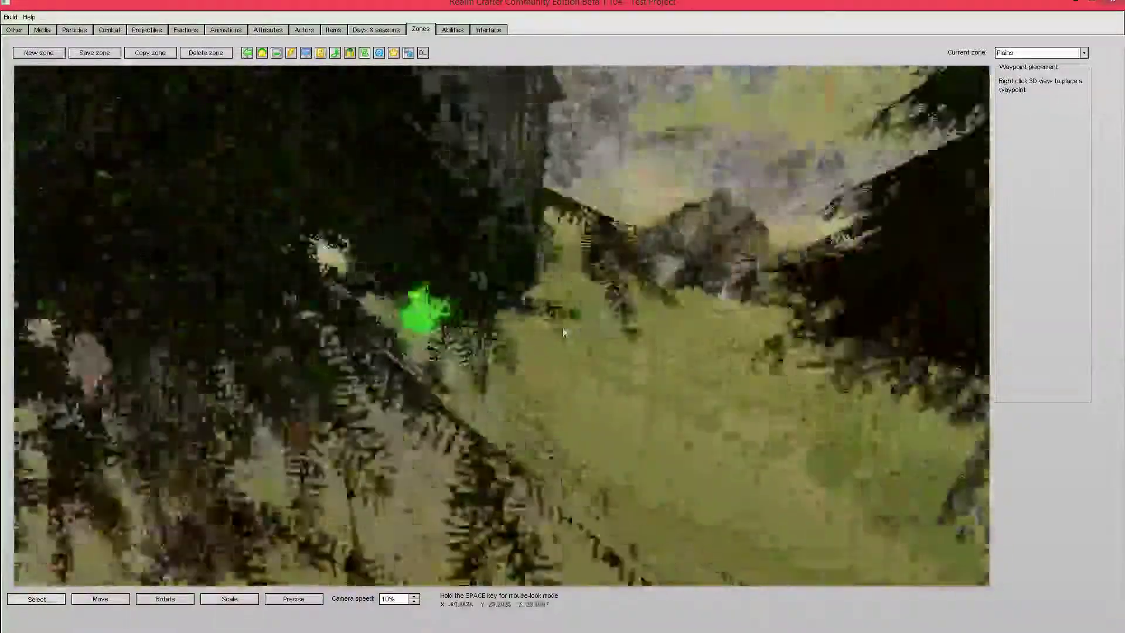
key("space")
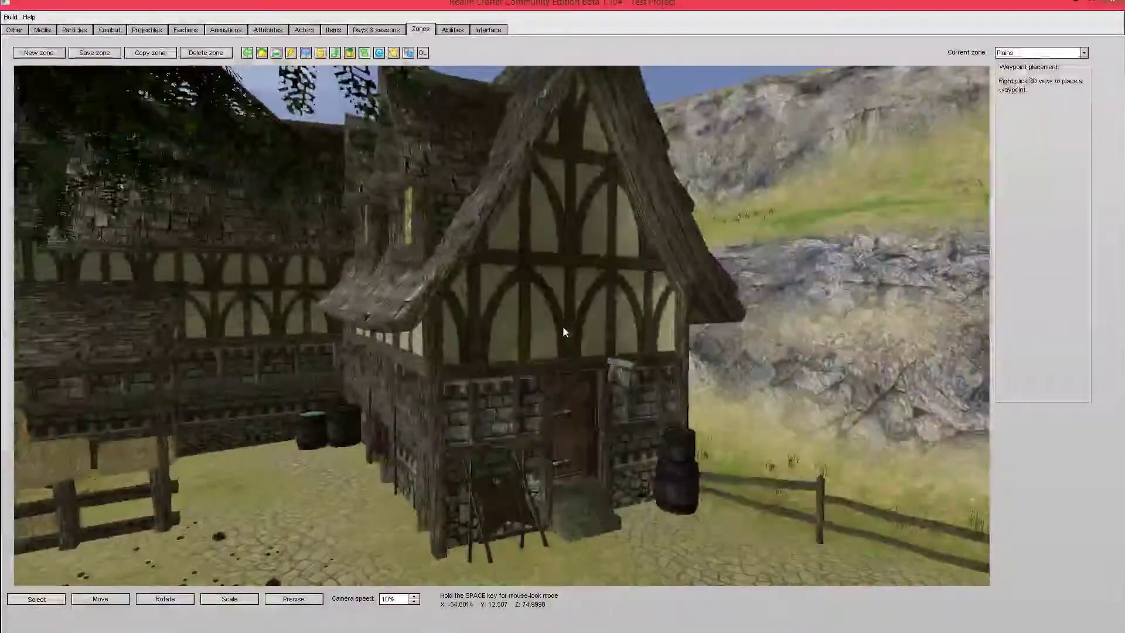
key("space")
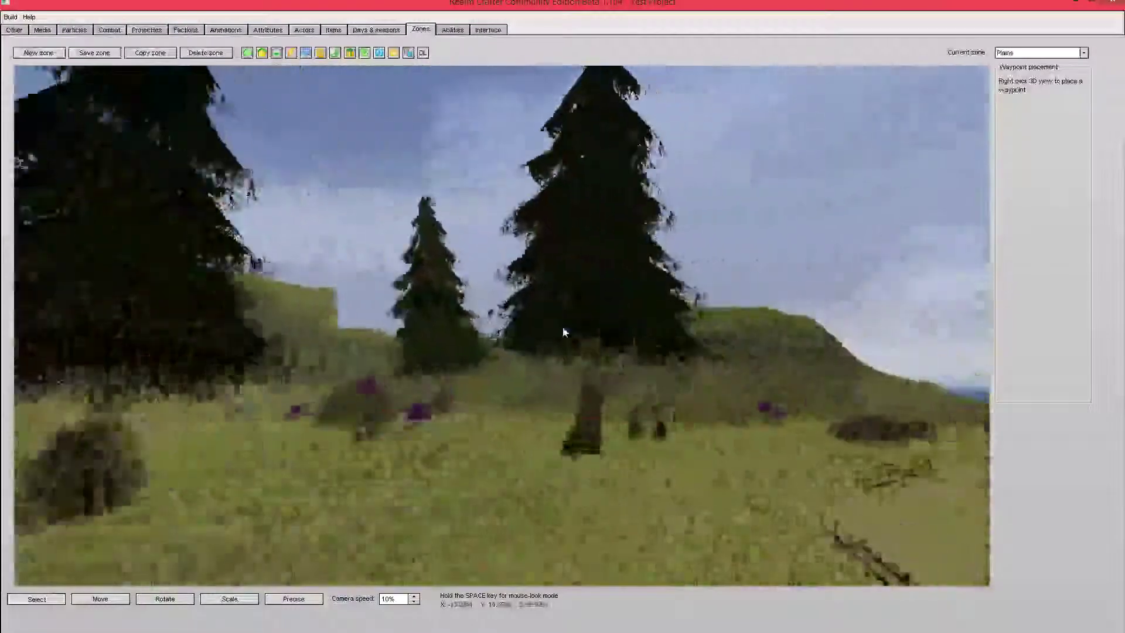
key("space")
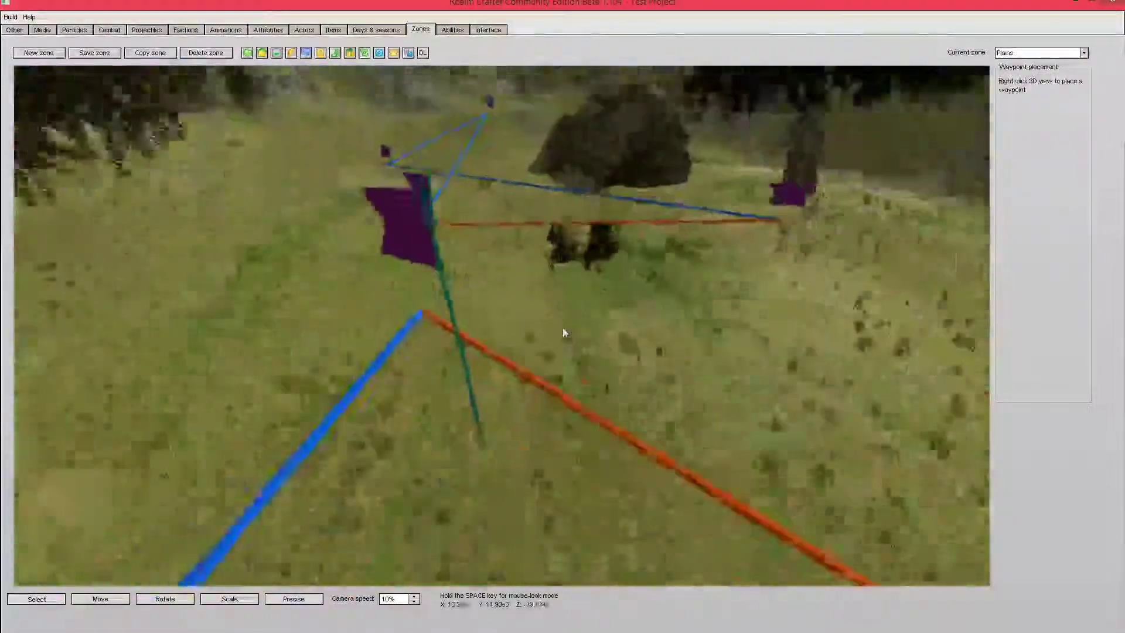
key("space")
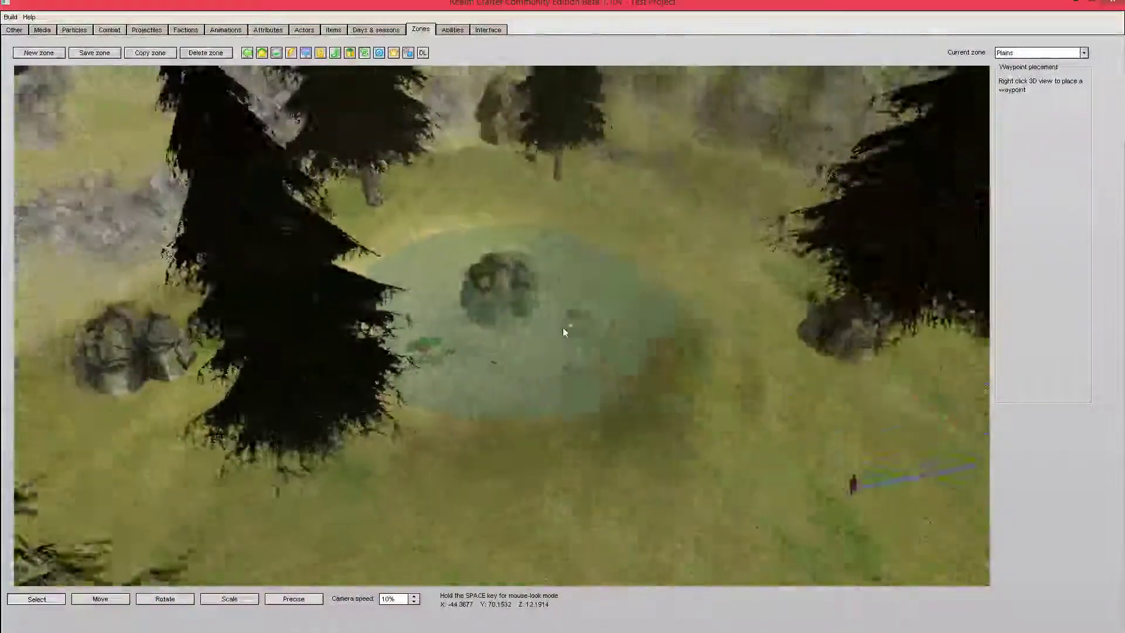
key("space")
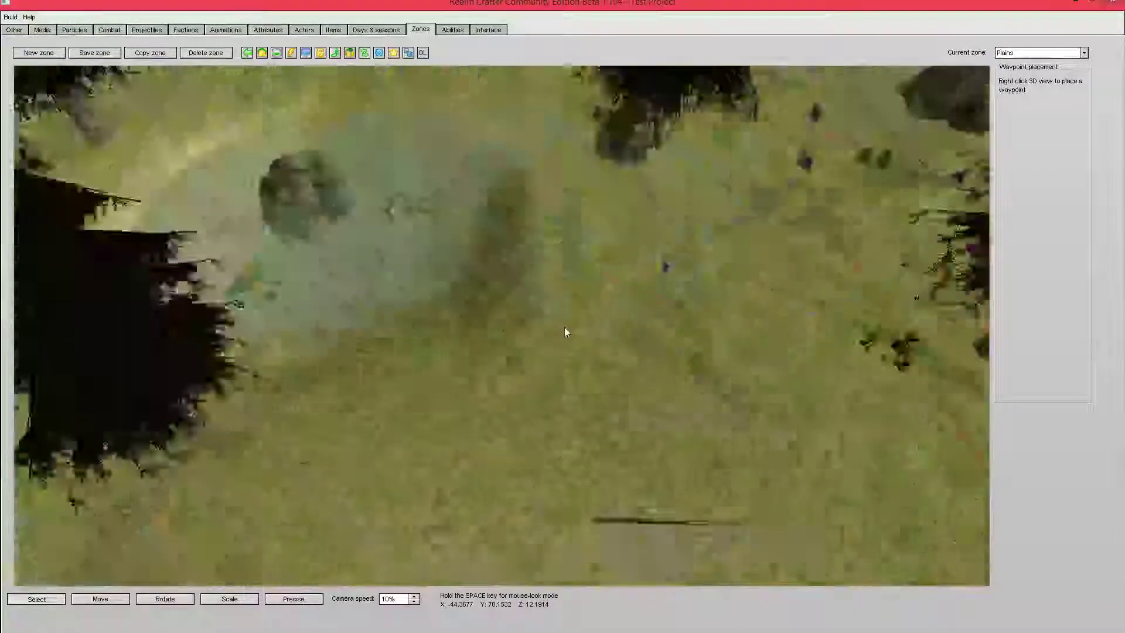
key("space")
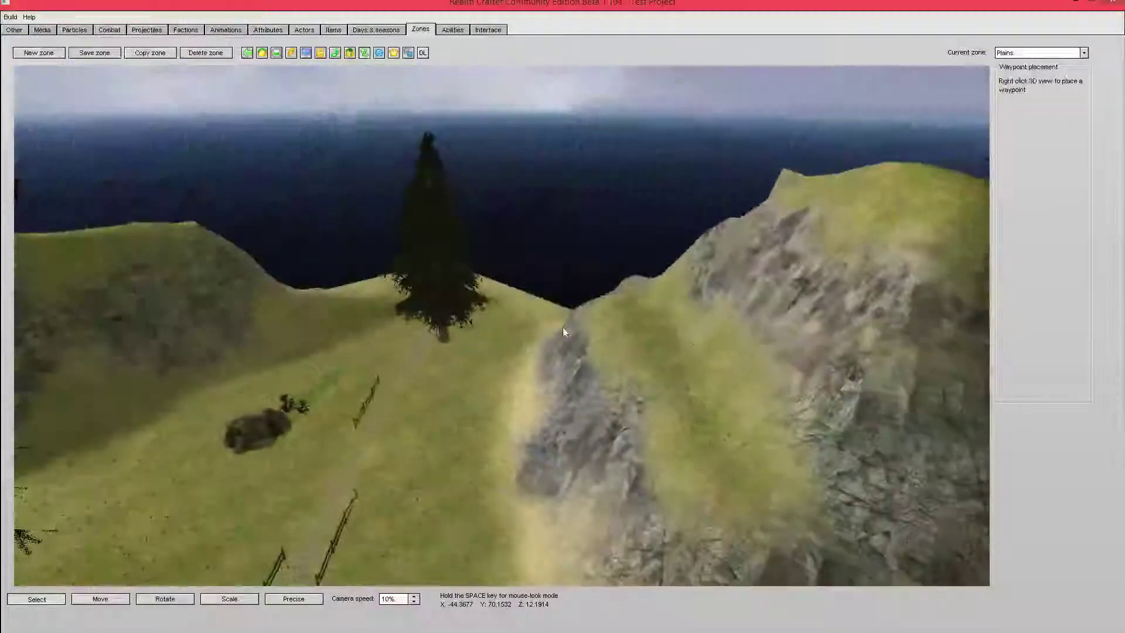
key("space")
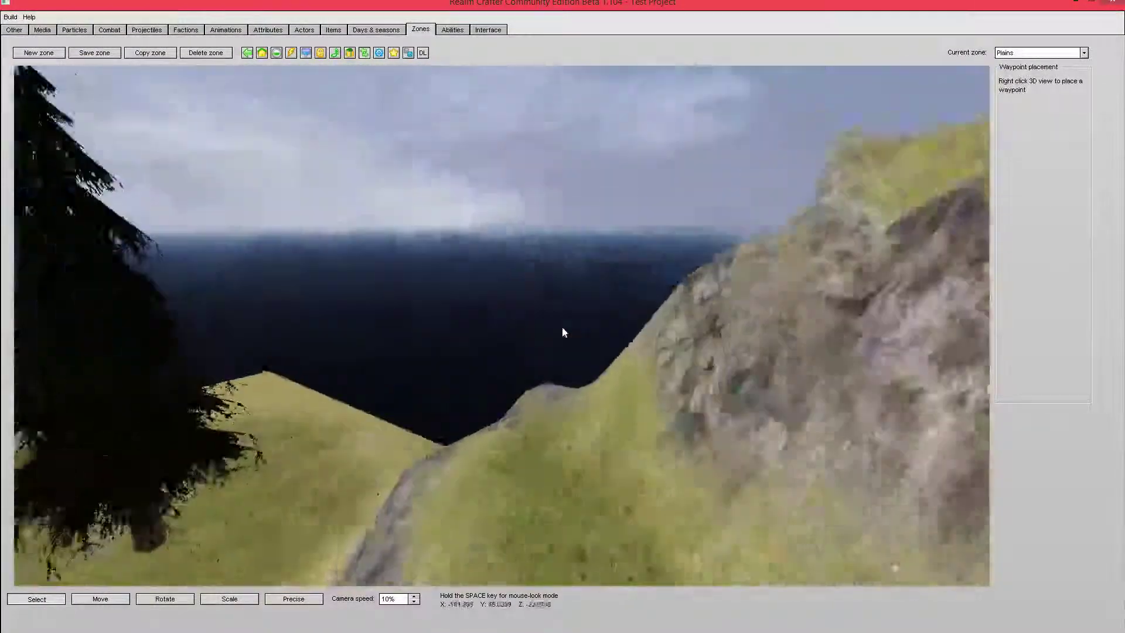
key("space")
key("space")
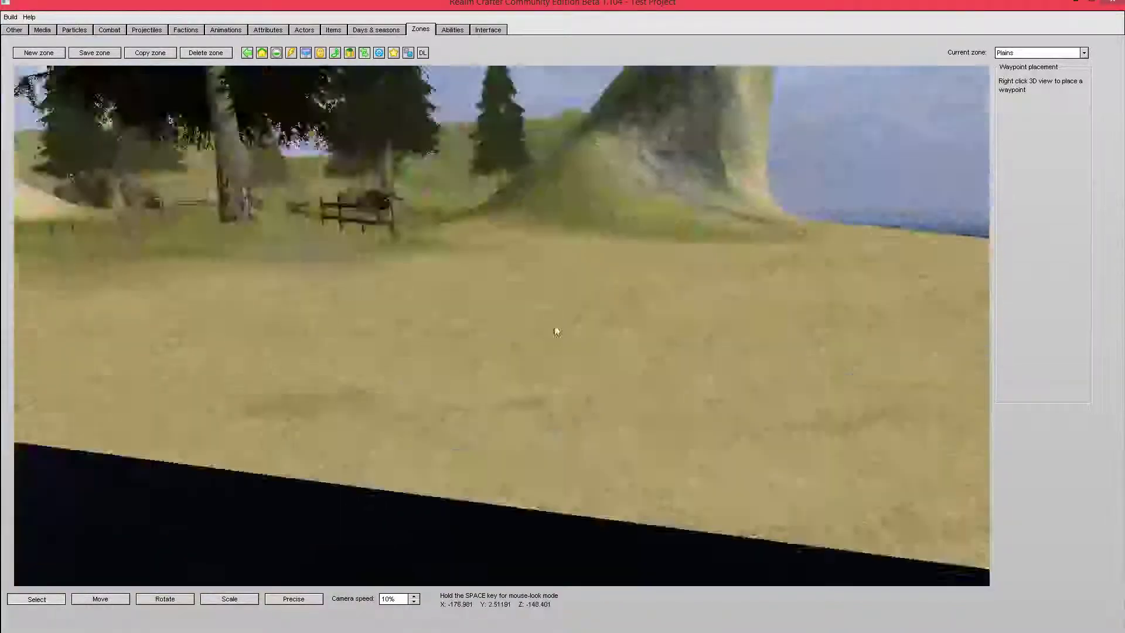
key("space")
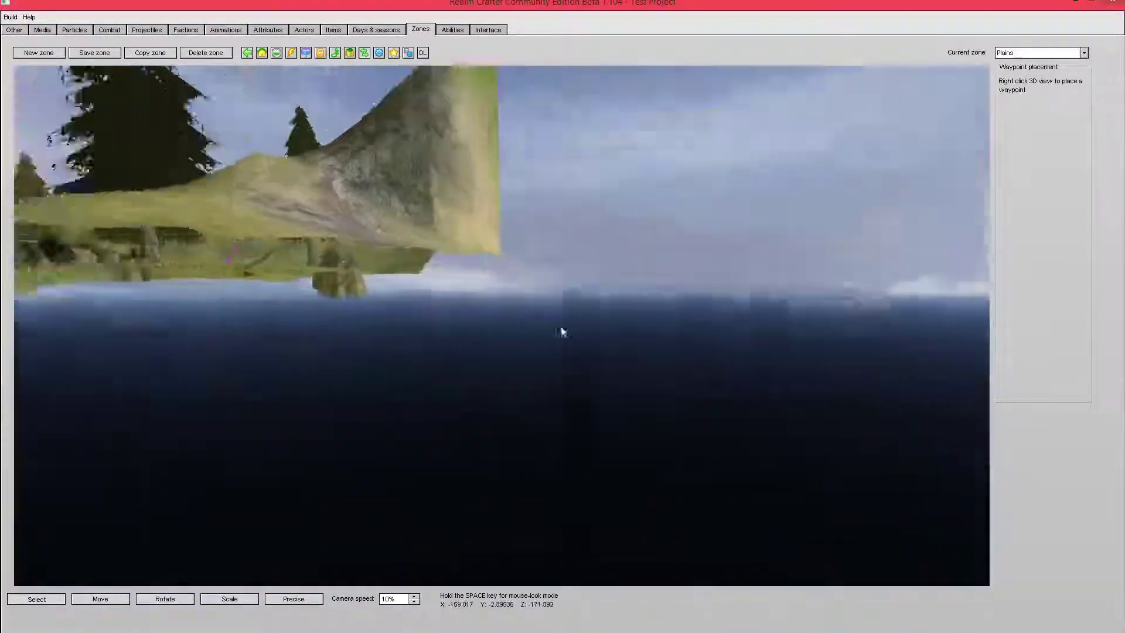
key("space")
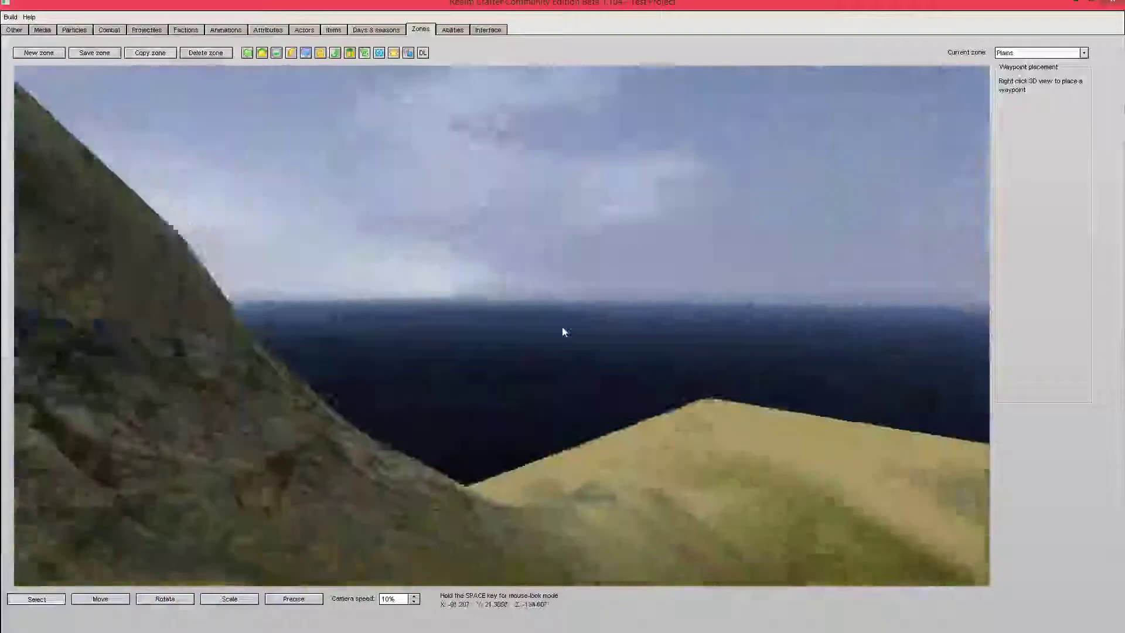
key("space")
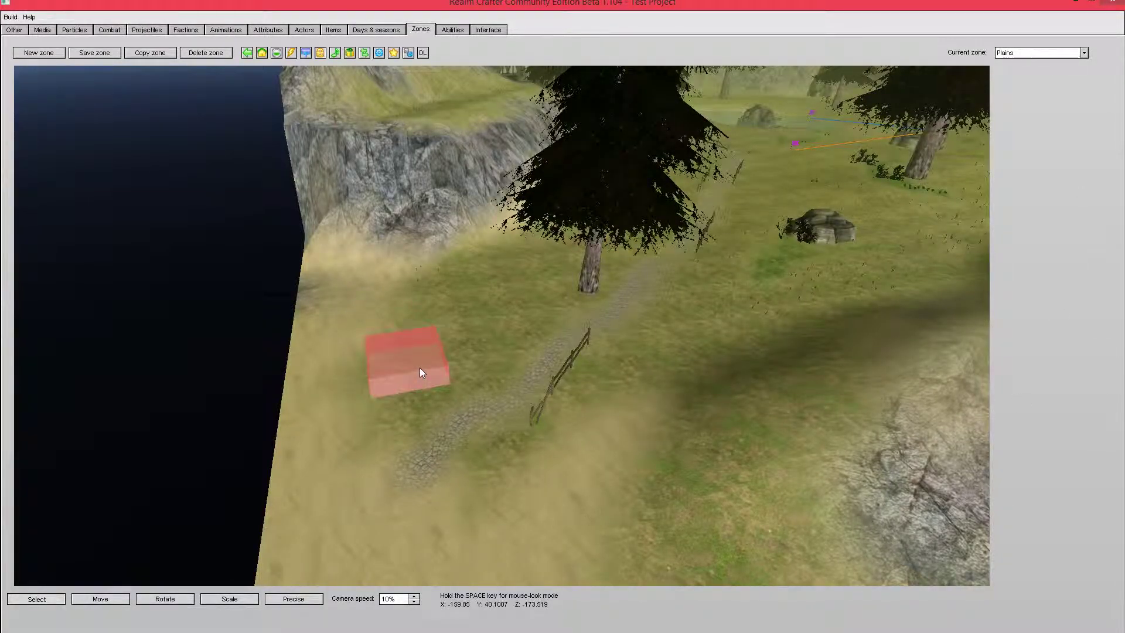
Select the translucent box near the end of the cobbled path and move it to the terrain's edge
left_click(522, 410)
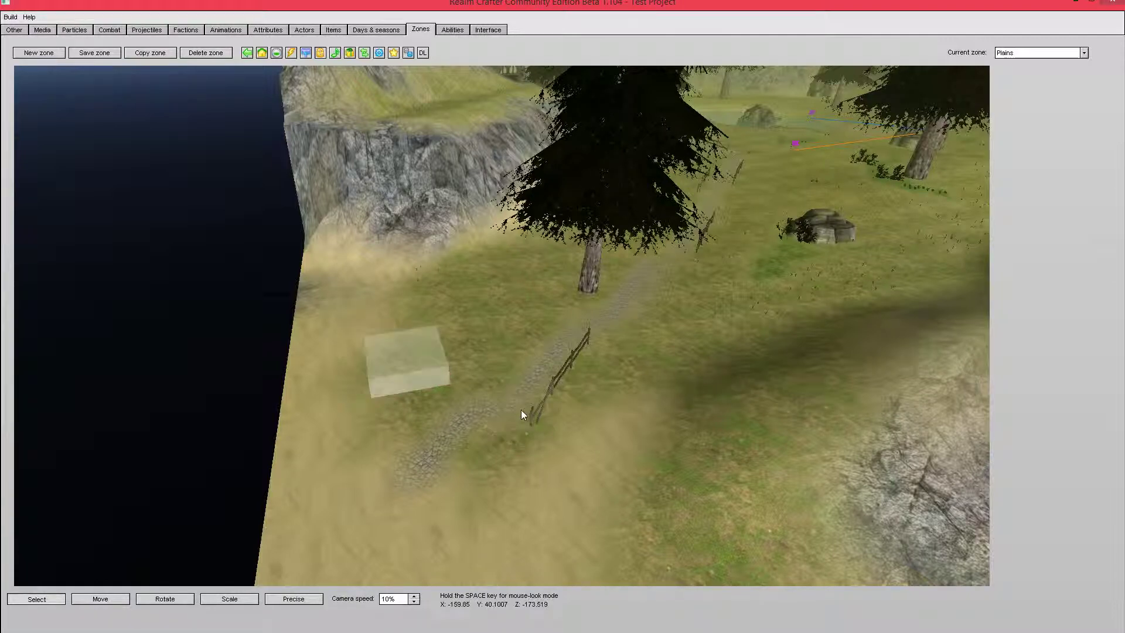
left_click(433, 354)
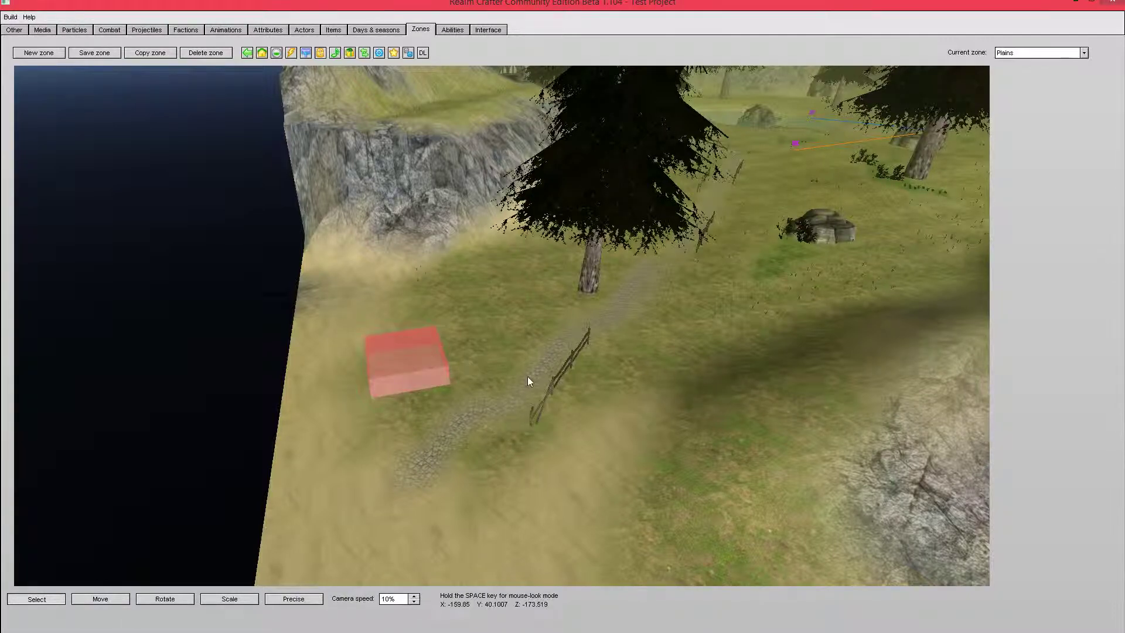
left_click_drag(417, 381, 341, 427)
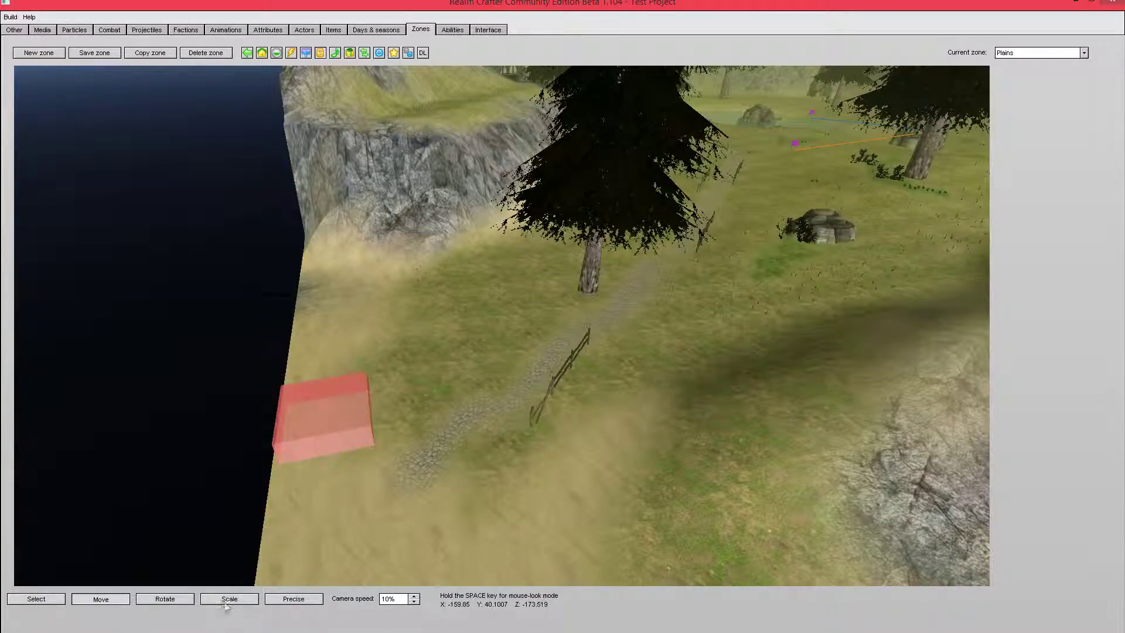
Scale the translucent box at the terrain's edge down slightly and check its precise object values
left_click_drag(401, 382, 400, 386)
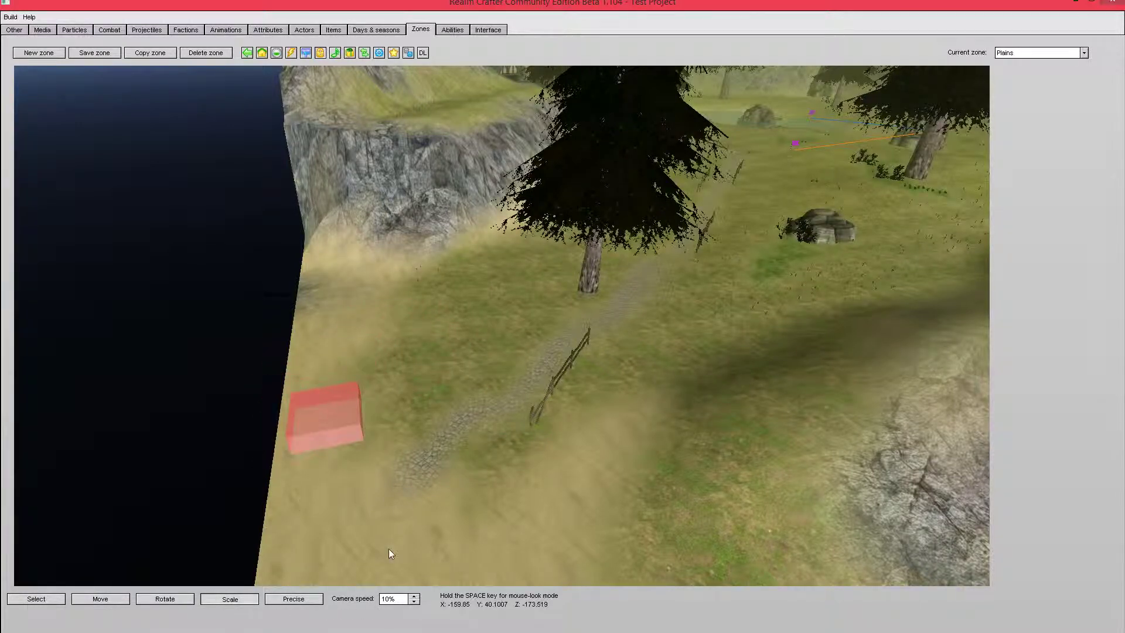
left_click(295, 599)
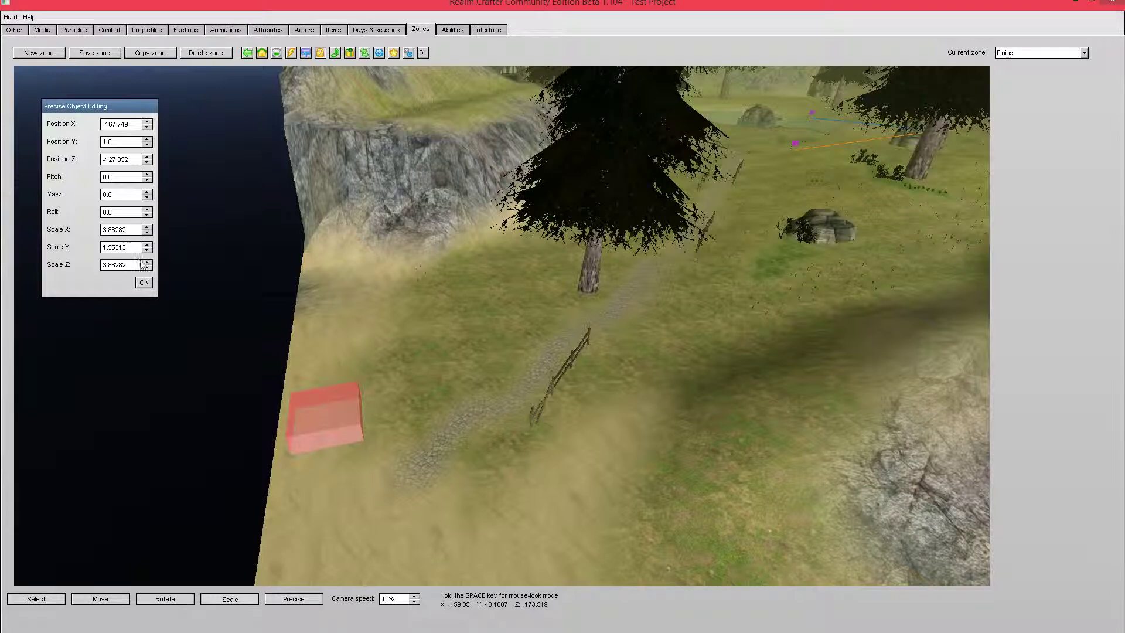
left_click(145, 285)
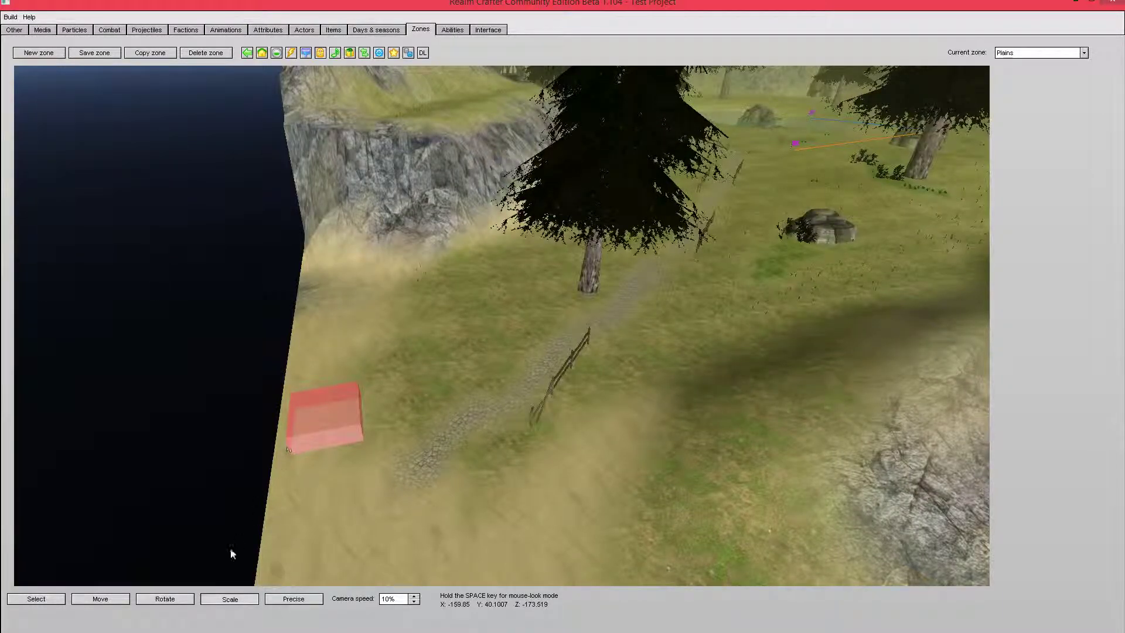
Set the box's scale to X 3, Y 20 and Z 100 to form a wall along the terrain's edge
left_click(297, 598)
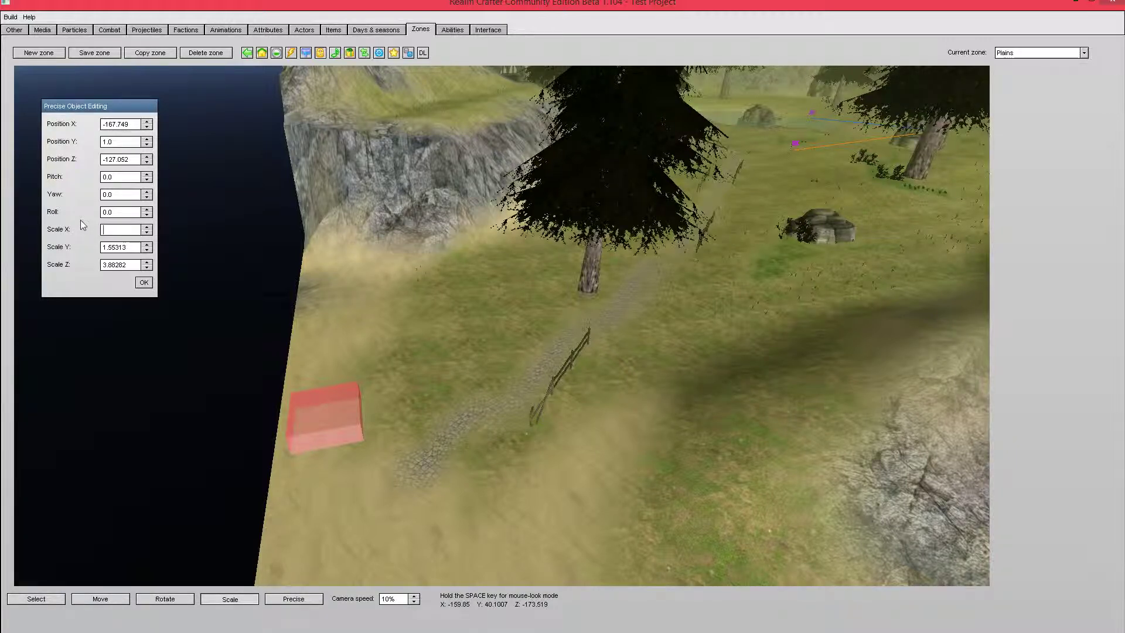
type("5")
type("3.")
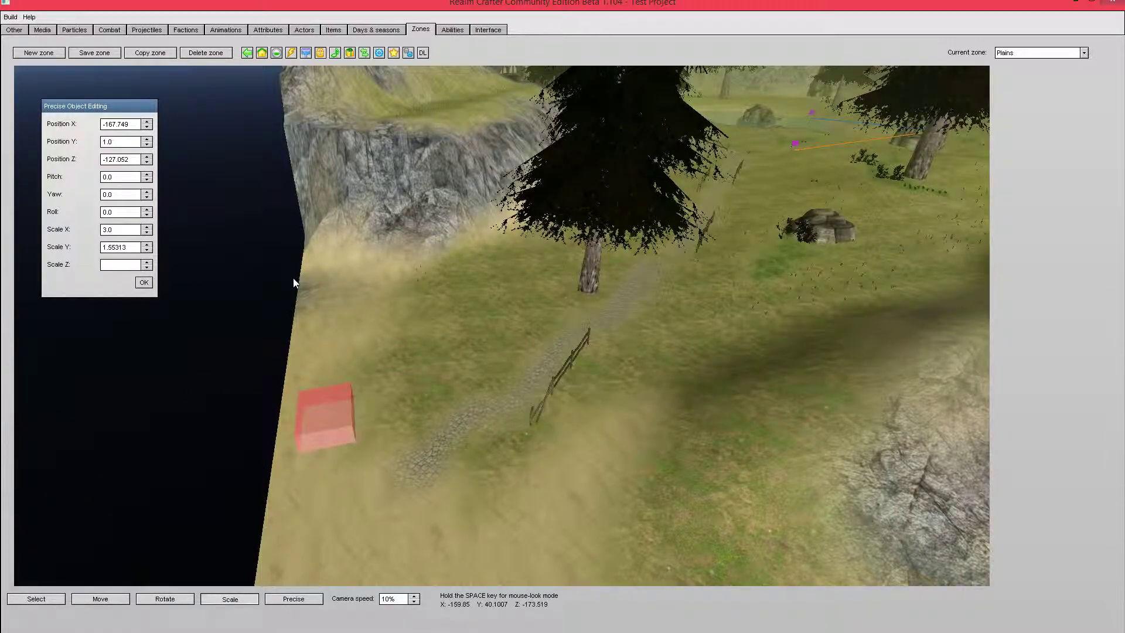
type("10")
type("100")
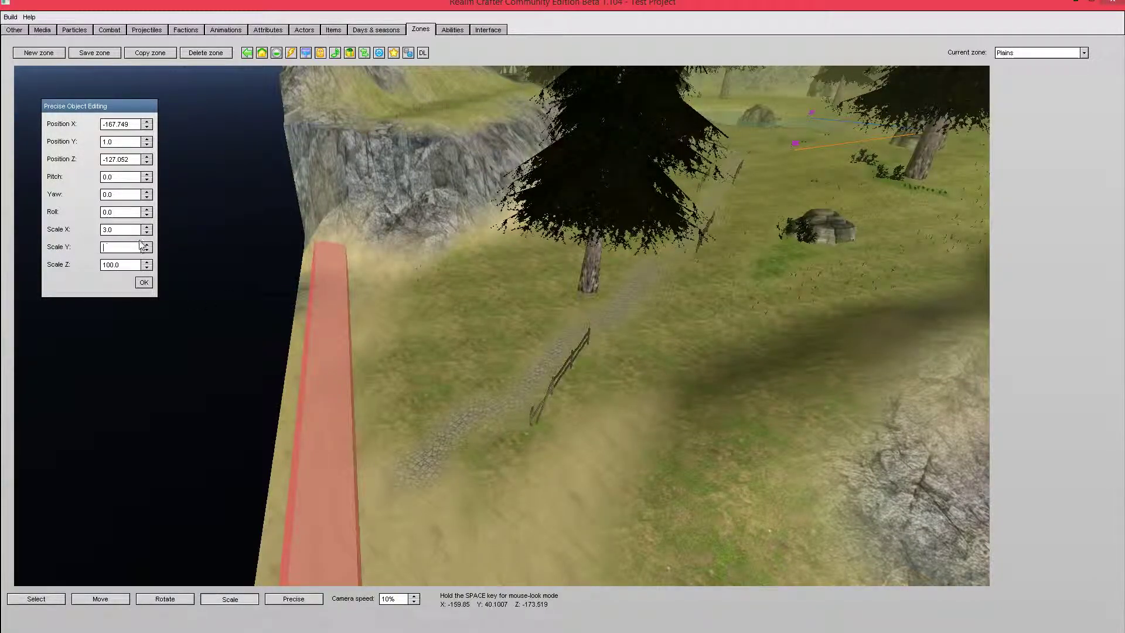
type("20")
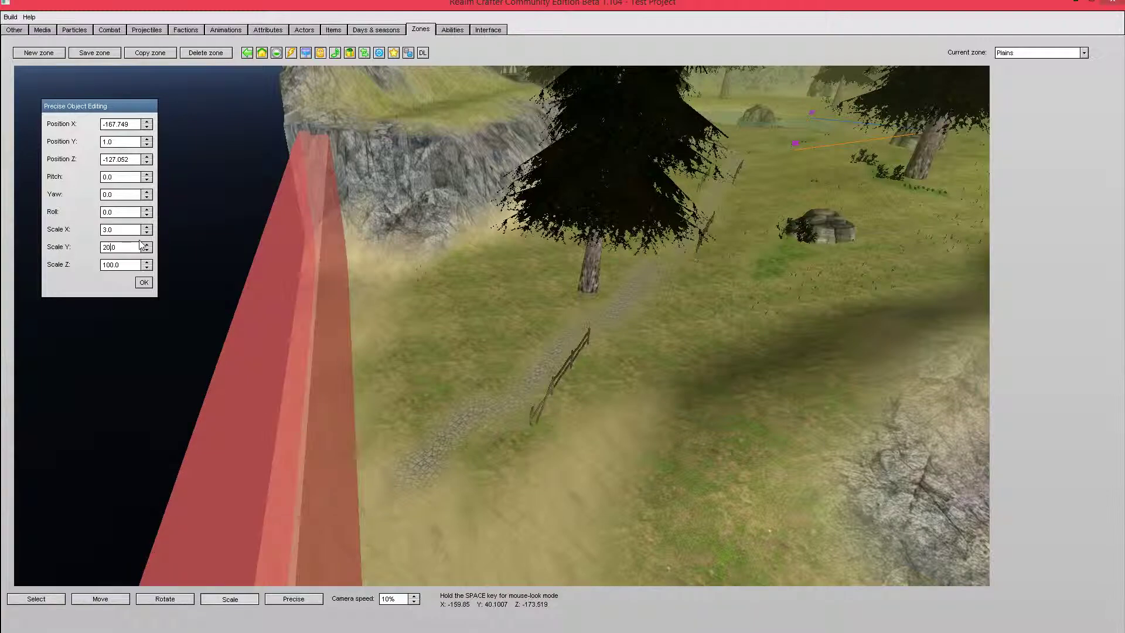
left_click(144, 283)
Place a second box on the sand between the cobbled path and the adjoining terrain edge, and set its X scale to 50
key("space")
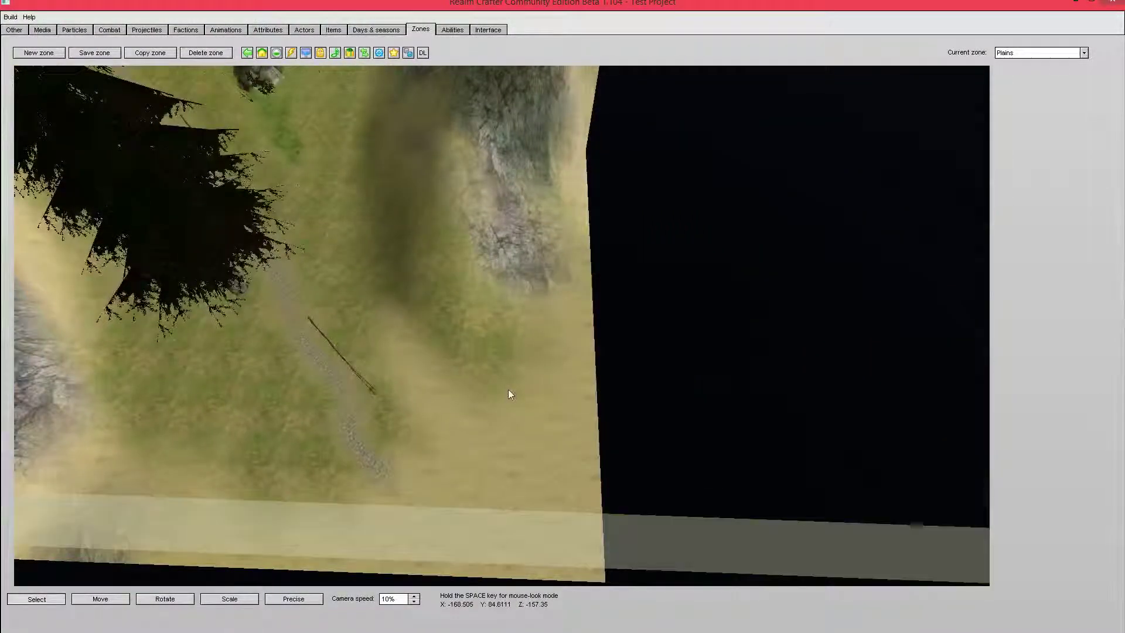
left_click(304, 599)
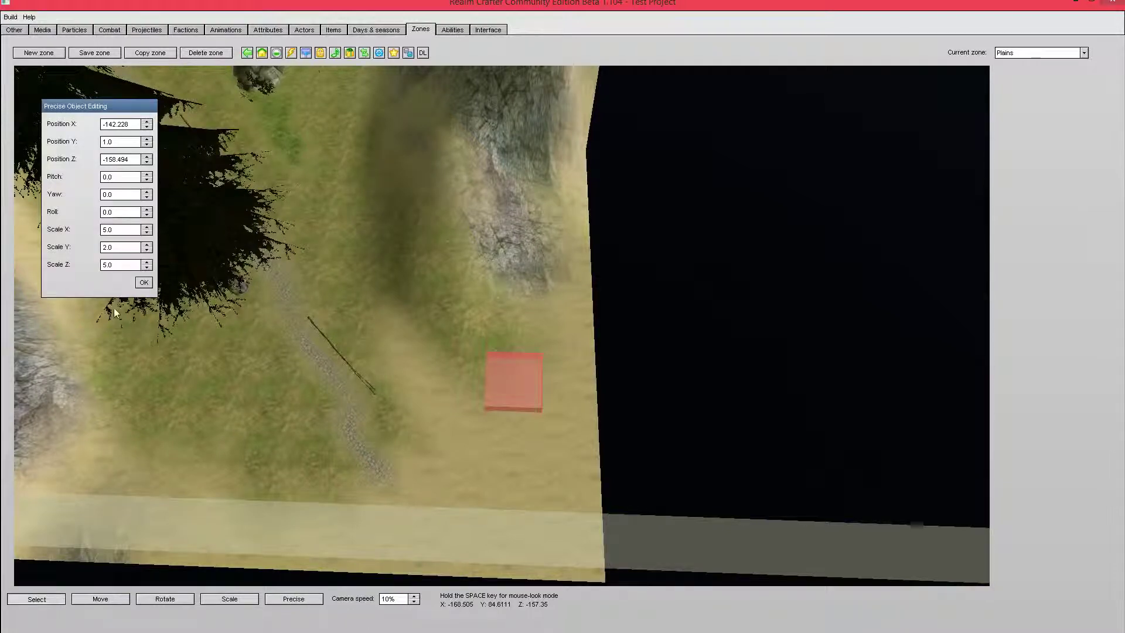
key("BackSpace")
key("BackSpace")
key("BackSpace")
type("30.0")
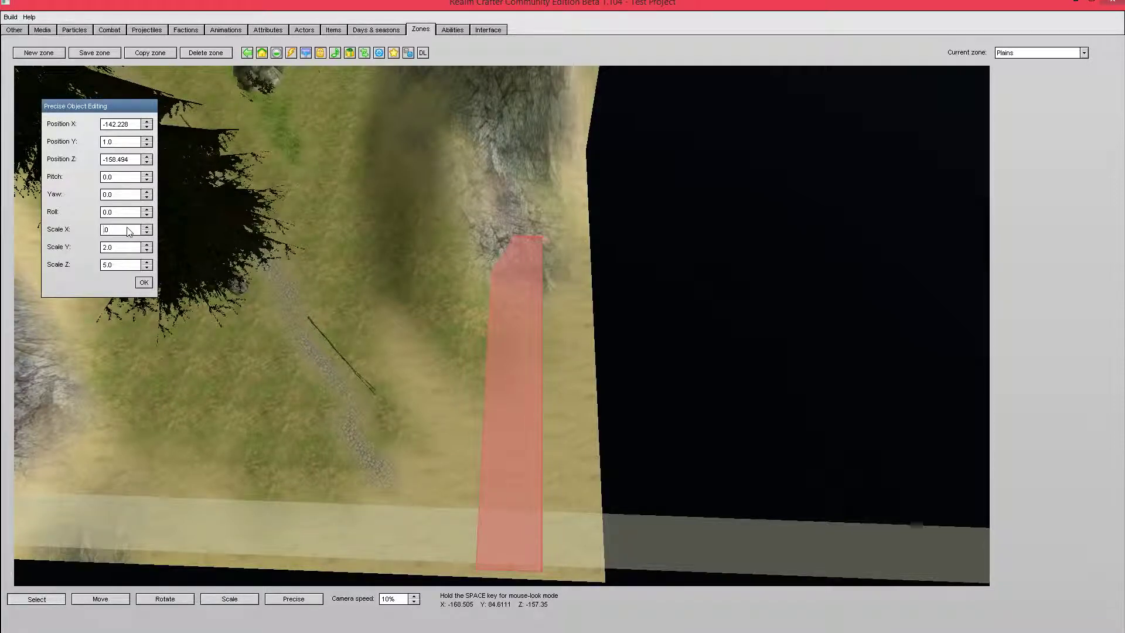
type("50")
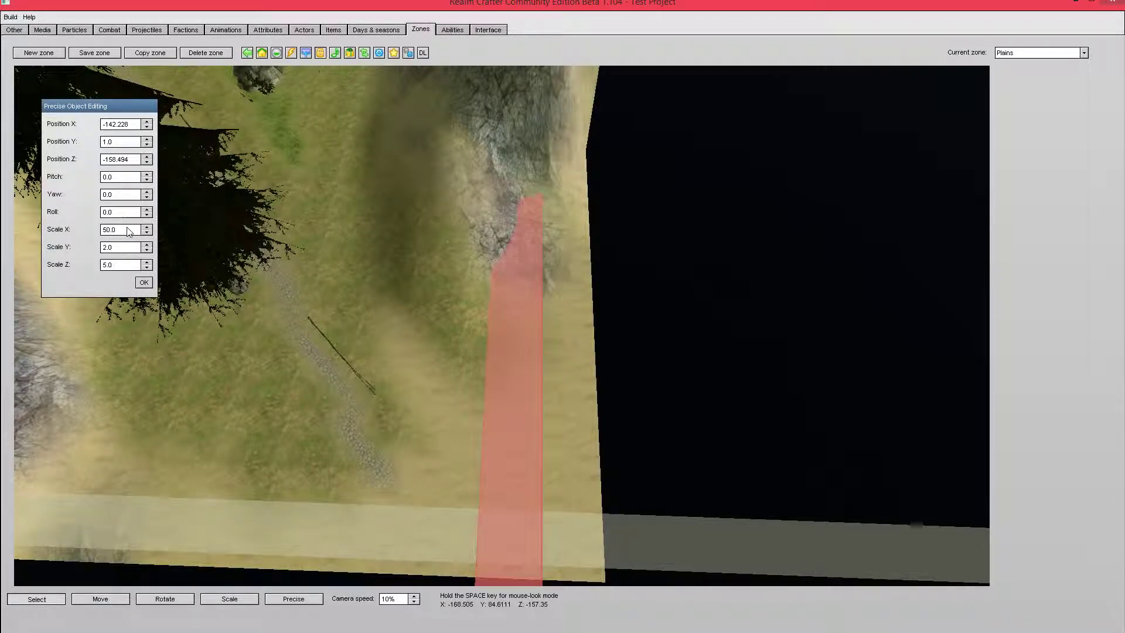
Set the second box's Y scale to 20 and close its precise object settings
left_click(113, 249)
key("BackSpace")
key("BackSpace")
key("BackSpace")
type("20")
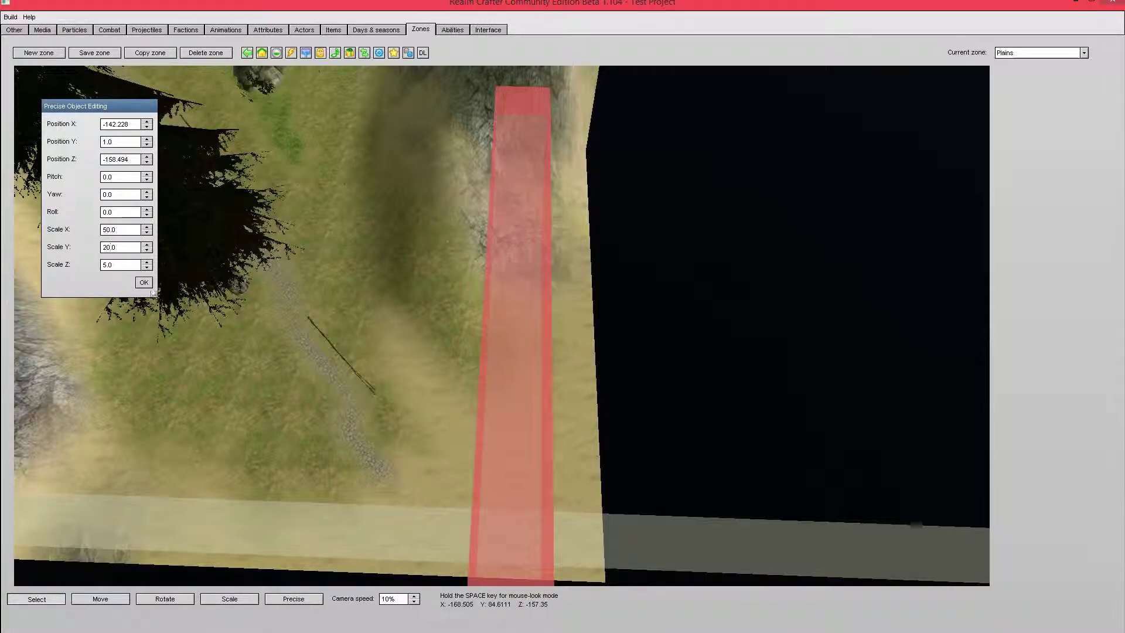
left_click(144, 282)
Extend the second box into the rocky slope by setting its X scale to 60
key("space")
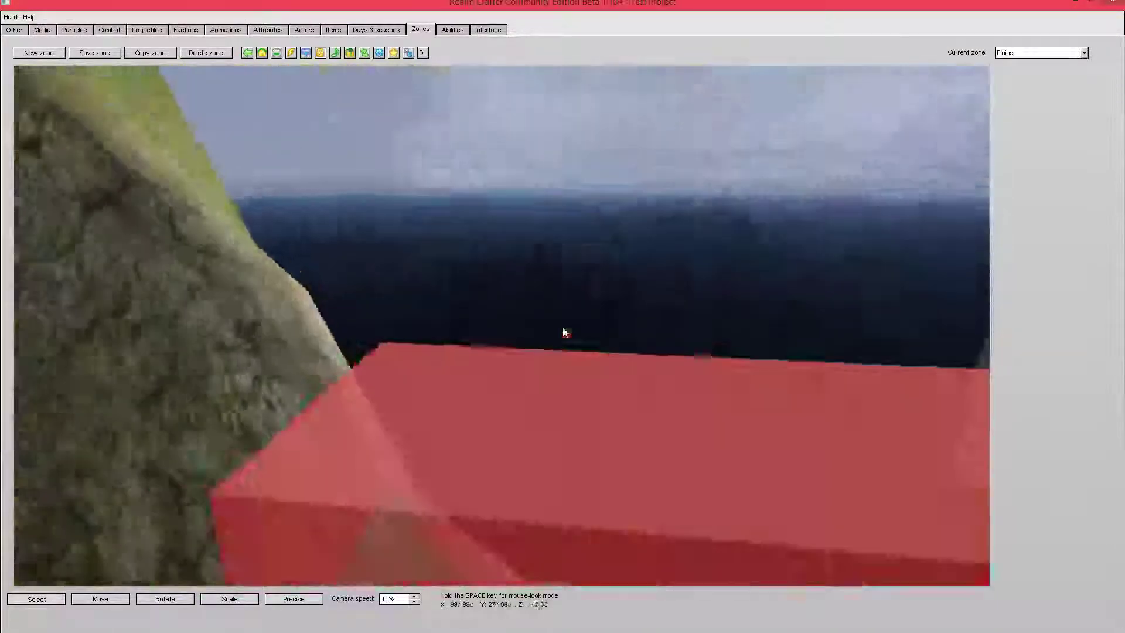
key("space")
left_click(297, 600)
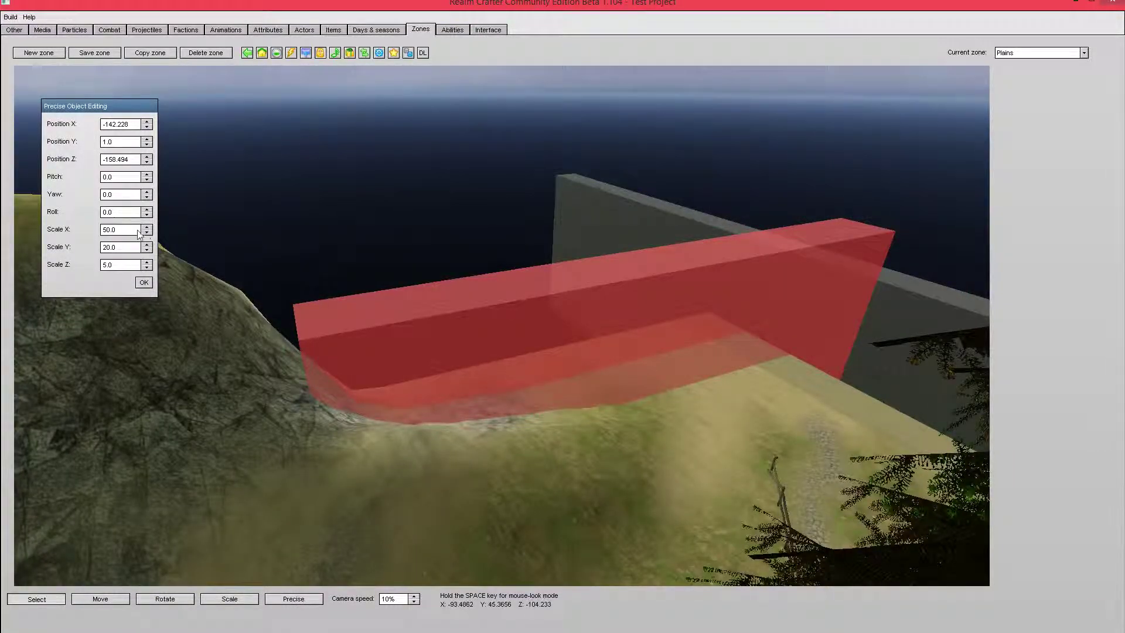
type("6")
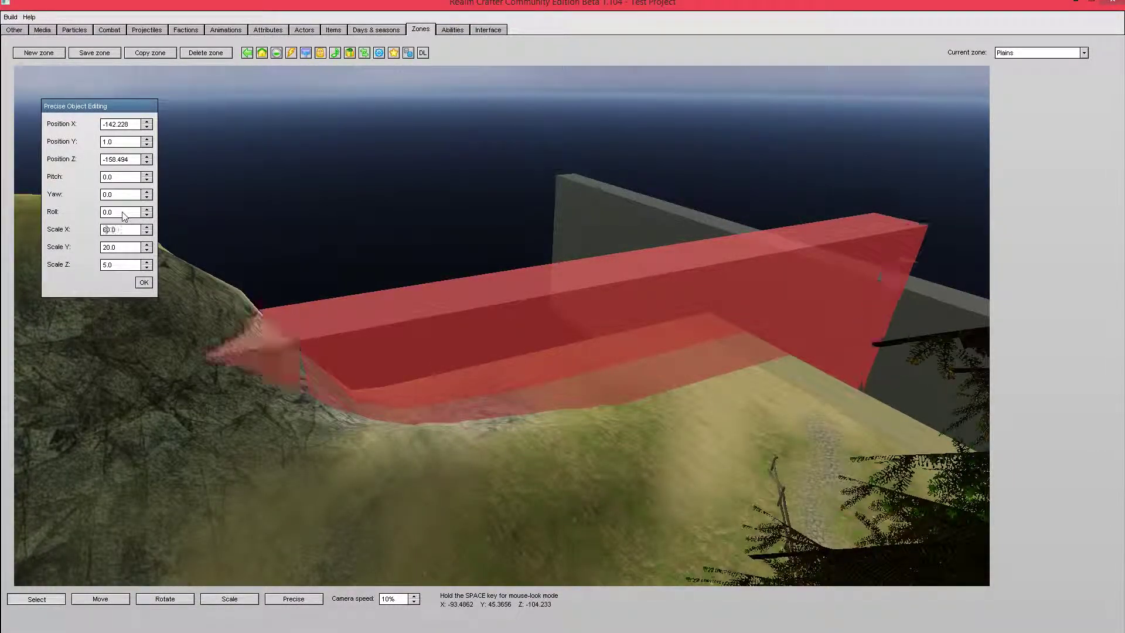
key("Return")
Examine the two box walls around the terrain corner from inside and outside the zone
key("space")
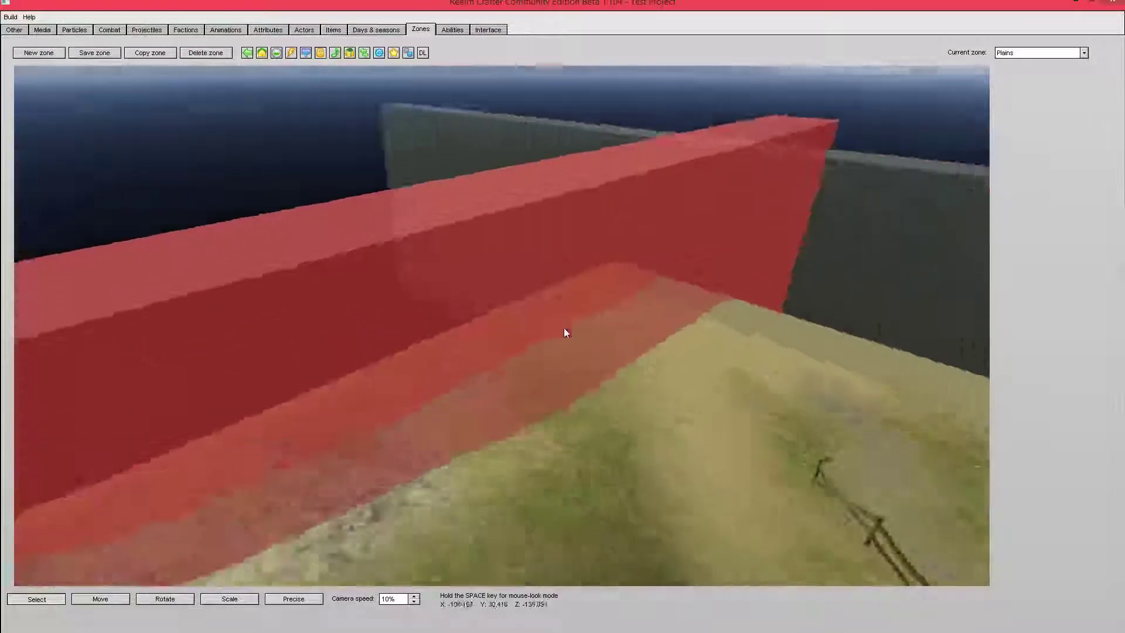
key("space")
key("s")
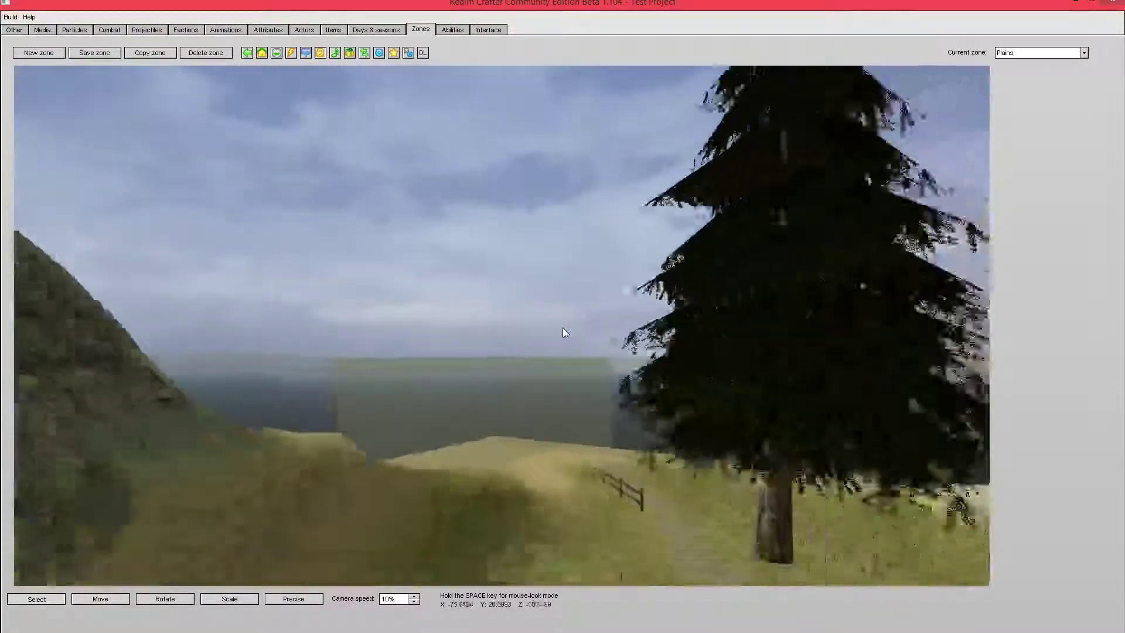
key("w")
key("space")
key("w")
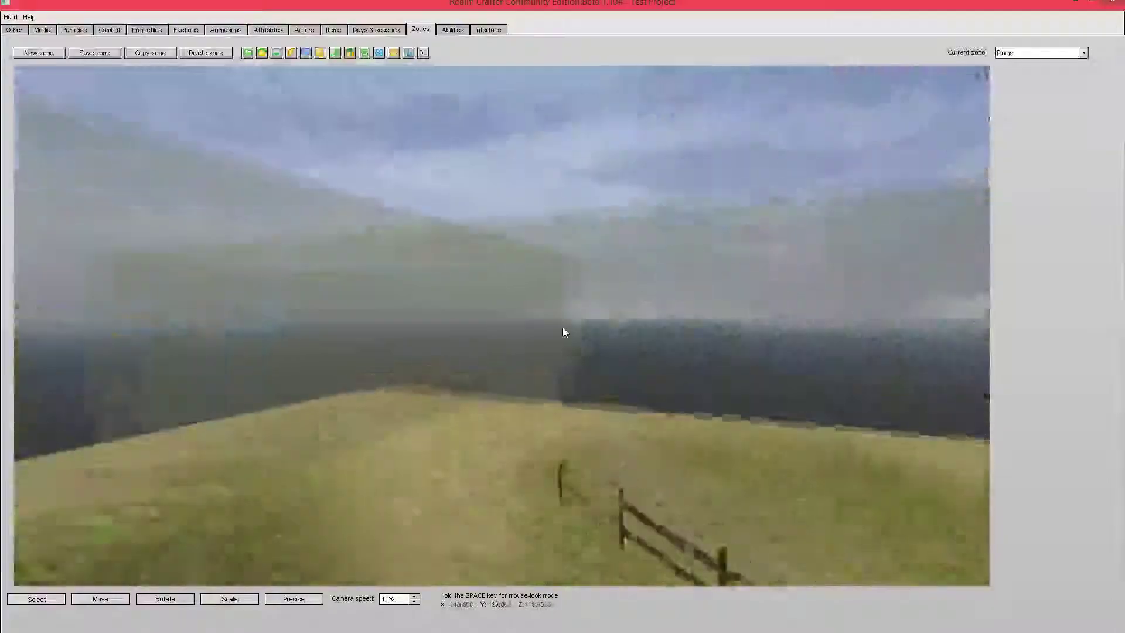
key("space")
key("s")
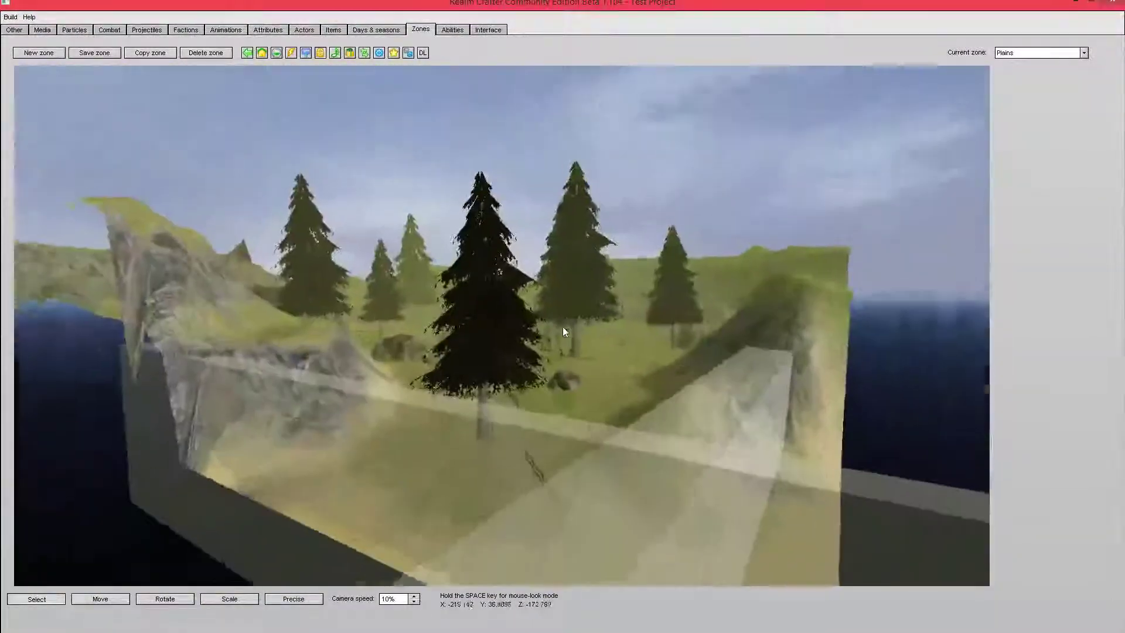
key("space")
key("w")
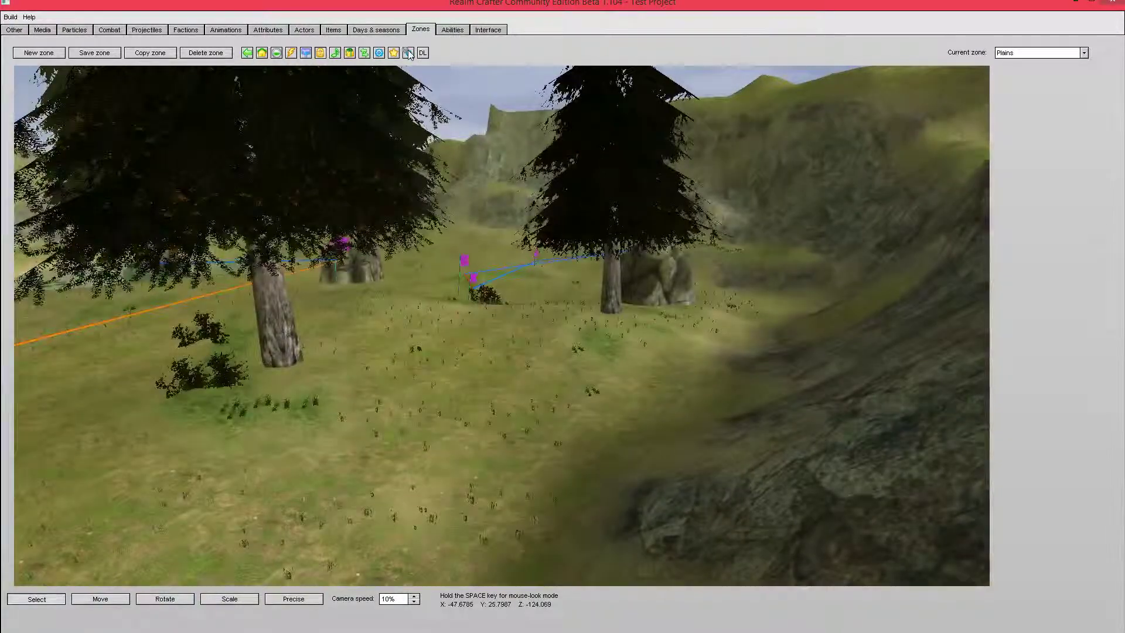
Set the zone's slope restriction to 0.6 in the environment options
left_click(395, 54)
left_click(1066, 82)
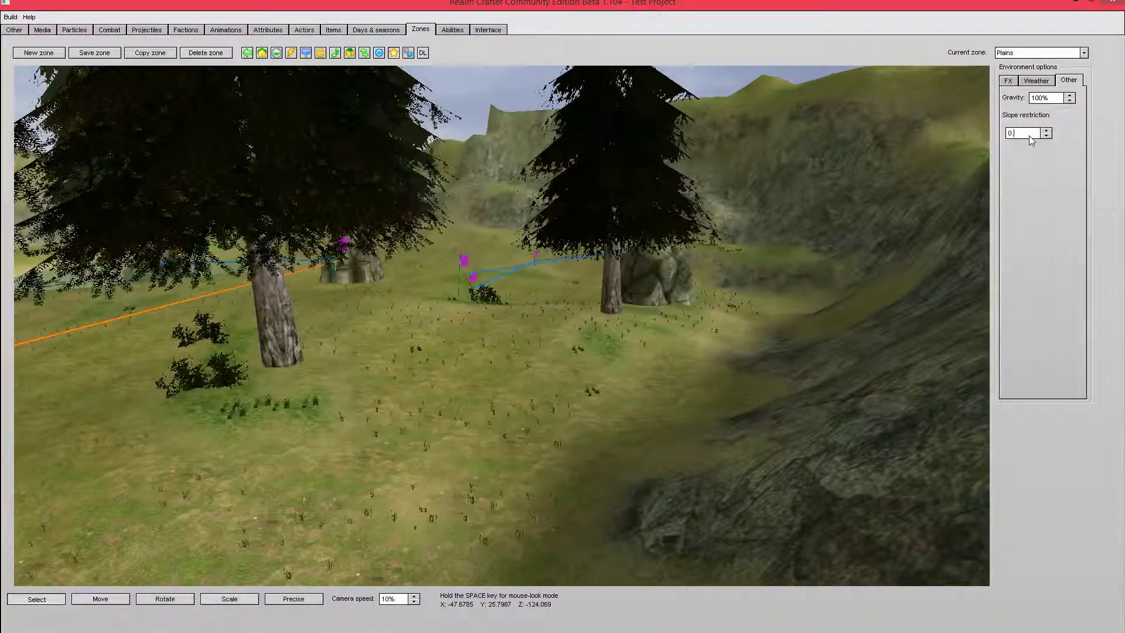
type("6")
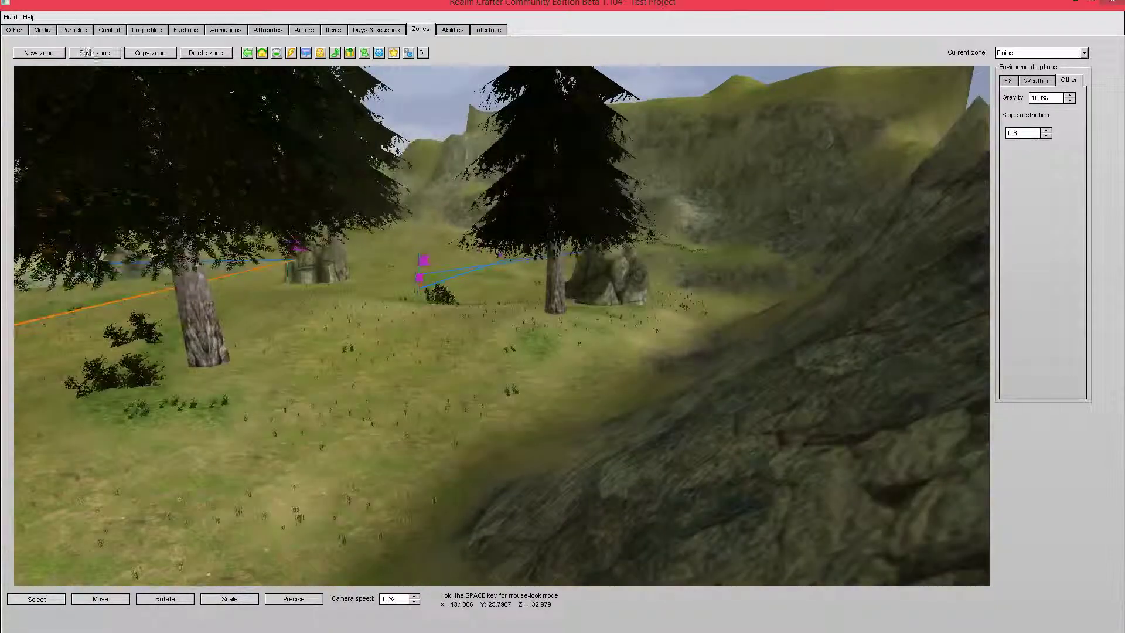
Look over the steep slopes, the box walls and the village around the fountain
key("space")
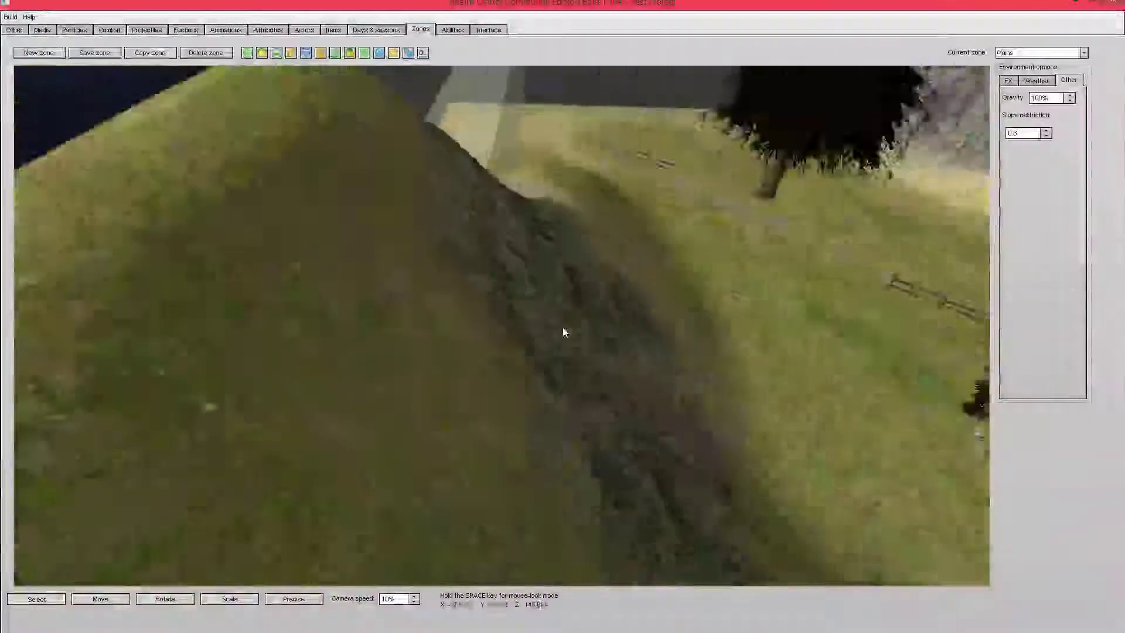
key("w")
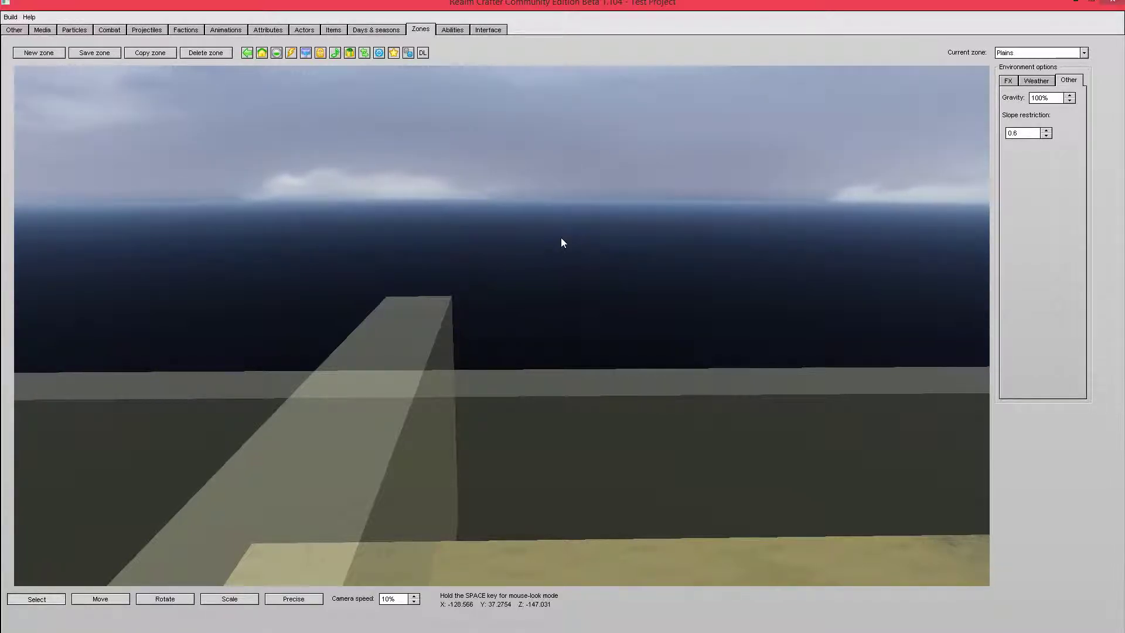
key("space")
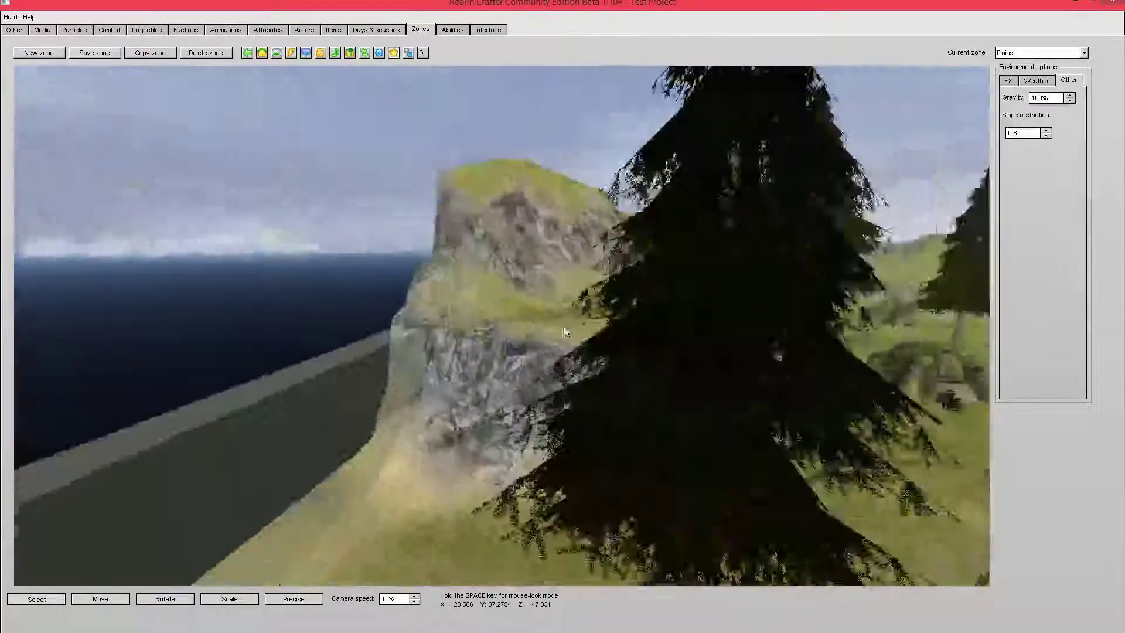
key("space")
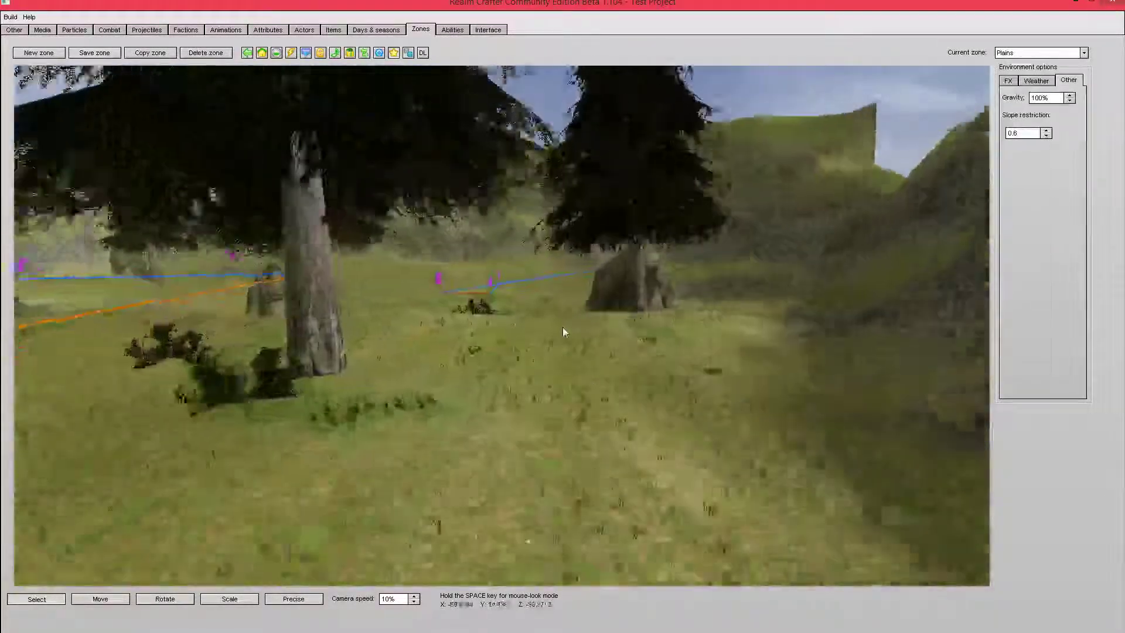
key("space")
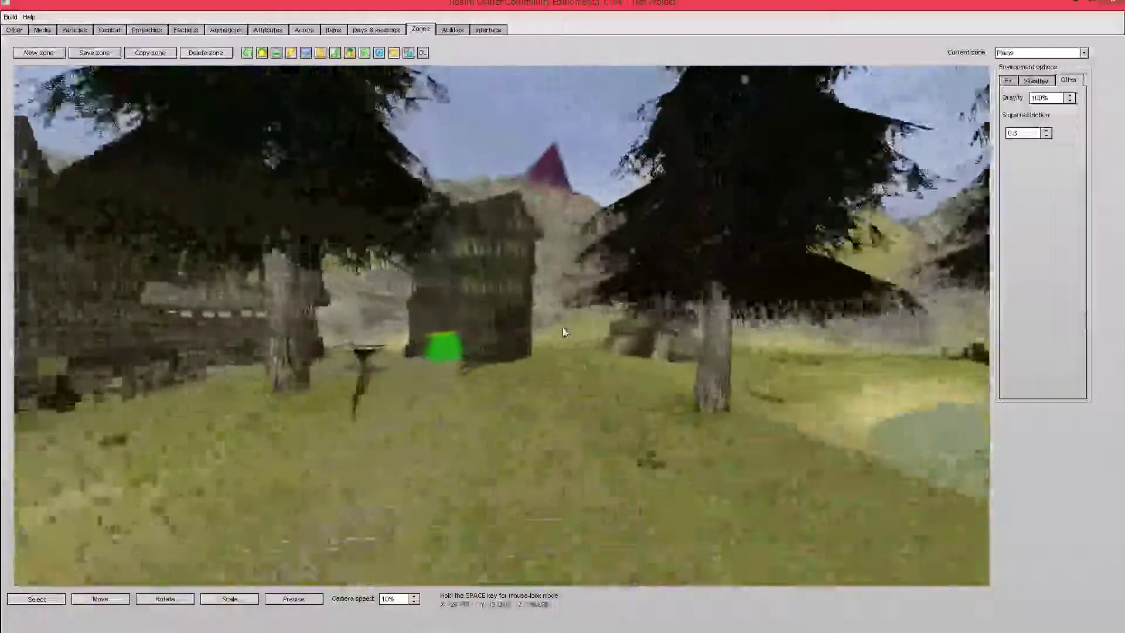
key("space")
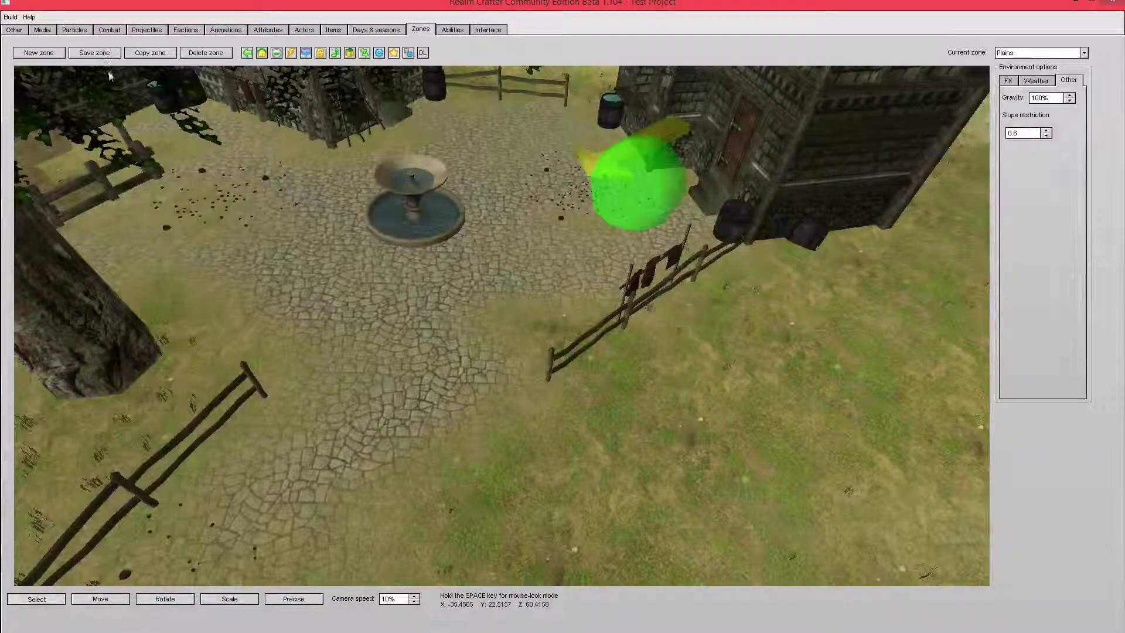
Review the list of available particle emitters while keeping Blood as the current emitter
left_click(73, 30)
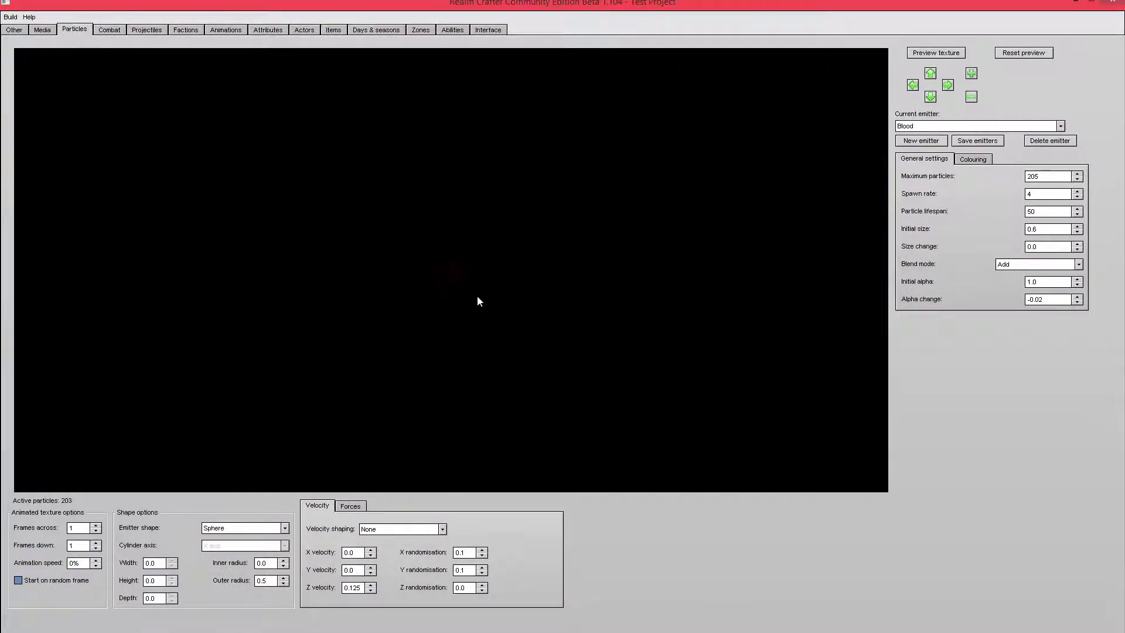
left_click(1004, 126)
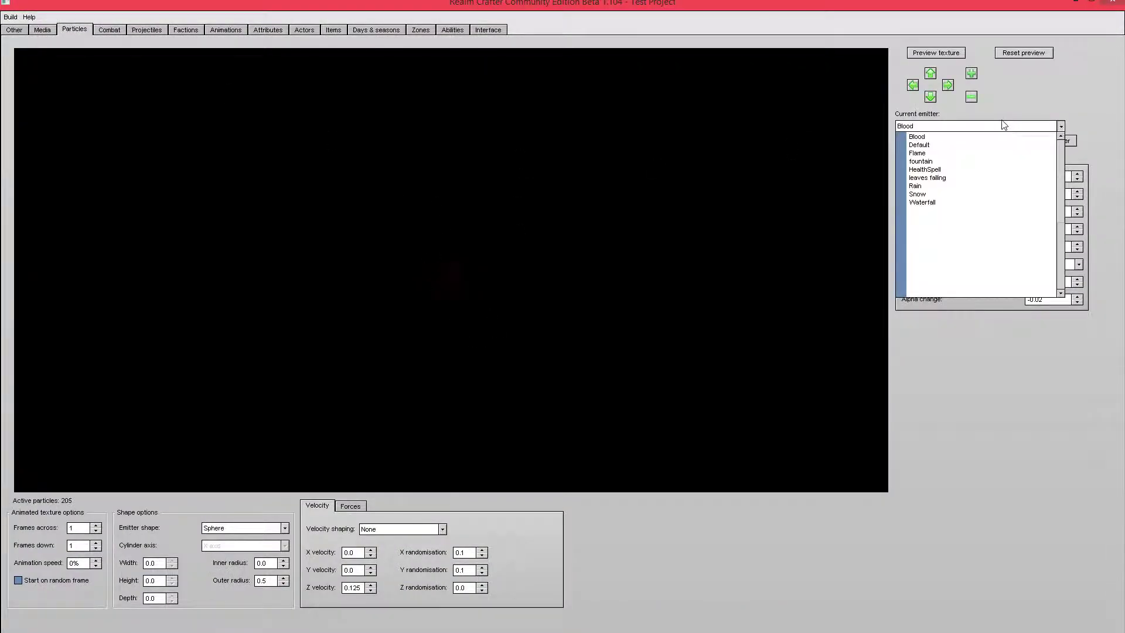
left_click(1004, 125)
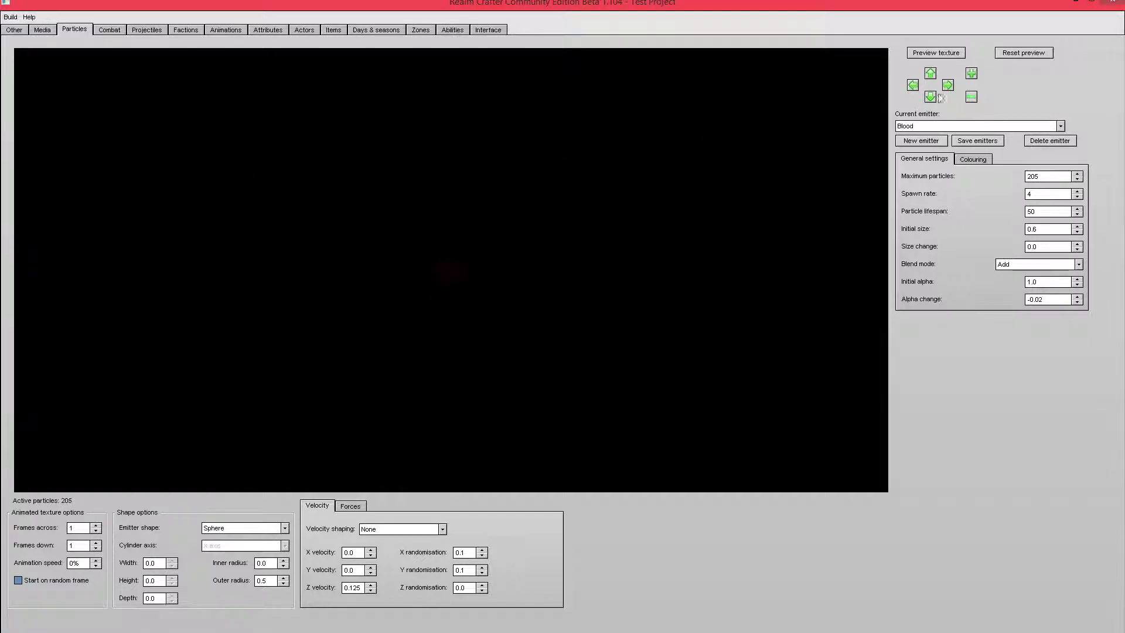
left_click(936, 130)
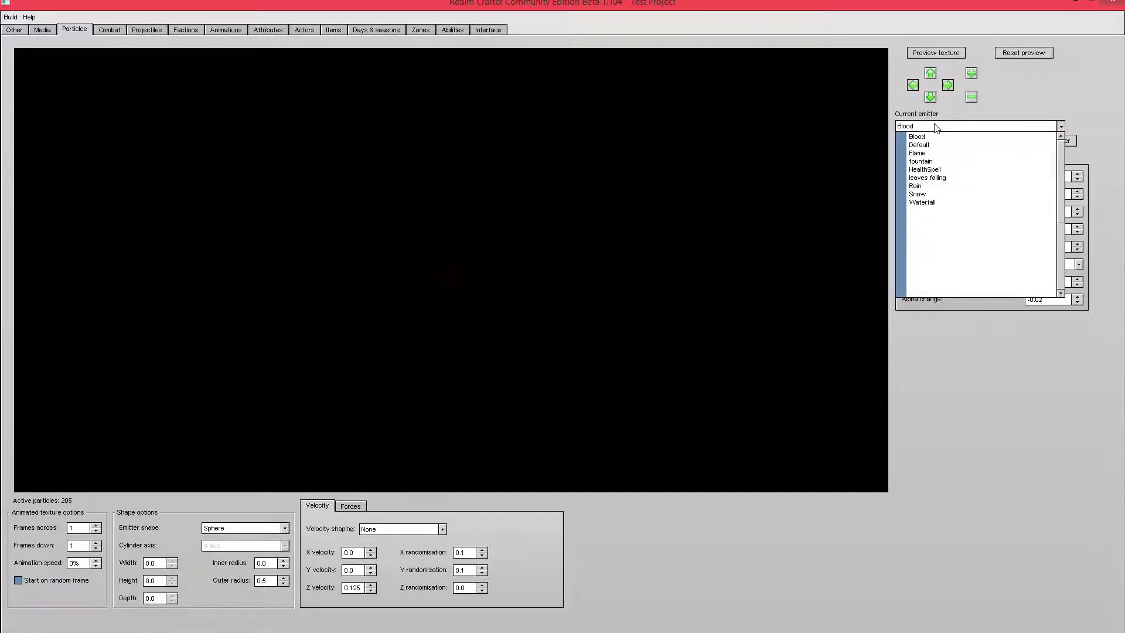
left_click(936, 128)
Browse the Particles texture folder in the project media and preview the leaf texture
left_click(47, 36)
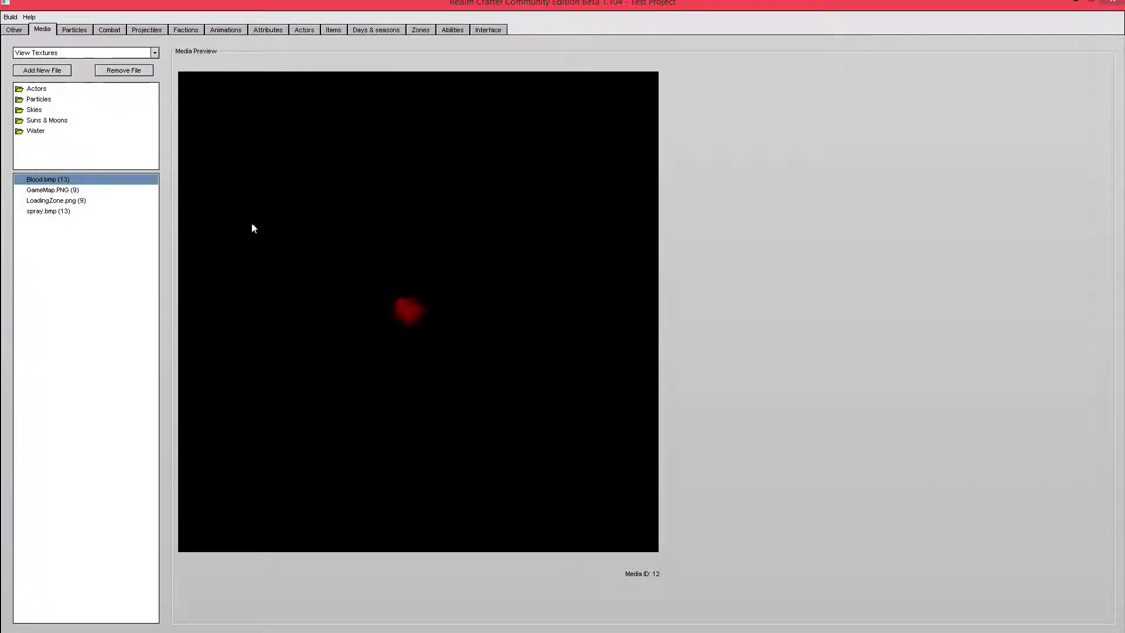
double_click(48, 100)
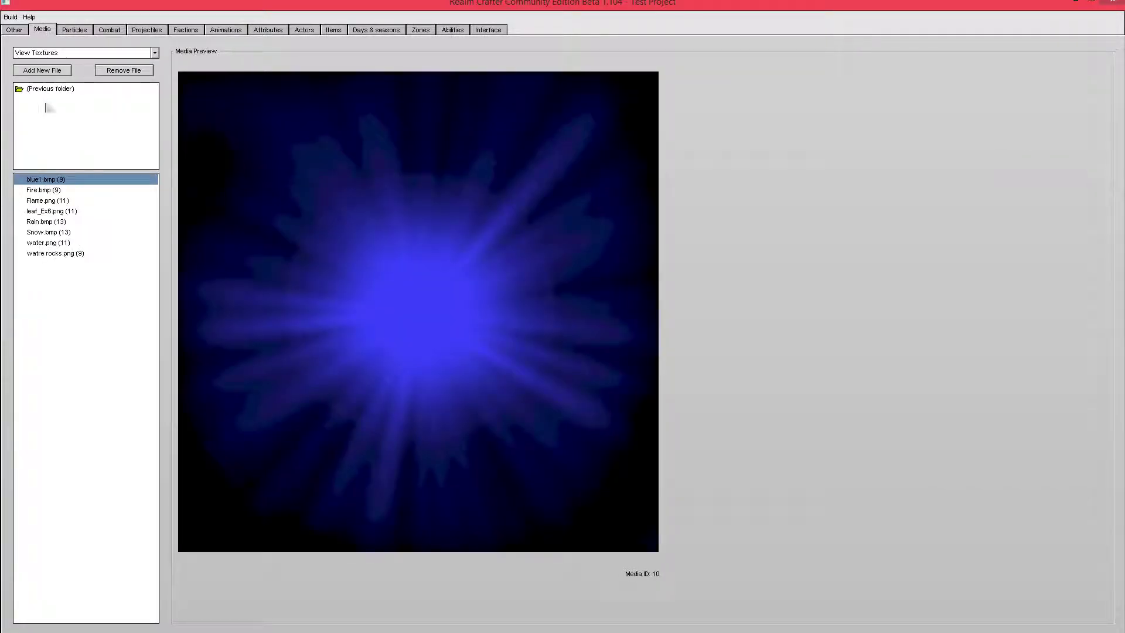
left_click(50, 194)
left_click(46, 212)
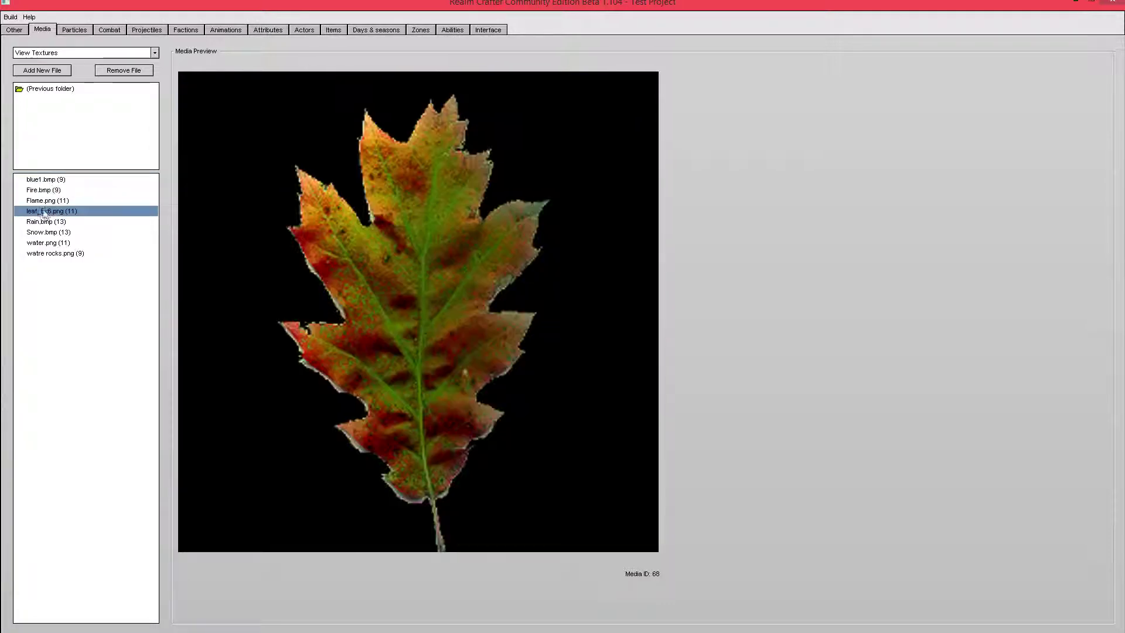
Preview the snow, water, water rocks, rain, leaf and flame textures in the Particles texture folder
left_click(39, 233)
left_click(35, 244)
left_click(35, 254)
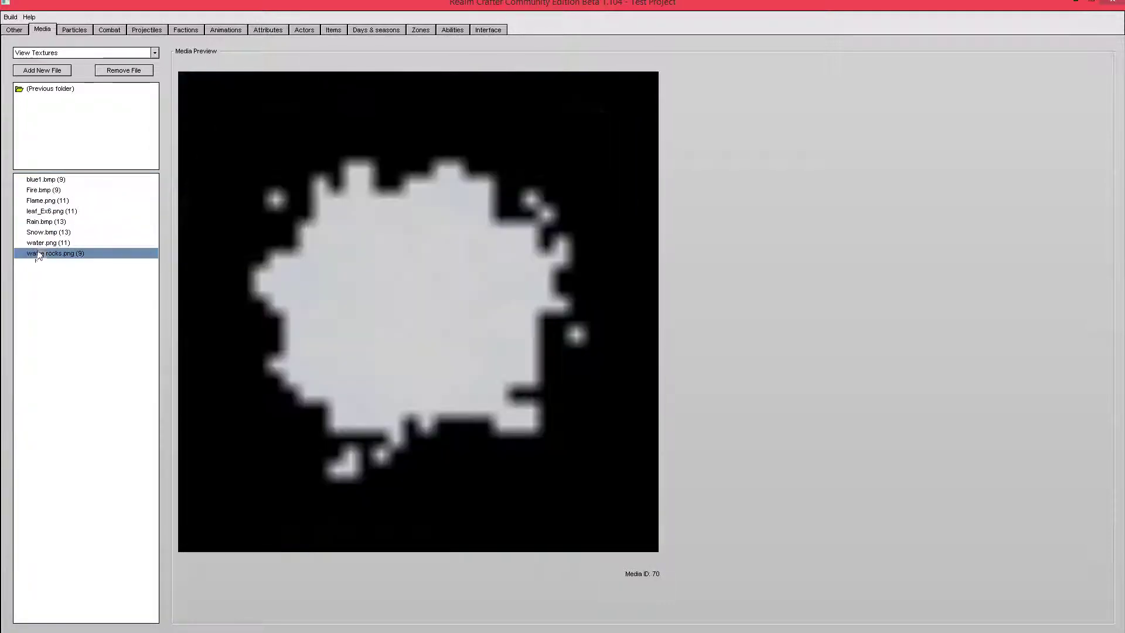
left_click(35, 266)
left_click(36, 256)
left_click(42, 240)
left_click(41, 233)
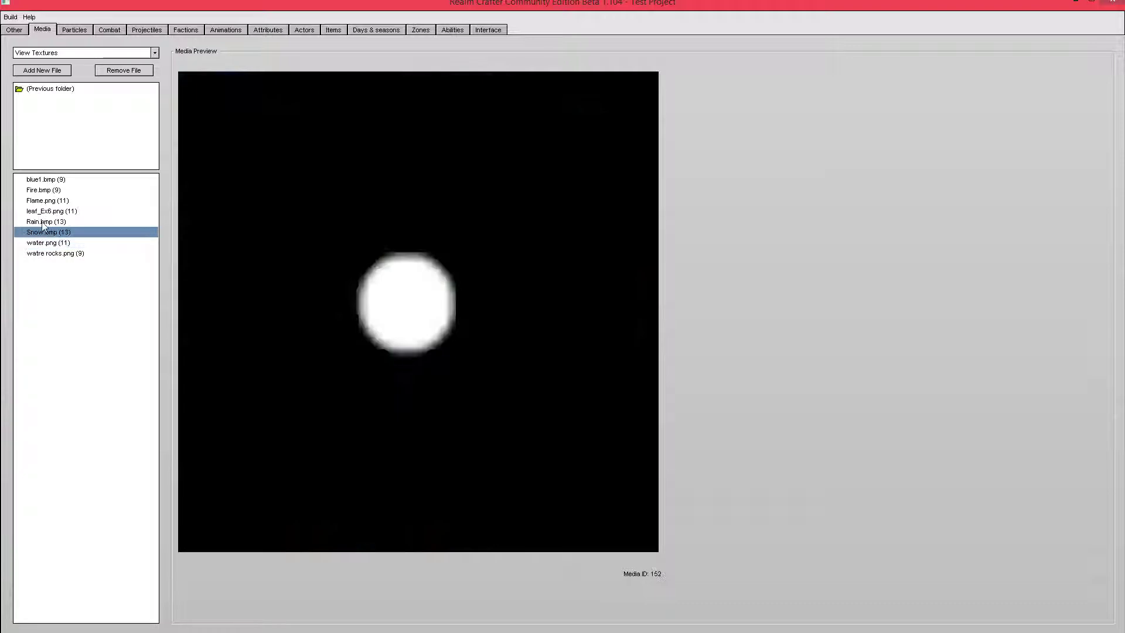
left_click(40, 222)
left_click(41, 211)
left_click(46, 201)
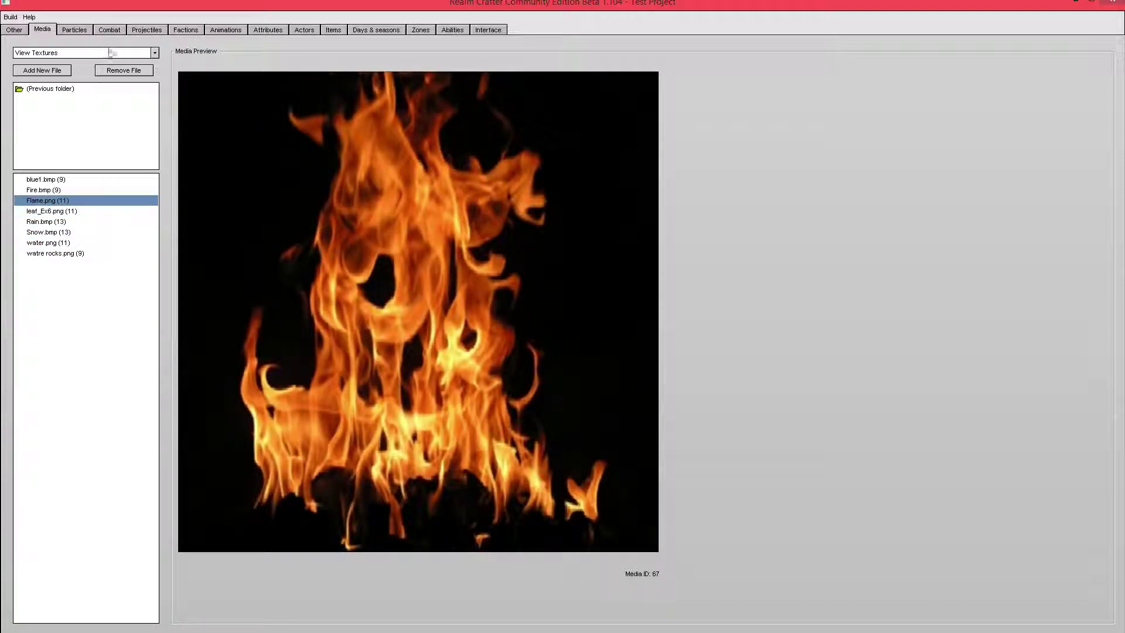
Make Flame the current particle emitter and enlarge its preview
left_click(75, 30)
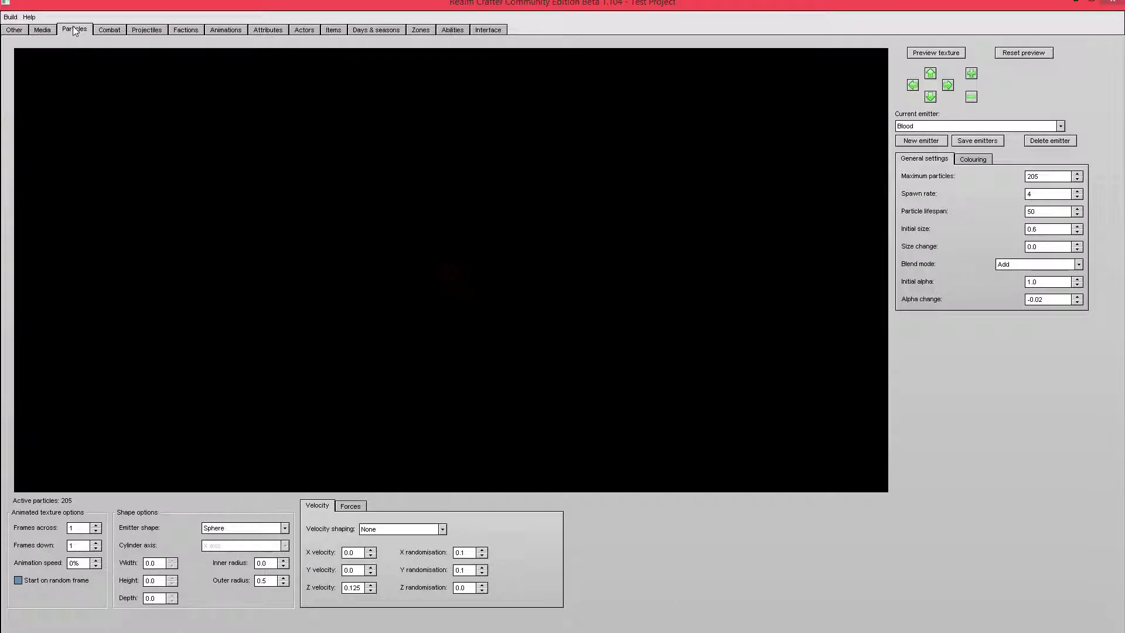
left_click(905, 127)
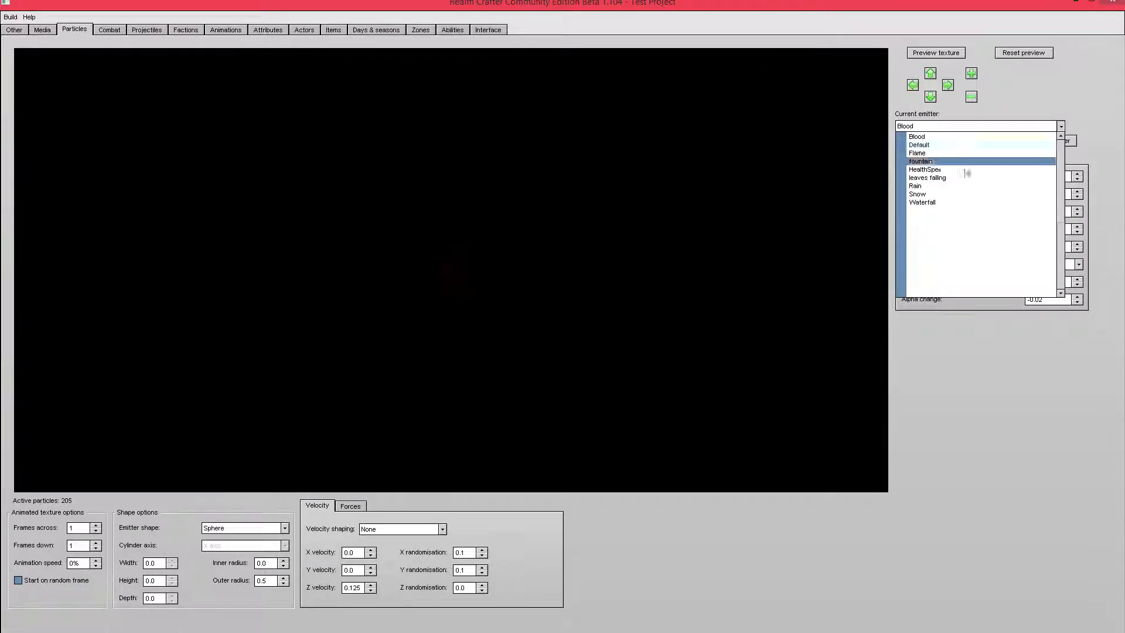
left_click(917, 154)
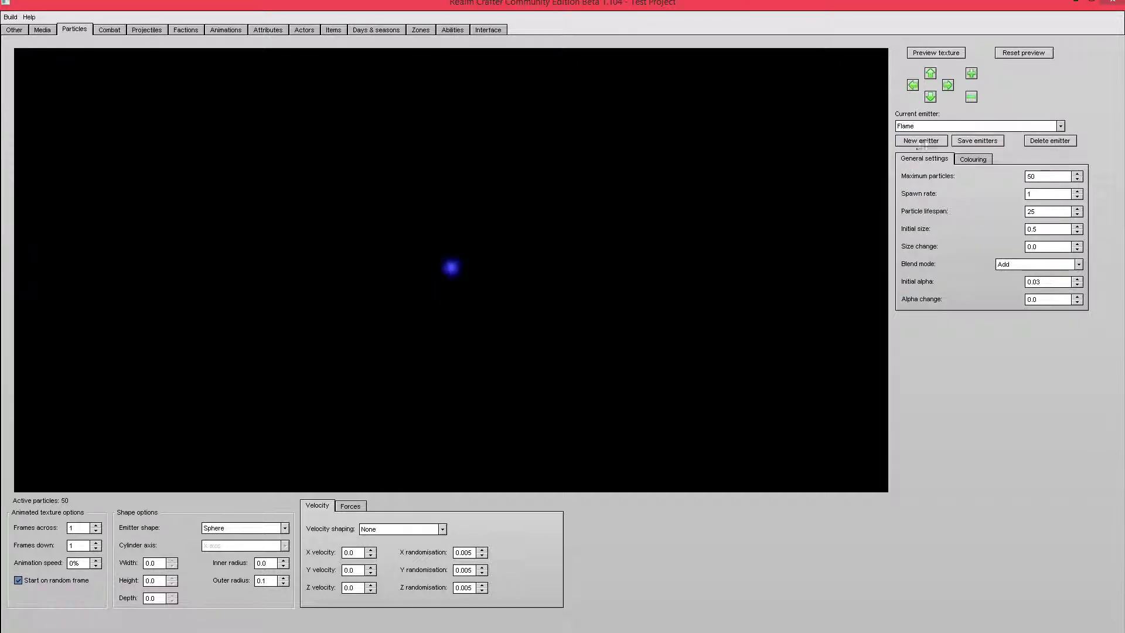
left_click(931, 126)
left_click(931, 126)
left_click(972, 74)
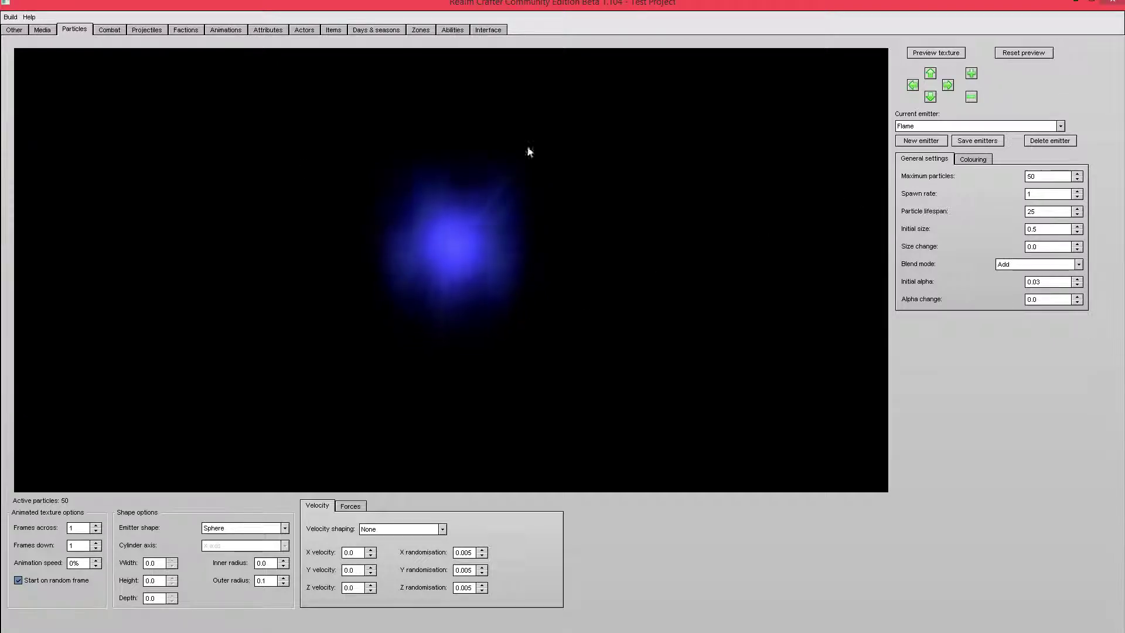
Check the blue1.bmp texture in the project media and set the emitter's preview texture to Flame.png
left_click(49, 30)
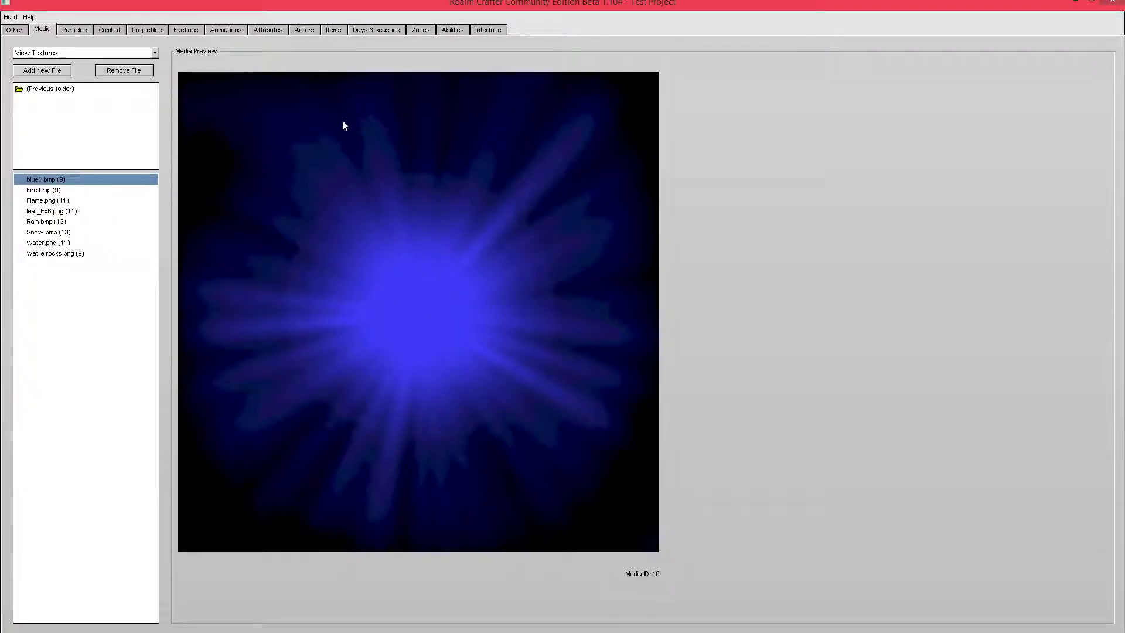
left_click(69, 30)
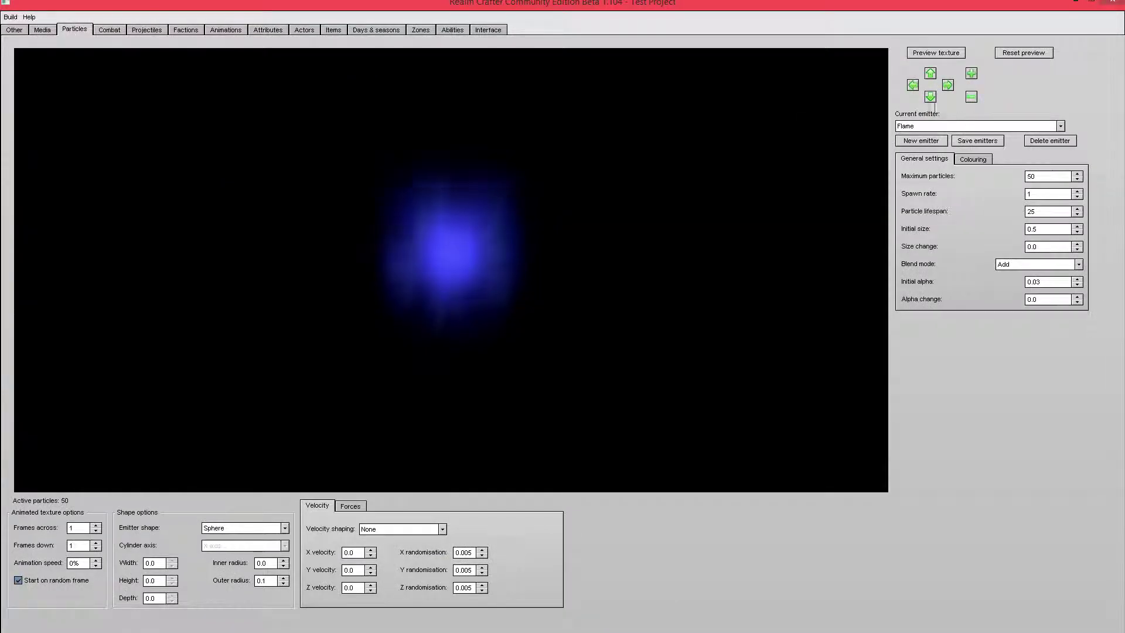
left_click(936, 53)
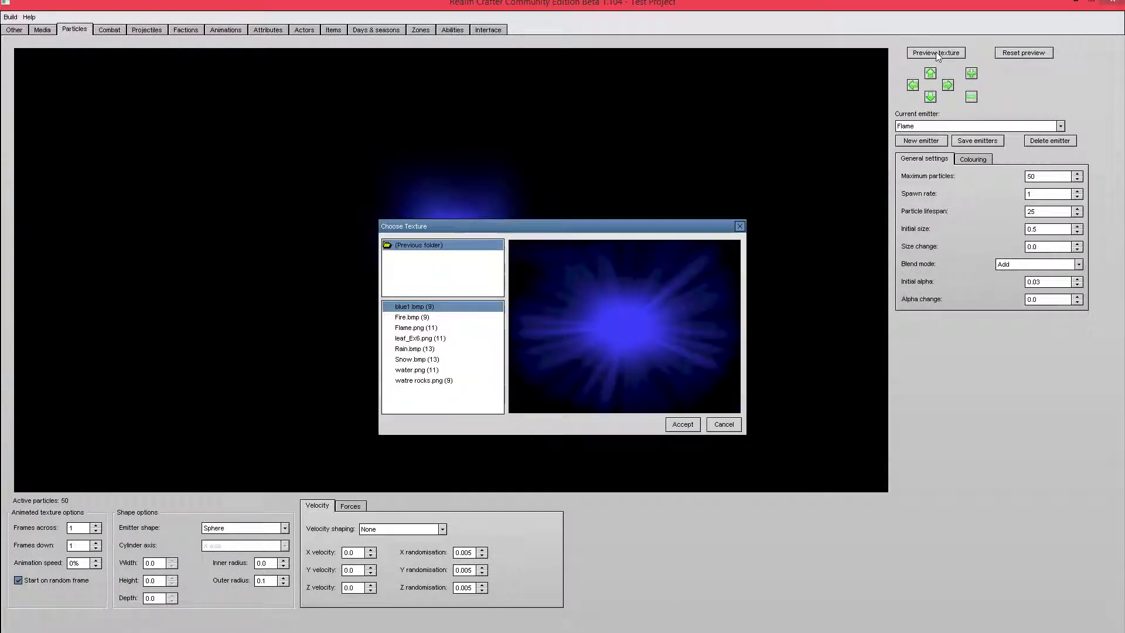
left_click(442, 317)
left_click(442, 329)
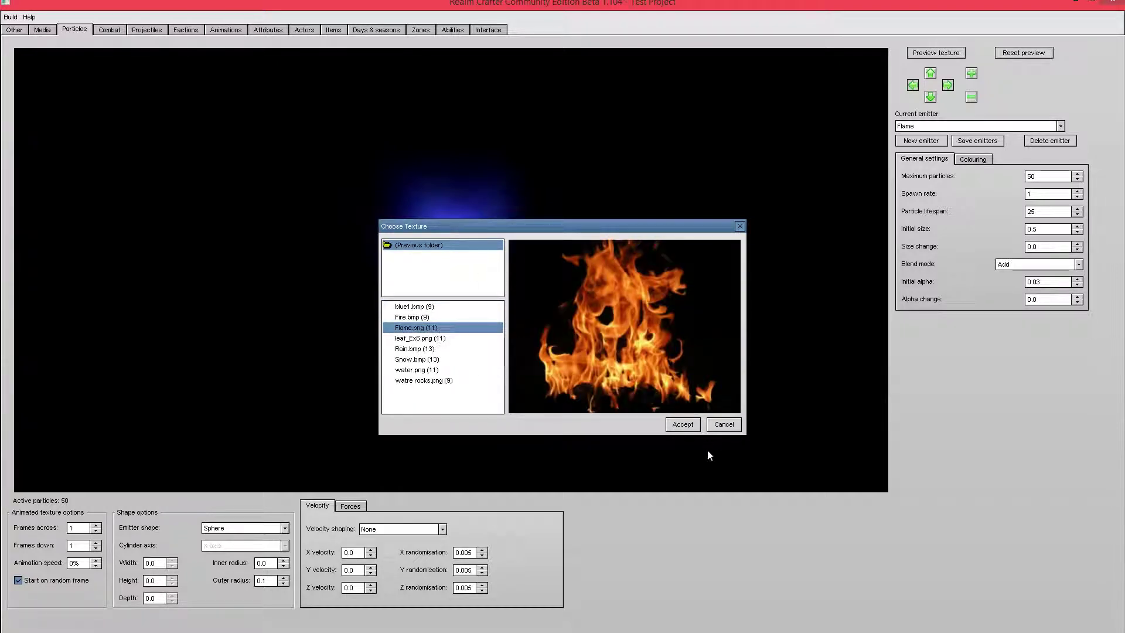
left_click(682, 423)
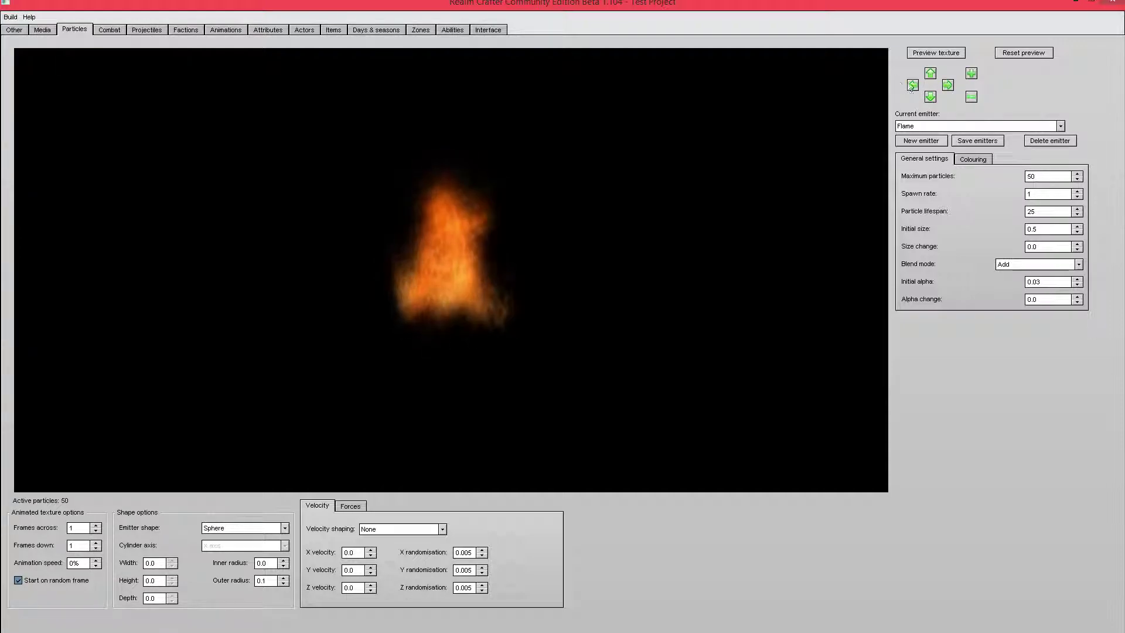
Load the Waterfall emitter and examine its particle stream from several angles and distances
left_click(920, 126)
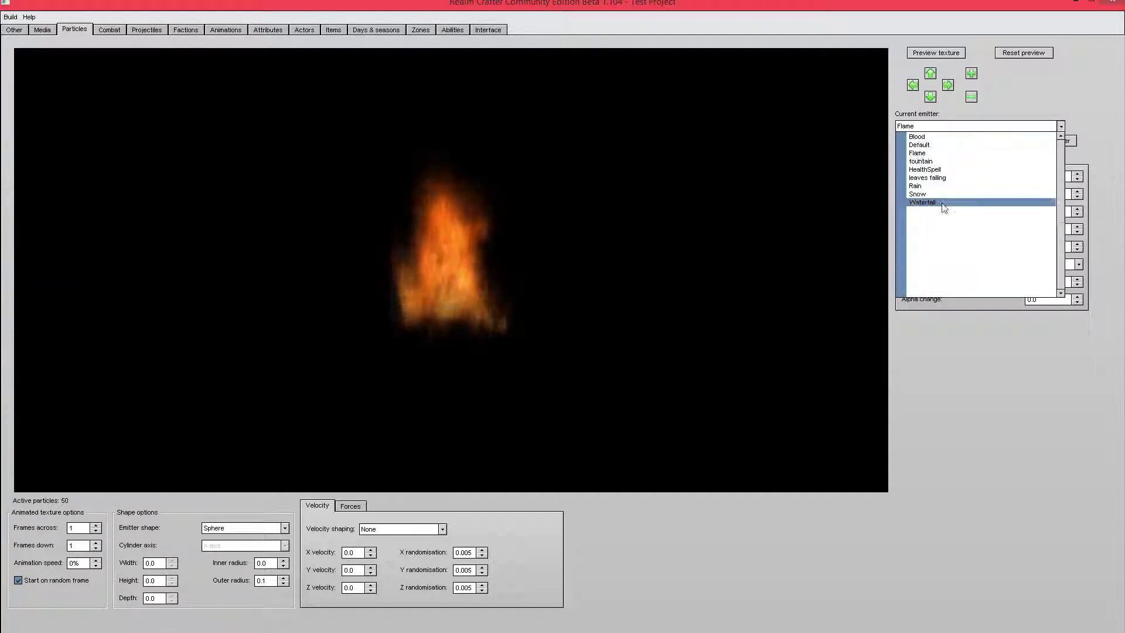
left_click(943, 202)
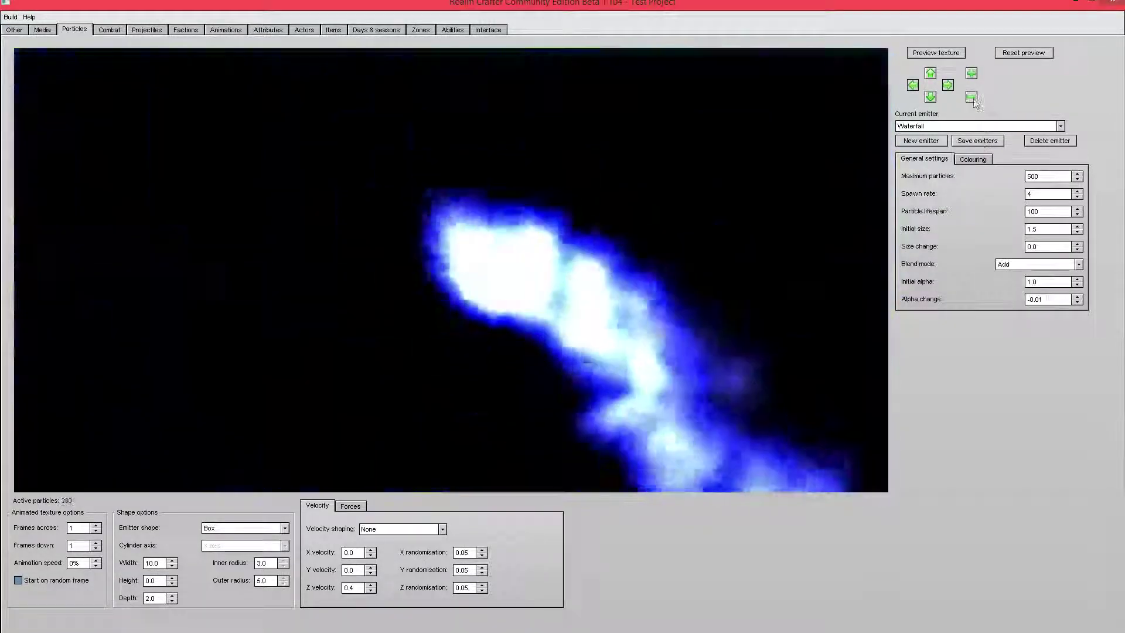
left_click(973, 99)
left_click(948, 86)
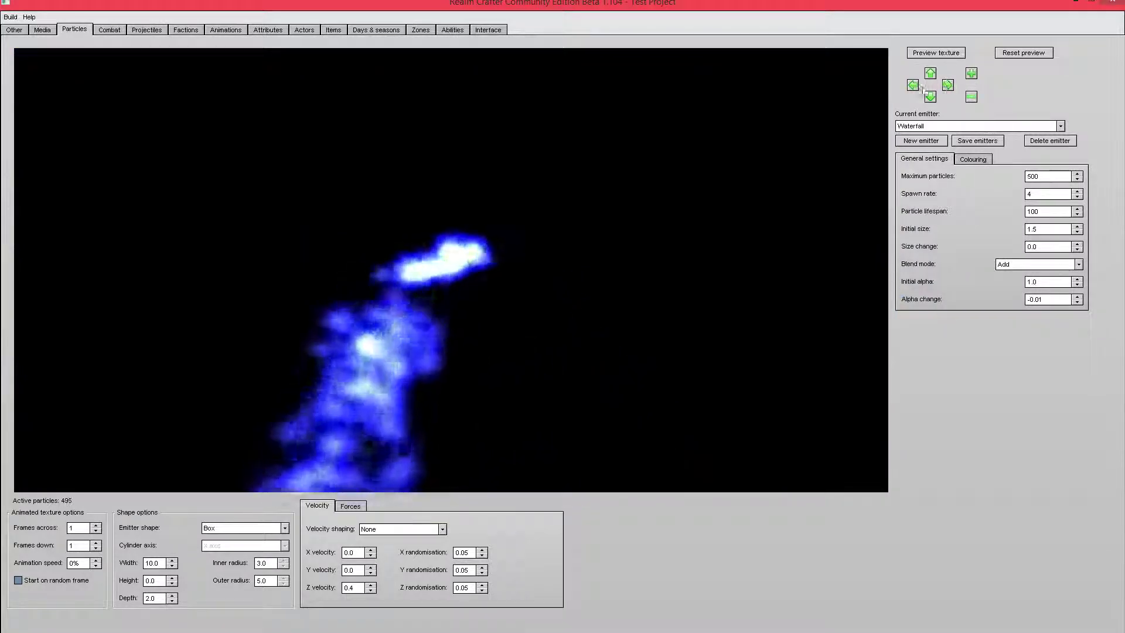
left_click(912, 86)
left_click(931, 98)
left_click(931, 75)
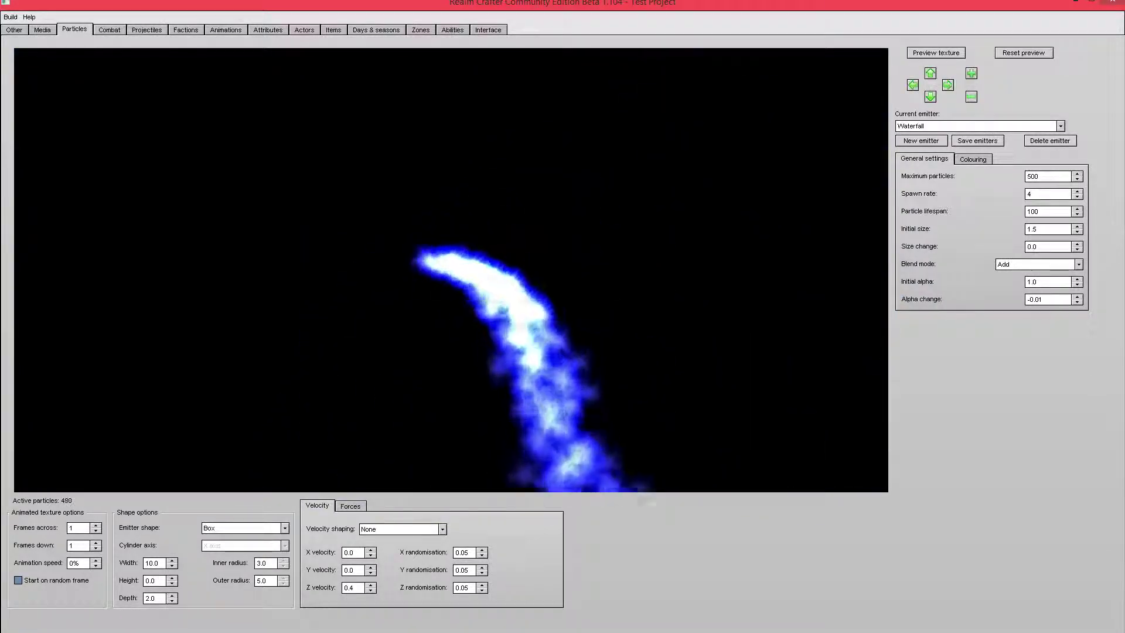
left_click(971, 73)
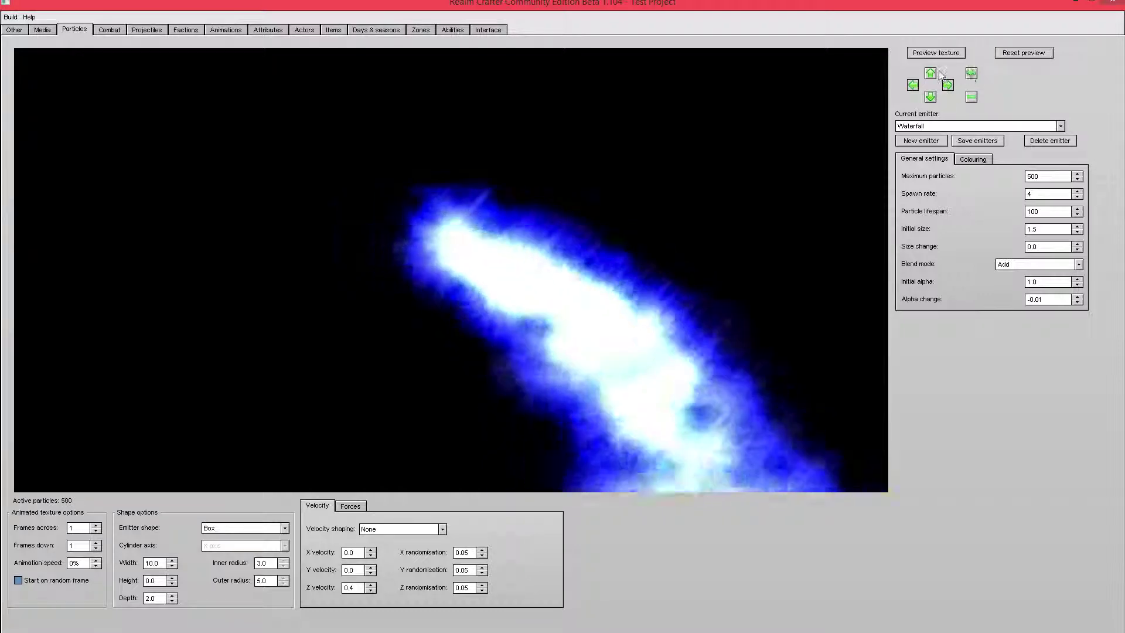
Switch the current emitter back to Flame and review its spawn rate, particle lifespan and initial size settings
left_click(949, 126)
left_click(922, 145)
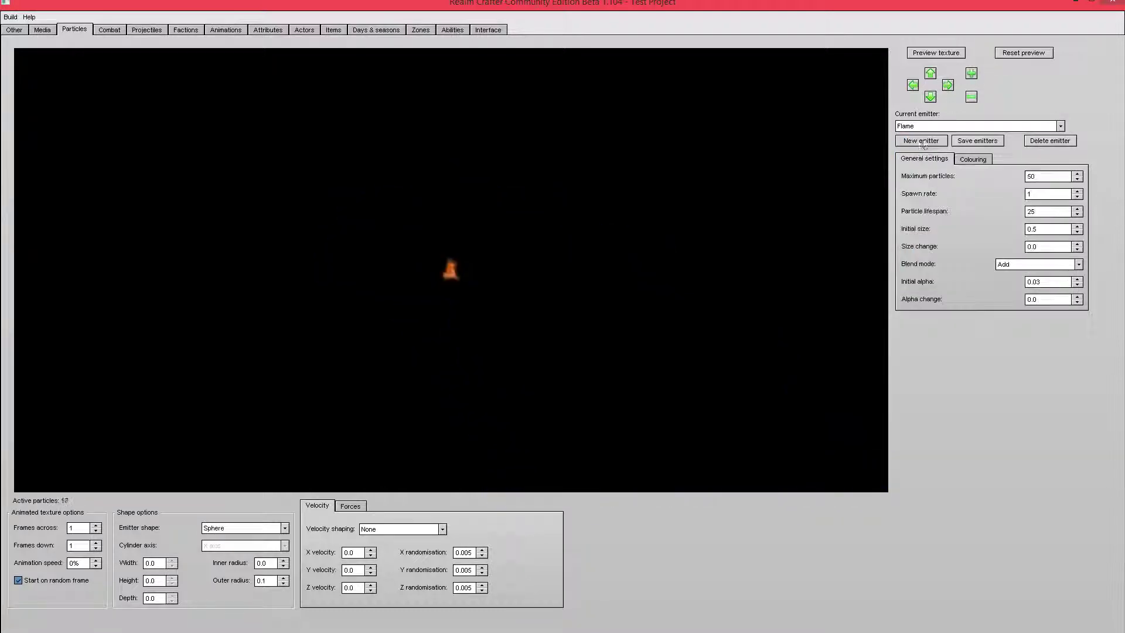
left_click(972, 73)
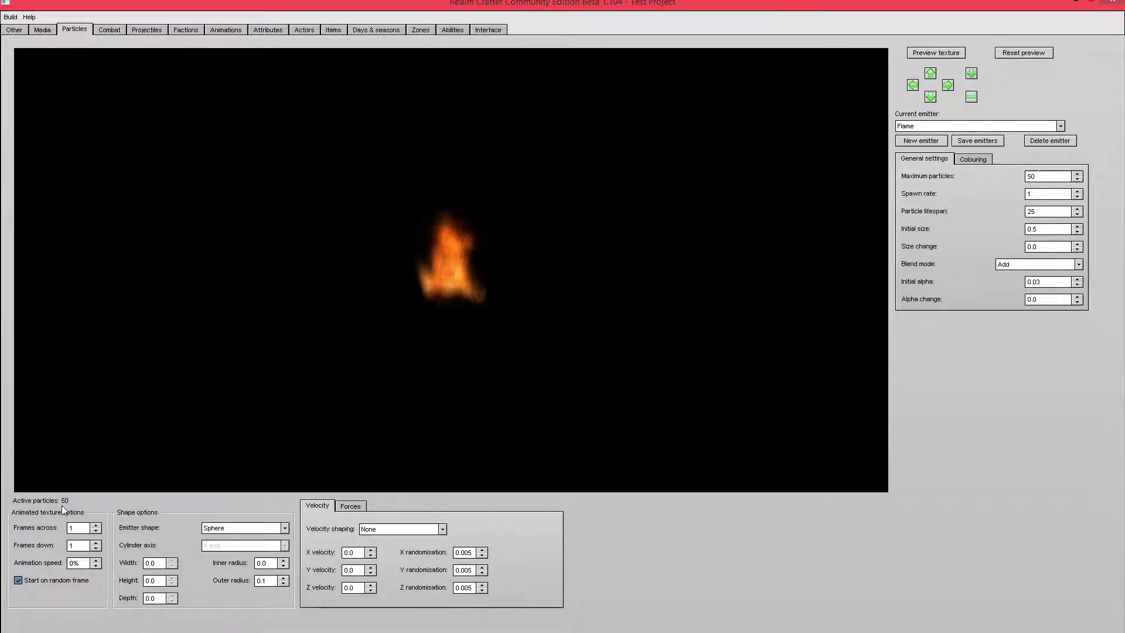
left_click(1042, 193)
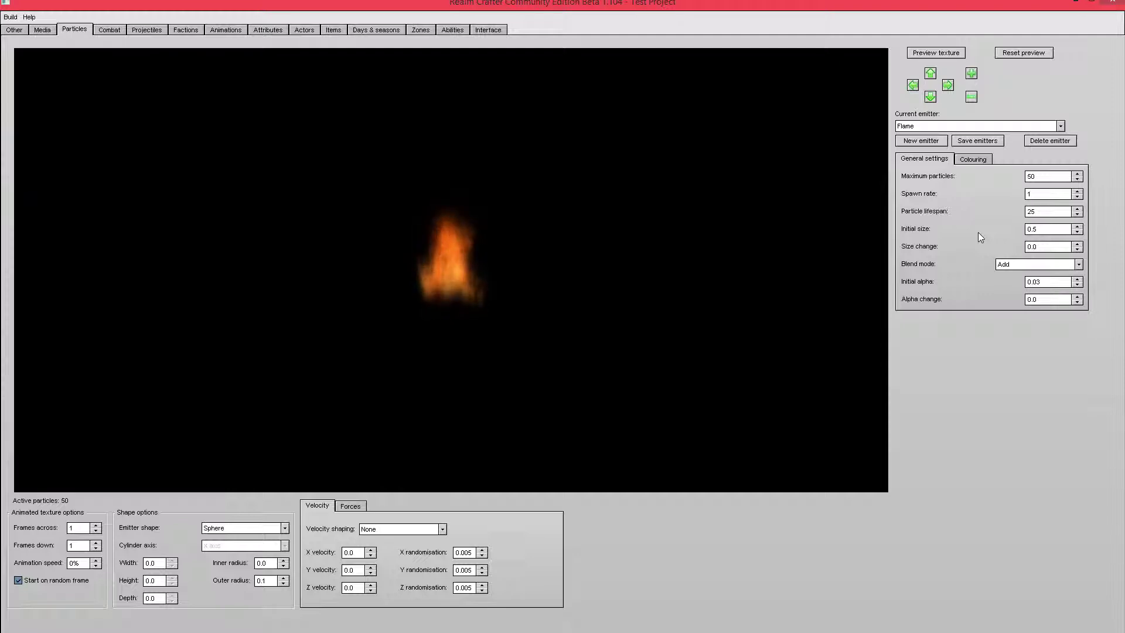
left_click(1068, 196)
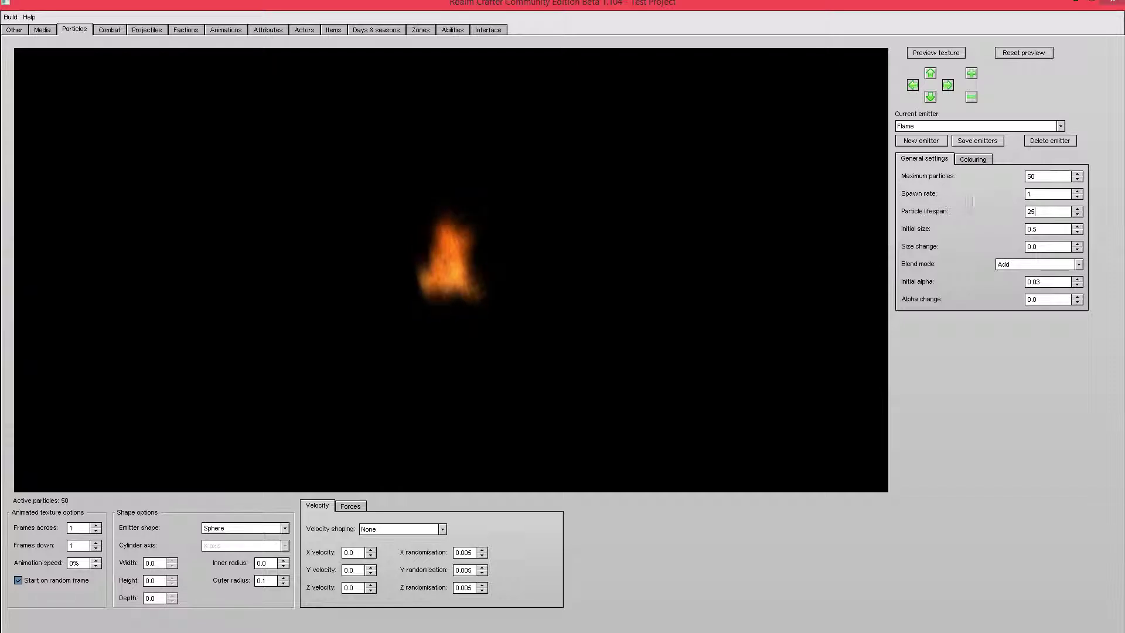
left_click(1058, 229)
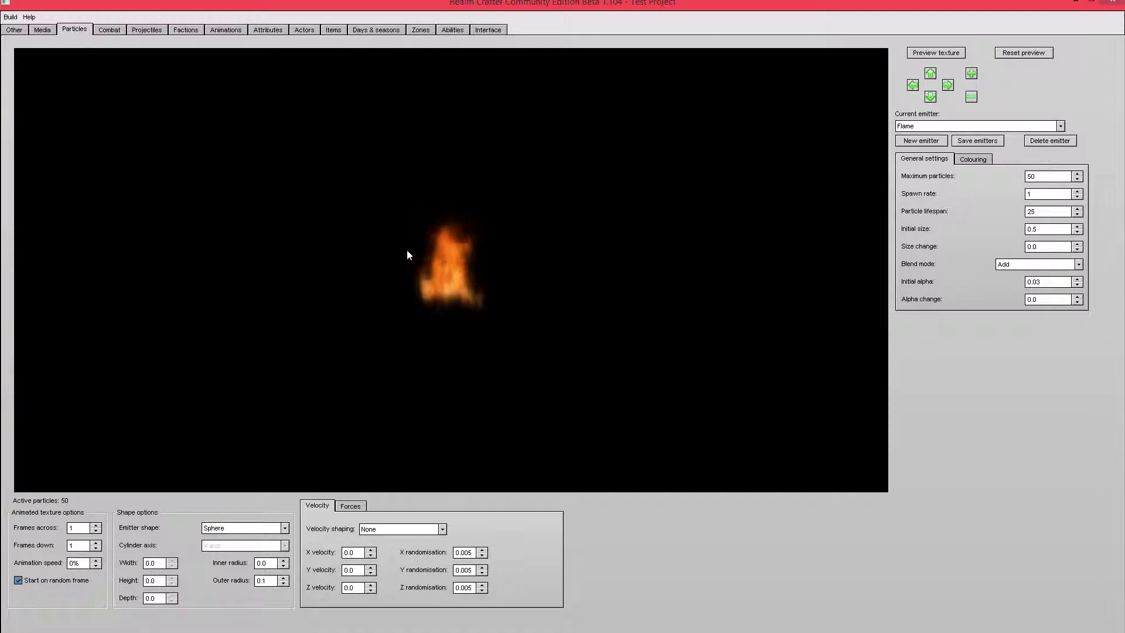
Raise the Flame emitter's size change to 0.04 so the particles grow over their lifespan
left_click(1046, 247)
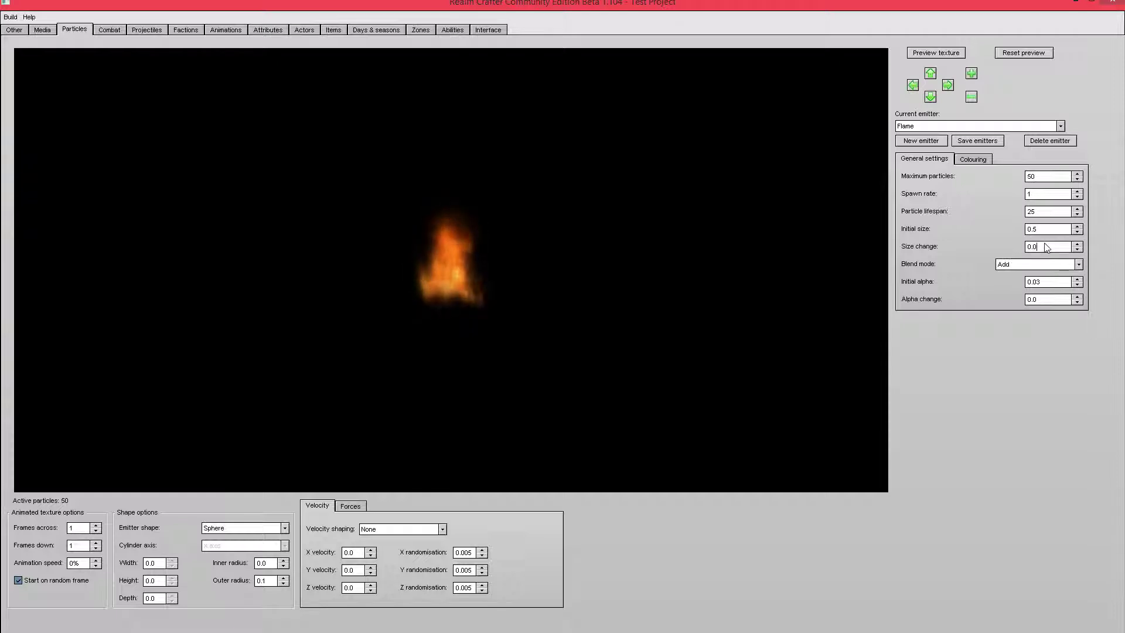
left_click(1077, 243)
left_click(1078, 244)
left_click(1077, 244)
left_click(1078, 243)
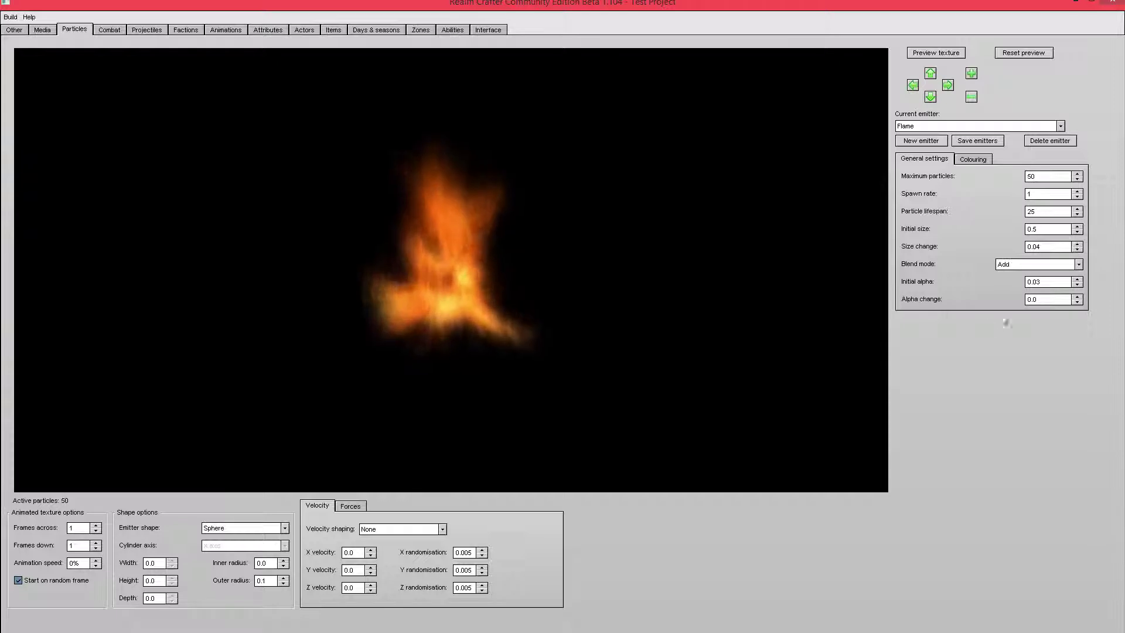
Lower the Flame emitter's size change to -0.04 and inspect the shrinking particles from different angles
left_click(1079, 250)
left_click(1079, 250)
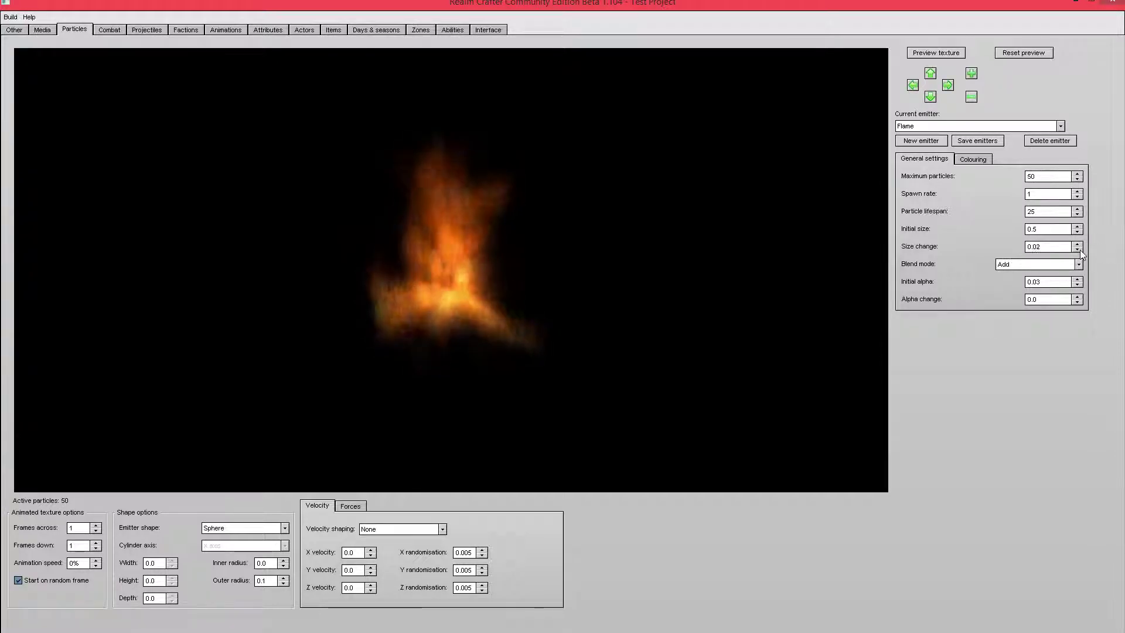
left_click(1079, 250)
left_click(1079, 250)
left_click(1078, 250)
left_click(1078, 250)
left_click(1077, 250)
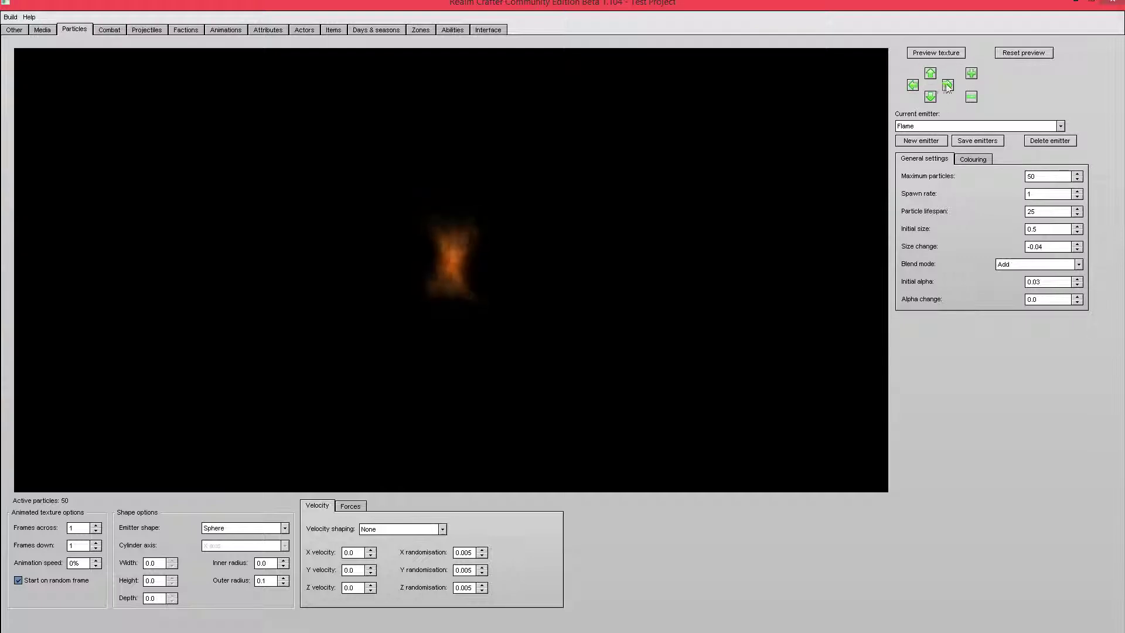
left_click(930, 97)
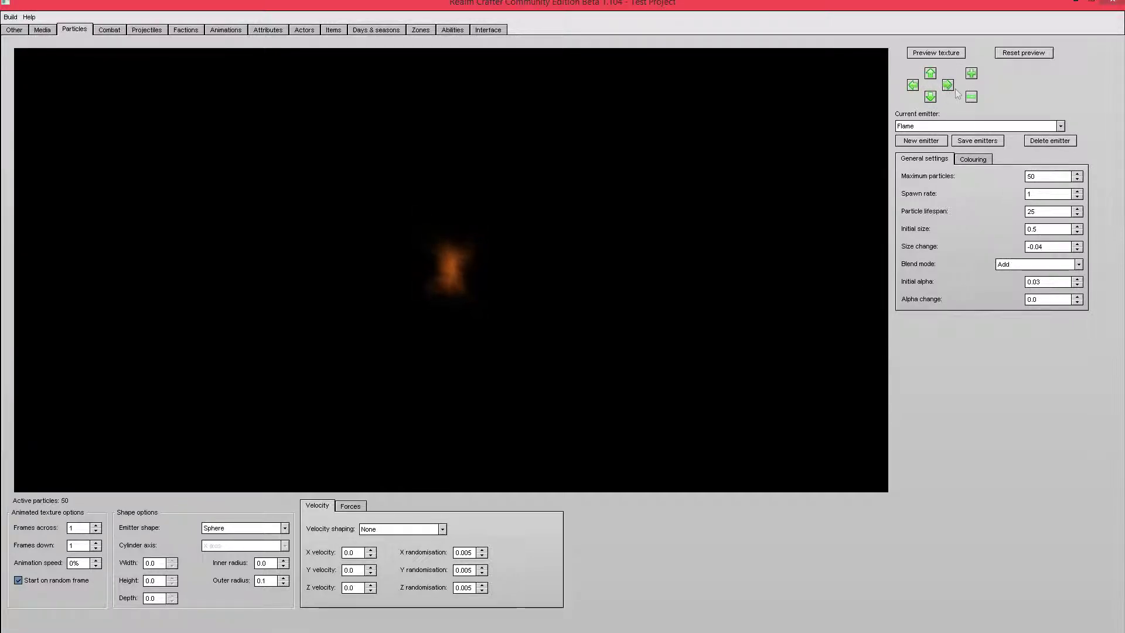
left_click(930, 74)
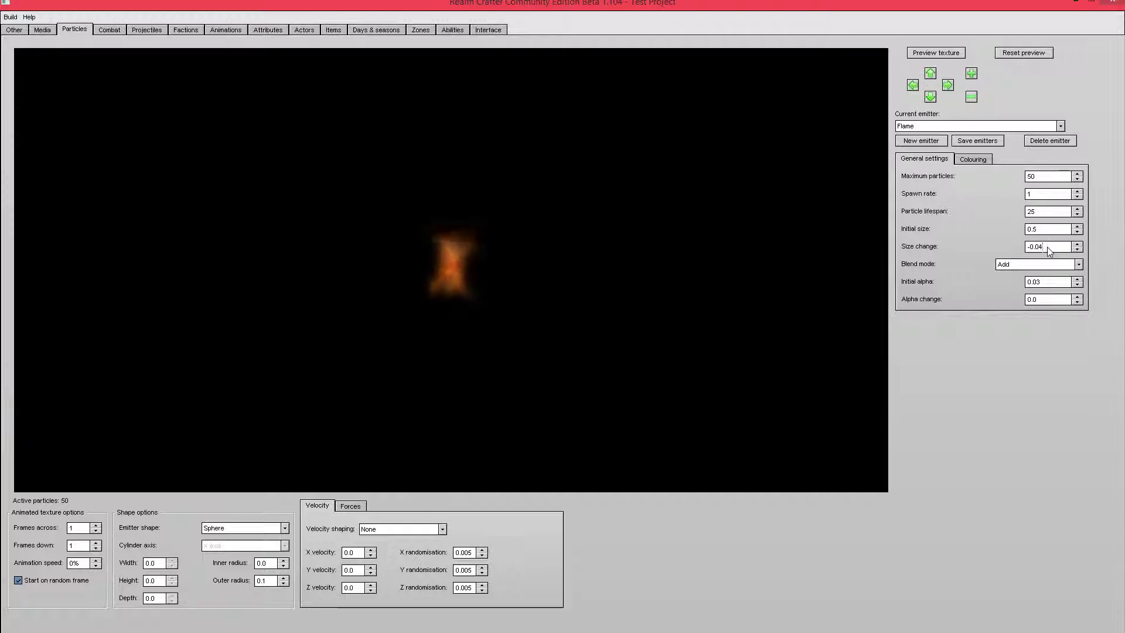
Return the Flame emitter's size change to 0.0 and check the blend mode choices, keeping Add
left_click(1077, 250)
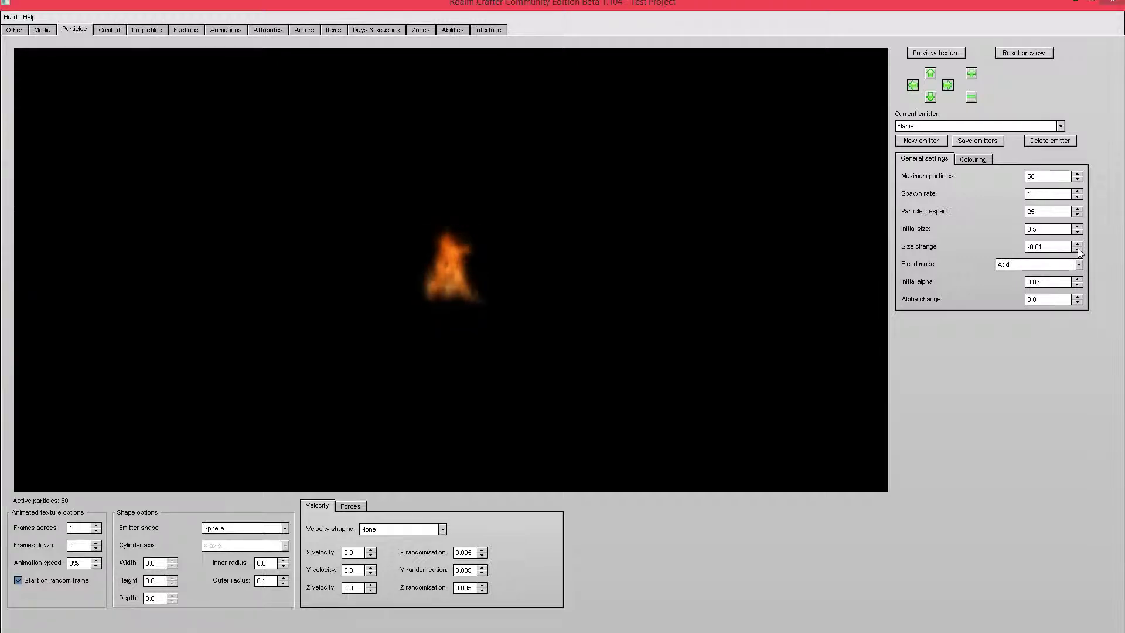
left_click(1027, 265)
left_click(1025, 267)
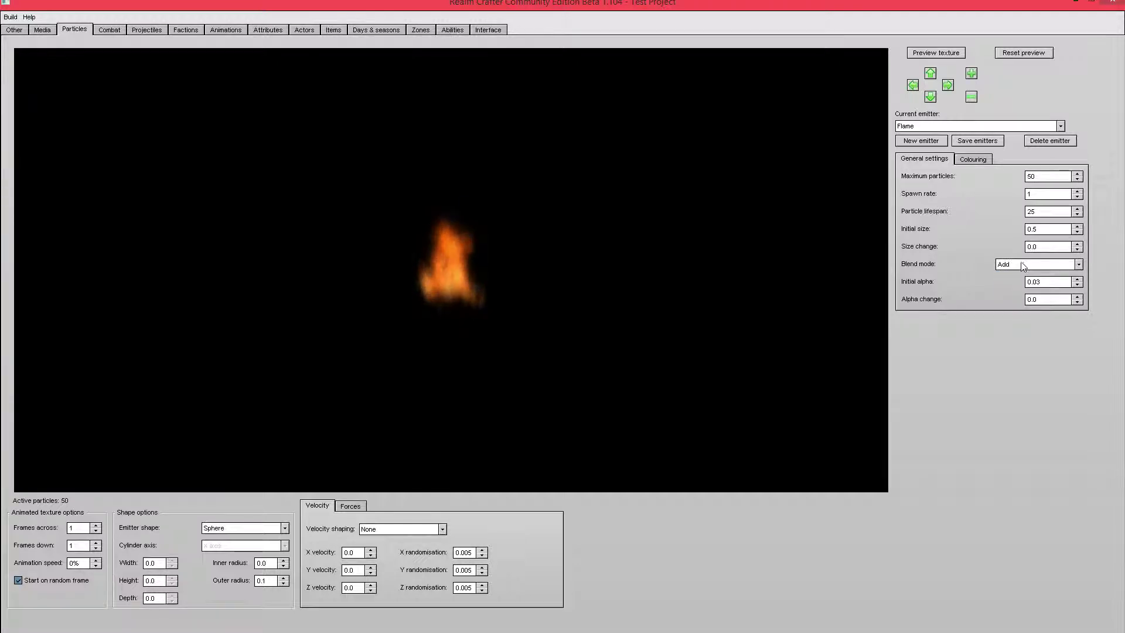
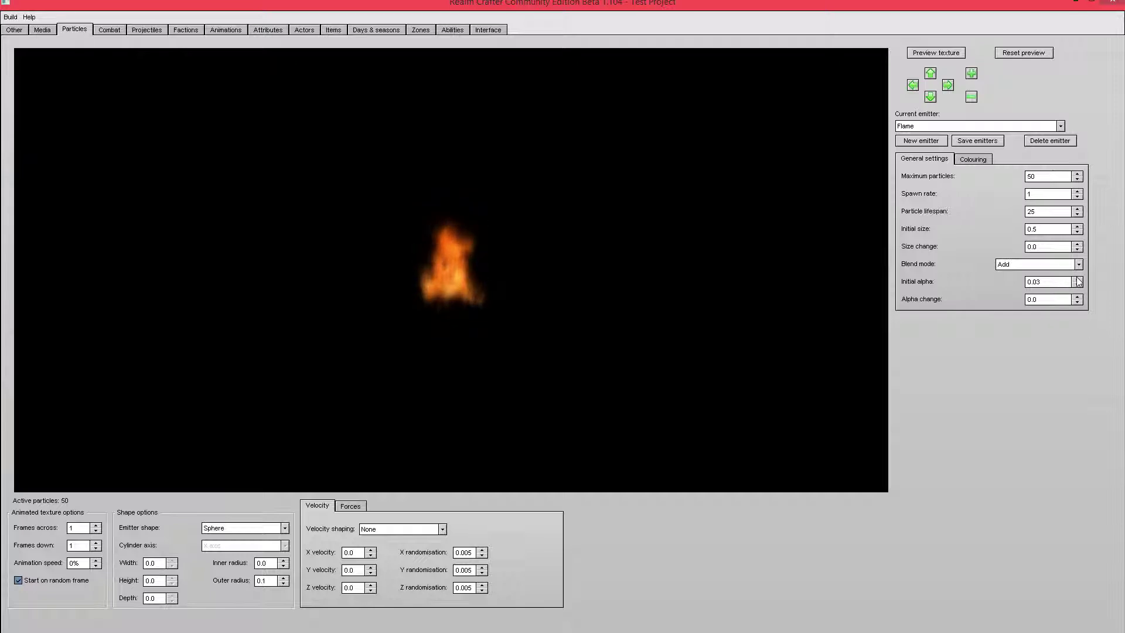
Try a different initial alpha on the Flame emitter and restore it to 0.03
left_click(1077, 279)
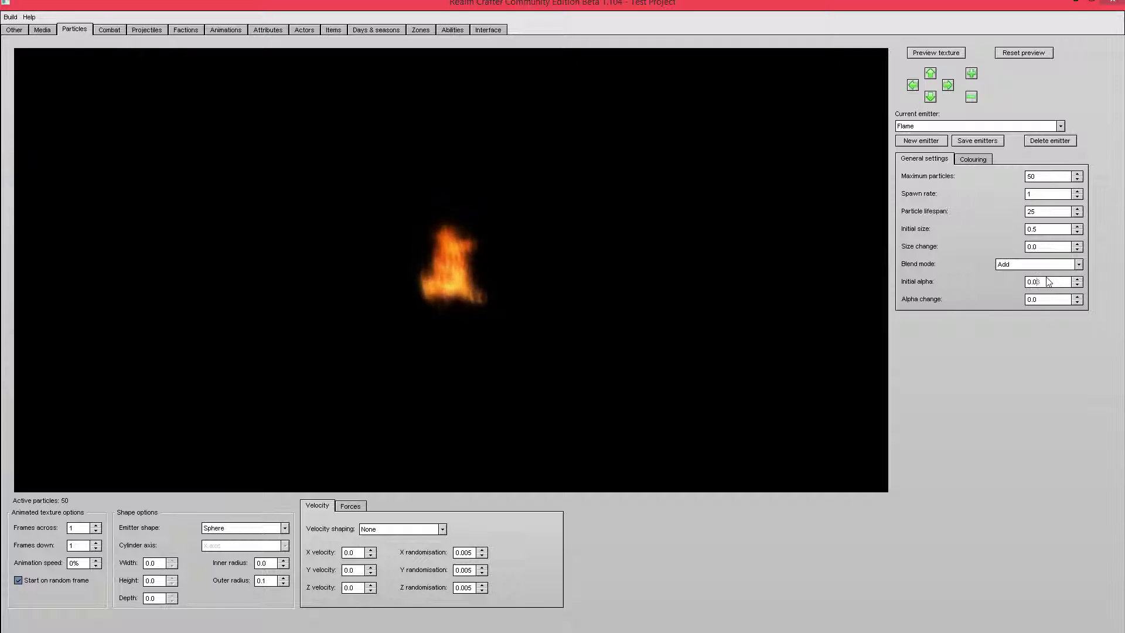
type("1.0")
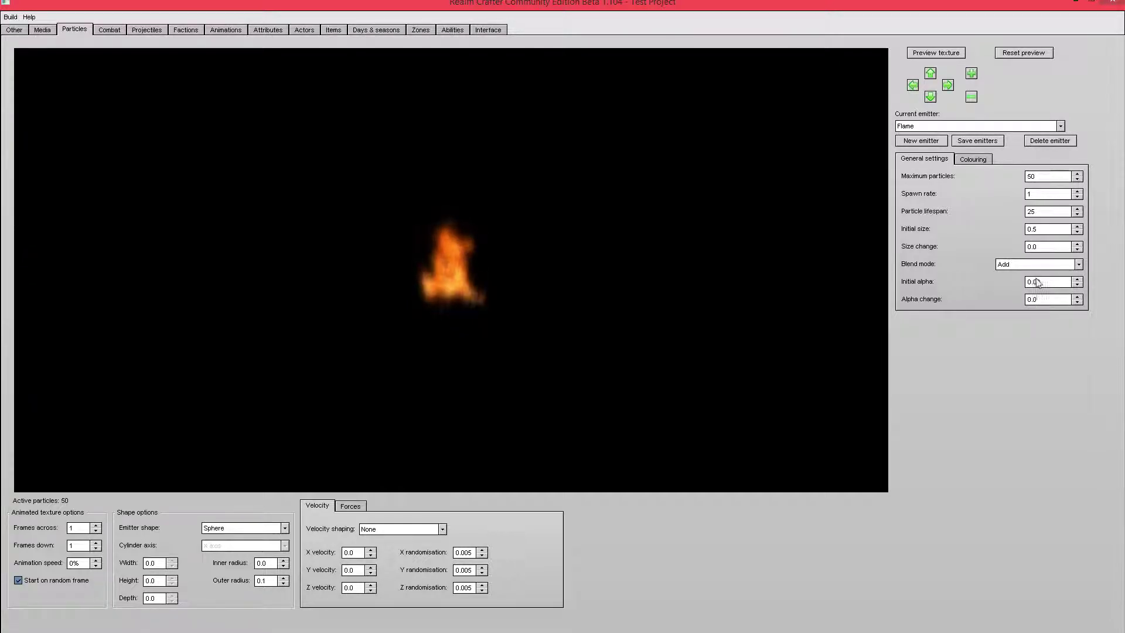
left_click(1048, 285)
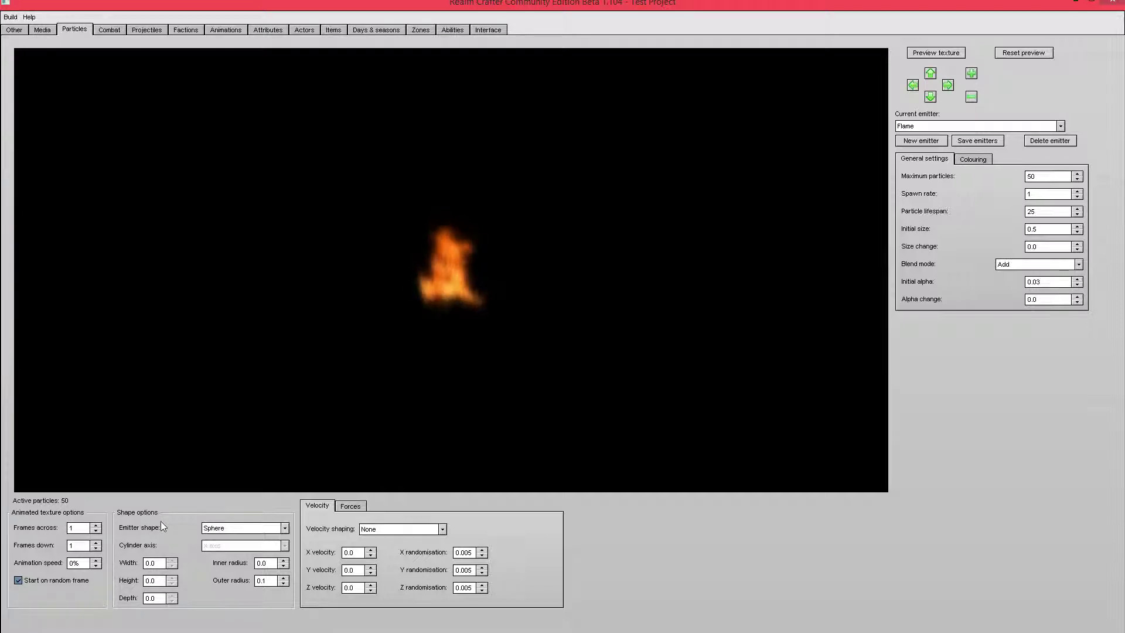
Check the emitter shape choices available for the Flame emitter, keeping Sphere
left_click(258, 528)
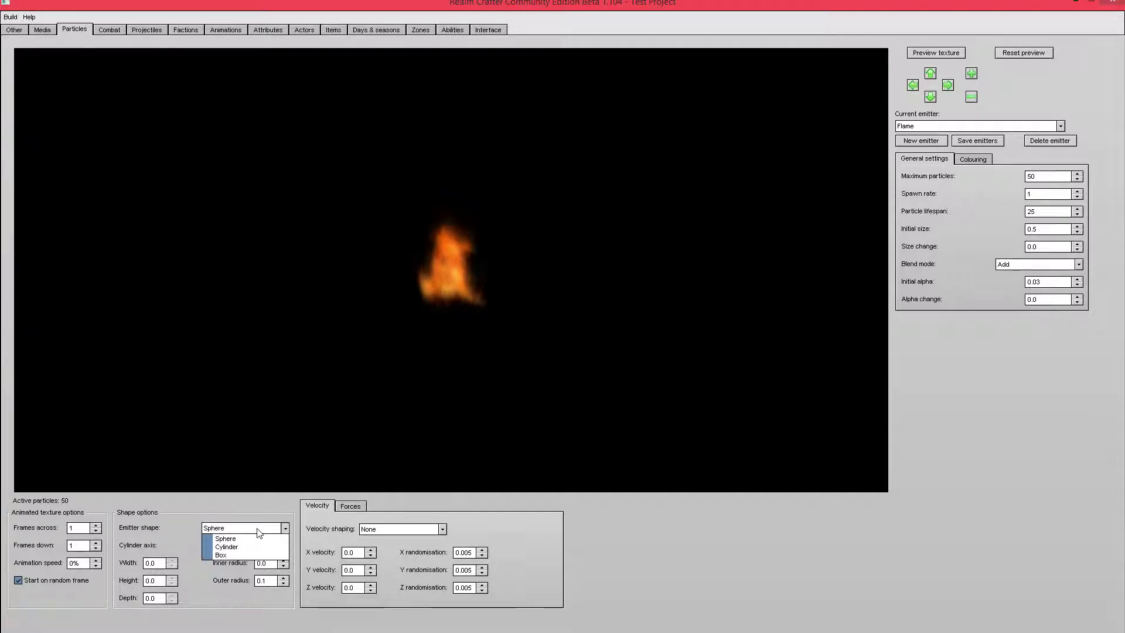
left_click(258, 530)
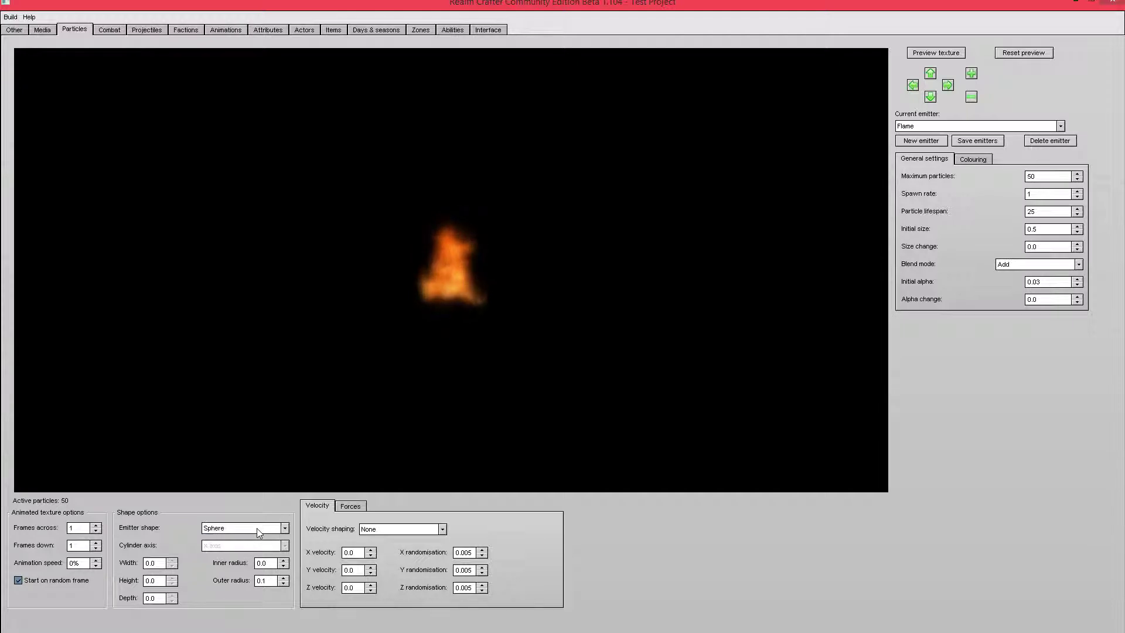
left_click(258, 530)
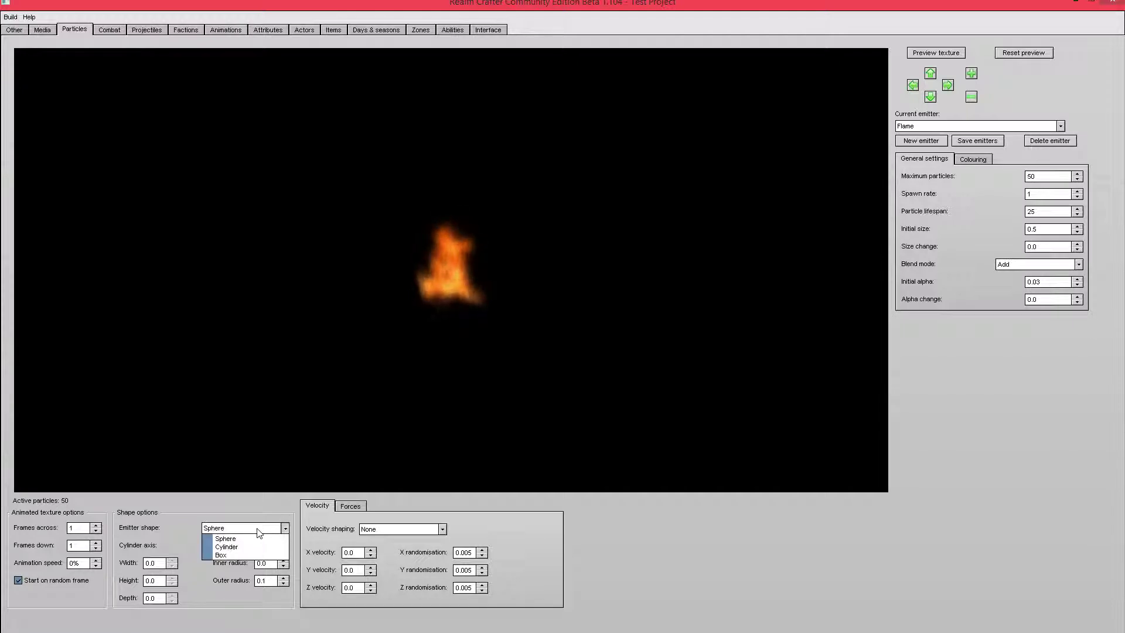
left_click(259, 531)
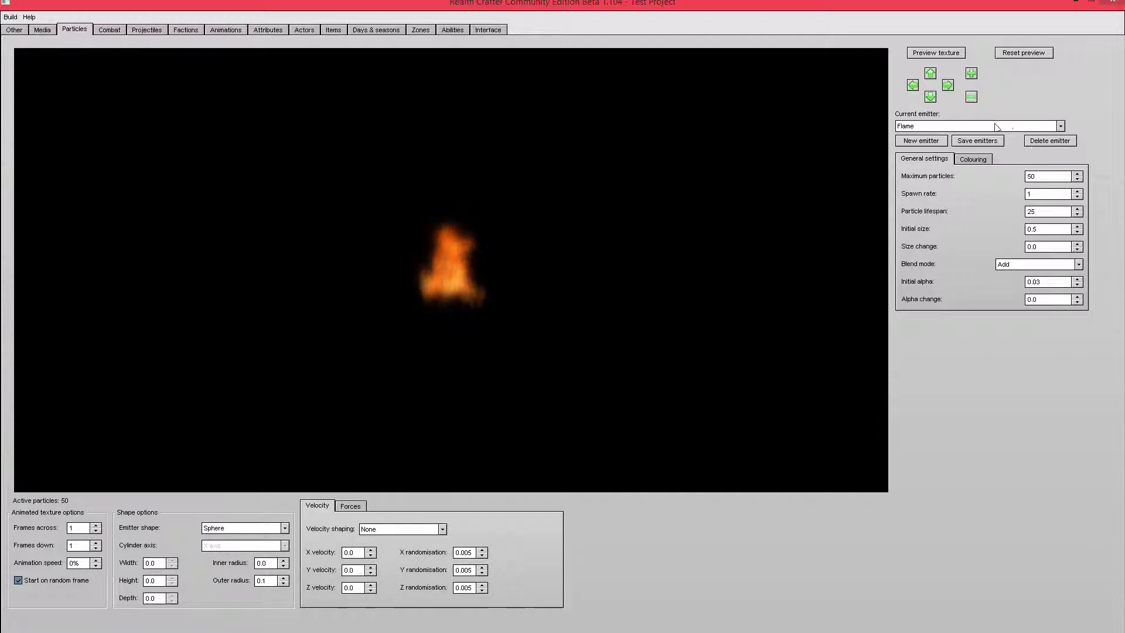
Switch to the leaves falling emitter and set the height of its box shape to 10.0
left_click(999, 126)
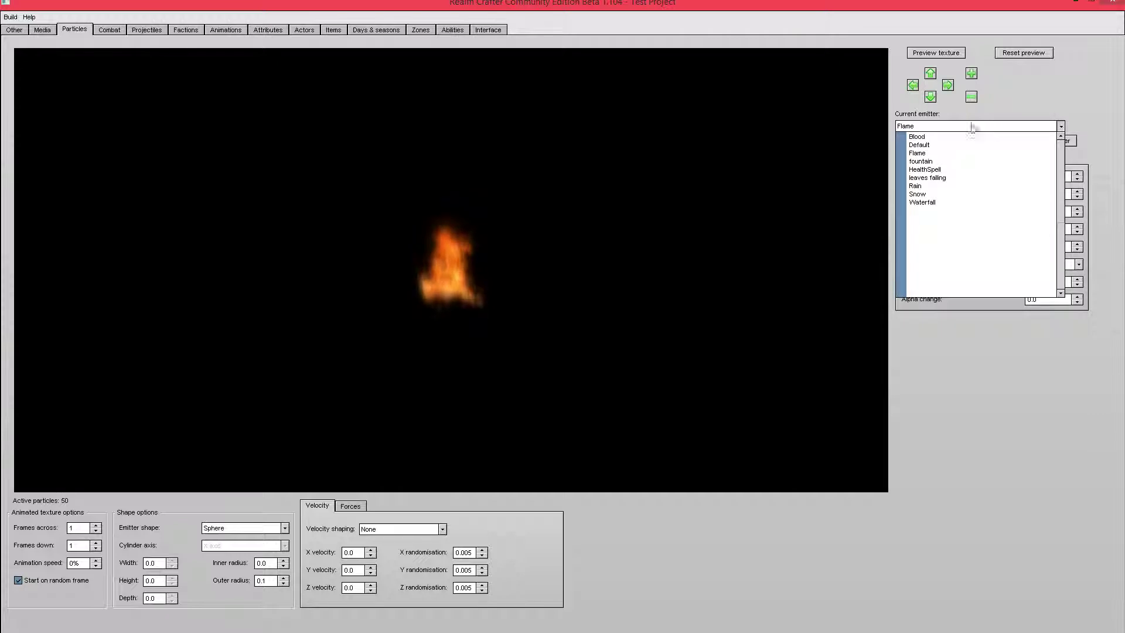
left_click(951, 180)
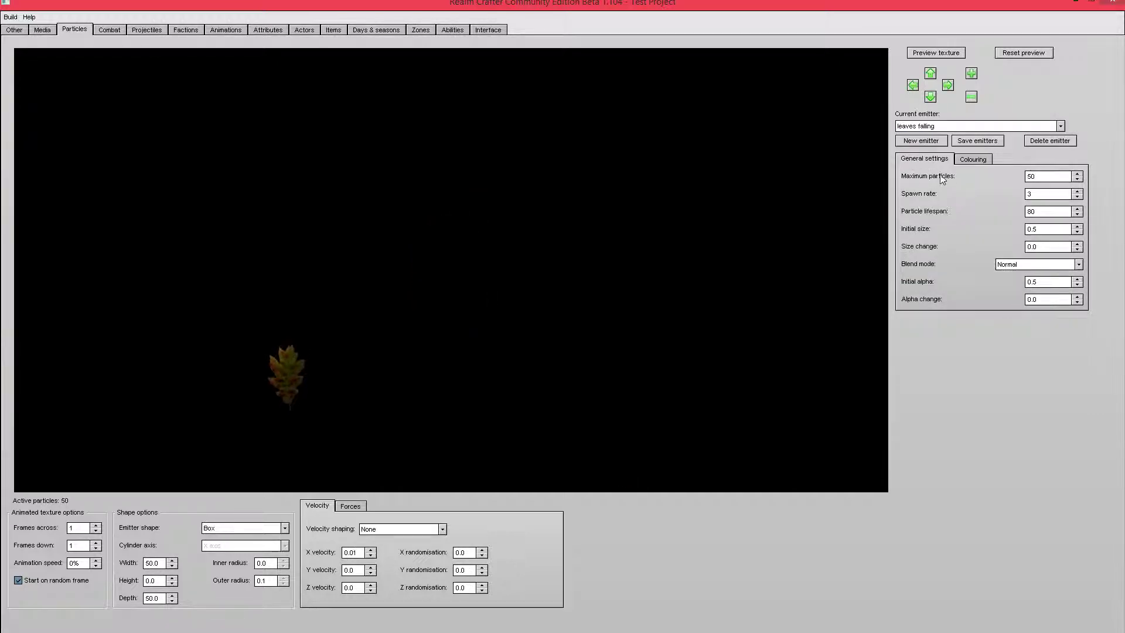
left_click(972, 97)
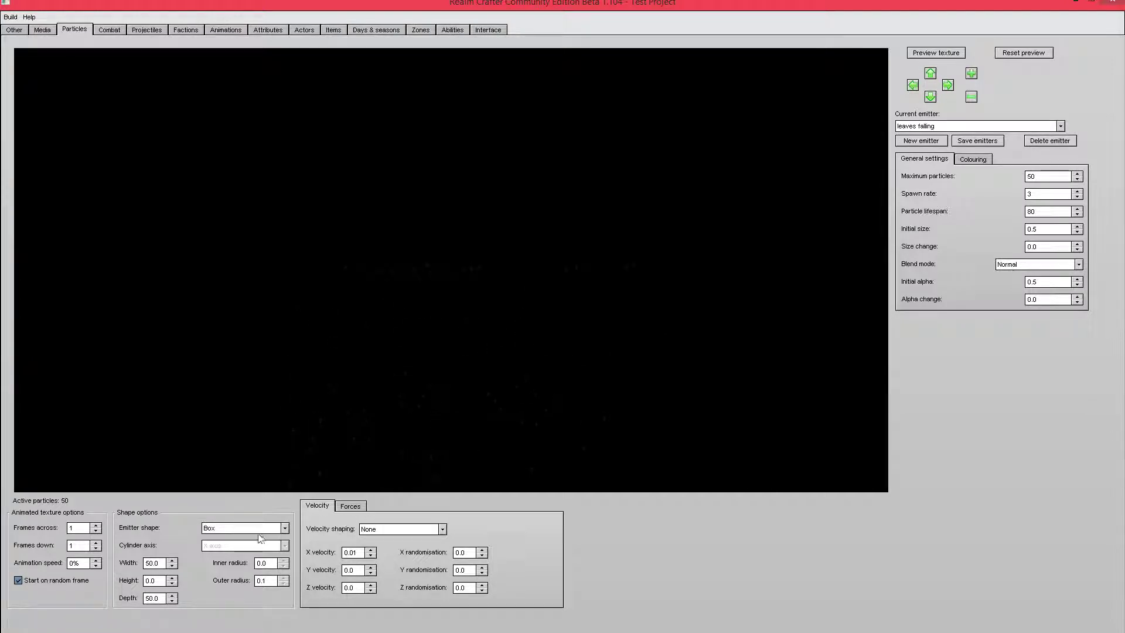
left_click(257, 529)
left_click(256, 530)
left_click(147, 580)
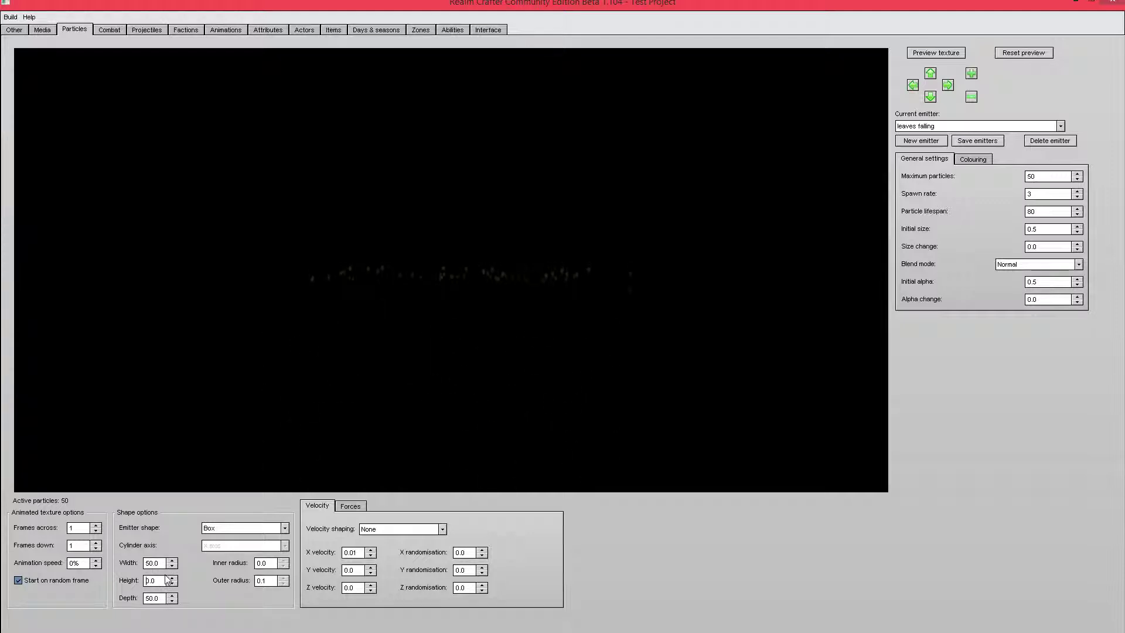
type("1")
Adjust the leaves falling emitter's Y force and set it to 0.0
left_click(353, 507)
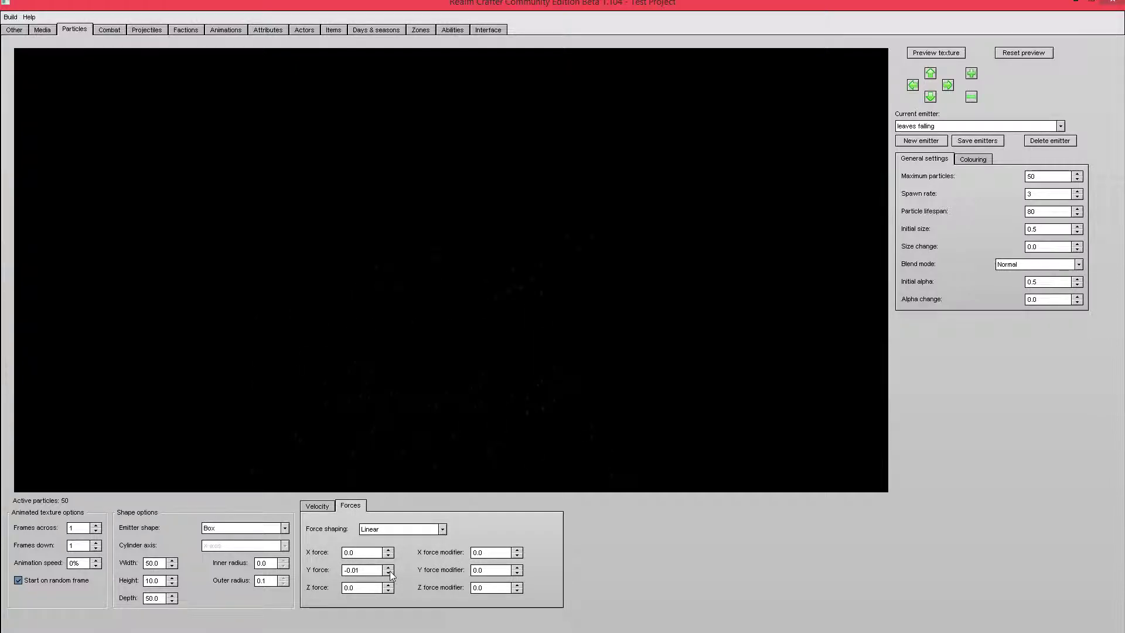
left_click(388, 567)
left_click(388, 567)
left_click(388, 567)
type("0.0")
Try a Y velocity of 0.01 on the leaves falling emitter and lower it again
left_click(319, 507)
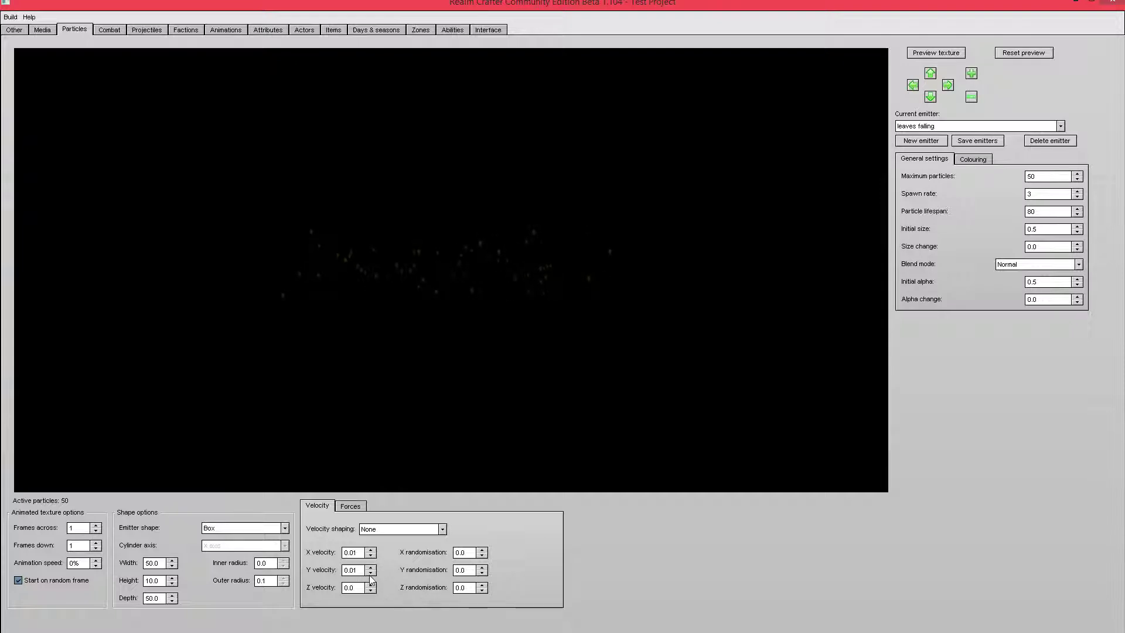
left_click(370, 572)
left_click(370, 572)
Set the leaves falling emitter's Y force to -0.005 with Linear force shaping
left_click(350, 506)
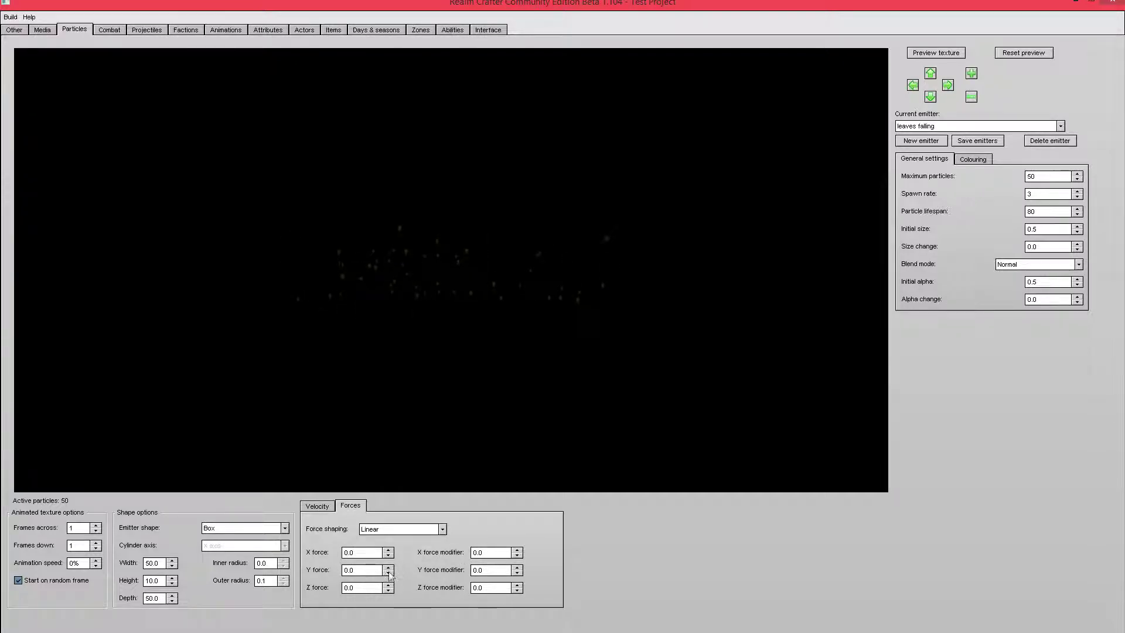
left_click(389, 573)
left_click(387, 567)
left_click(387, 566)
Try raising the leaves falling emitter's Y velocity, and lower it to about -0.16
left_click(317, 505)
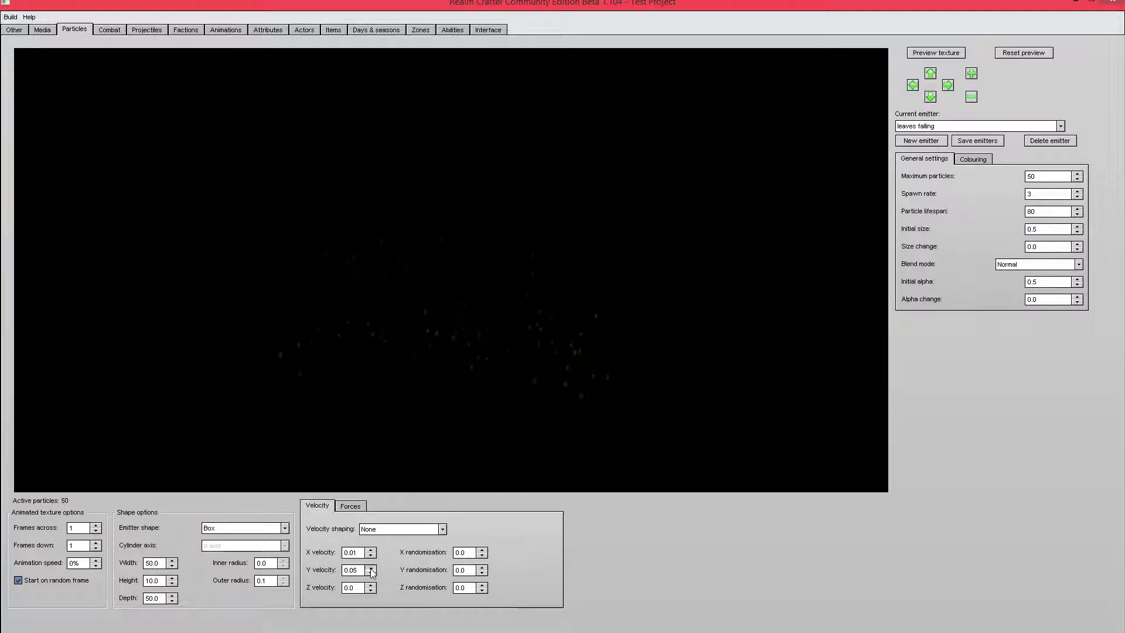
left_click(371, 567)
left_click(371, 567)
left_click(370, 573)
left_click(371, 573)
left_click(370, 573)
left_click(370, 572)
left_click(371, 573)
left_click(370, 573)
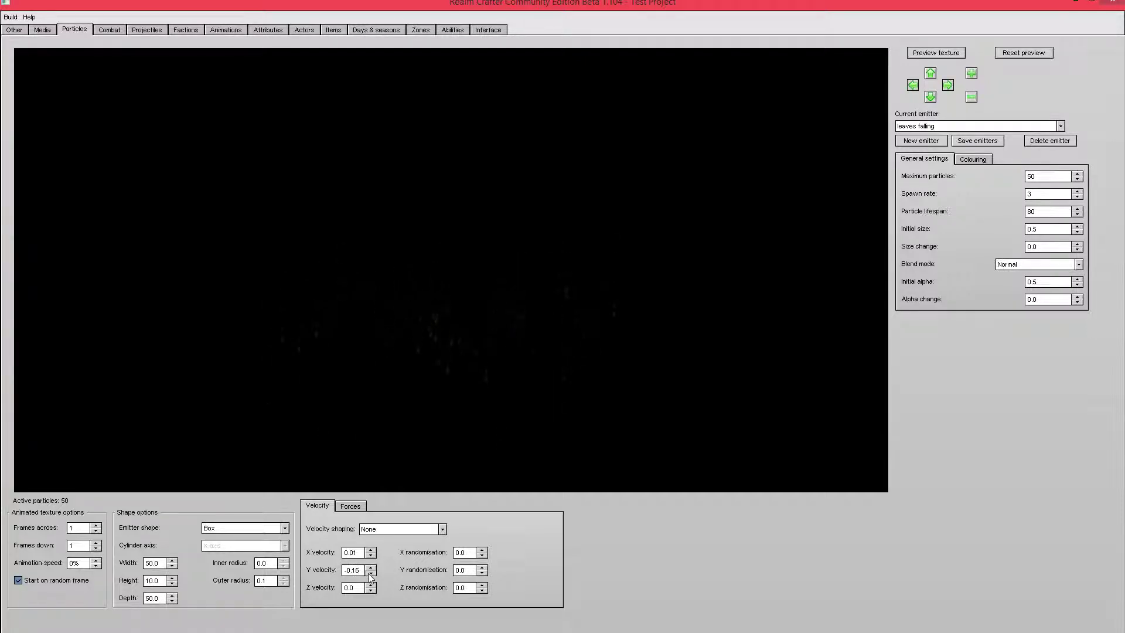
Try further negative and positive Y velocities up to 0.32 on the leaves falling emitter and reset the value to 0.0
left_click(370, 573)
left_click(370, 573)
left_click(370, 573)
left_click(370, 573)
left_click(370, 573)
left_click(371, 567)
left_click(370, 568)
left_click(370, 568)
left_click(370, 574)
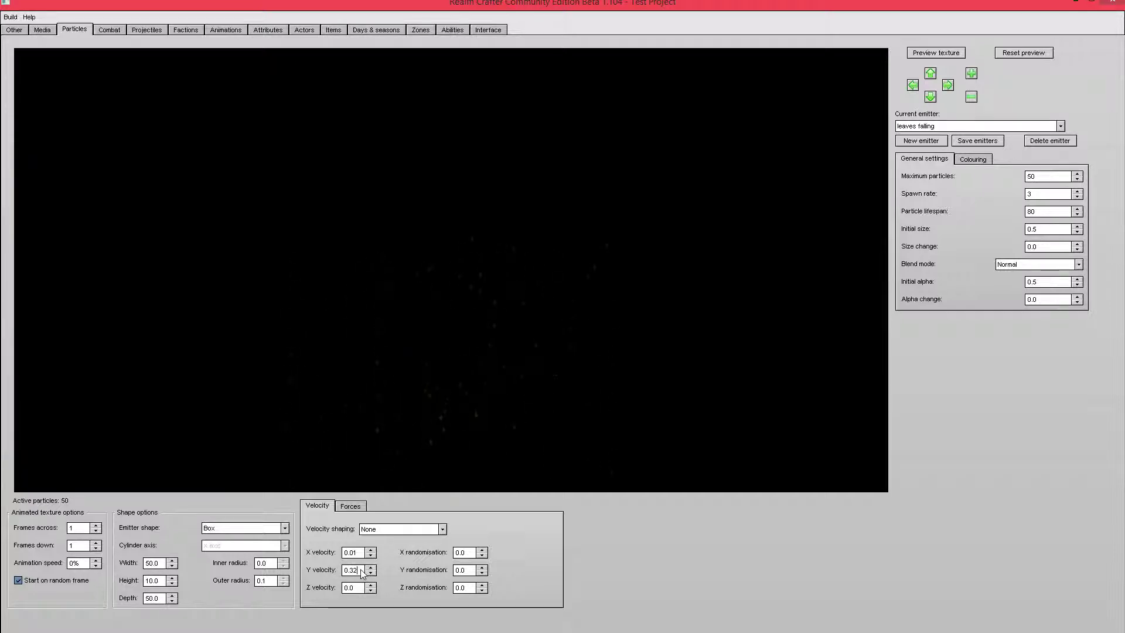
type(".0")
Review the emitter shape choices and the radius settings for the leaves falling emitter, keeping Box
left_click(220, 528)
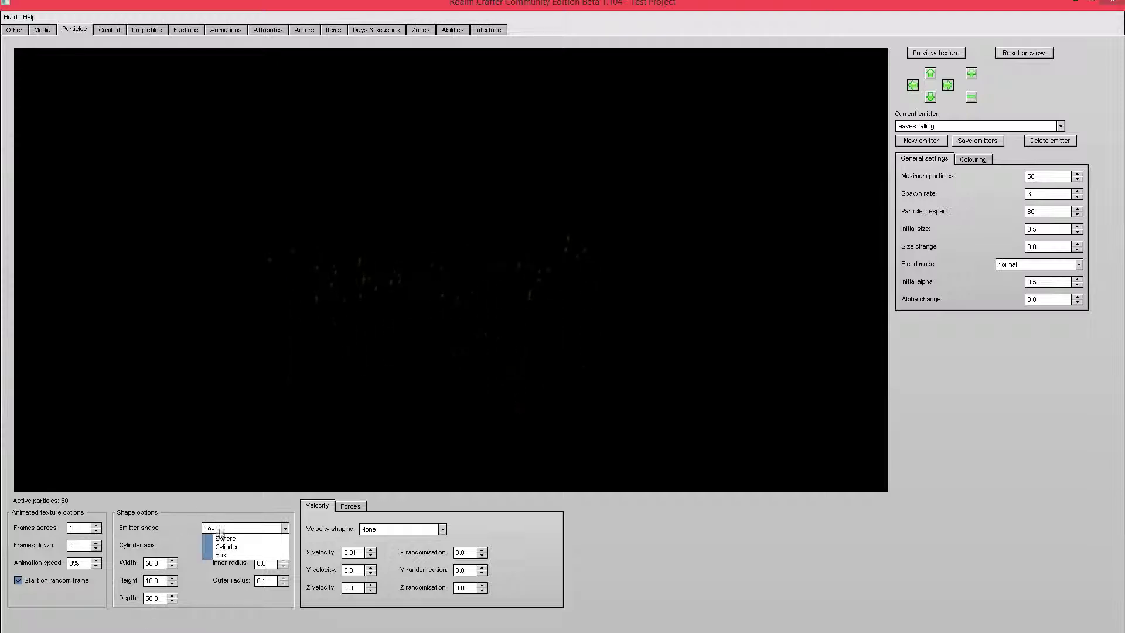
left_click(231, 529)
left_click(234, 528)
left_click(267, 555)
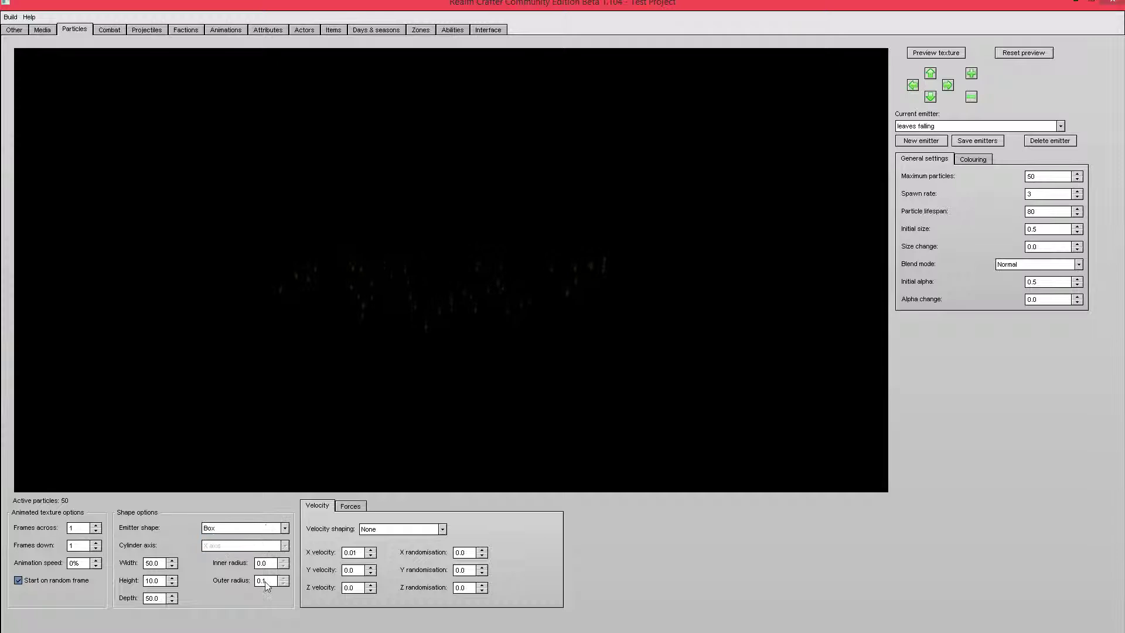
left_click(240, 530)
left_click(241, 534)
Try the Strictly shaped and Shaped velocity shaping on the leaves falling emitter and return it to None
left_click(404, 530)
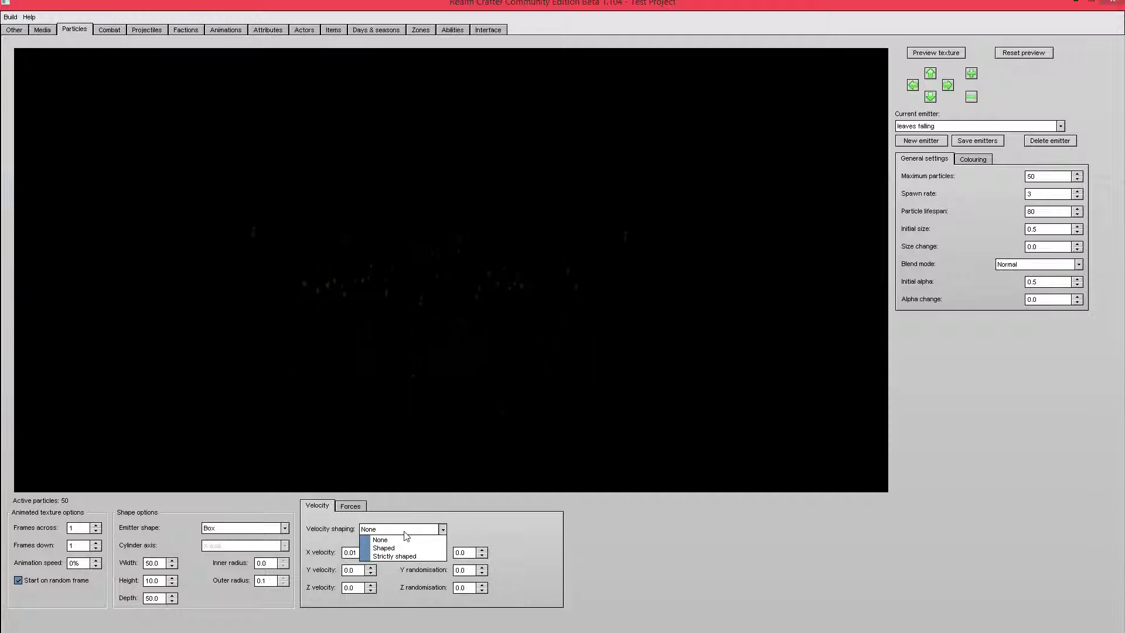
left_click(394, 556)
left_click(398, 529)
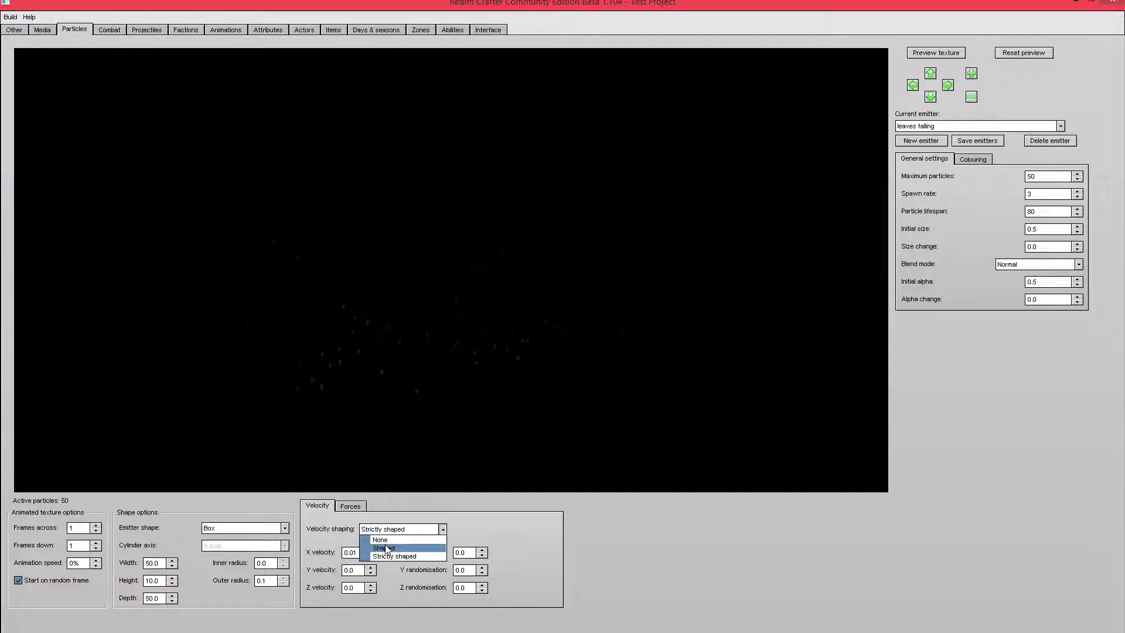
left_click(386, 548)
left_click(392, 529)
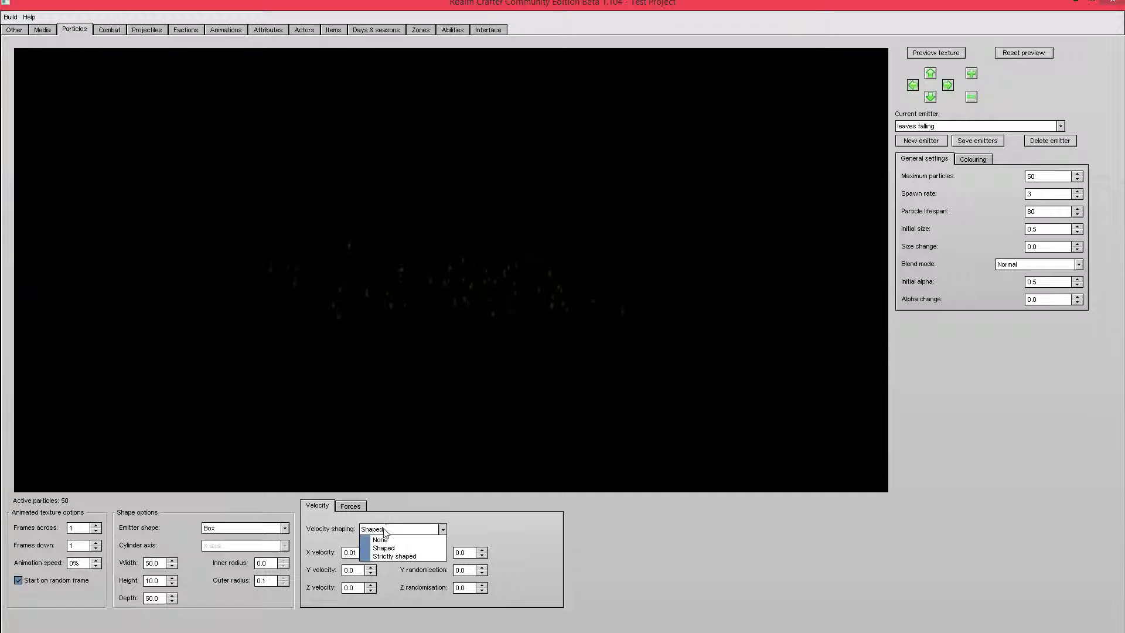
left_click(384, 539)
Try Spherical force shaping on the leaves falling emitter, restore Linear, and return to the velocity settings
left_click(350, 507)
left_click(388, 529)
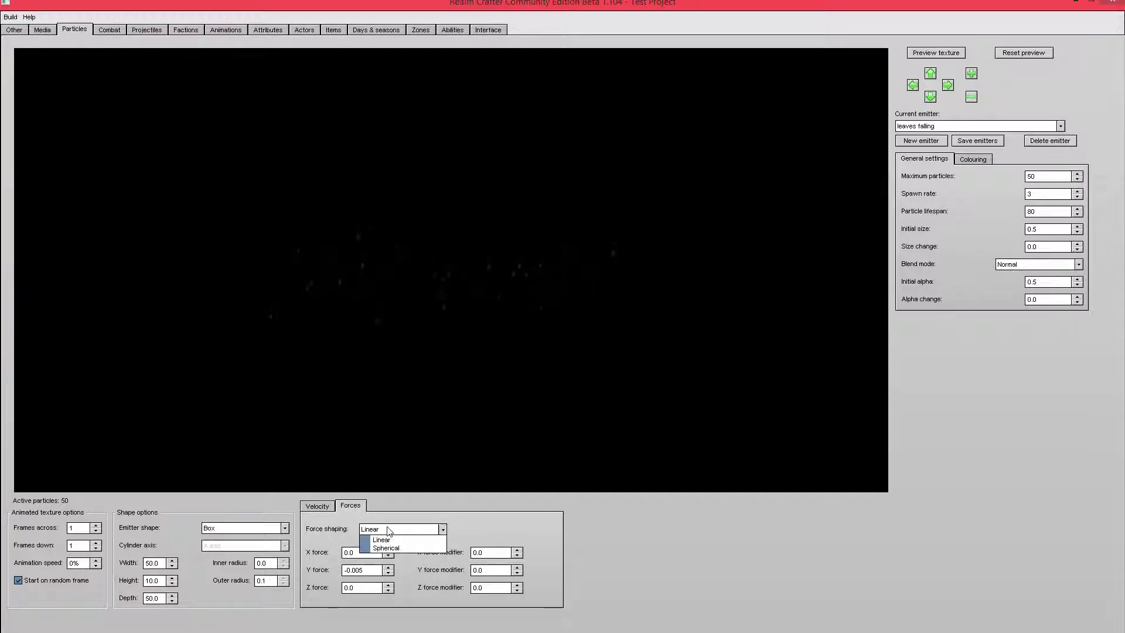
left_click(391, 548)
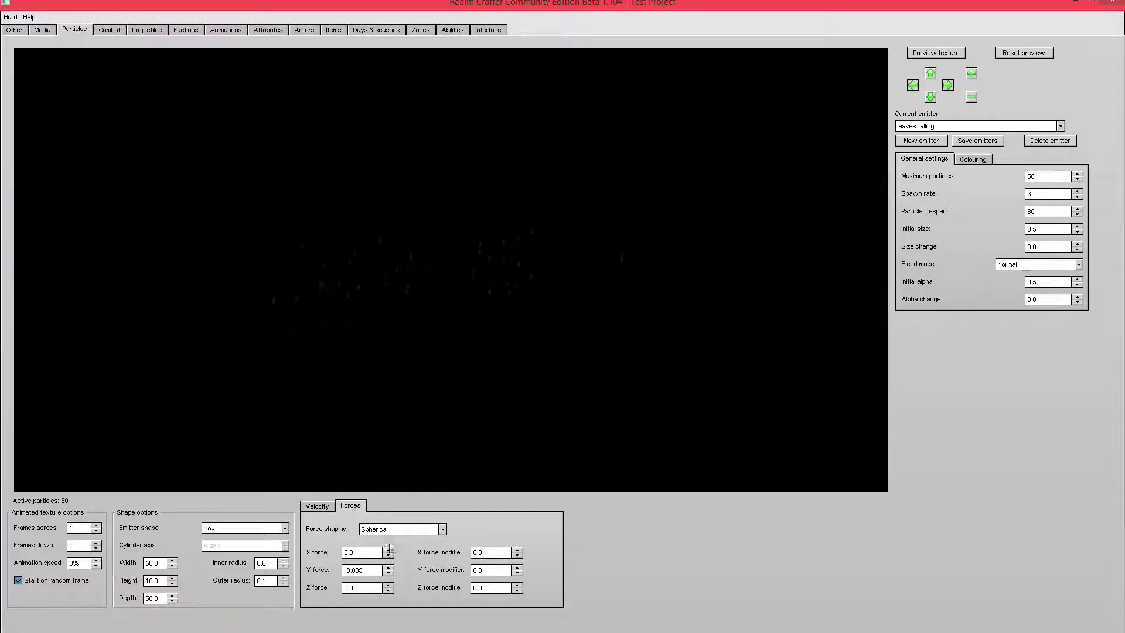
left_click(393, 529)
left_click(396, 538)
left_click(316, 507)
left_click(347, 507)
left_click(317, 507)
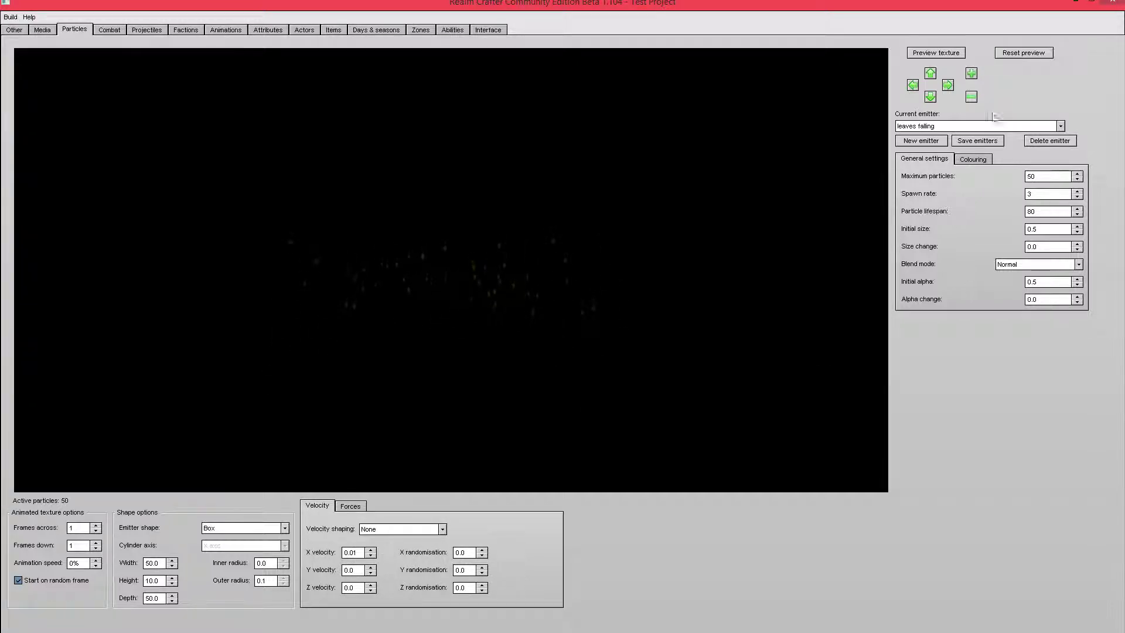
Save the emitters and open the leaves falling emitter's colouring settings
left_click(992, 143)
left_click(972, 159)
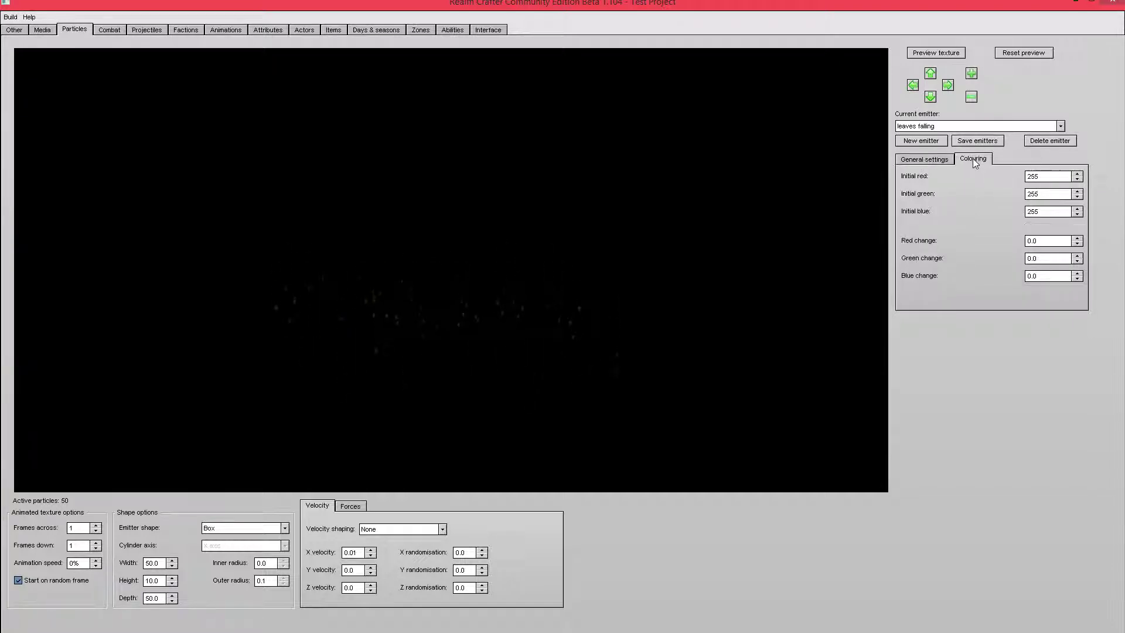
left_click(1049, 196)
left_click(992, 141)
Switch to the Flame emitter and enlarge it in the preview
left_click(938, 125)
left_click(934, 151)
left_click(971, 73)
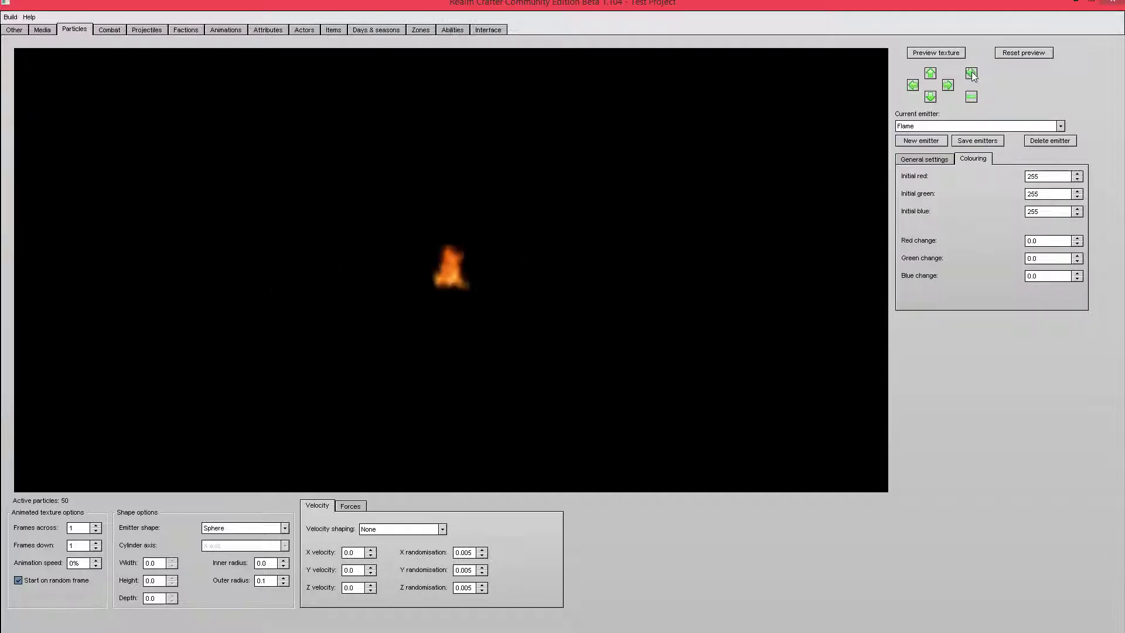
Try an initial red of 0 on the Flame emitter and re-enter 255 as its initial blue
double_click(1049, 174)
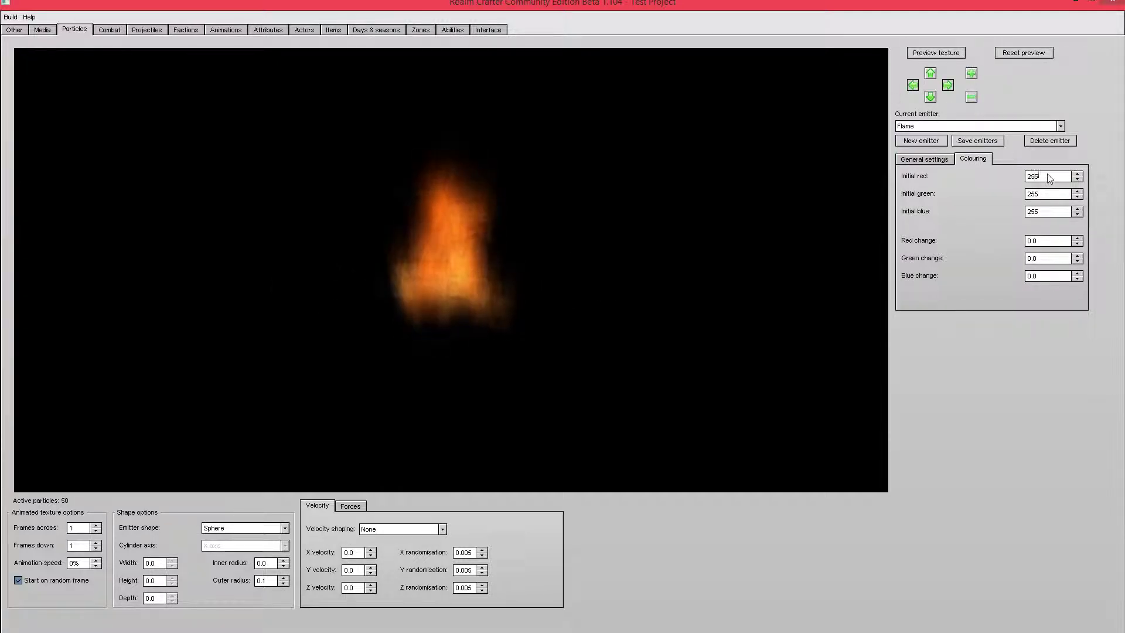
type("0")
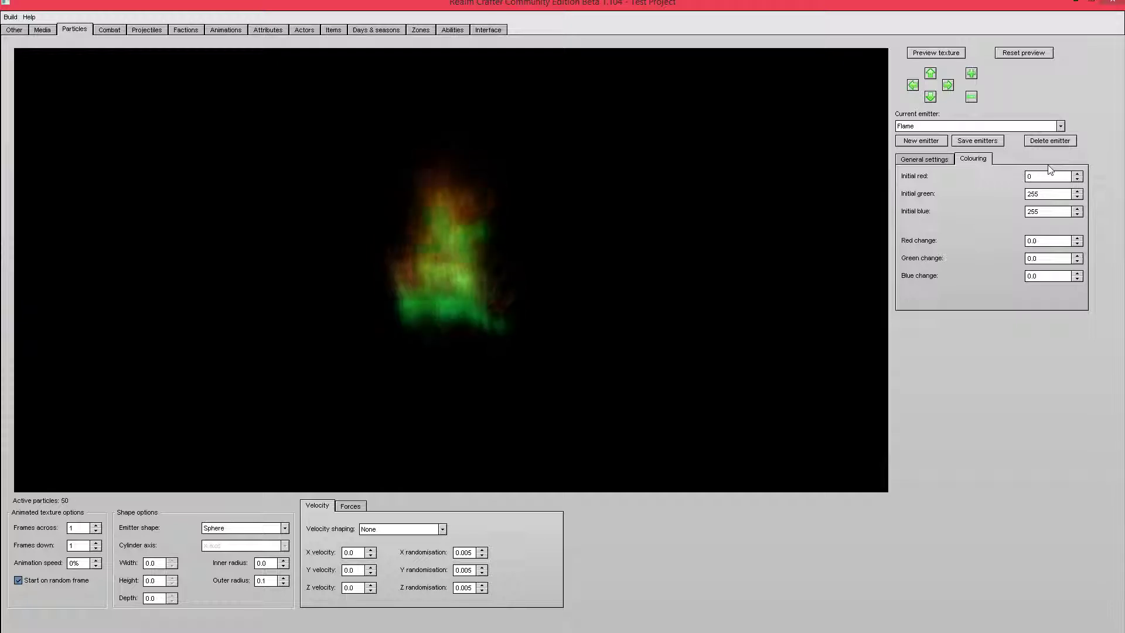
left_click(1056, 212)
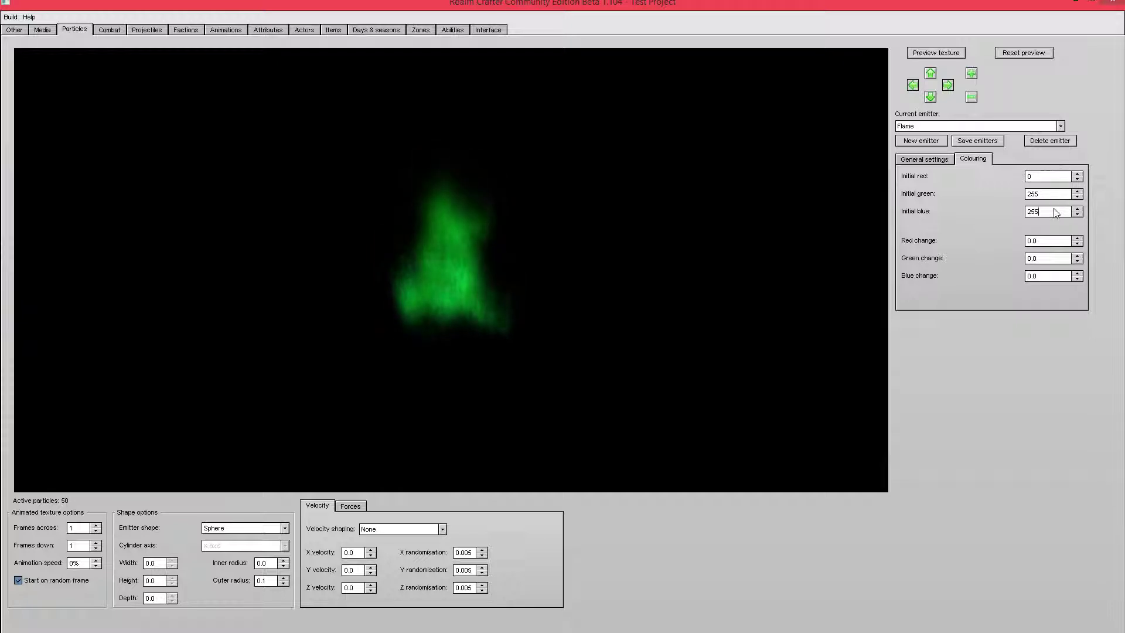
key("BackSpace")
type("5")
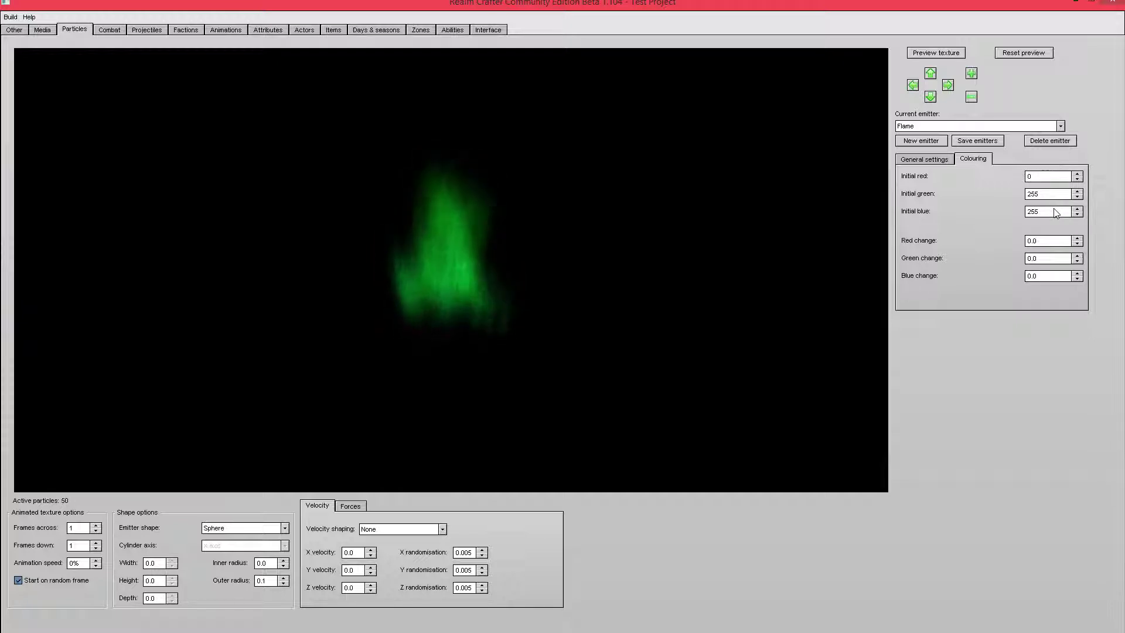
Try an initial red of 100 on the Flame emitter and restore it to 255
left_click(1047, 176)
key("BackSpace")
type("100")
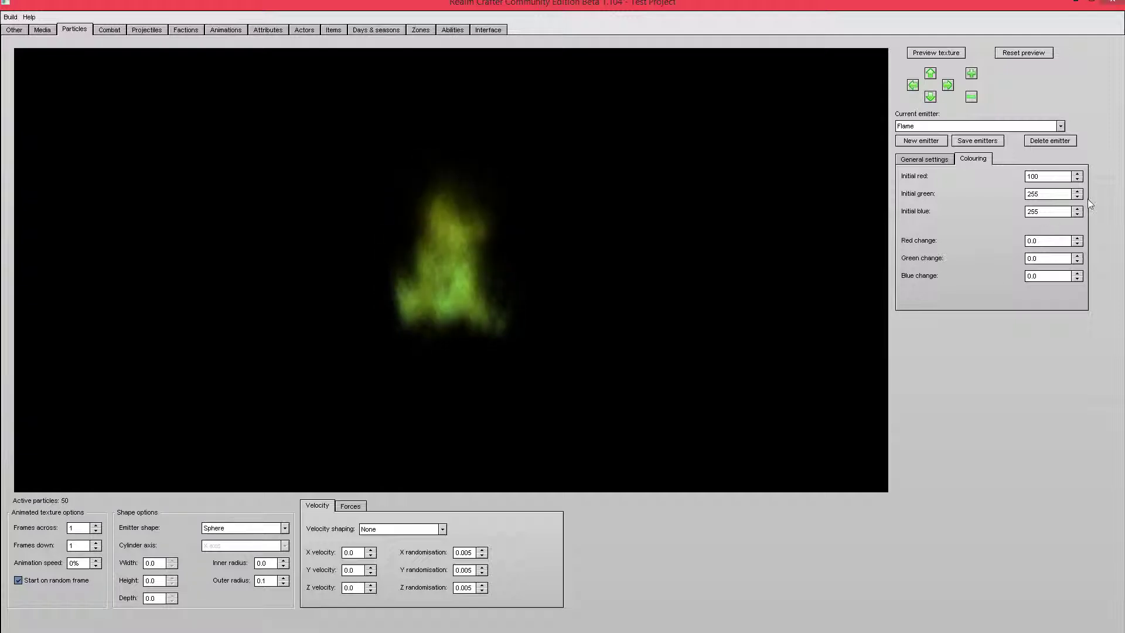
key("BackSpace")
key("BackSpace")
key("BackSpace")
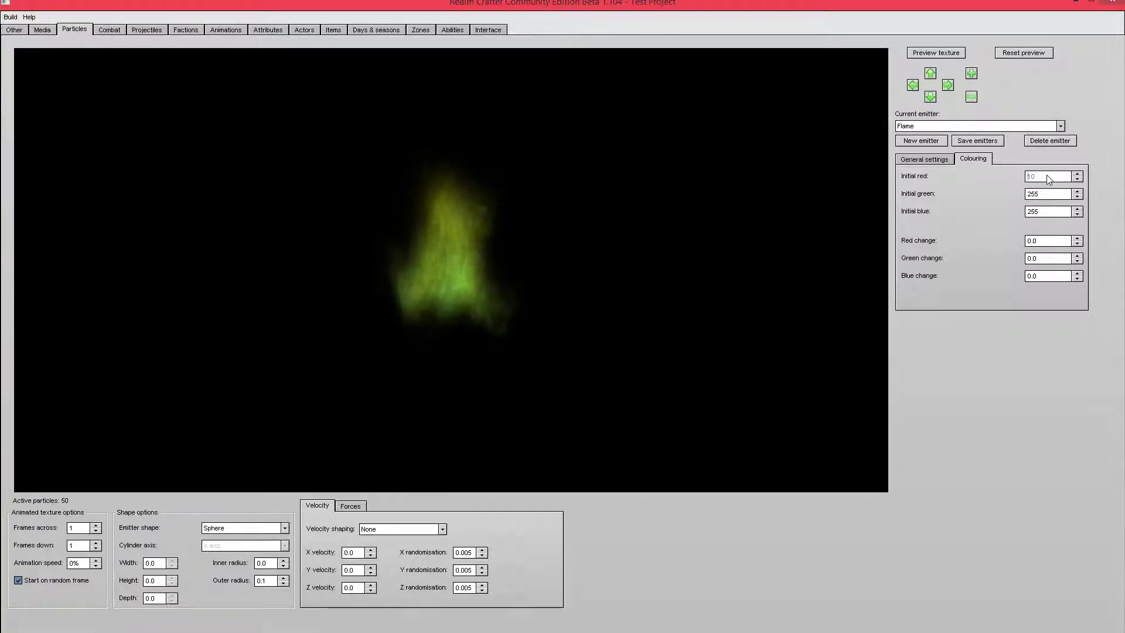
type("255")
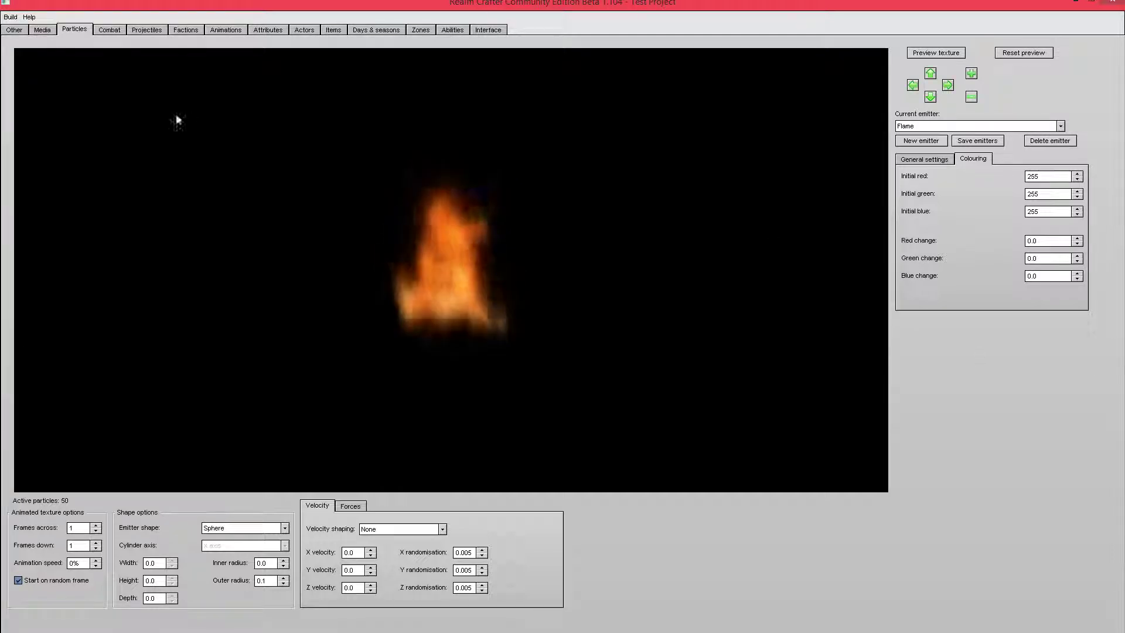
Preview the Snow and Rain emitters and return to the Snow emitter
left_click(1042, 126)
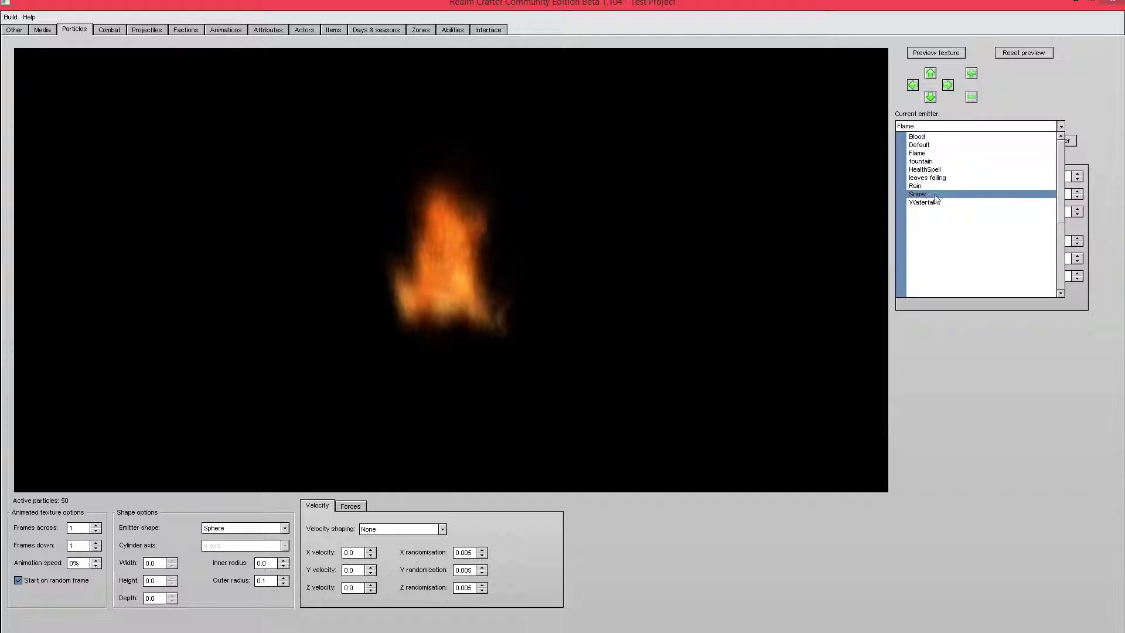
left_click(936, 194)
left_click(969, 130)
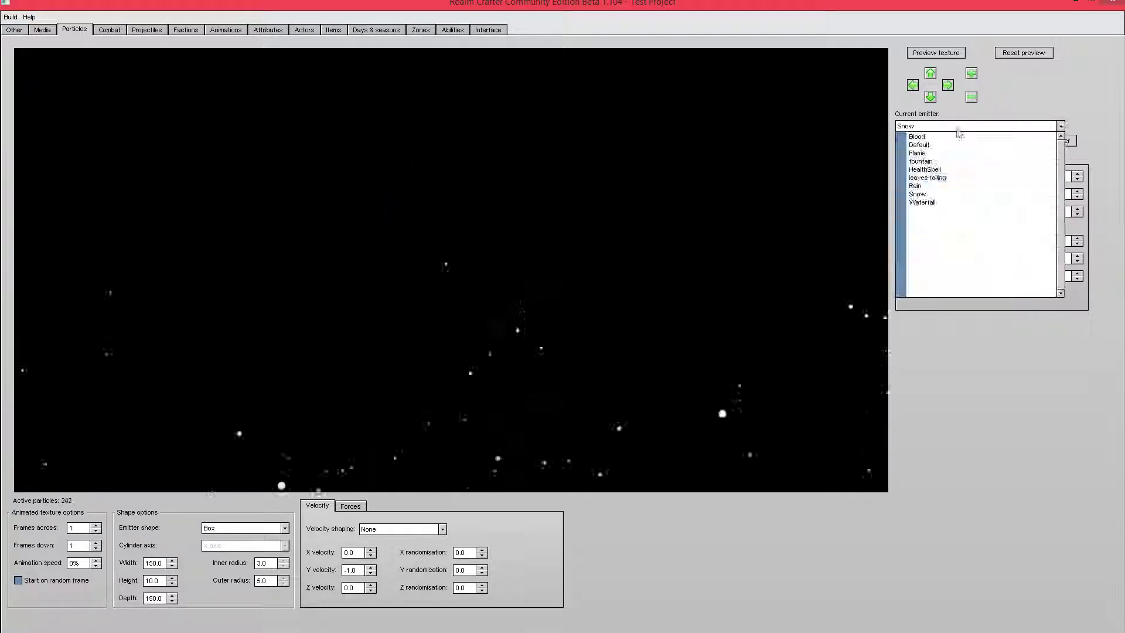
left_click(937, 181)
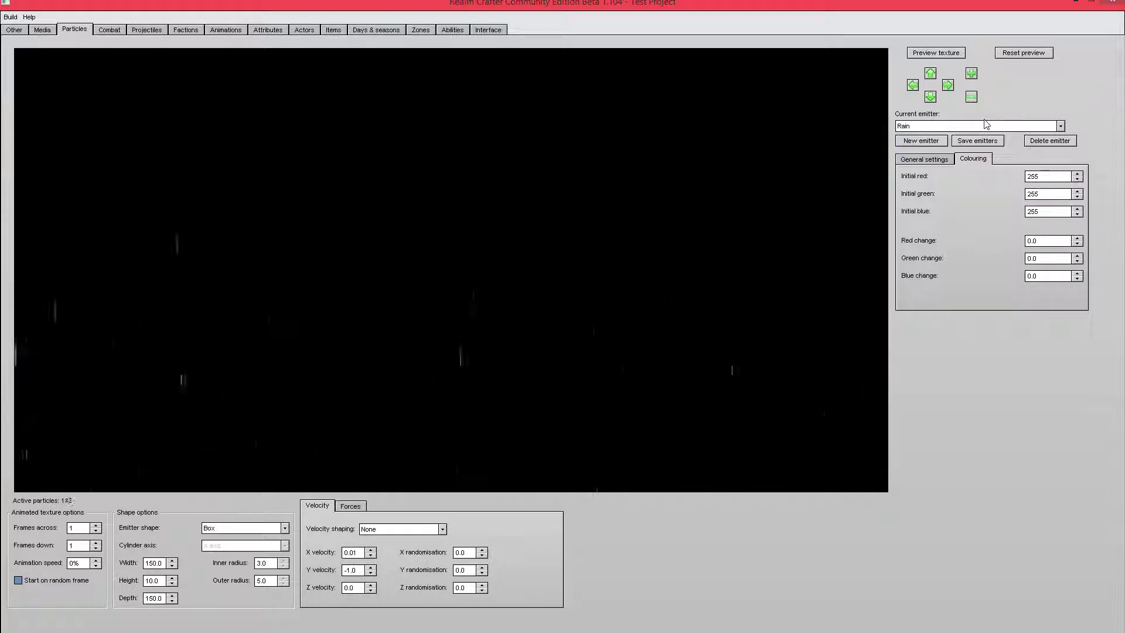
left_click(984, 126)
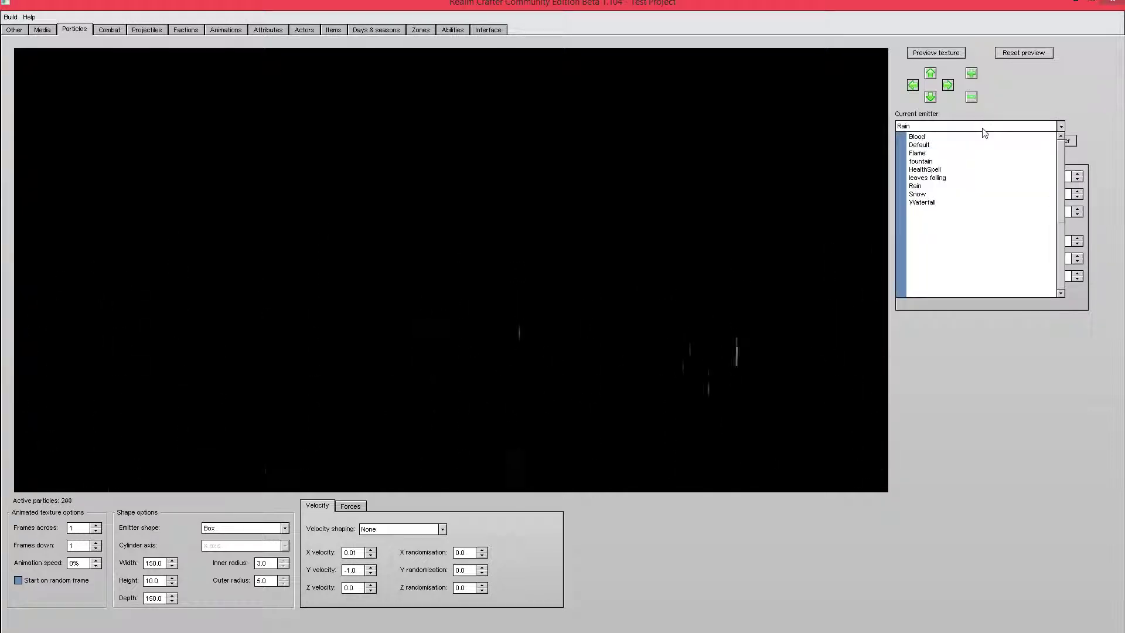
left_click(932, 194)
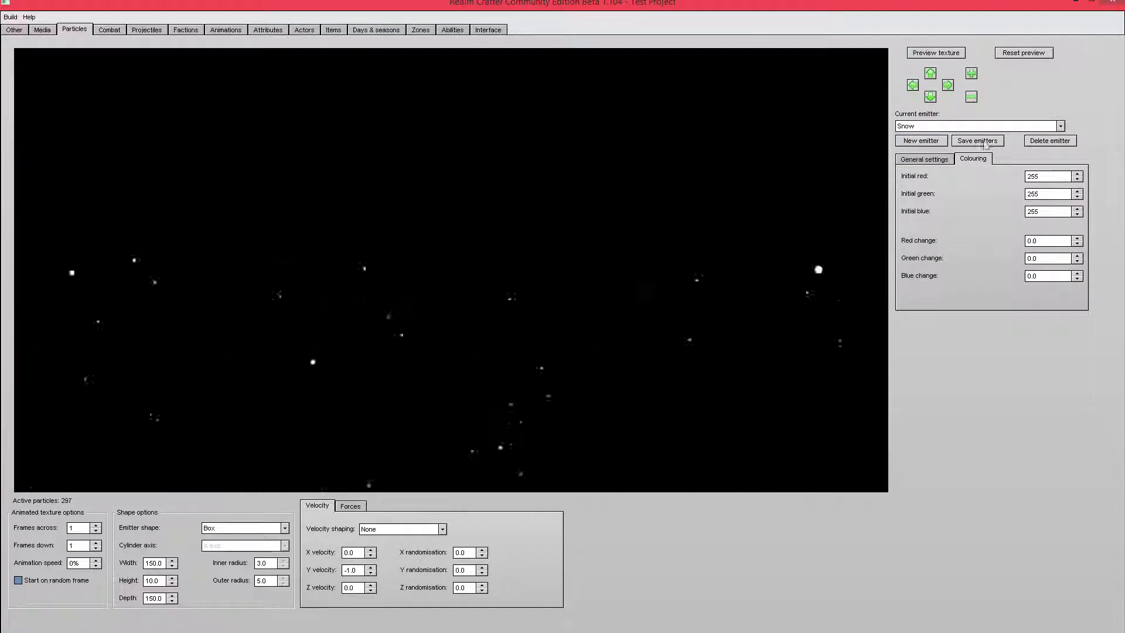
Shrink and shift the Snow emitter's preview and open its general settings
left_click(920, 126)
left_click(917, 130)
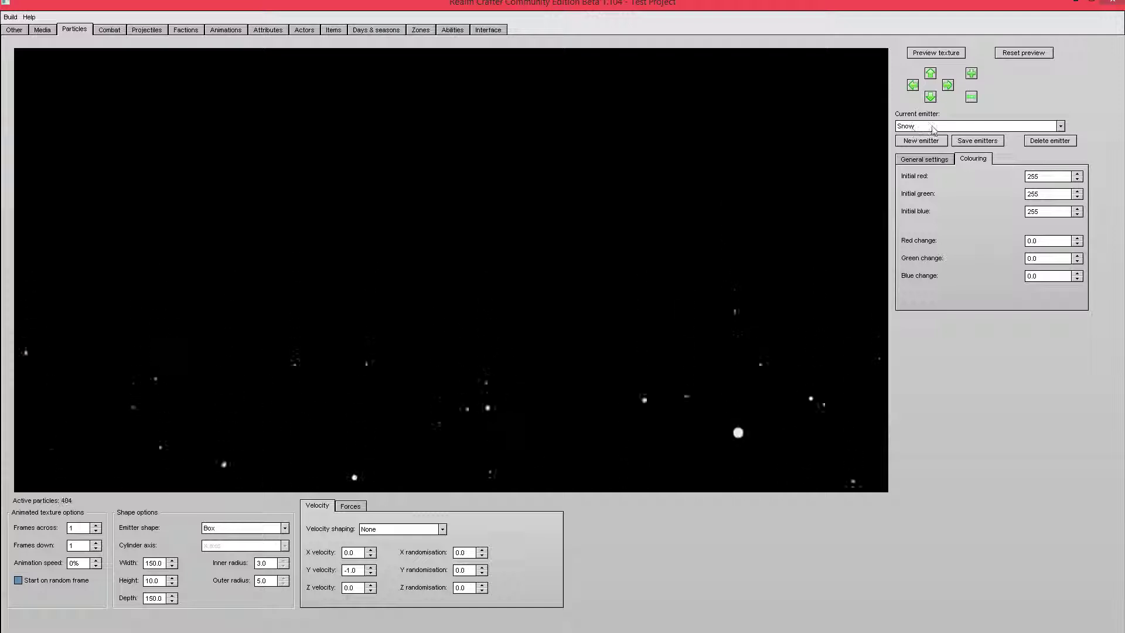
left_click(931, 125)
left_click(931, 131)
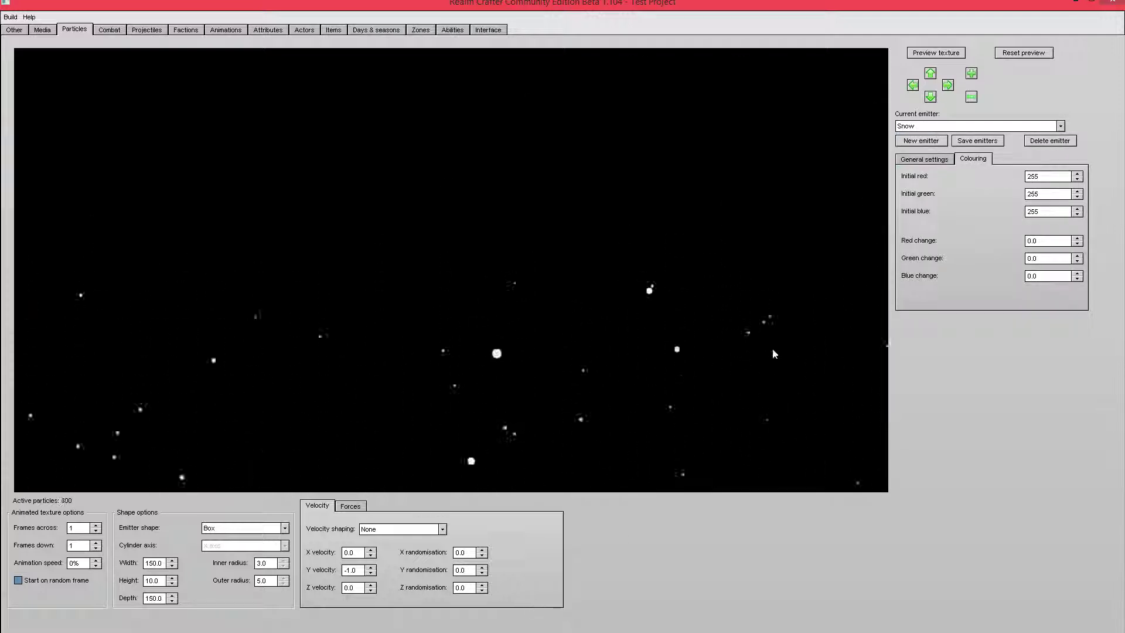
left_click(971, 98)
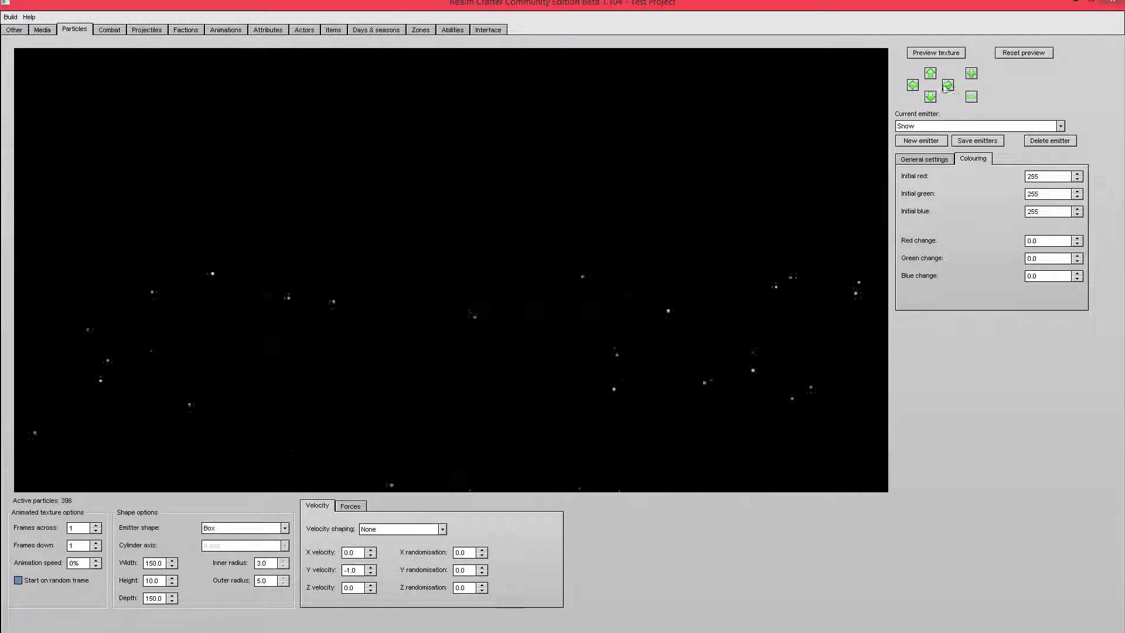
left_click(948, 85)
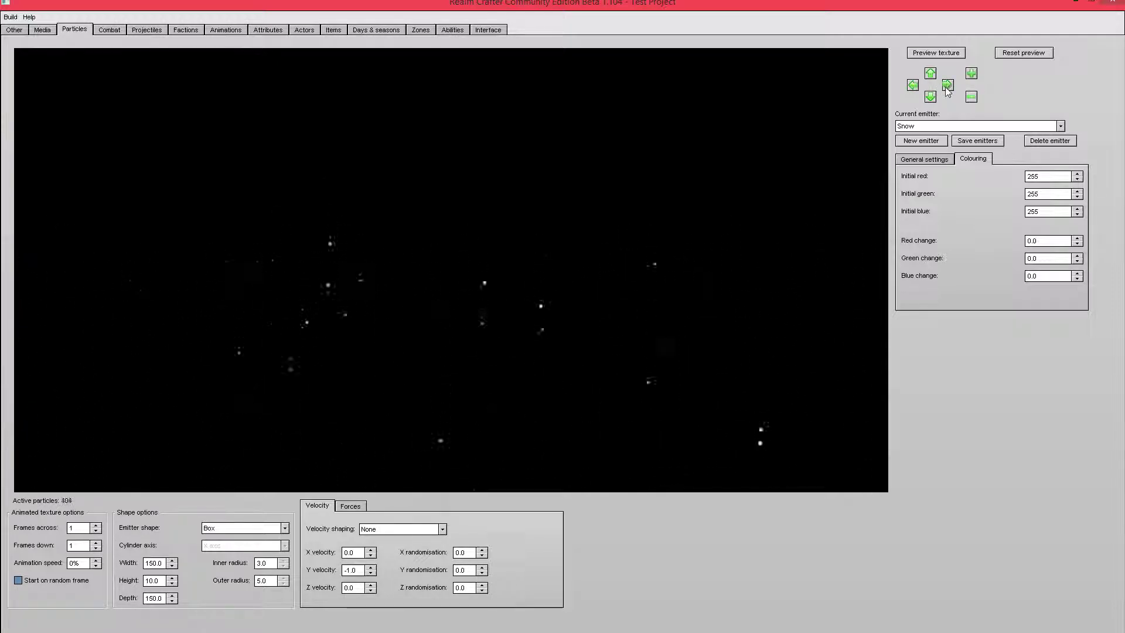
left_click(931, 161)
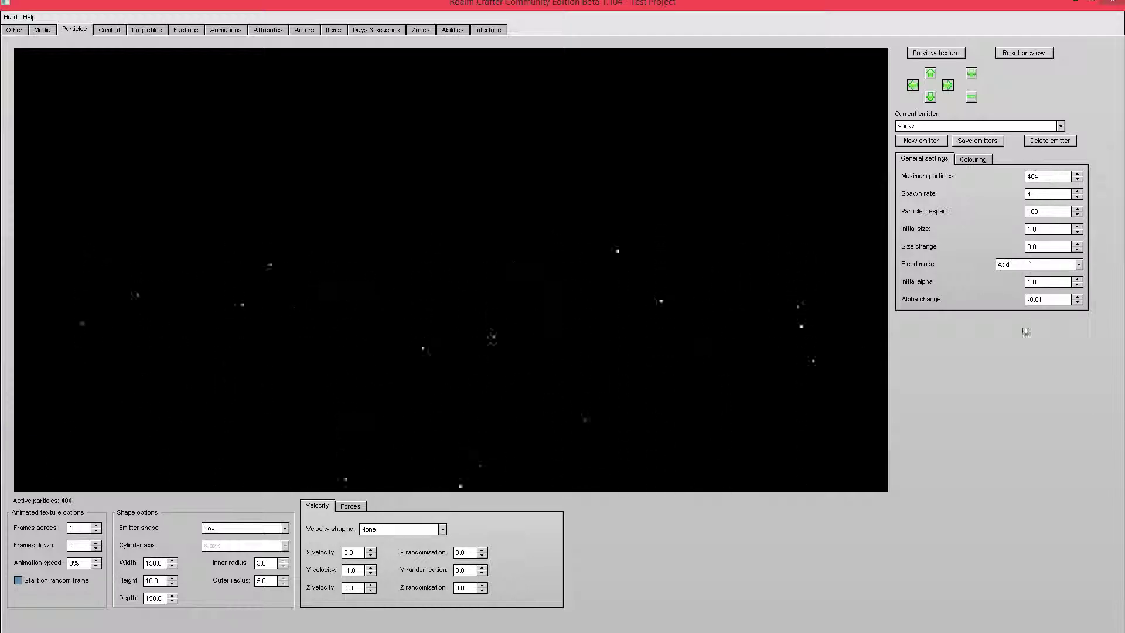
Switch to the Blood emitter and enlarge it in the preview
left_click(936, 126)
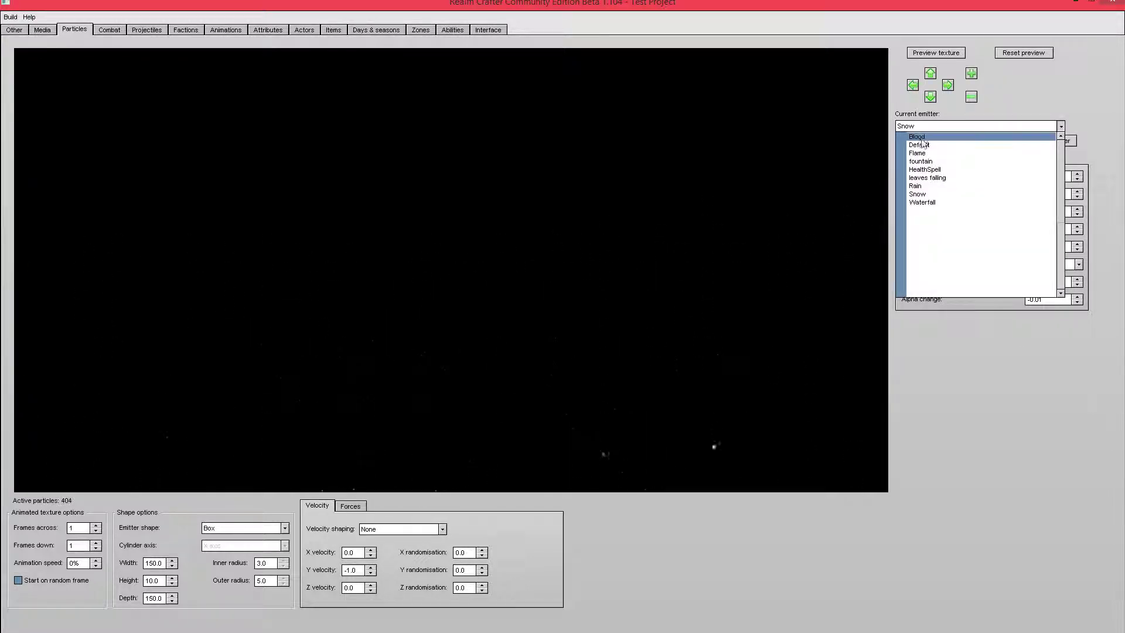
left_click(932, 136)
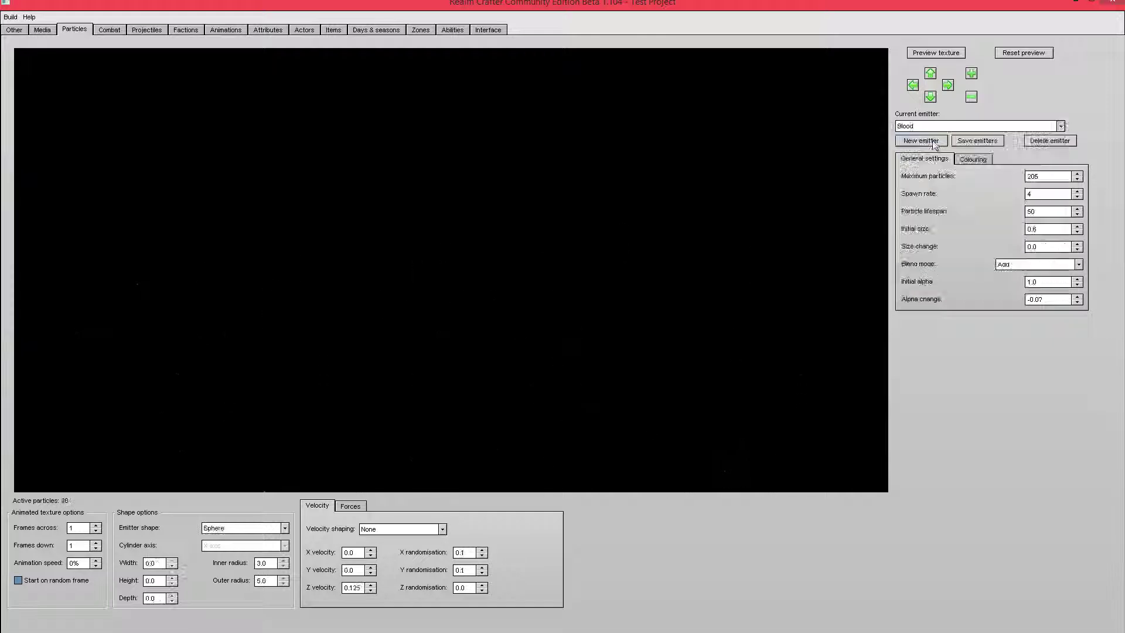
left_click(933, 126)
left_click(931, 137)
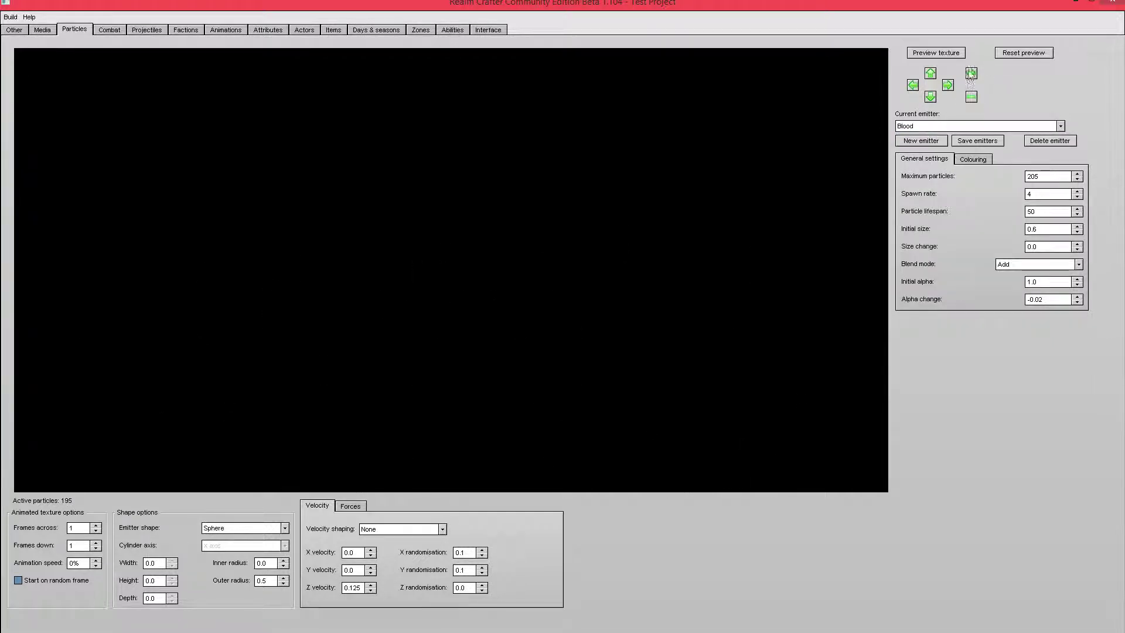
left_click(971, 73)
Place a leaves falling emitter on the trunk of the large tree beside the fountain in the Plains zone
left_click(420, 30)
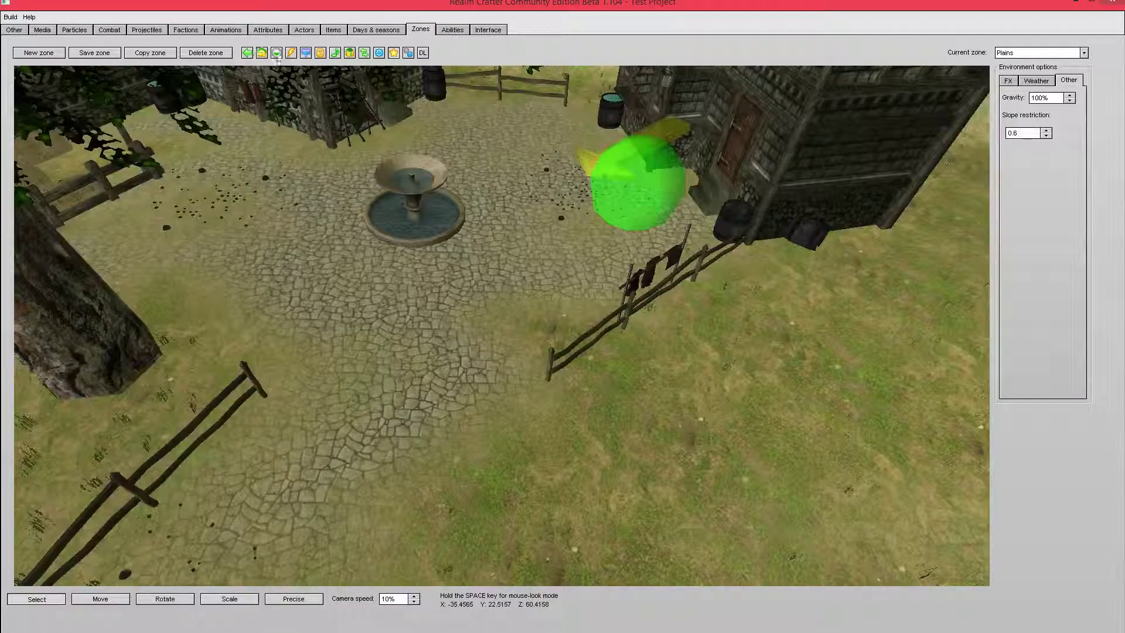
left_click(291, 53)
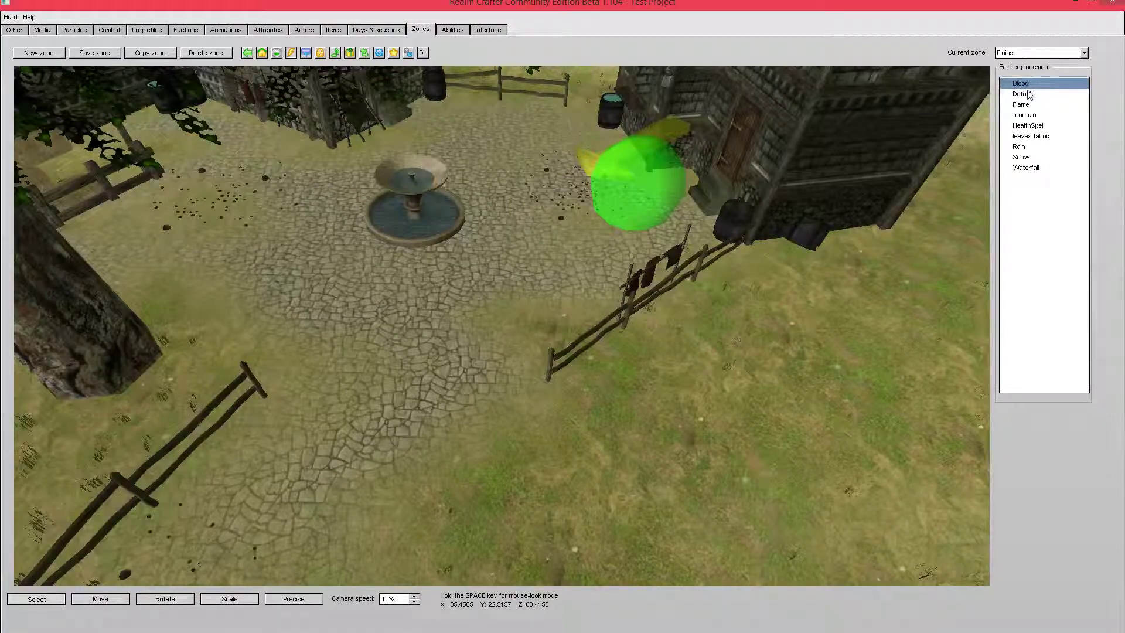
key("space")
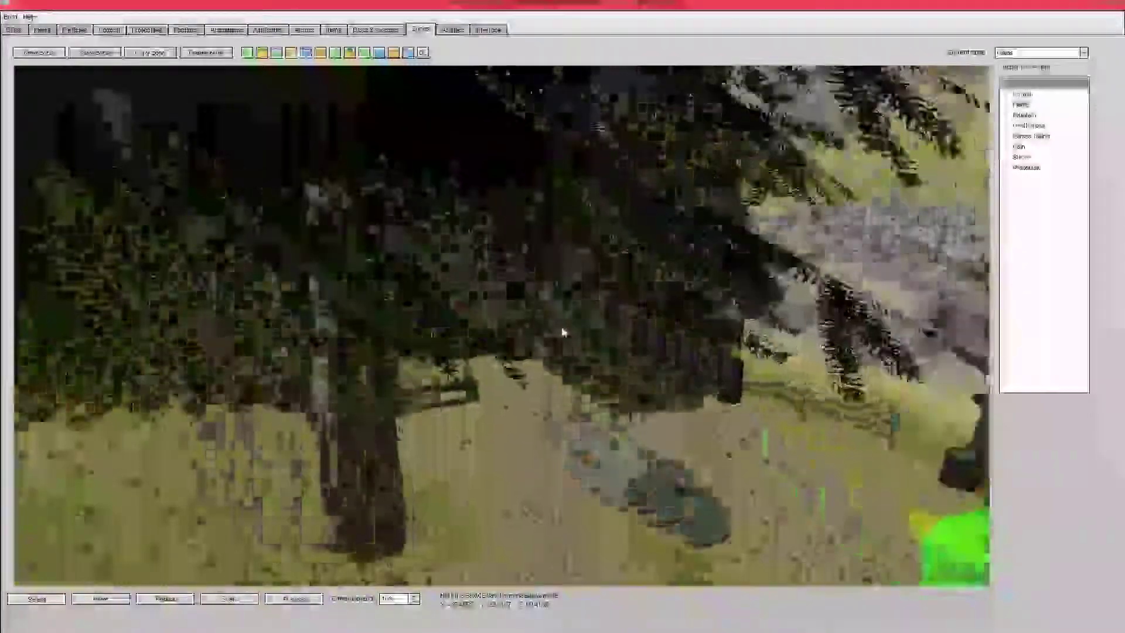
key("Down")
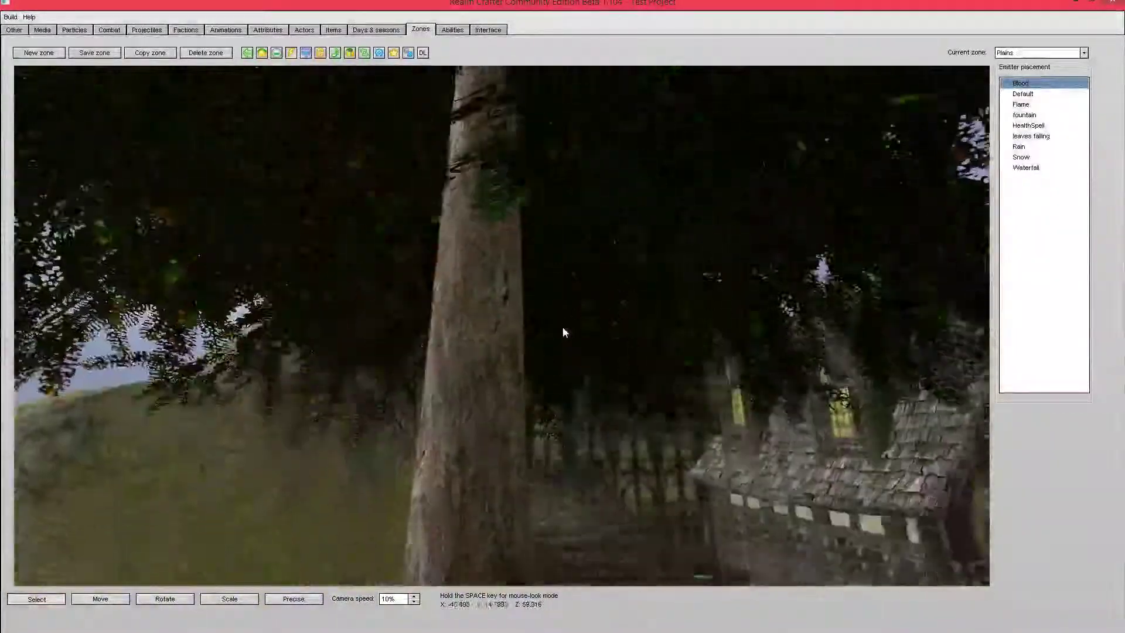
key("Up")
key("Up")
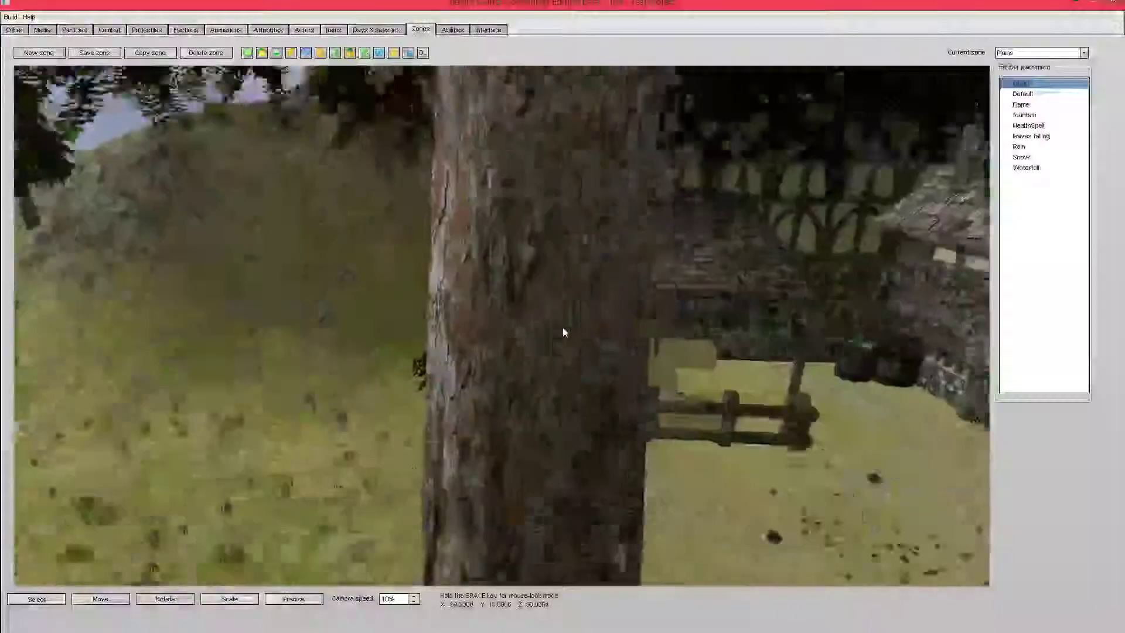
key("space")
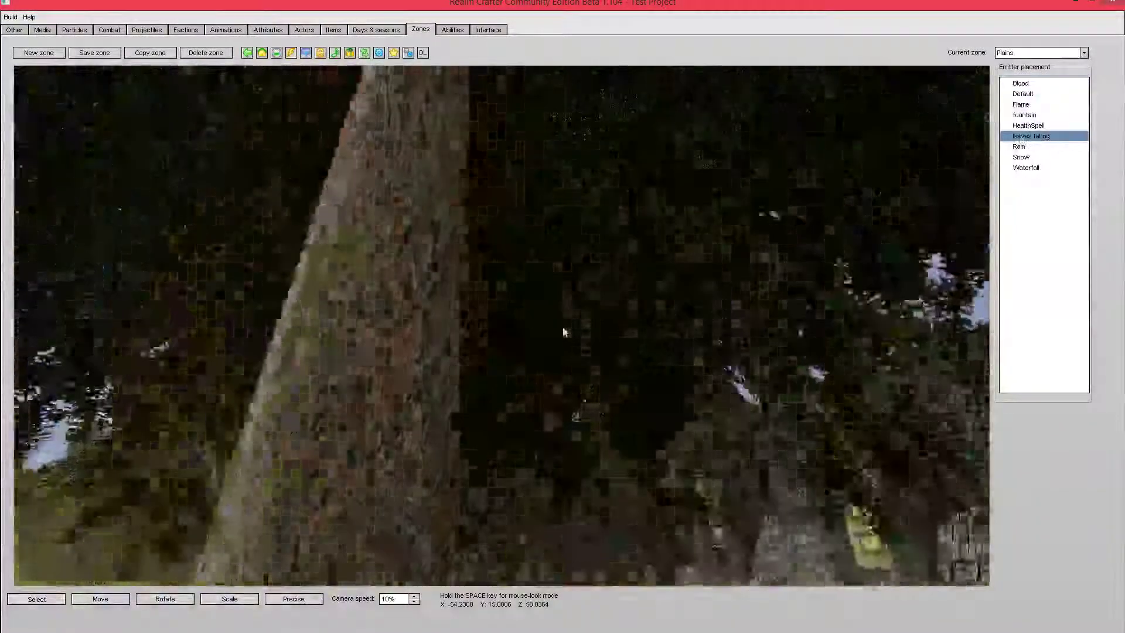
key("Down")
left_click(465, 283)
Examine the placed leaves falling emitter from several distances around the tree
key("space")
key("Down")
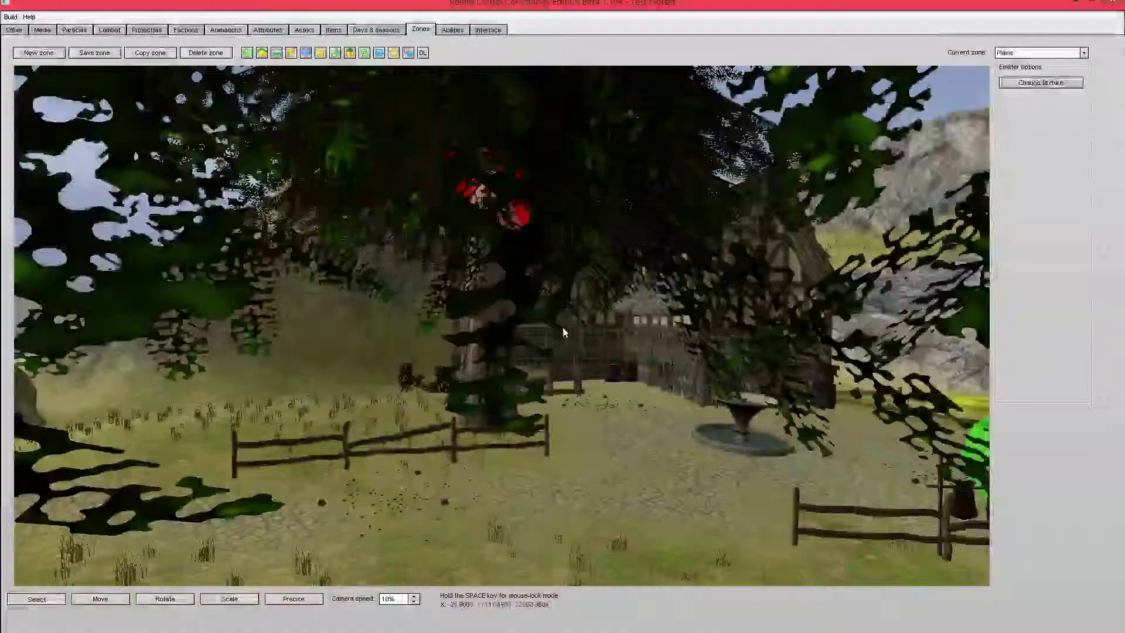
left_click(564, 332)
key("Up")
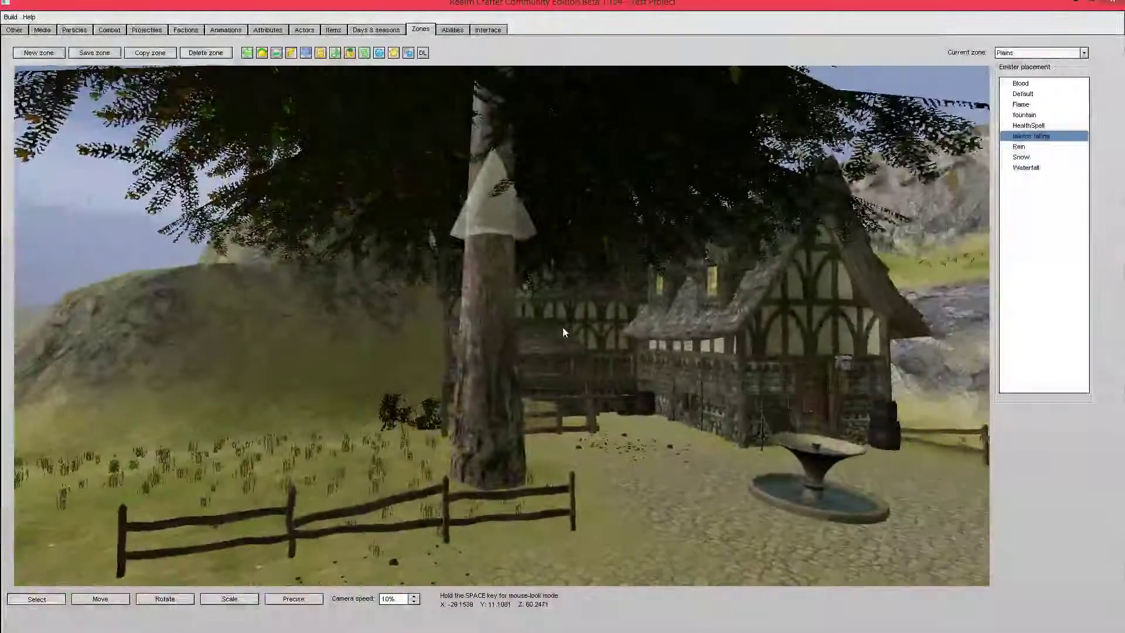
key("space")
key("Down")
key("Down")
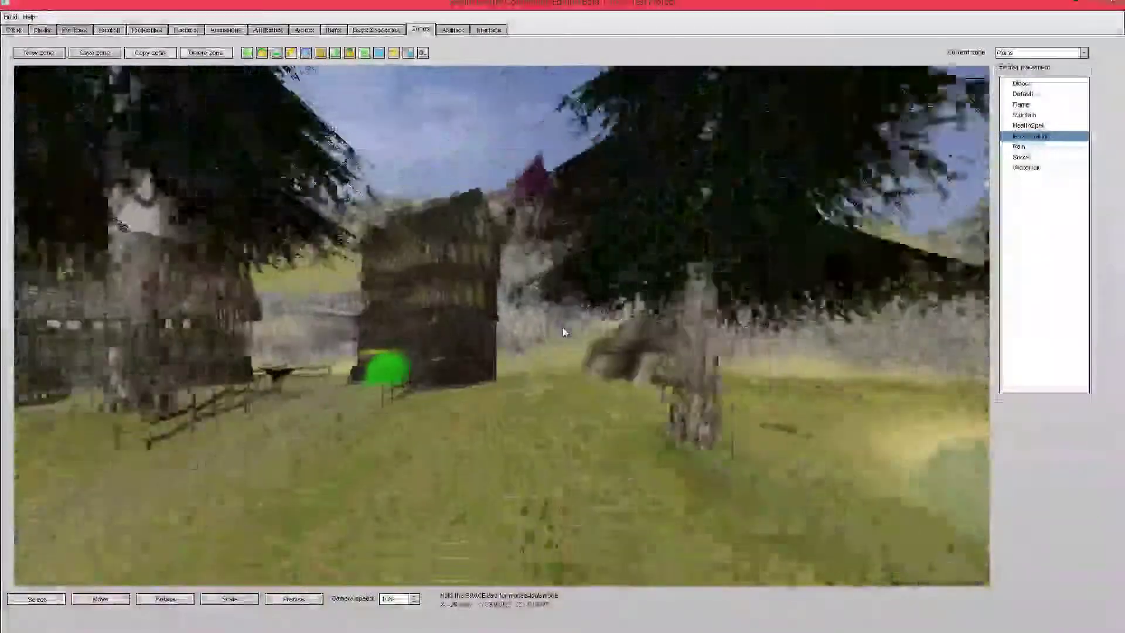
key("space")
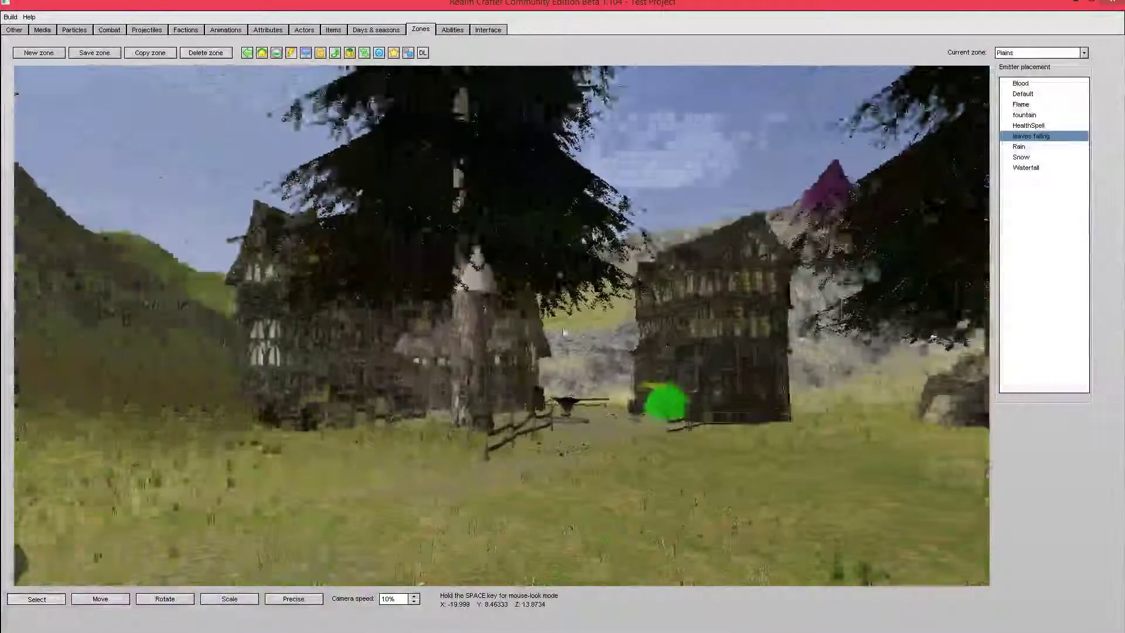
key("Up")
key("space")
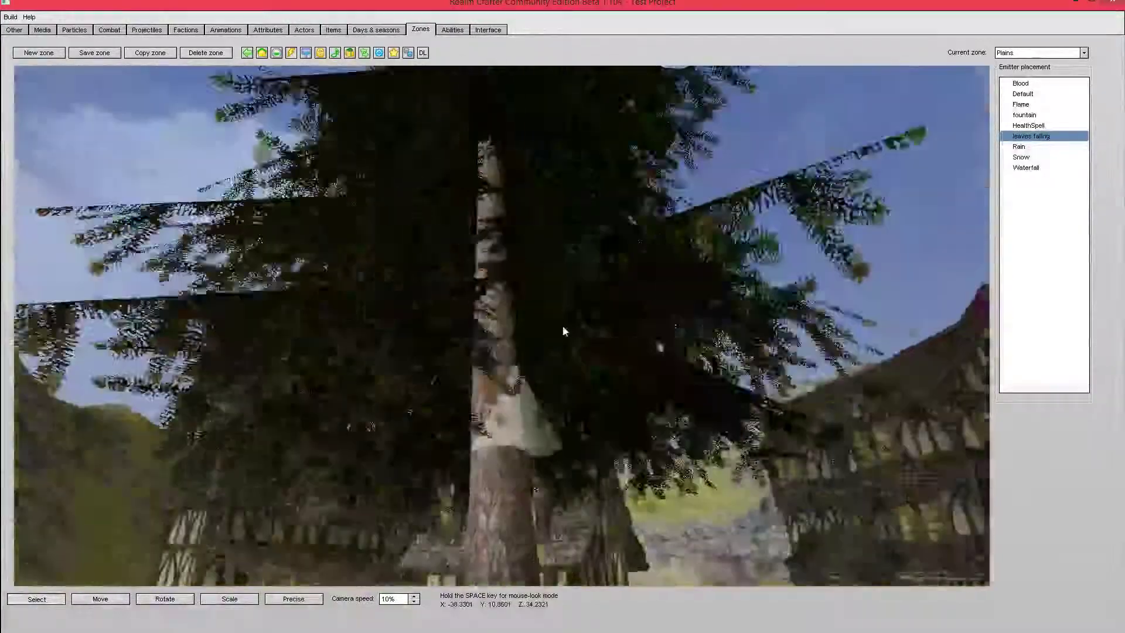
key("Up")
key("space")
key("Down")
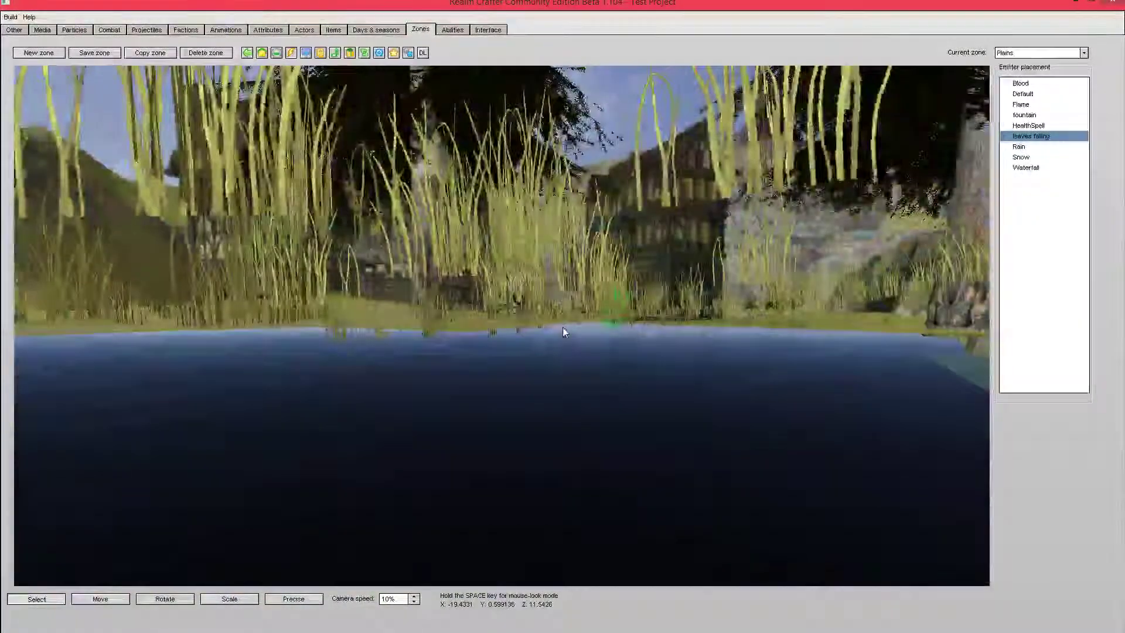
Place a second leaves falling emitter on the same tree trunk, just below the first
key("space")
key("space")
key("Up")
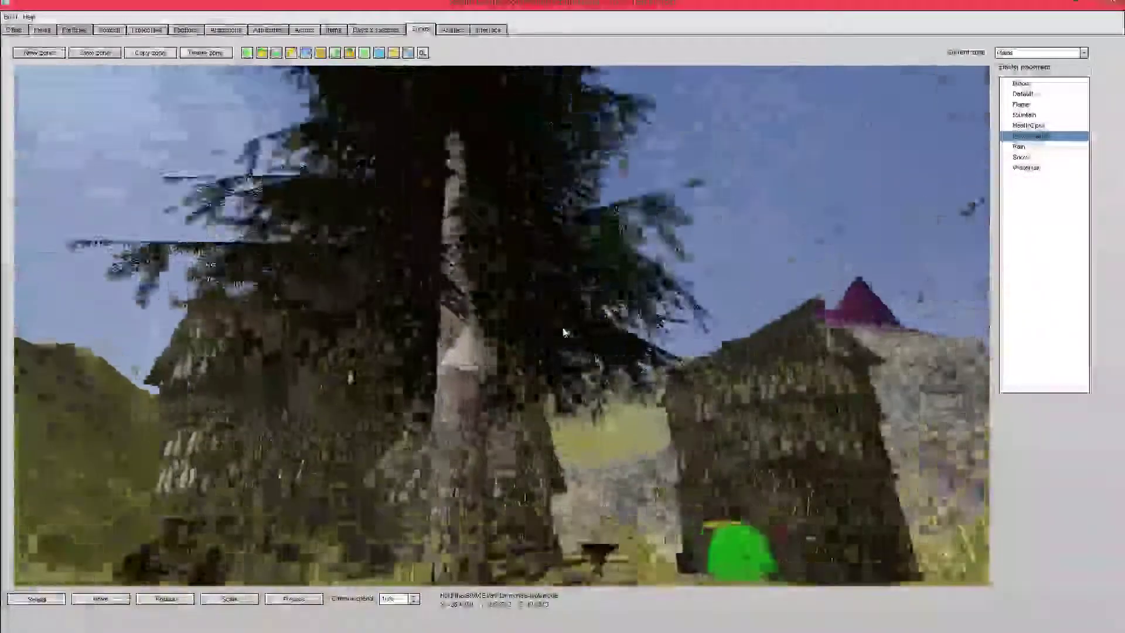
left_click(506, 382)
View the tree from farther away and delete both leaves falling emitters from its trunk
key("space")
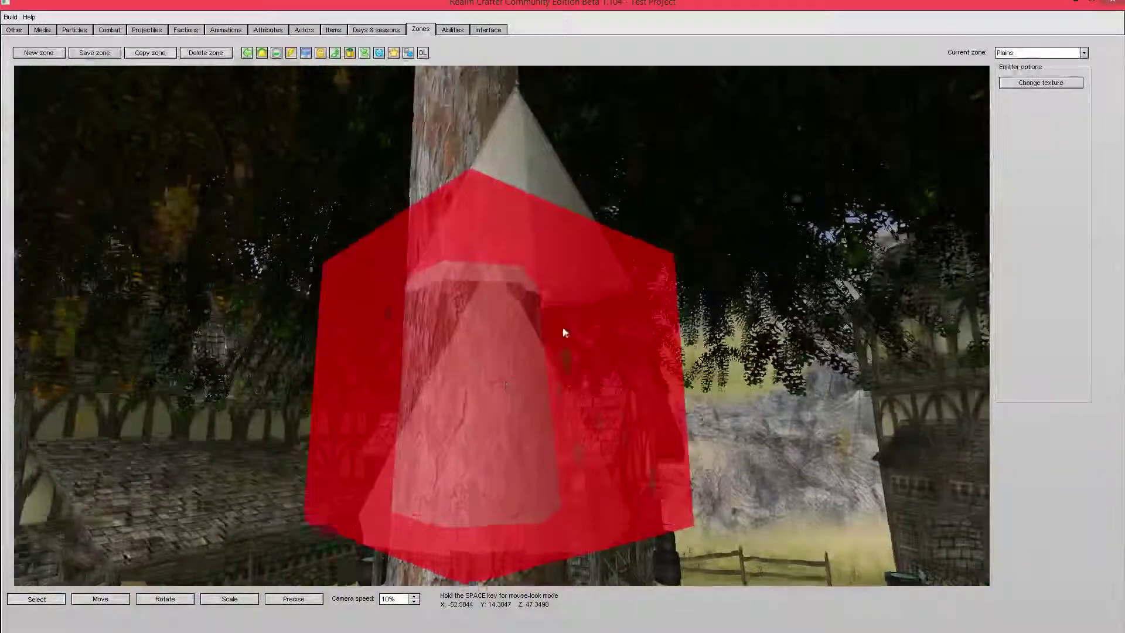
key("Down")
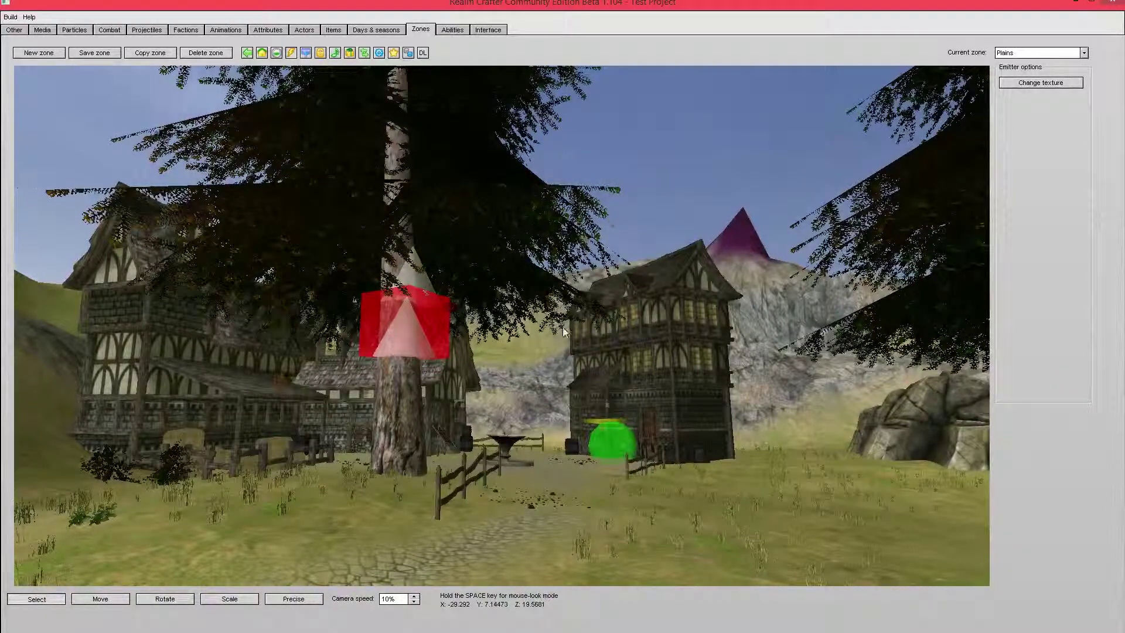
key("space")
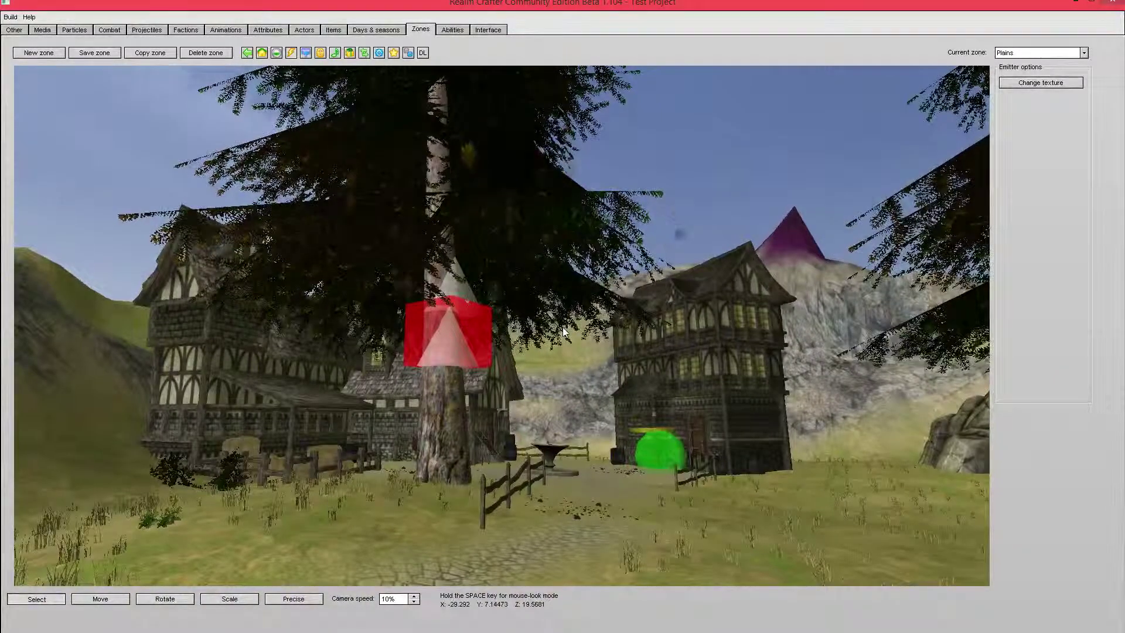
key("Delete")
left_click(474, 302)
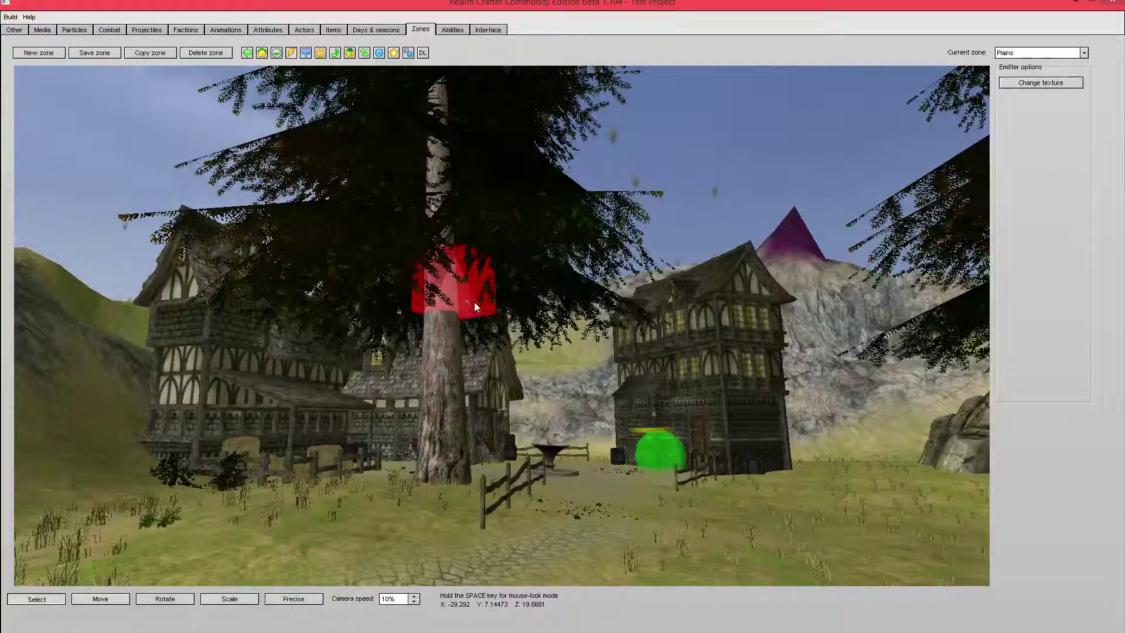
key("Delete")
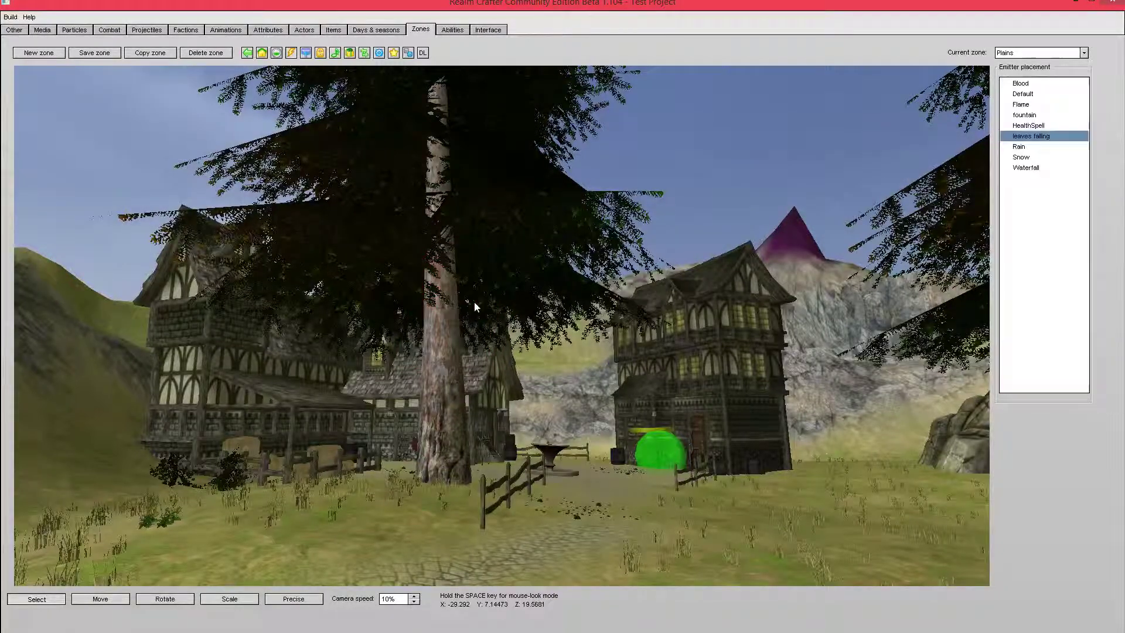
Set the particle lifespan of the leaves falling emitter to 100
left_click(74, 30)
left_click(921, 127)
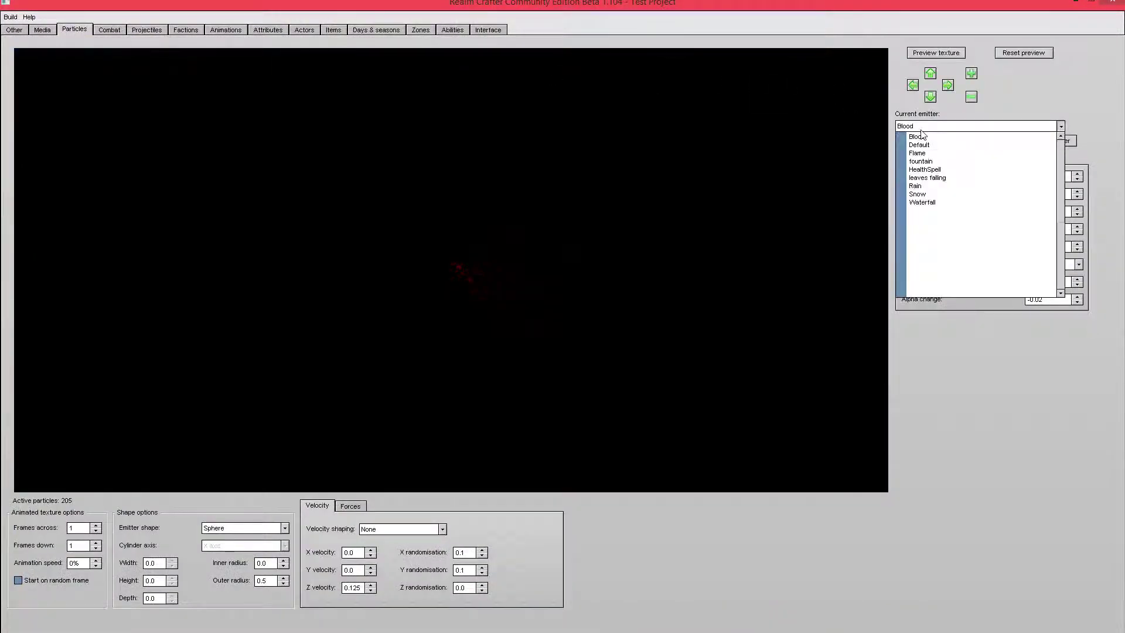
left_click(940, 179)
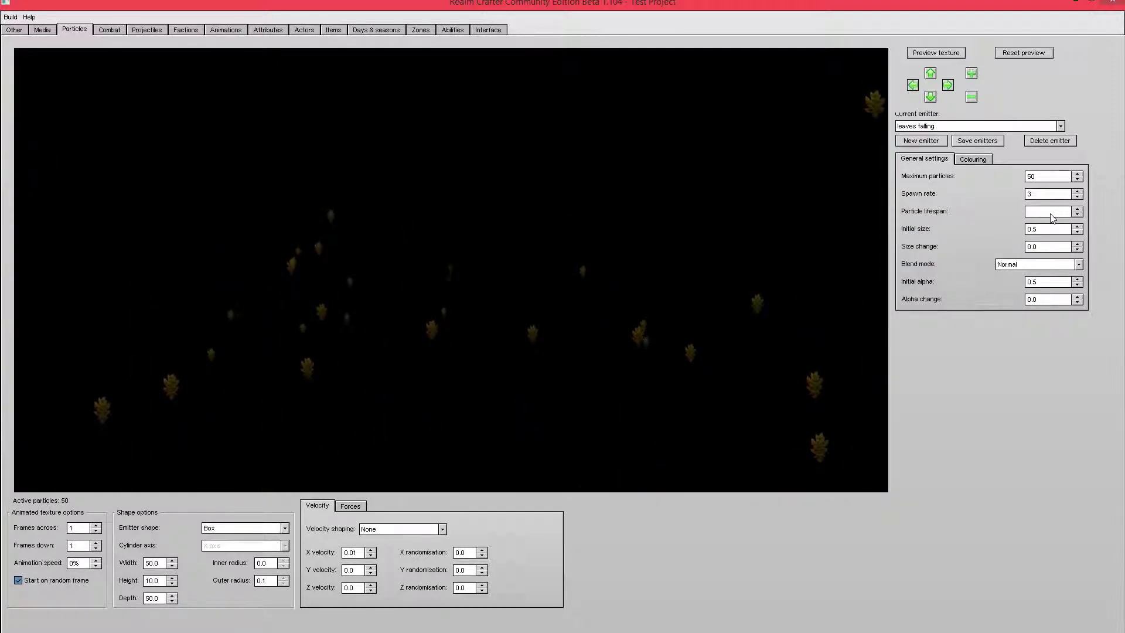
type("100")
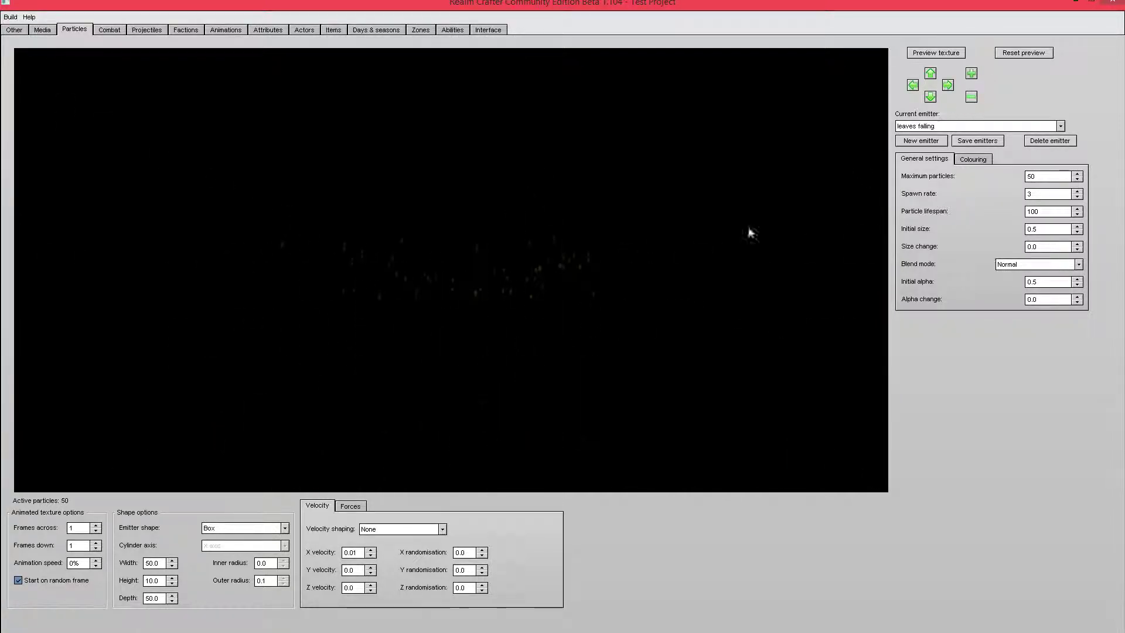
left_click(153, 580)
Place a leaves falling emitter on the trunk of the large tree near the fountain in the Plains zone
left_click(419, 30)
key("Up")
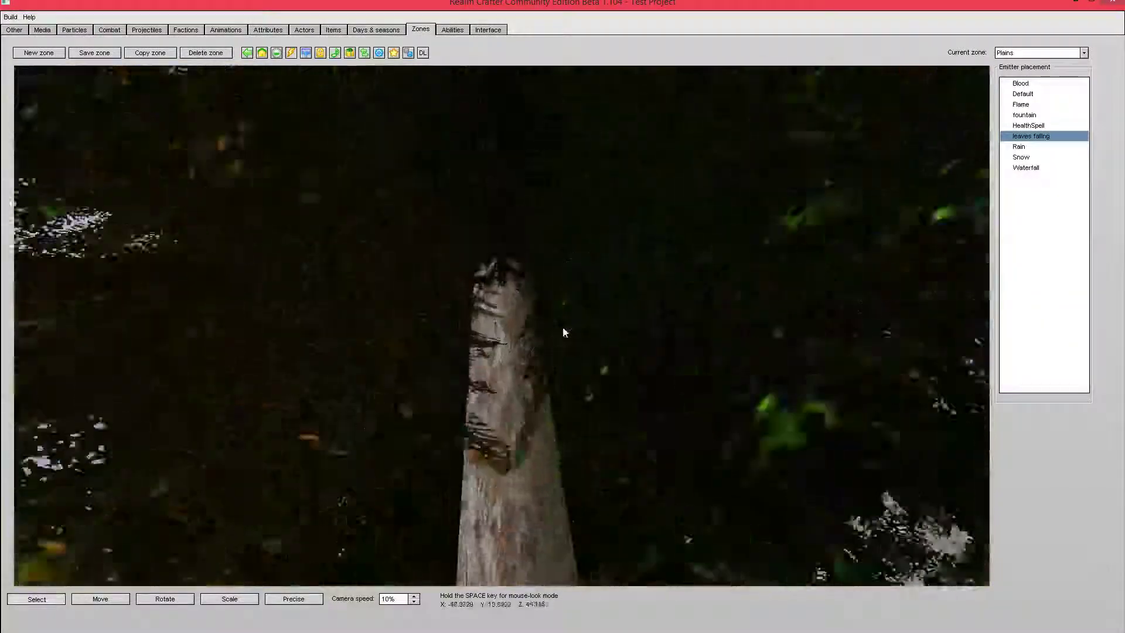
key("Up")
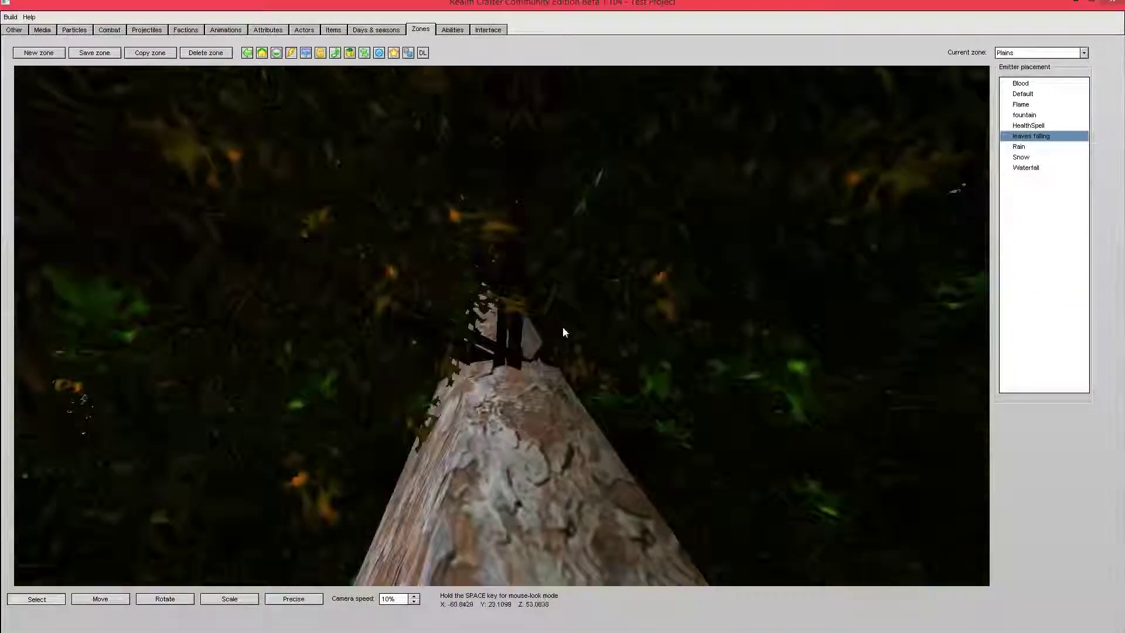
left_click(563, 328)
Examine the falling leaves around the village tree from close up, from below and from farther away
key("Down")
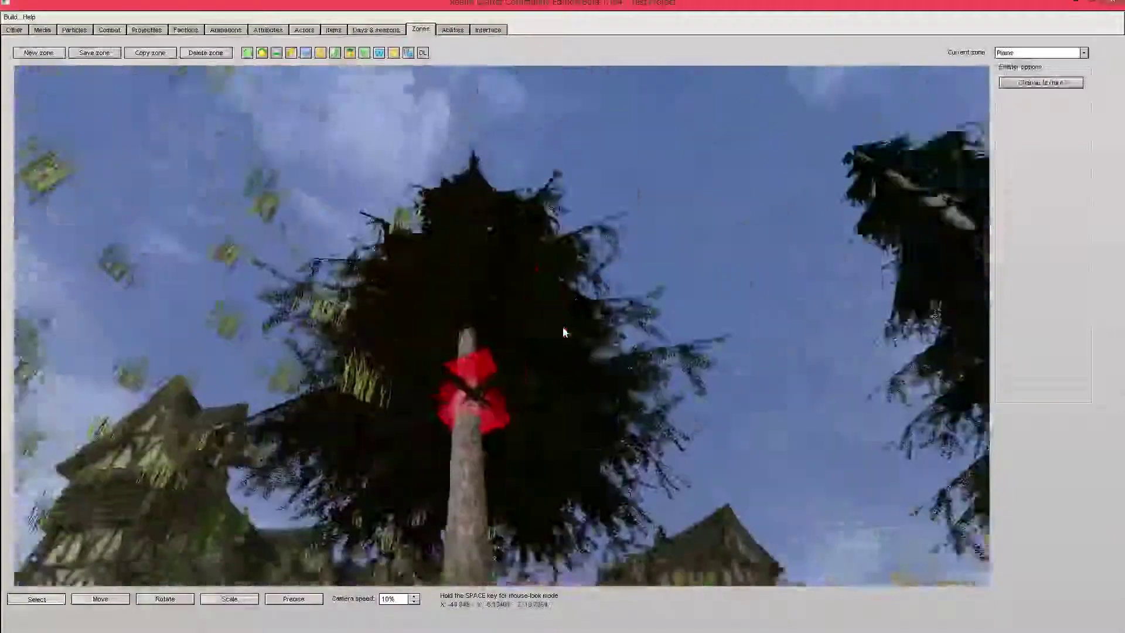
key("space")
key("Up")
key("Down")
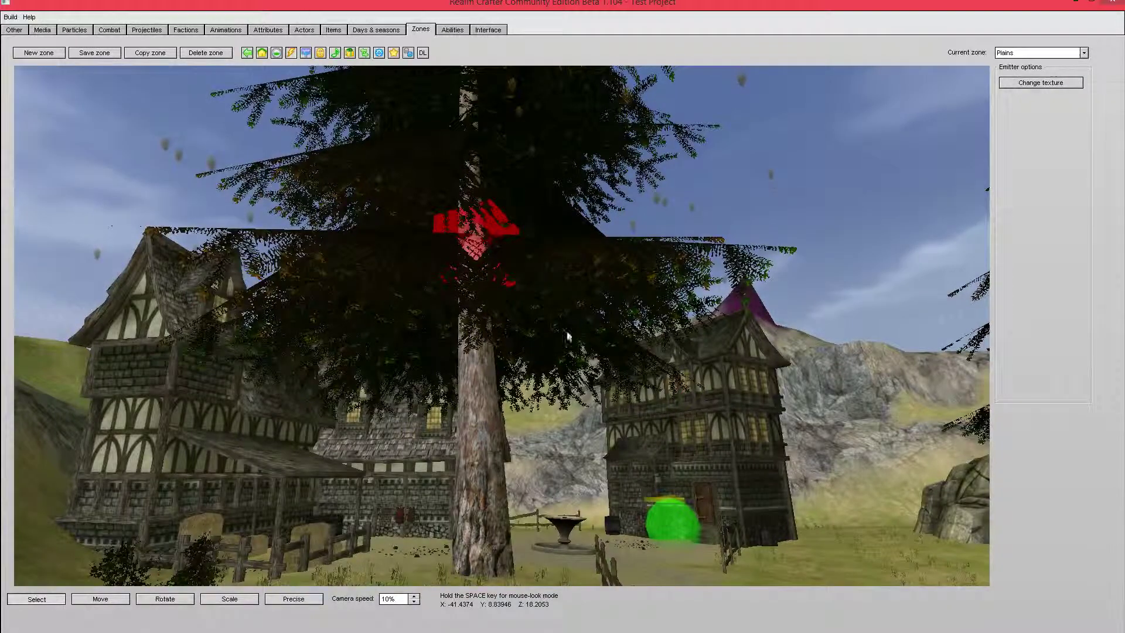
key("space")
key("Down")
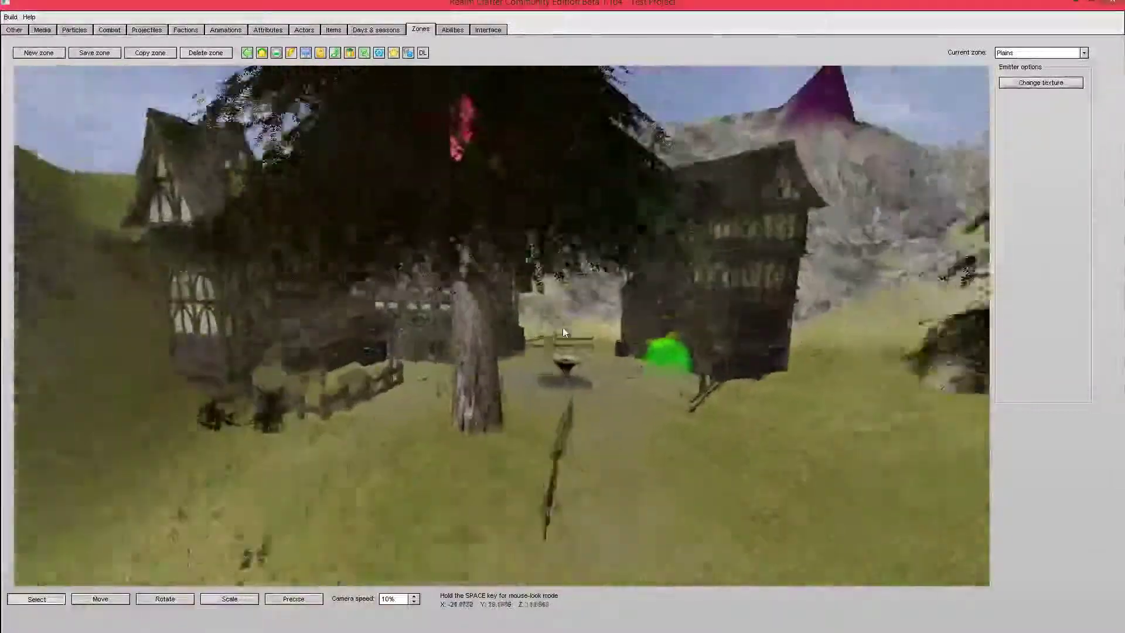
key("space")
key("Down")
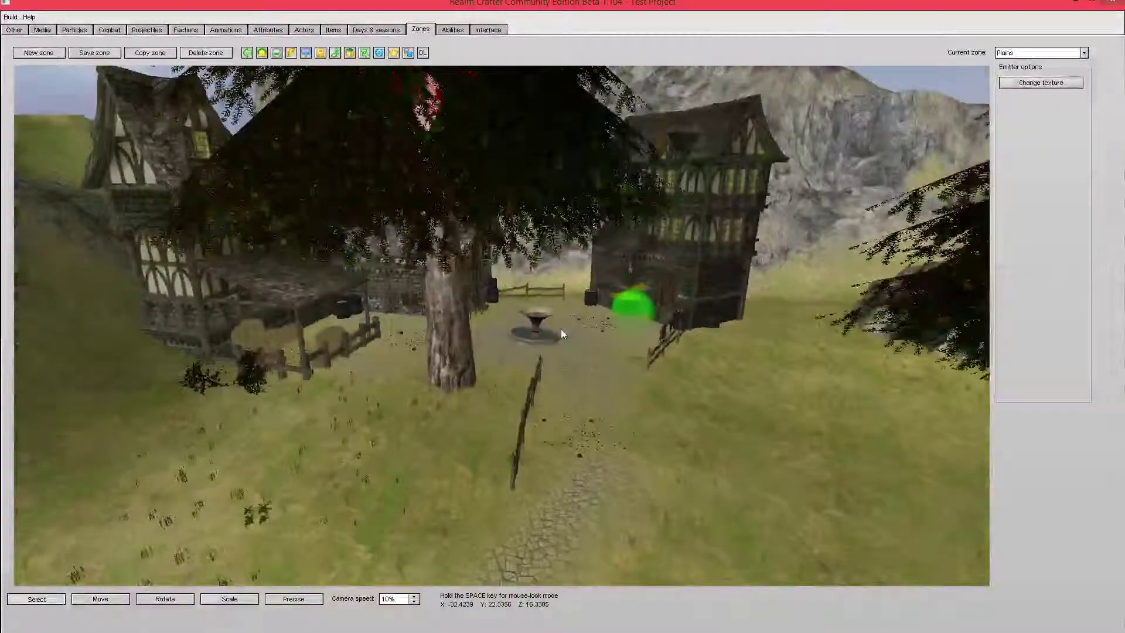
key("space")
key("Down")
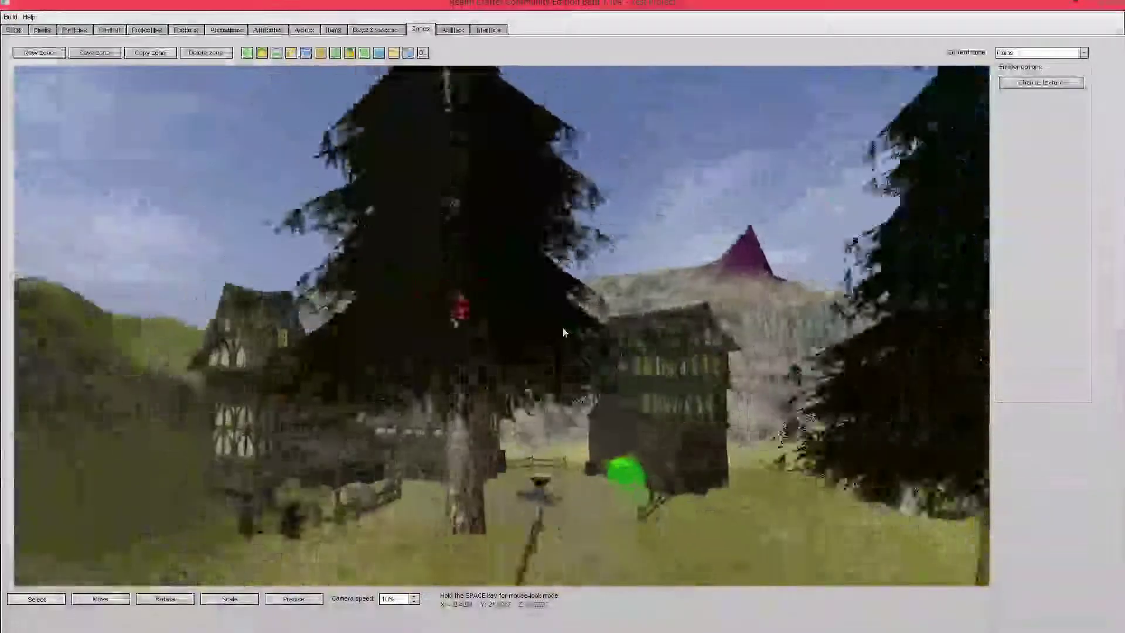
key("Down")
key("Up")
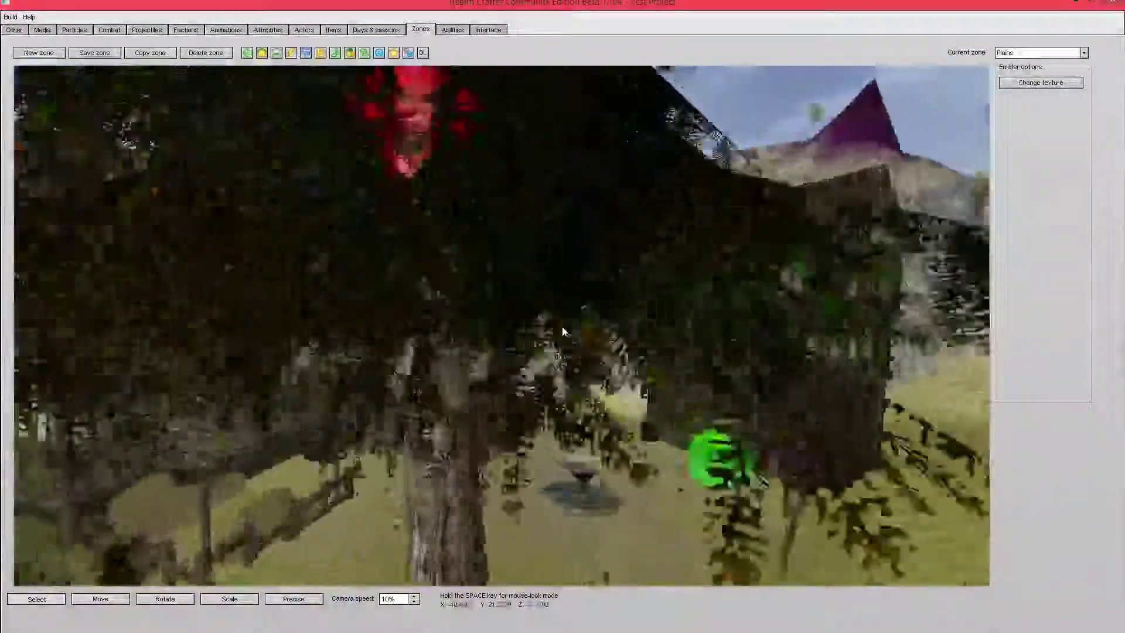
key("Up")
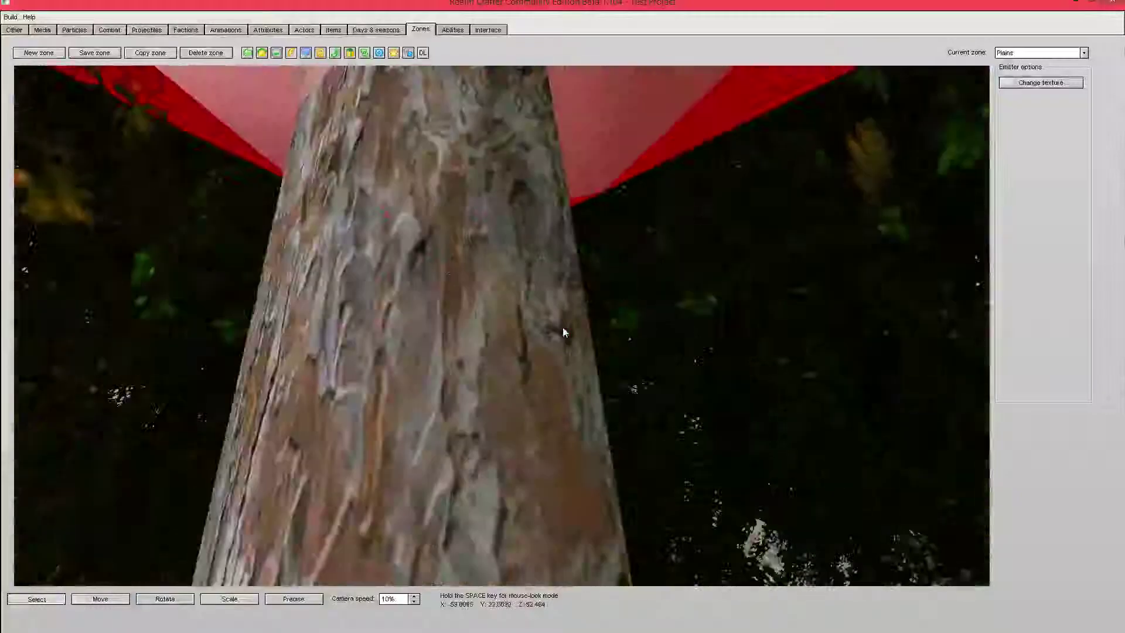
key("Down")
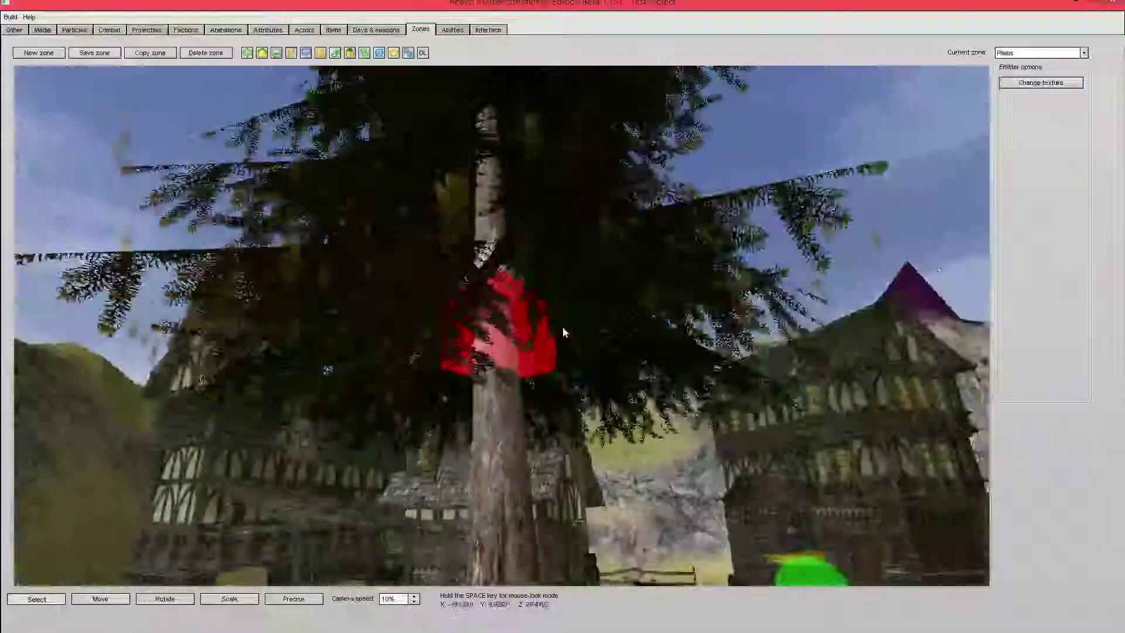
key("Down")
key("Up")
key("Down")
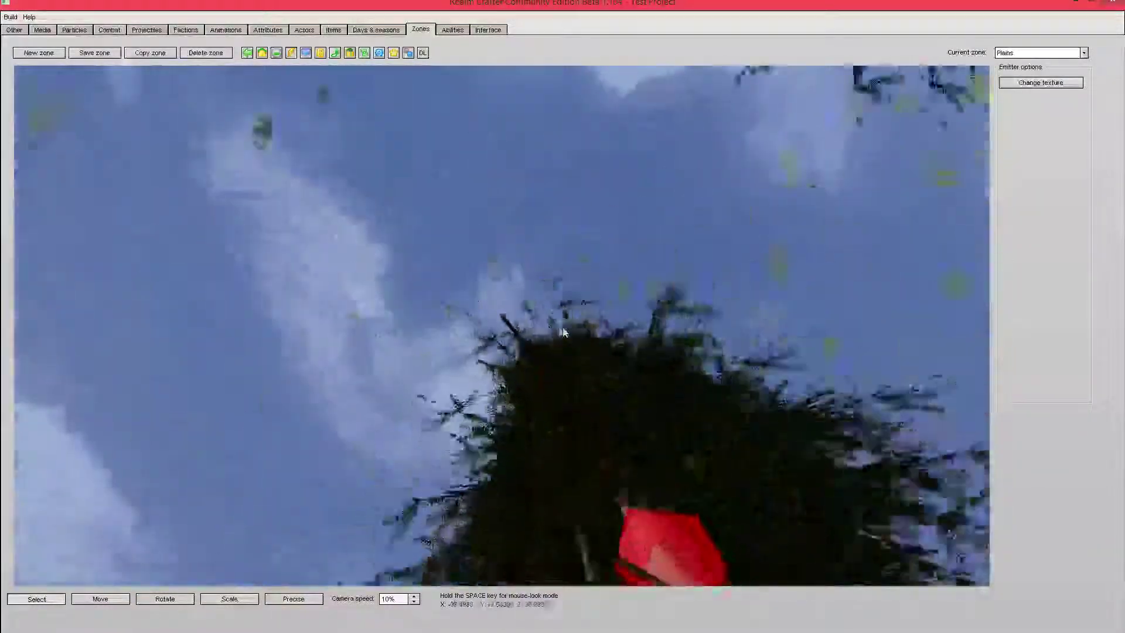
key("space")
key("Up")
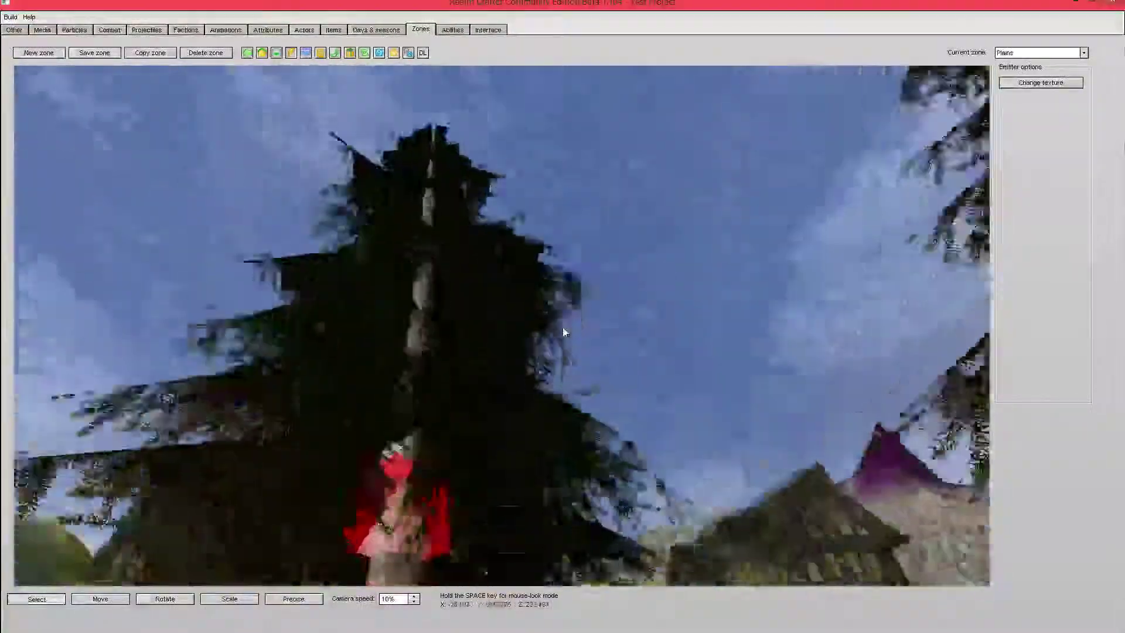
key("space")
key("Up")
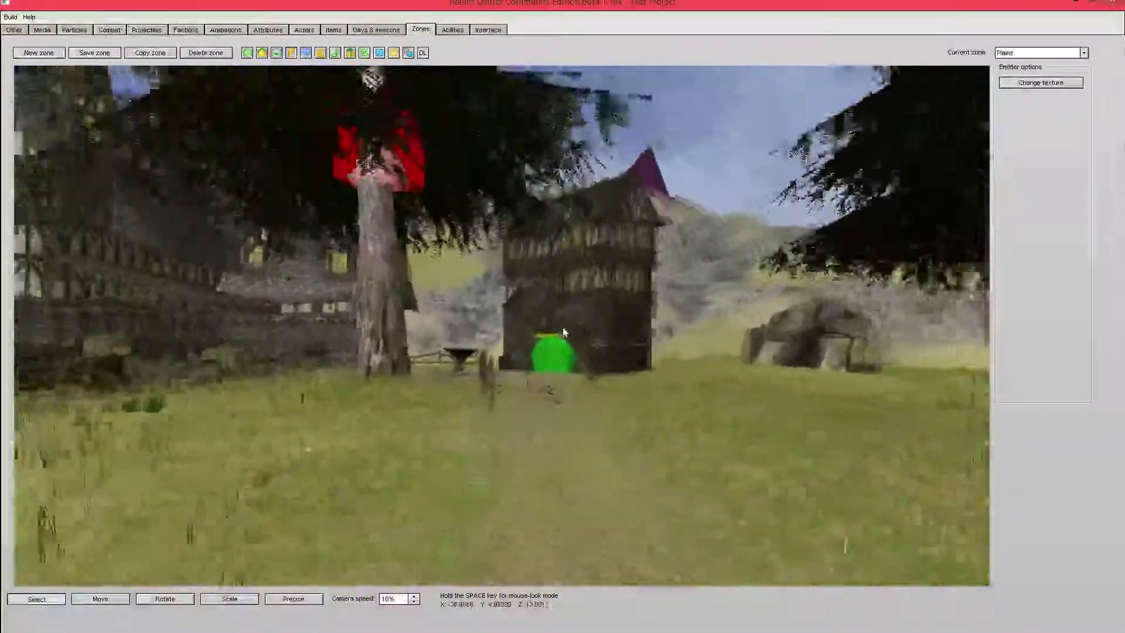
Place a leaves falling emitter on the trunk of the tree beside the large rock
key("space")
key("Up")
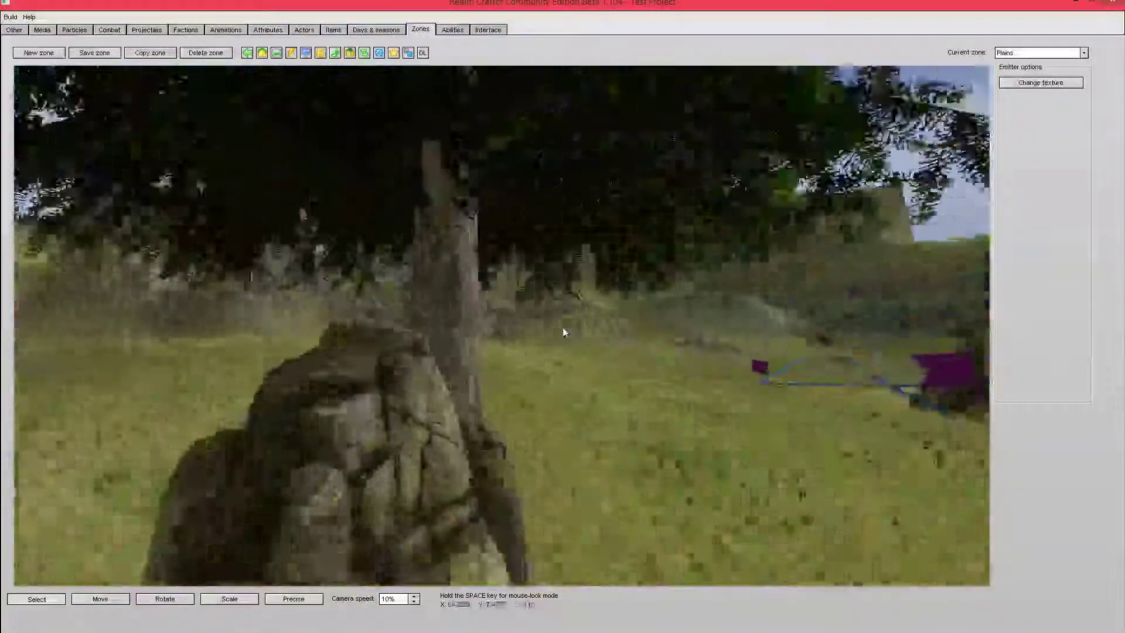
key("space")
key("Up")
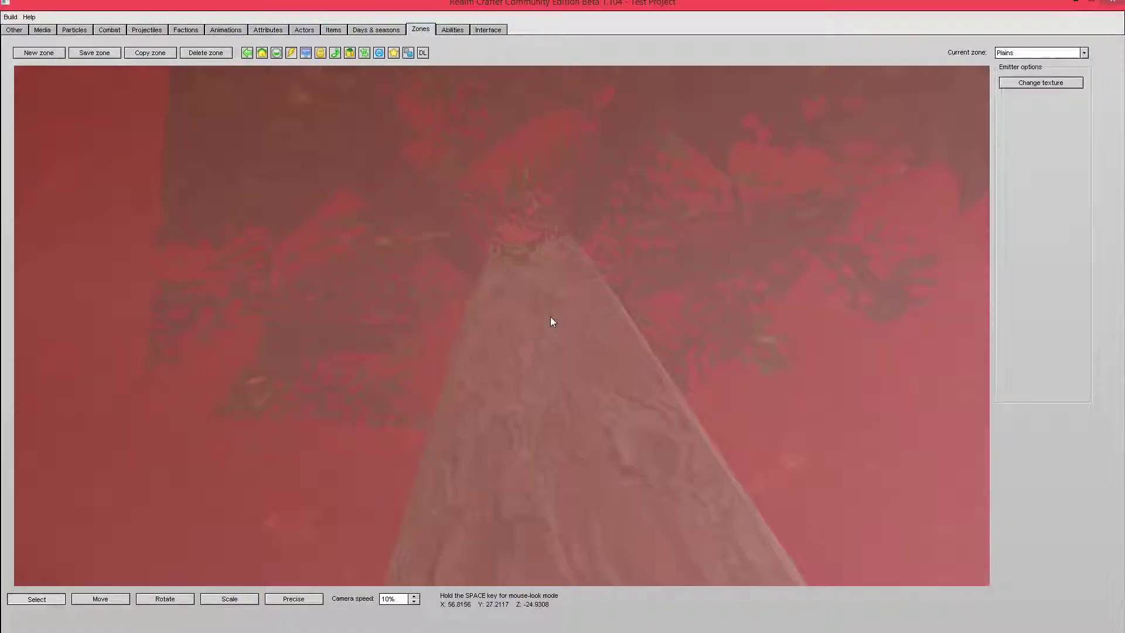
key("space")
key("Down")
left_click(536, 334)
right_click(536, 334)
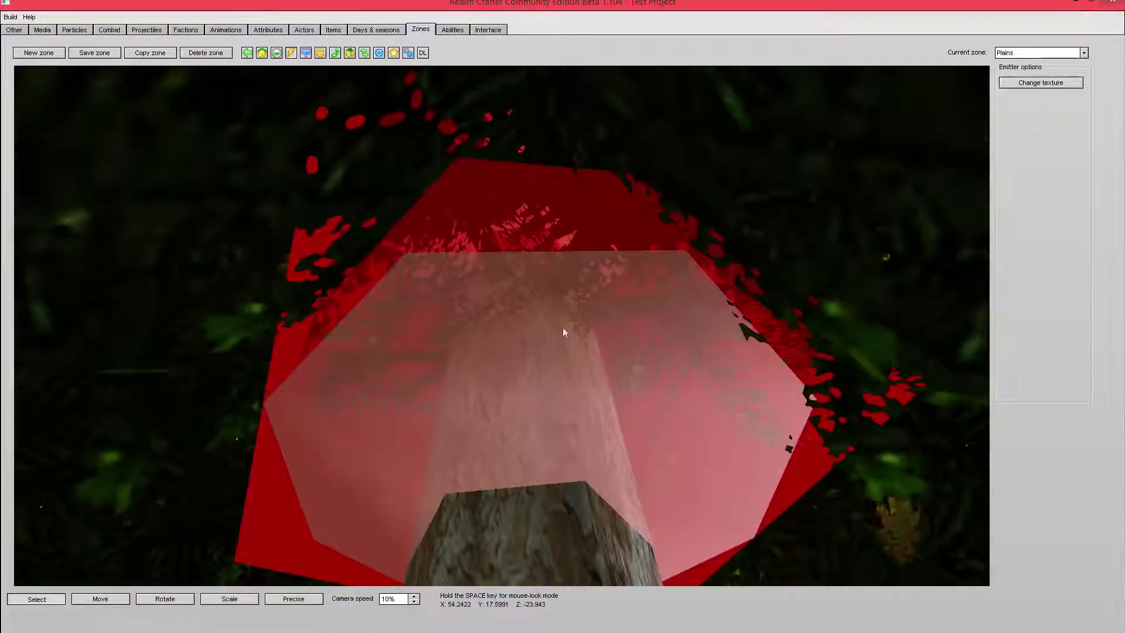
Place a leaves falling emitter on the trunk of another tree in the field beyond the rock
key("space")
key("Down")
key("Up")
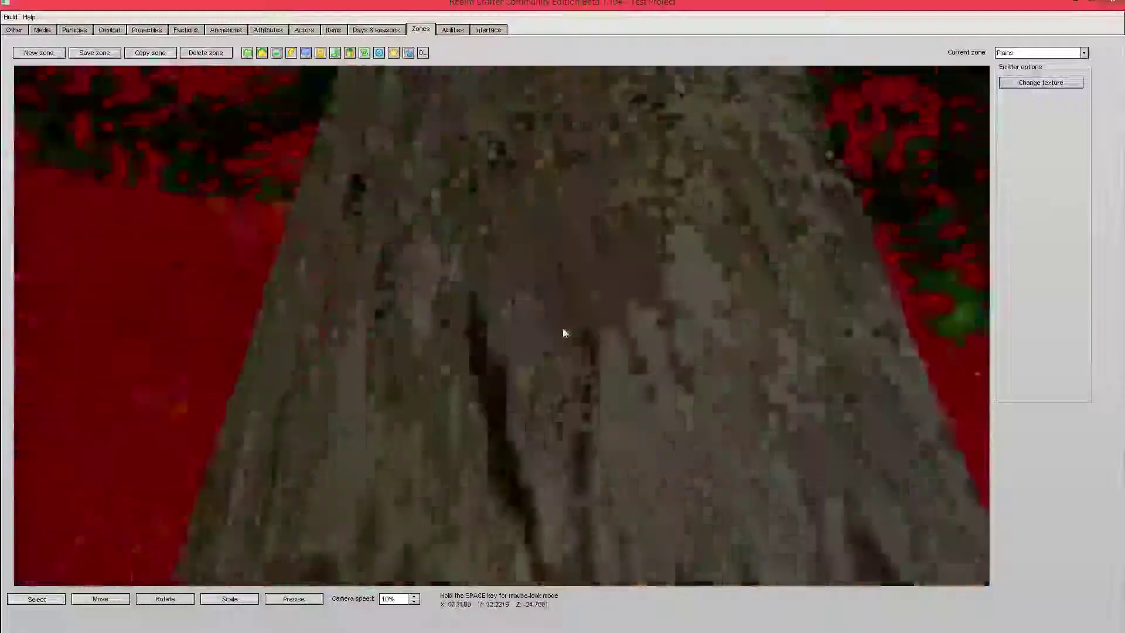
key("space")
key("Down")
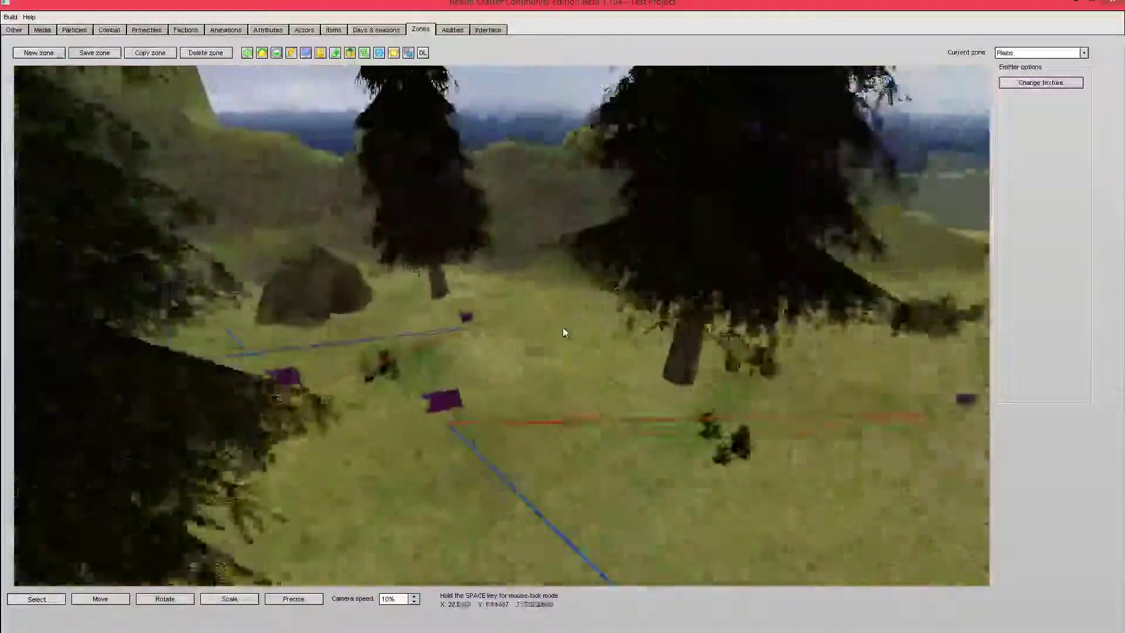
key("Up")
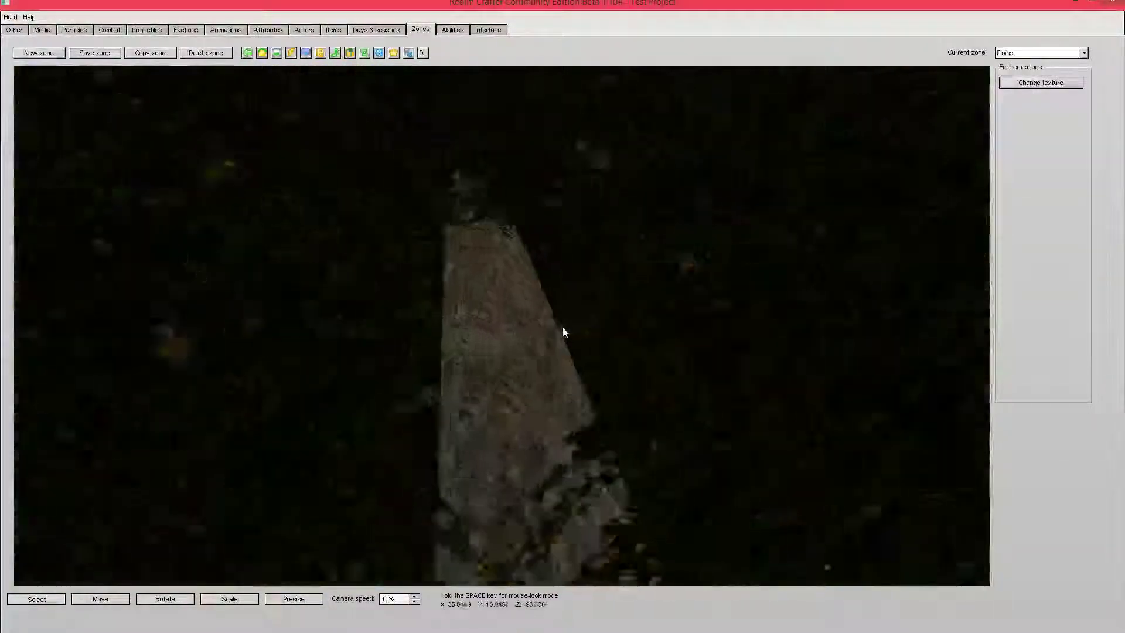
key("Down")
key("Up")
left_click(505, 308)
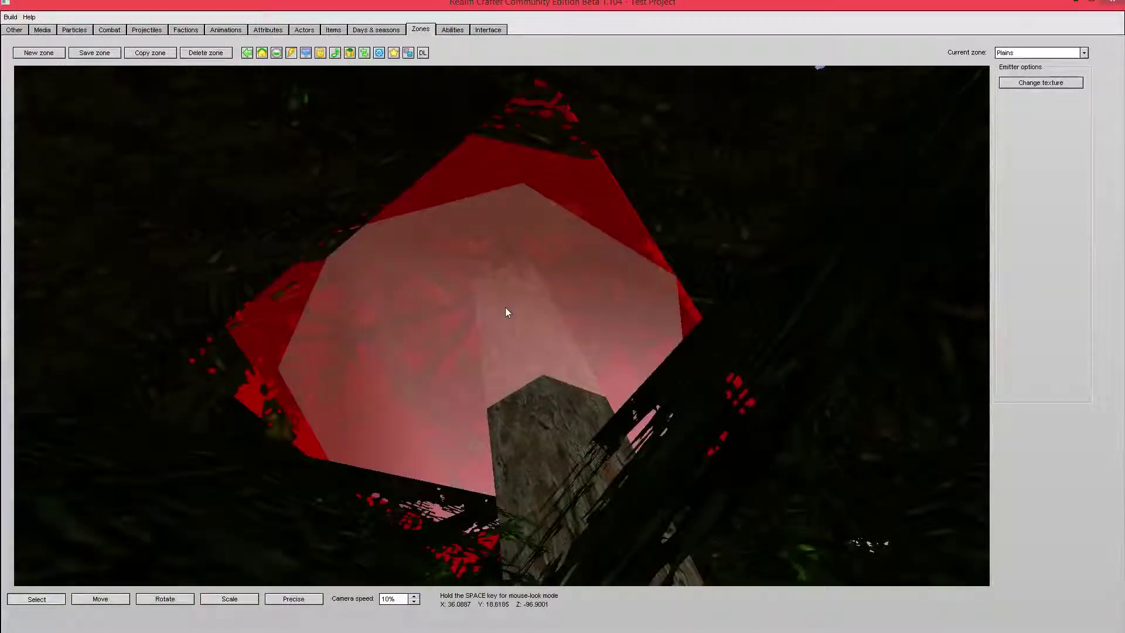
key("space")
key("Down")
left_click(512, 317)
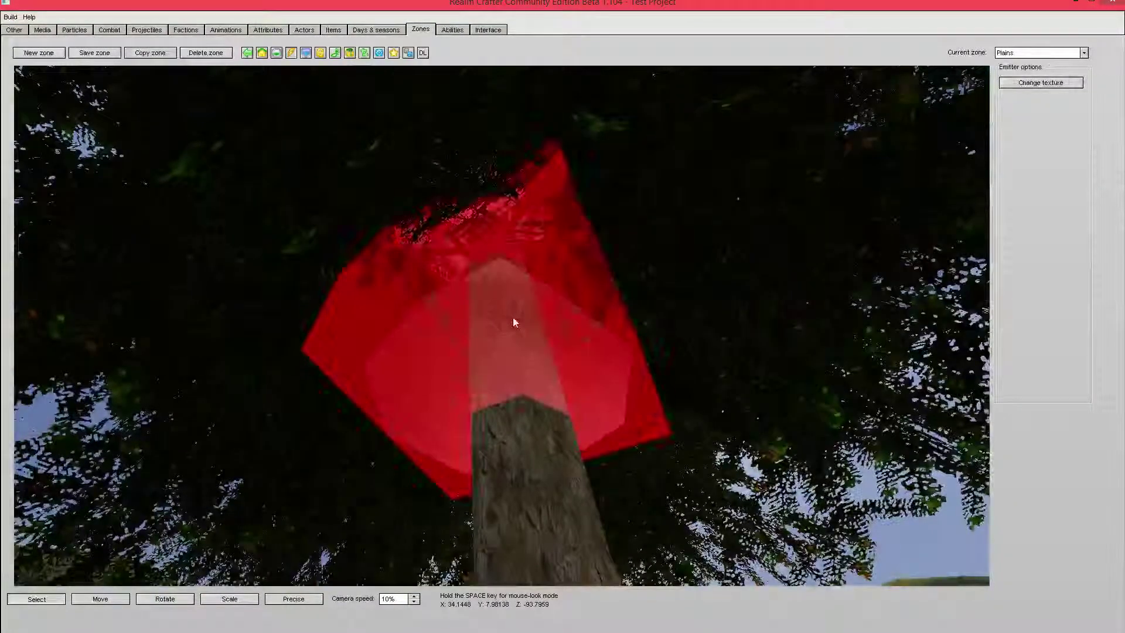
Place two leaves falling emitters, one just below the other, on the trunk of the next tree
key("space")
key("Up")
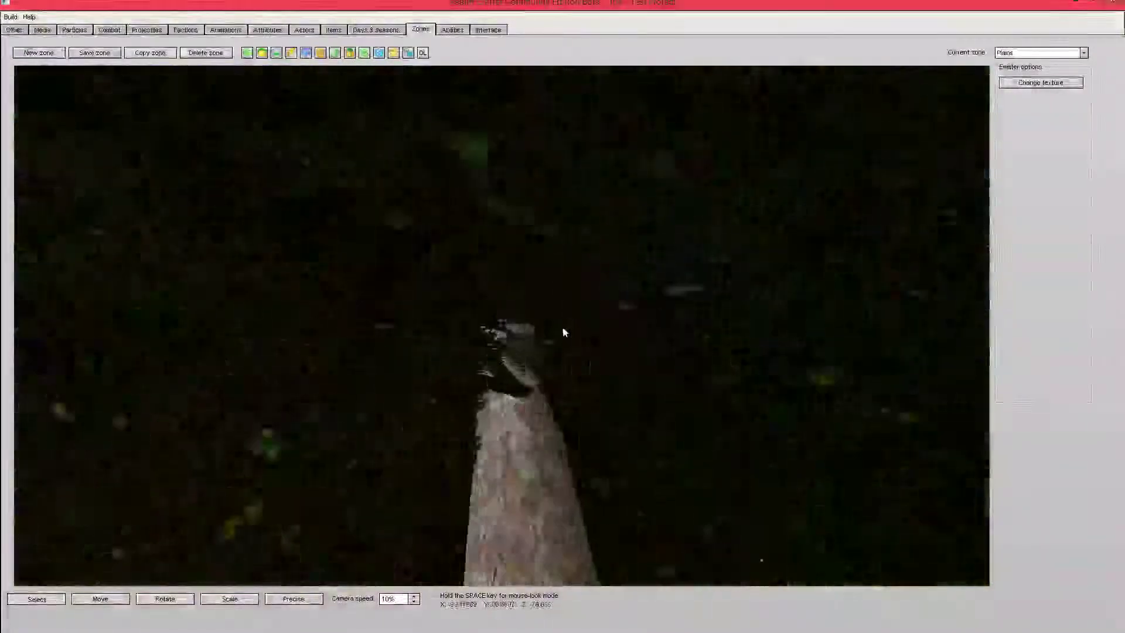
left_click(559, 319)
key("space")
key("Up")
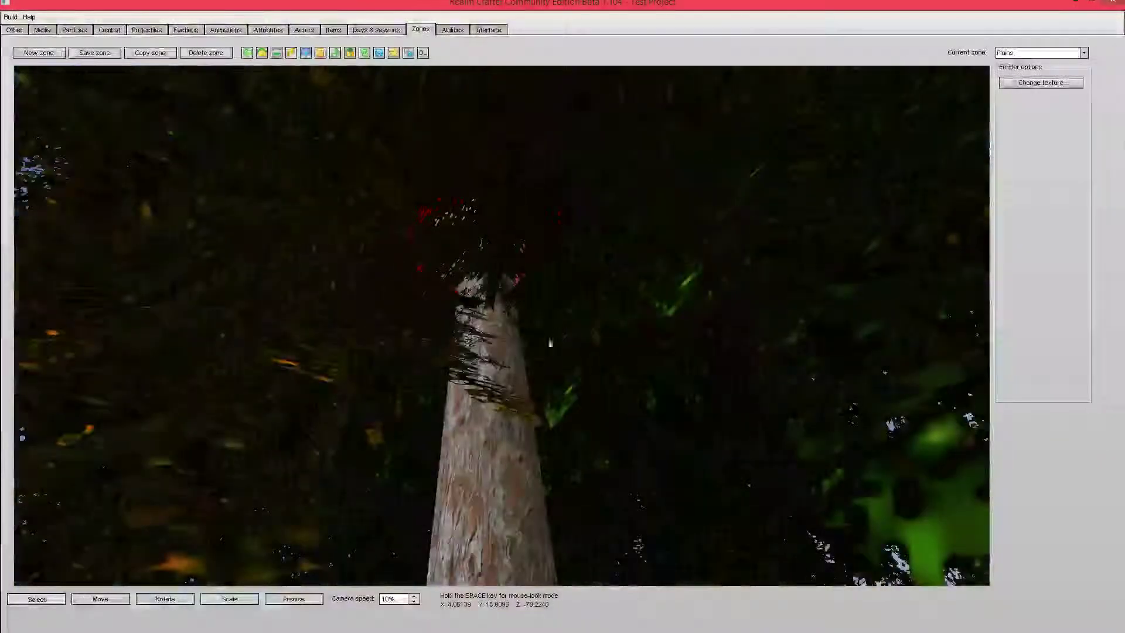
right_click(509, 356)
left_click(509, 356)
key("space")
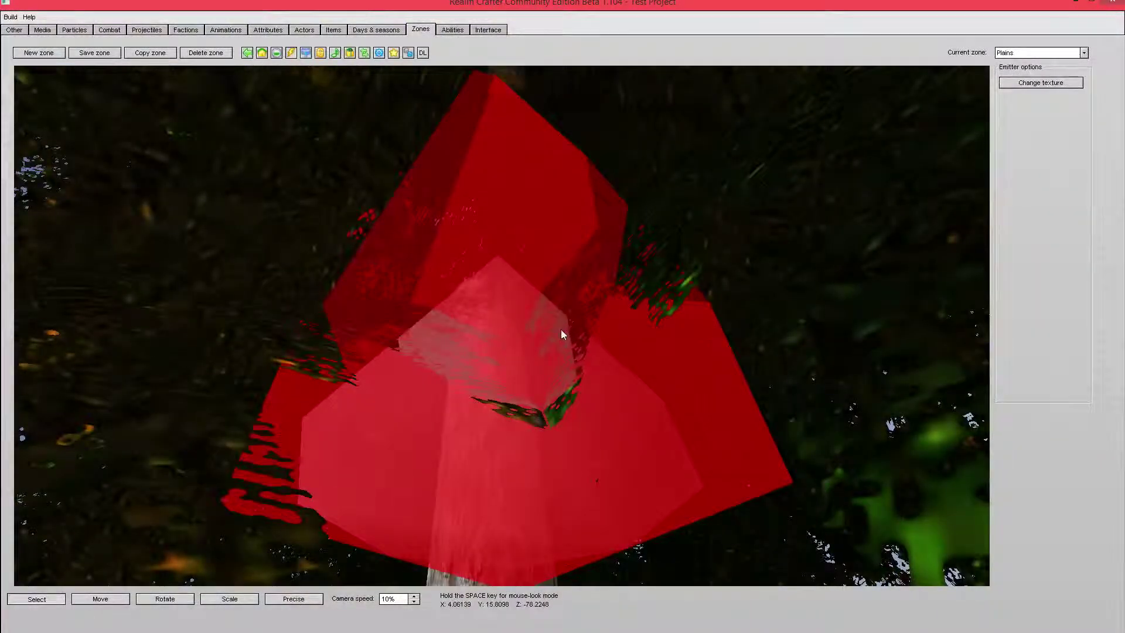
Delete the selected leaves falling emitter and try to place another on the same trunk
key("Delete")
key("space")
key("Up")
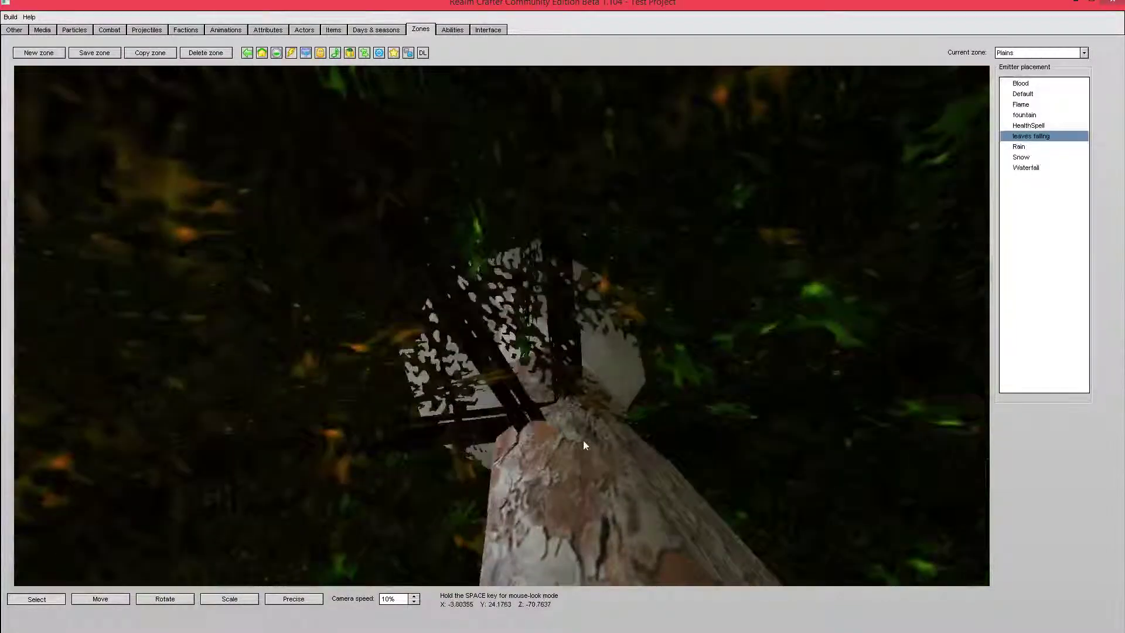
left_click(582, 440)
right_click(582, 441)
Tour the Plains zone from the field to the village to examine the falling leaves around the trees
key("space")
key("Up")
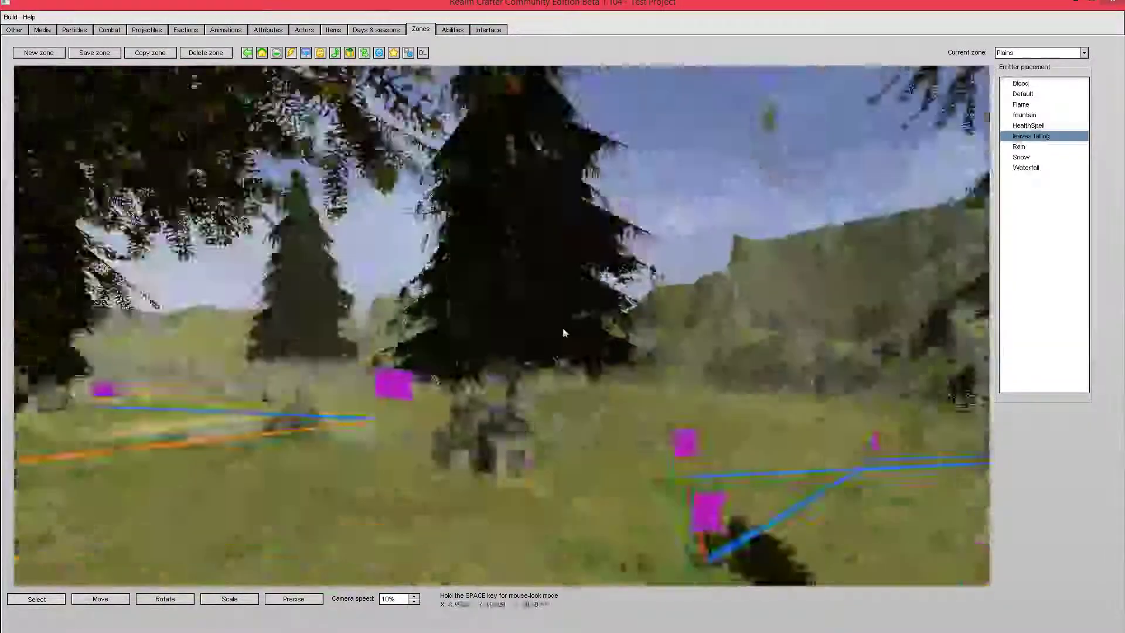
key("space")
key("Down")
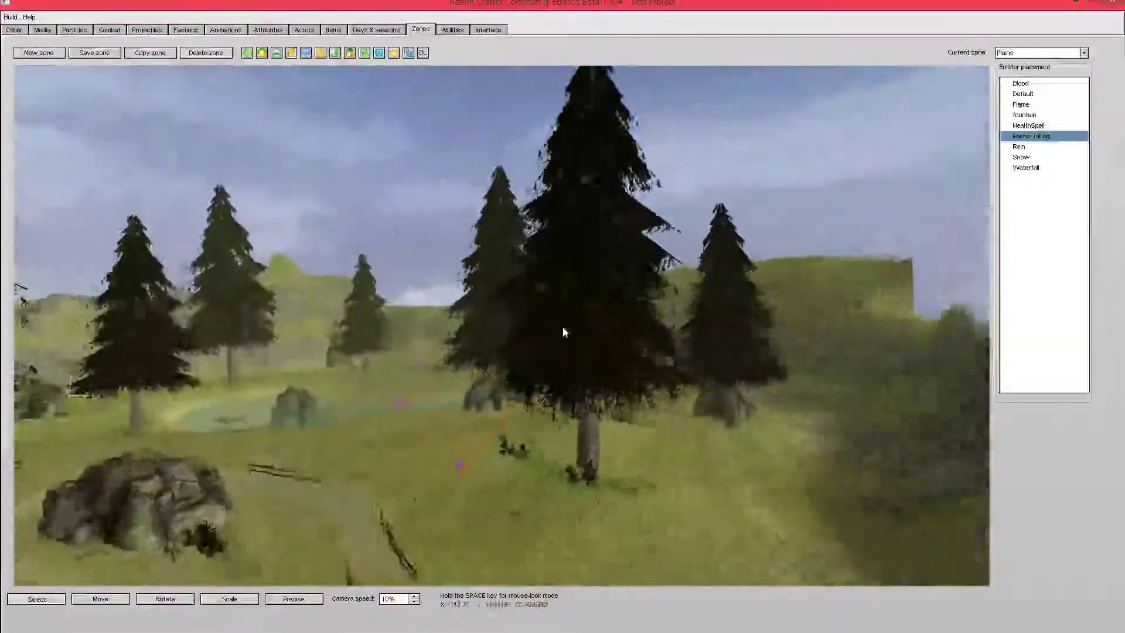
key("space")
key("Up")
key("Down")
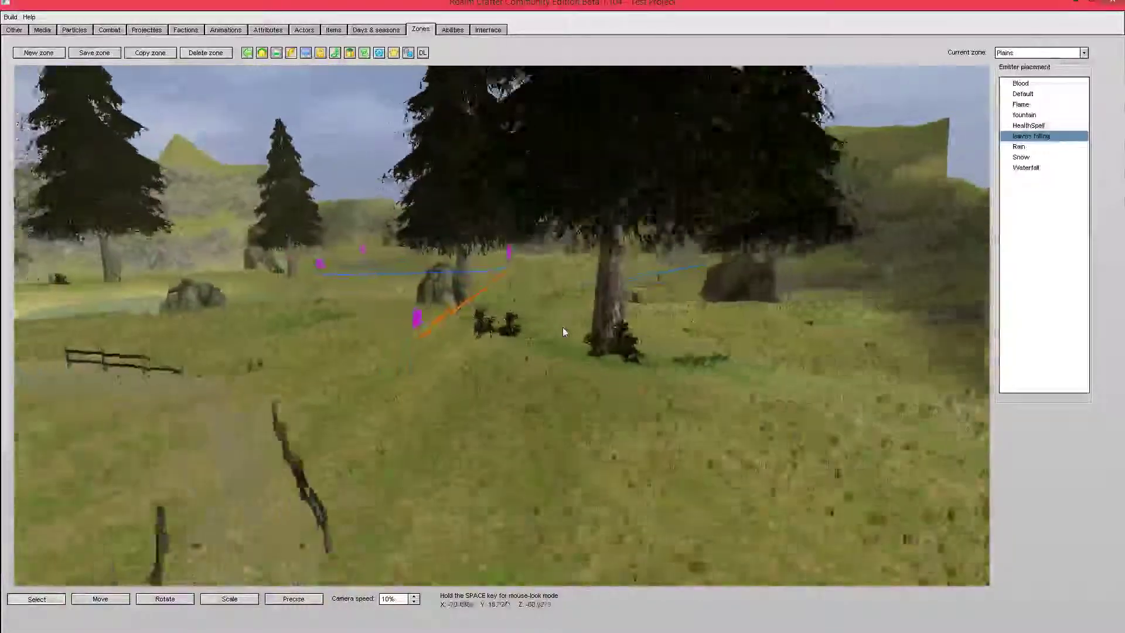
key("space")
key("Up")
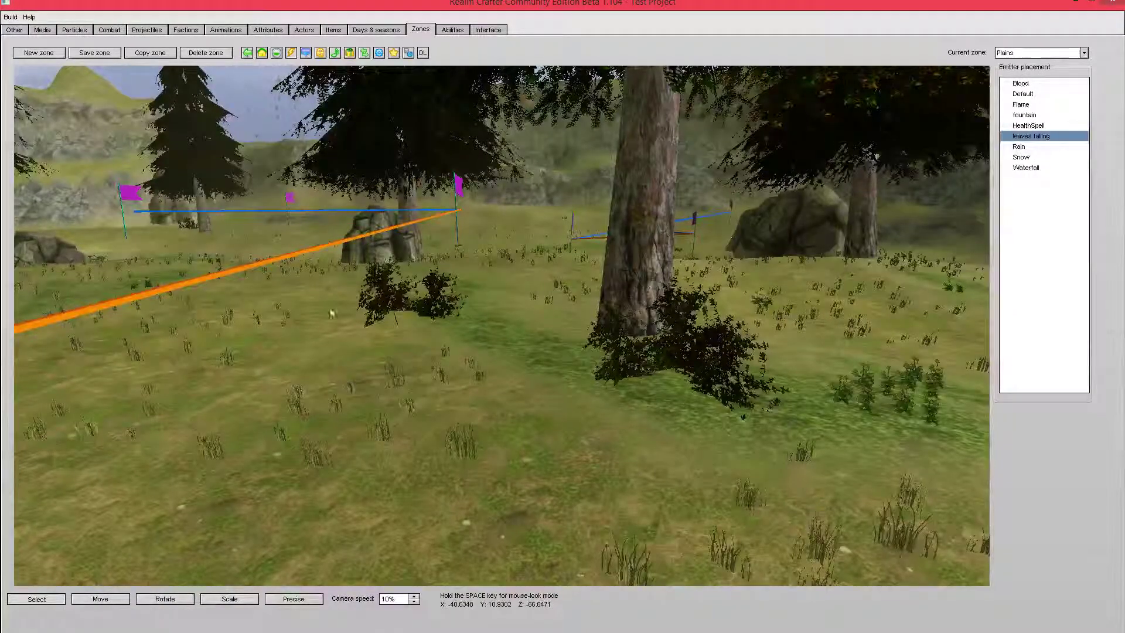
key("space")
key("Down")
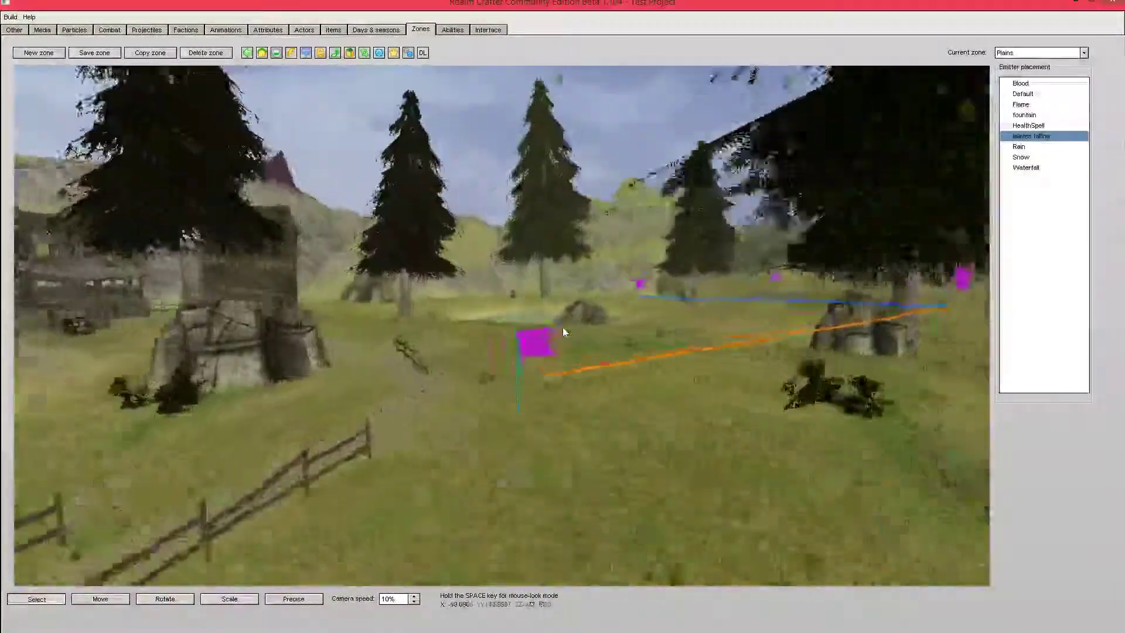
key("Up")
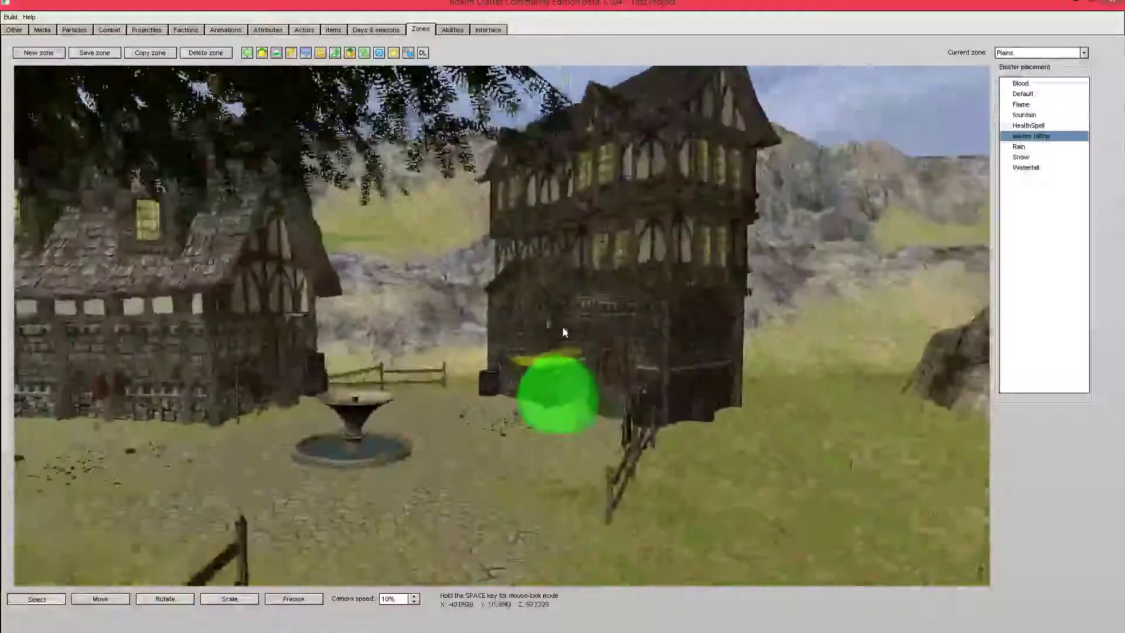
key("Up")
key("Down")
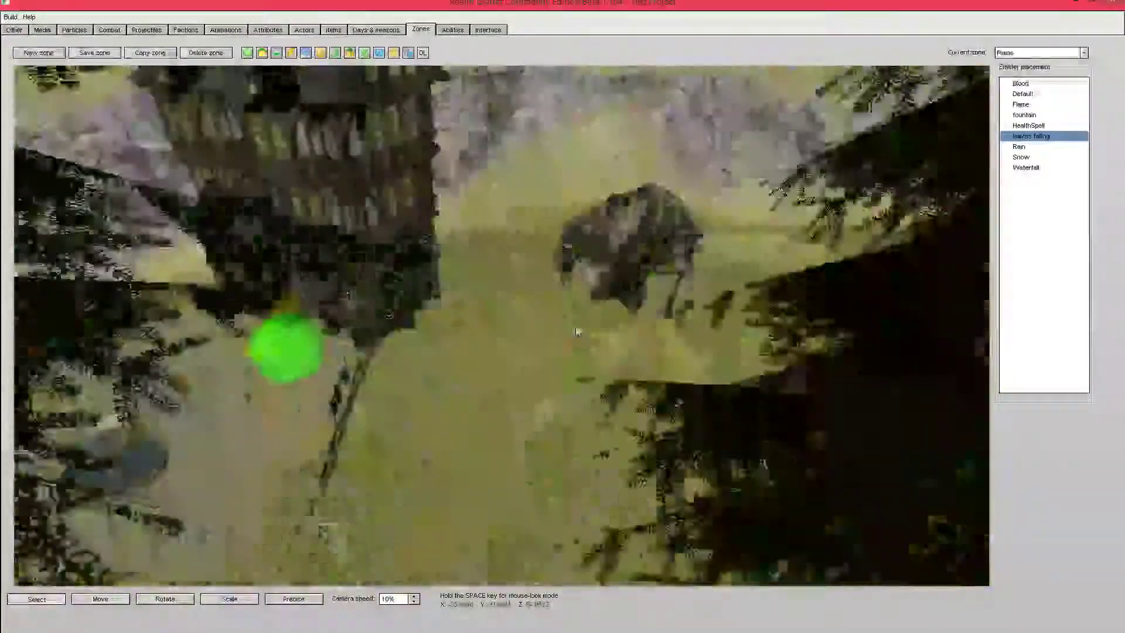
key("Up")
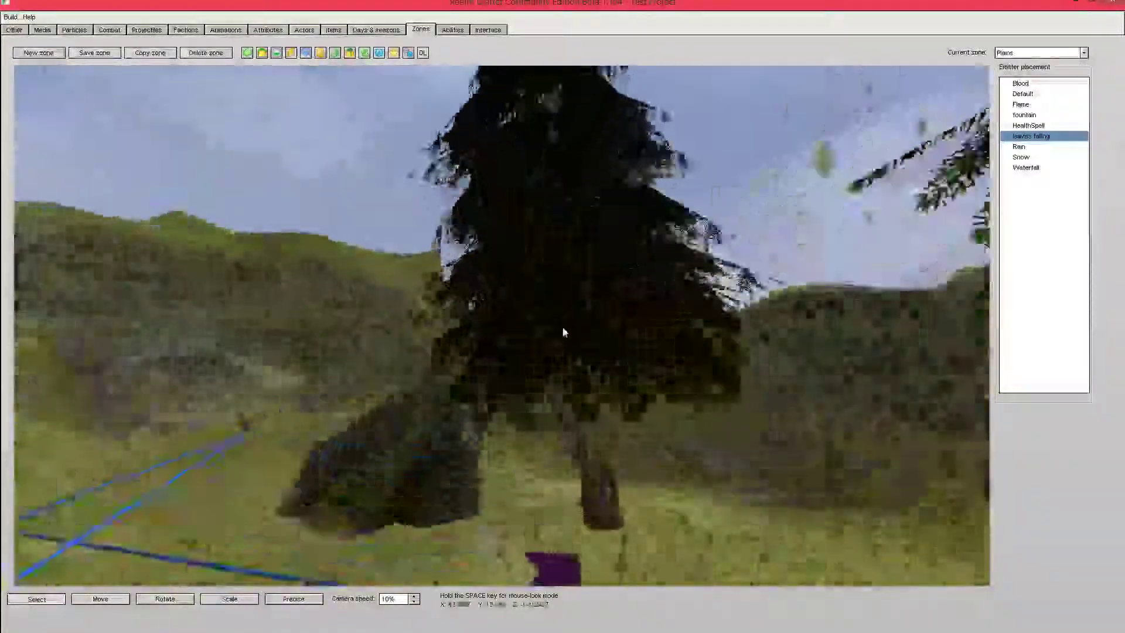
key("Up")
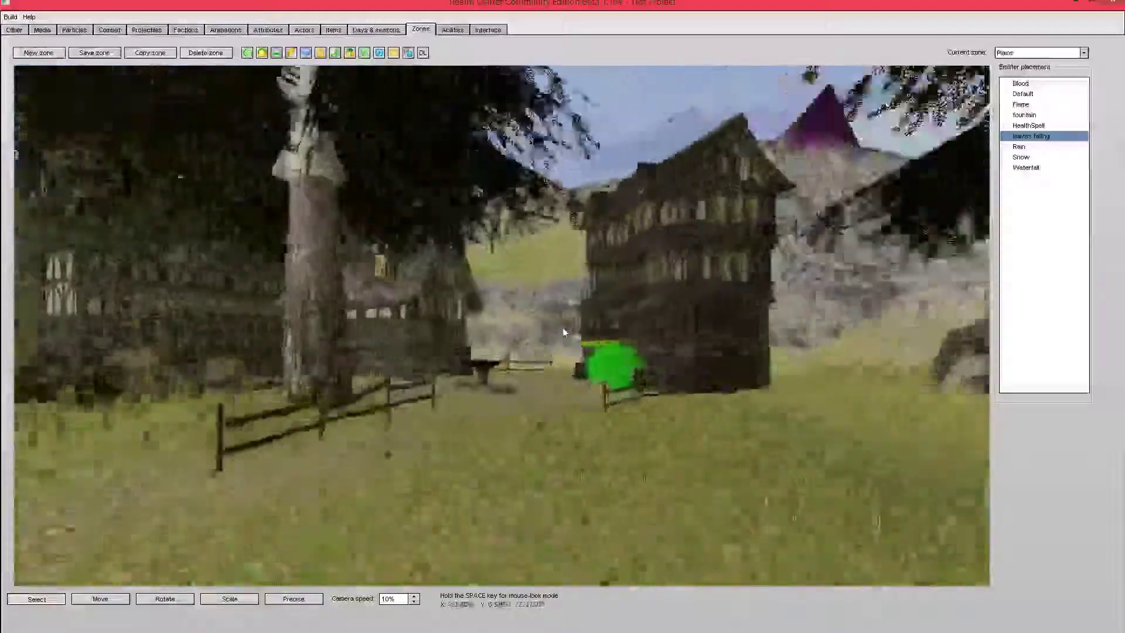
key("Up")
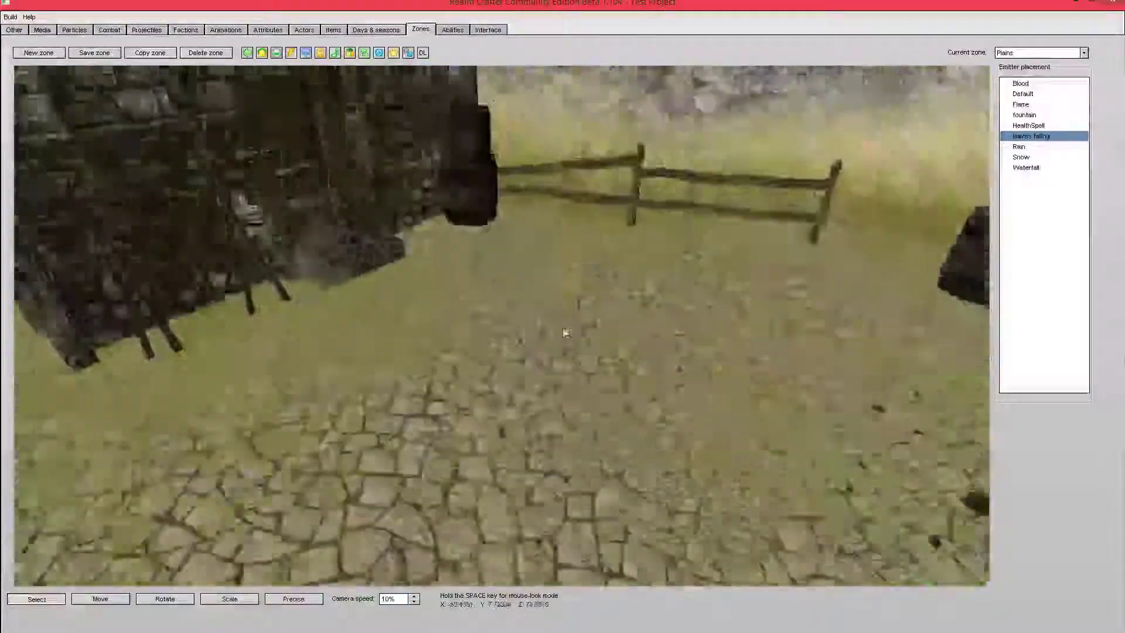
Slow the camera to 1% and place a Flame emitter on the base of the lantern beside the house door
key("Up")
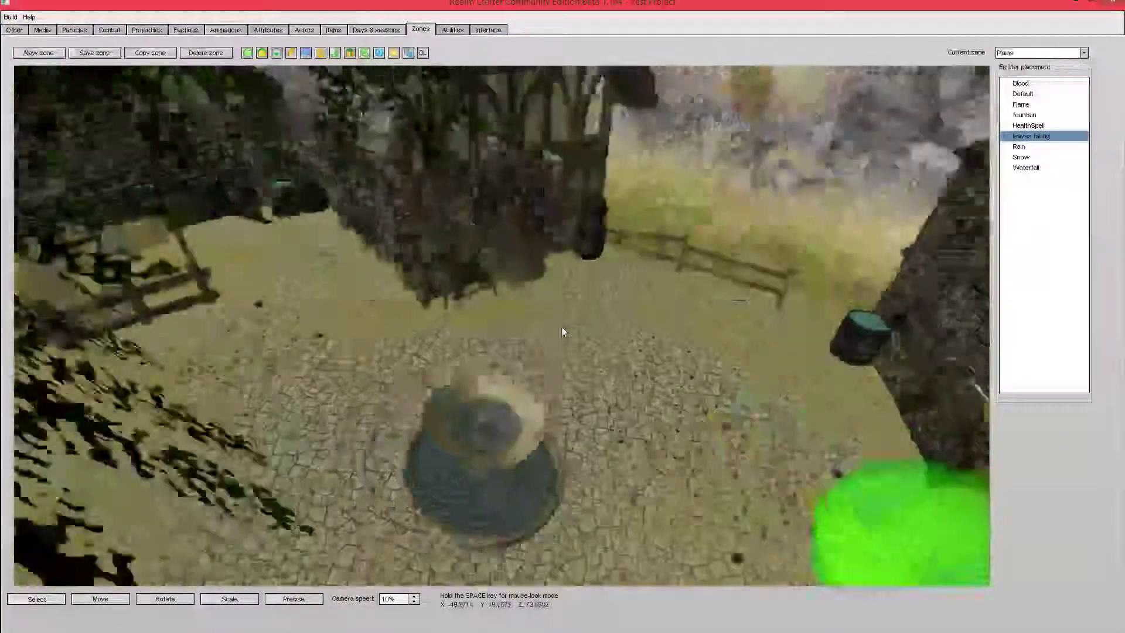
key("Up")
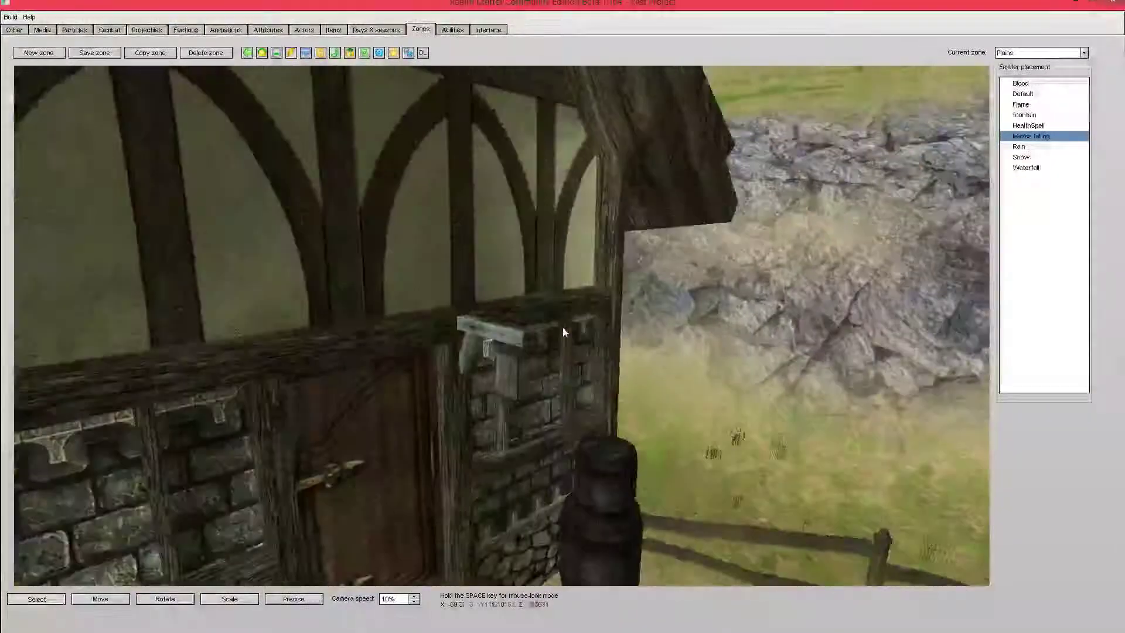
key("Up")
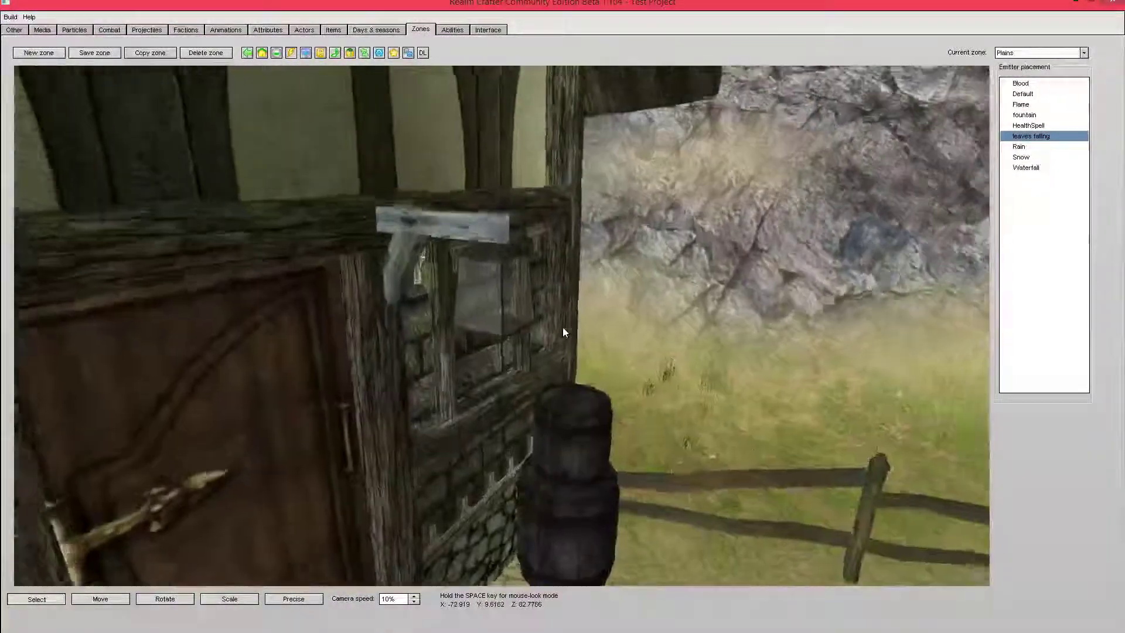
key("space")
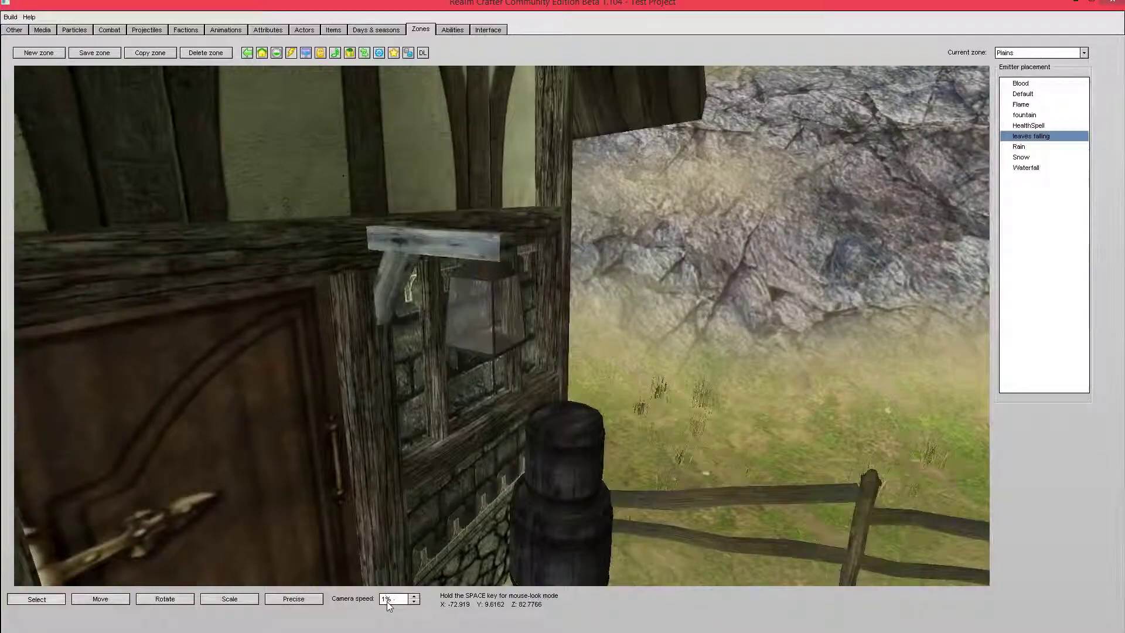
key("Up")
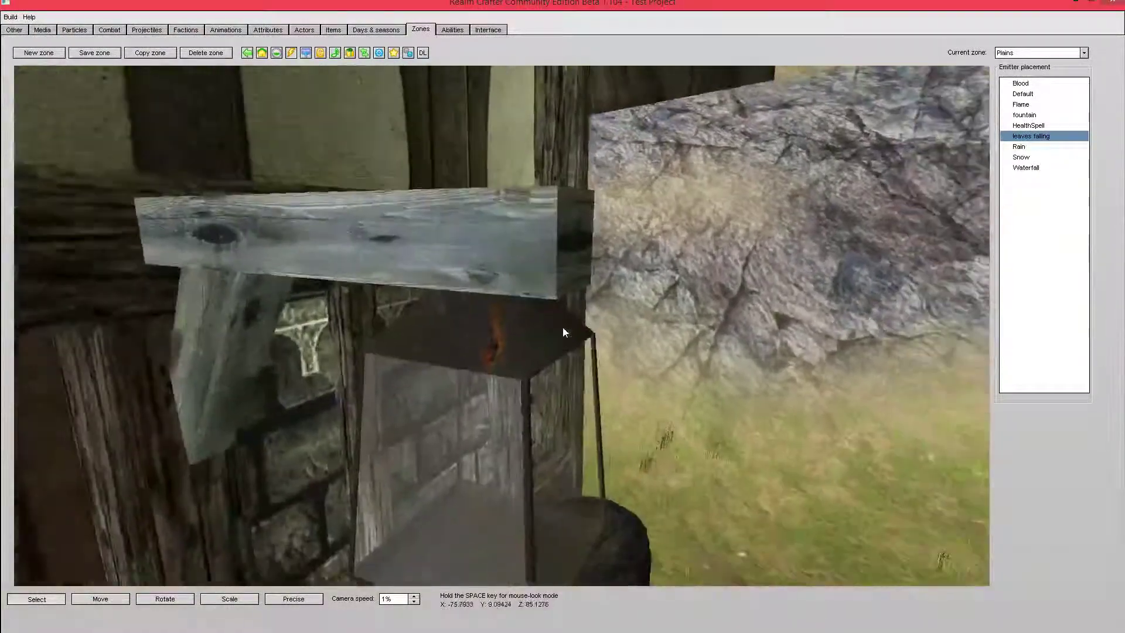
key("Up")
key("space")
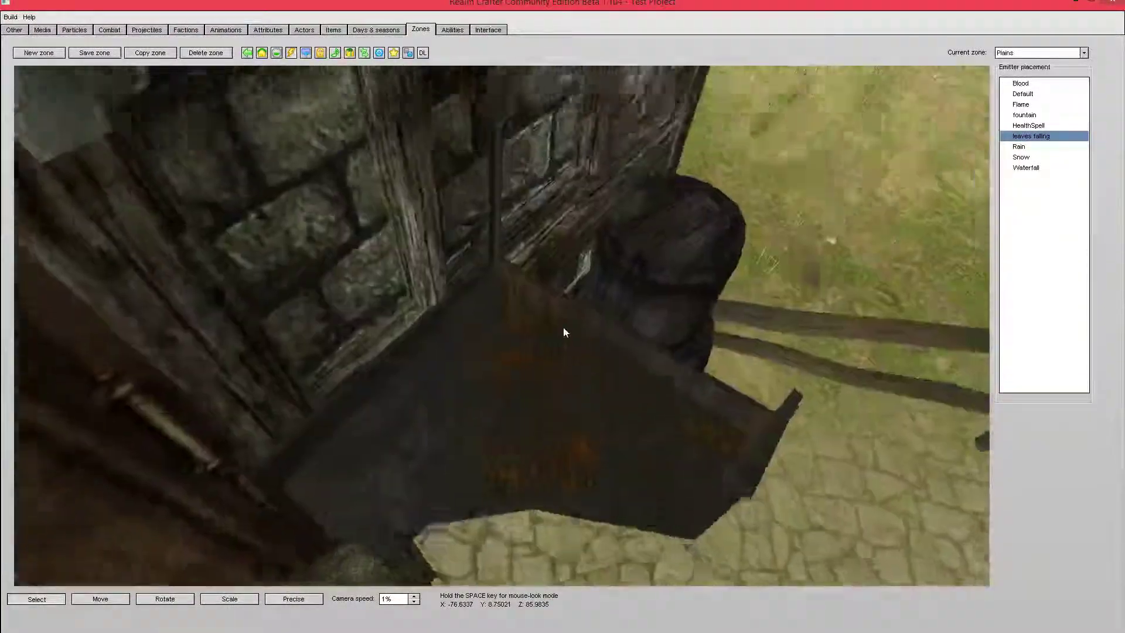
key("space")
key("Down")
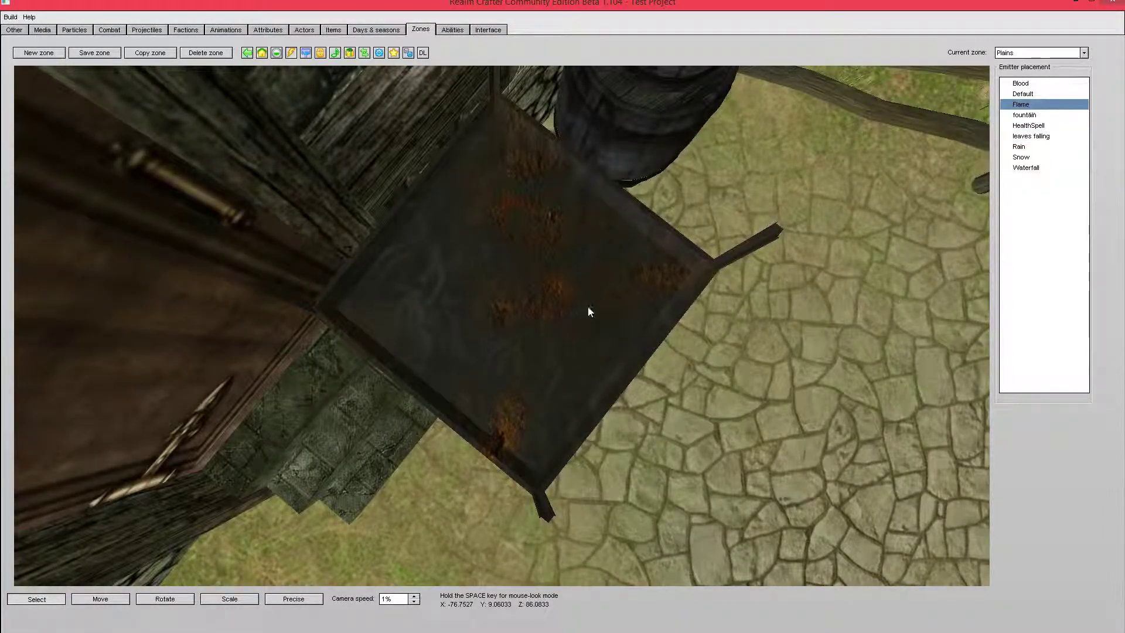
left_click(507, 287)
Lower the flame emitter inside the lantern with precise editing, setting its Position Y to 8.36545
key("space")
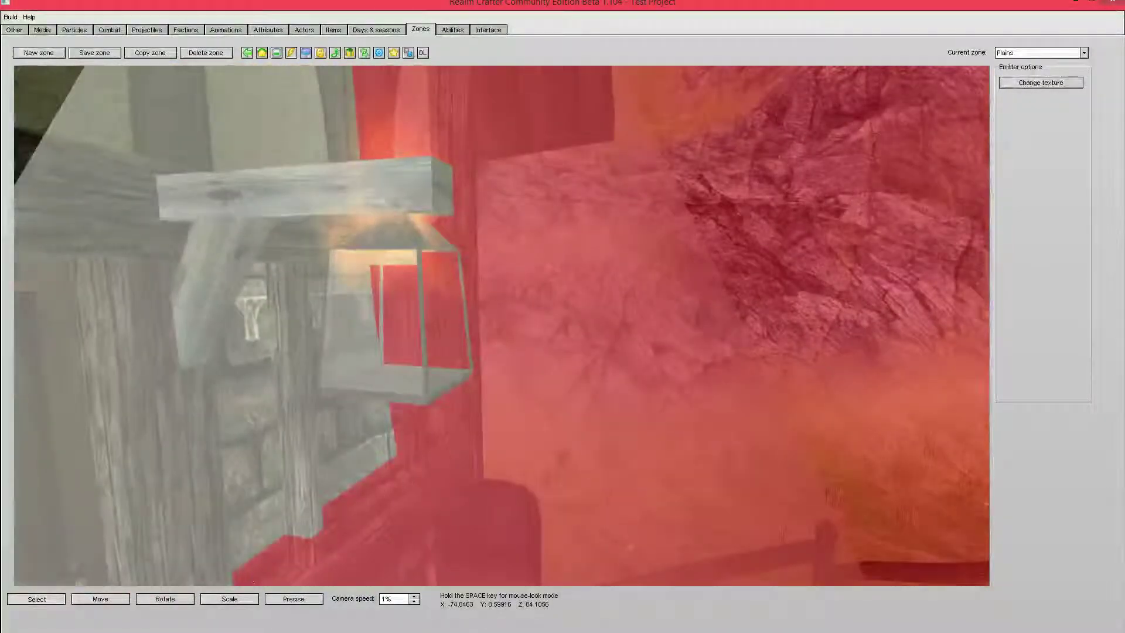
left_click(301, 600)
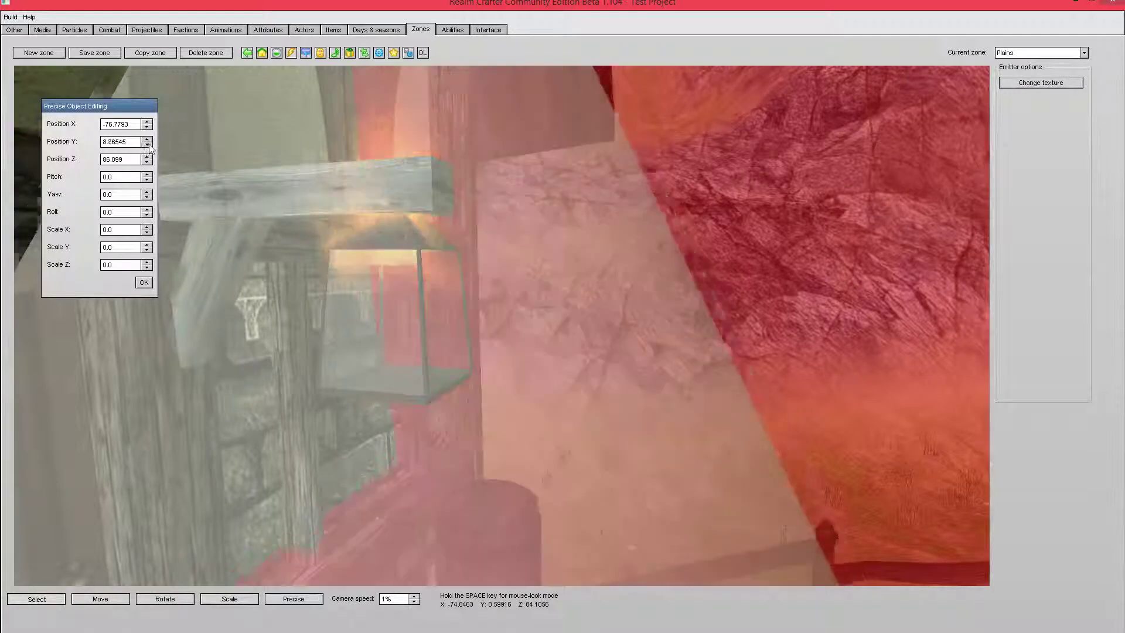
left_click(145, 282)
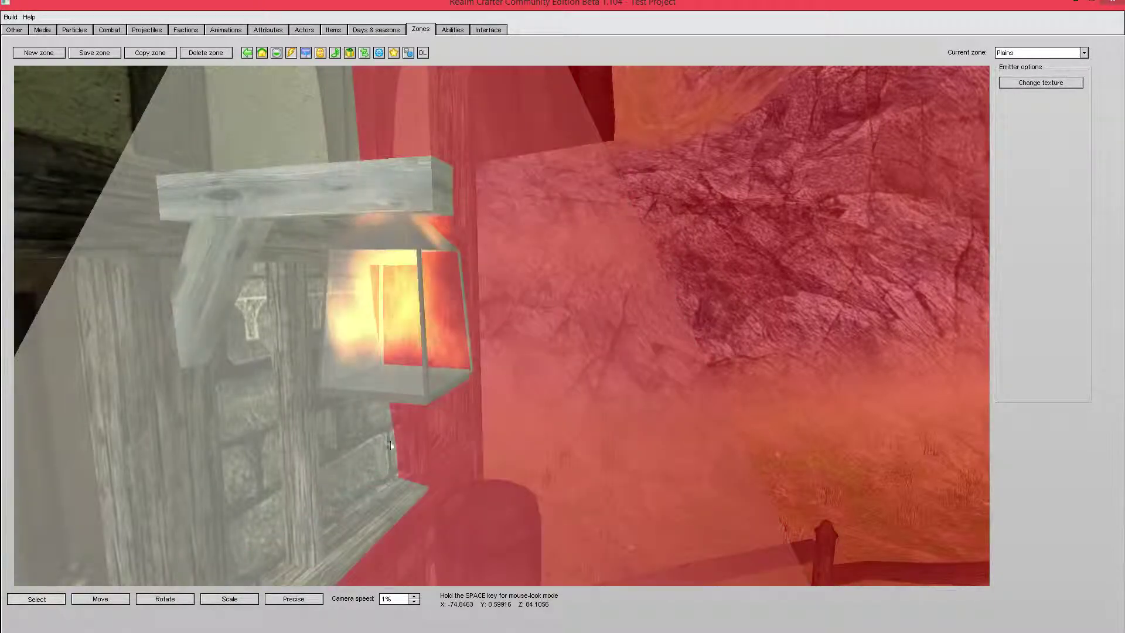
left_click(292, 598)
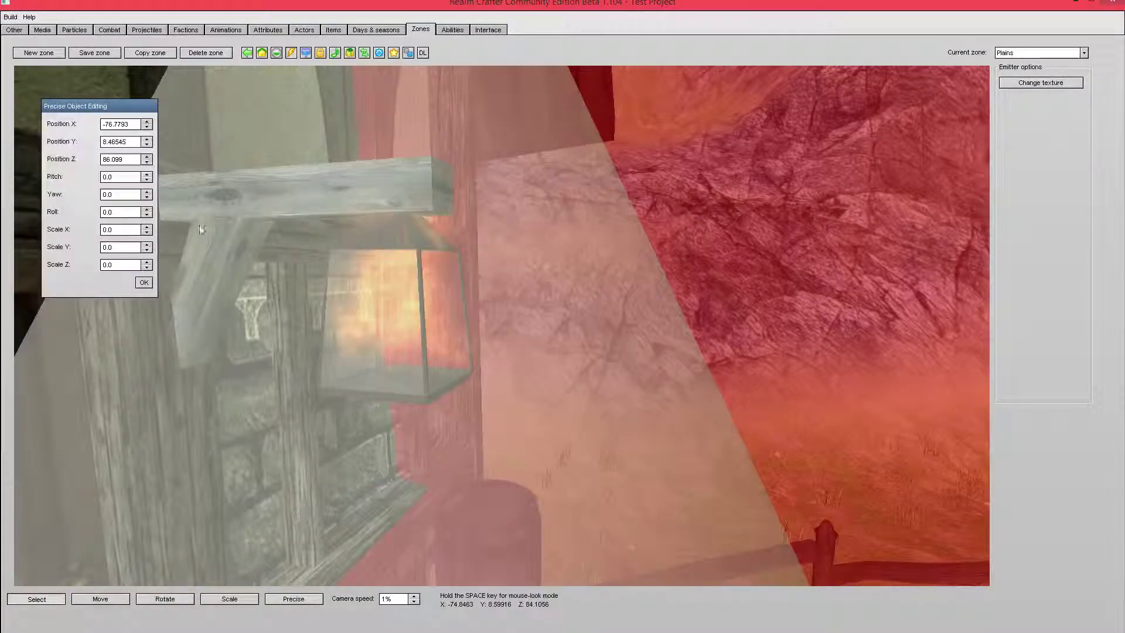
left_click(146, 145)
left_click(147, 145)
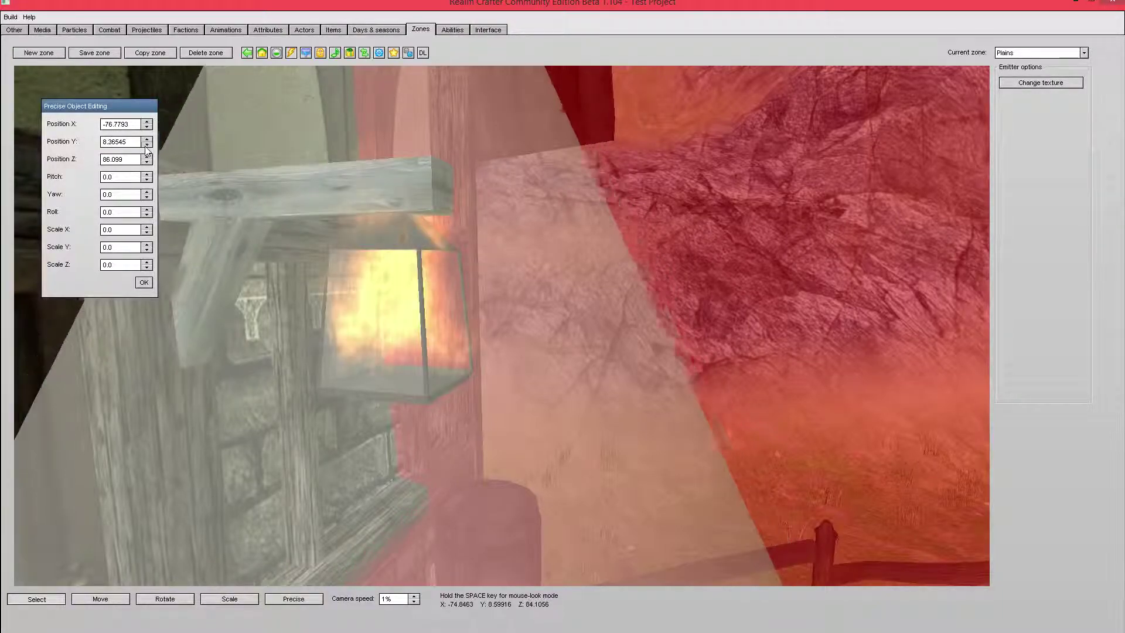
left_click(146, 145)
left_click(146, 139)
left_click(146, 139)
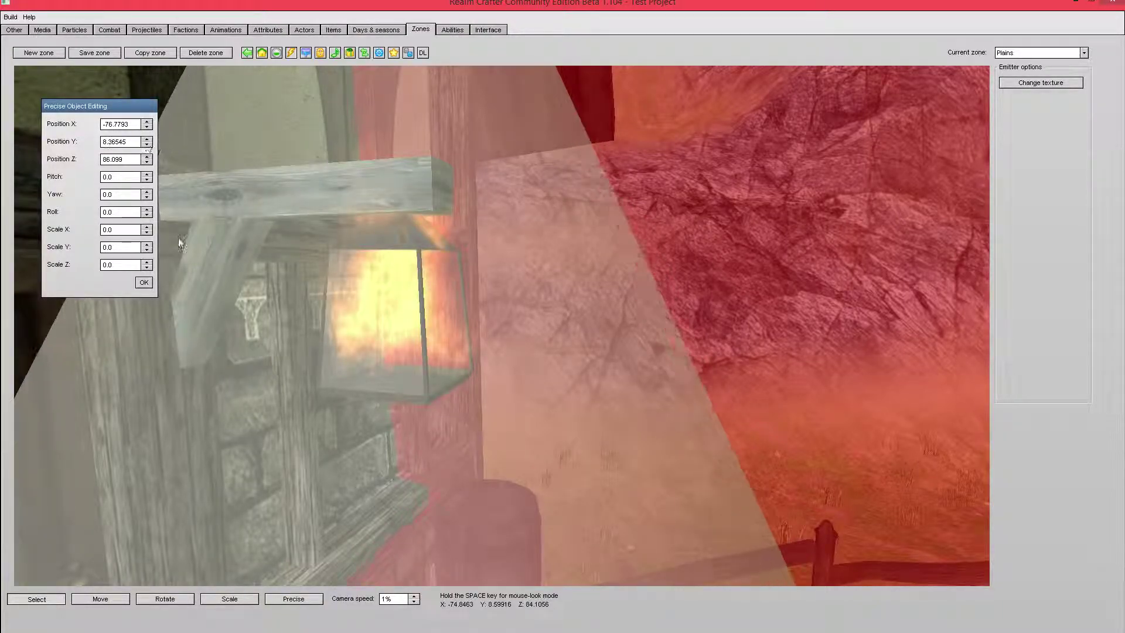
left_click(144, 282)
Try adjusting the Position Z of the flame emitter in the lantern beside the door
key("space")
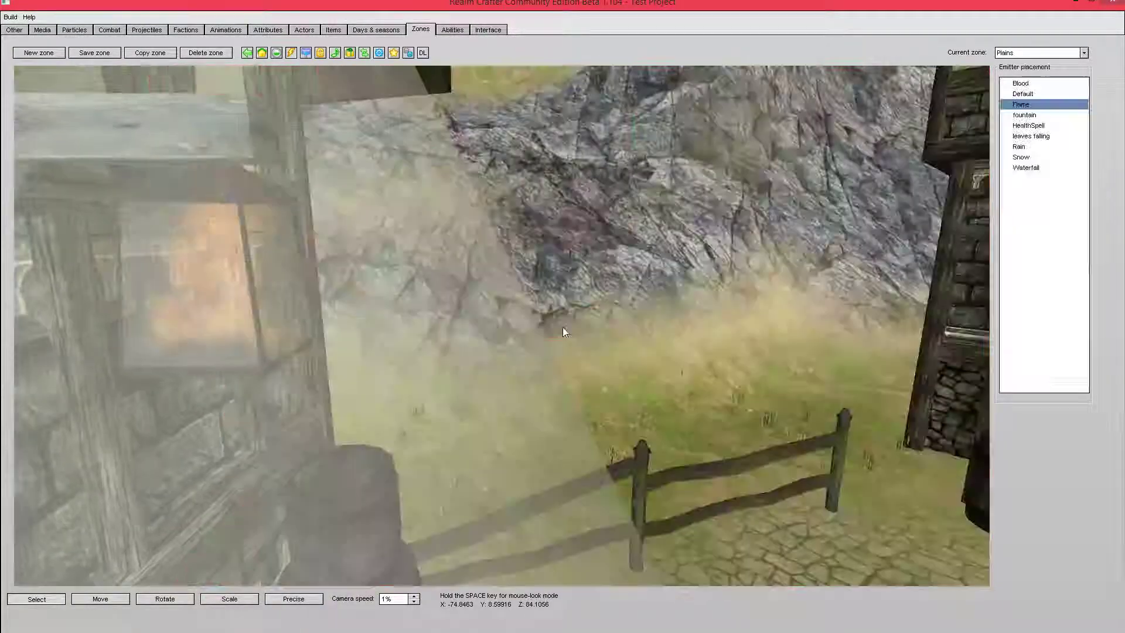
key("space")
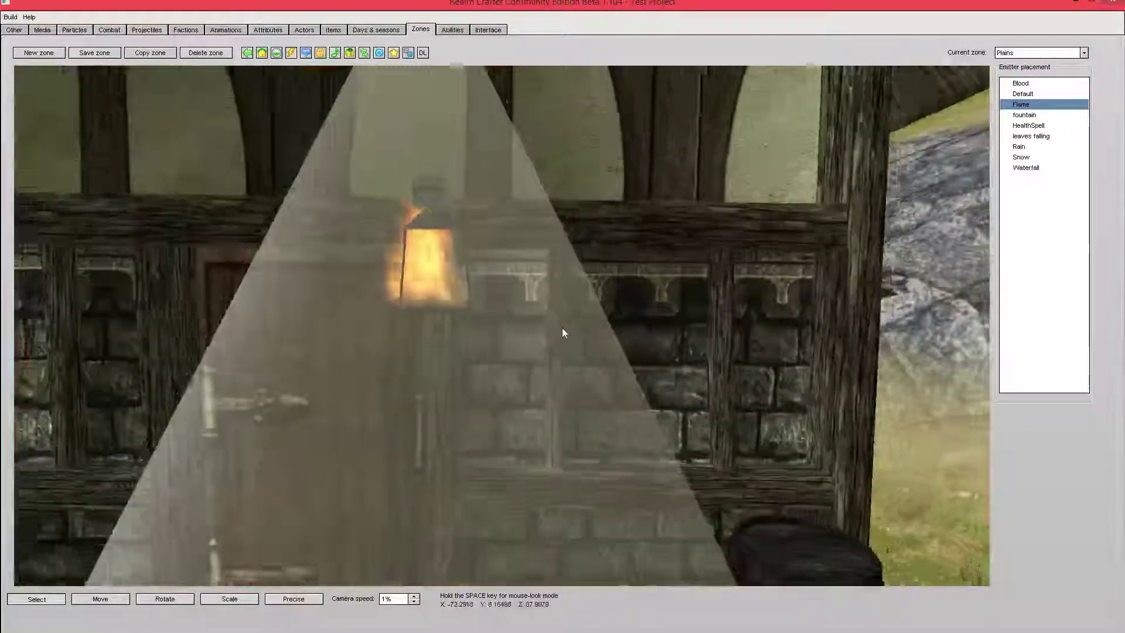
left_click(561, 327)
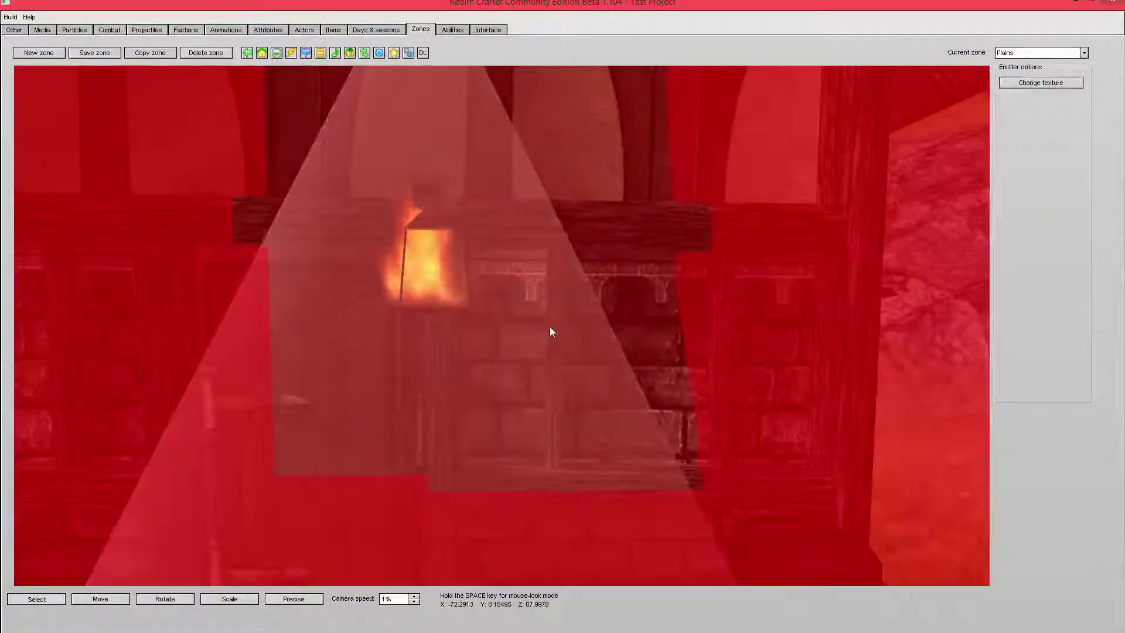
left_click(293, 599)
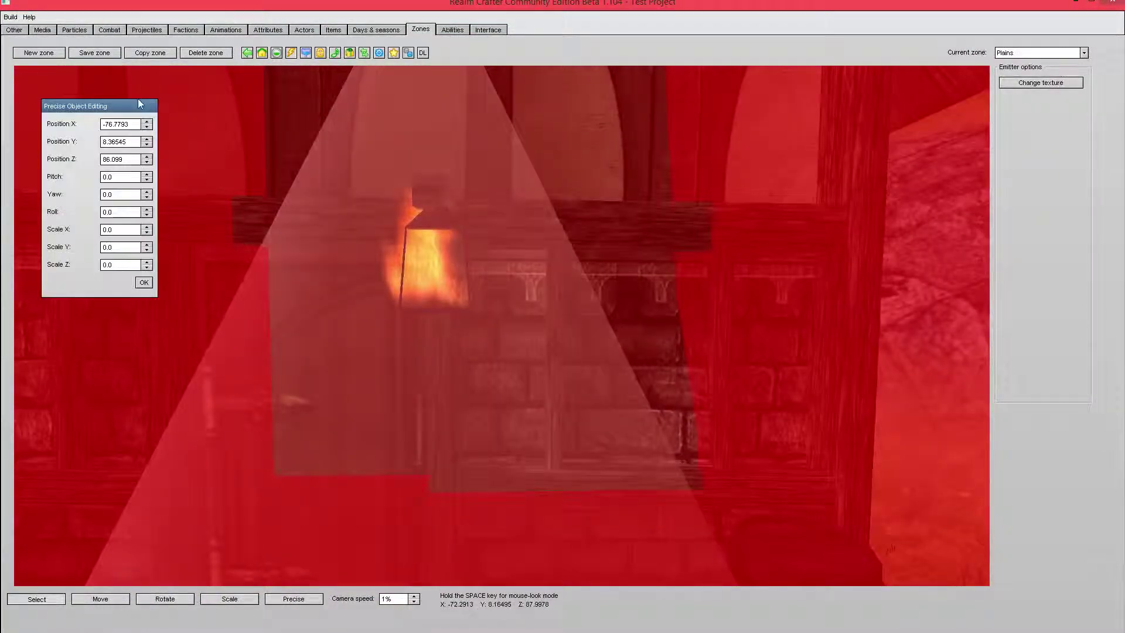
left_click(147, 162)
left_click(147, 162)
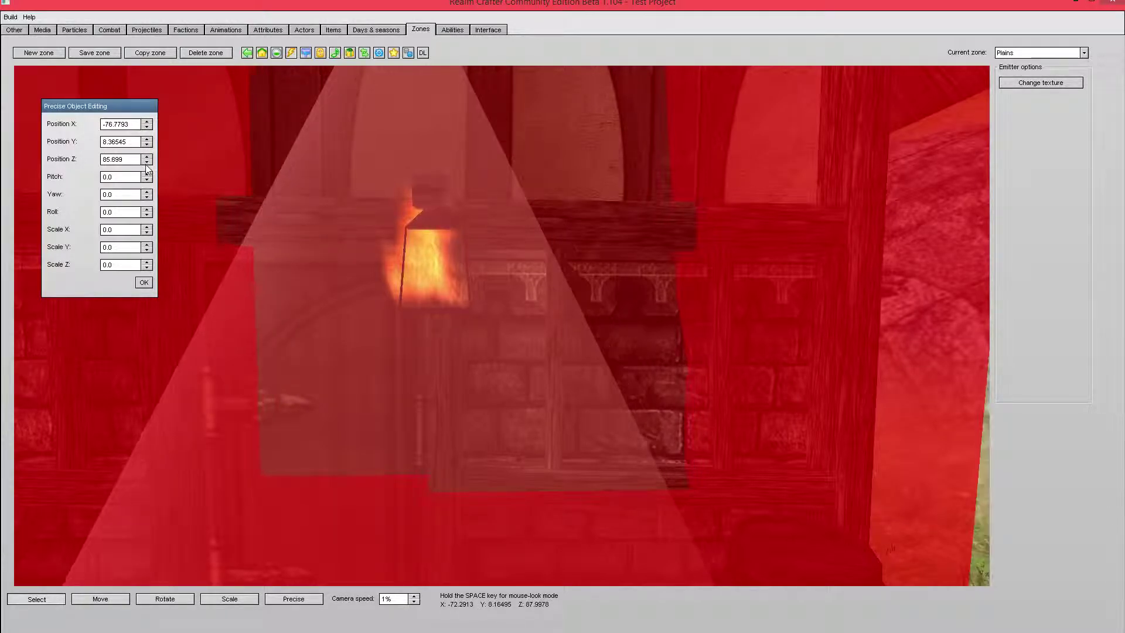
left_click(147, 162)
left_click(147, 162)
scroll(147, 162, "up", 5)
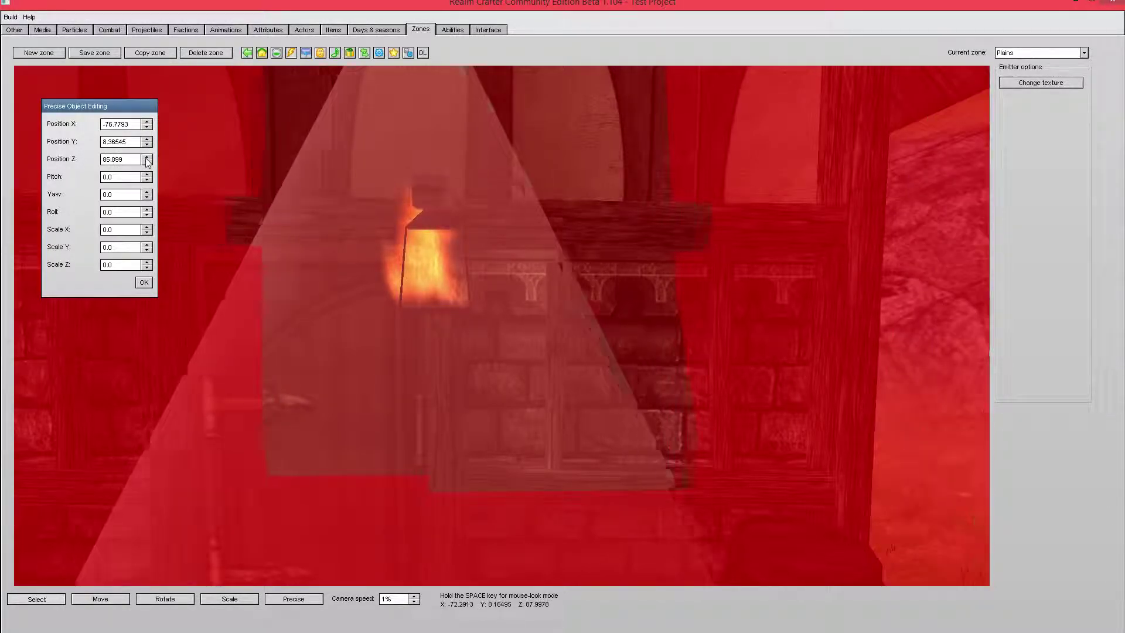
left_click(143, 283)
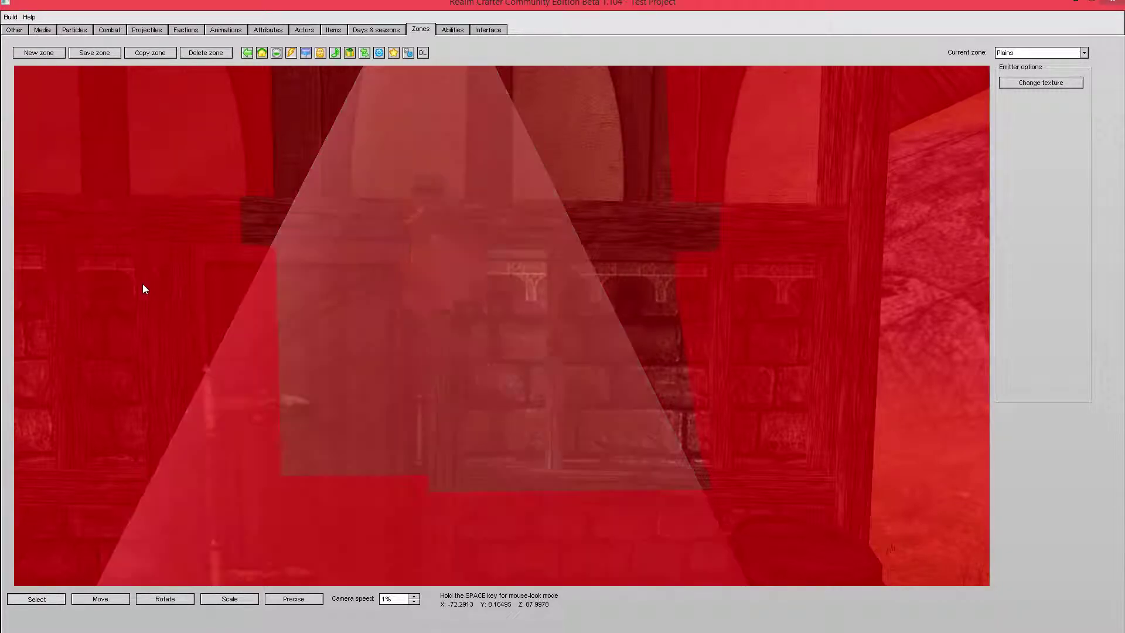
left_click(142, 283)
Place another Flame emitter on the base of the lantern at the corner post of the stone house
key("space")
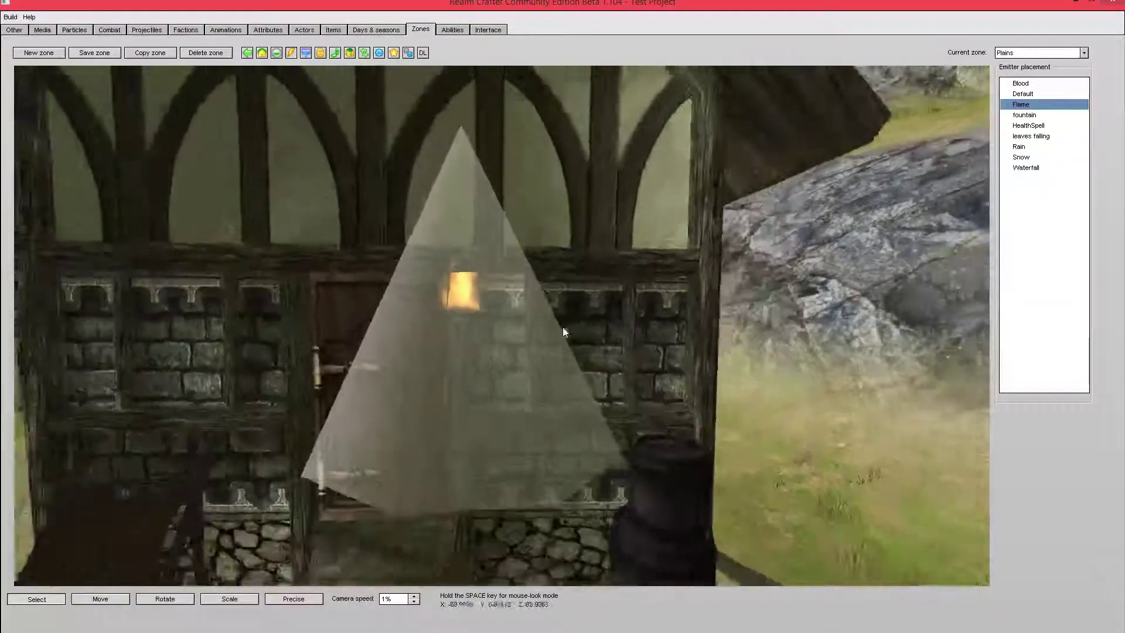
key("space")
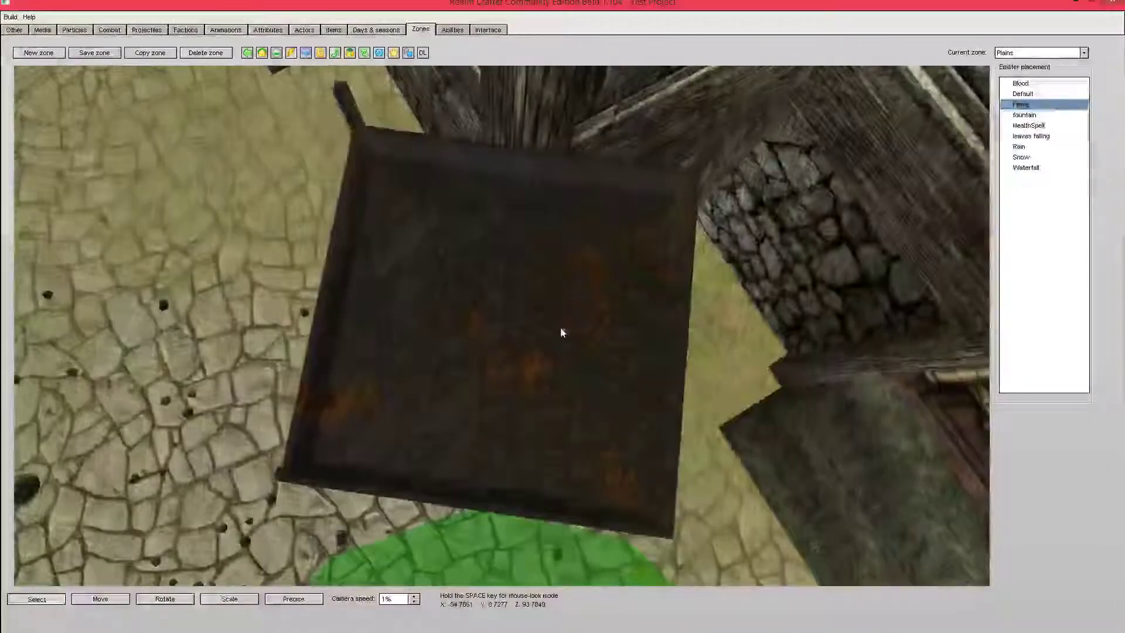
left_click(512, 328)
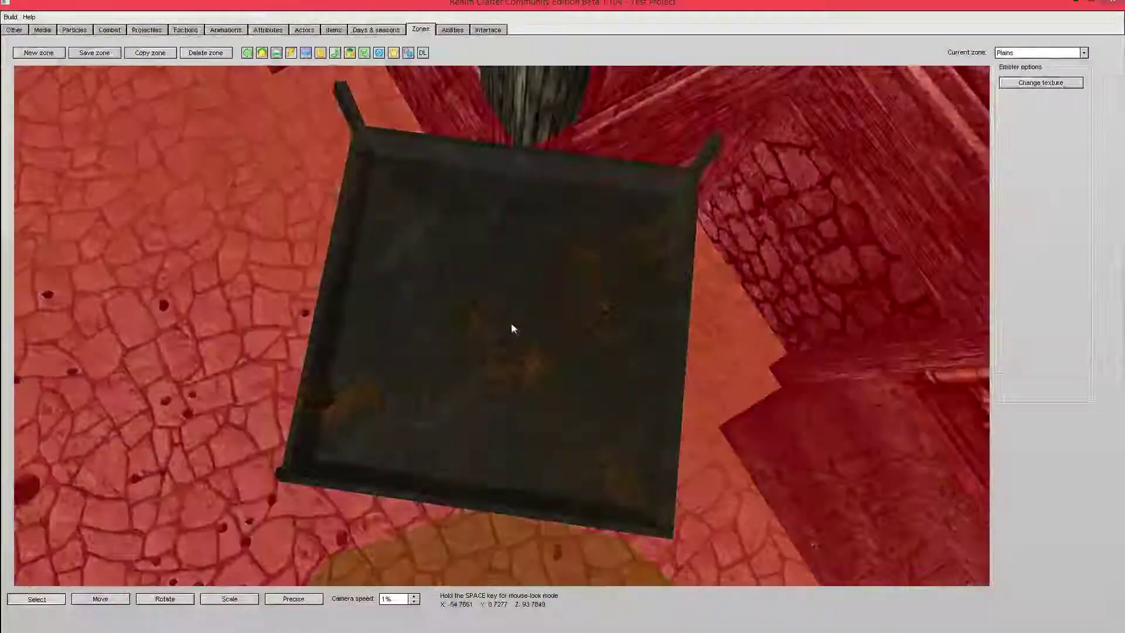
Lower the flame emitter in the corner-post lantern with precise editing, setting its Position Y to 8.32256
key("space")
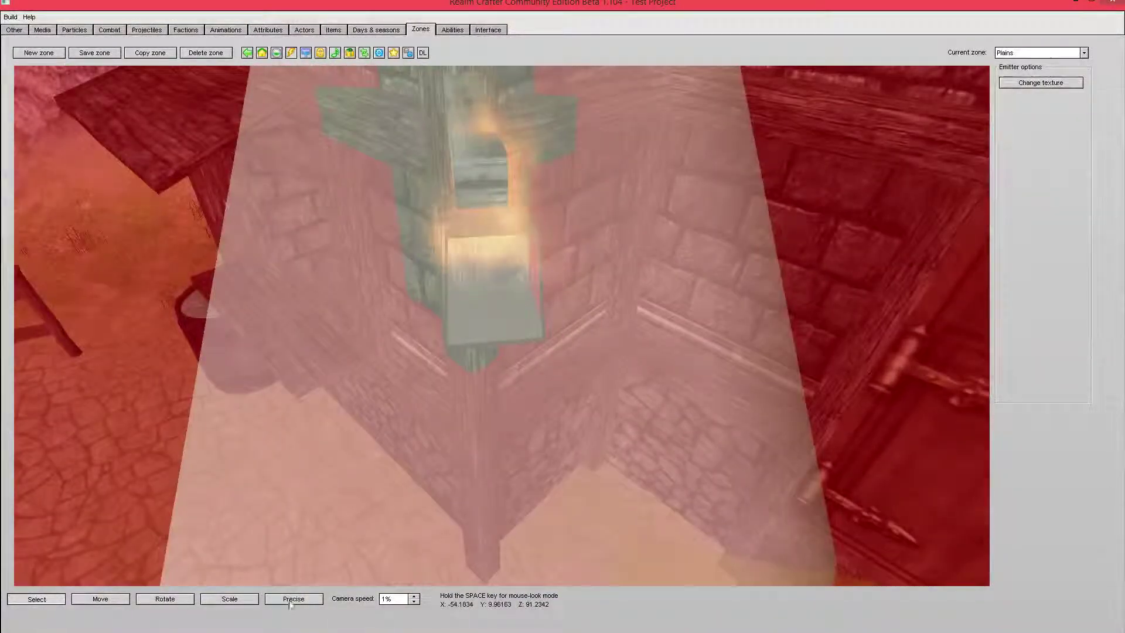
left_click(294, 598)
left_click(147, 145)
left_click(147, 145)
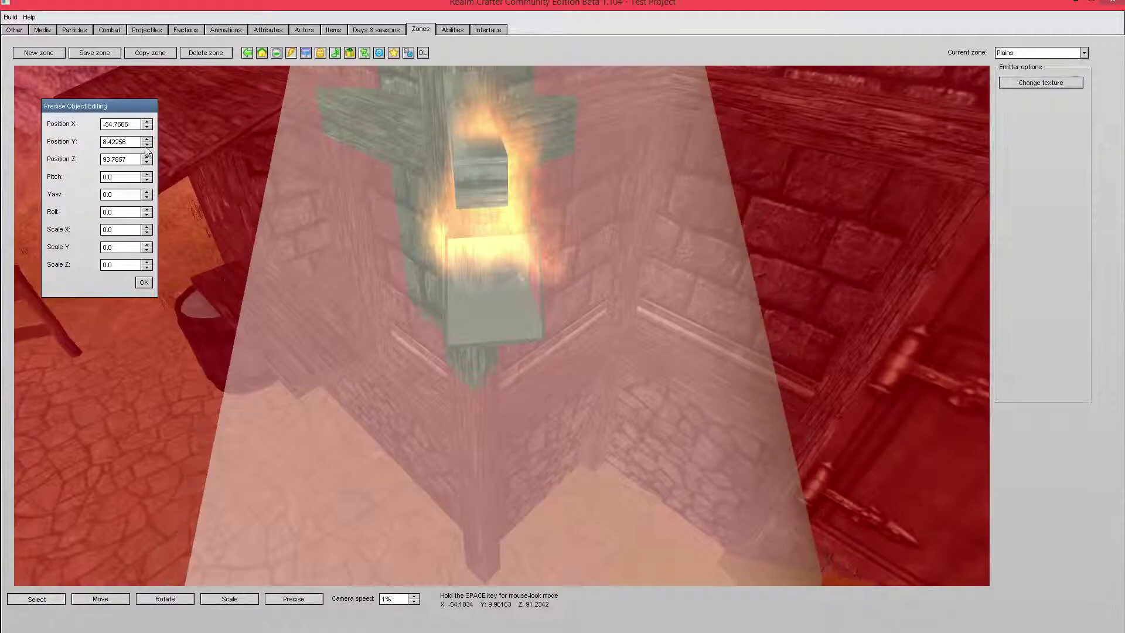
left_click(143, 283)
key("space")
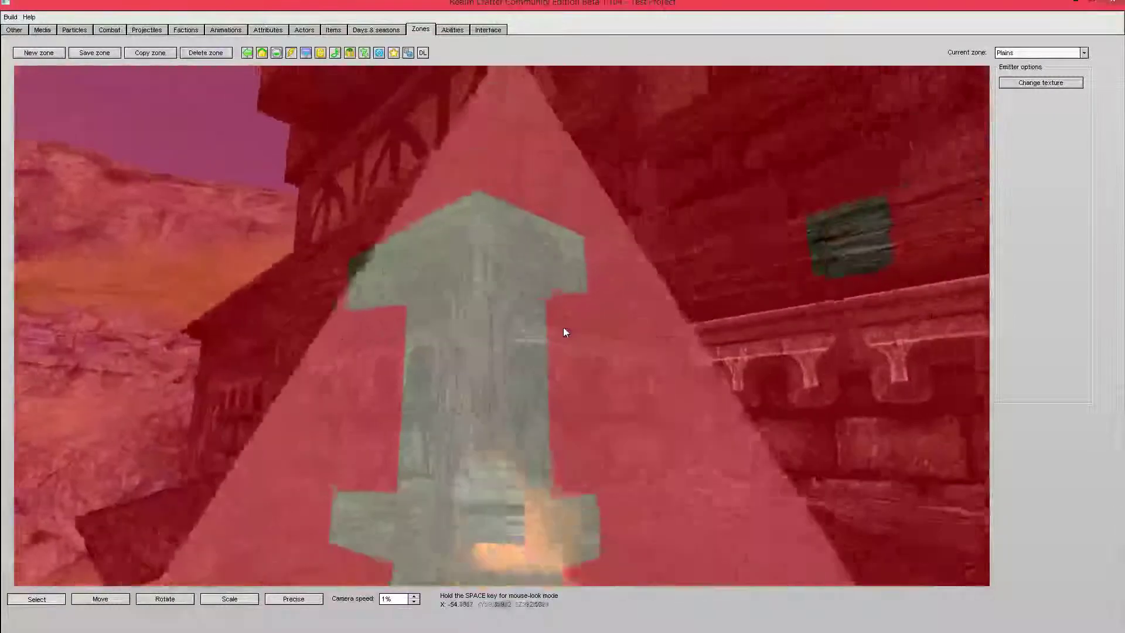
key("space")
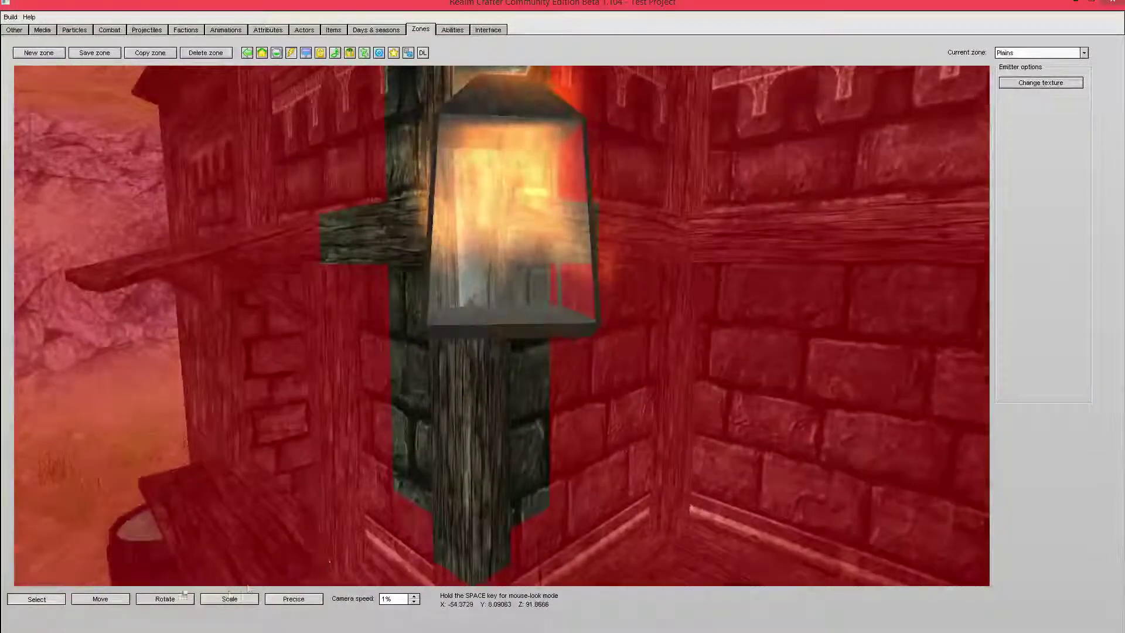
left_click(293, 598)
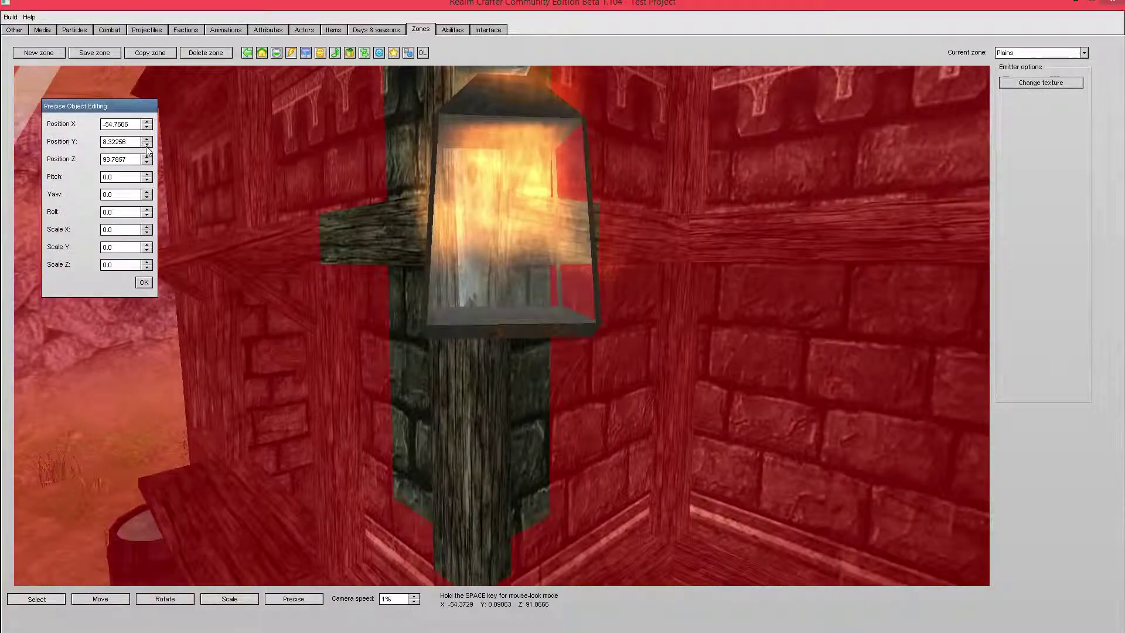
left_click(144, 283)
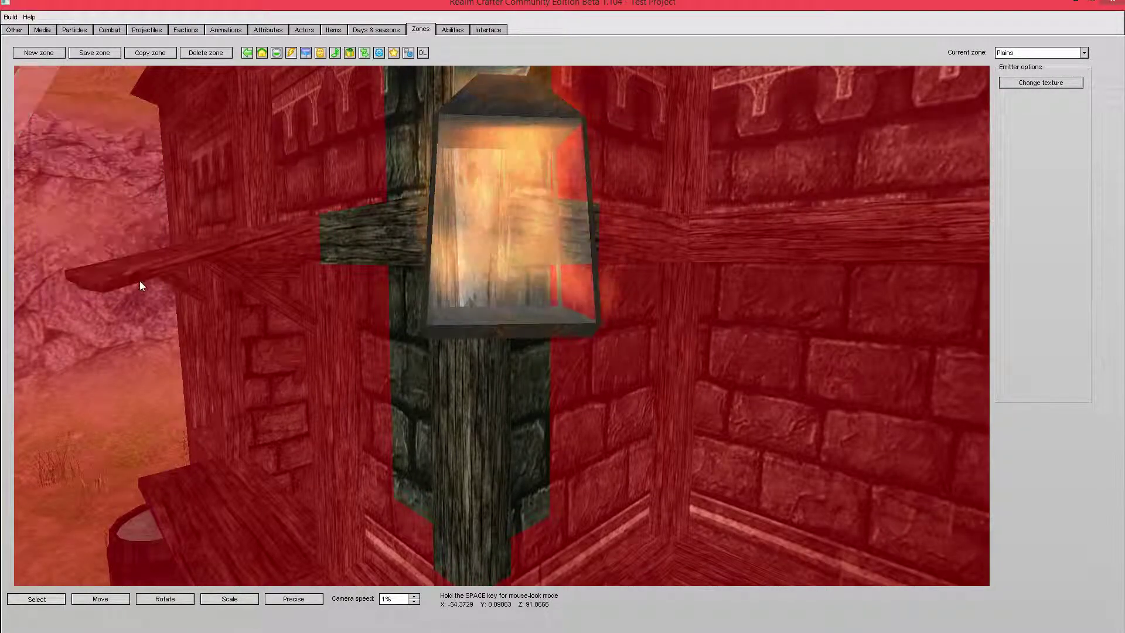
Tour the village houses and square to examine the flames in the lanterns
key("space")
key("space")
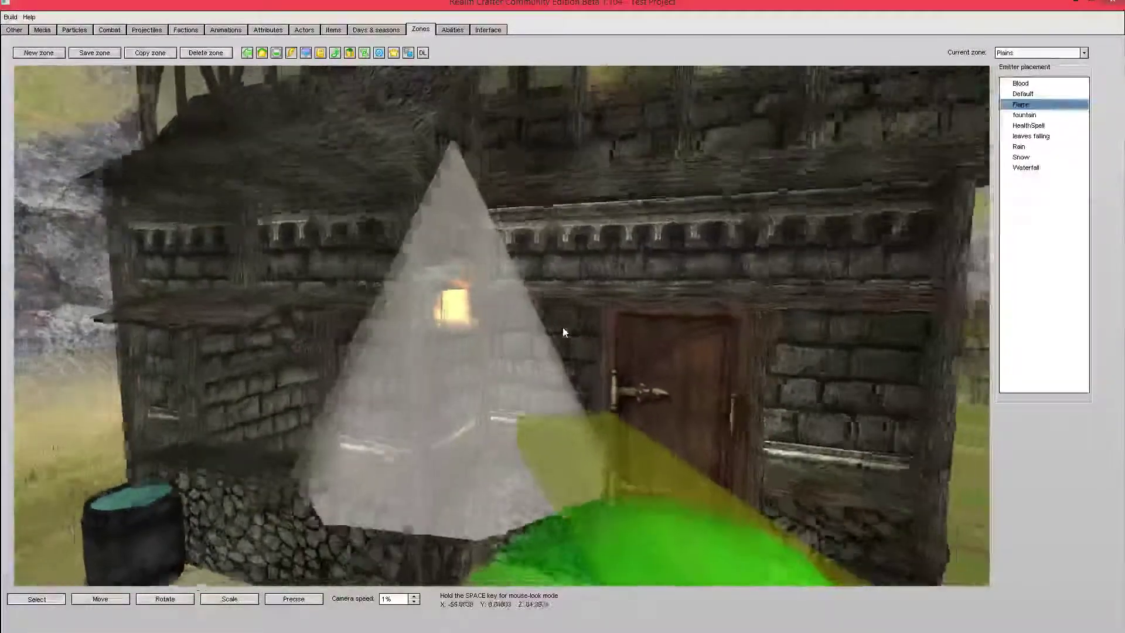
key("space")
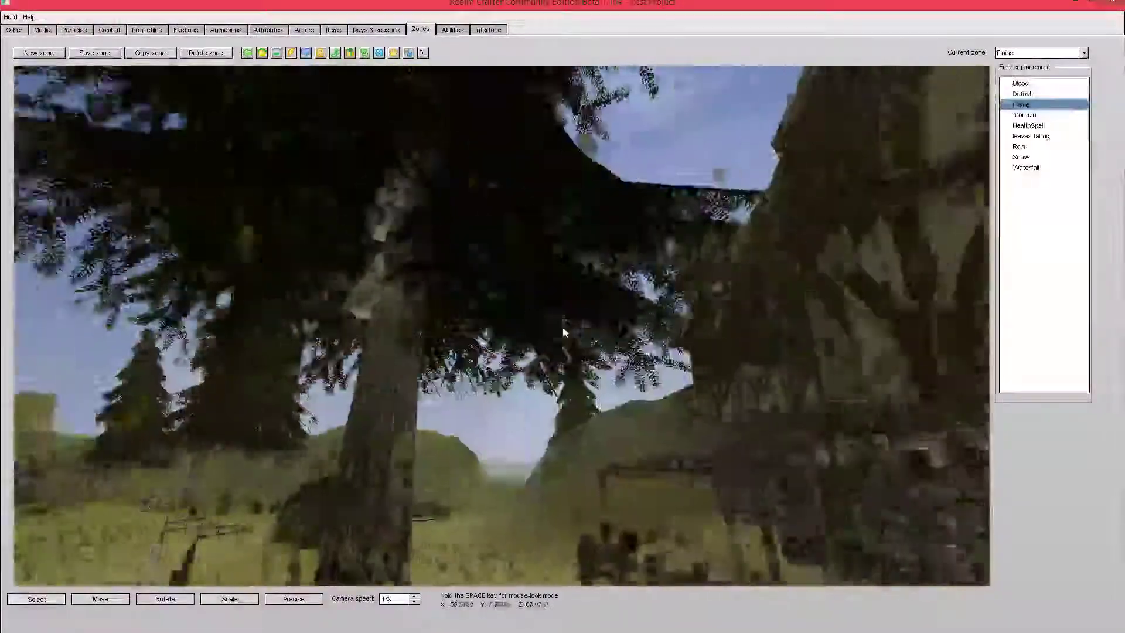
key("space")
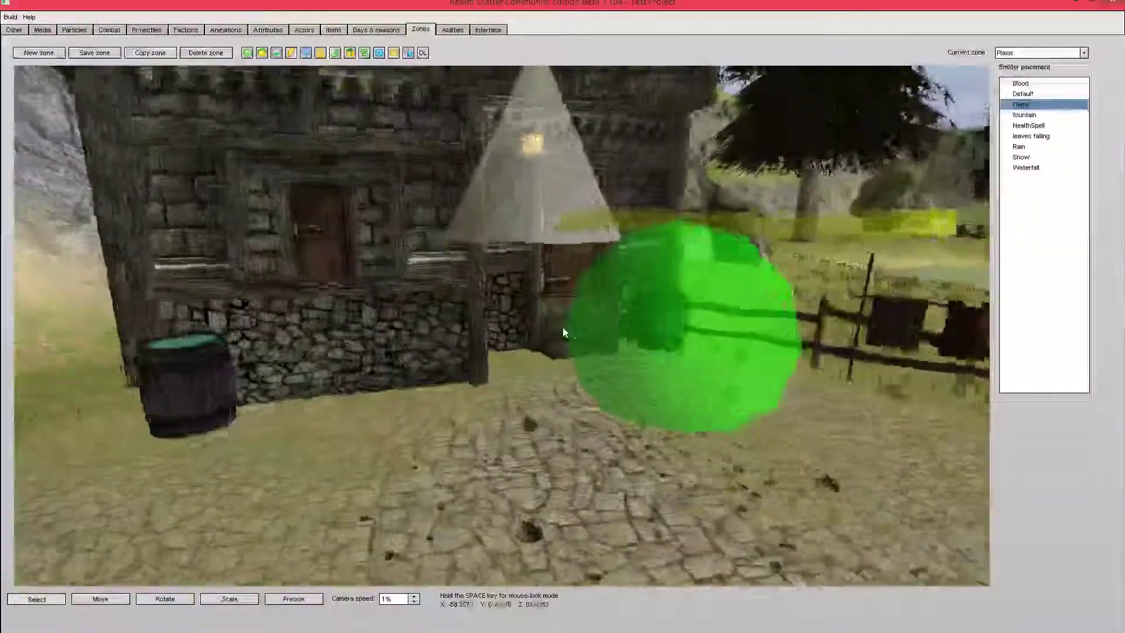
key("space")
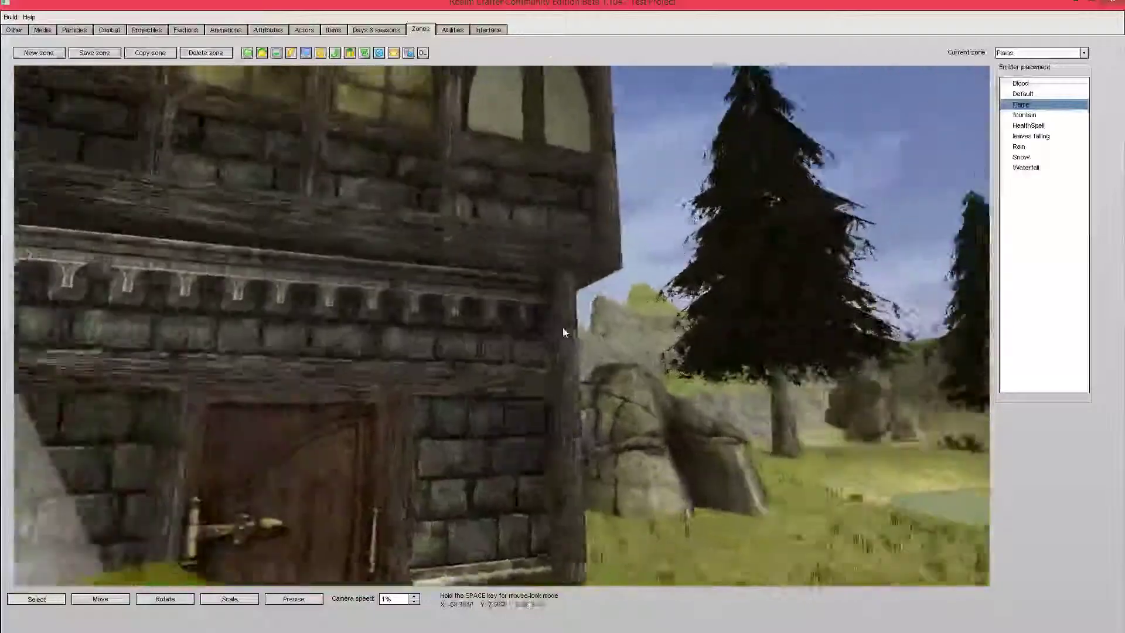
key("space")
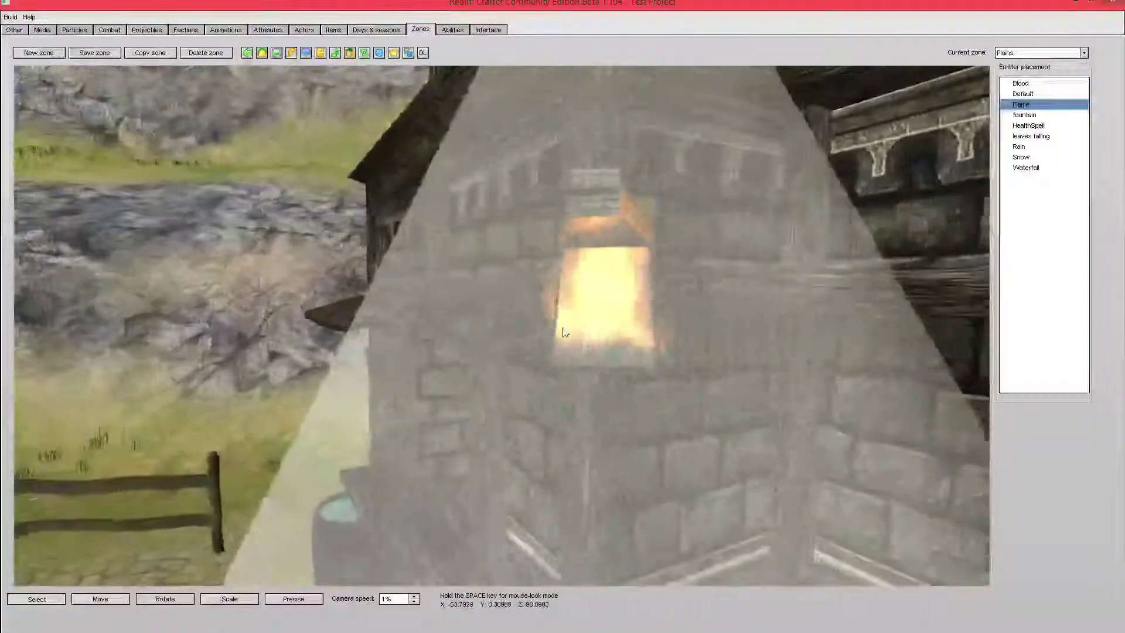
key("space")
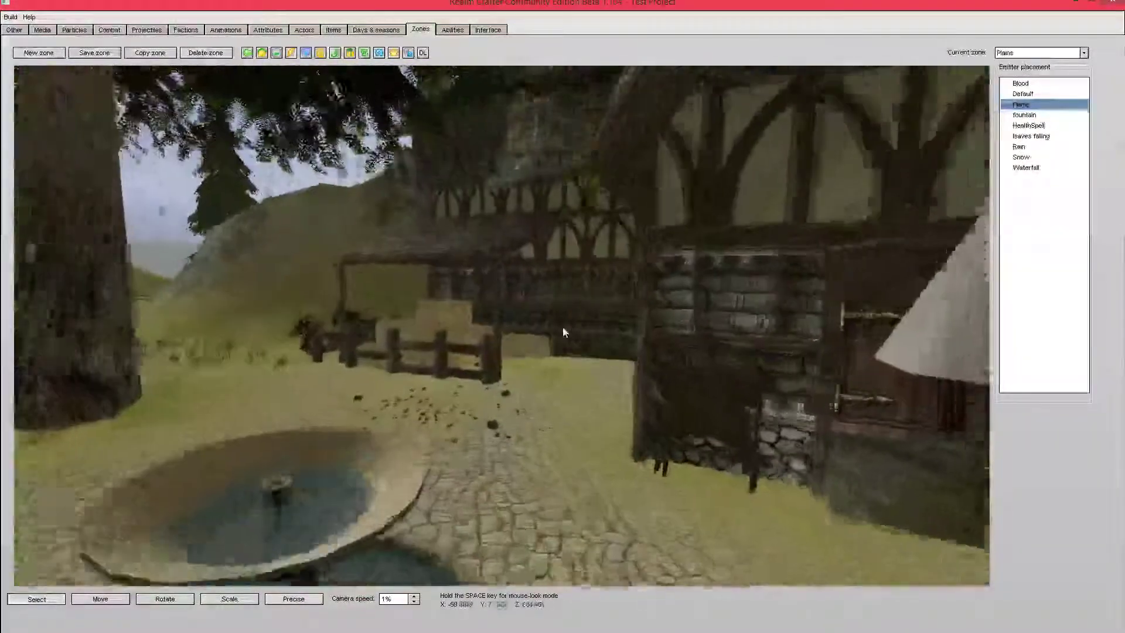
Place a Flame emitter on the base of the wall lantern near the water barrels
key("space")
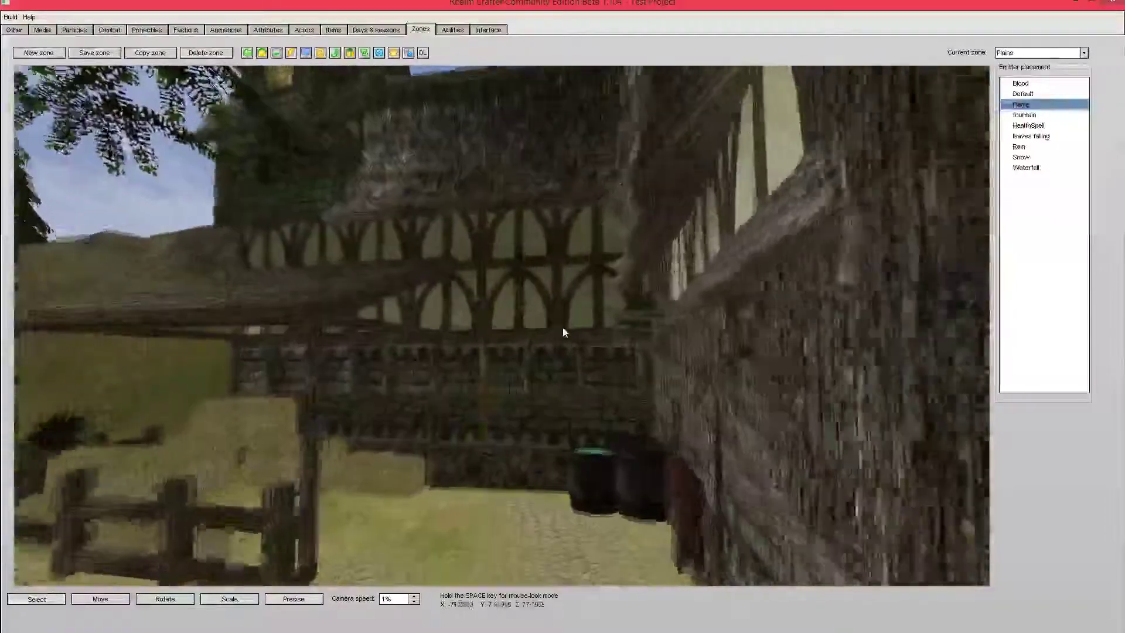
key("space")
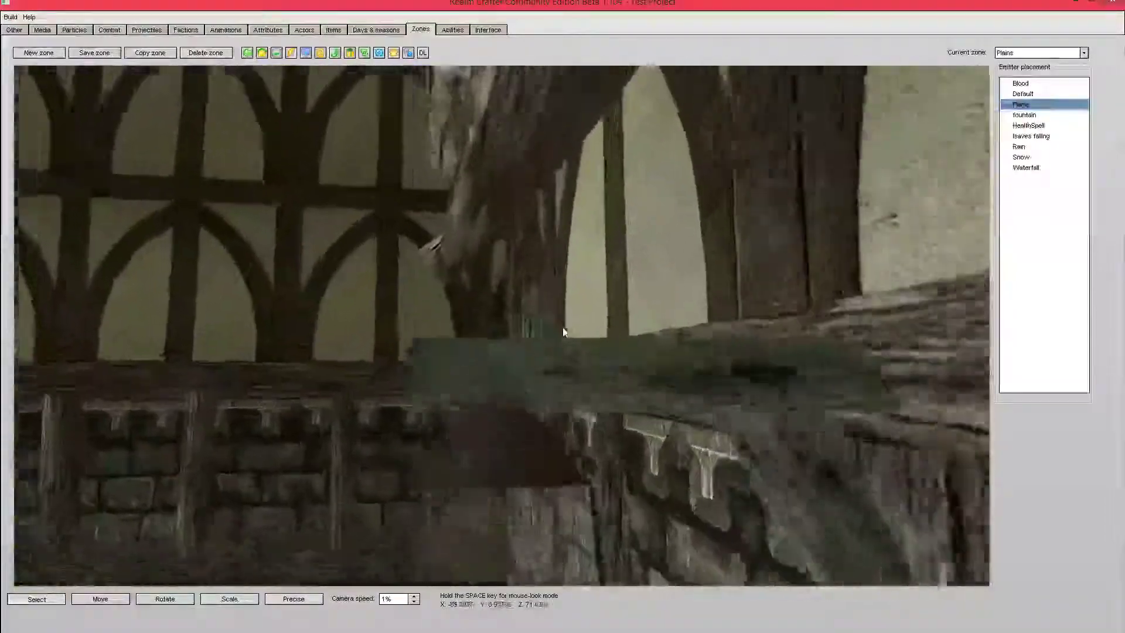
key("space")
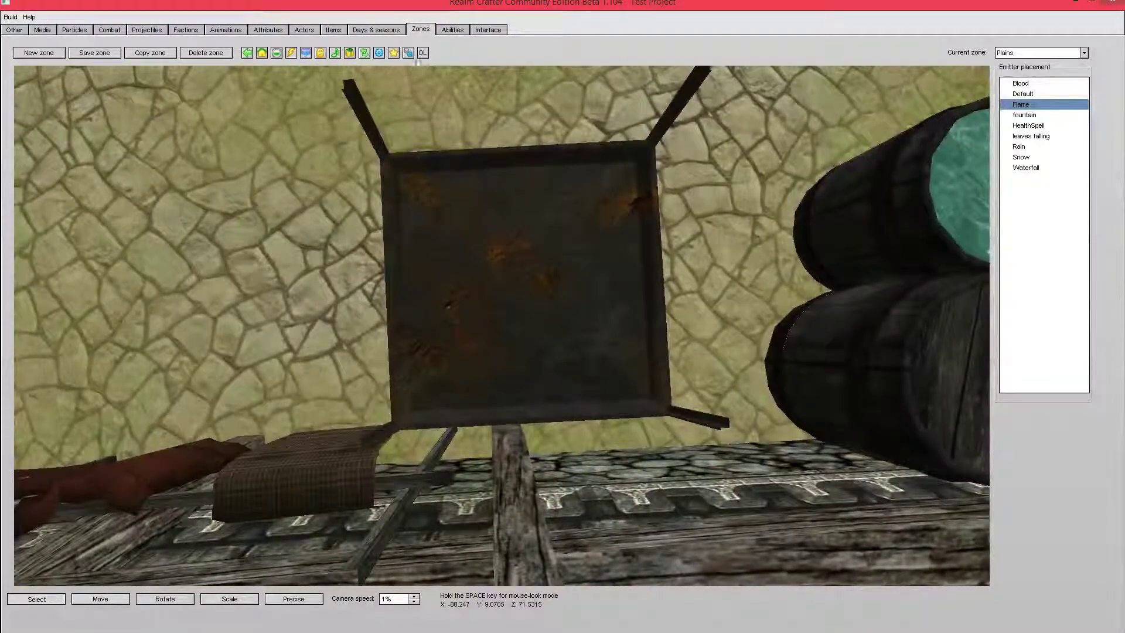
left_click(423, 53)
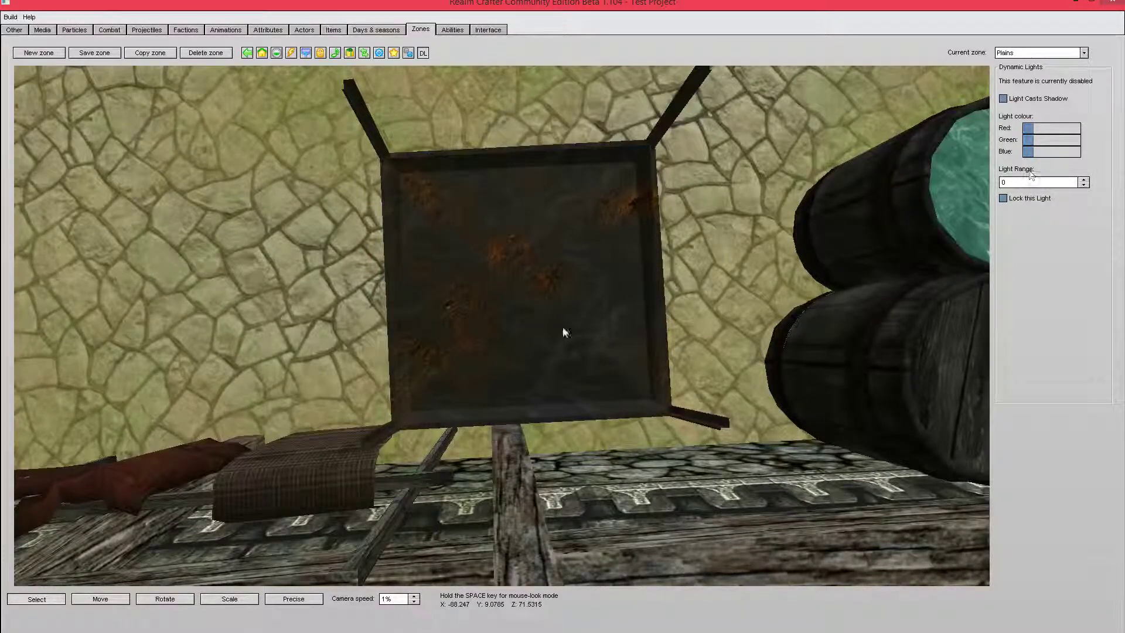
key("space")
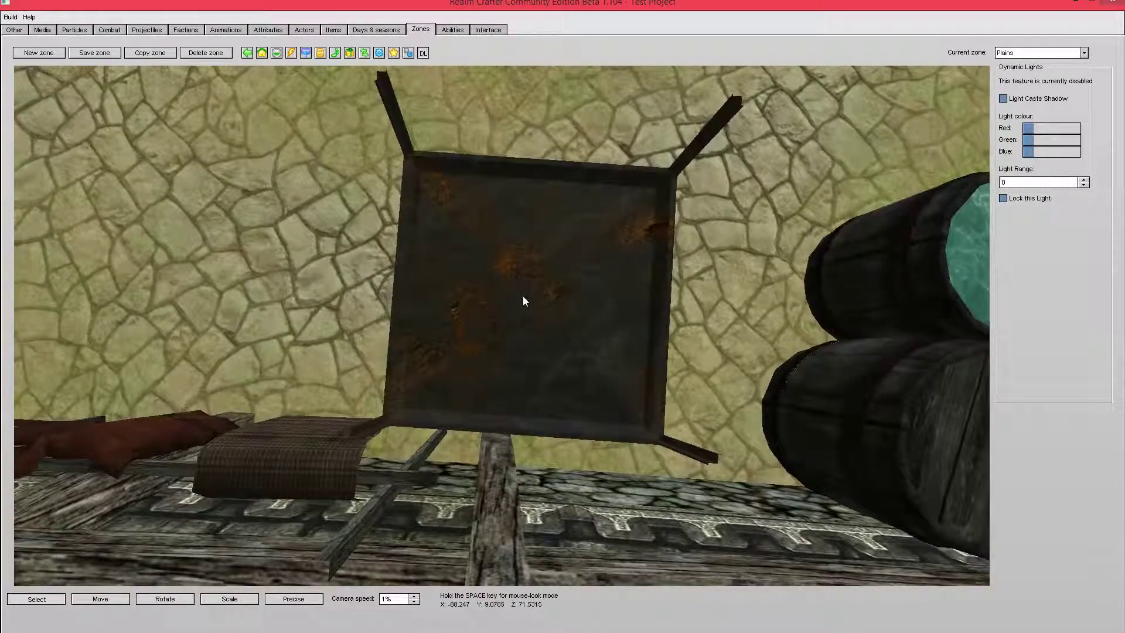
key("space")
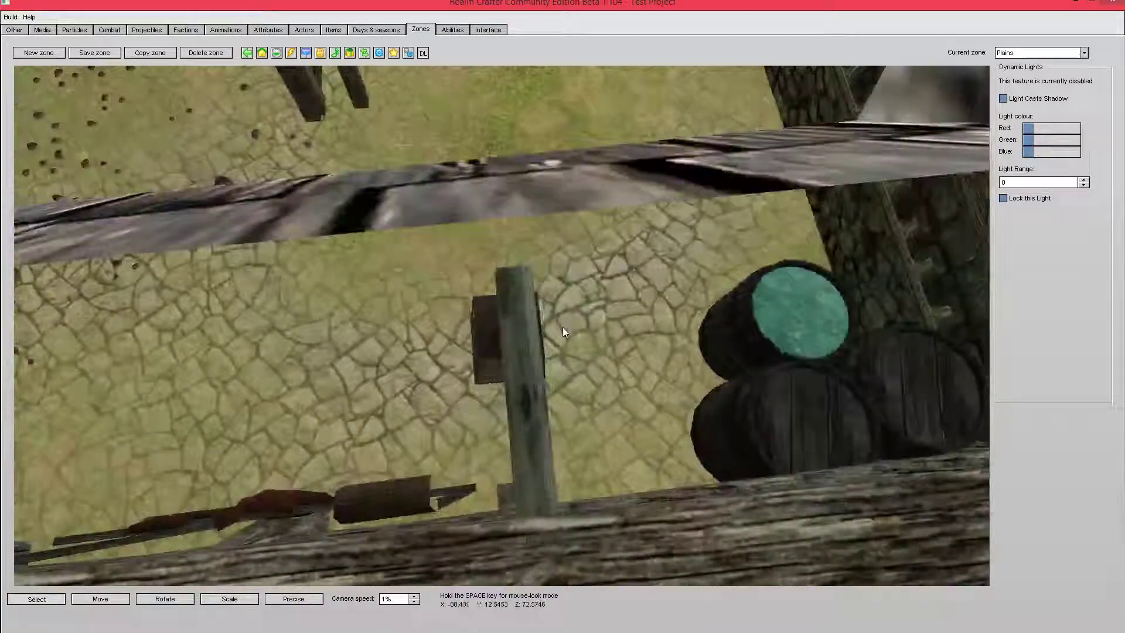
key("space")
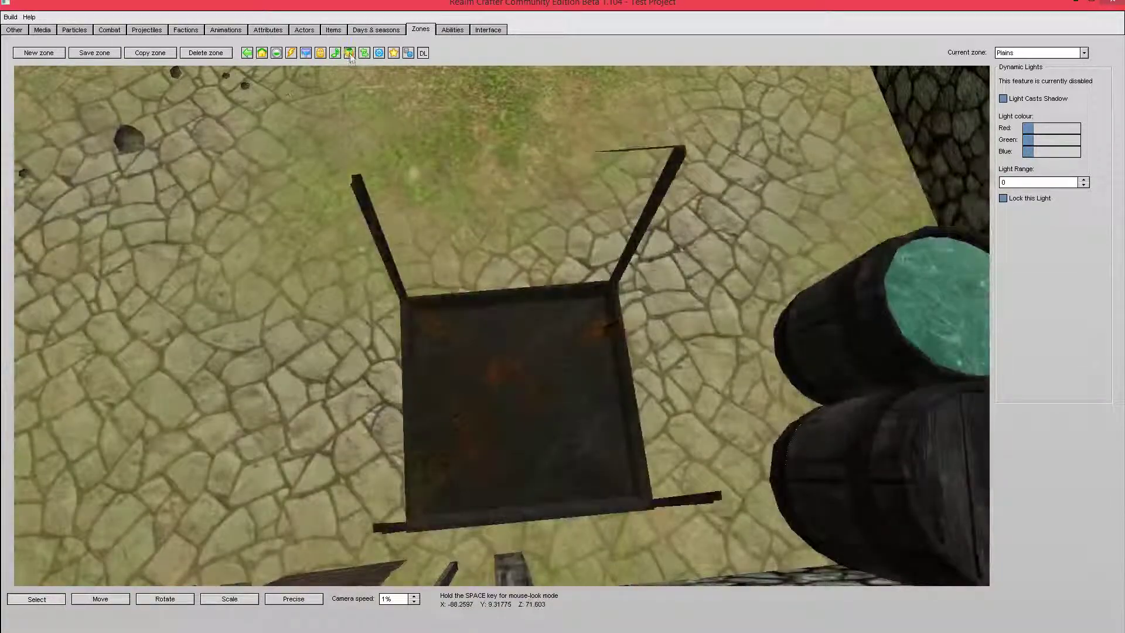
left_click(292, 53)
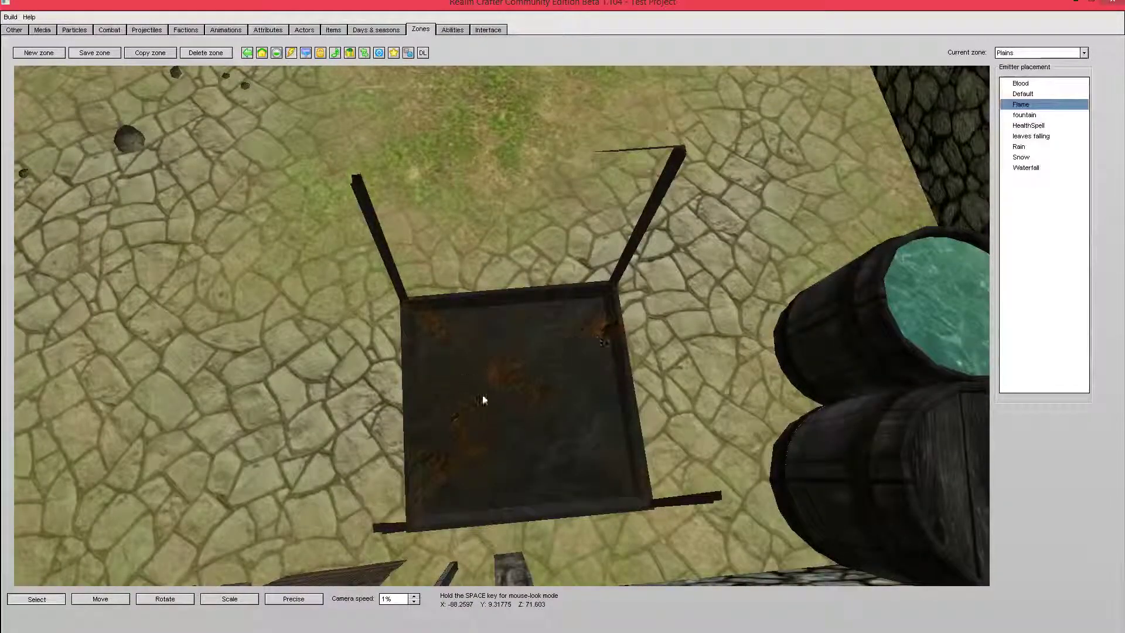
left_click(513, 403)
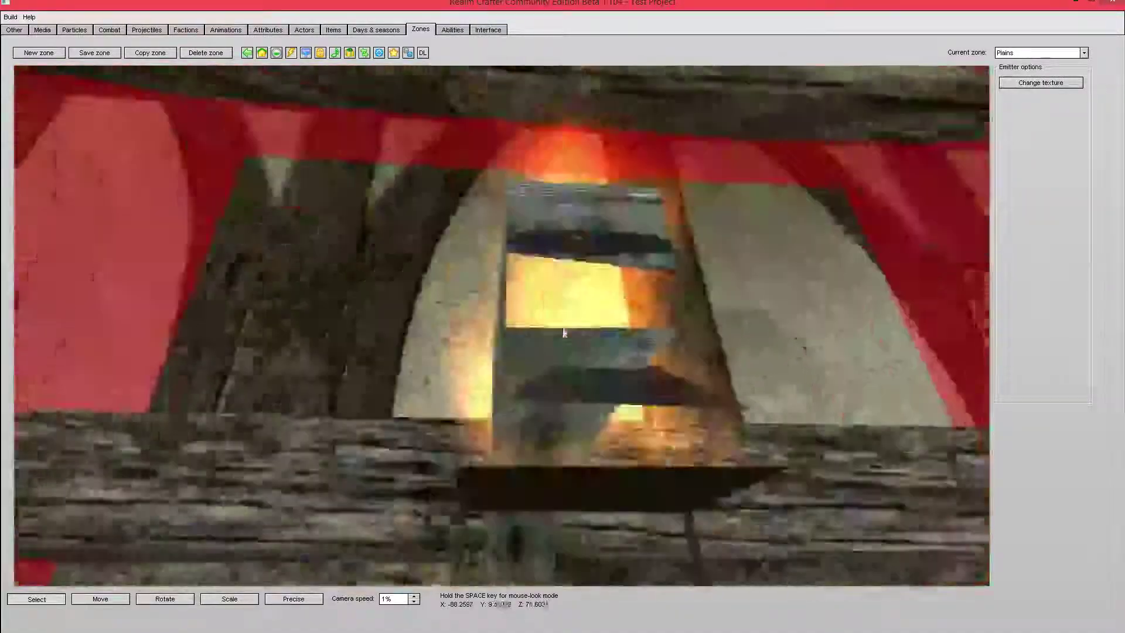
Lower the flame emitter into the lantern near the barrels by reducing its Position Y with precise editing
key("space")
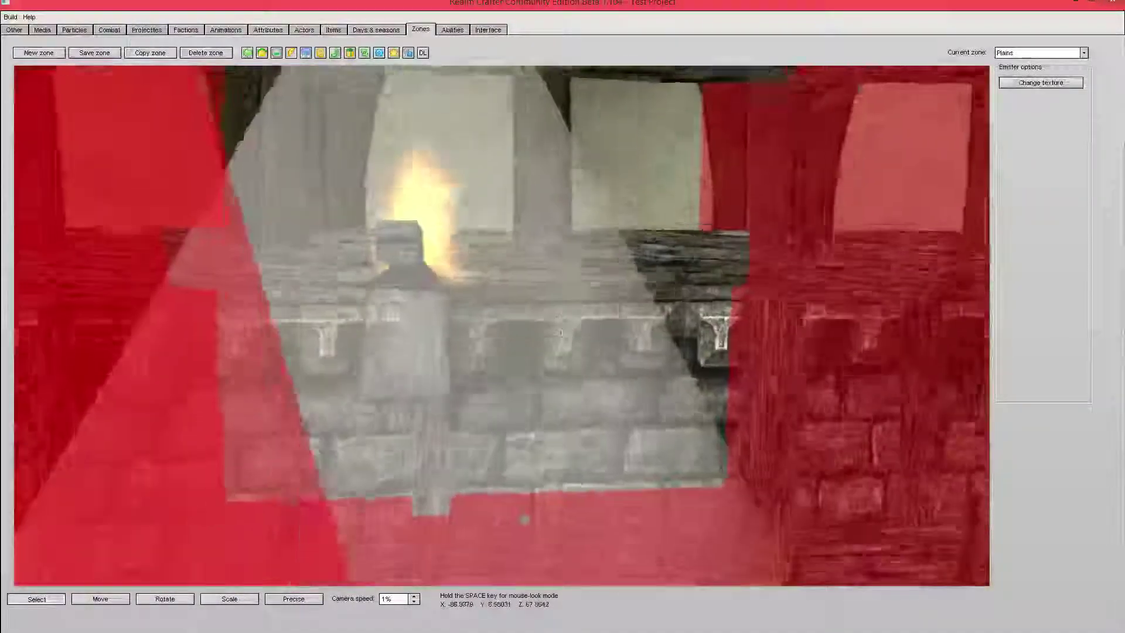
left_click(316, 601)
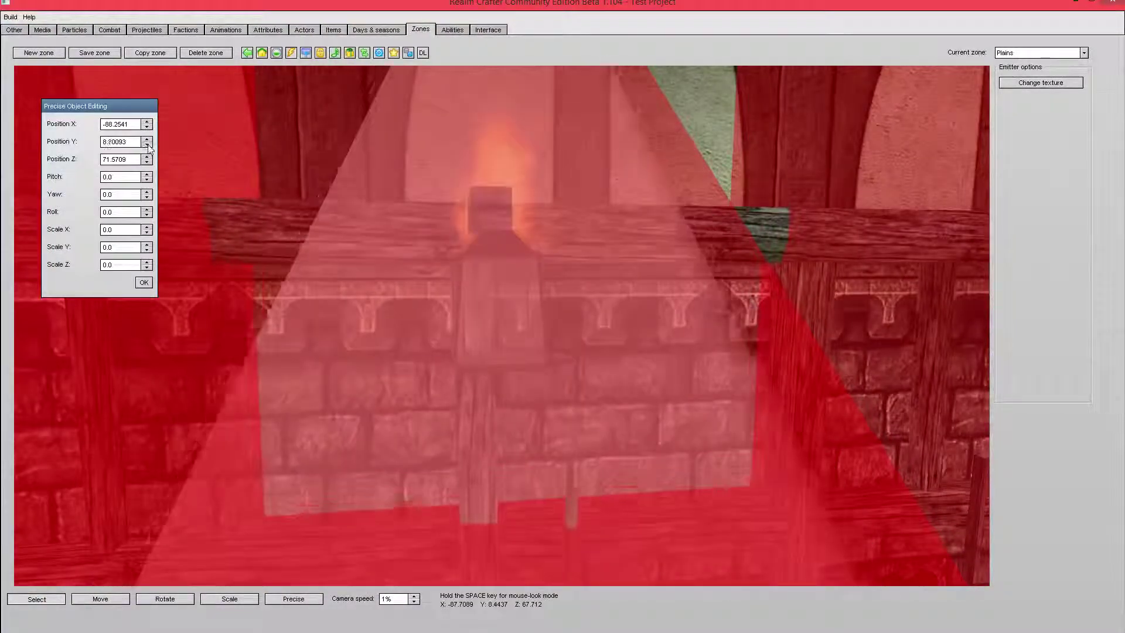
left_click(147, 144)
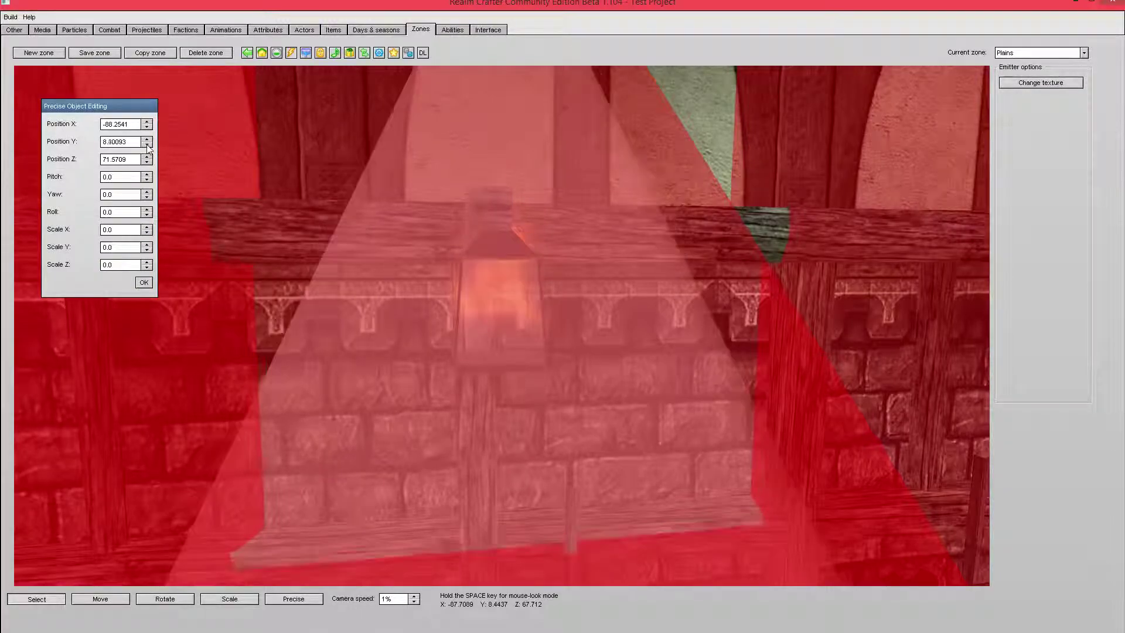
left_click(147, 145)
left_click(147, 145)
left_click(147, 144)
left_click(144, 283)
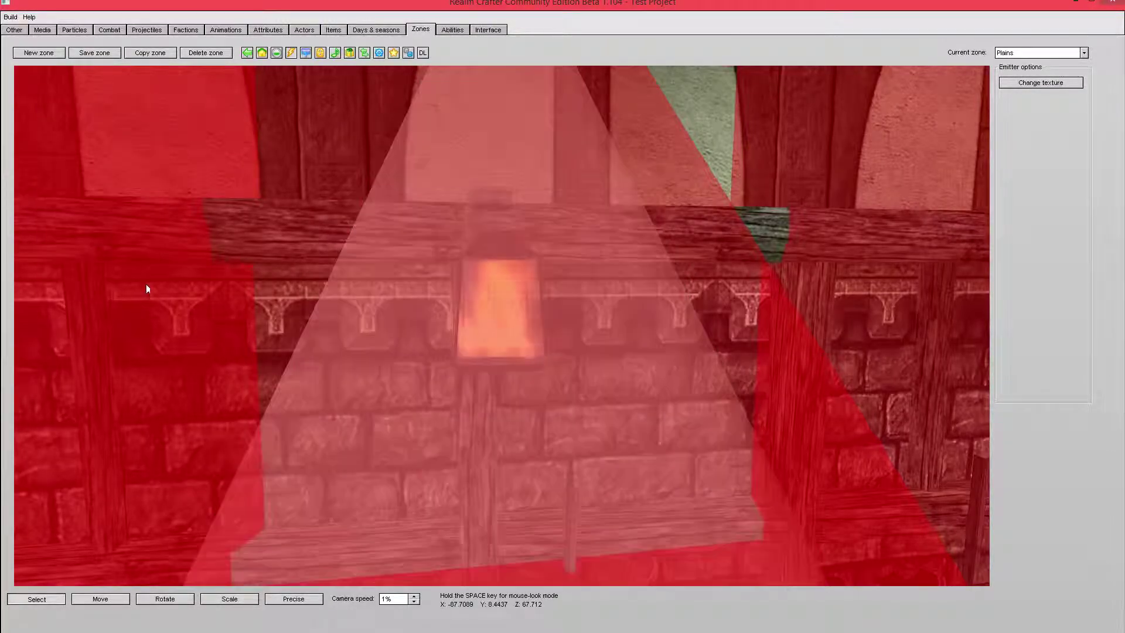
left_click(146, 283)
Examine the flame in the lantern from several angles, along with the village square and its fountain
key("space")
key("space")
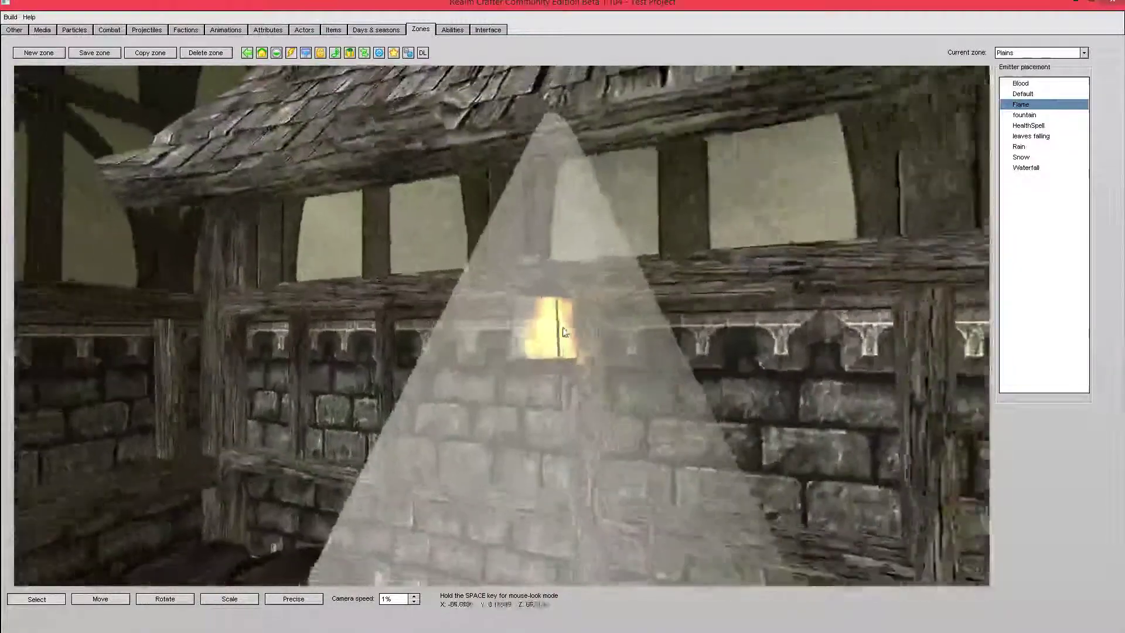
key("space")
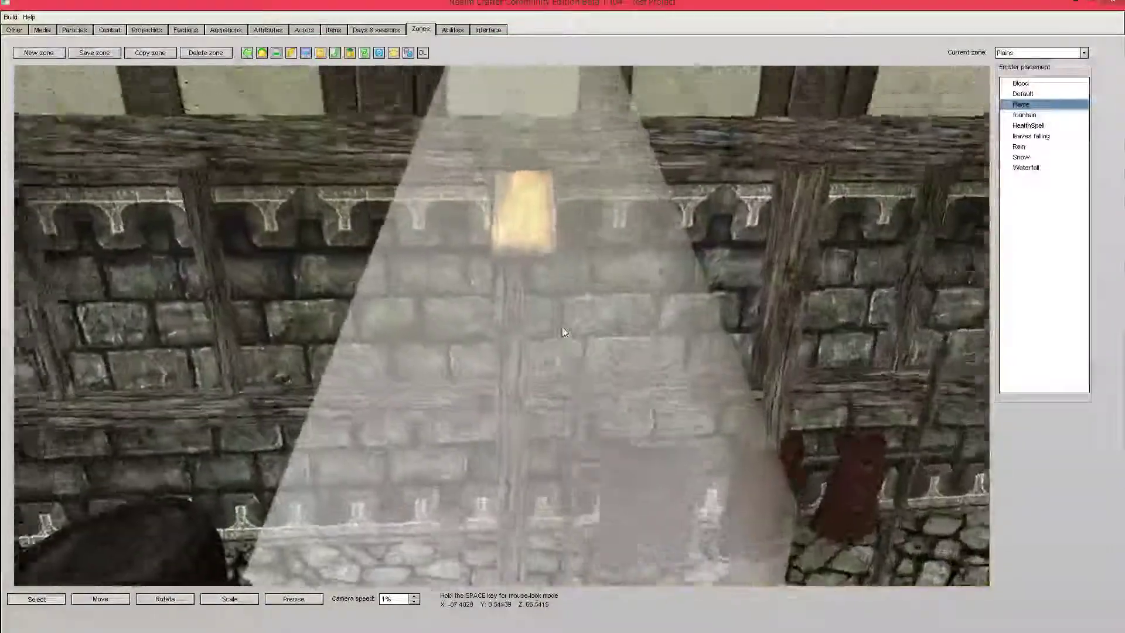
key("space")
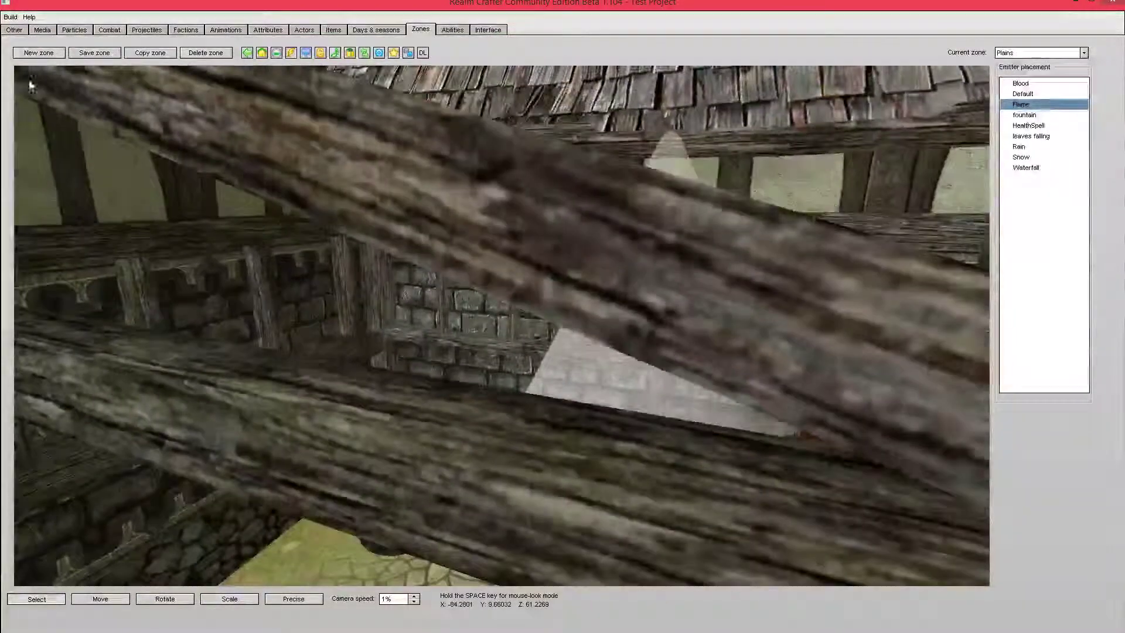
key("space")
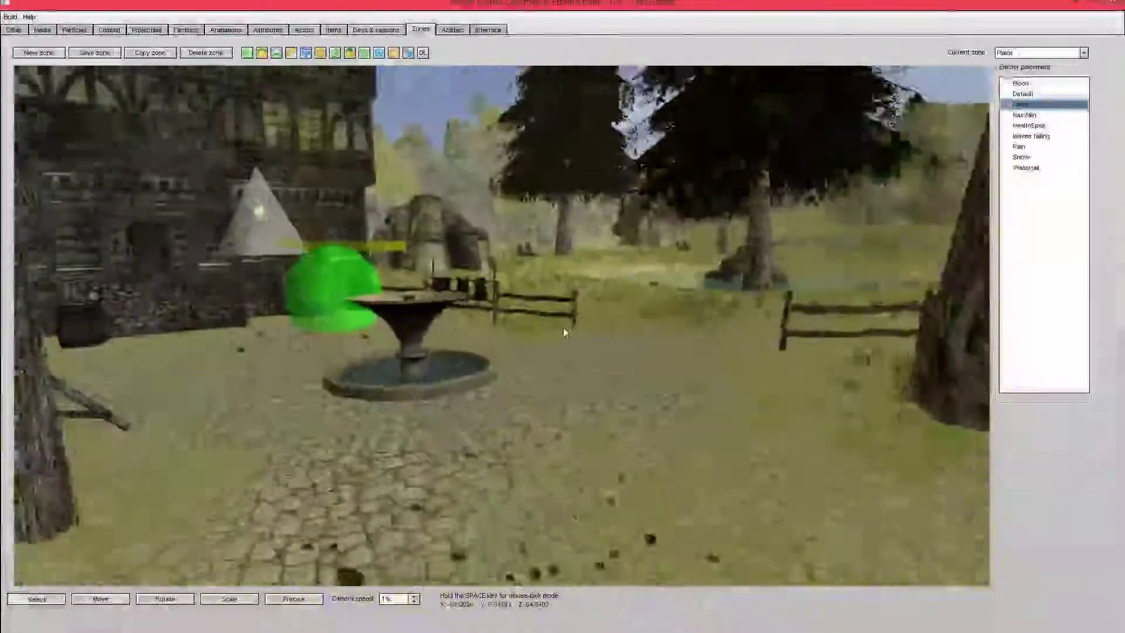
key("w")
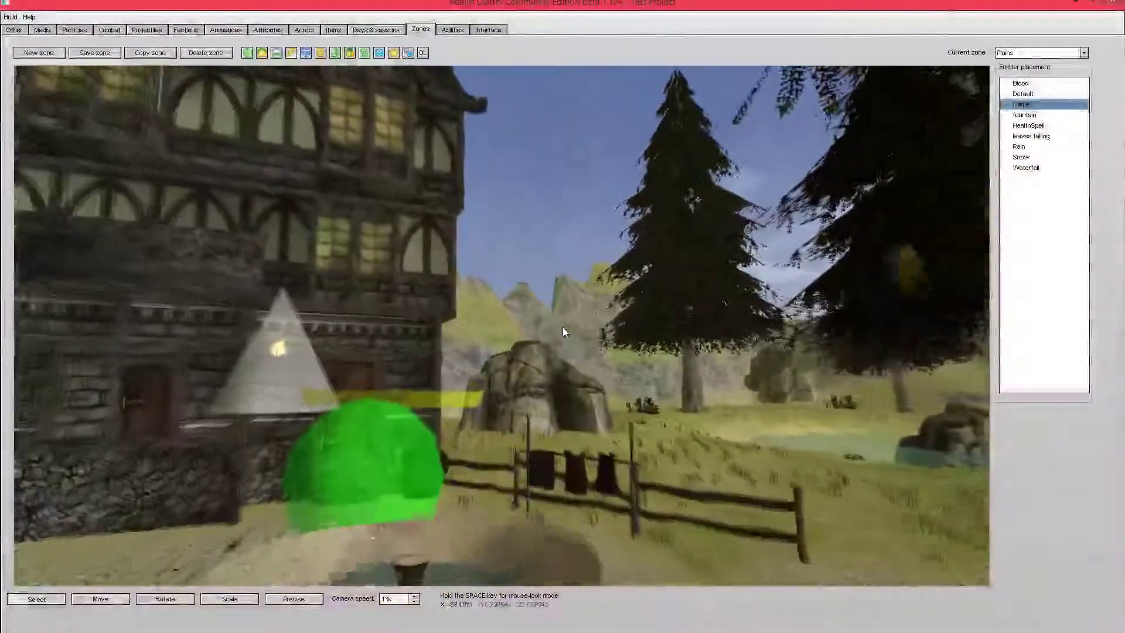
key("space")
key("w")
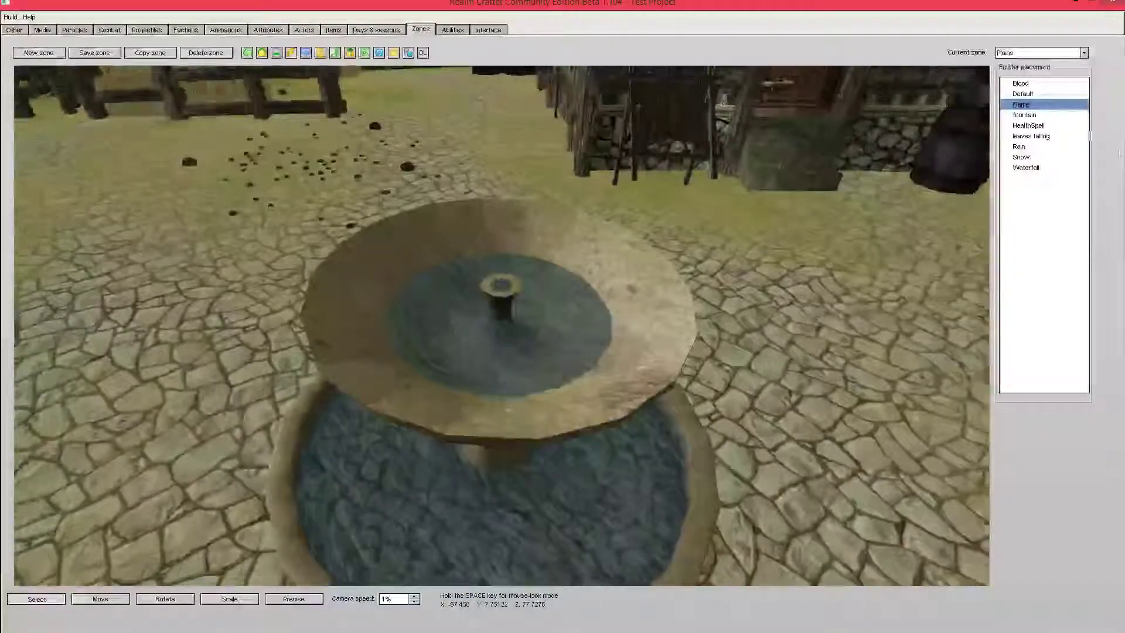
Load the fountain emitter in the particle editor and preview it with the watre rocks.png texture
left_click(1036, 116)
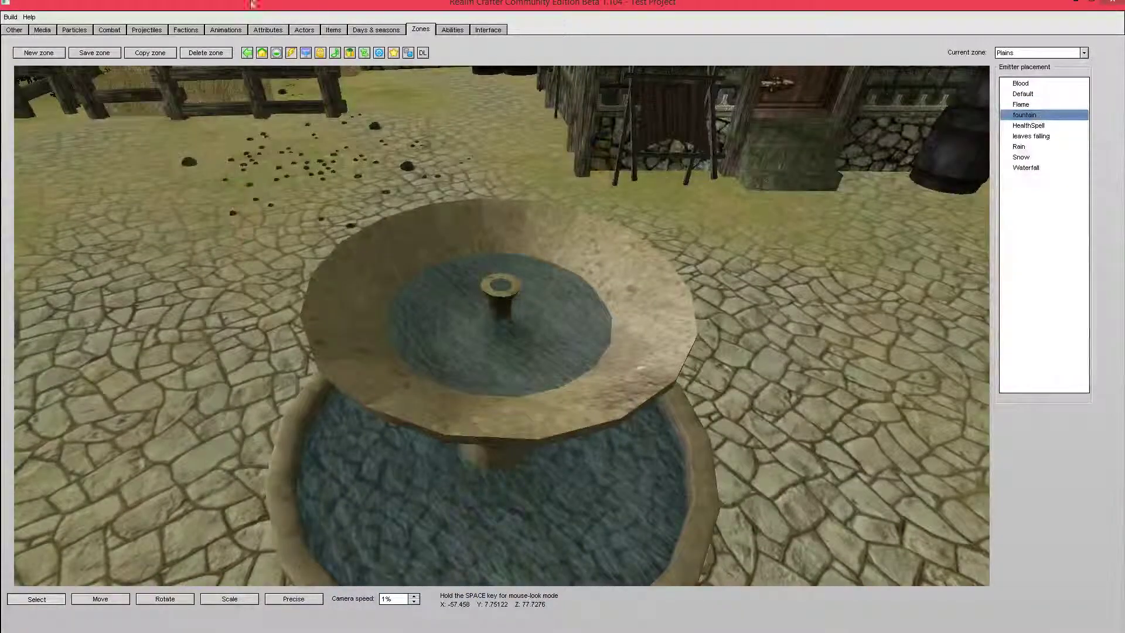
left_click(75, 29)
left_click(937, 126)
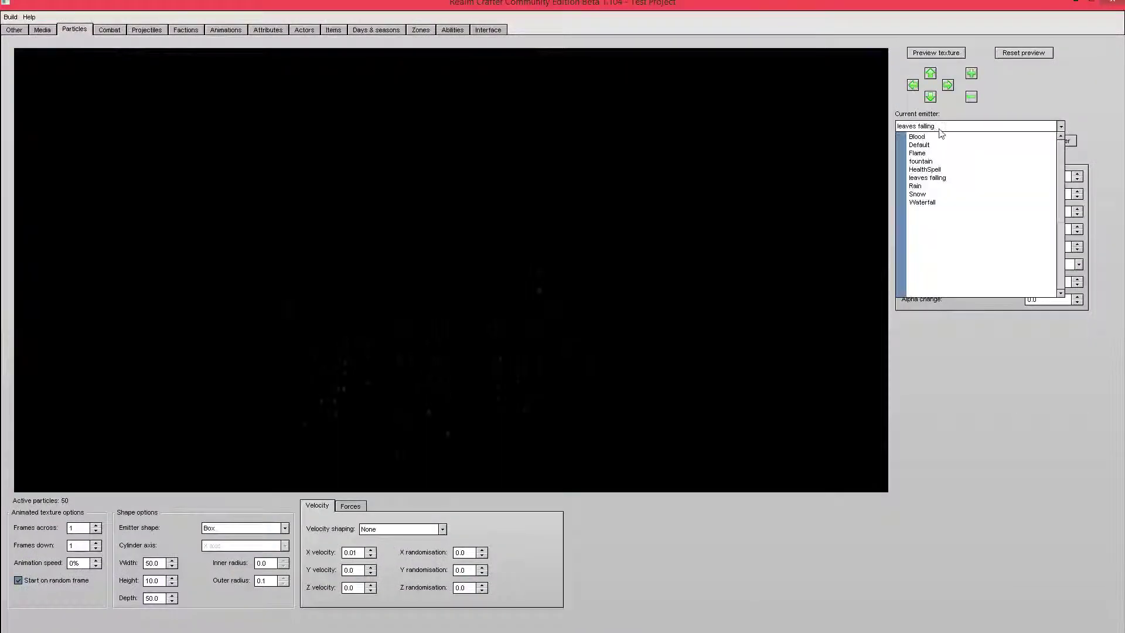
left_click(949, 166)
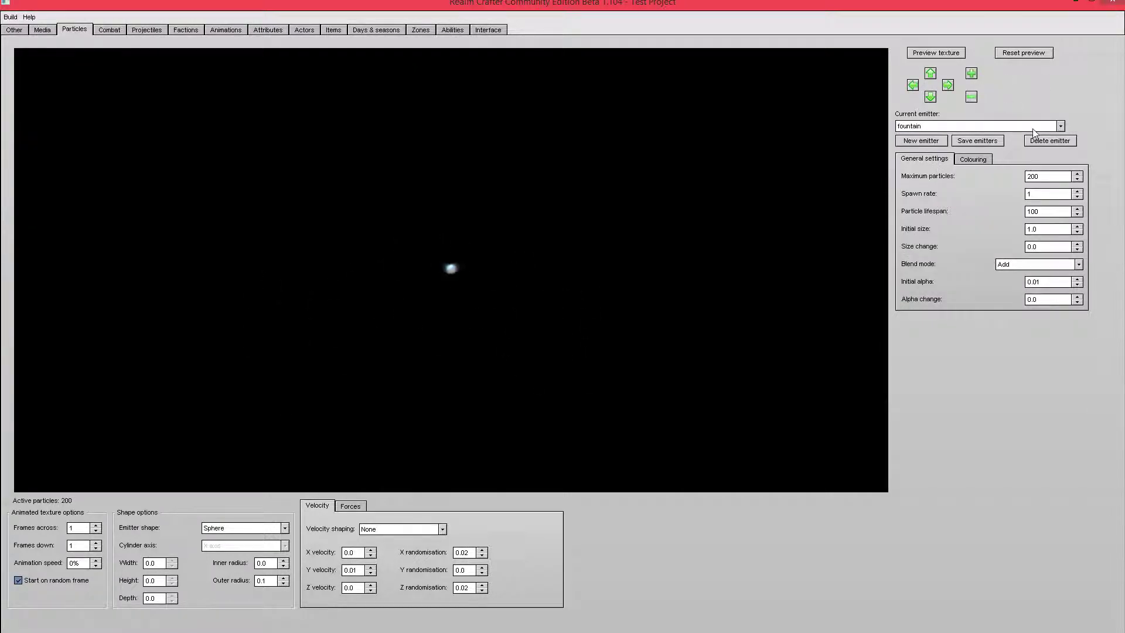
left_click(940, 54)
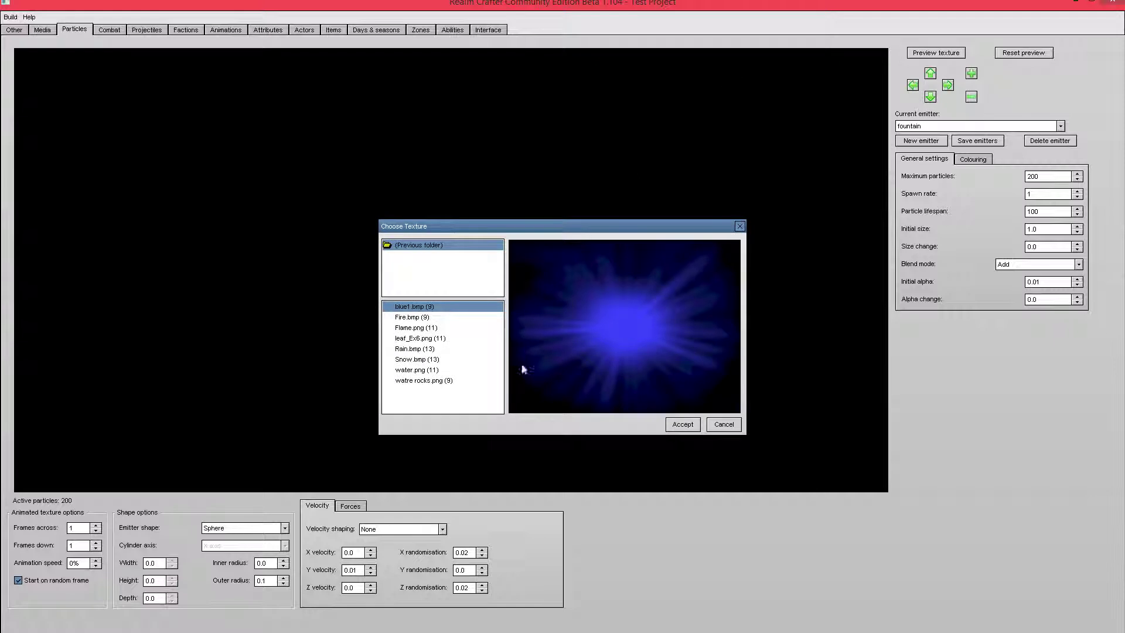
left_click(433, 371)
left_click(434, 382)
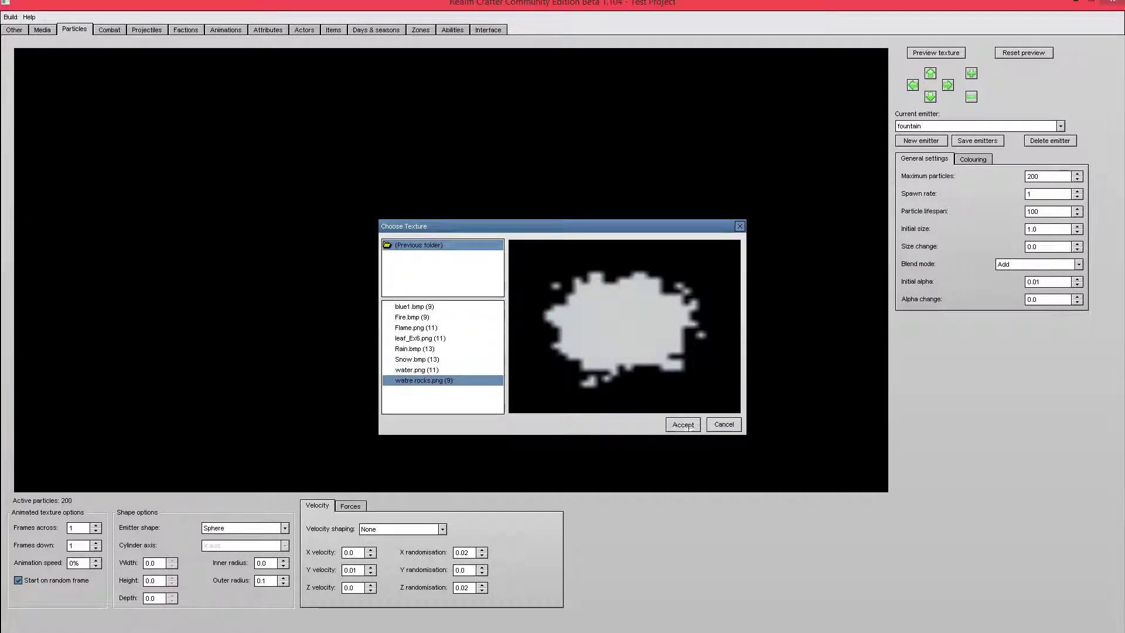
left_click(682, 424)
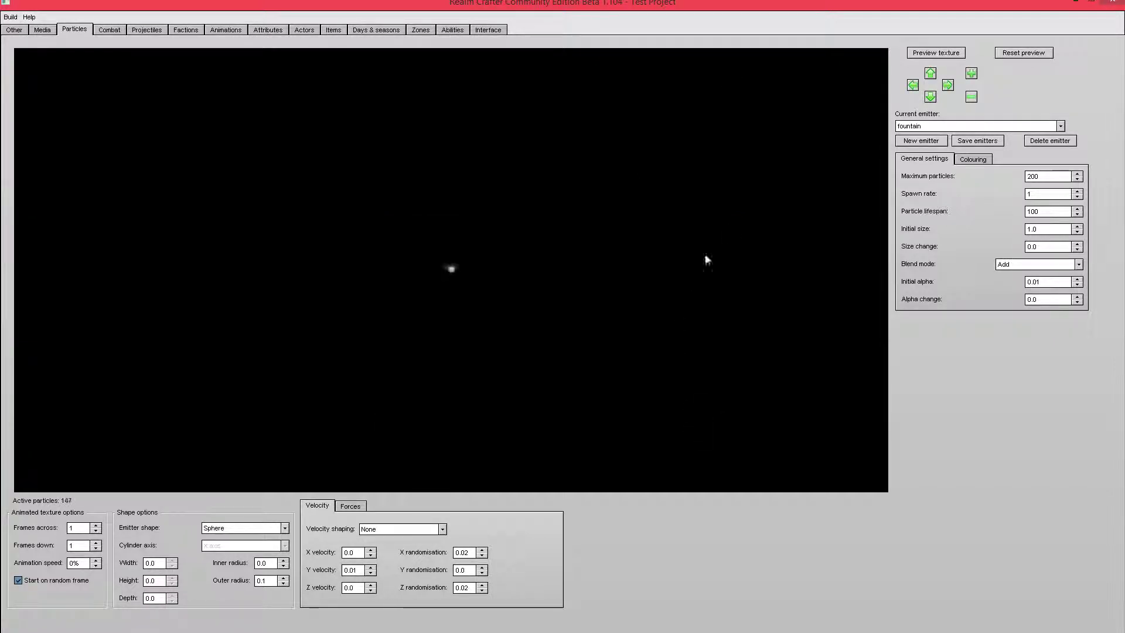
Examine the fountain emitter's preview at different distances and angles, along with its shape, velocity and forces settings
left_click(971, 74)
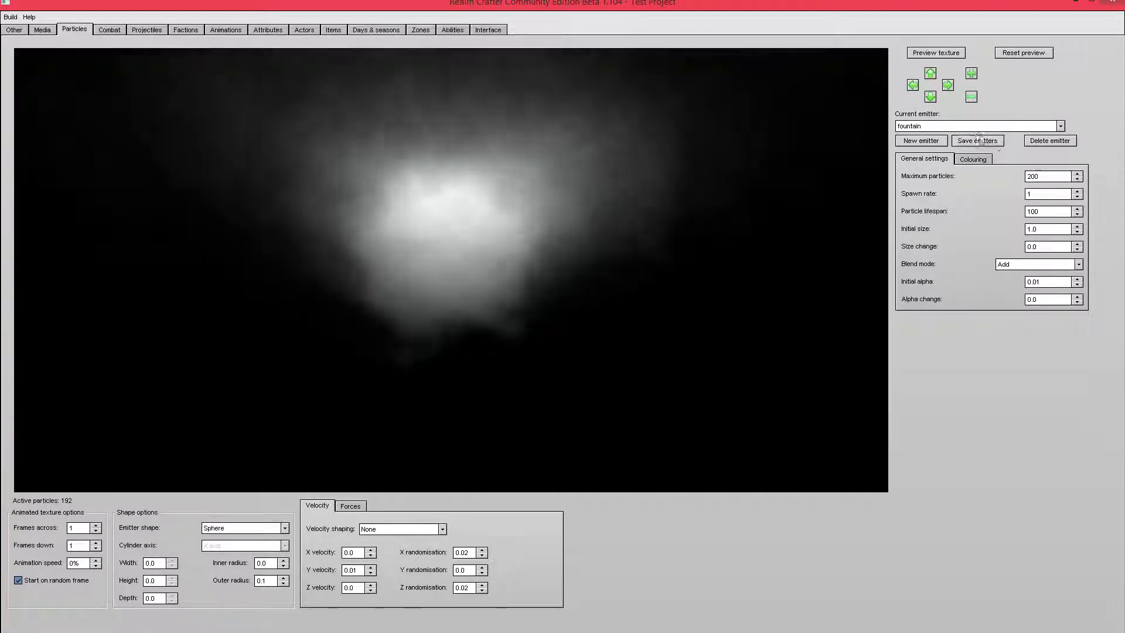
left_click(971, 97)
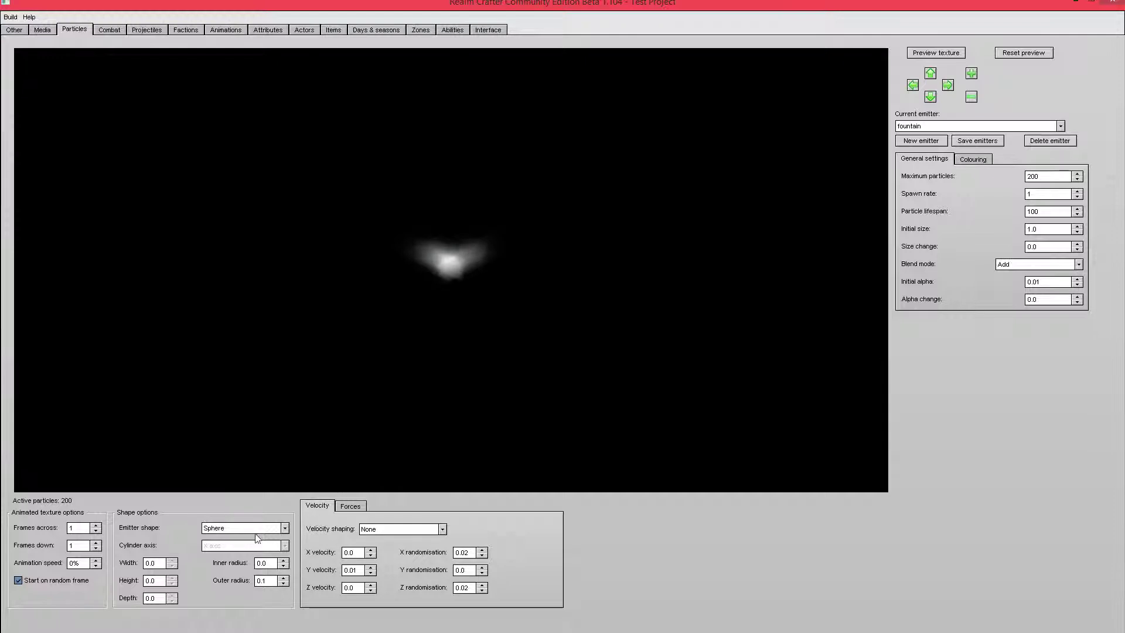
left_click(252, 528)
left_click(256, 534)
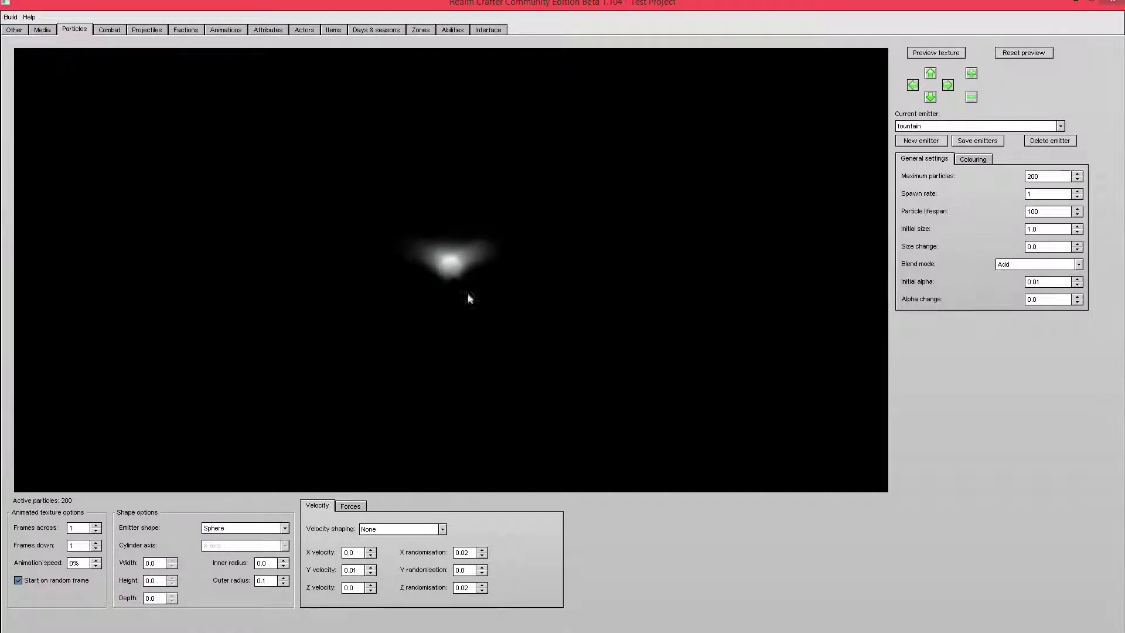
left_click(931, 75)
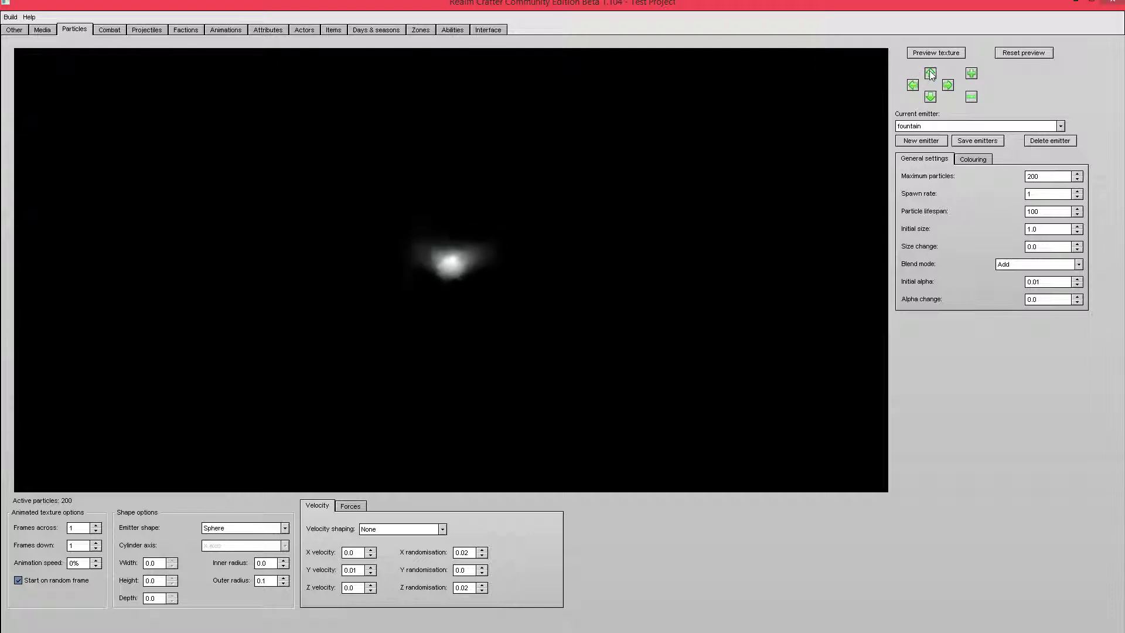
left_click(931, 97)
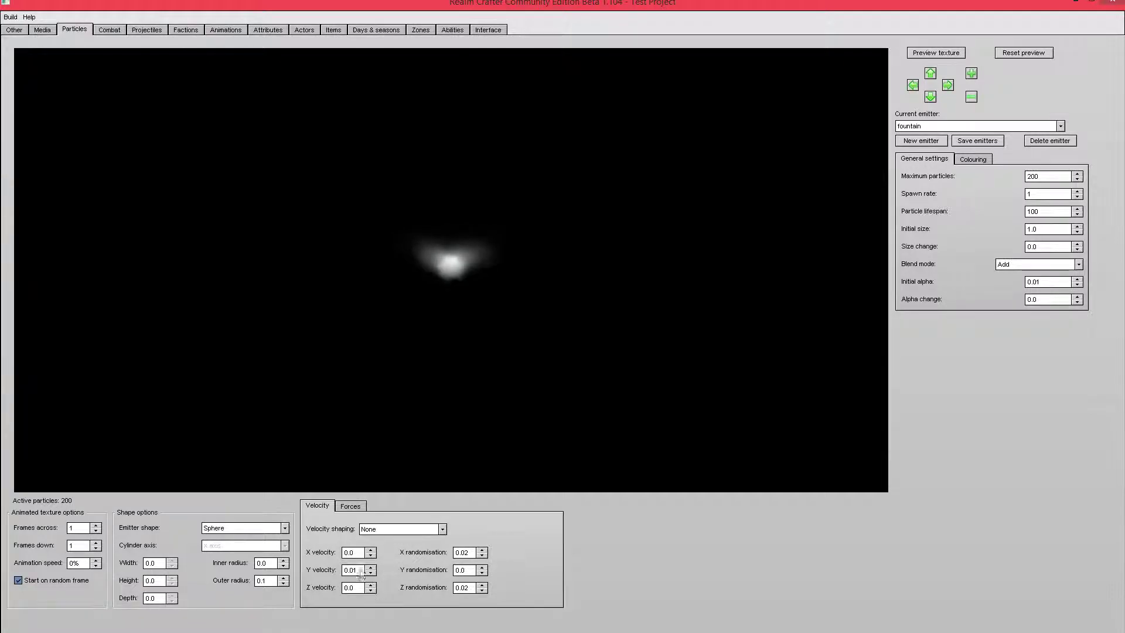
left_click(346, 505)
left_click(333, 503)
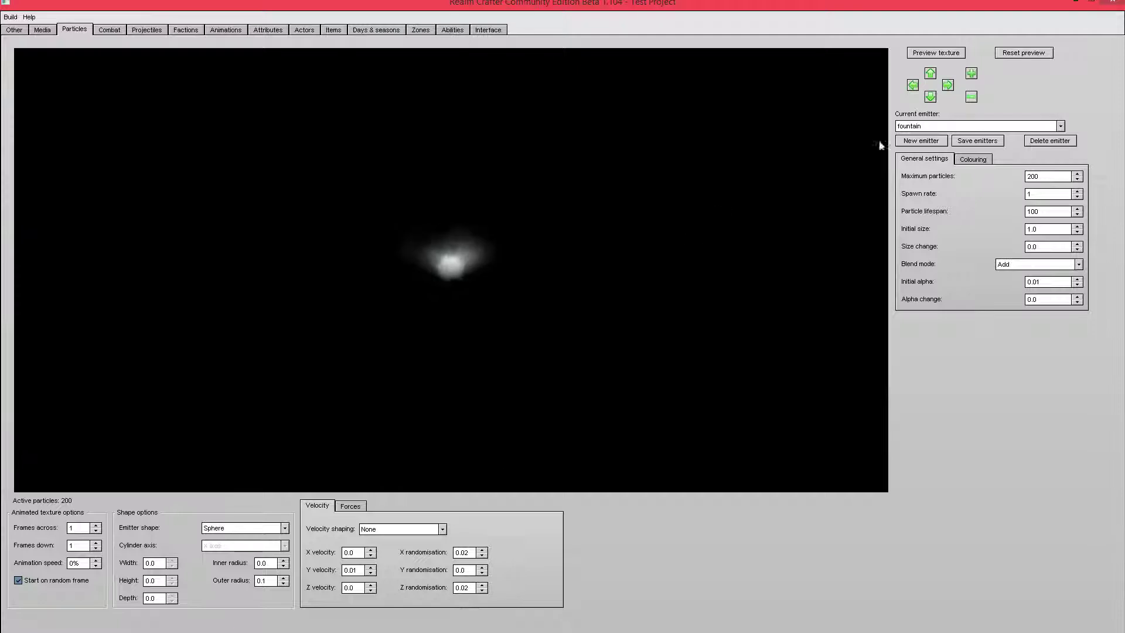
left_click(929, 69)
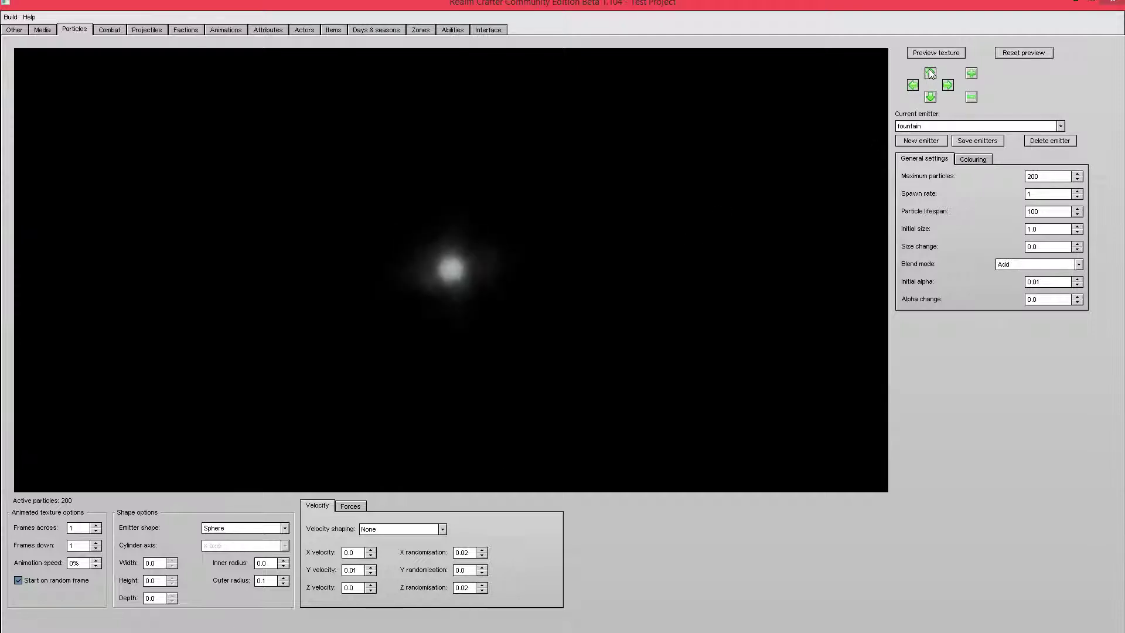
left_click(930, 97)
left_click(930, 97)
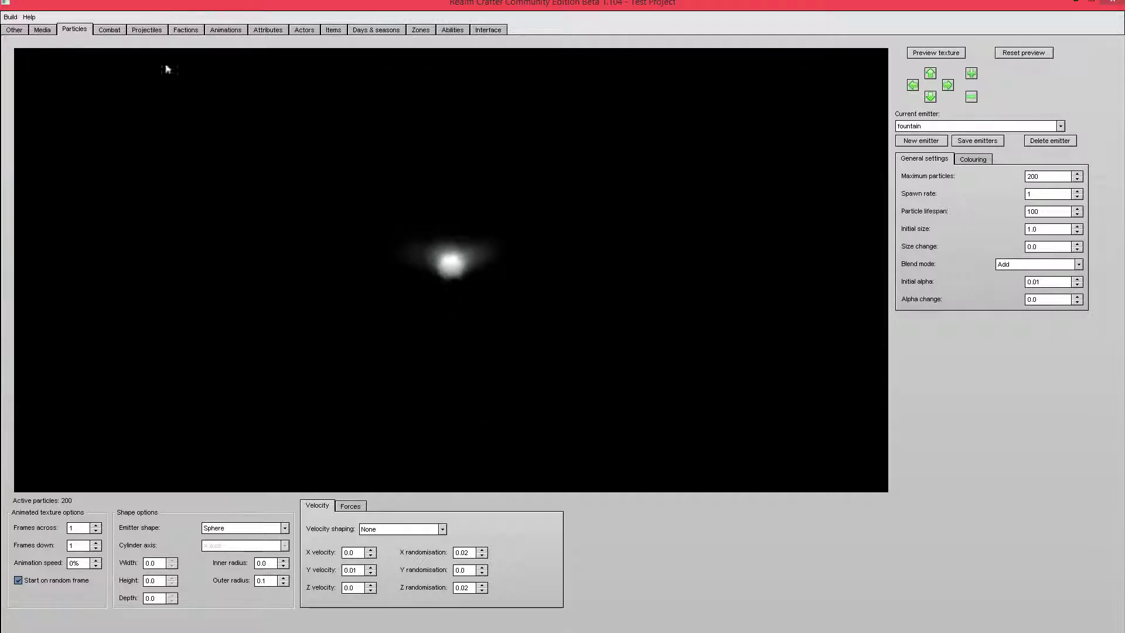
Place the fountain emitter on the central spout of the fountain in the Plains zone
left_click(422, 30)
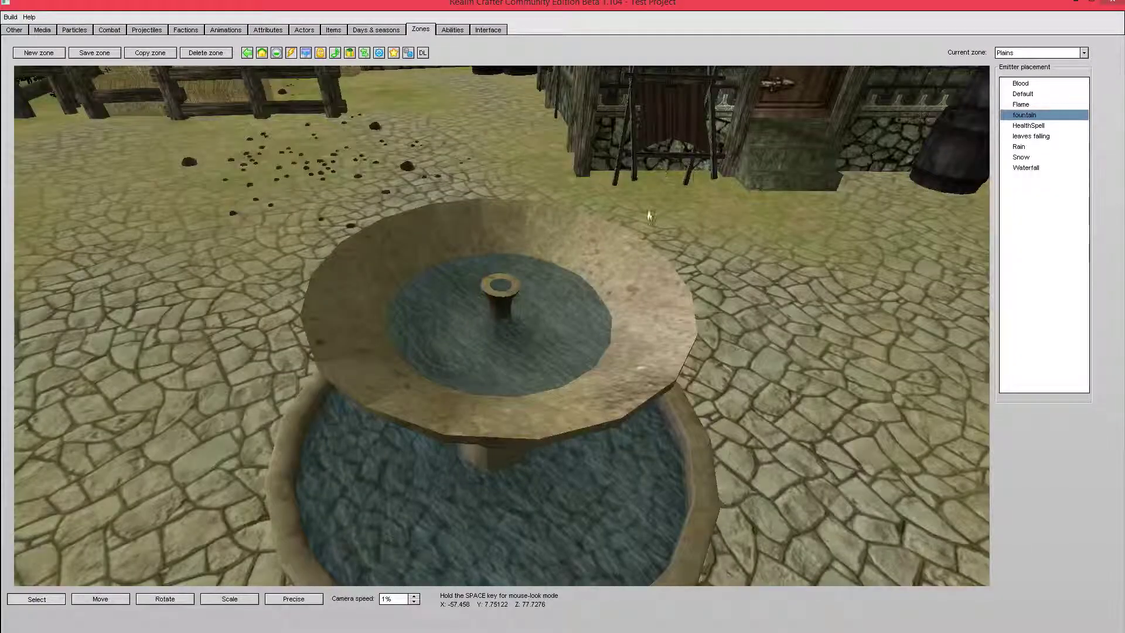
left_click(500, 288)
key("space")
key("space")
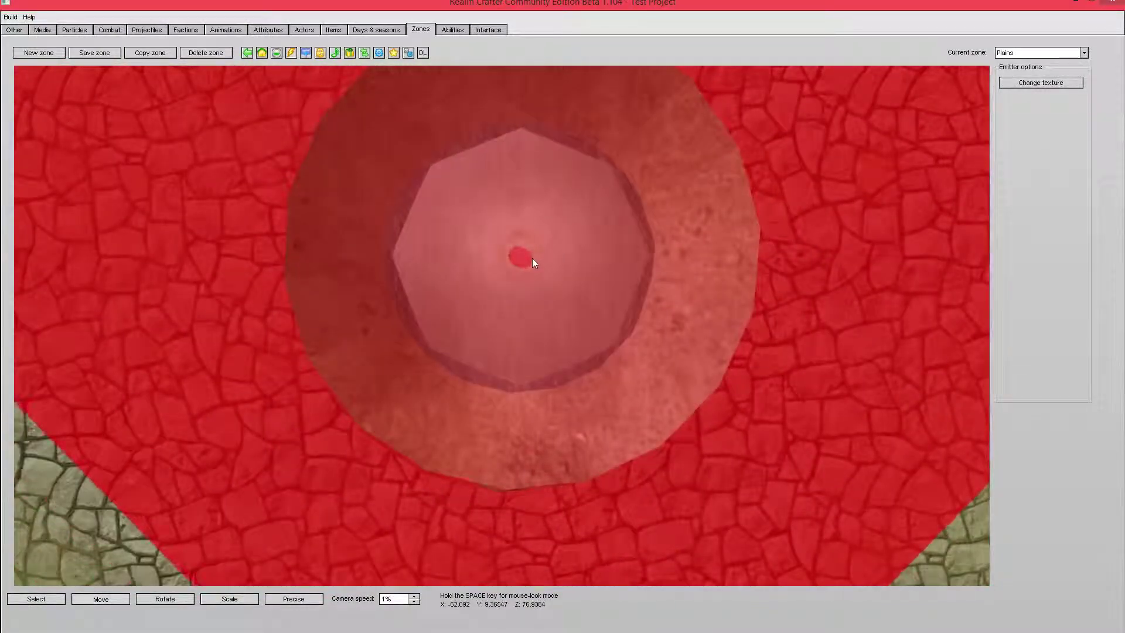
Remove the stray fountain emitter placed in the air beside the fountain
left_click(532, 258)
key("space")
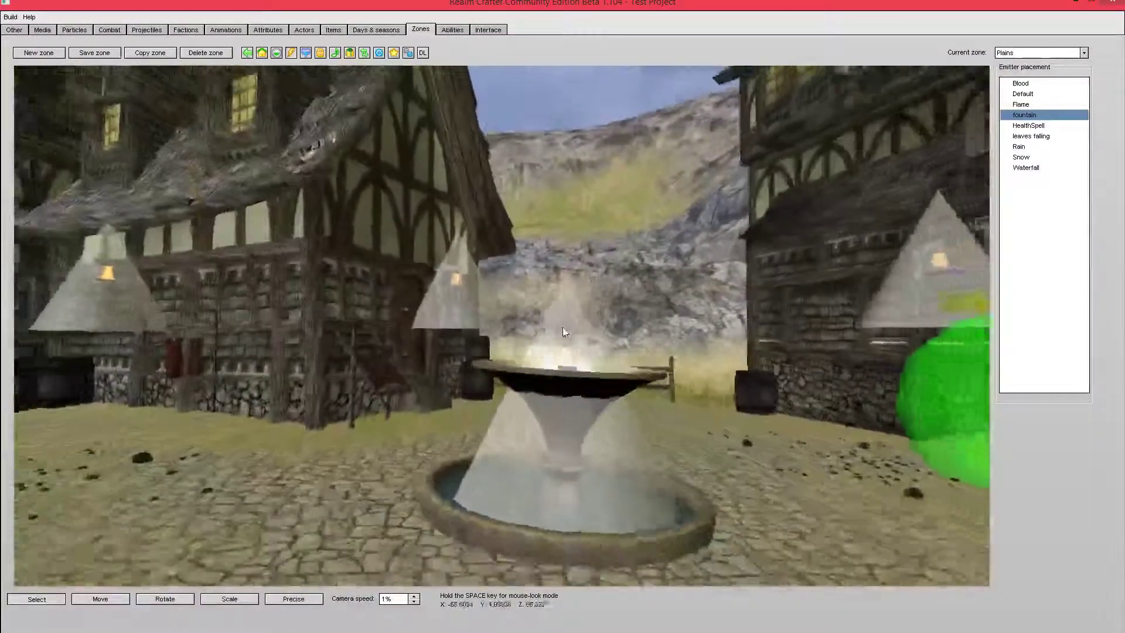
right_click(563, 333)
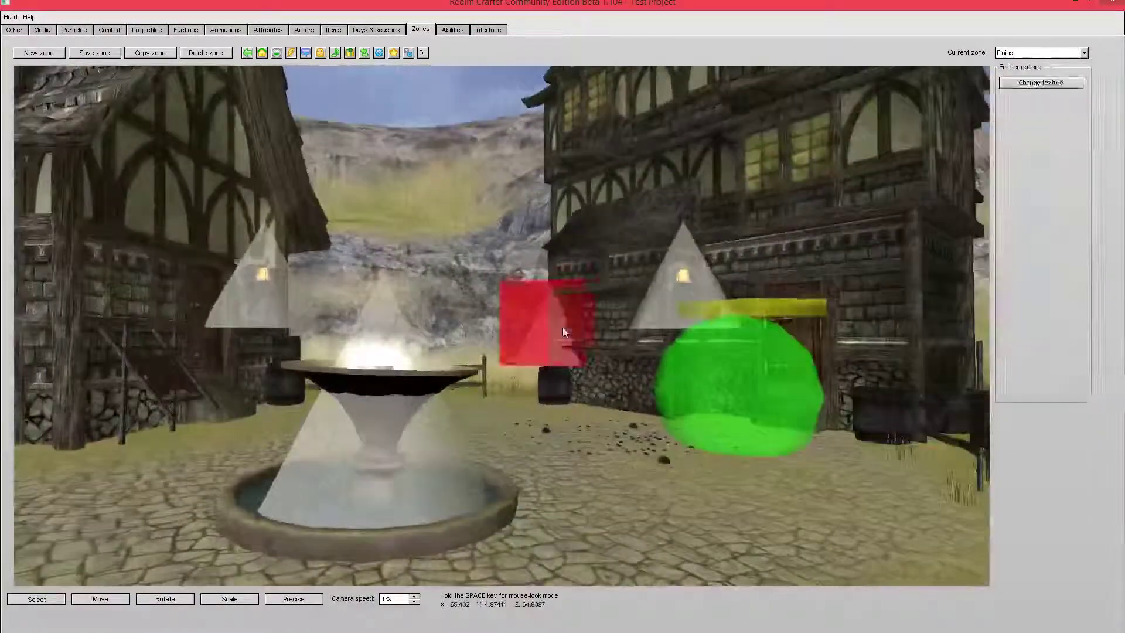
key("Delete")
key("space")
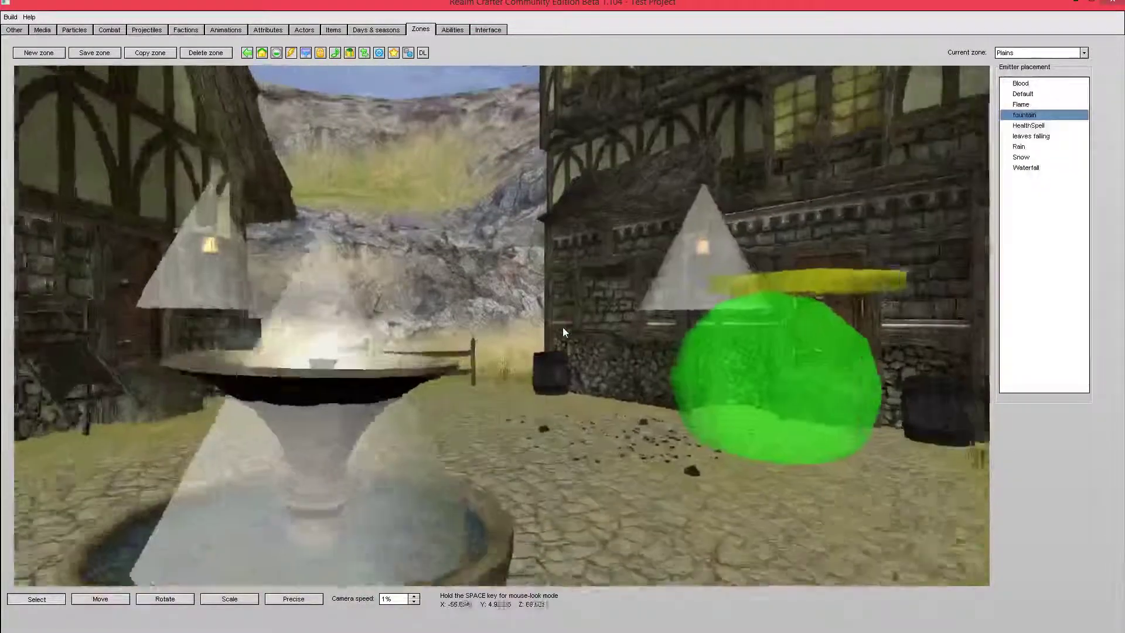
Nudge the flame emitter in the lantern above the barrels with precise editing, setting X to -88.2541 and slightly reducing Z
key("space")
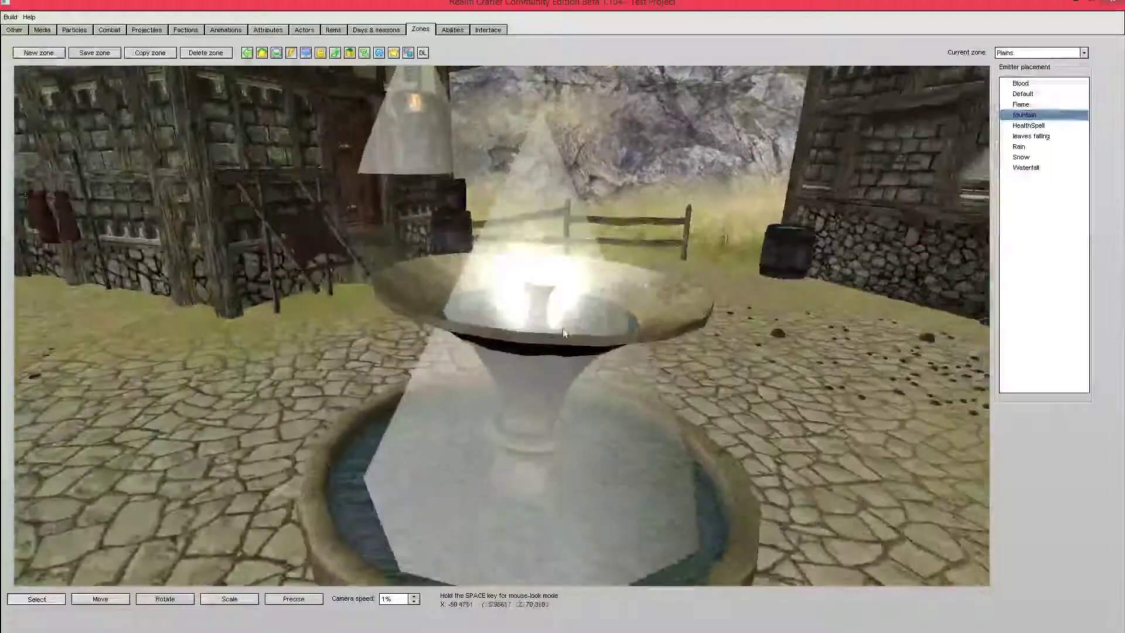
key("space")
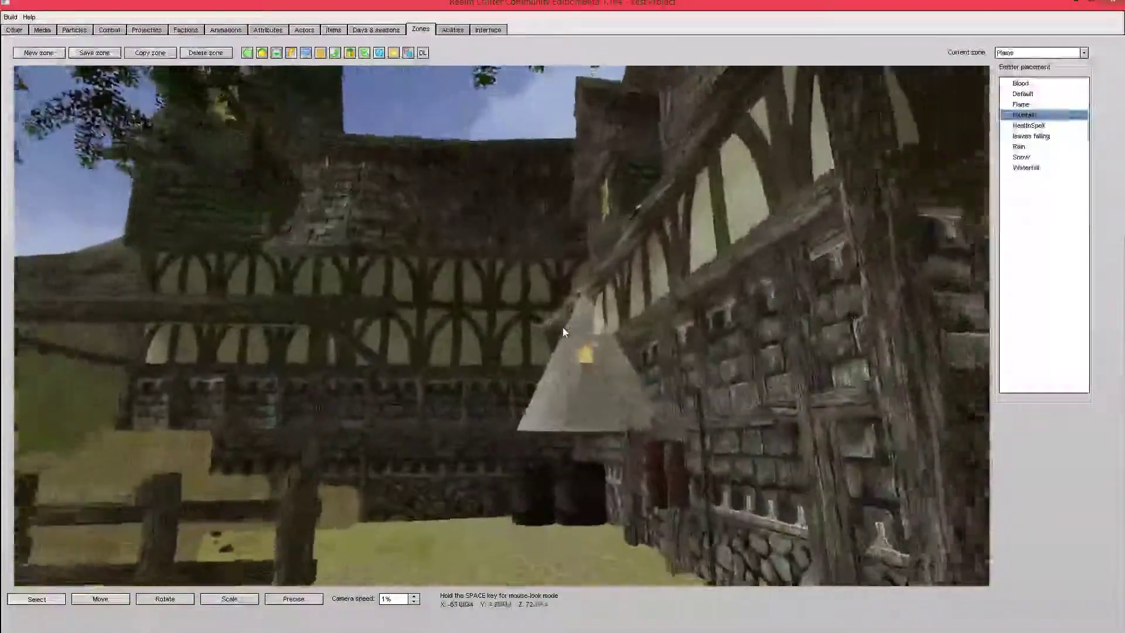
key("space")
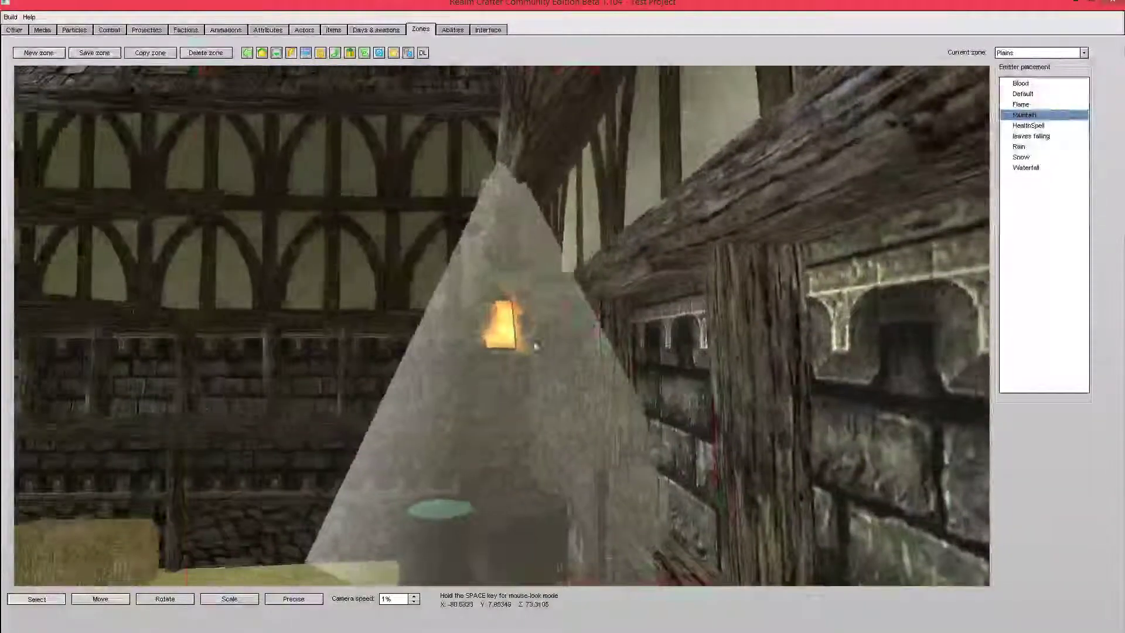
left_click(535, 346)
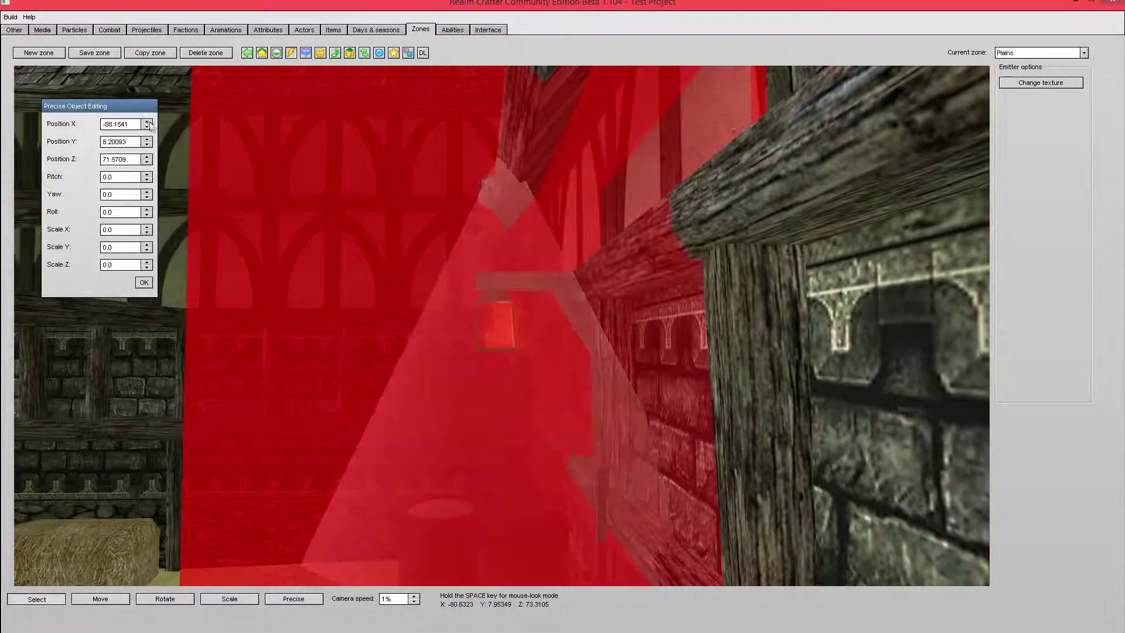
left_click(146, 156)
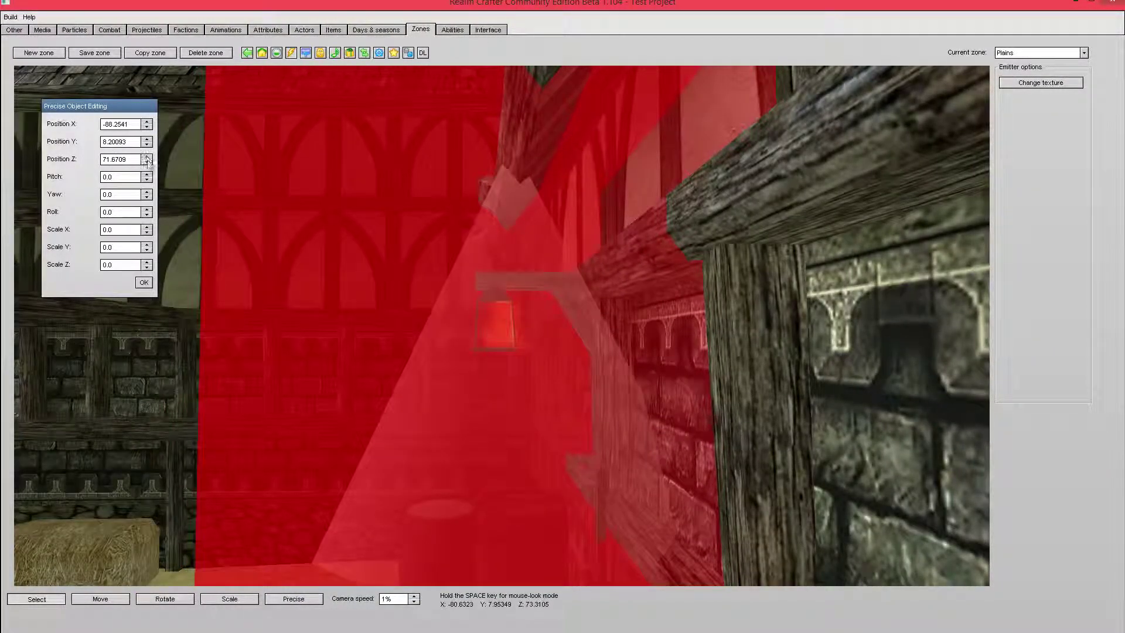
left_click(147, 162)
left_click(147, 163)
left_click(144, 283)
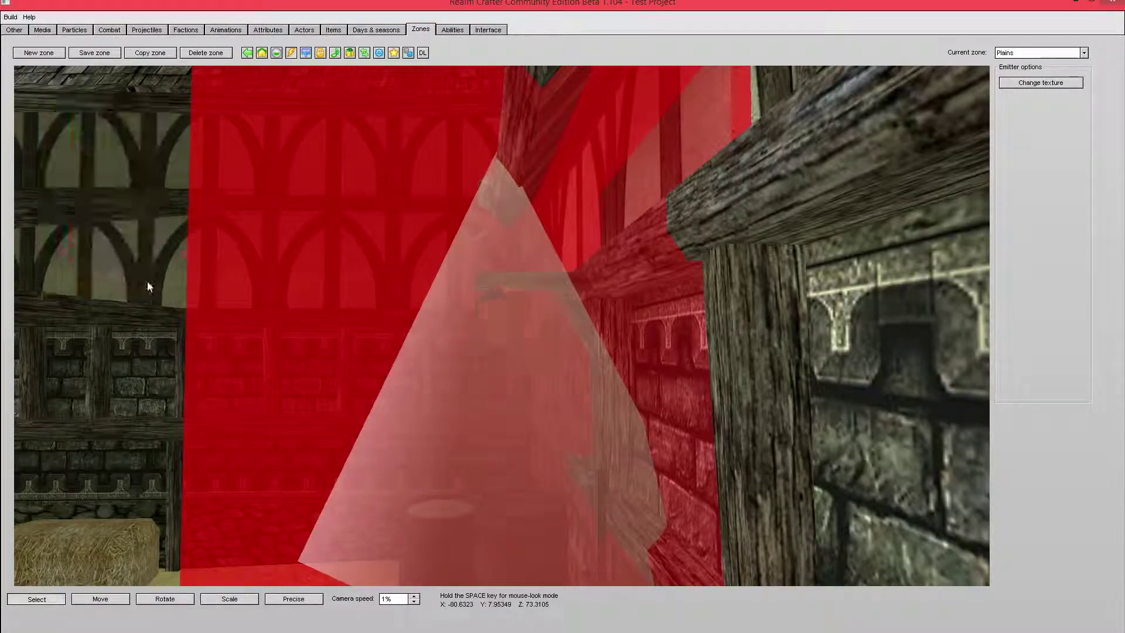
key("space")
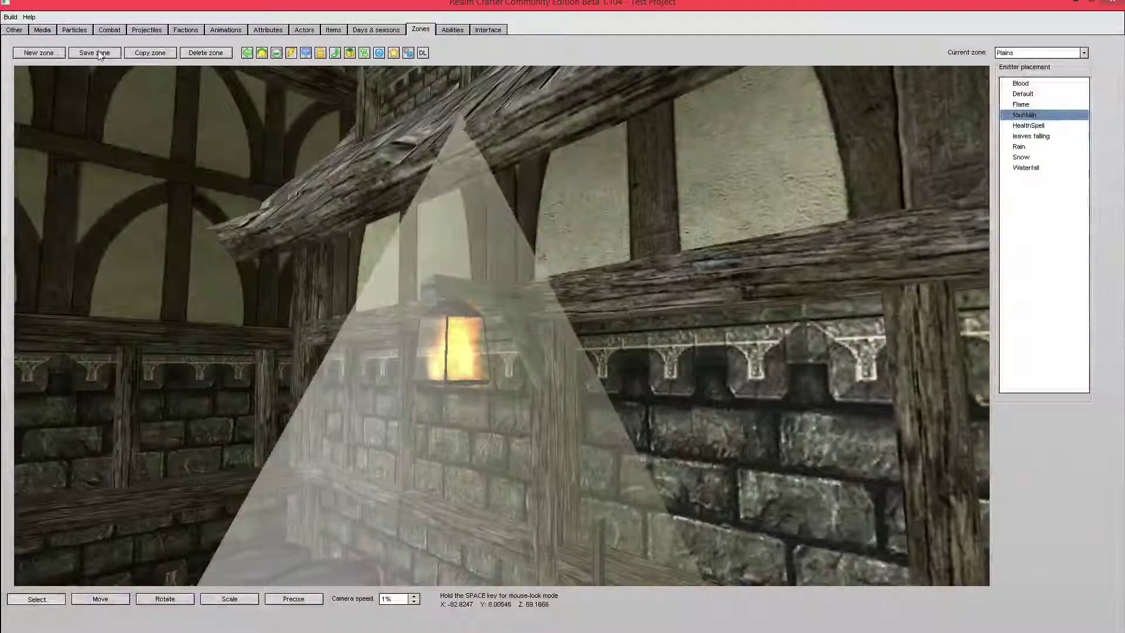
key("space")
Set the camera speed to 10%
key("space")
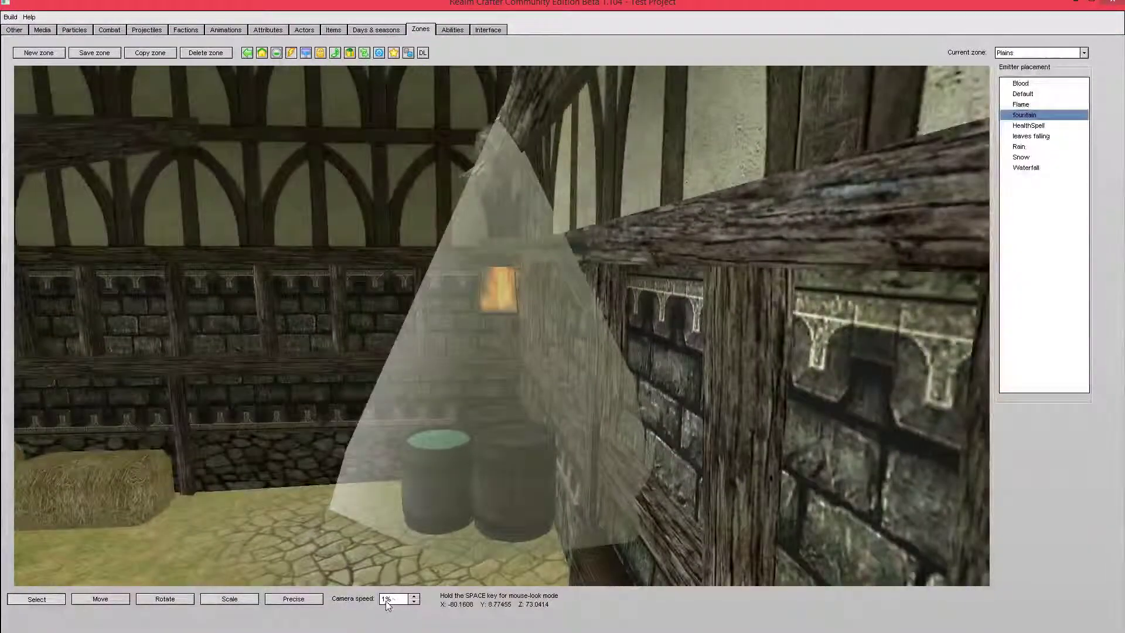
left_click(388, 600)
key("space")
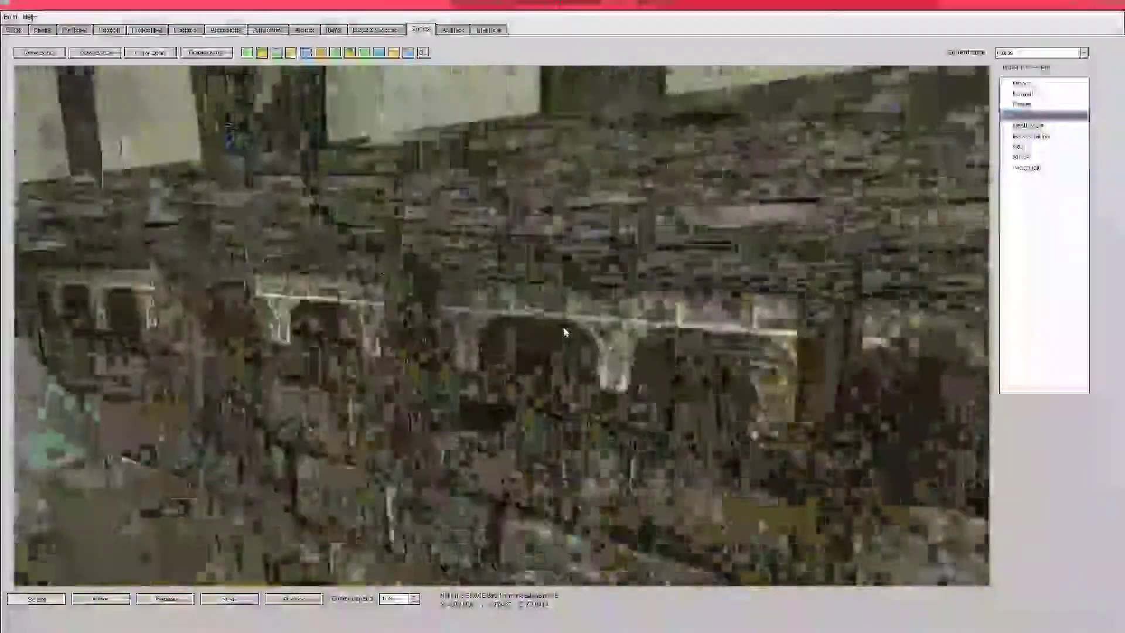
Shift the flame emitter slightly along X in the wall lantern overlooking the fountain, using precise editing
key("space")
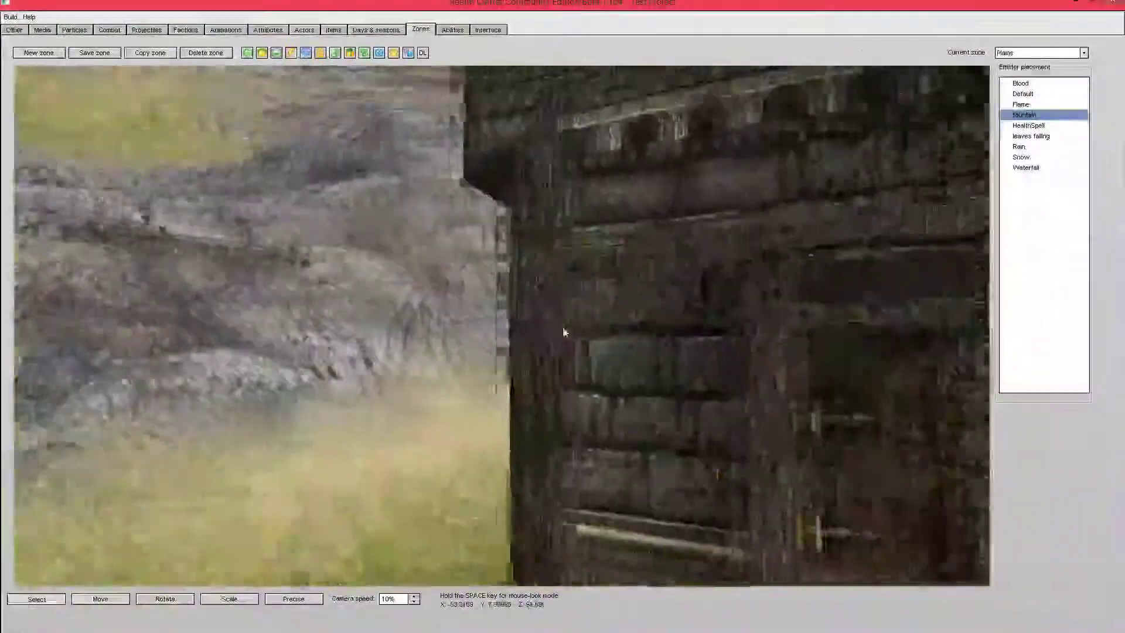
key("space")
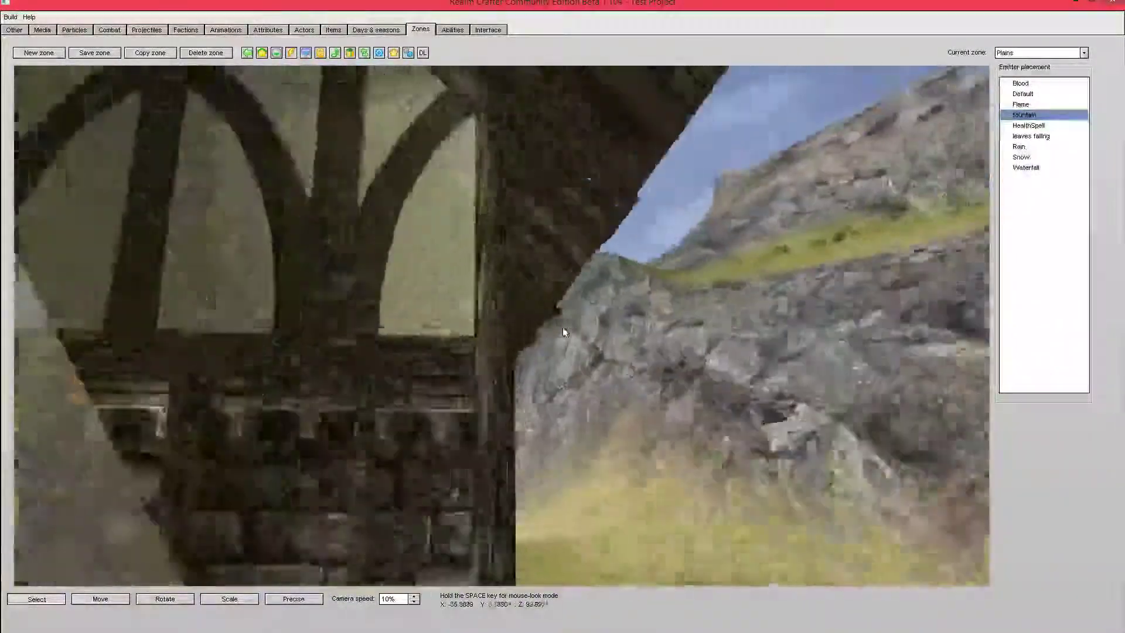
key("space")
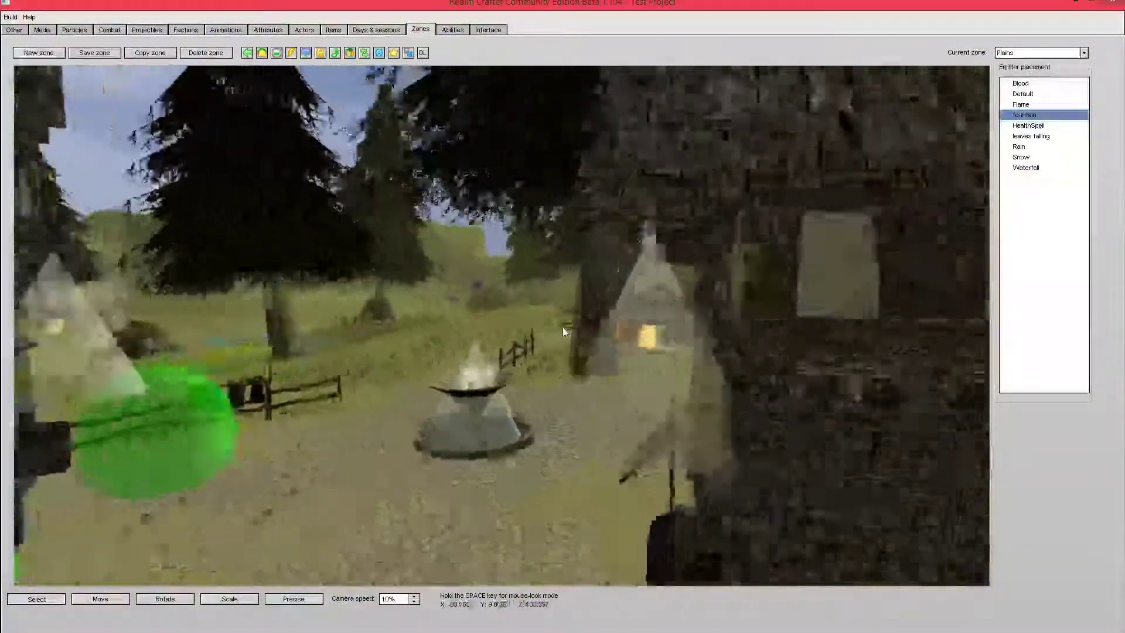
key("space")
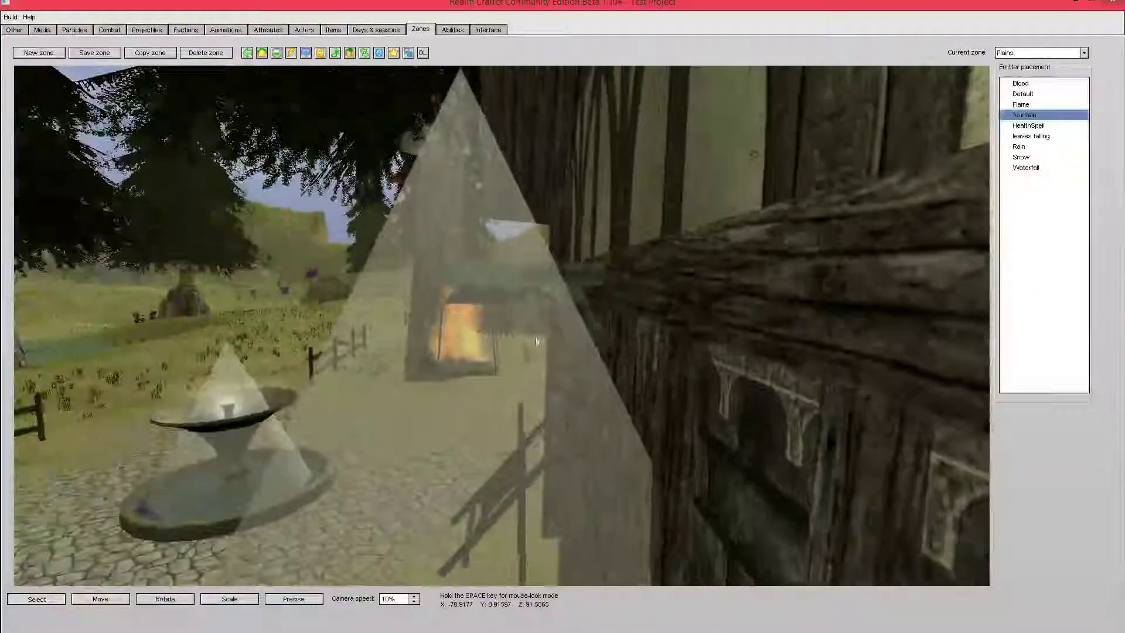
left_click(483, 378)
left_click(302, 600)
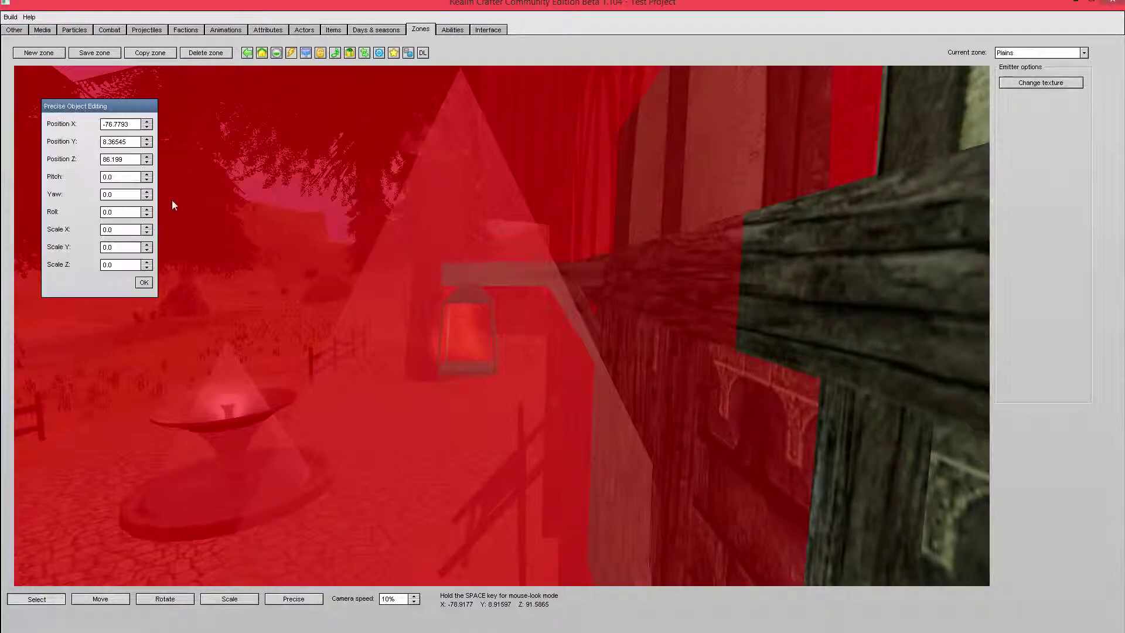
left_click(148, 127)
left_click(149, 286)
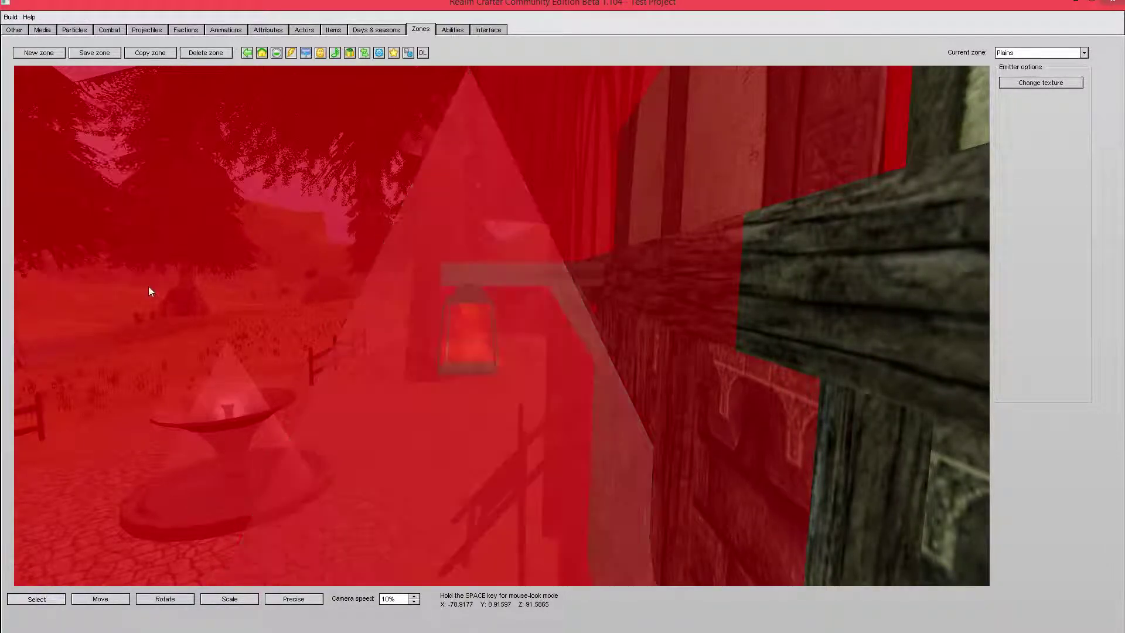
left_click(150, 283)
key("space")
key("space")
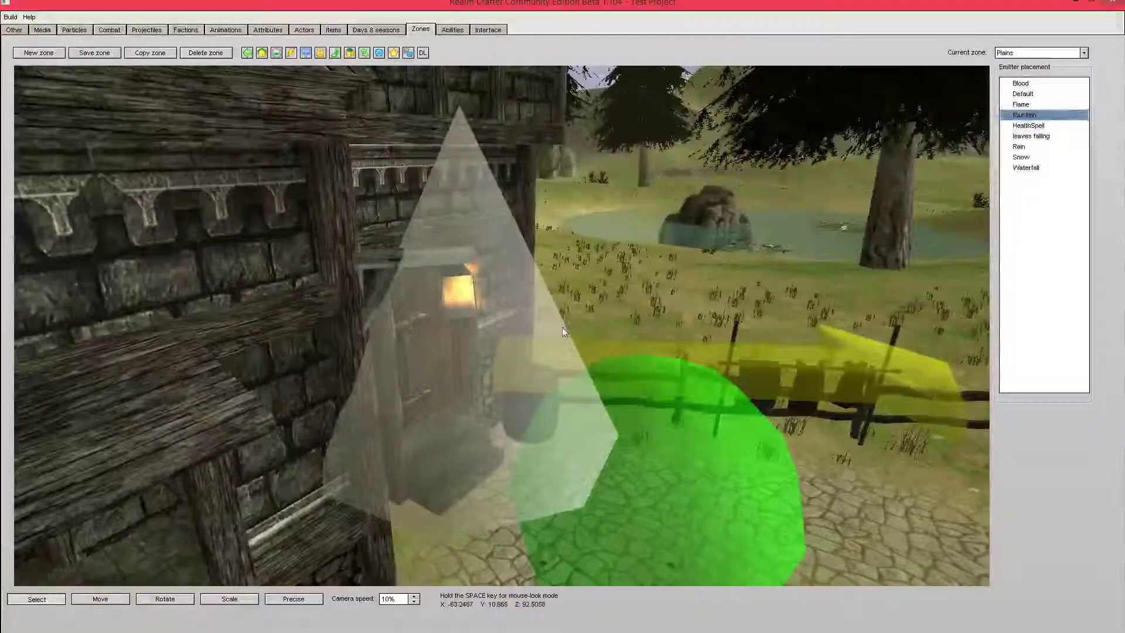
Load the Flame emitter in the particle editor, set its initial size to 0.4 and save the emitters
left_click(86, 31)
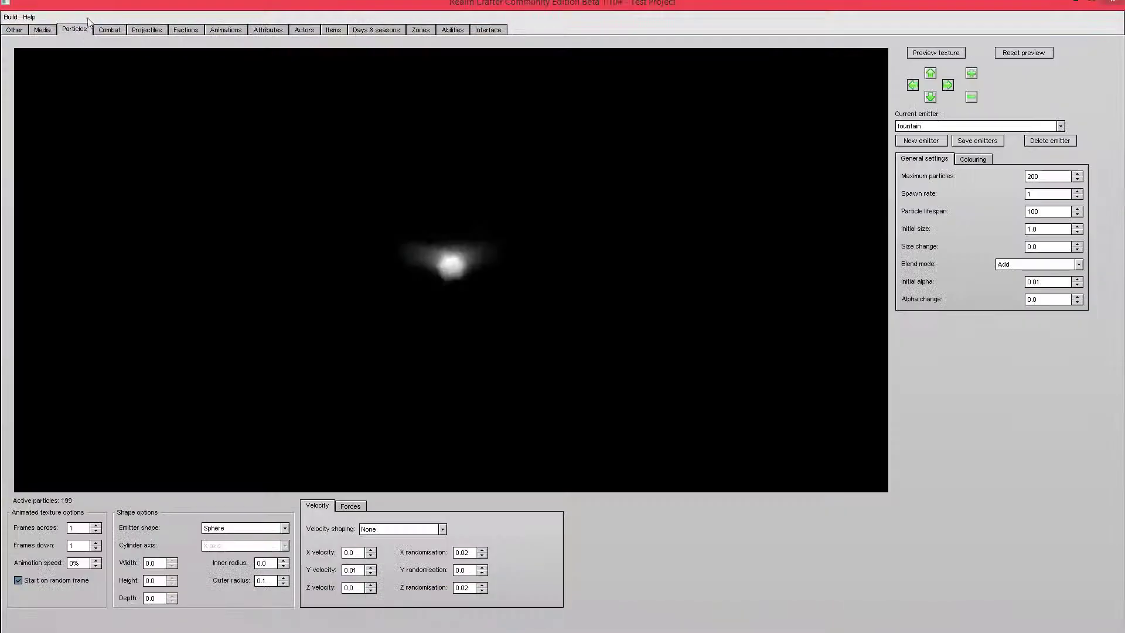
left_click(1060, 126)
left_click(937, 153)
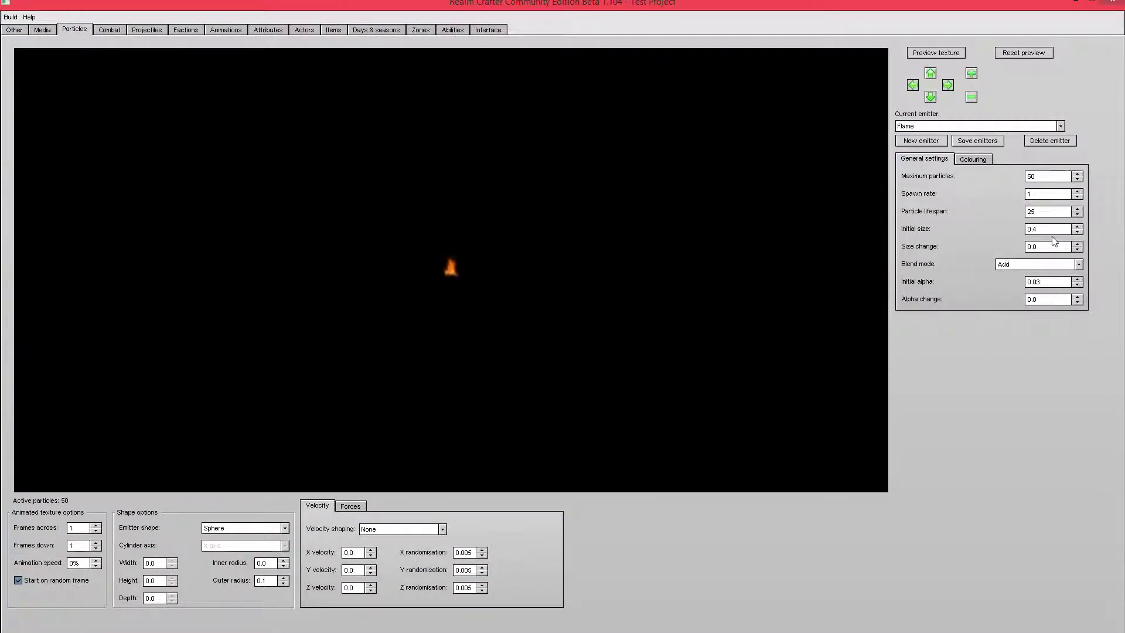
left_click(993, 143)
Reload the Plains zone and examine the flames in the lanterns around the village square
left_click(419, 30)
left_click(1054, 53)
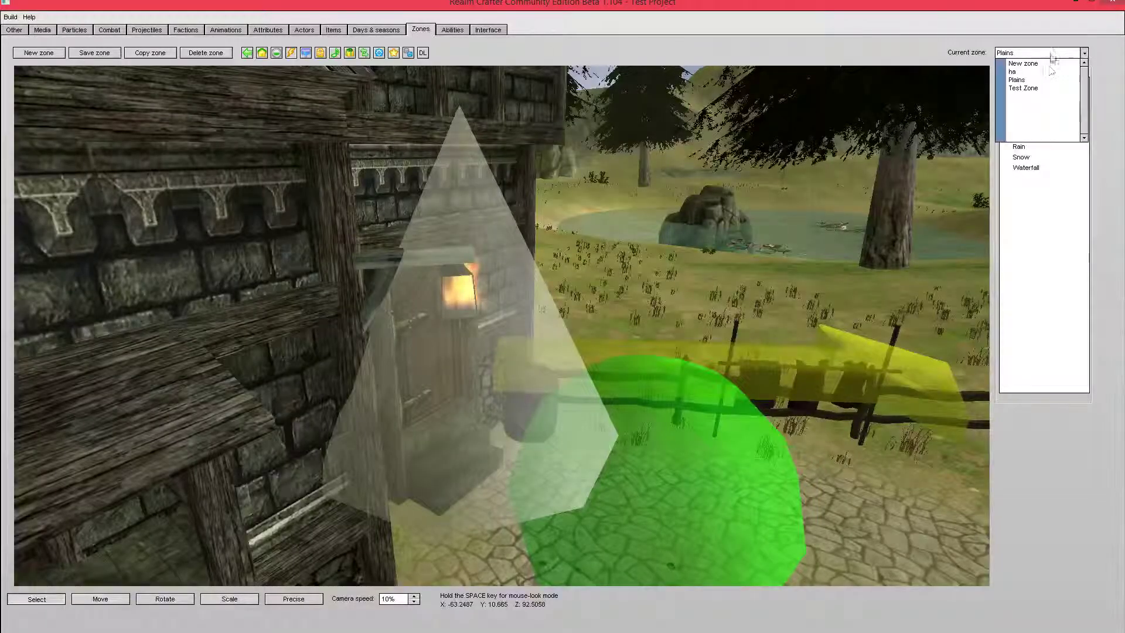
left_click(1047, 82)
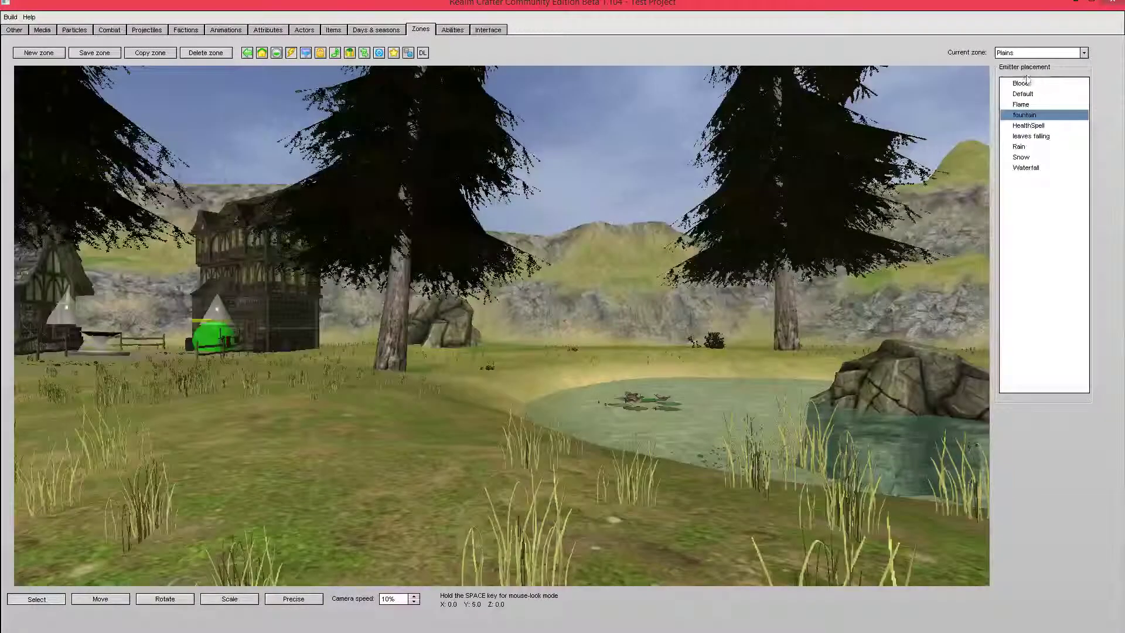
key("space")
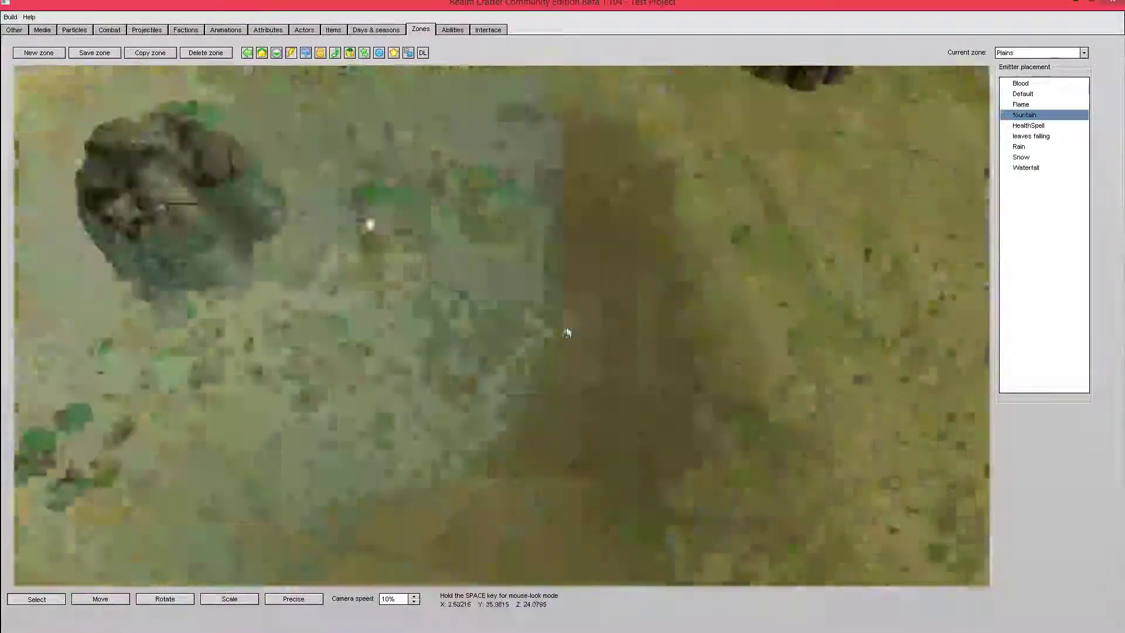
key("space")
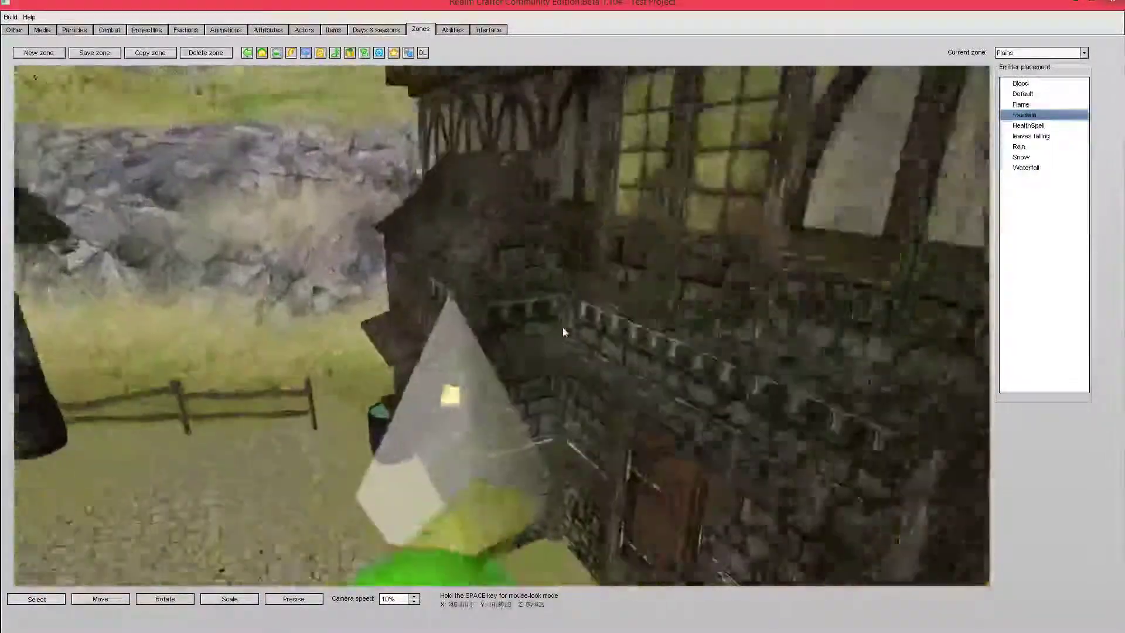
key("space")
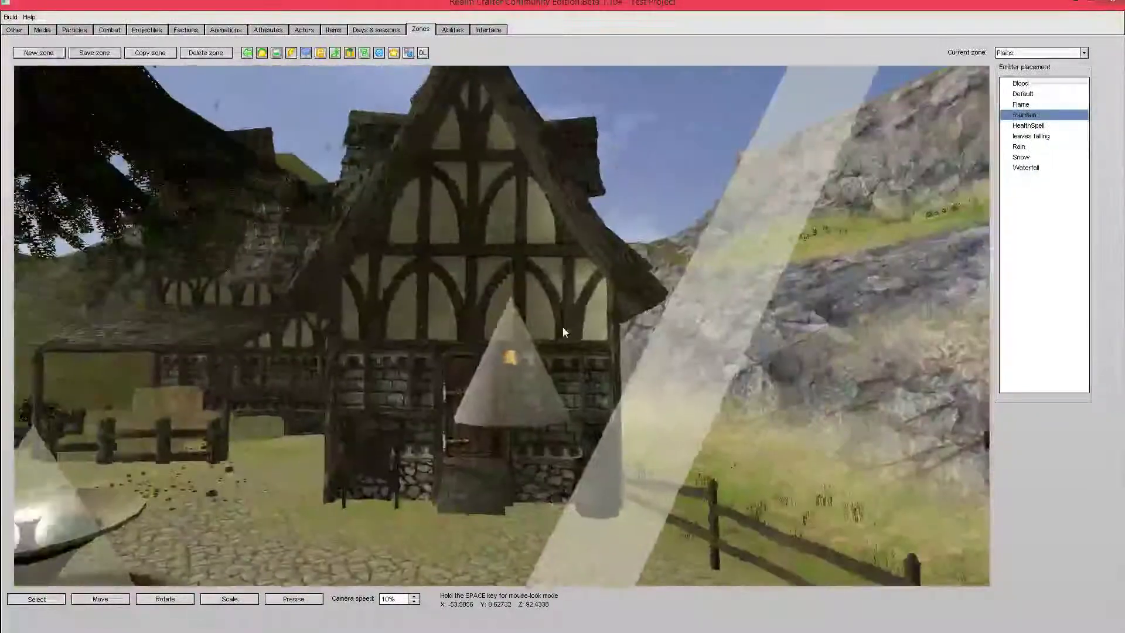
key("space")
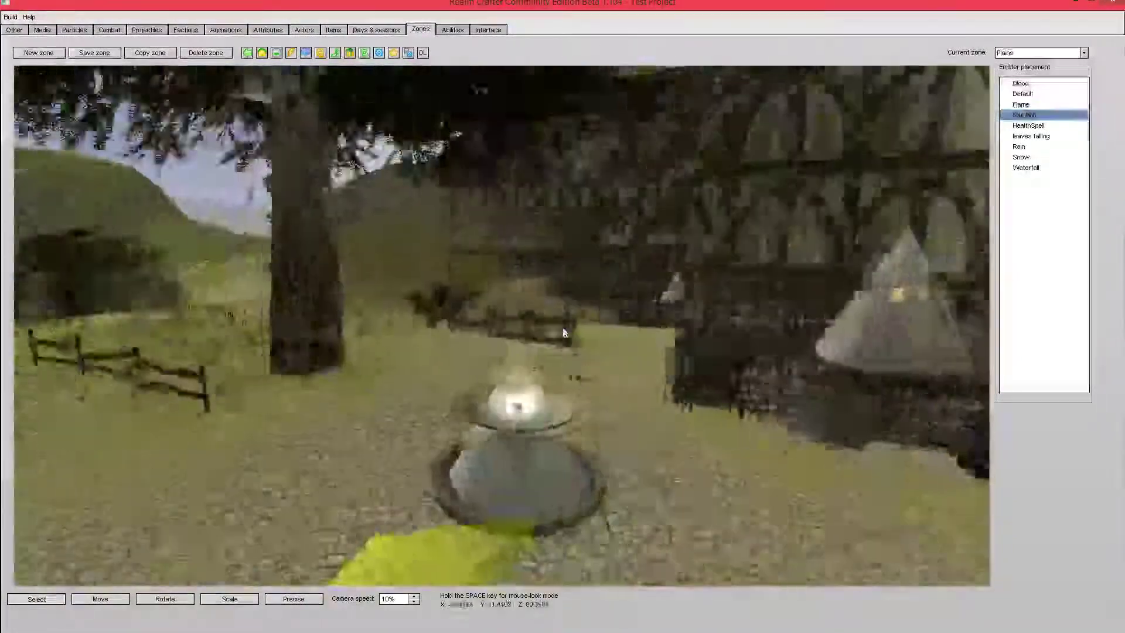
key("space")
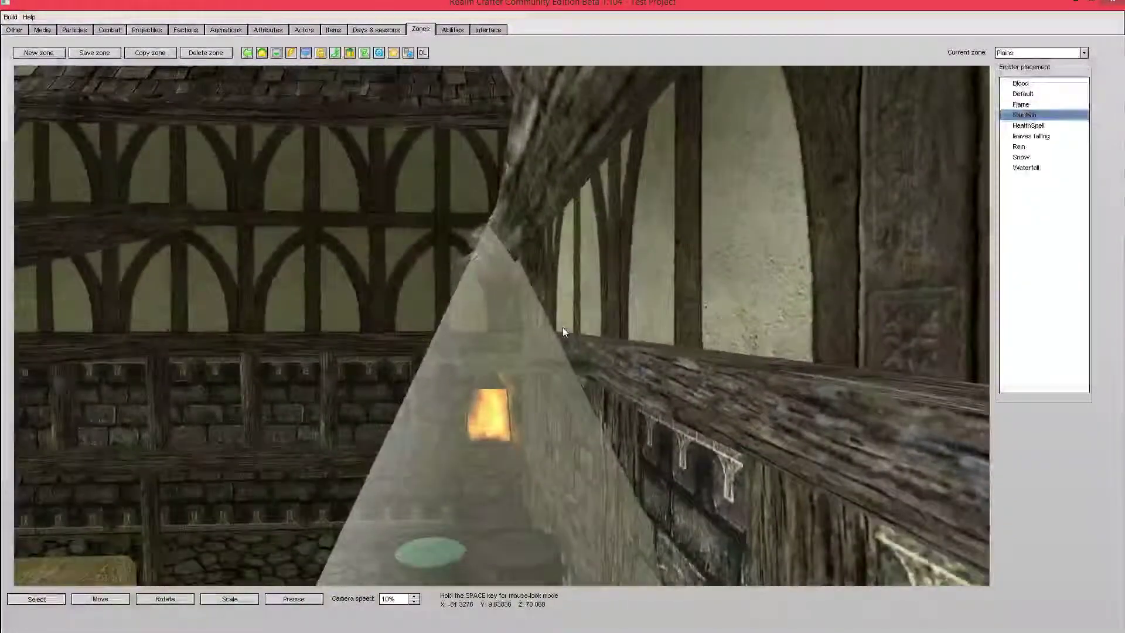
Set the Flame emitter's initial size to 0.2 and save the emitters
left_click(75, 30)
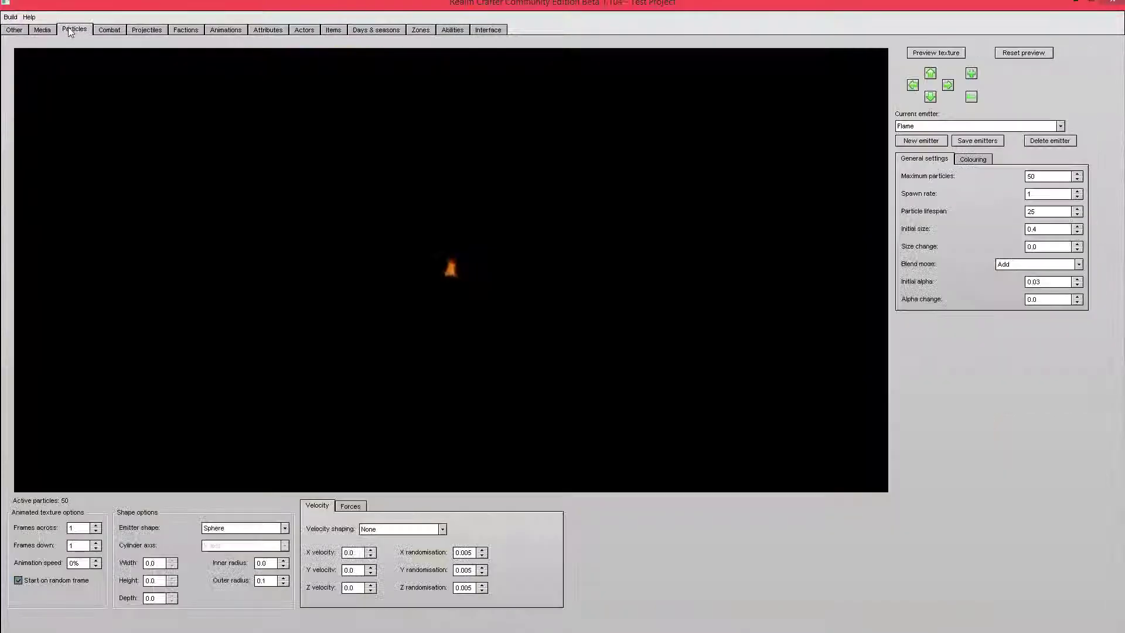
left_click(1052, 230)
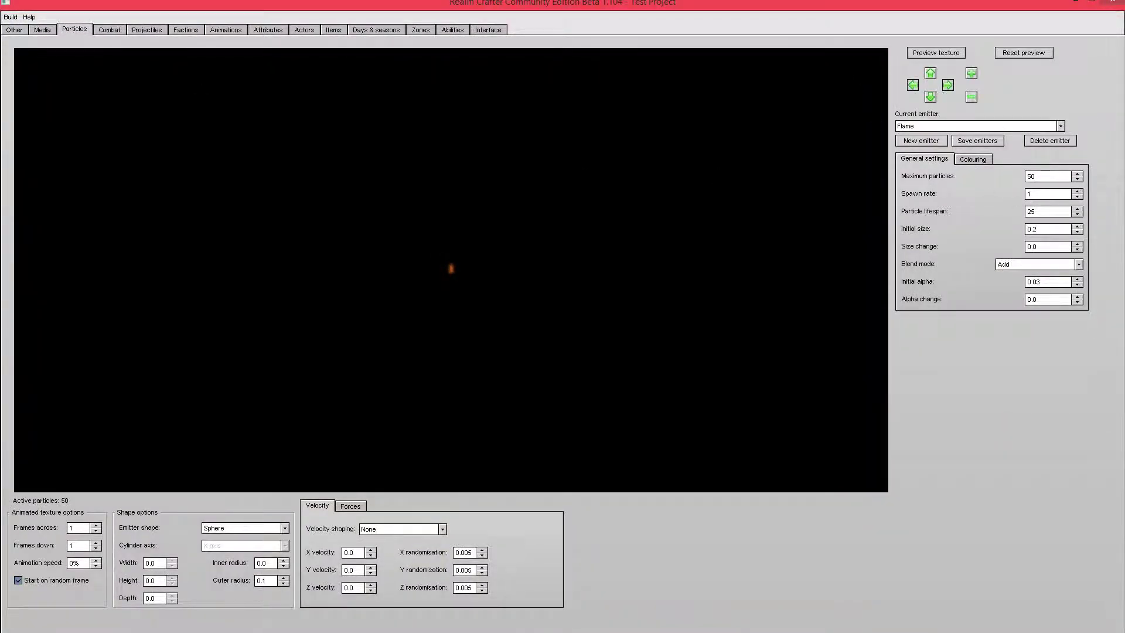
left_click(993, 143)
Reload the Plains zone again and inspect the smaller flame up close in a village lantern
left_click(420, 30)
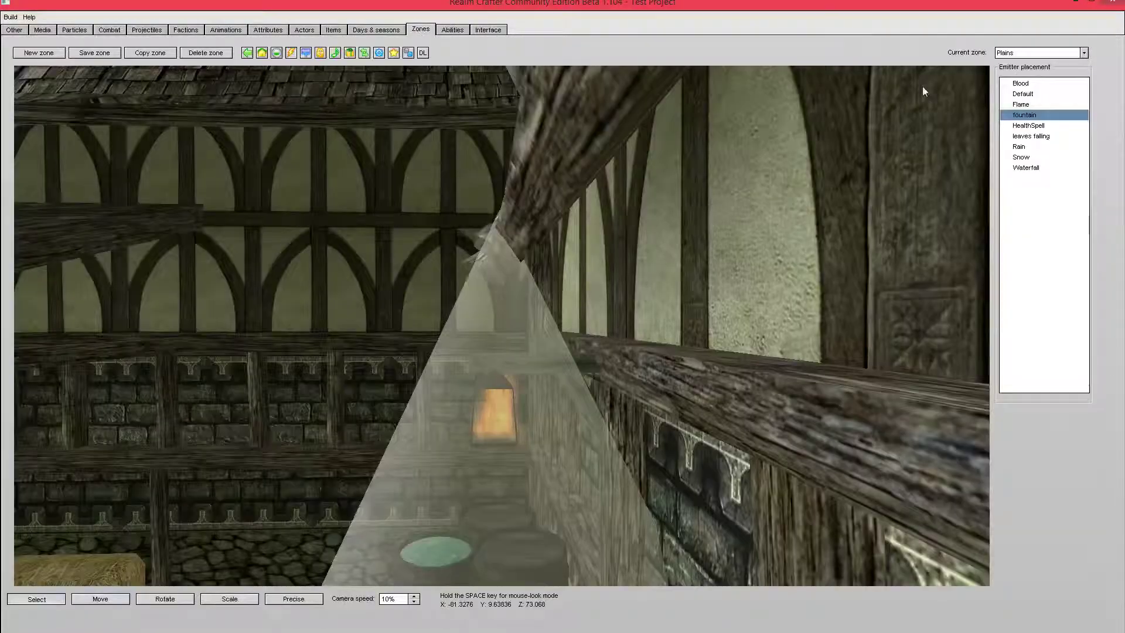
left_click(1084, 52)
left_click(1057, 82)
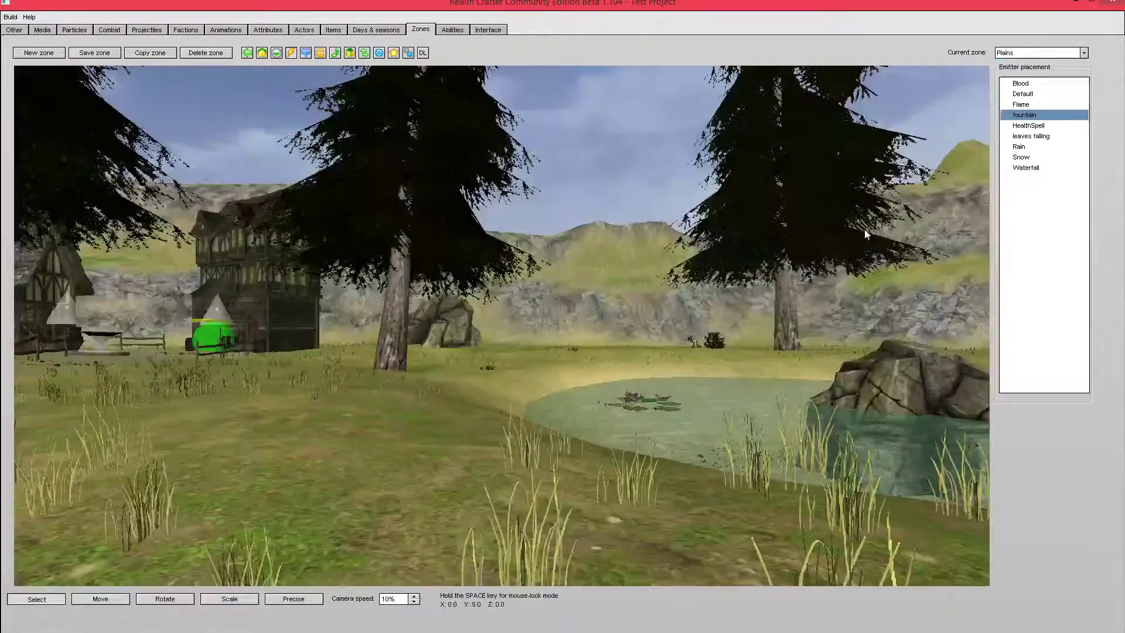
key("space")
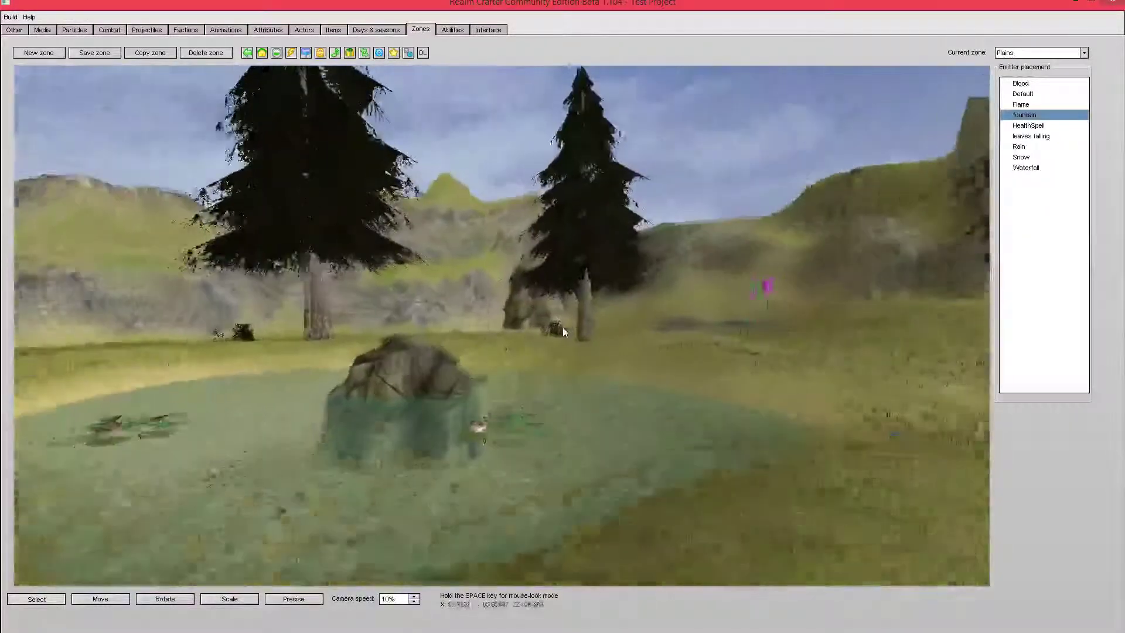
key("w")
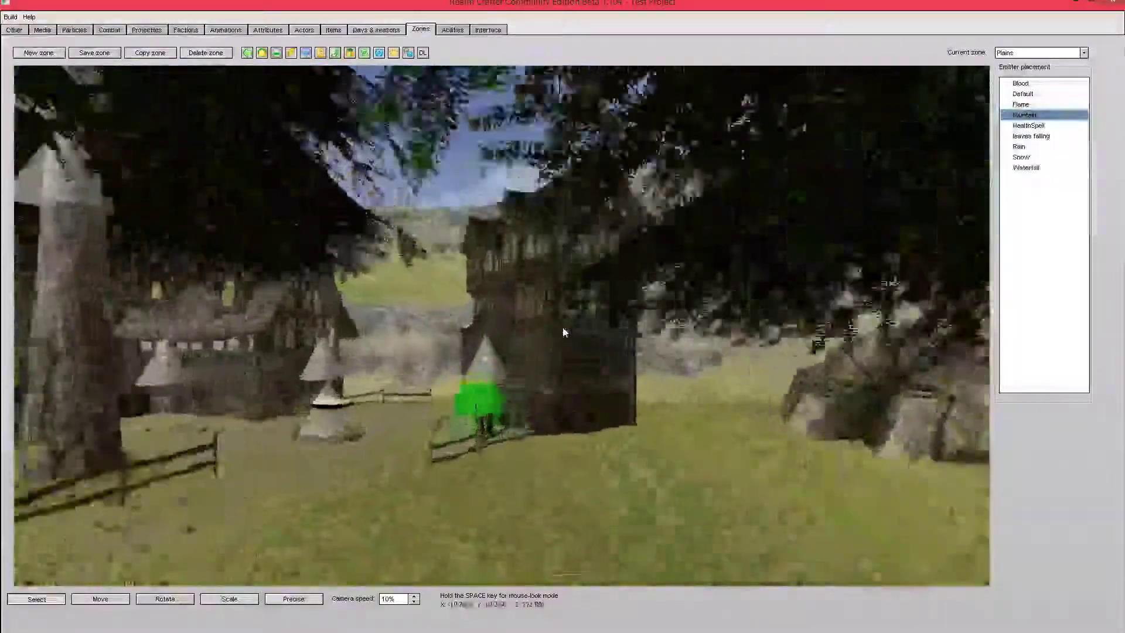
key("s")
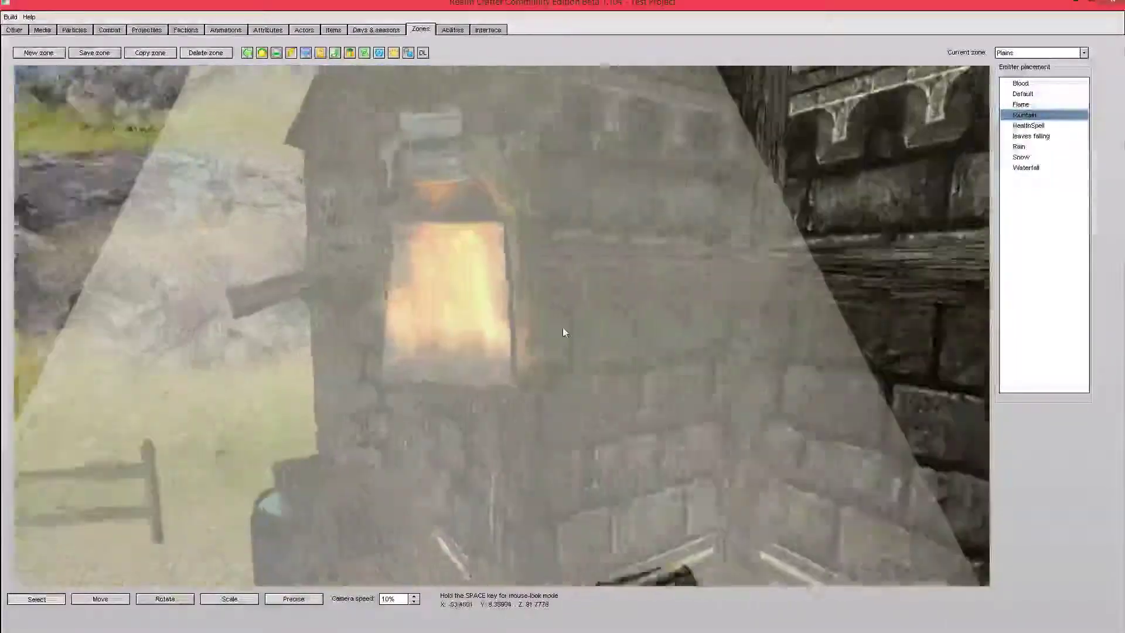
Place a Flame emitter on the wall above the wooden door and delete it again
key("space")
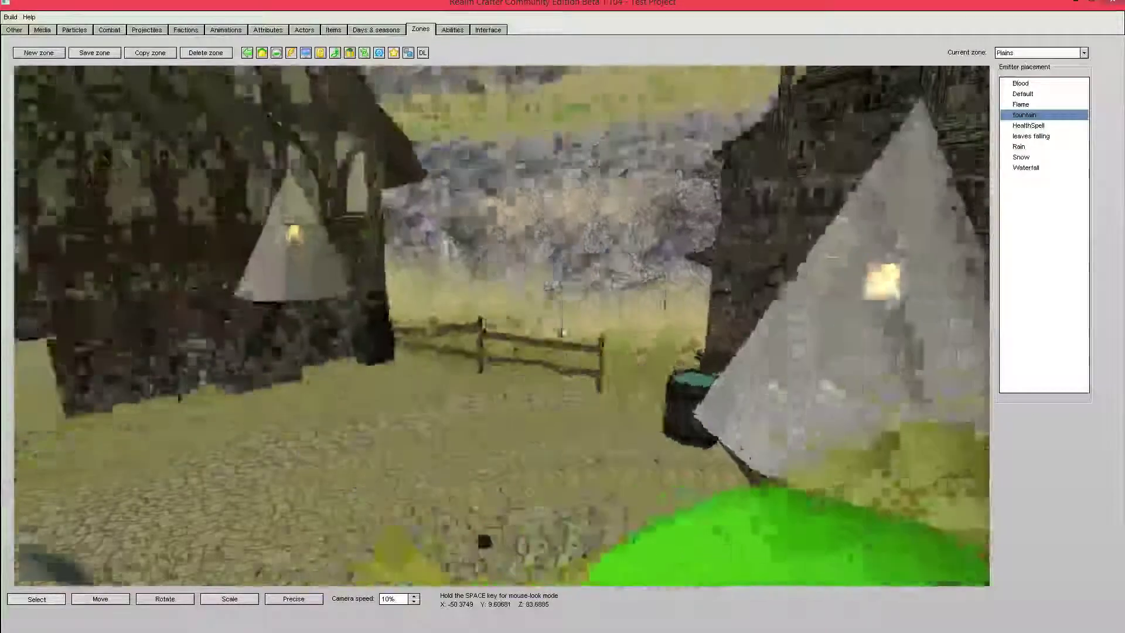
left_click(1022, 105)
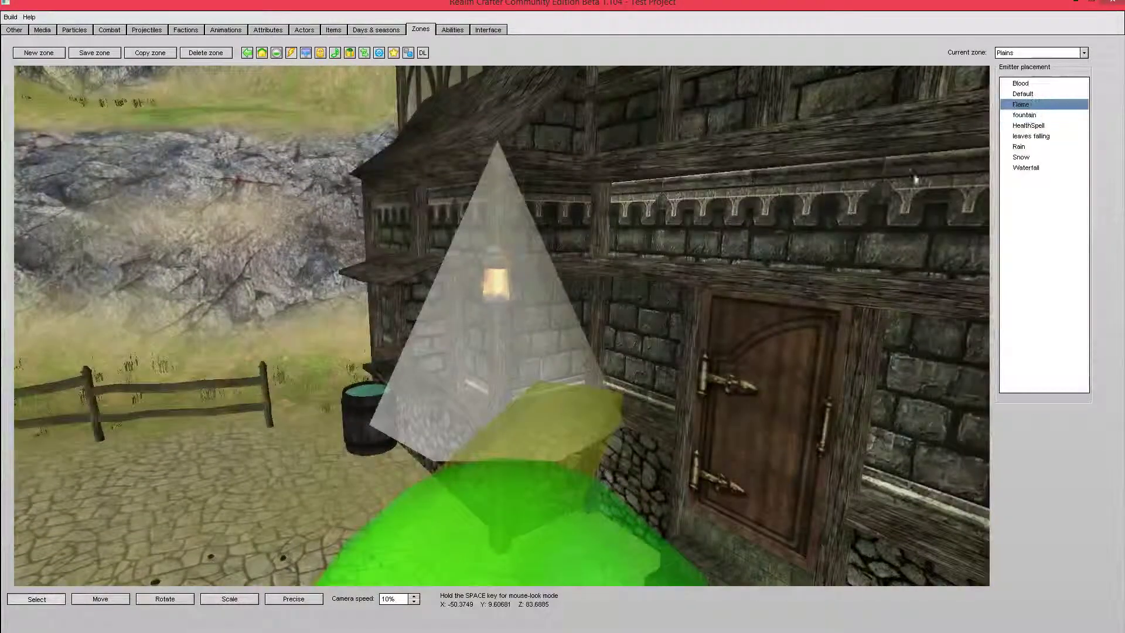
left_click(911, 178)
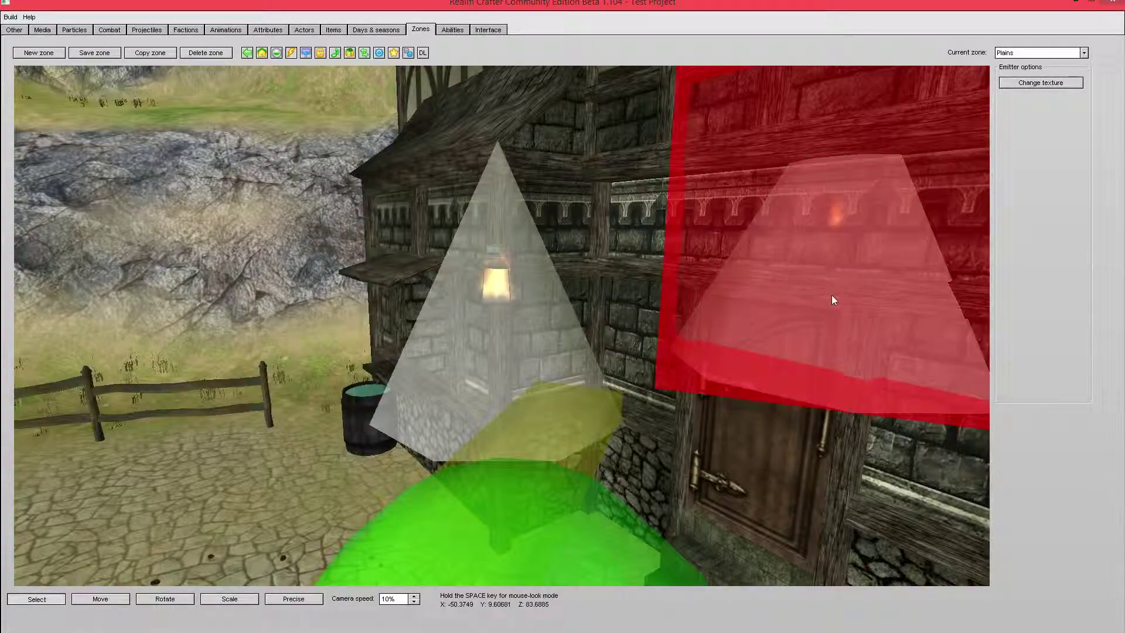
key("Delete")
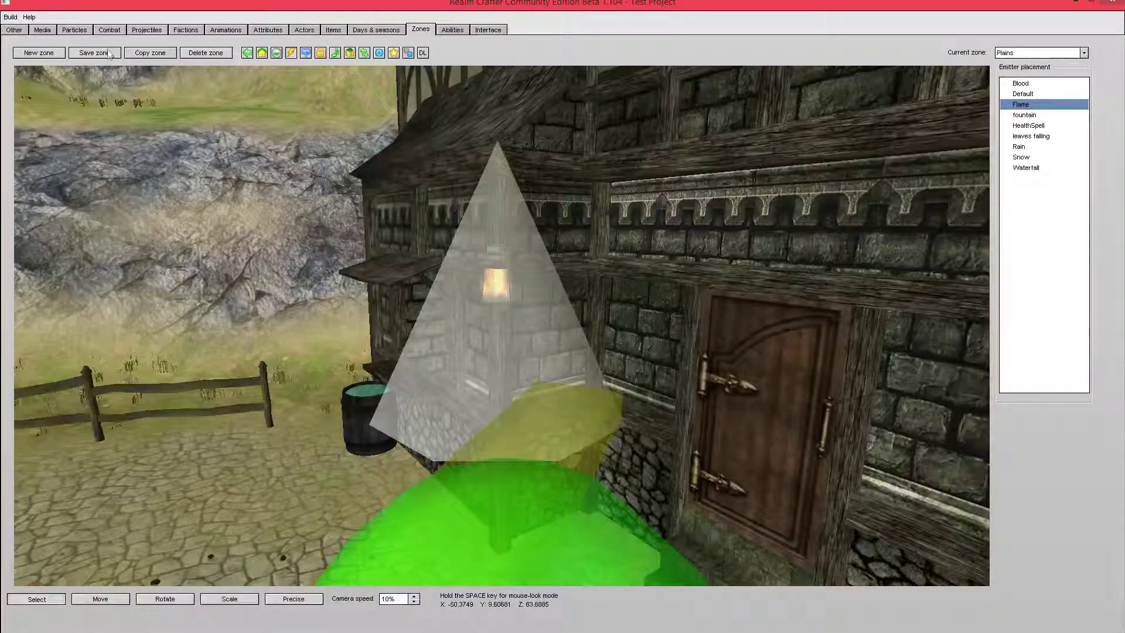
Adjust the Flame emitter's initial size in the particle editor and save the emitters
left_click(75, 29)
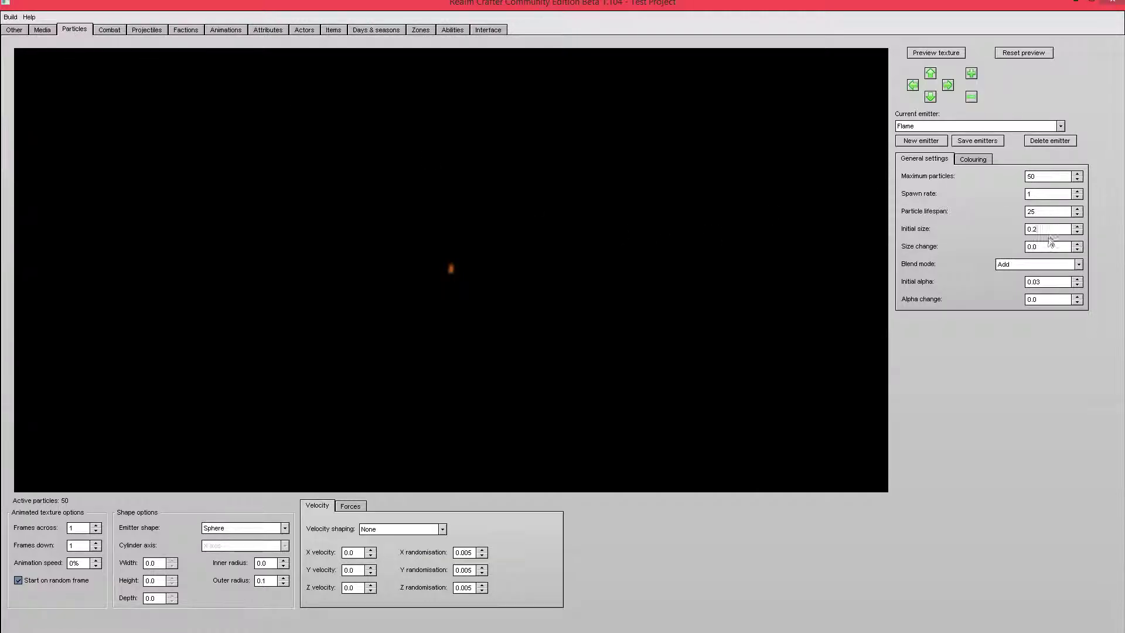
left_click(1051, 231)
key("BackSpace")
left_click(991, 142)
Return to the Plains zone and look over the village square, the fountain and the surrounding landscape
left_click(425, 32)
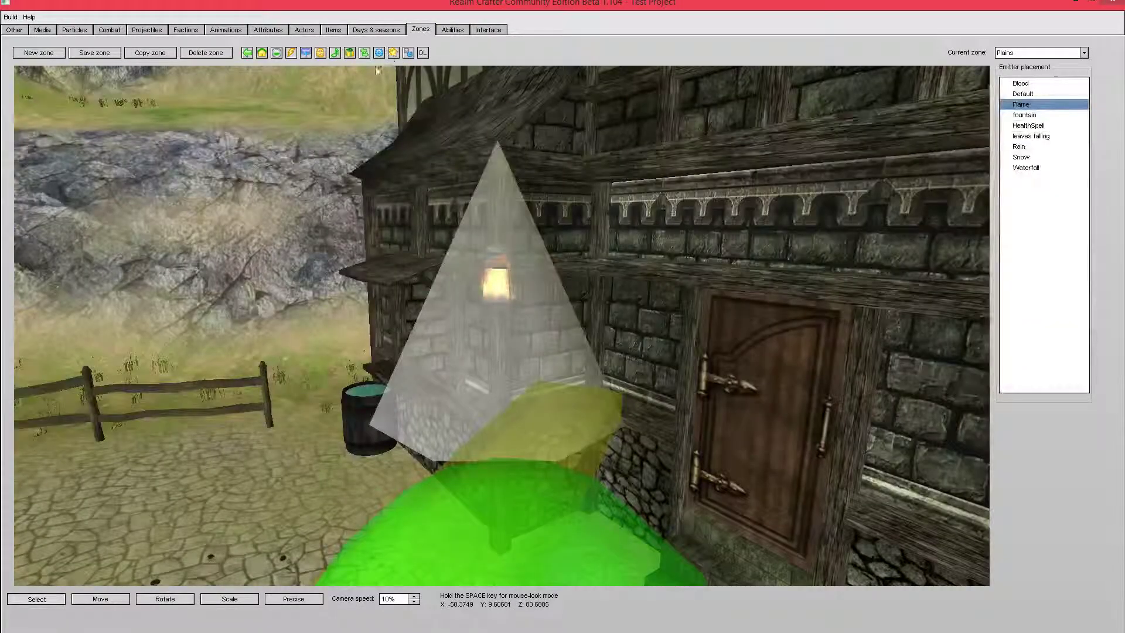
key("space")
key("space")
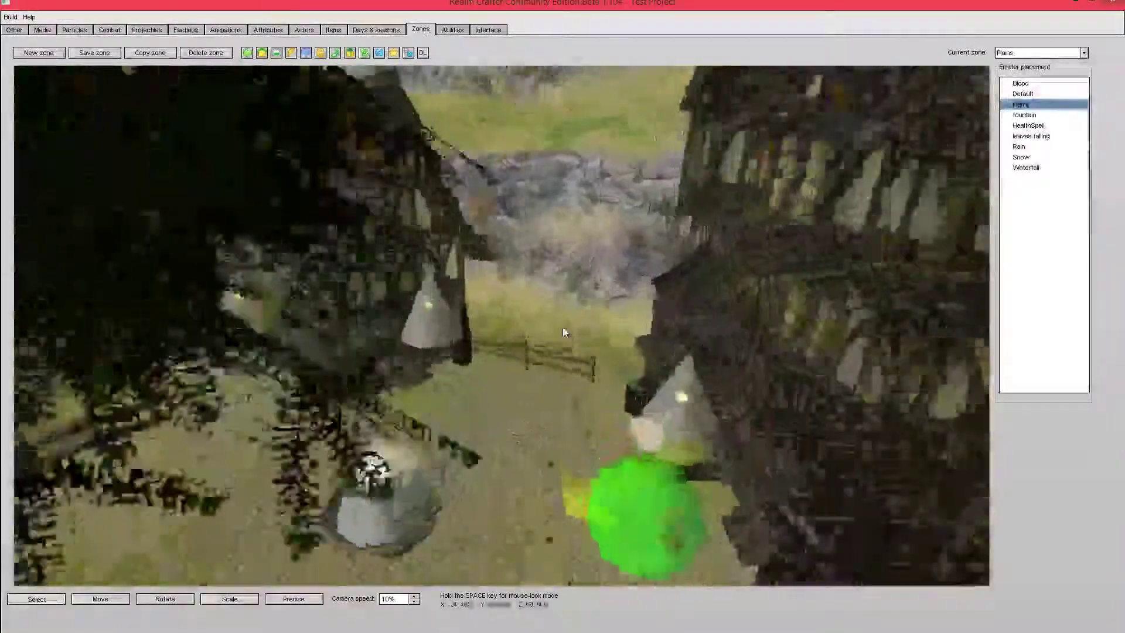
key("space")
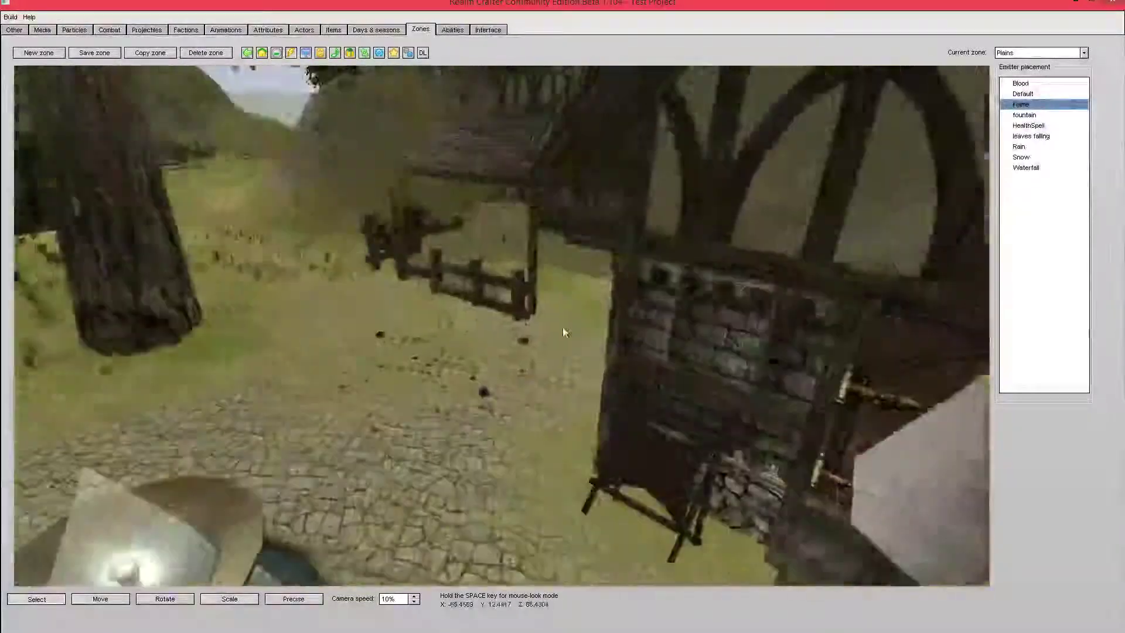
key("space")
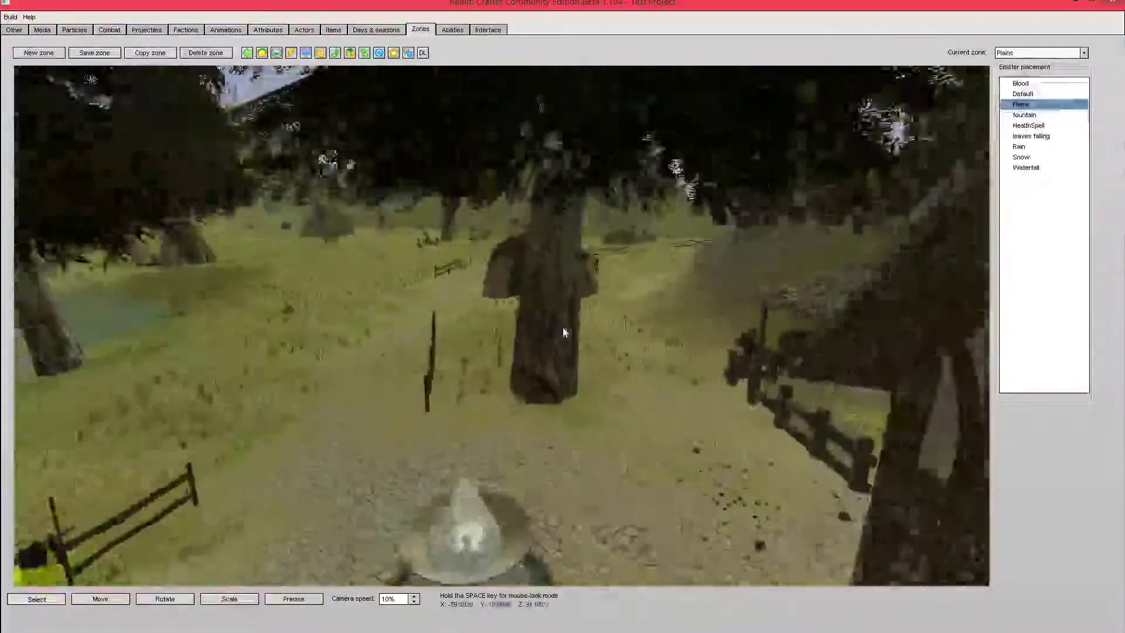
key("space")
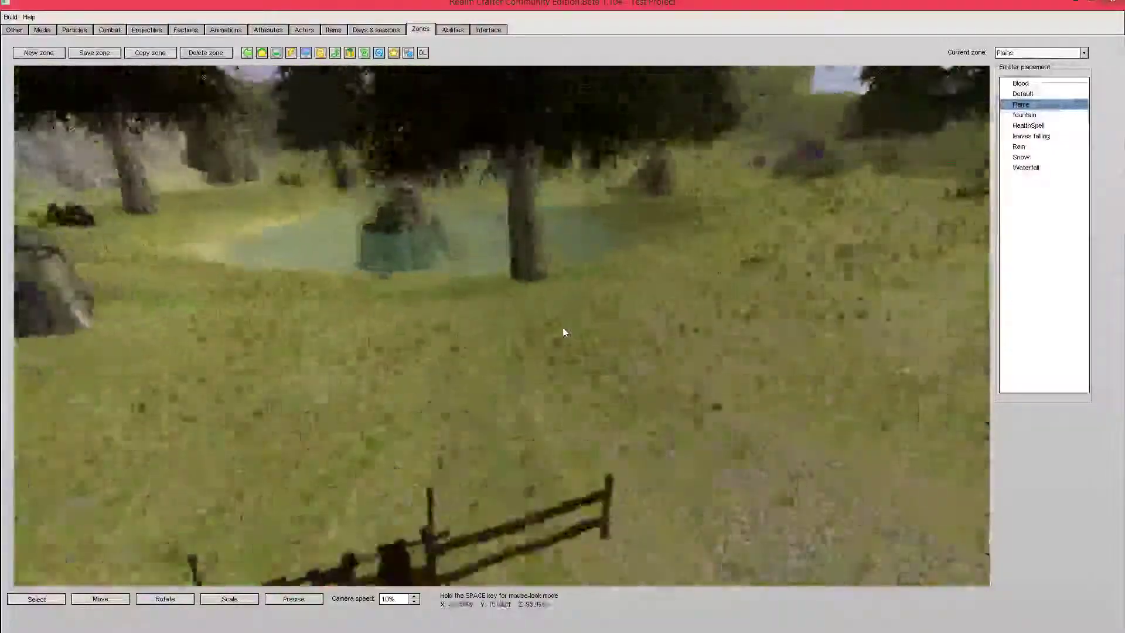
key("space")
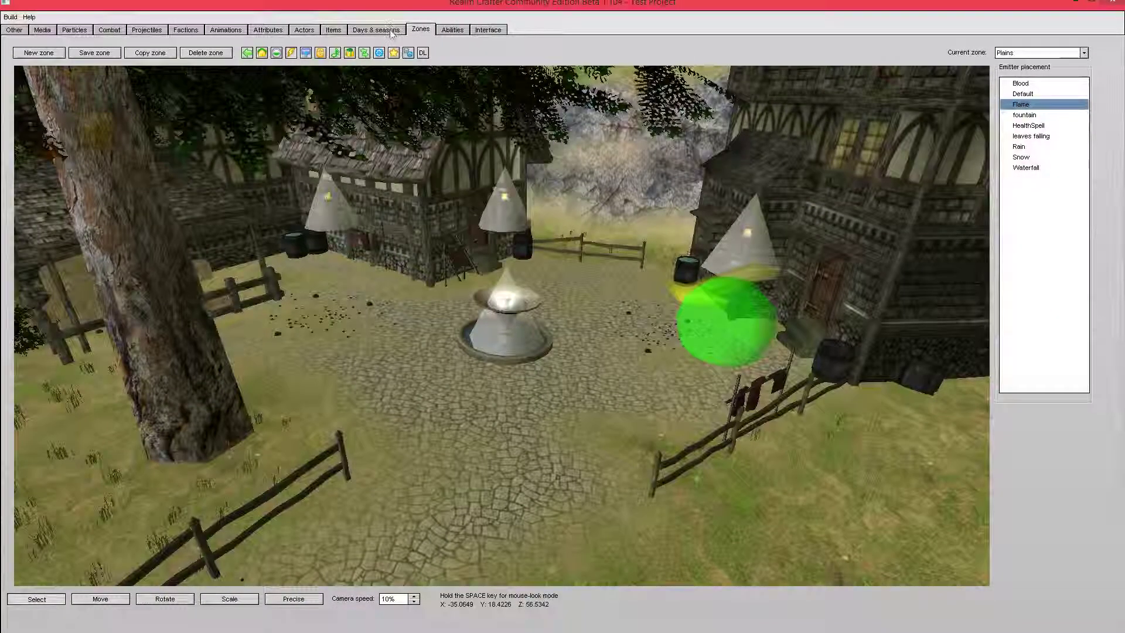
In the days and seasons settings, set the time compression to 60x and the current day to 1, and save
left_click(389, 31)
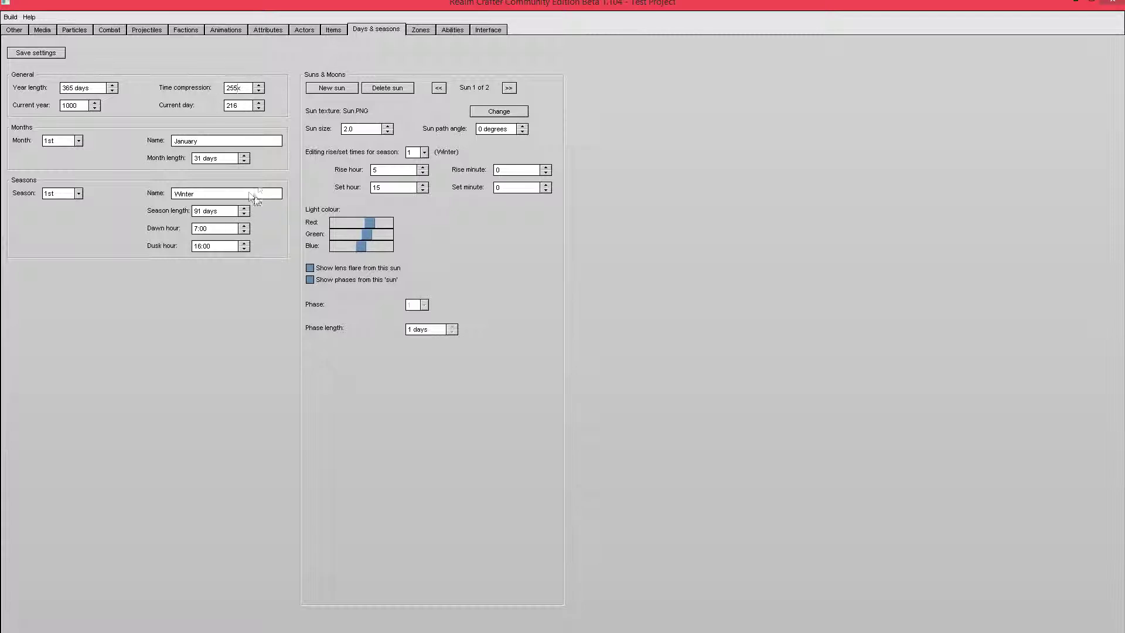
key("BackSpace")
key("BackSpace")
key("BackSpace")
type("60")
left_click(57, 56)
Review the names and lengths of the 6th, 12th, 2nd and 3rd months, then return to the 1st
left_click(74, 144)
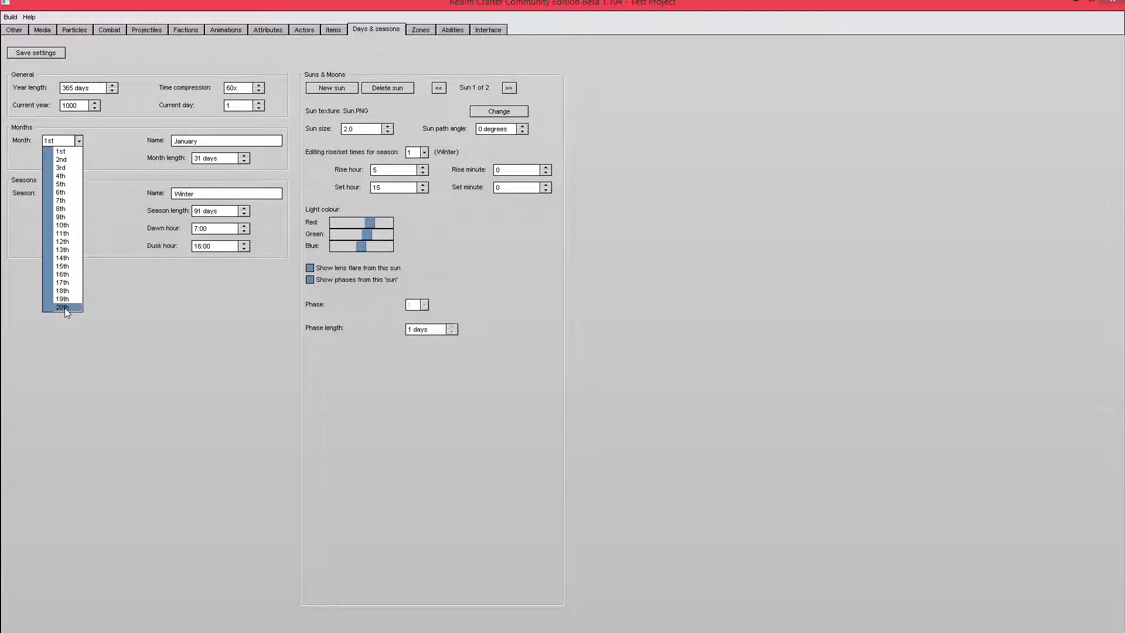
left_click(60, 192)
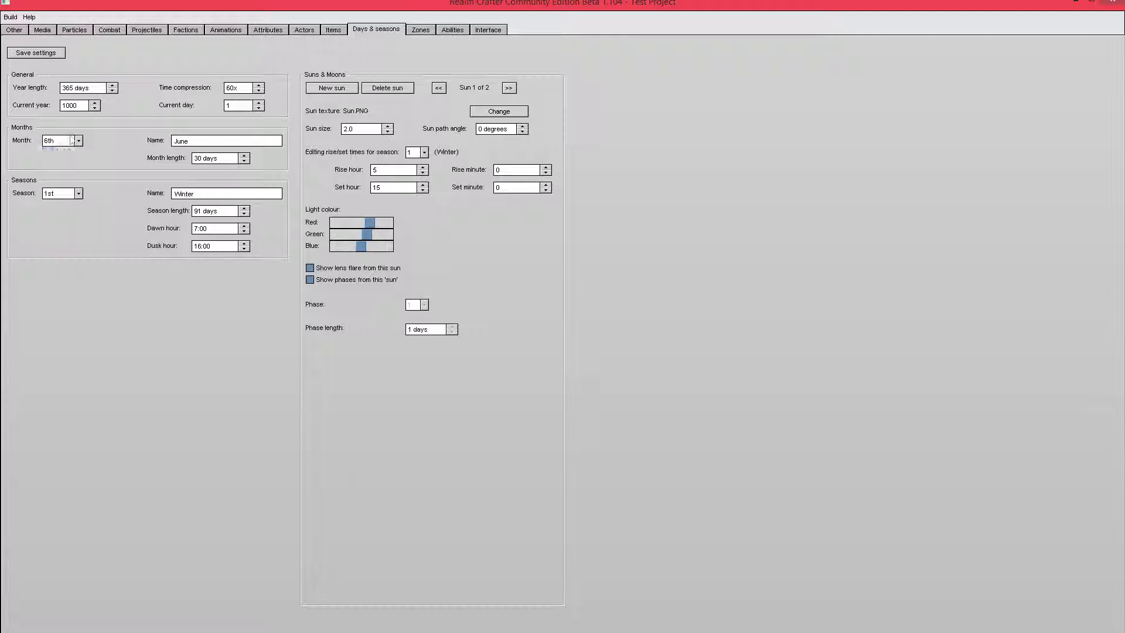
left_click(65, 141)
left_click(63, 242)
left_click(65, 141)
left_click(61, 159)
left_click(66, 142)
left_click(61, 168)
left_click(69, 141)
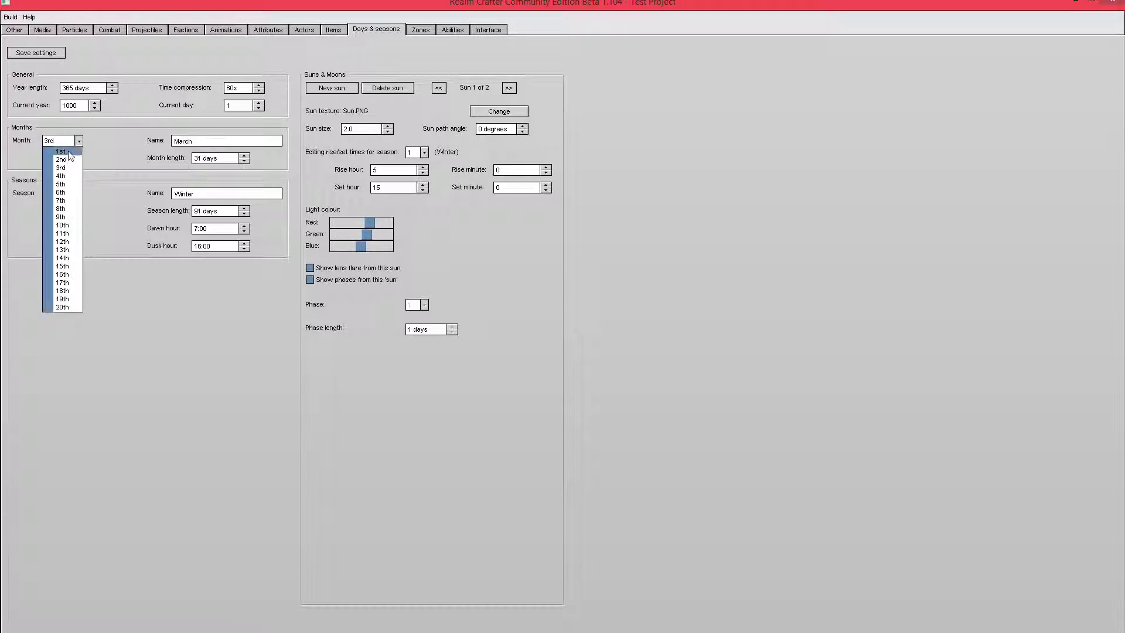
left_click(69, 150)
Check how many months can be defined and show the 2nd month's name and length
left_click(70, 140)
left_click(69, 140)
left_click(69, 141)
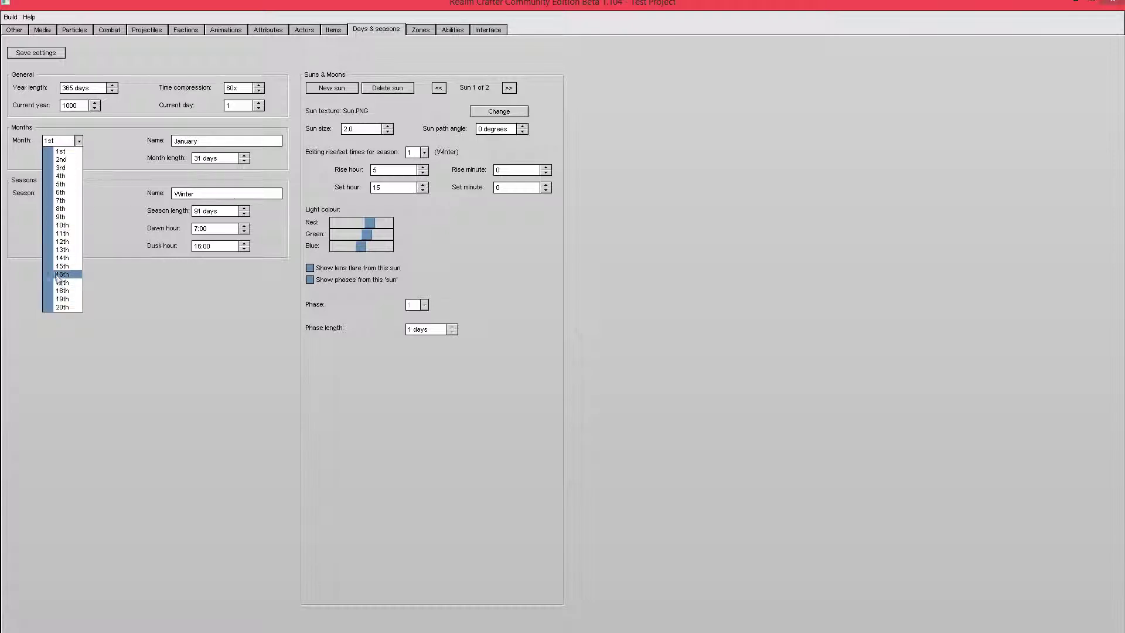
left_click(69, 159)
left_click(71, 142)
left_click(70, 160)
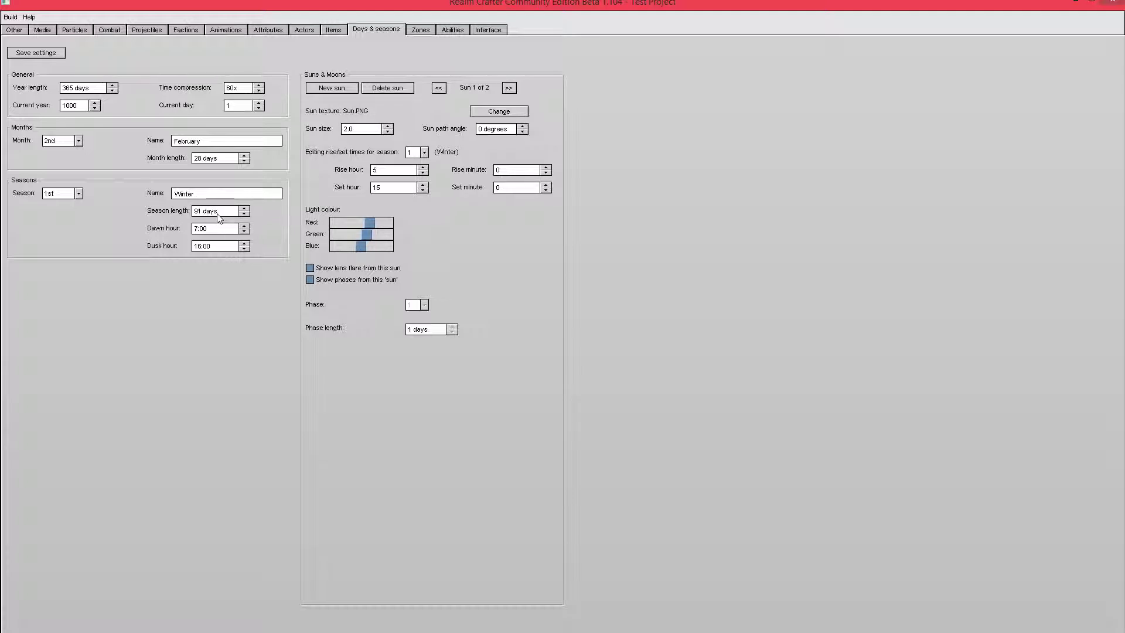
left_click(78, 141)
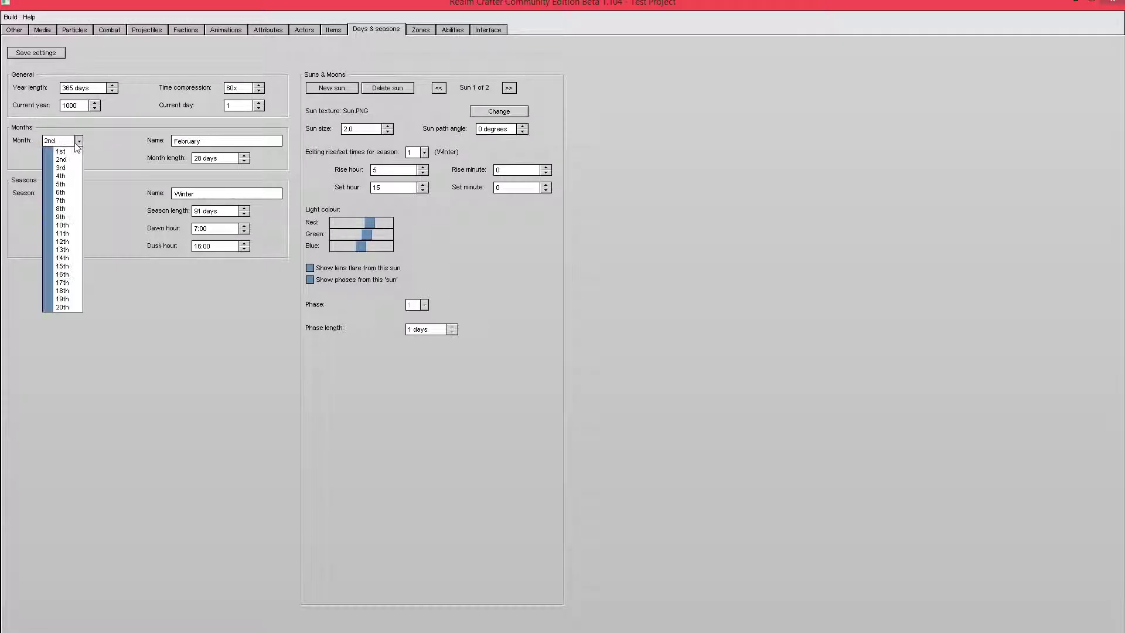
left_click(77, 143)
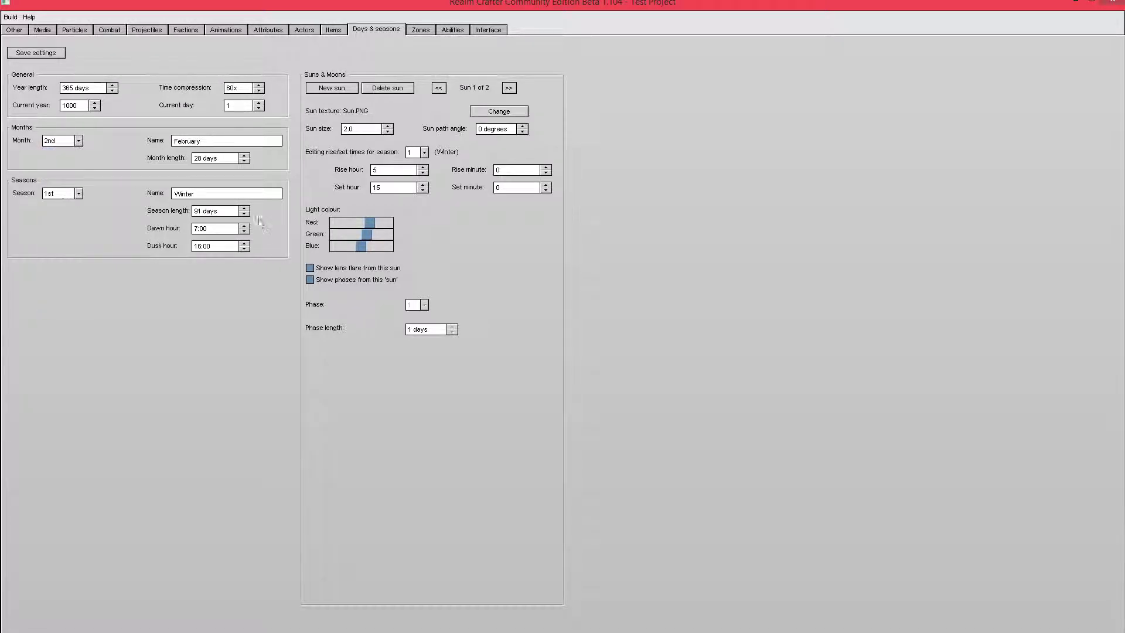
Review the name, length, dawn hour and dusk hour of the 3rd and 4th seasons, then return to the 1st
left_click(78, 193)
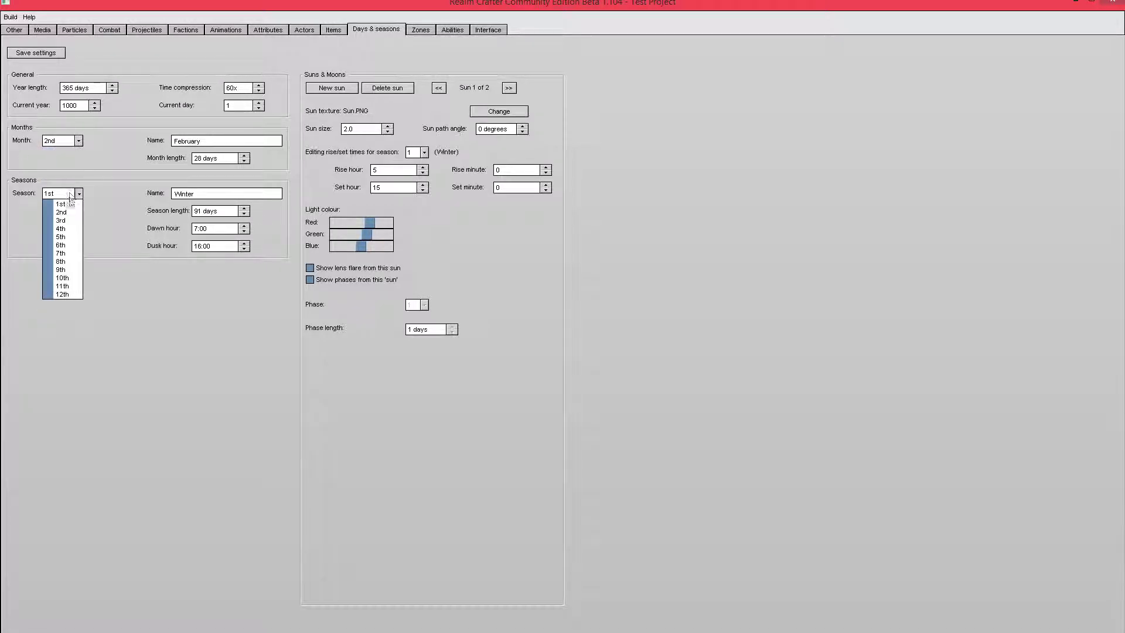
left_click(70, 228)
left_click(69, 193)
left_click(68, 221)
left_click(68, 197)
left_click(68, 221)
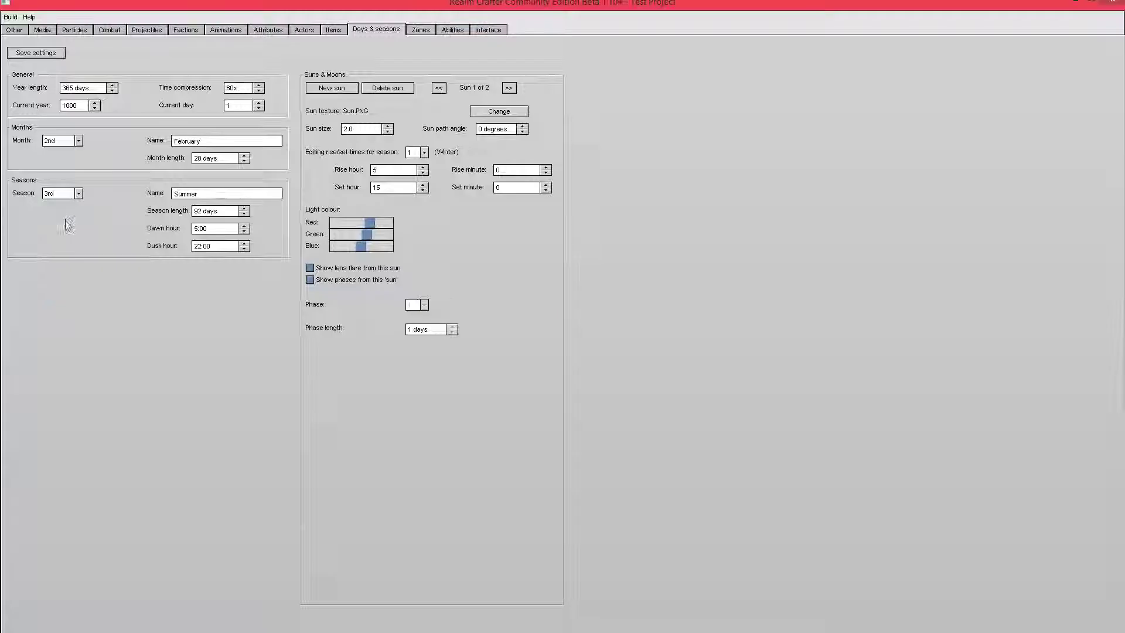
left_click(71, 195)
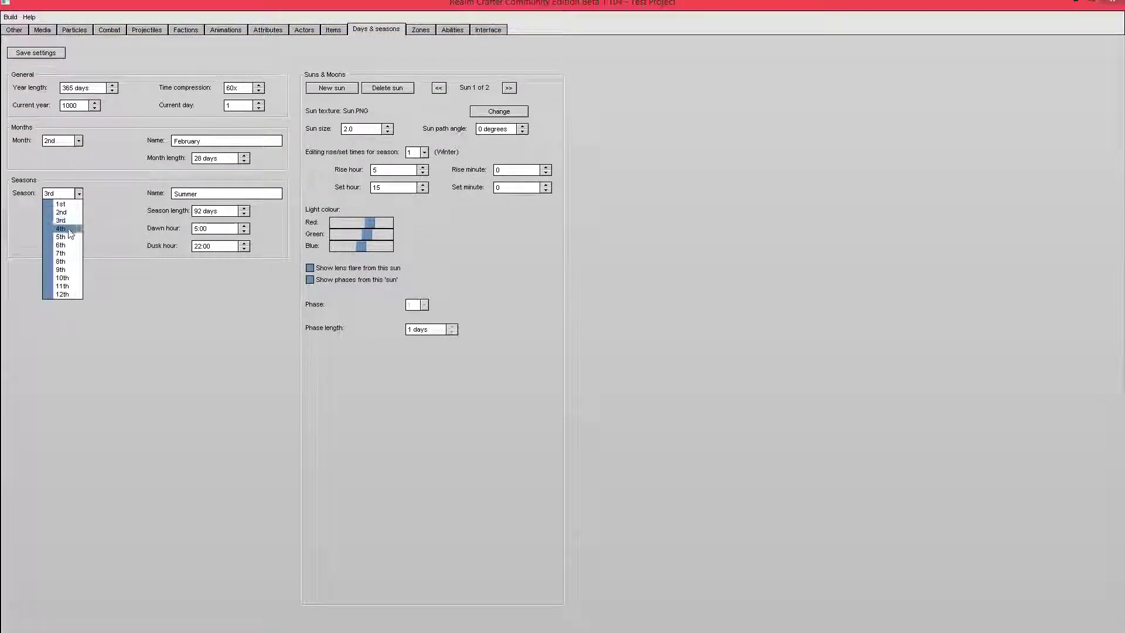
left_click(69, 229)
left_click(70, 195)
left_click(69, 203)
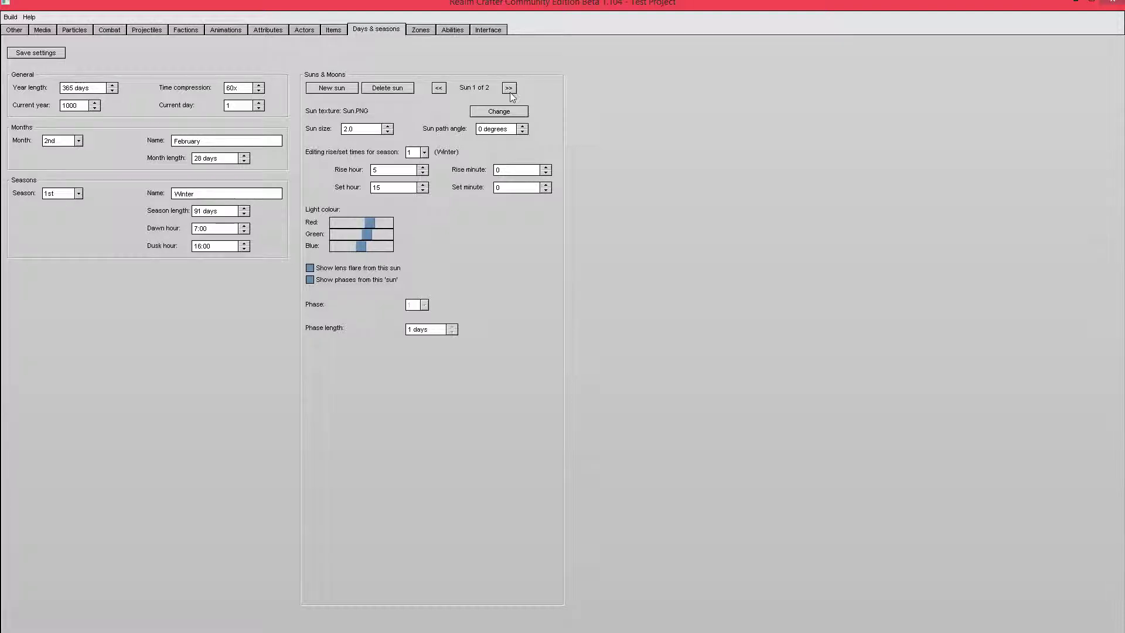
Compare the settings of the second sun entry with those of the first, ending on the first
left_click(509, 89)
left_click(438, 87)
left_click(508, 88)
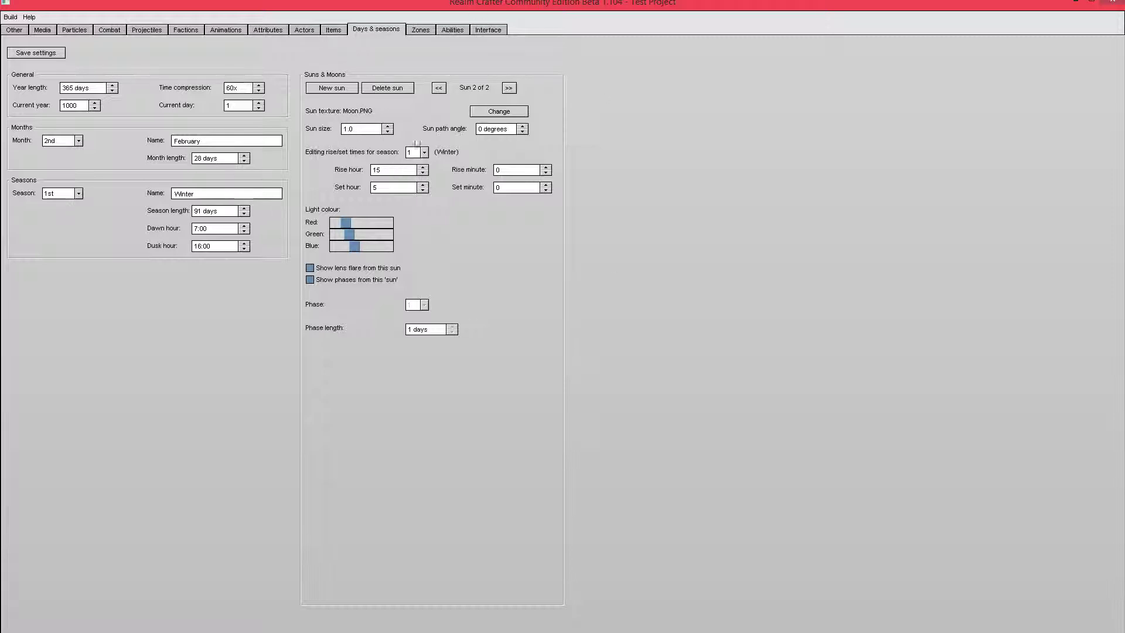
left_click(440, 88)
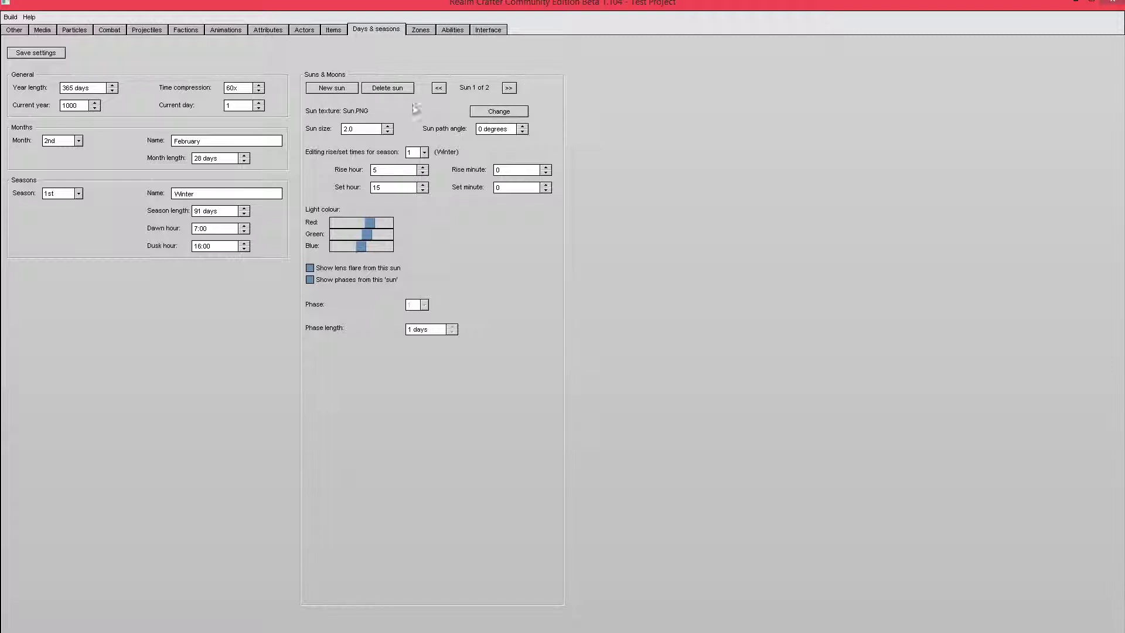
Preview Moon.PNG from the Suns & Moons textures, then assign Sun.PNG as the first sun's texture
left_click(494, 116)
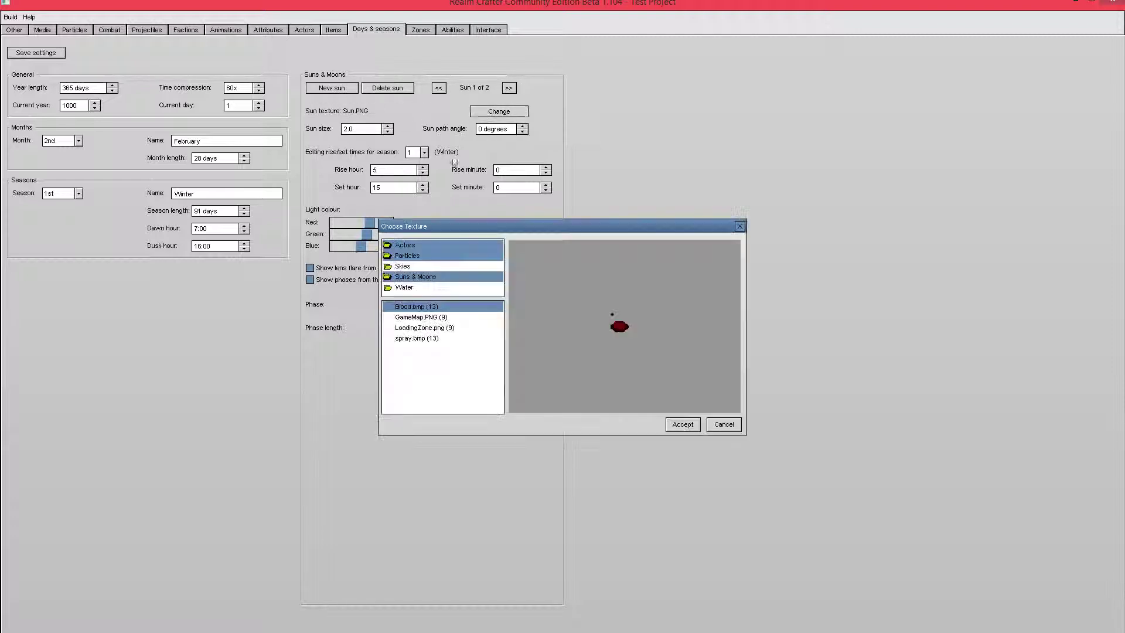
double_click(414, 277)
left_click(427, 317)
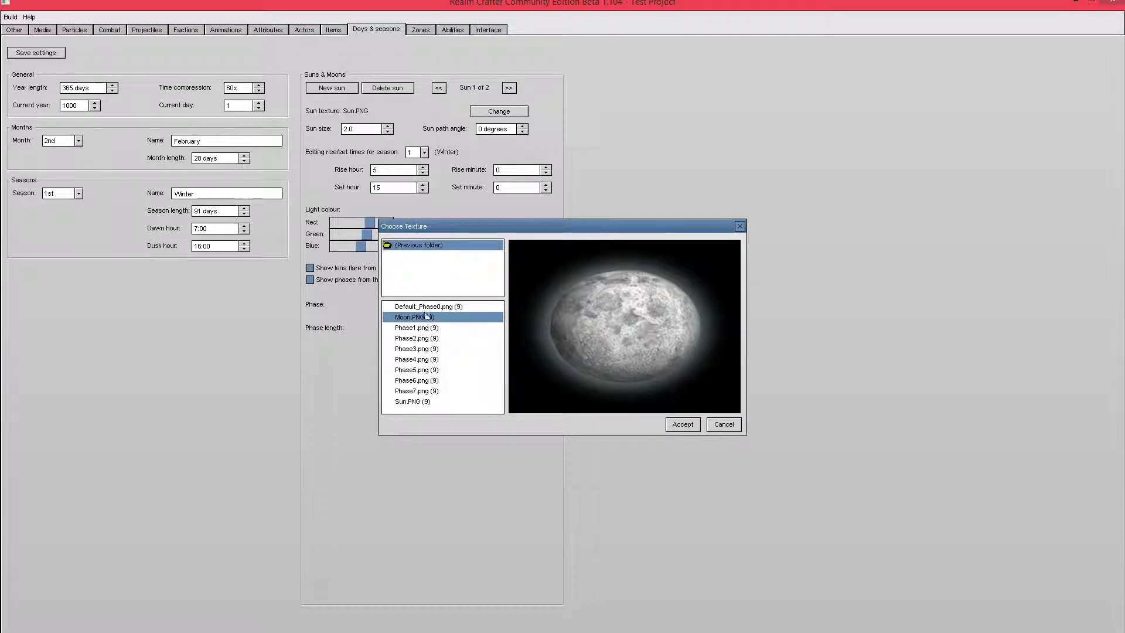
left_click(416, 402)
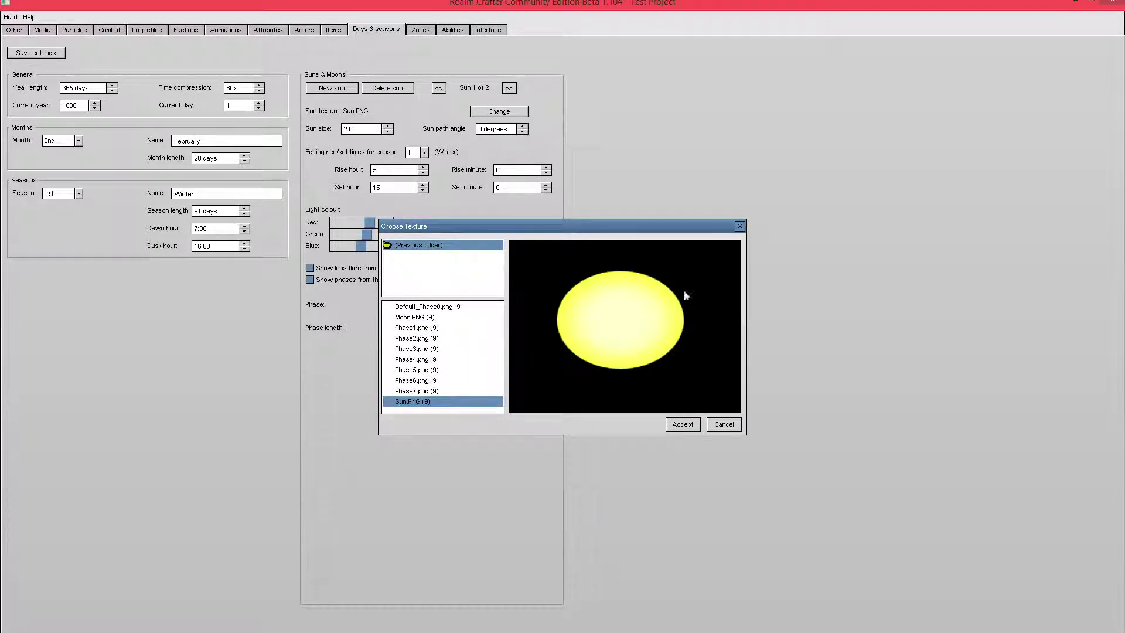
left_click(692, 426)
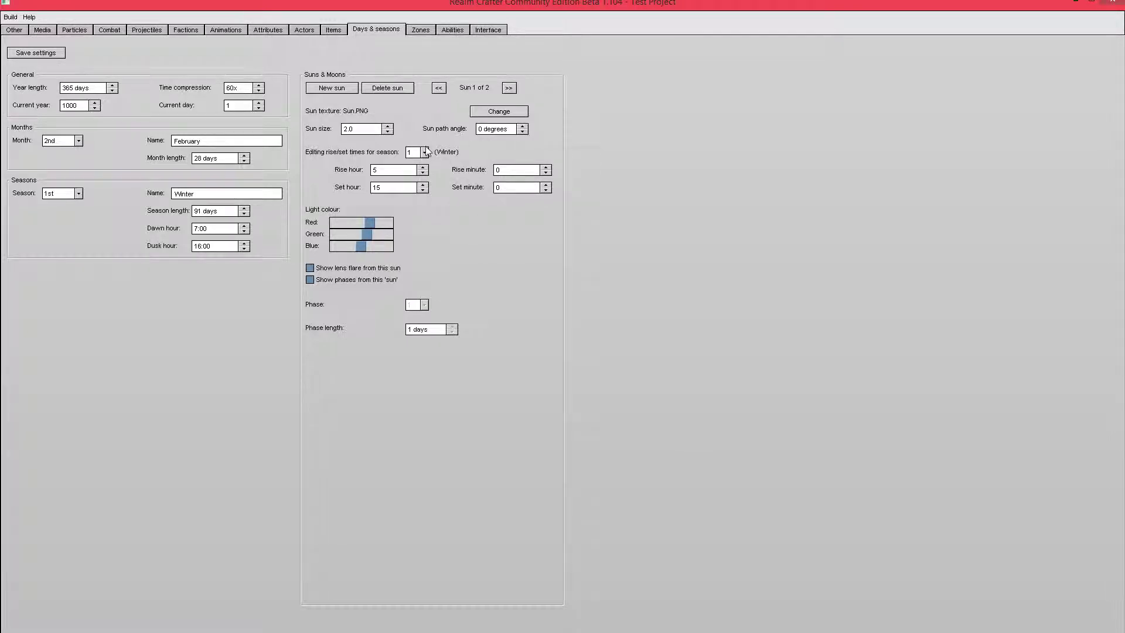
left_click(496, 113)
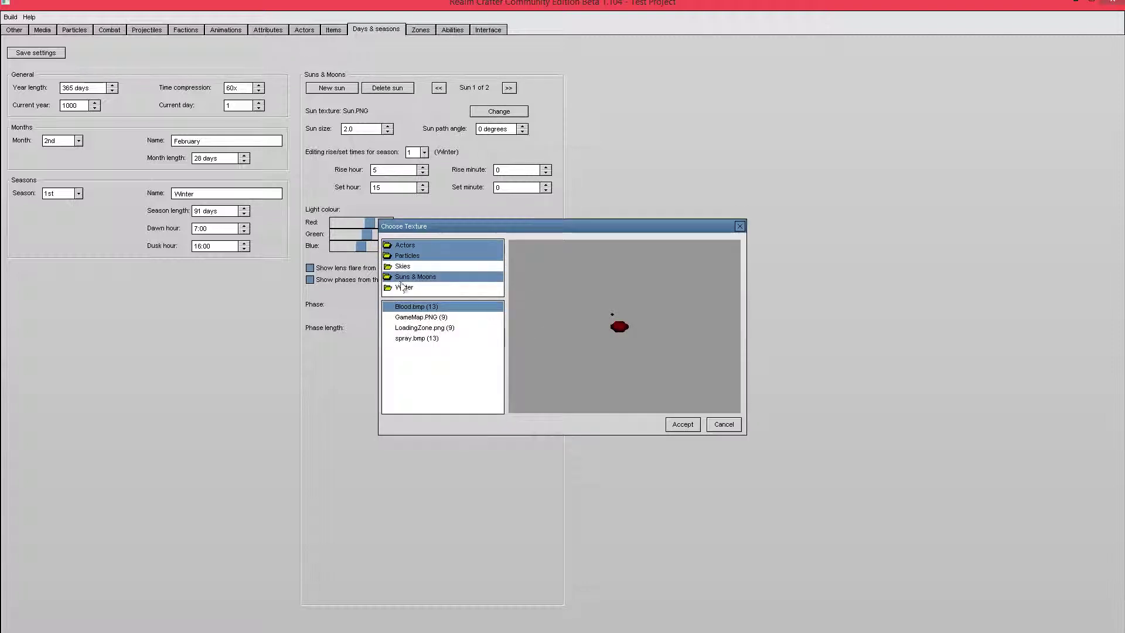
left_click(723, 424)
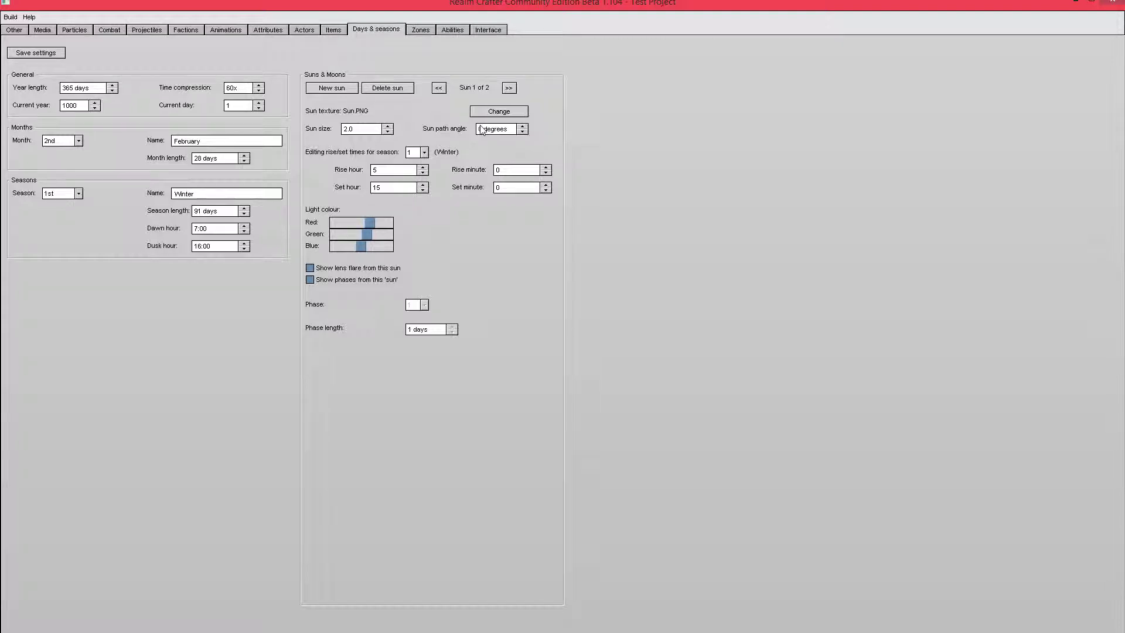
Set the first sun's Winter rise hour to 7 and set hour to 16, and save the settings
left_click(419, 154)
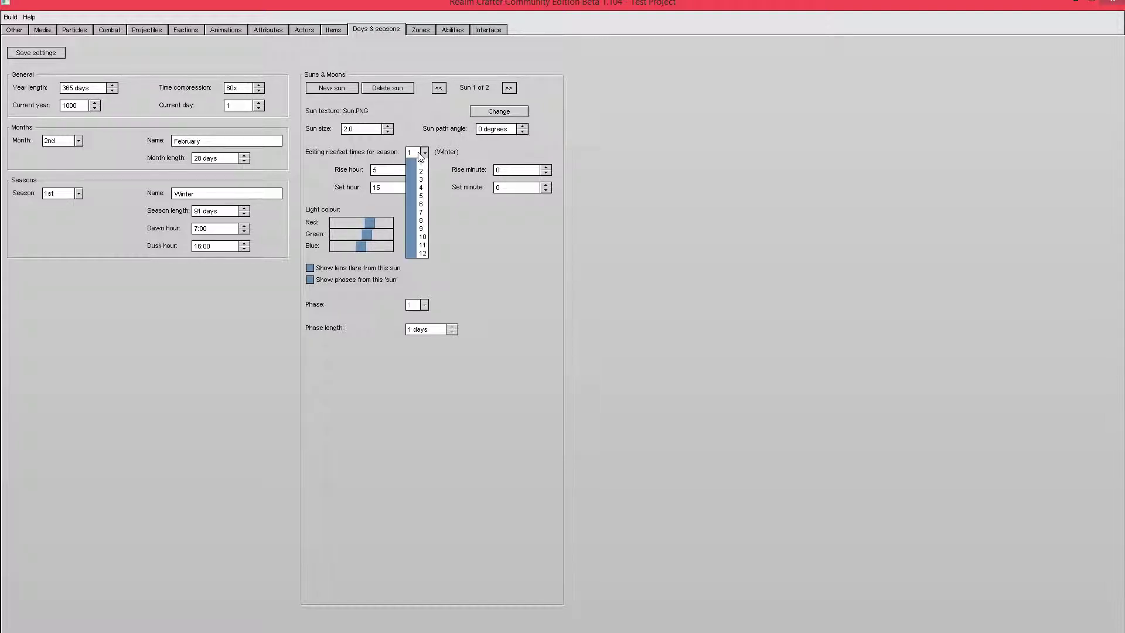
left_click(420, 155)
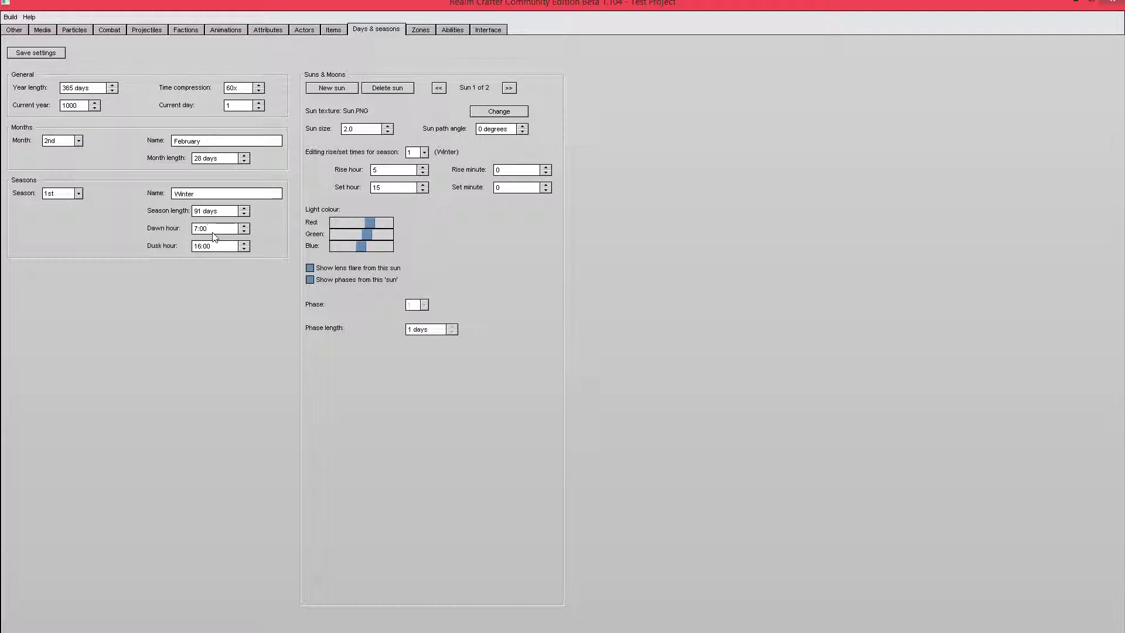
left_click(405, 170)
left_click(36, 53)
Set the moon's Winter rise time to hour 16, minute 1 and its set minute to 59, save, and return to the first sun
left_click(508, 88)
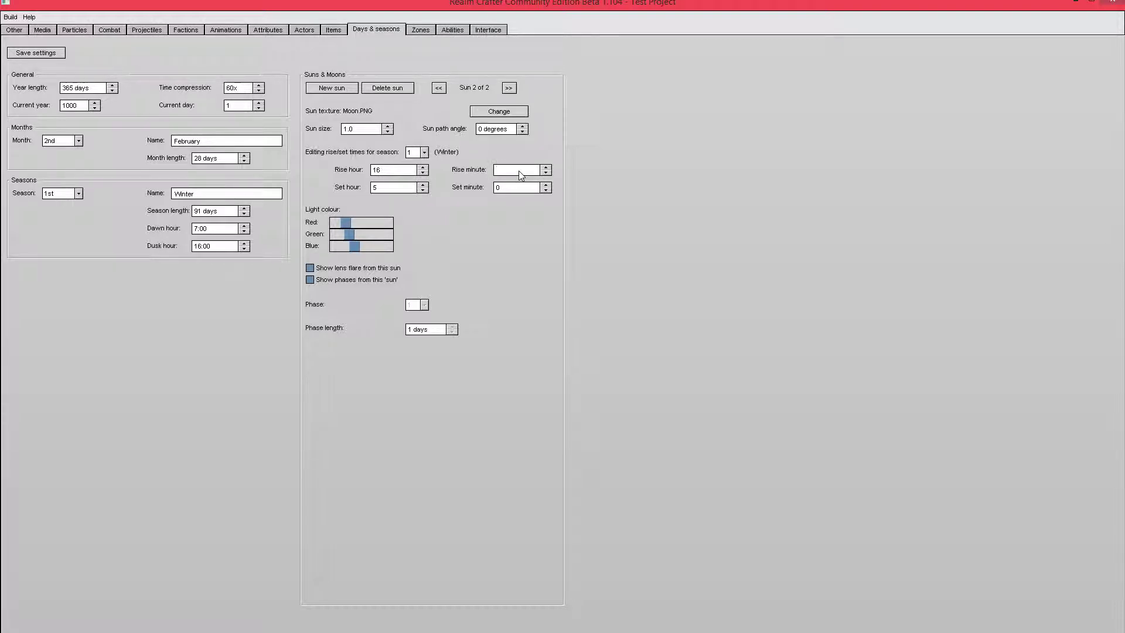
type("1")
left_click(516, 185)
key("BackSpace")
type("59")
left_click(36, 53)
left_click(438, 87)
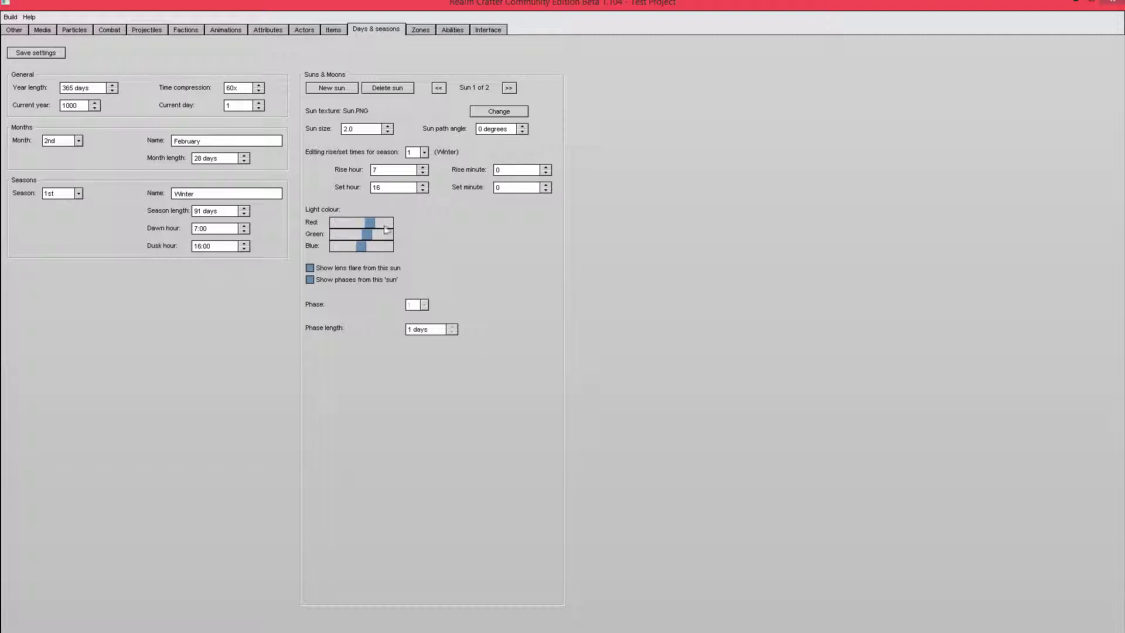
Compare the light colour settings of the first sun and the moon, ending on the first sun
left_click(507, 88)
left_click(442, 88)
left_click(509, 87)
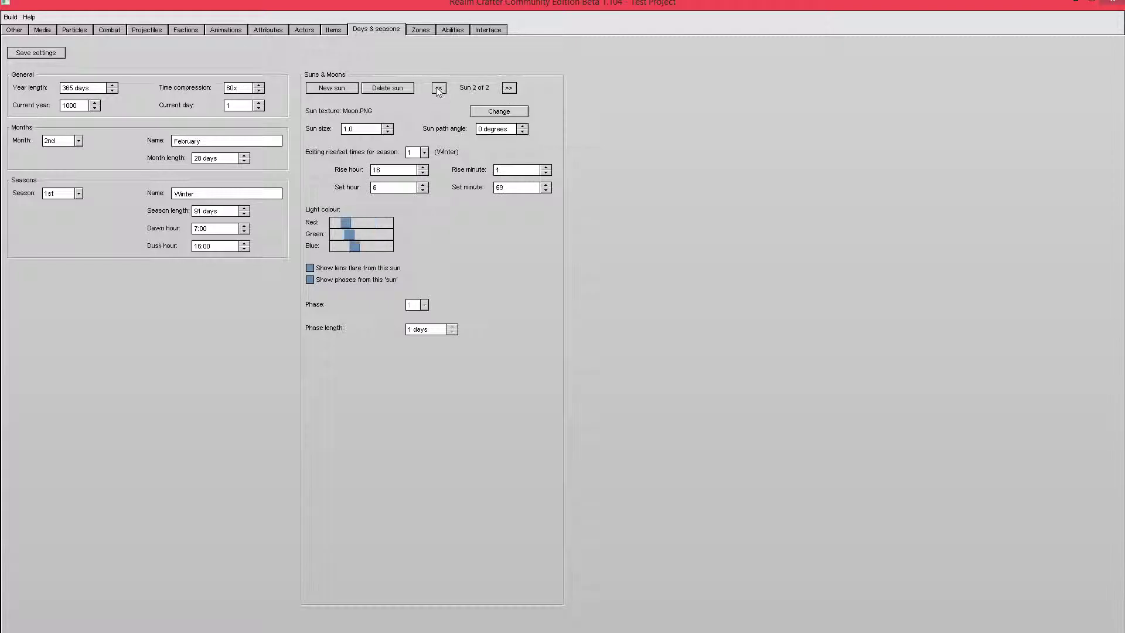
left_click(440, 89)
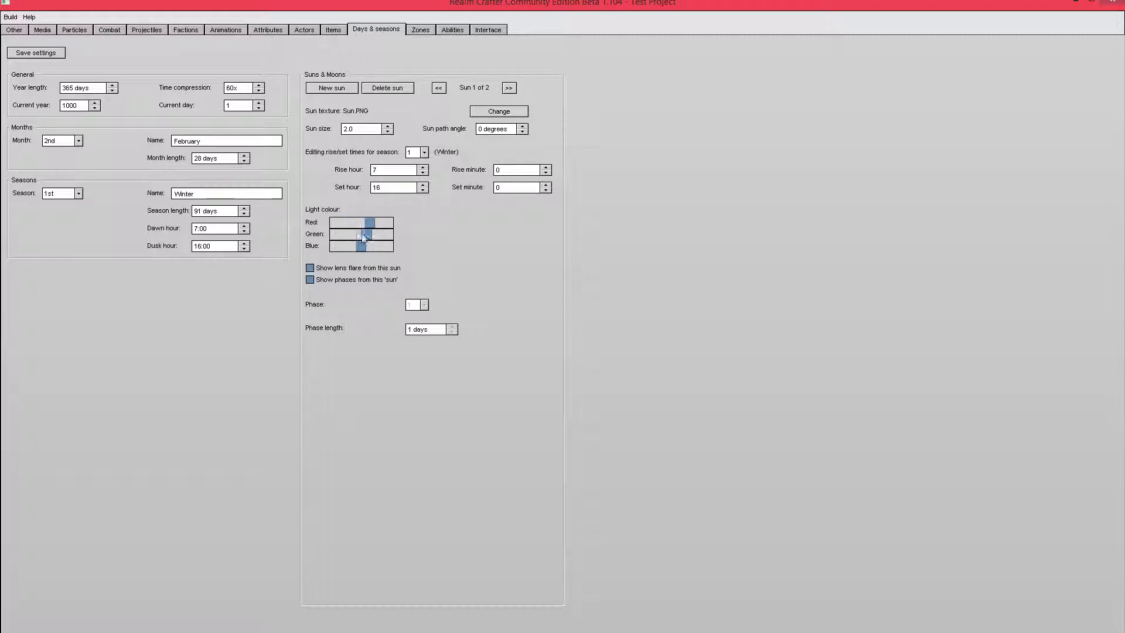
left_click(507, 89)
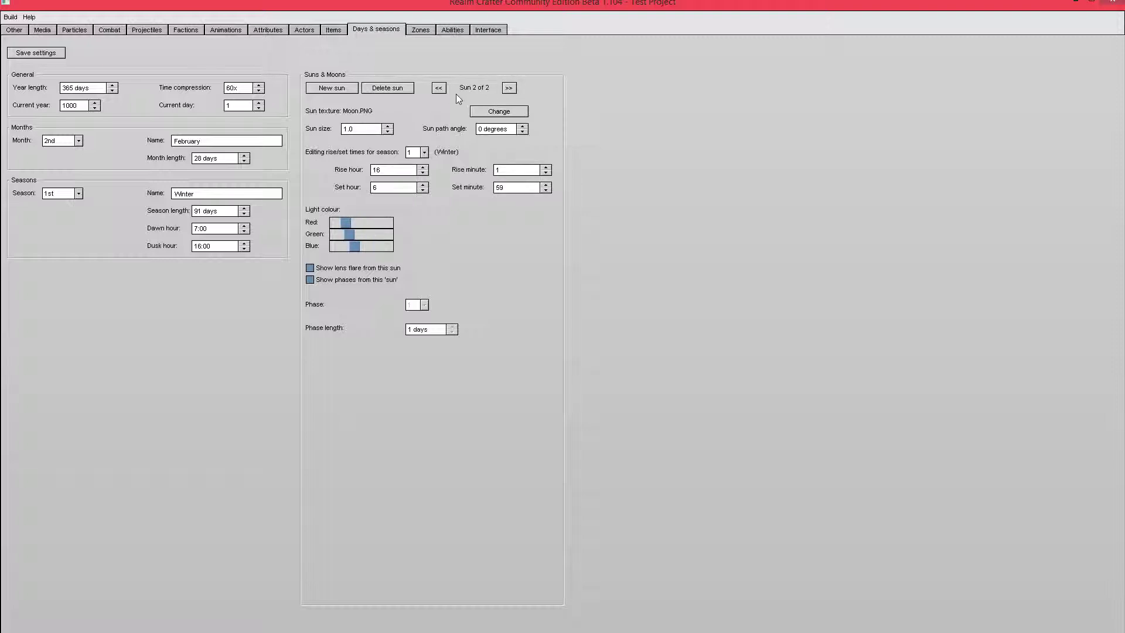
left_click(440, 89)
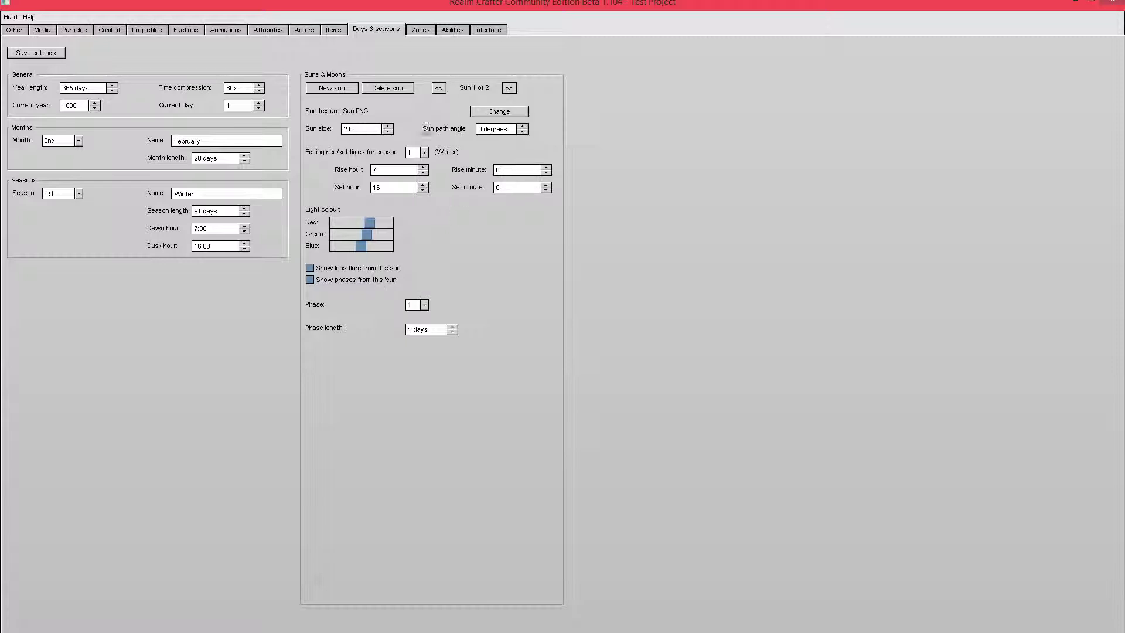
Enable phases for the moon, look through phases 1, 2 and 3, and disable its phases again
left_click(507, 88)
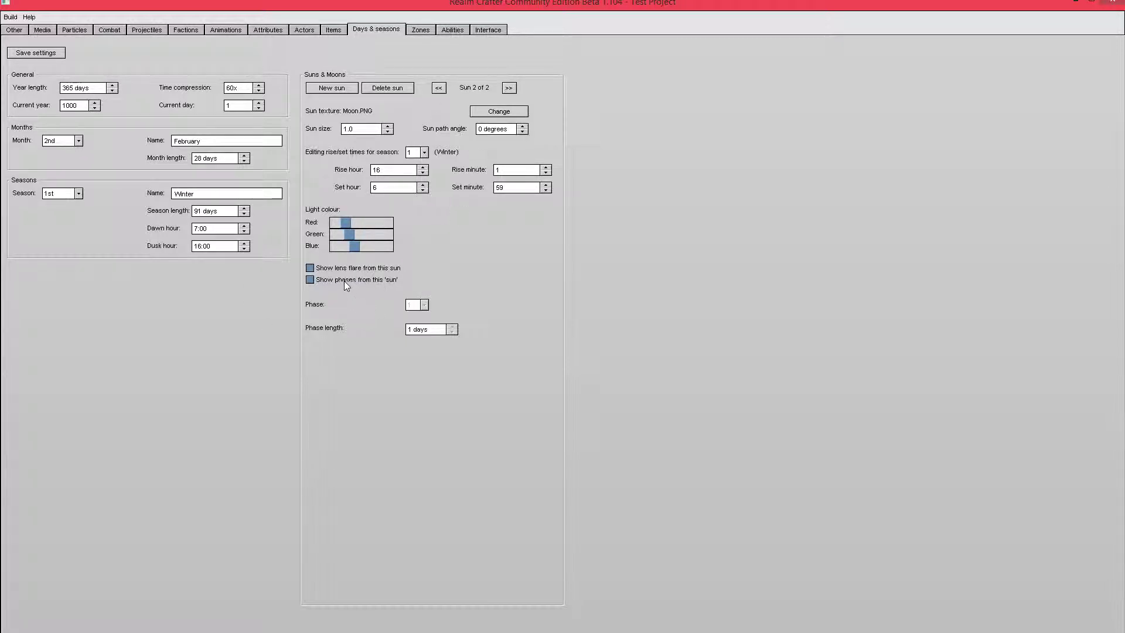
left_click(344, 281)
left_click(422, 308)
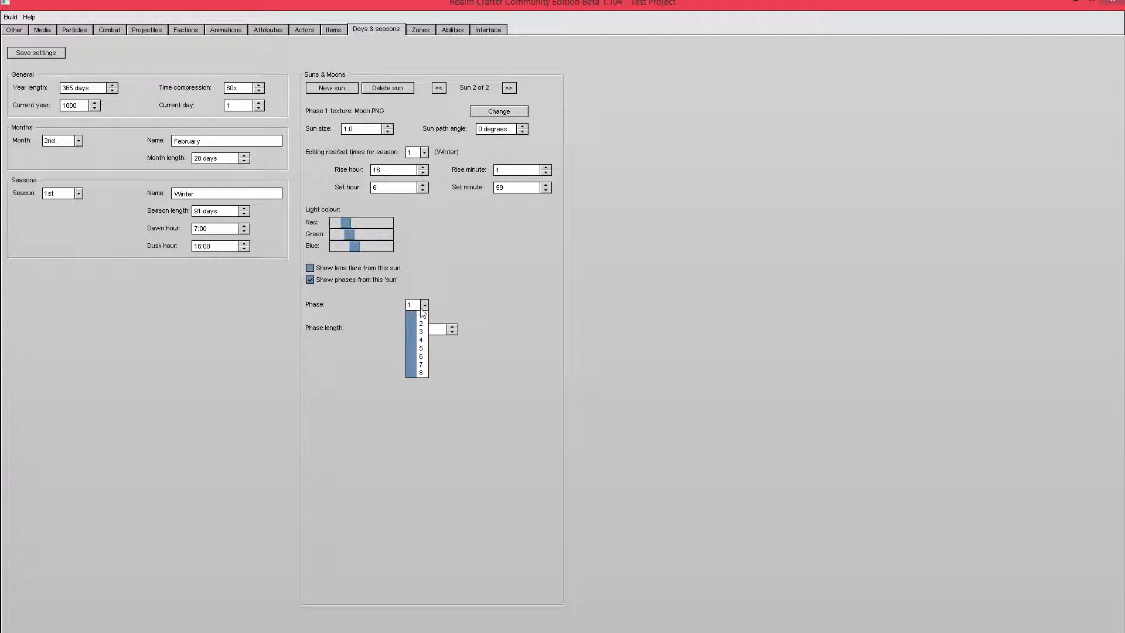
left_click(473, 371)
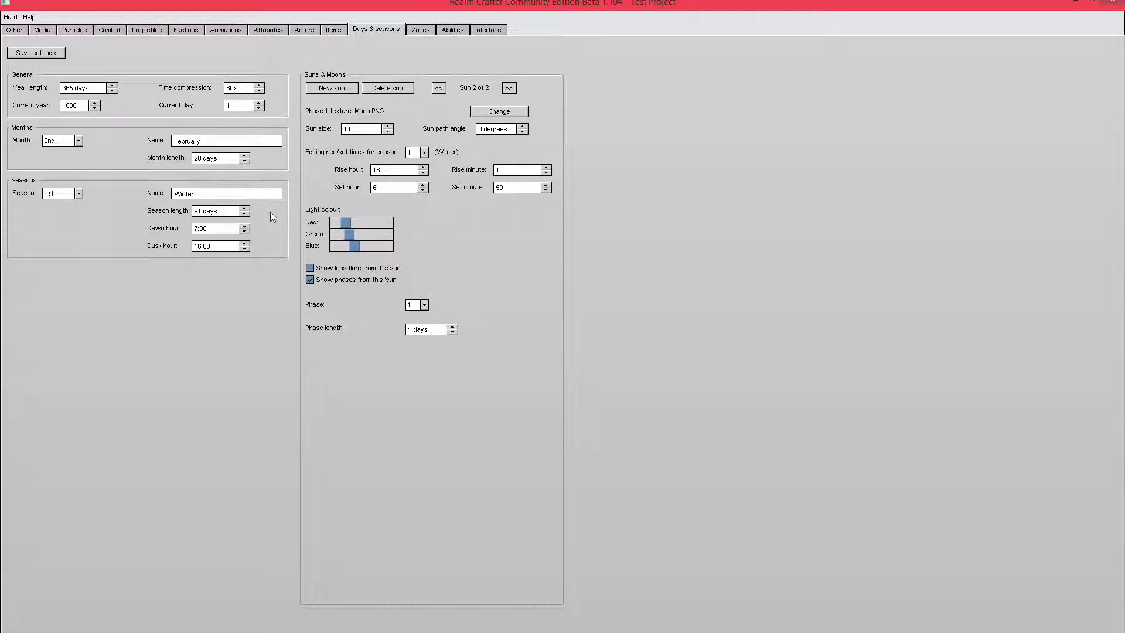
left_click(420, 307)
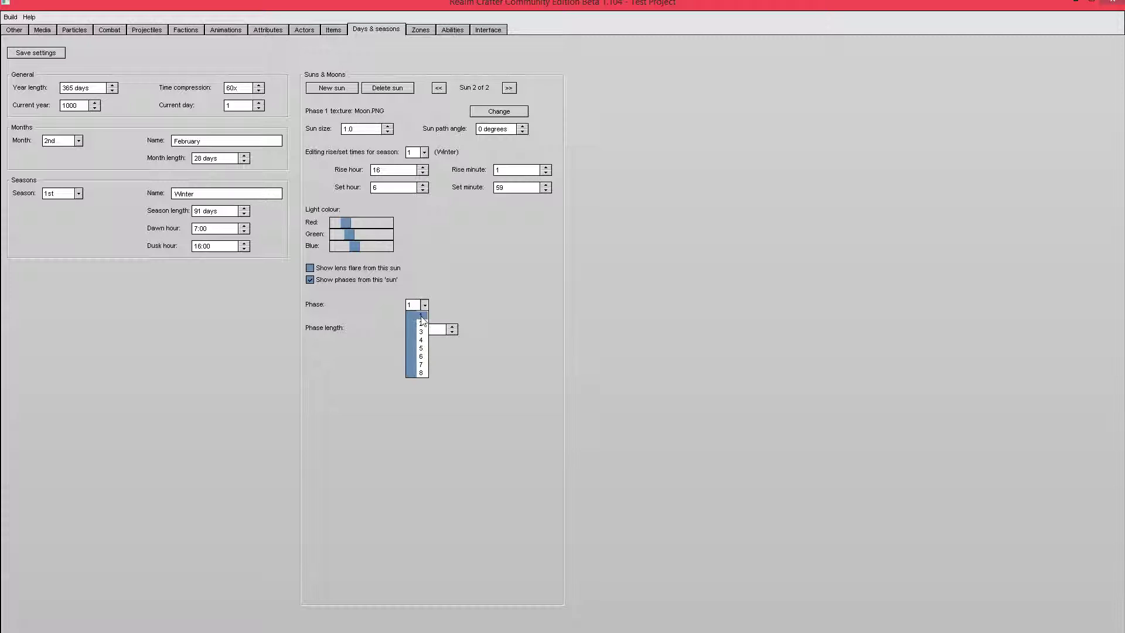
left_click(422, 317)
left_click(408, 304)
left_click(419, 323)
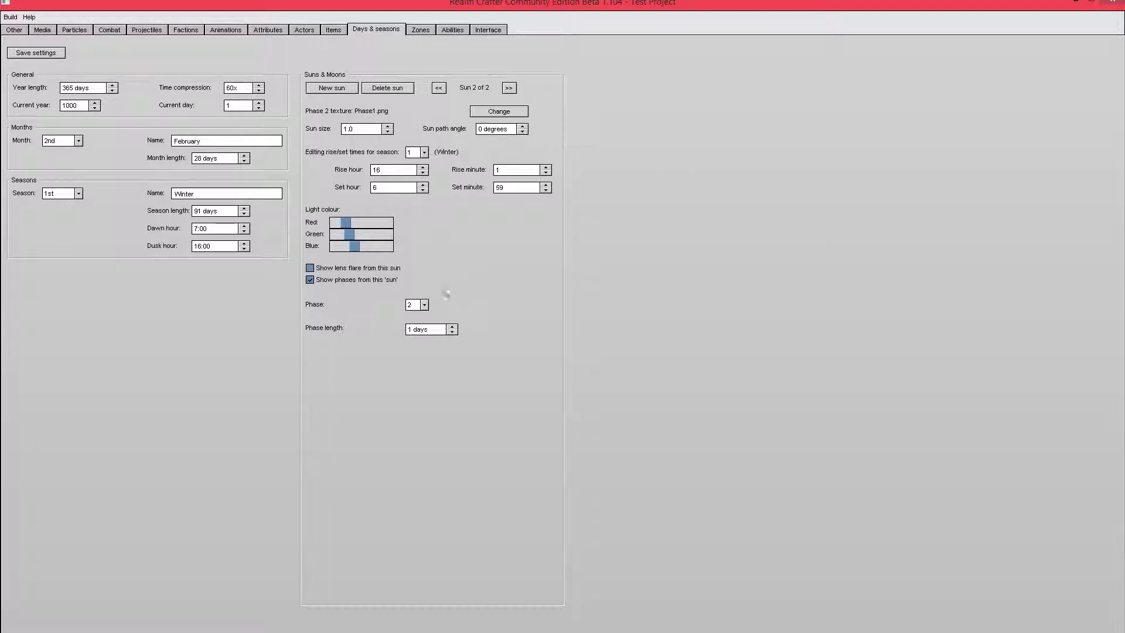
left_click(425, 306)
left_click(423, 331)
left_click(350, 281)
Enable the first sun's phases to select phase 1, disable them again, and save the day and season settings
left_click(39, 55)
left_click(439, 88)
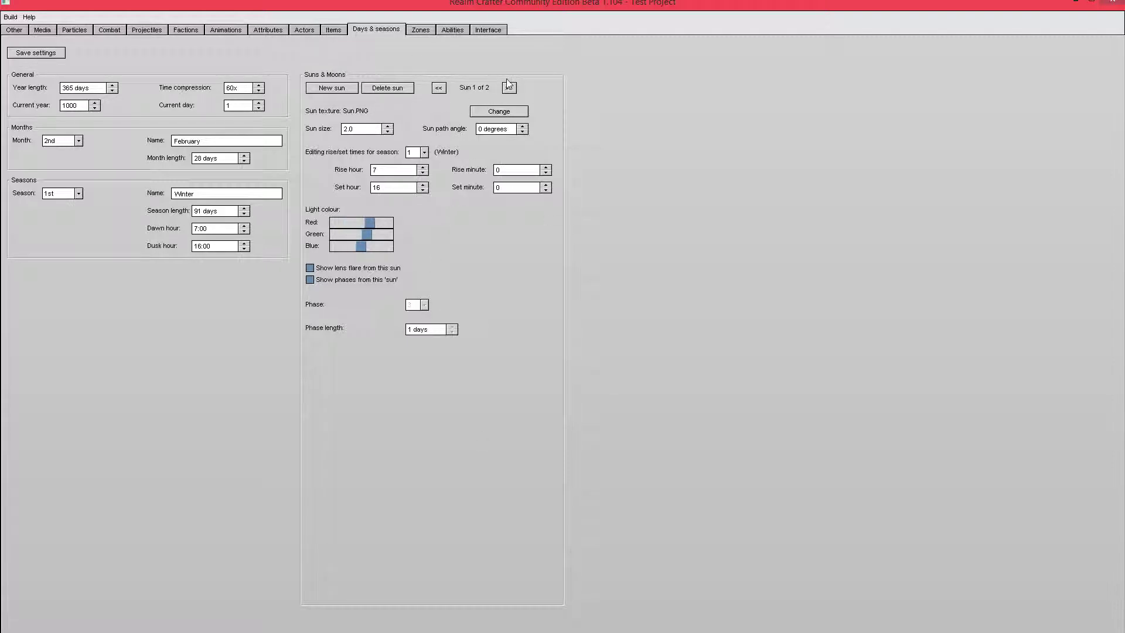
left_click(509, 87)
left_click(439, 88)
left_click(309, 279)
left_click(423, 304)
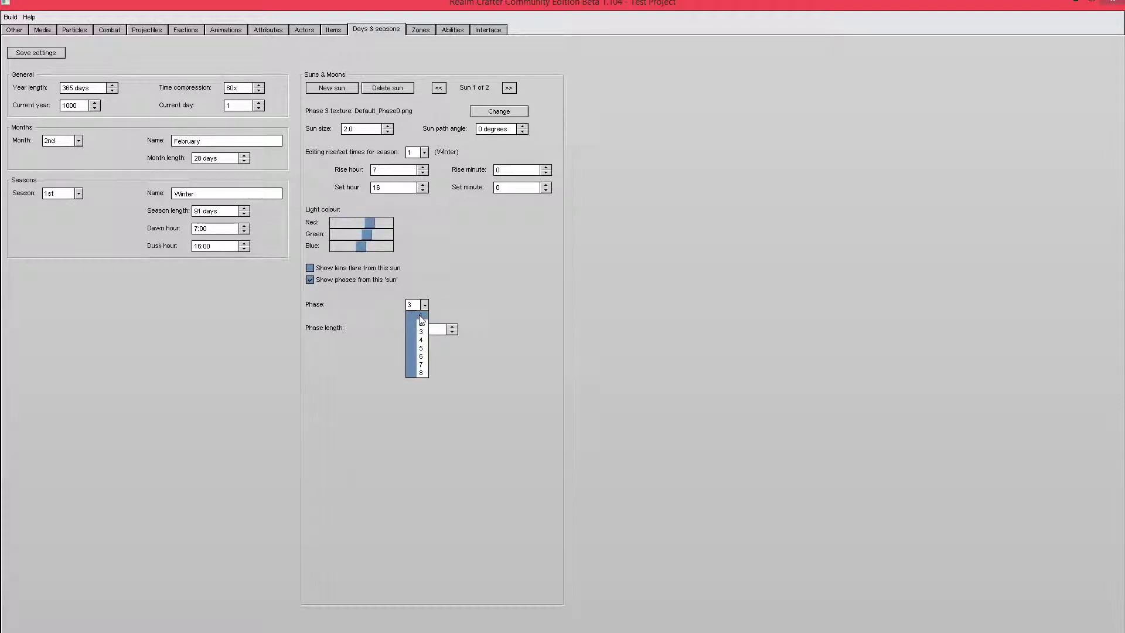
left_click(421, 317)
left_click(309, 280)
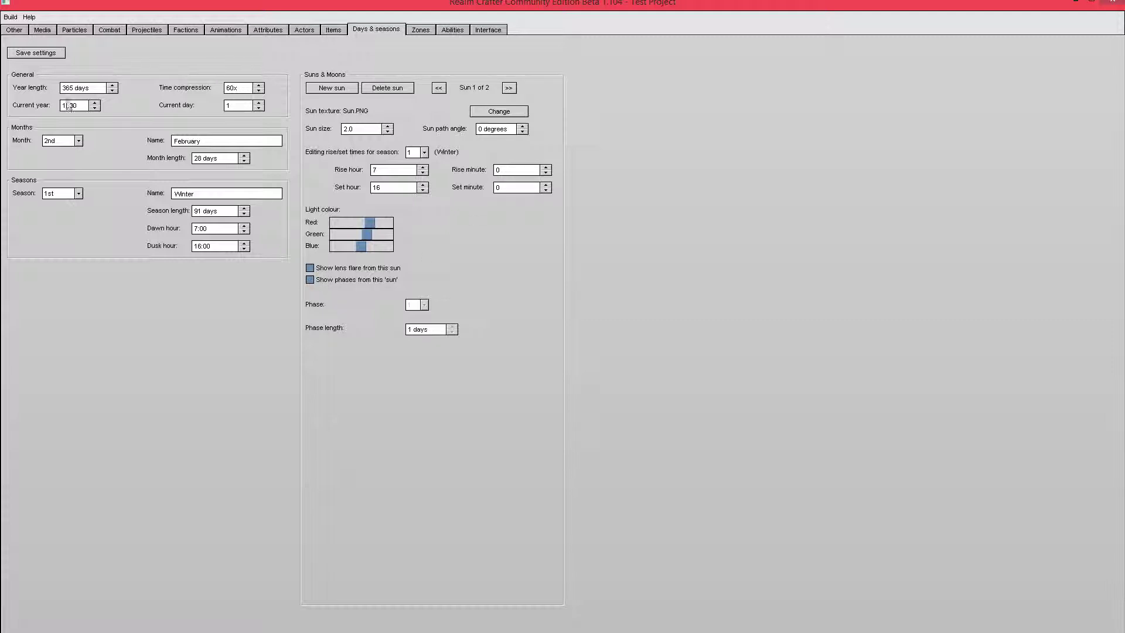
left_click(36, 52)
left_click(28, 54)
Review the zone view, the general project settings, and the projectile, item and ability settings, ending on the game interface layout
left_click(414, 34)
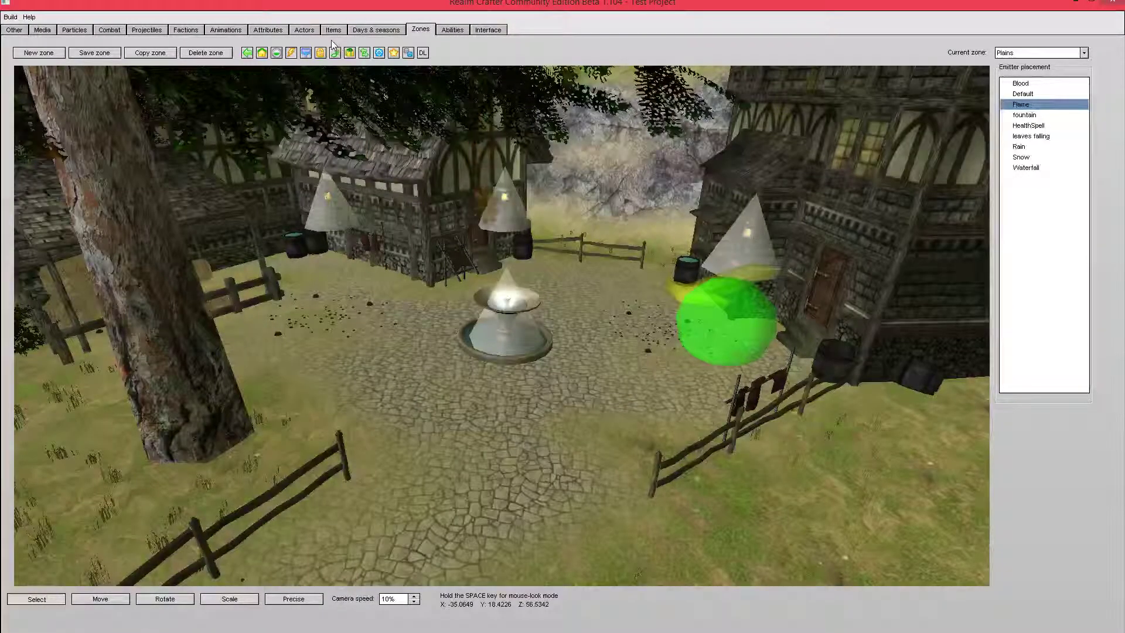
left_click(14, 29)
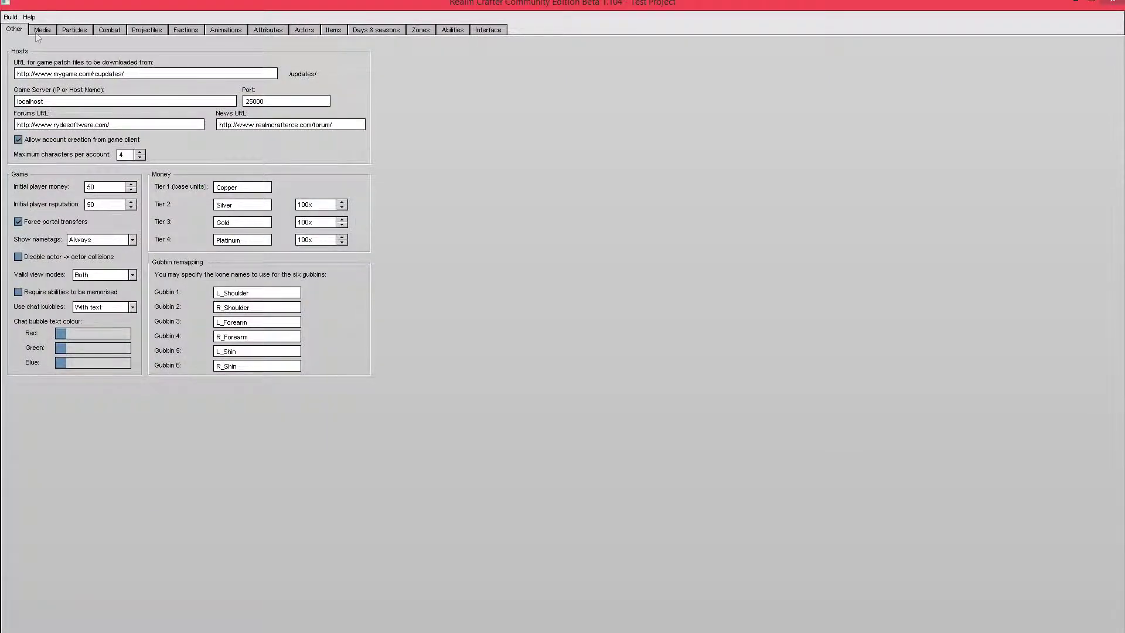
left_click(134, 30)
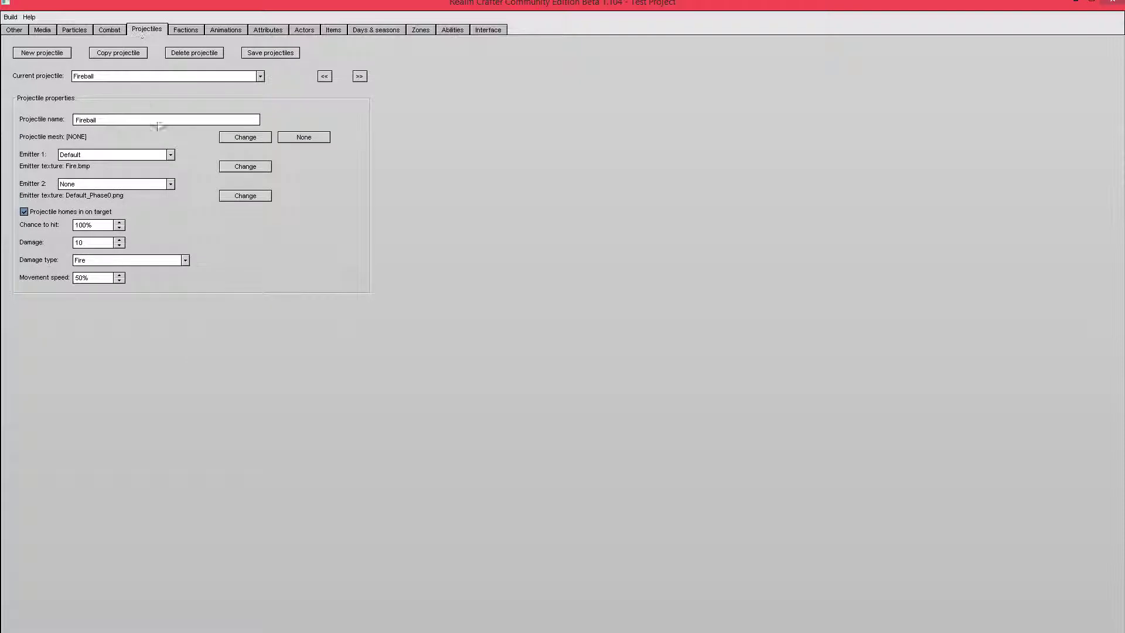
left_click(332, 29)
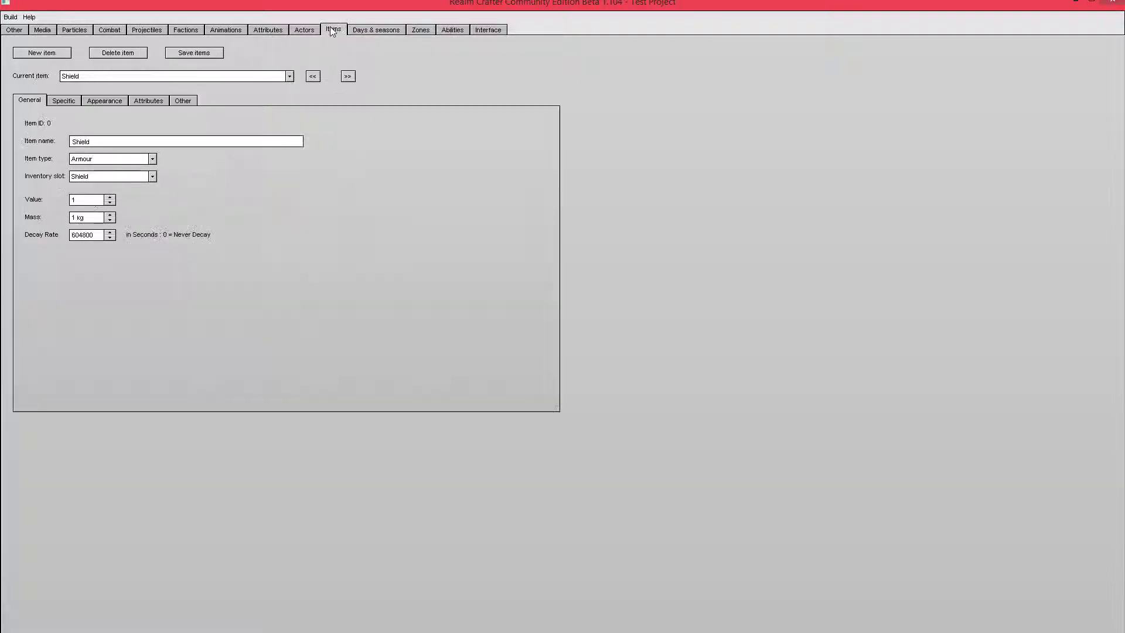
left_click(140, 31)
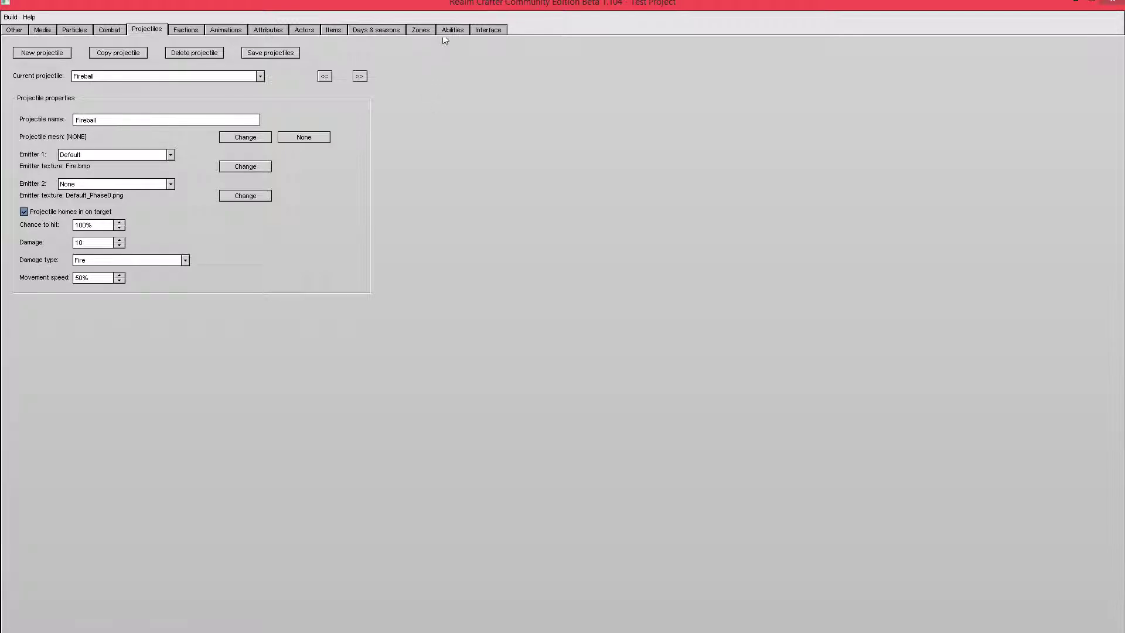
left_click(448, 32)
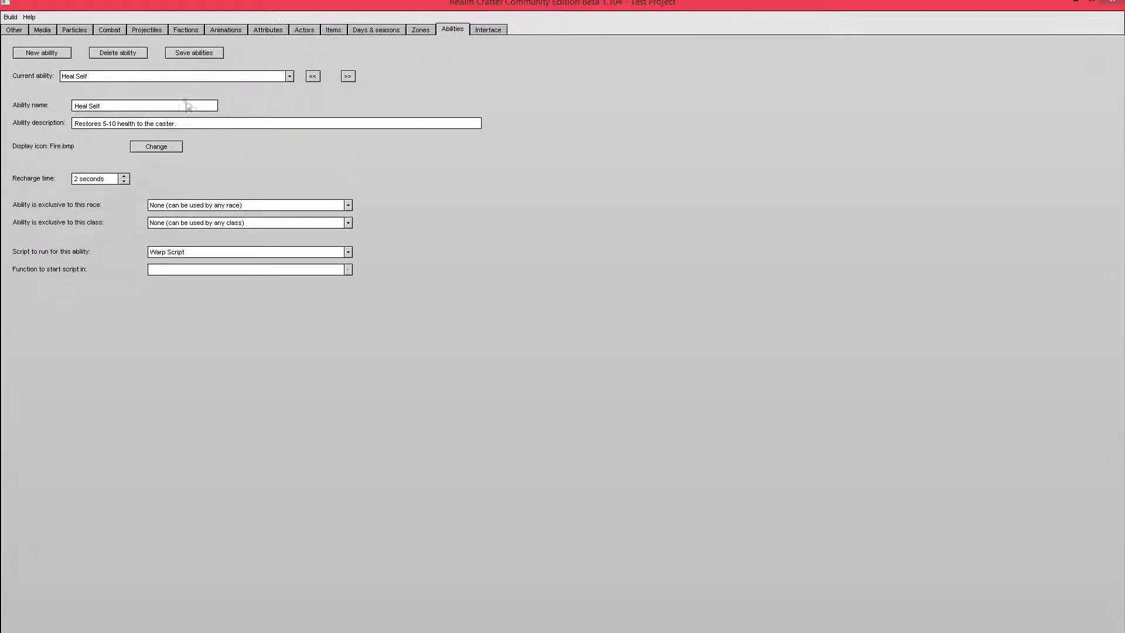
left_click(490, 33)
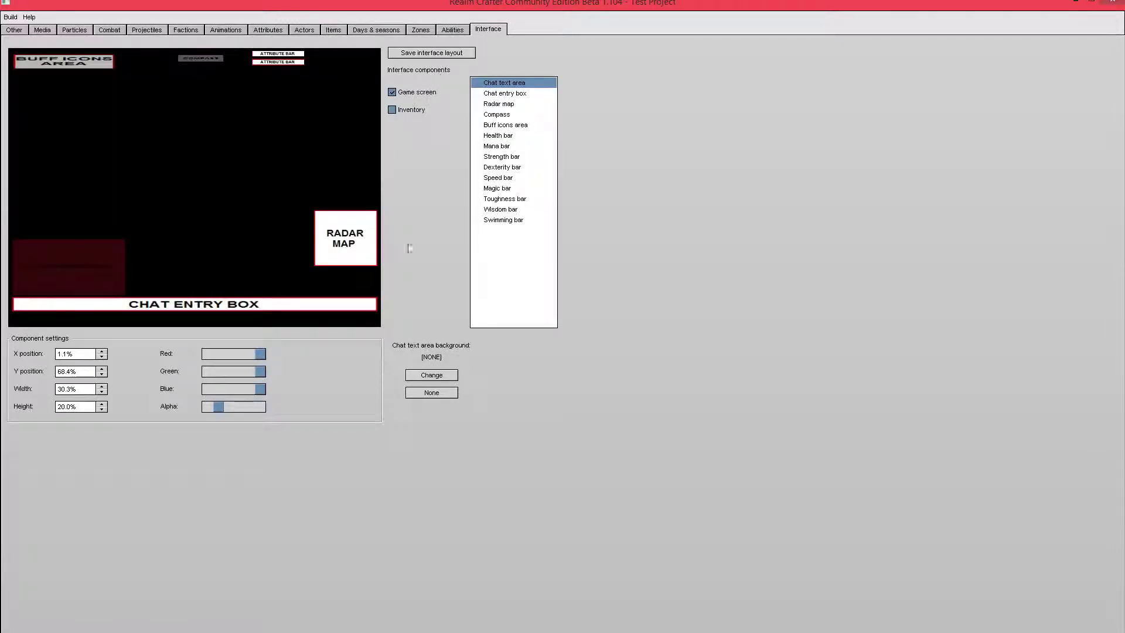